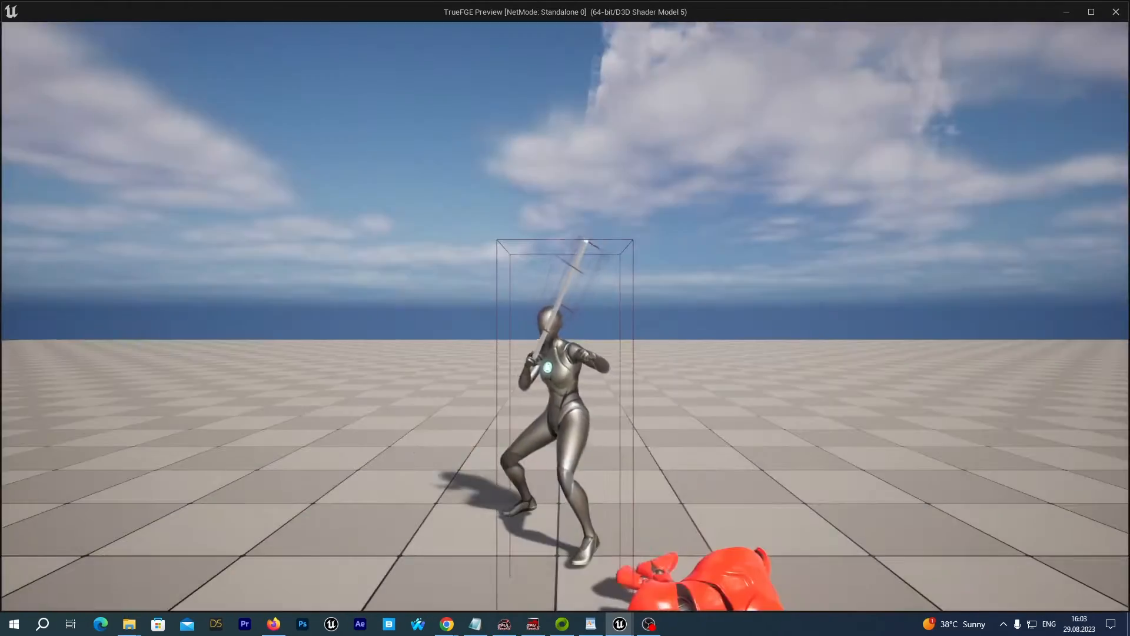
- Open the TrueFGE.uproject project and play the HumanVsAiExampleMap level, trying an attack in the fight preview
key(Escape)
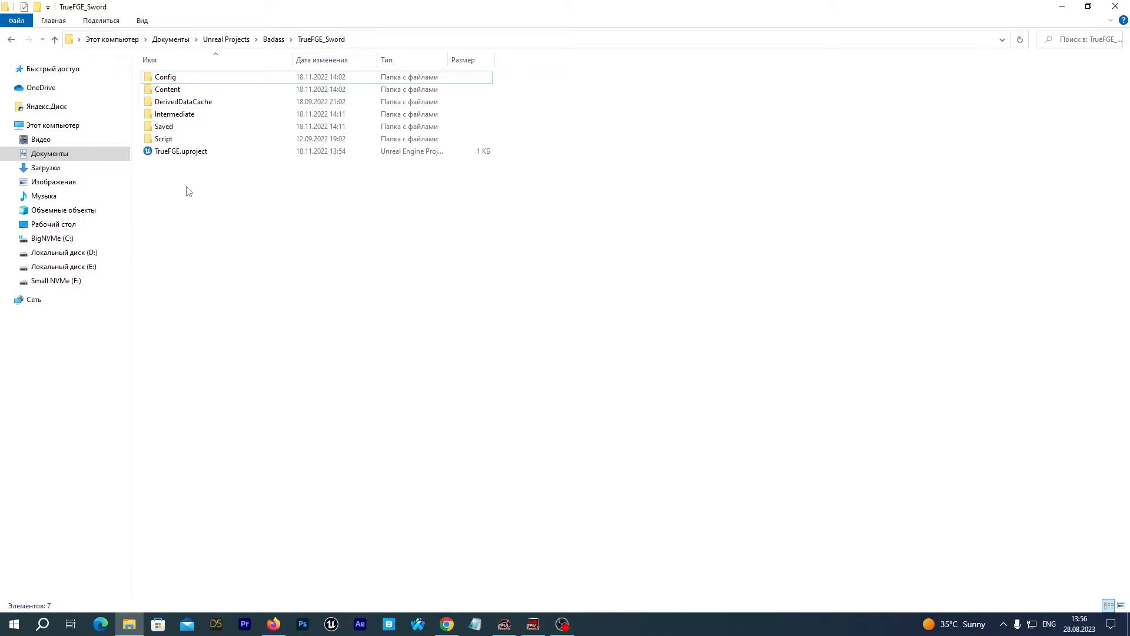
double_click(175, 152)
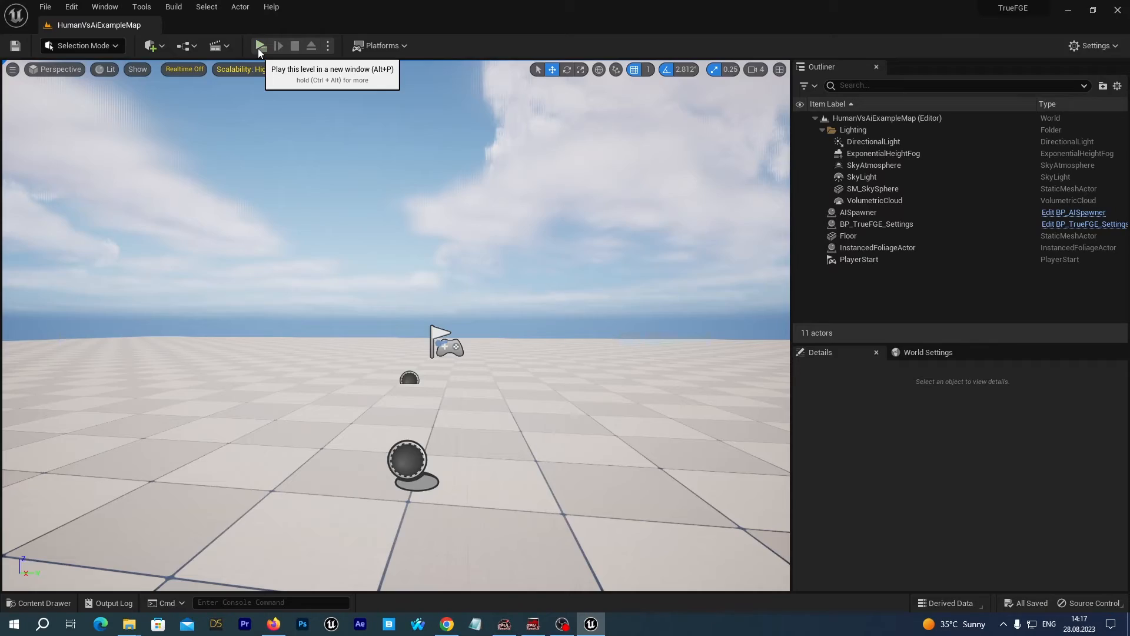
click(258, 47)
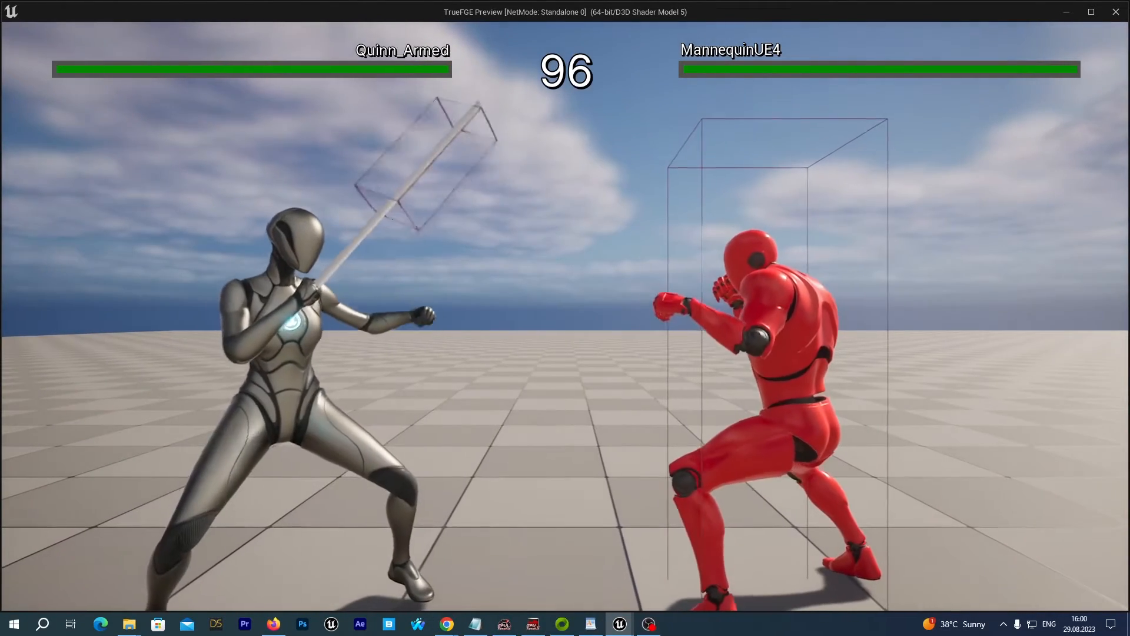
key(j)
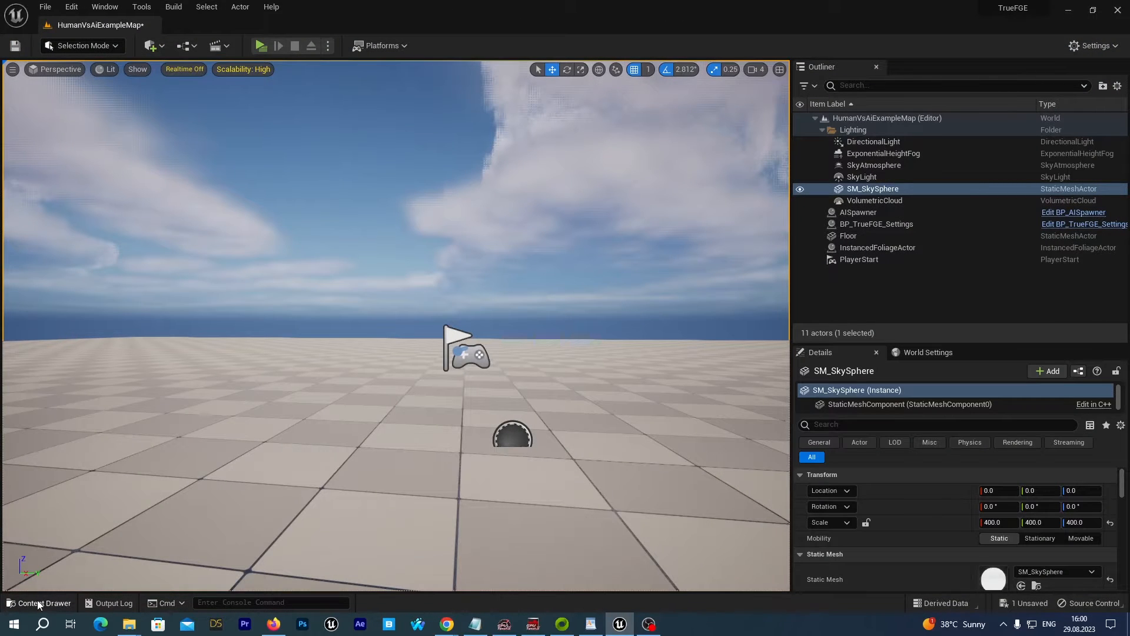
- Open the BP_TrueFGE_Quinn_Armed blueprint and examine the Sword component's properties and the sword attachment nodes
click(38, 603)
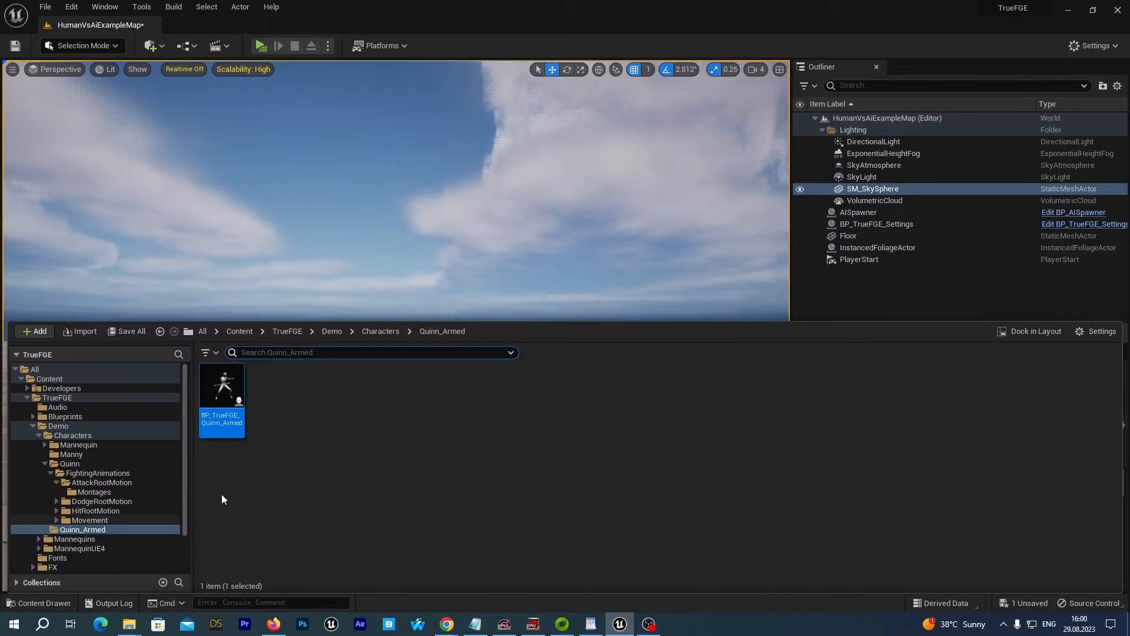
double_click(219, 385)
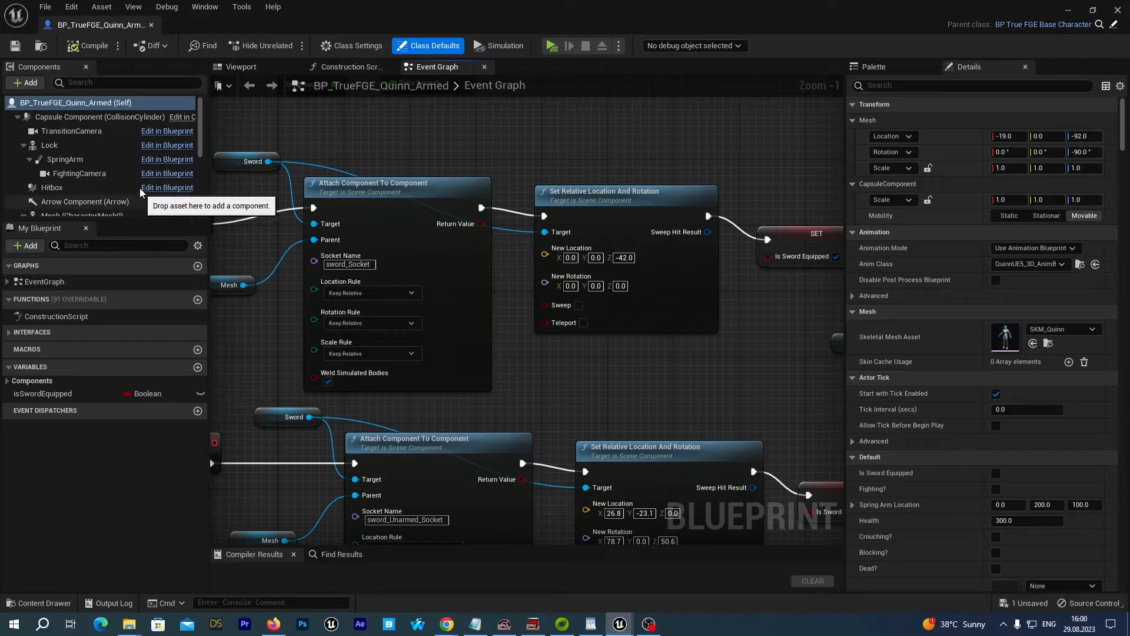
scroll(140, 164, down, 2)
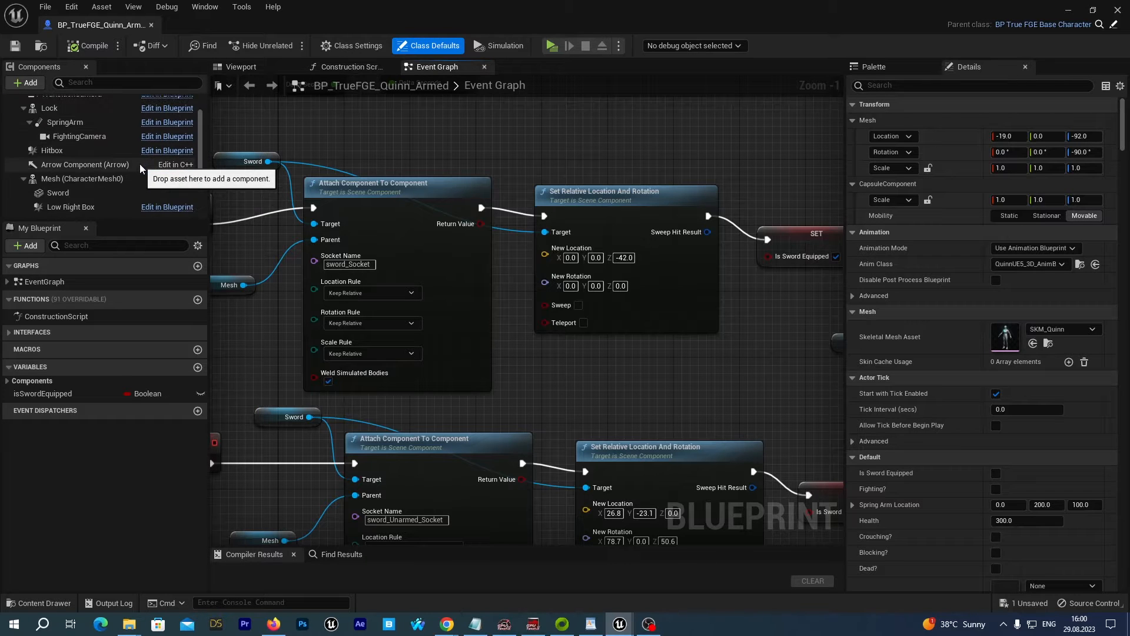
click(91, 193)
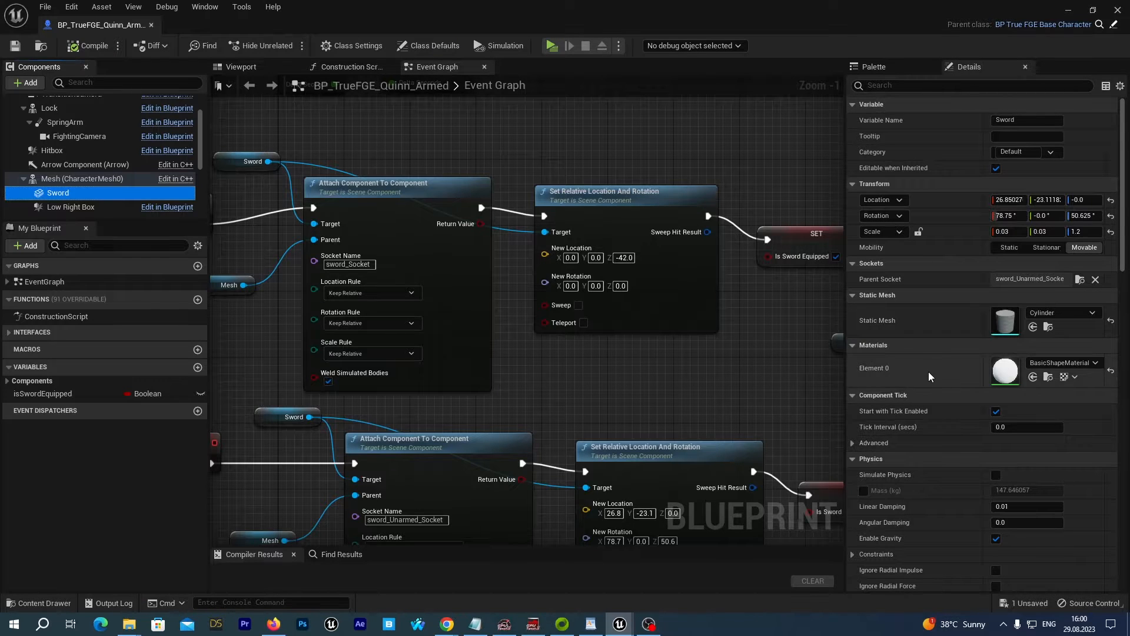
scroll(926, 367, down, 1)
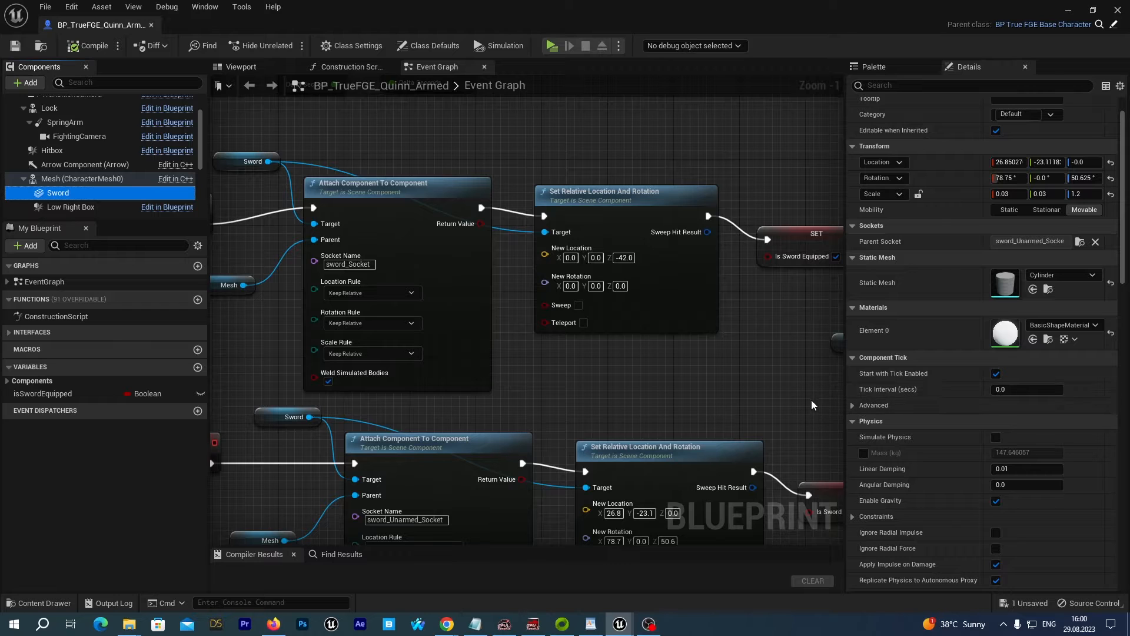
click(852, 405)
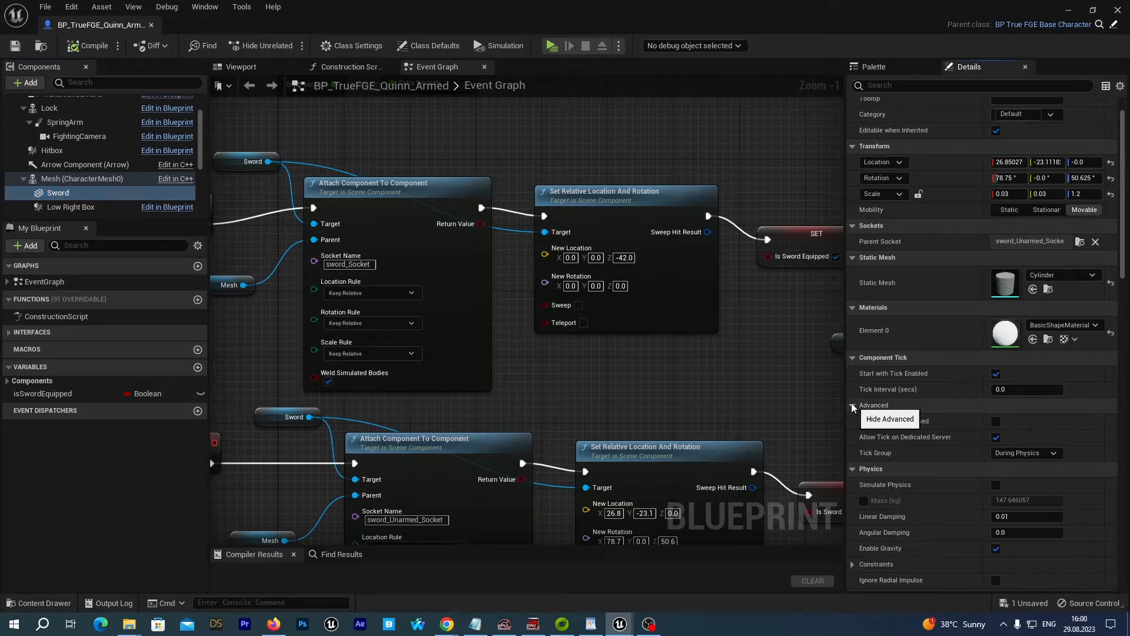
scroll(772, 409, down, 5)
scroll(811, 398, up, 5)
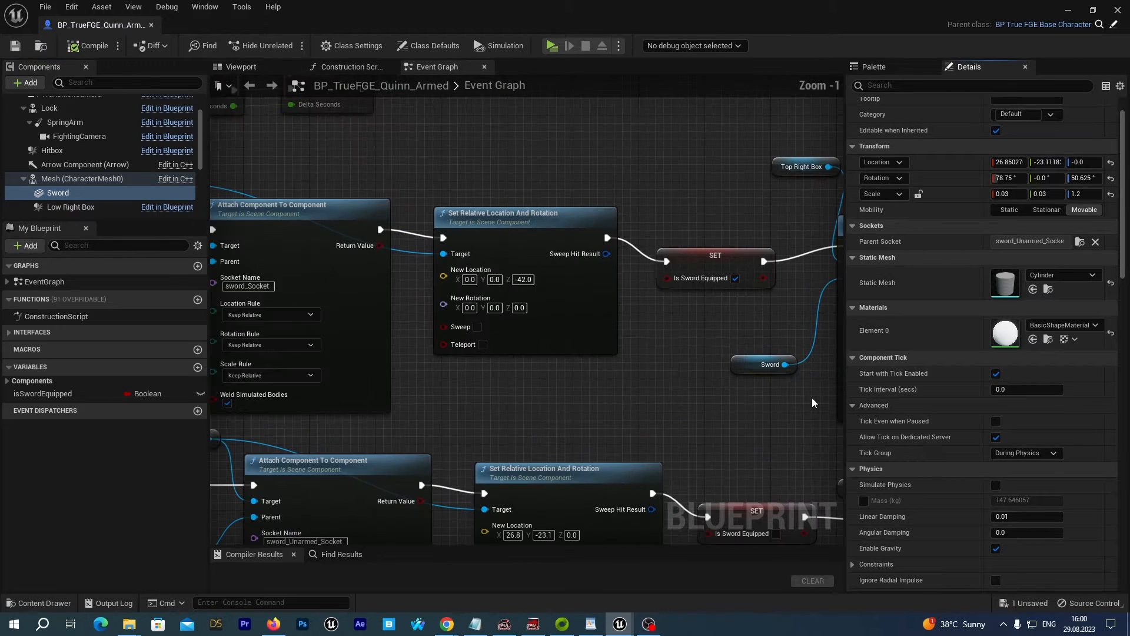
click(1125, 3)
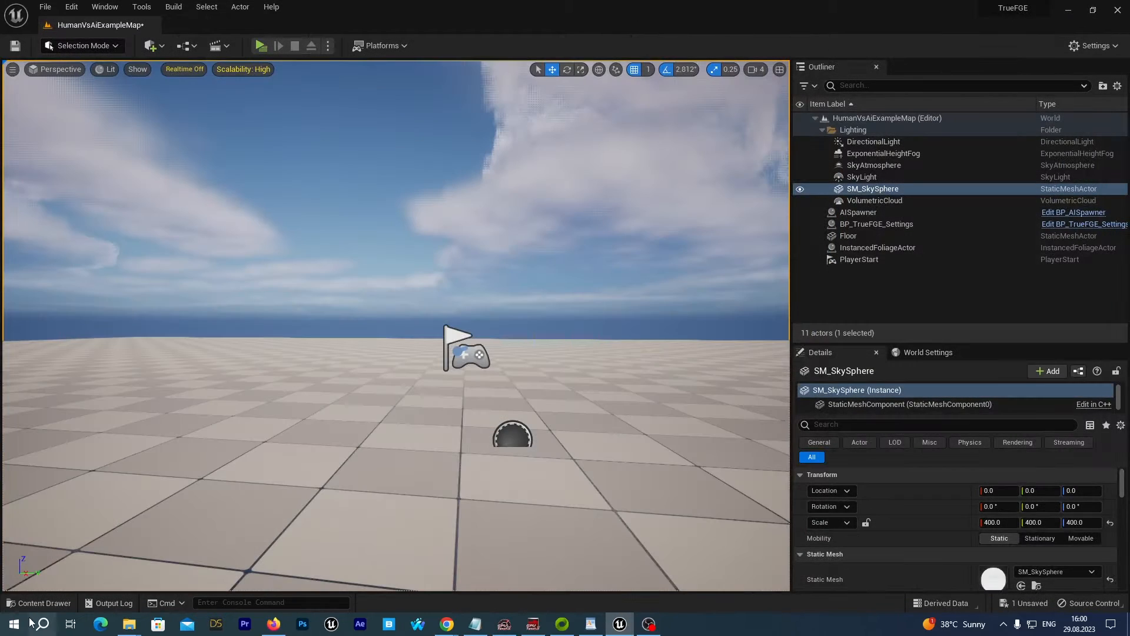
- Reopen BP_TrueFGE_Quinn_Armed, filter the Sword component's properties by "col" and examine its collision presets
click(29, 604)
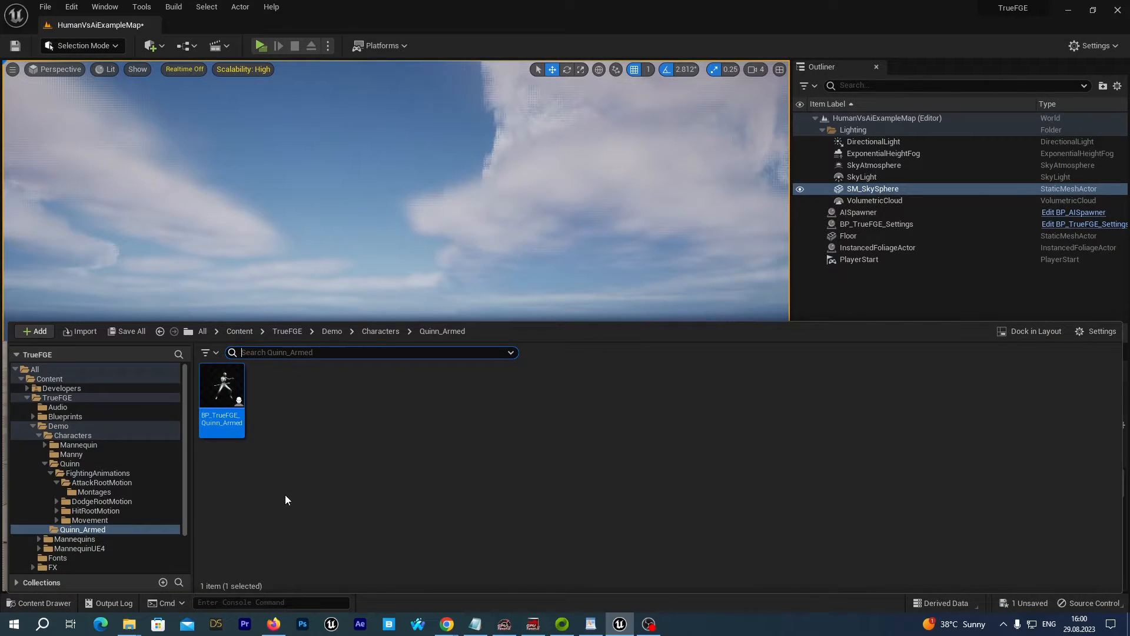
double_click(220, 409)
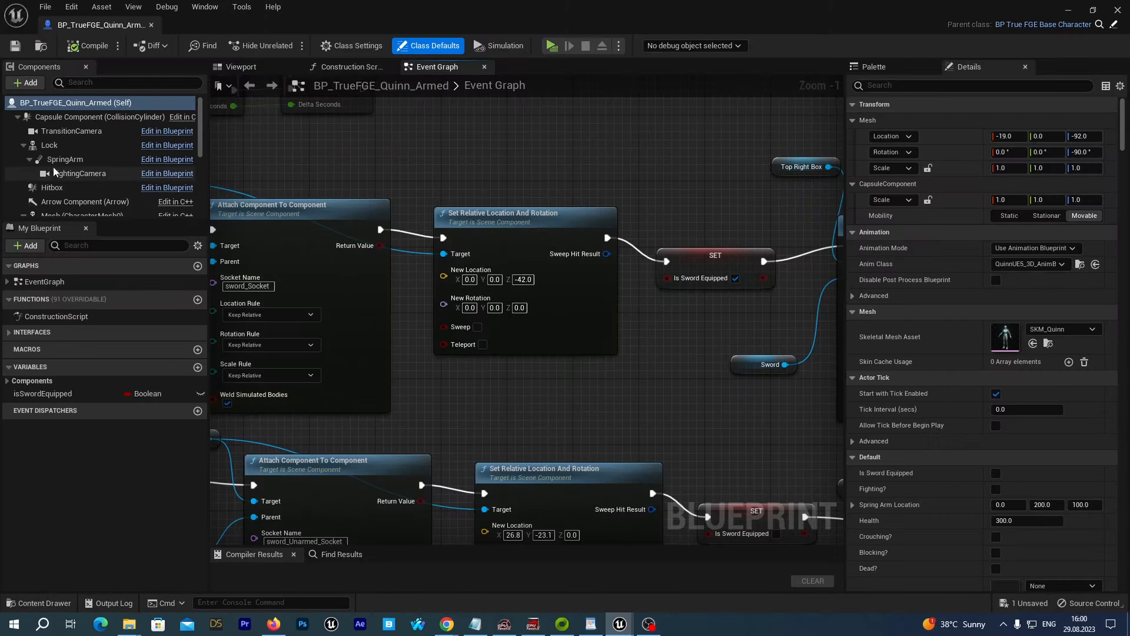
scroll(80, 163, down, 2)
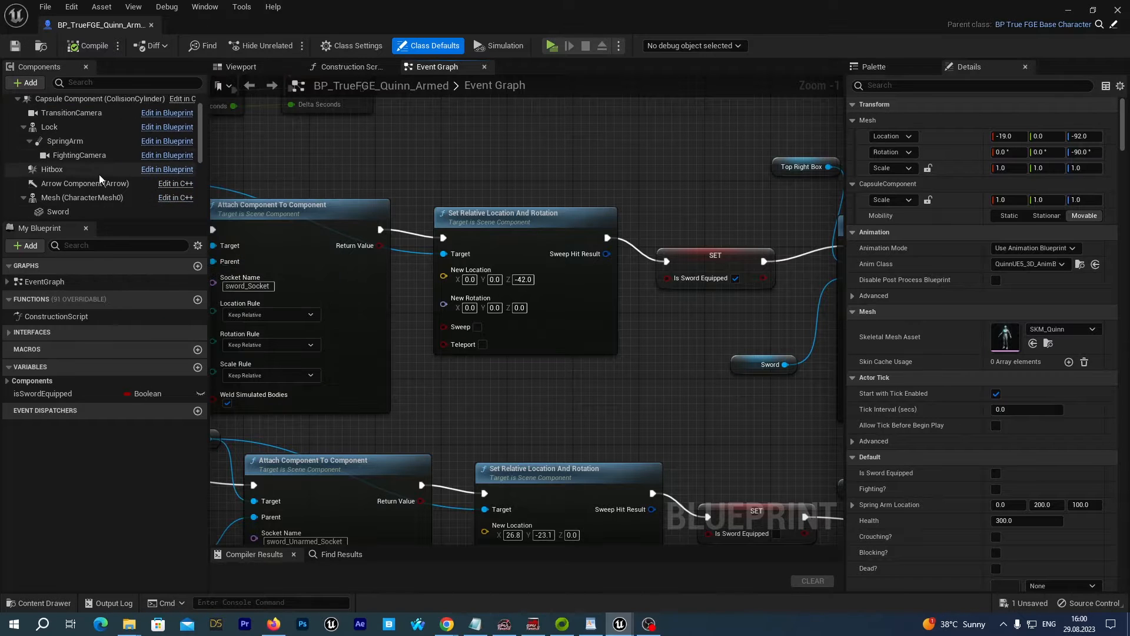
click(59, 192)
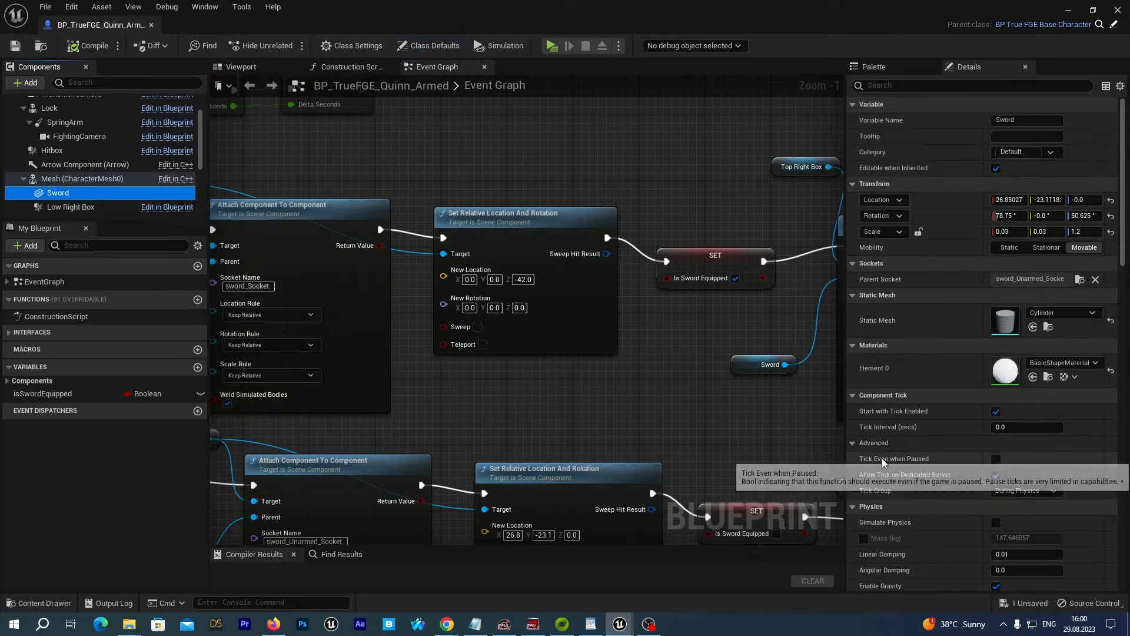
click(908, 85)
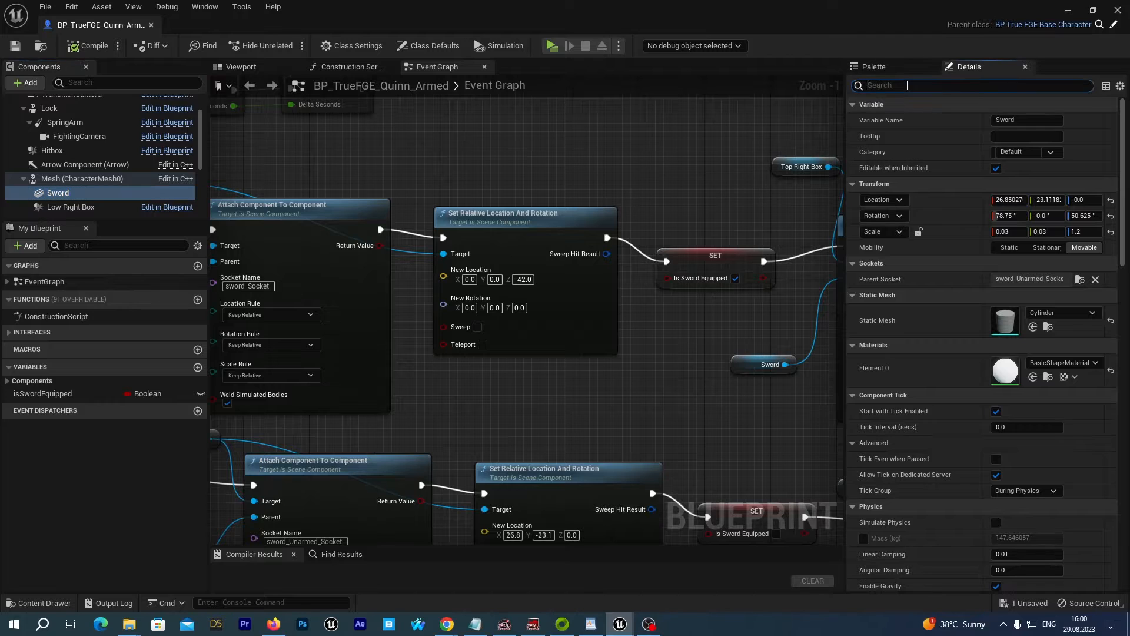
text(col)
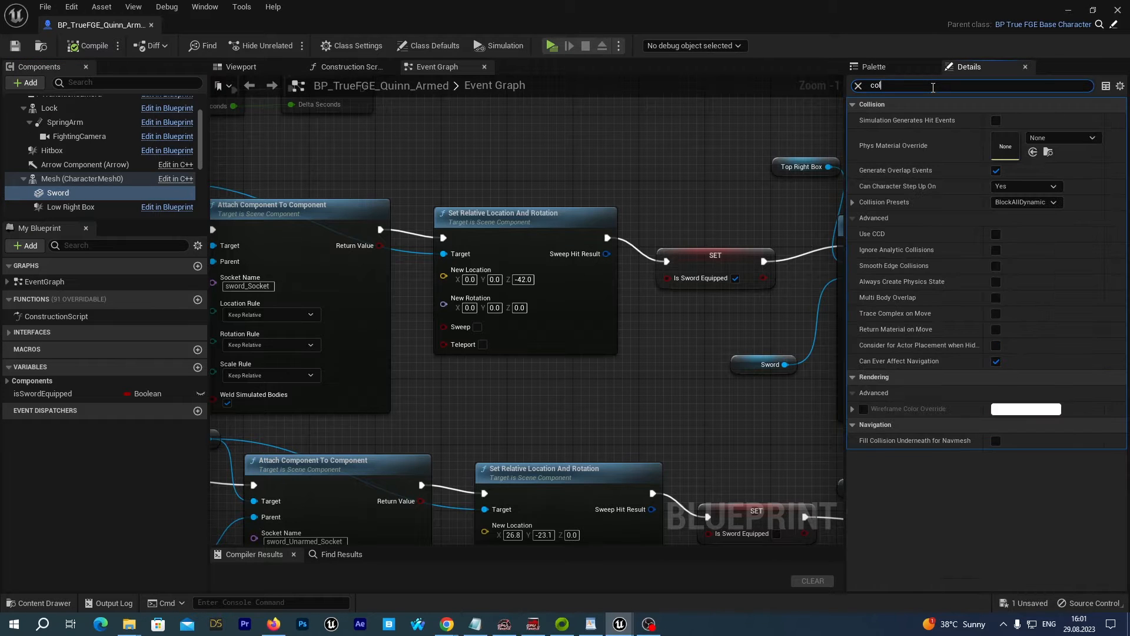
click(853, 202)
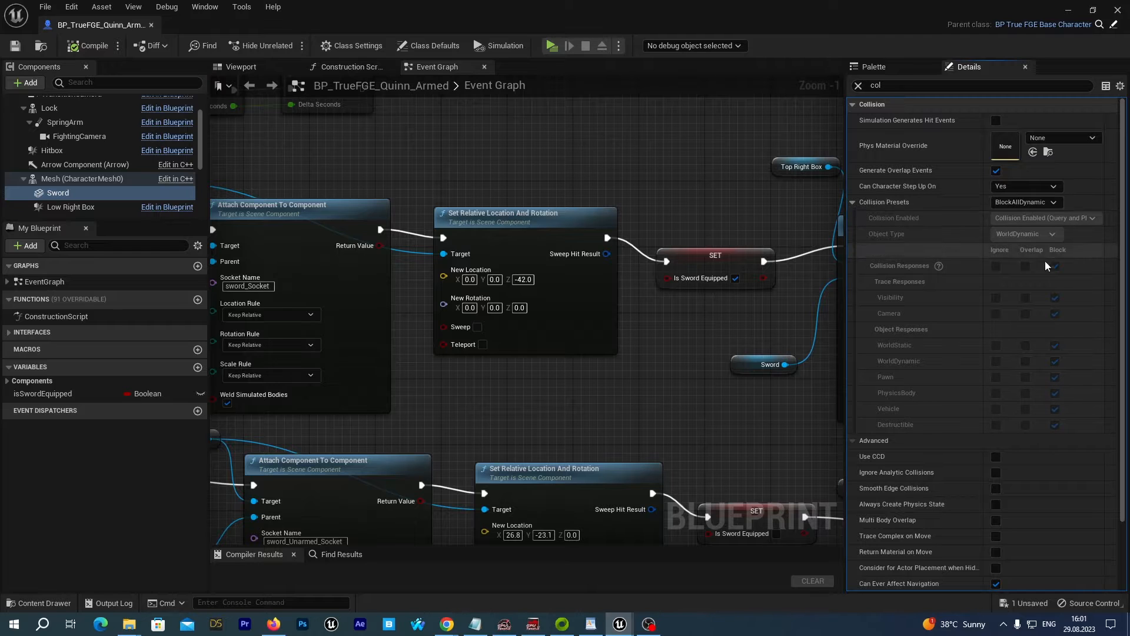
click(1051, 204)
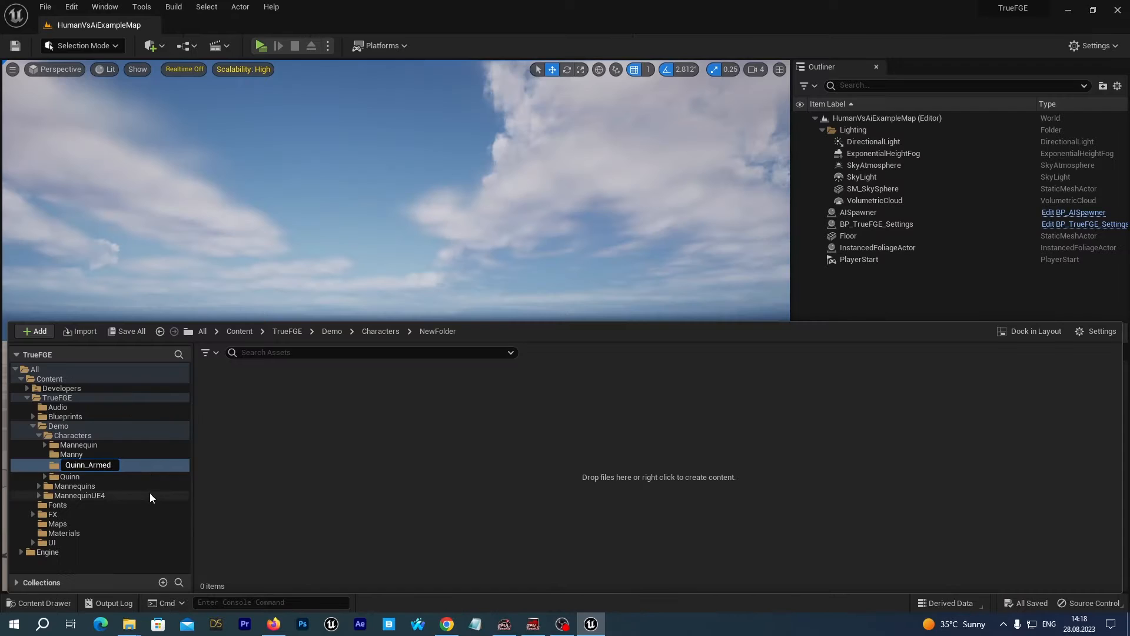
- Create a child Blueprint class of BP_TrueFGE_BaseCharacter and name it BP_TrueFGE_Quinn_Armed
click(64, 416)
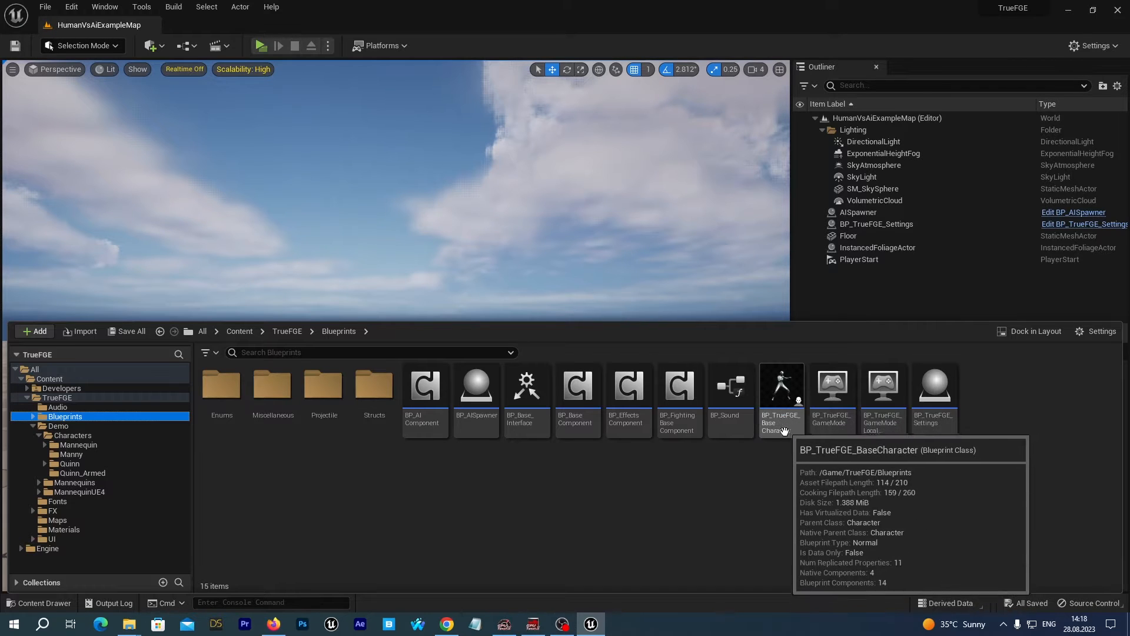
right_click(777, 398)
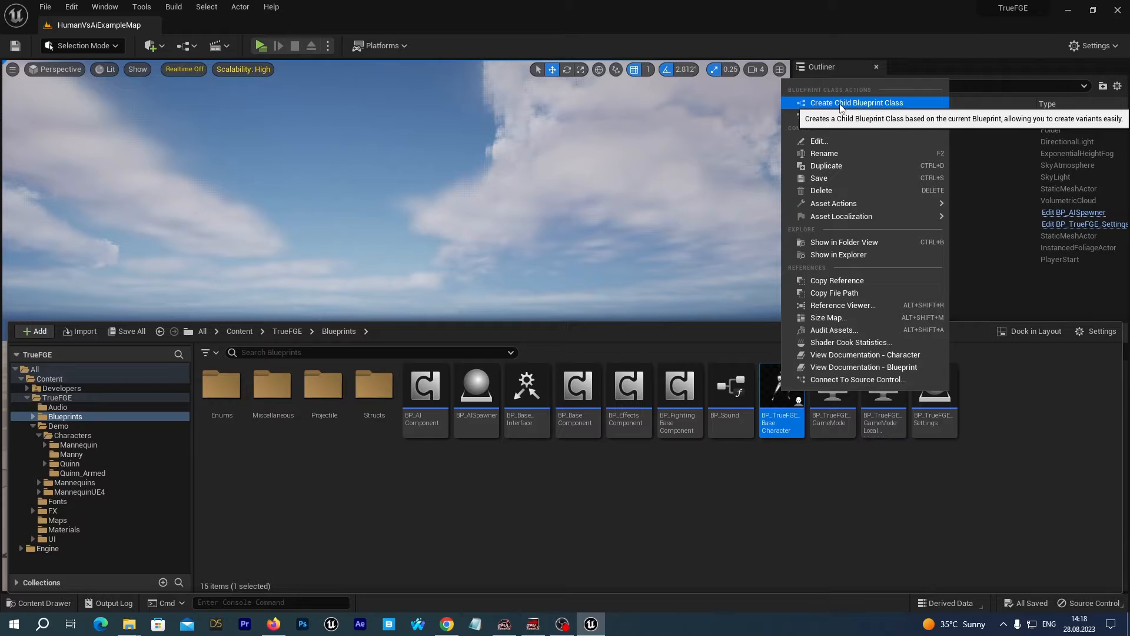
click(839, 103)
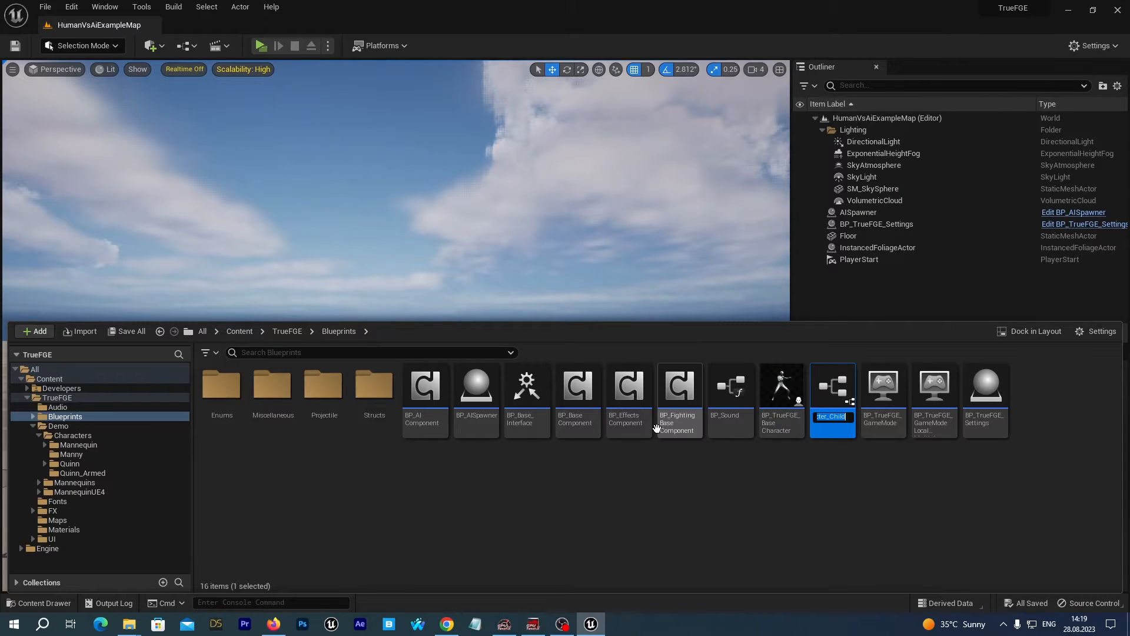
text(BP_TrueFGE_Quinn_Armed)
key(Return)
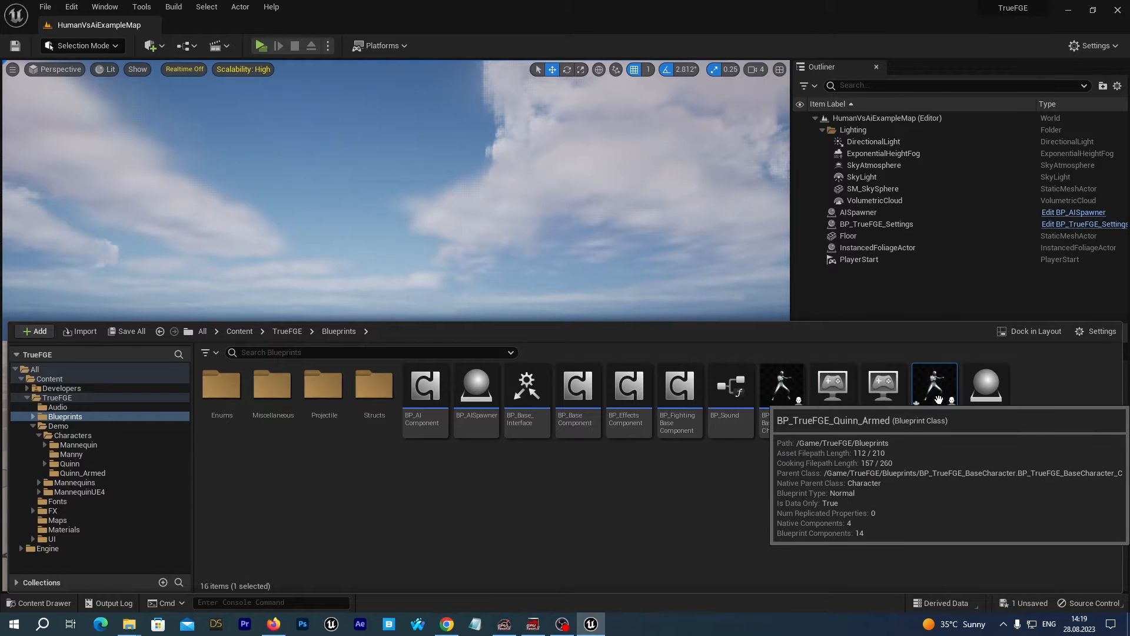
- Move the BP_TrueFGE_Quinn_Armed blueprint into the Demo/Characters/Quinn_Armed folder and display that folder
drag(939, 391, 93, 479)
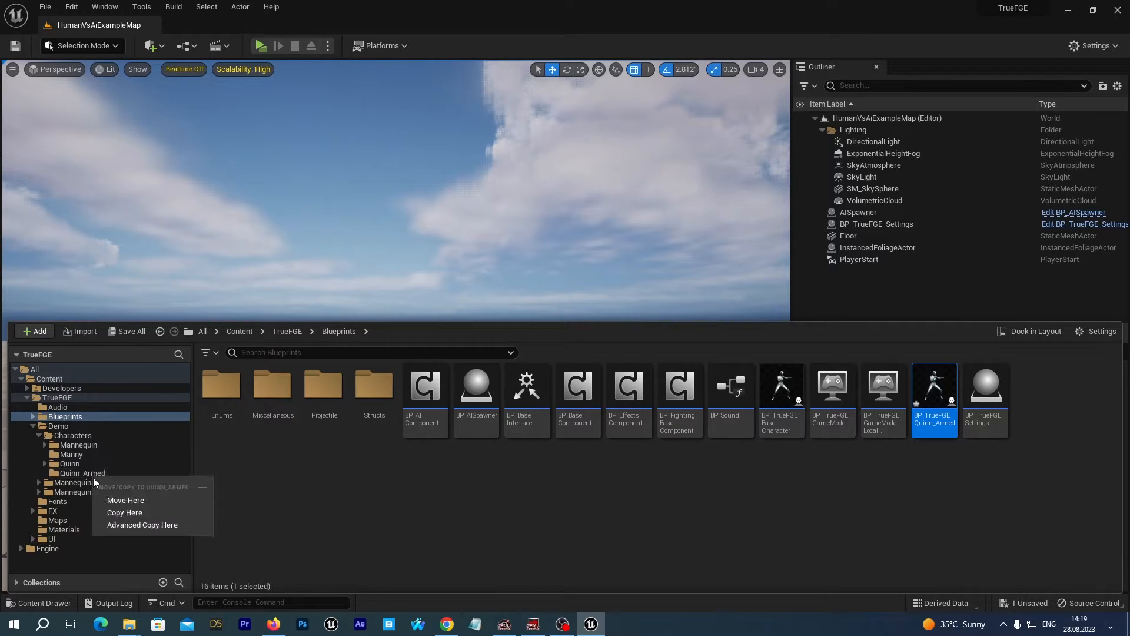
click(117, 500)
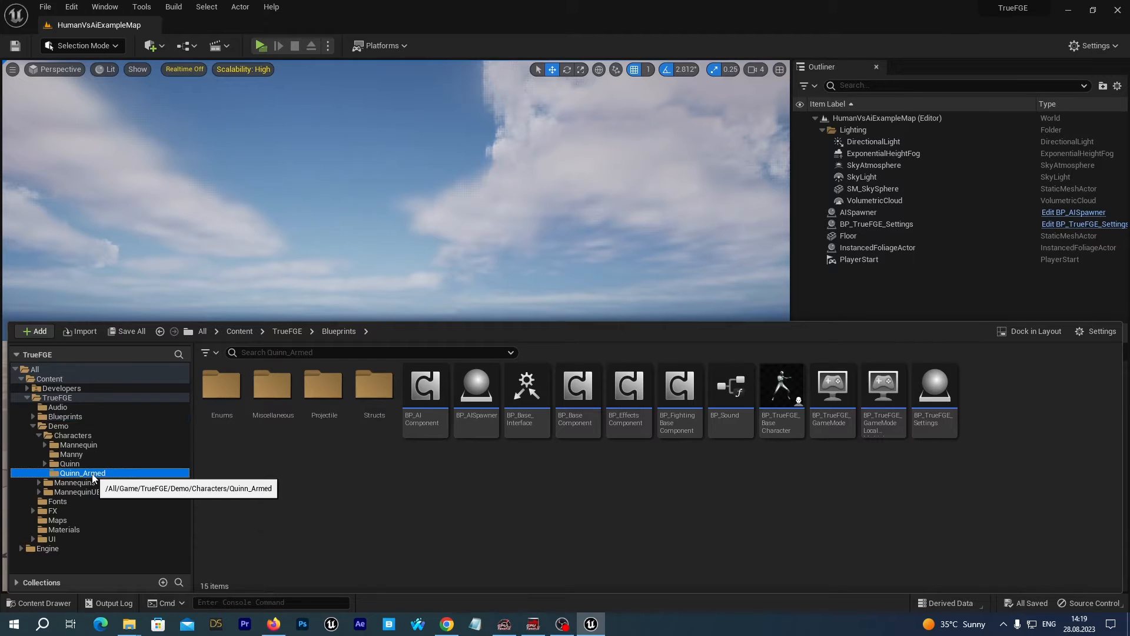
click(83, 473)
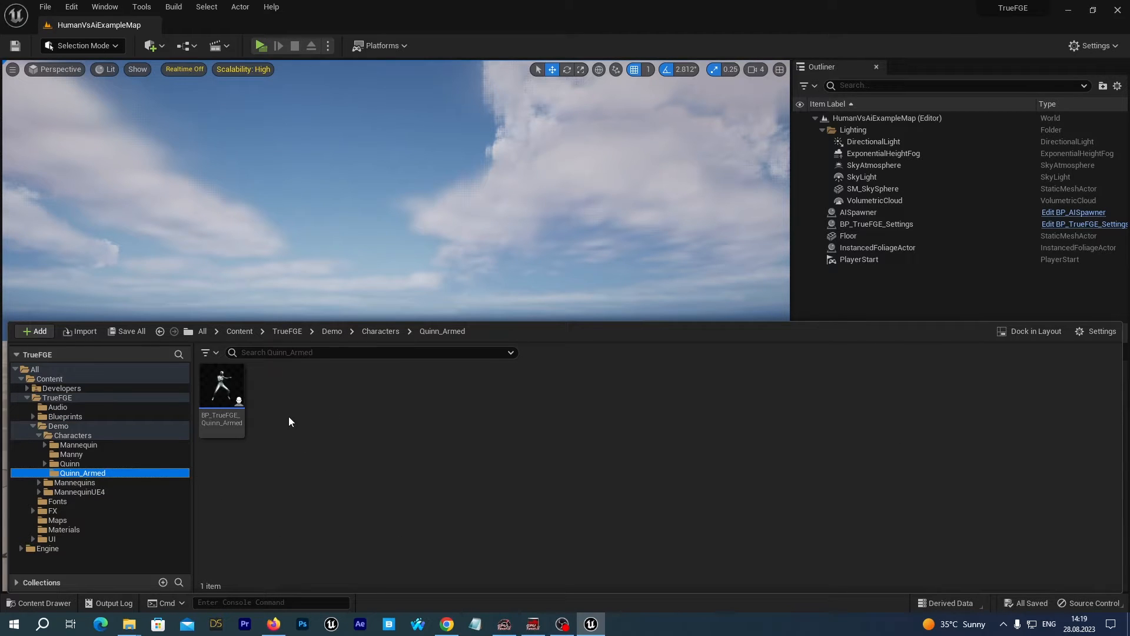
- Open BP_TrueFGE_Quinn_Armed, set its default Character name to Quinn_Armed and compile the blueprint
click(234, 397)
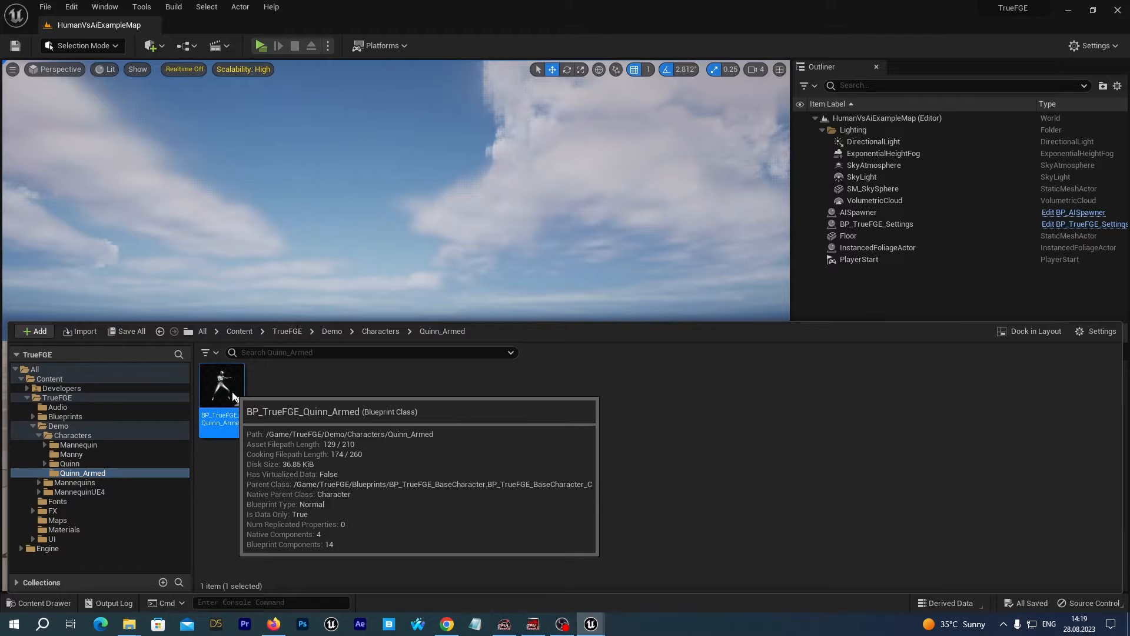
double_click(234, 397)
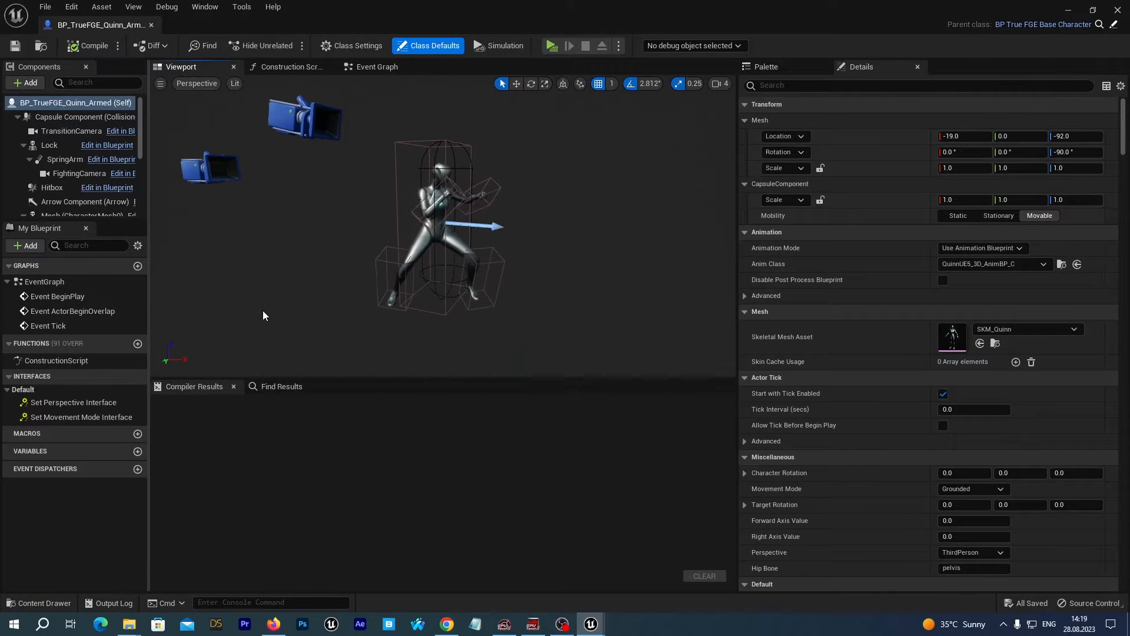
click(33, 107)
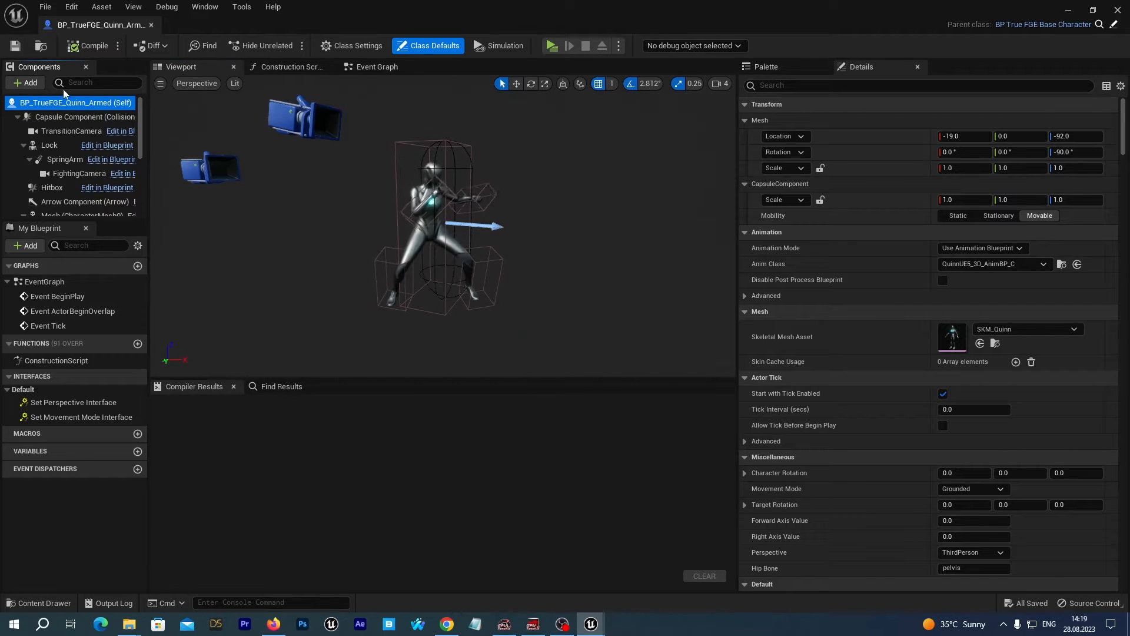
click(776, 85)
text(character)
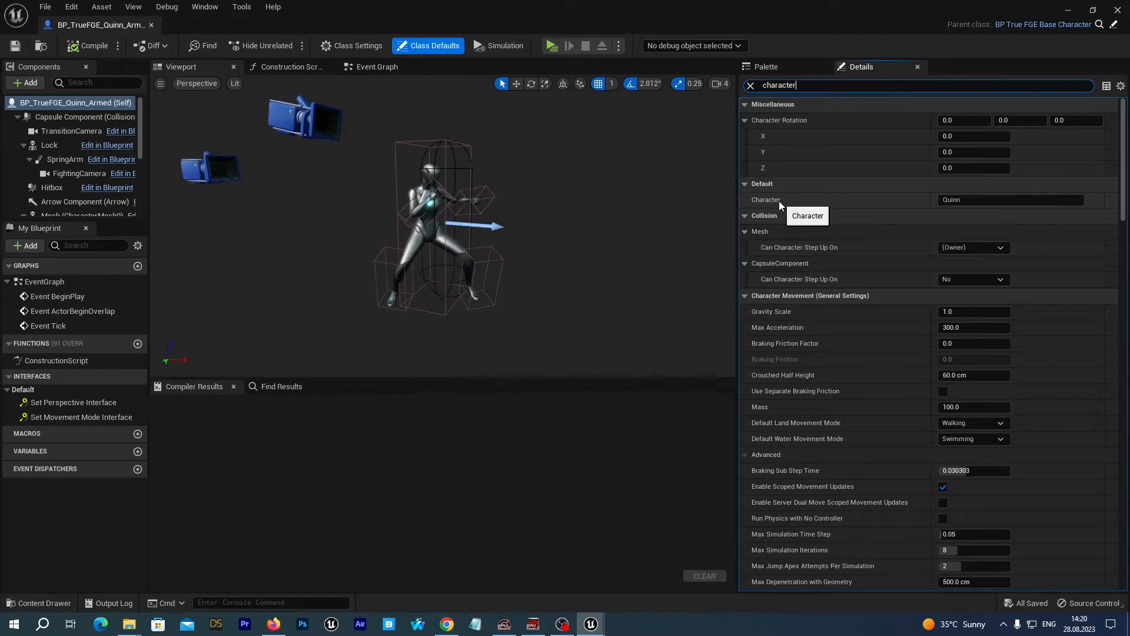
click(971, 200)
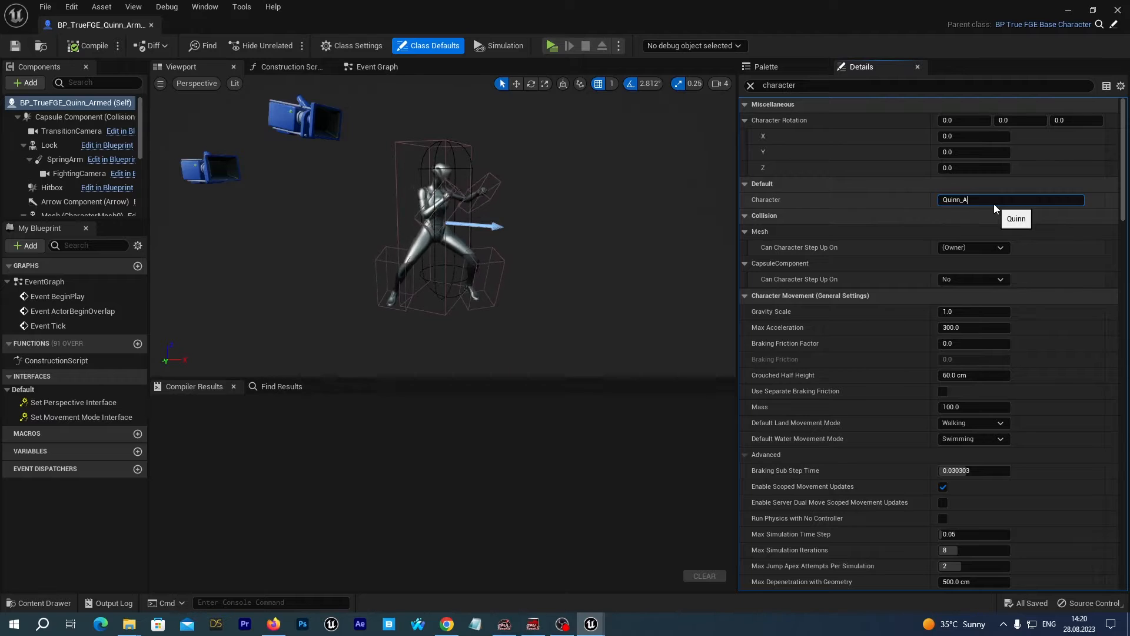
text(_Armed)
key(Return)
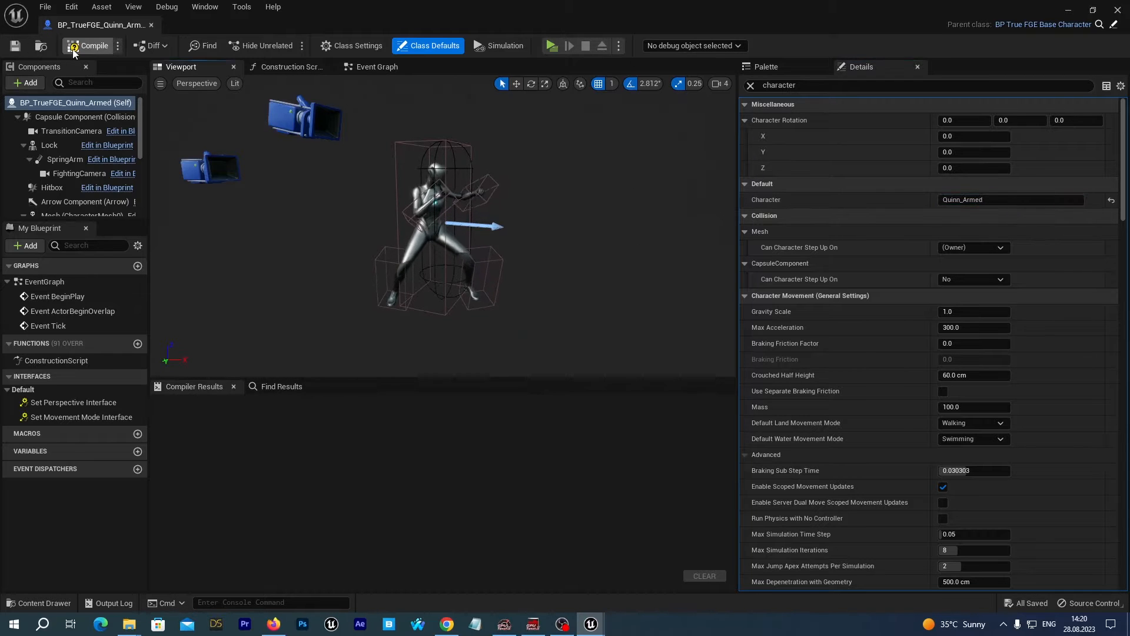
click(87, 46)
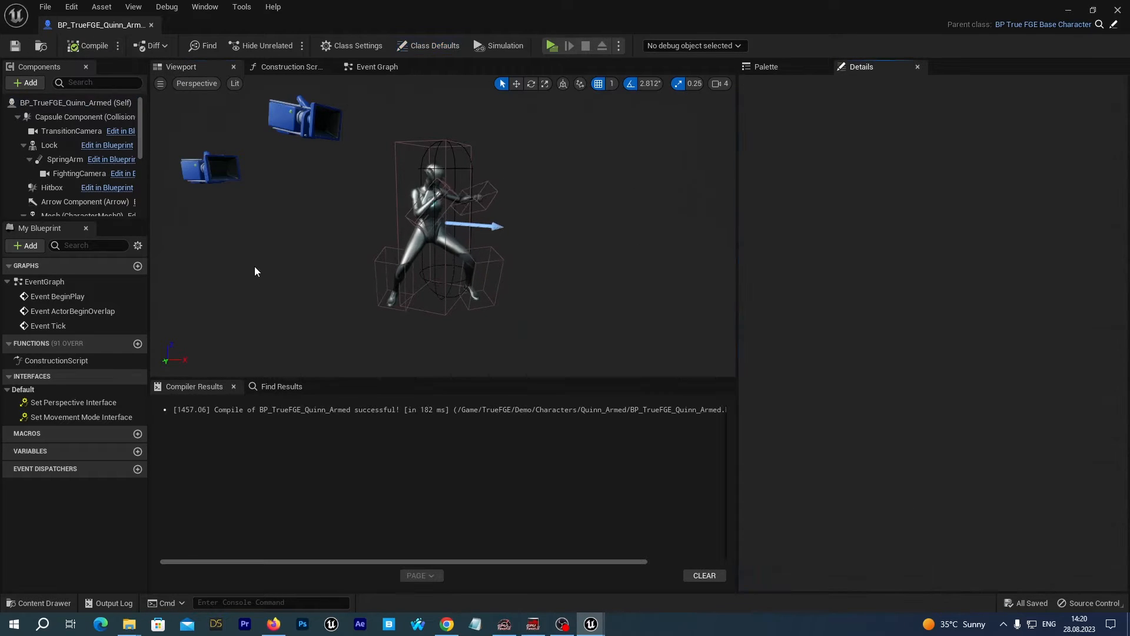
- Open the BP_TrueFGE_Functions blueprint from the Blueprints/Miscellaneous folder and display its PopulateCharactersMap function graph
click(1071, 10)
click(44, 603)
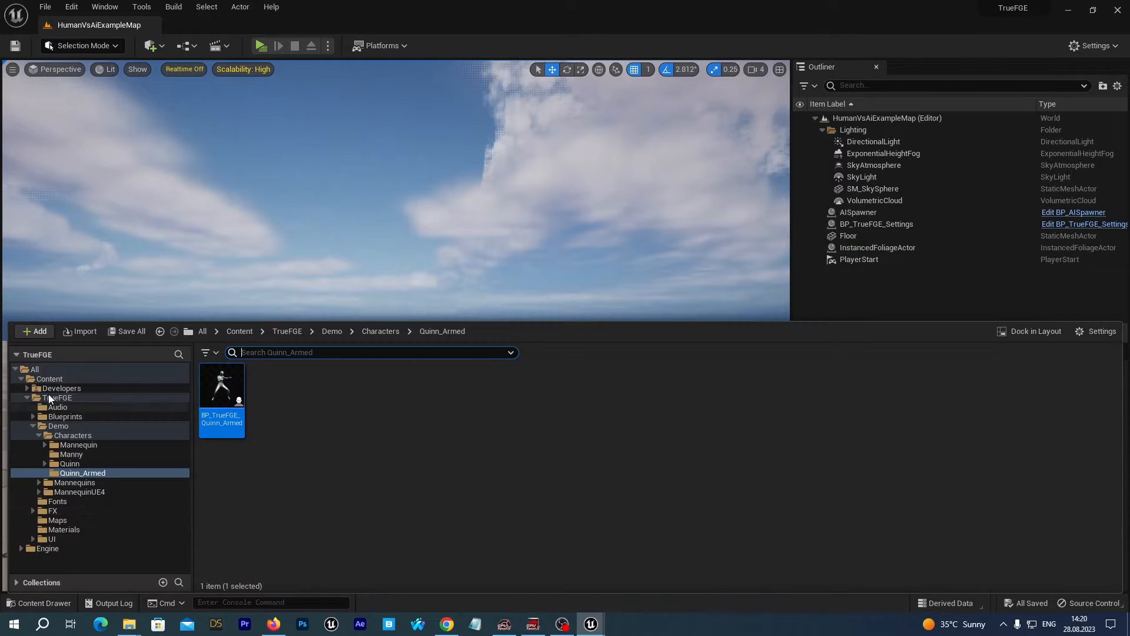
click(65, 417)
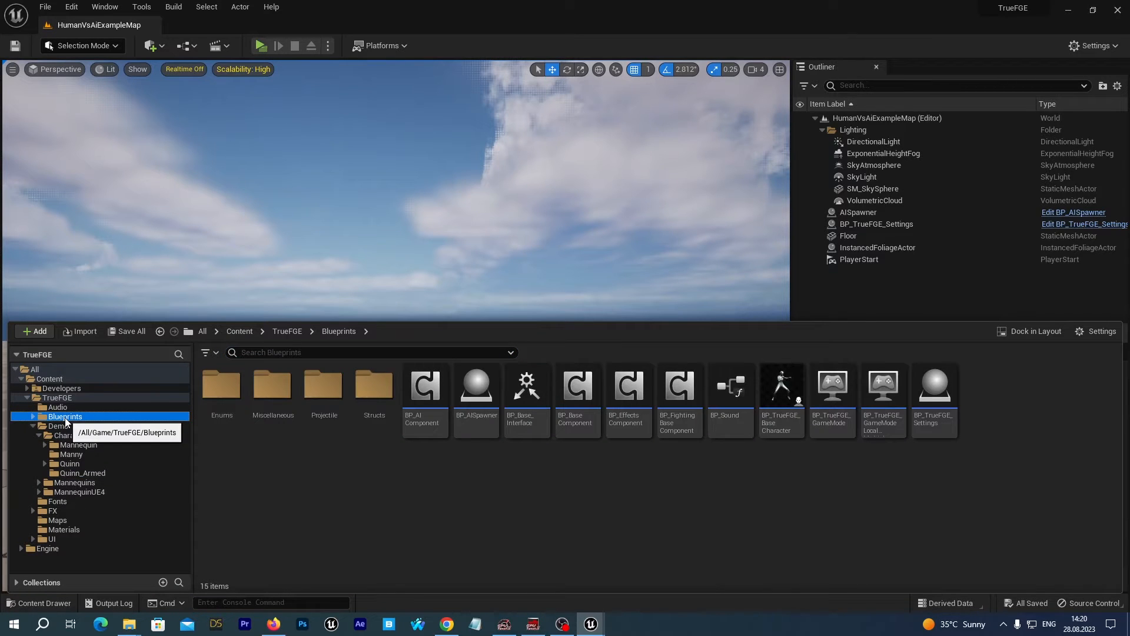
double_click(272, 394)
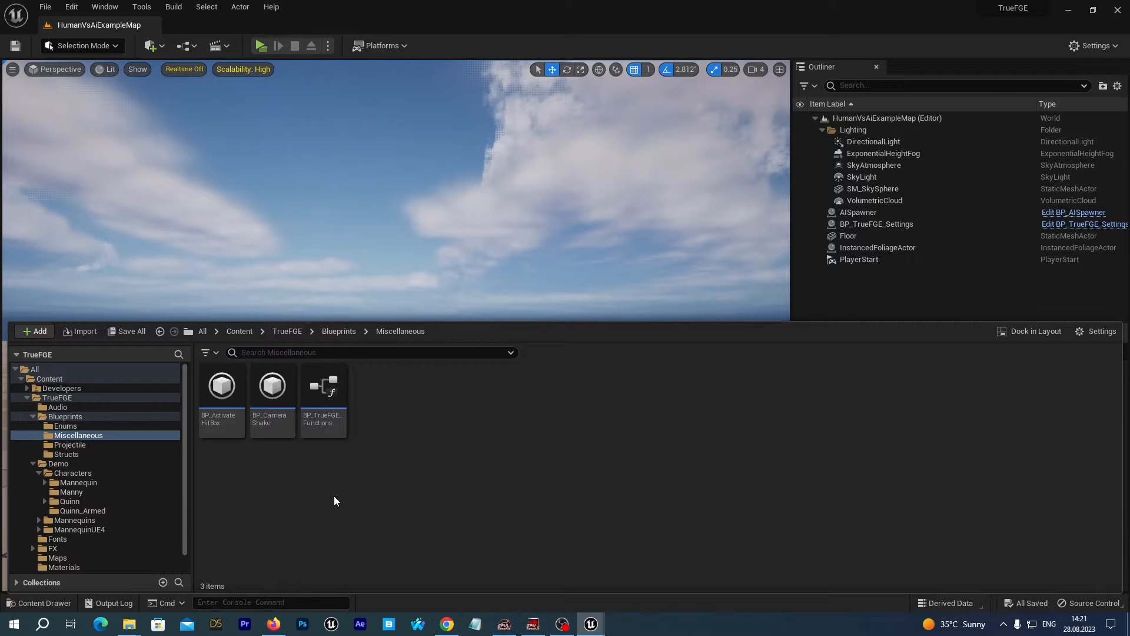
double_click(329, 397)
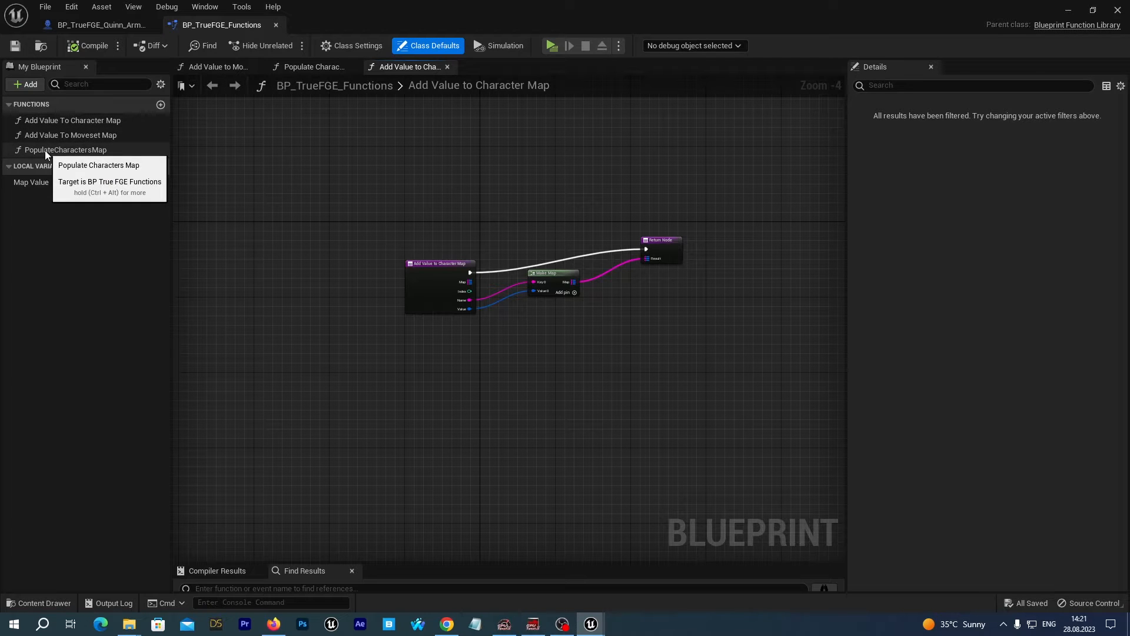
double_click(45, 150)
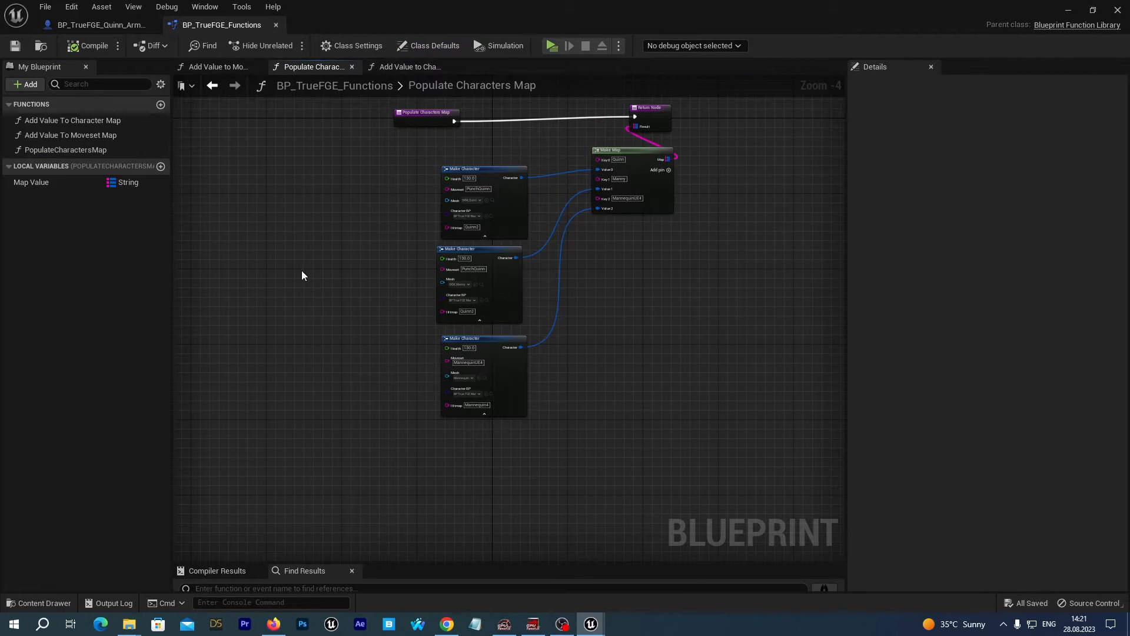
- Add a key/value pair to the Make Map node and set its new key to Quinn_Armed
right_drag(341, 243, 189, 221)
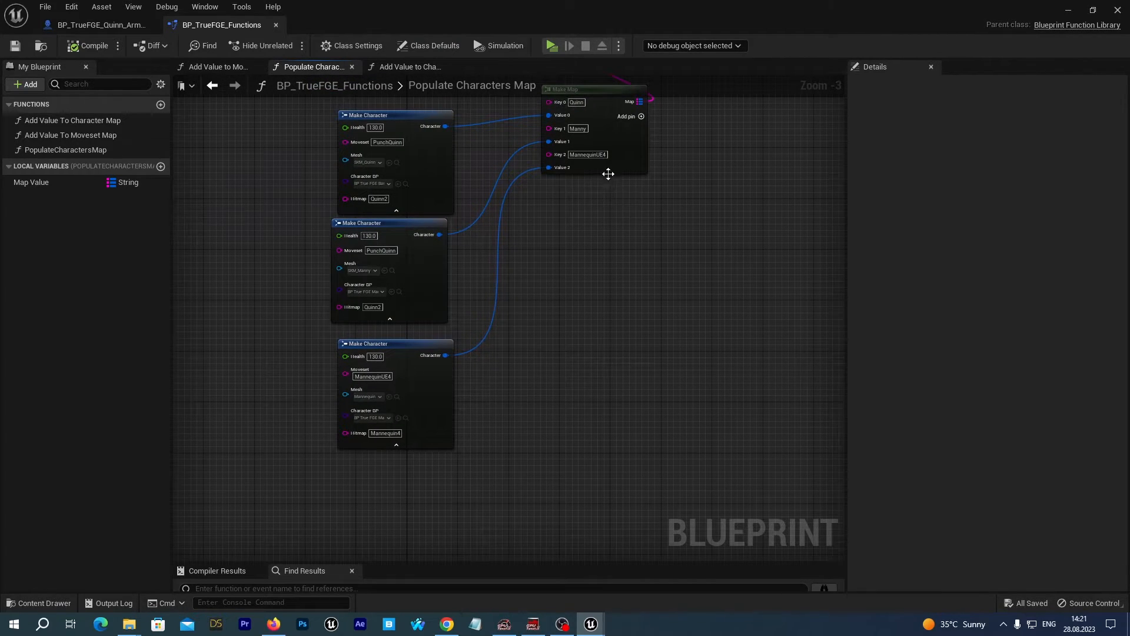
right_drag(608, 174, 624, 218)
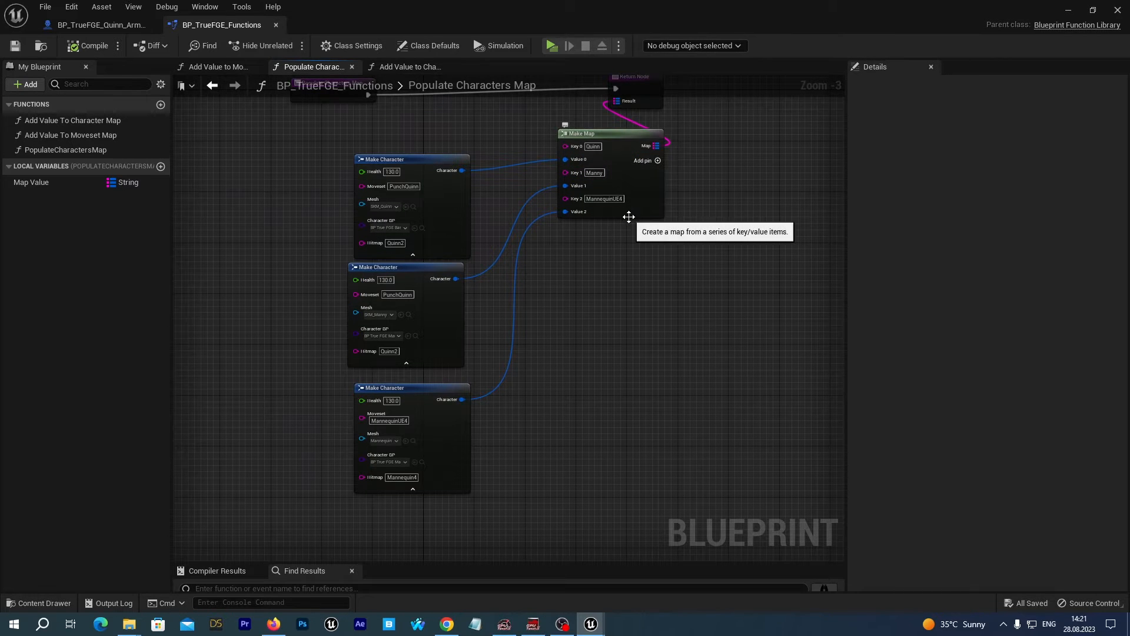
right_click(628, 217)
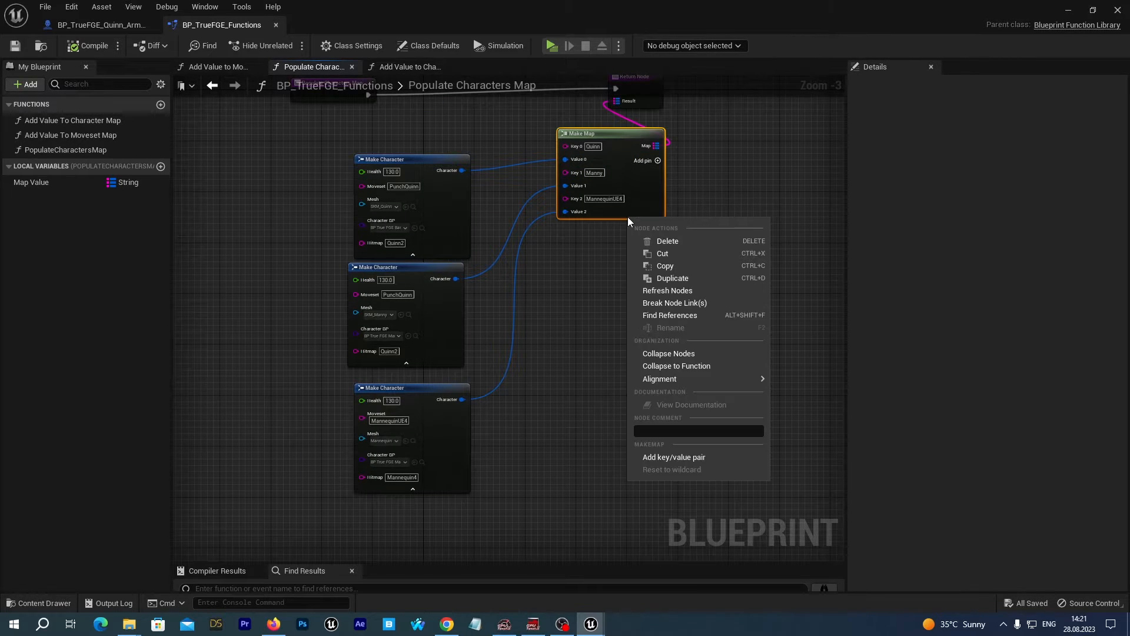
click(657, 457)
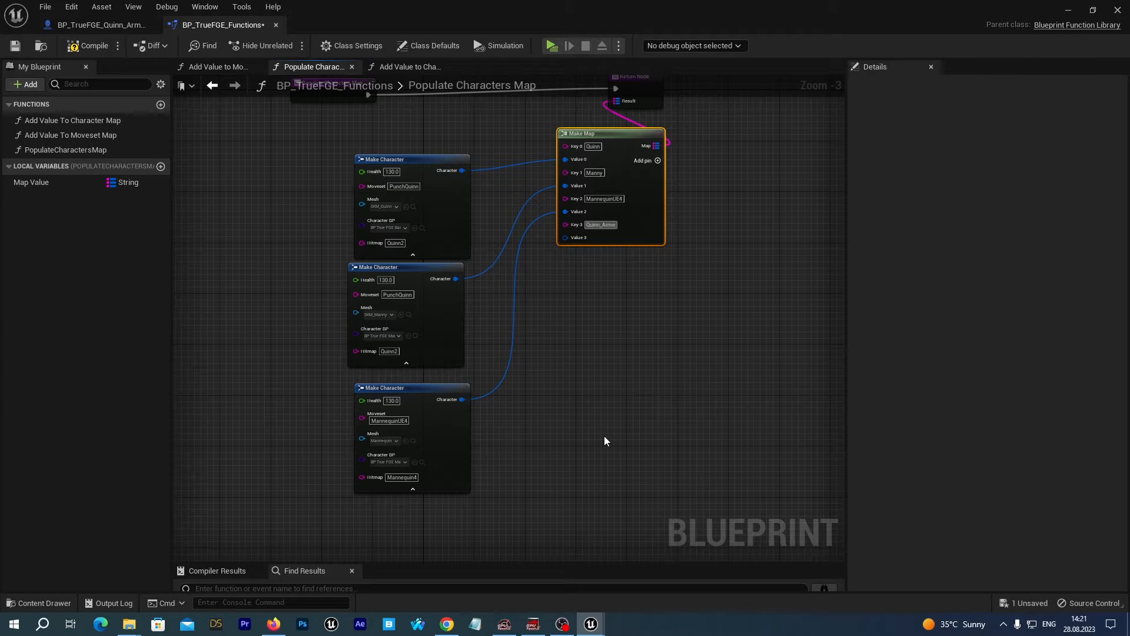
click(667, 442)
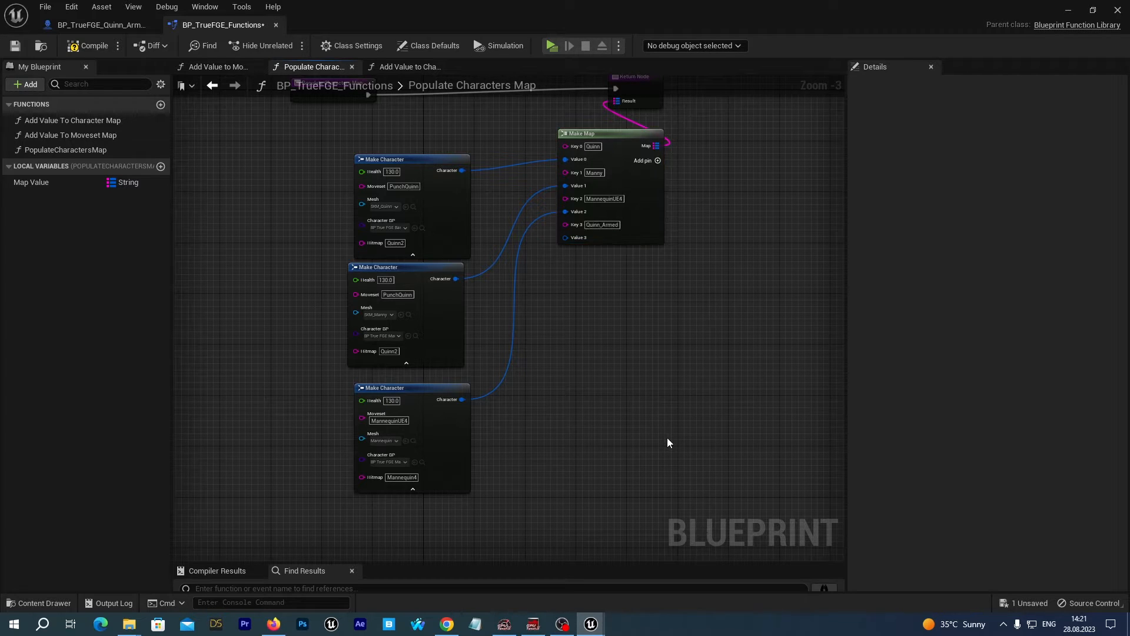
right_click(667, 437)
click(622, 394)
- Align the uppermost Make Character node with the one below and paste a copy of it beside the lowest one
right_drag(622, 398, 683, 368)
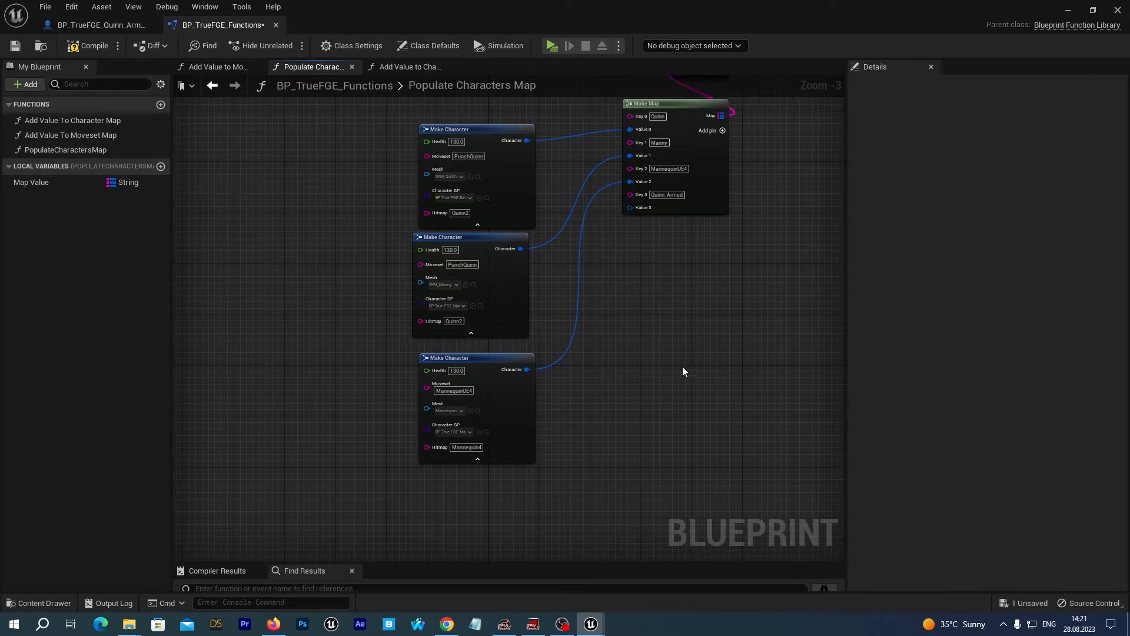
drag(478, 130, 472, 124)
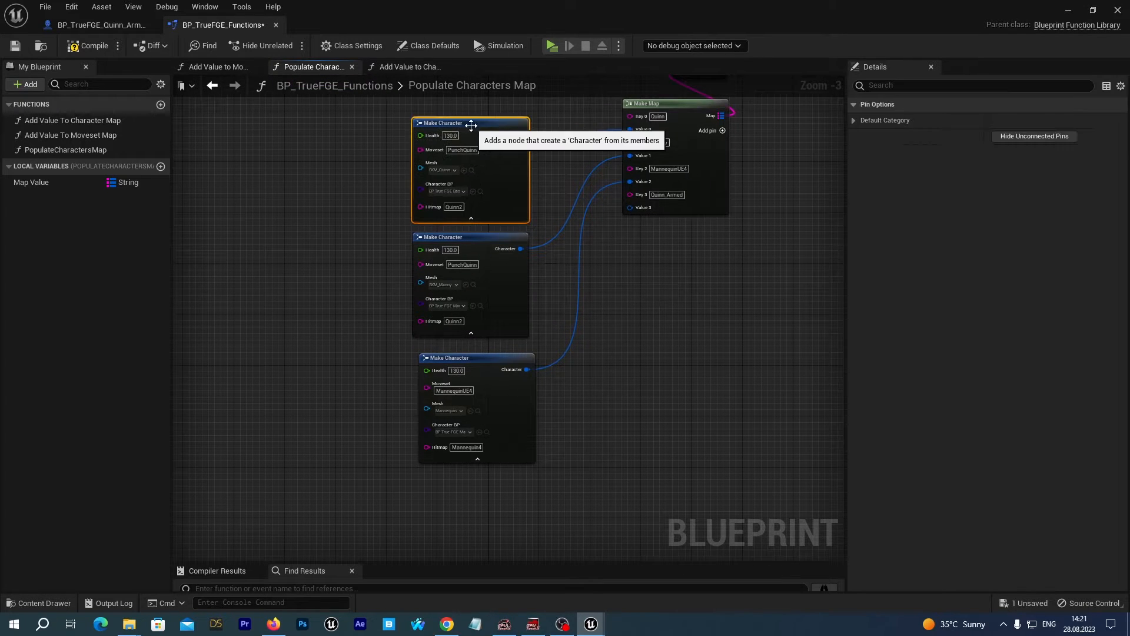
right_drag(667, 308, 688, 341)
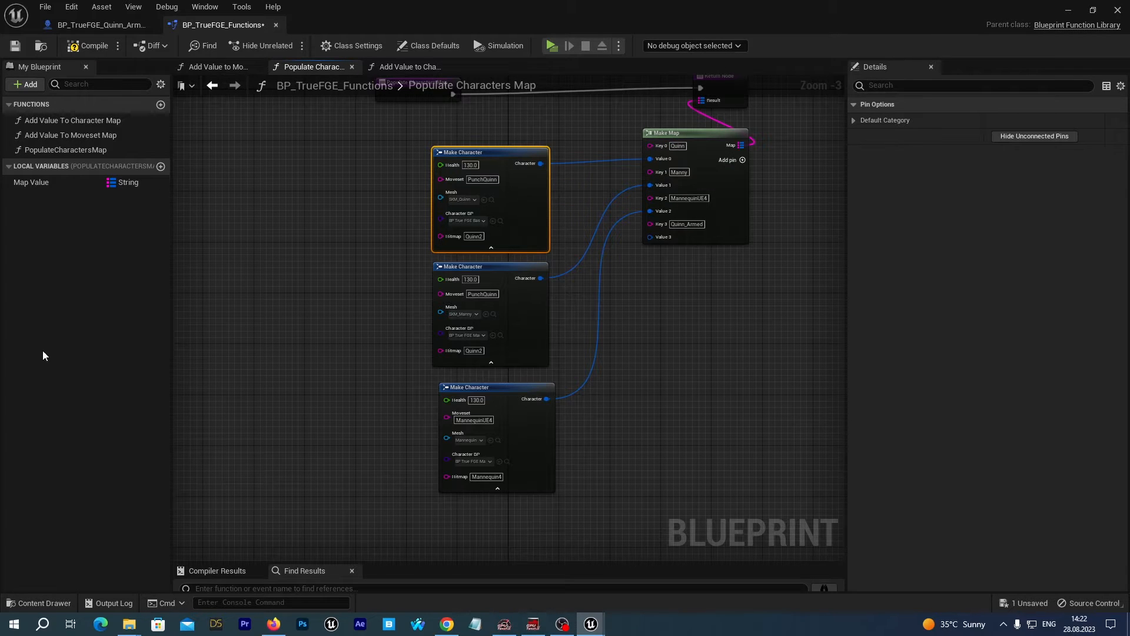
key(ctrl+v)
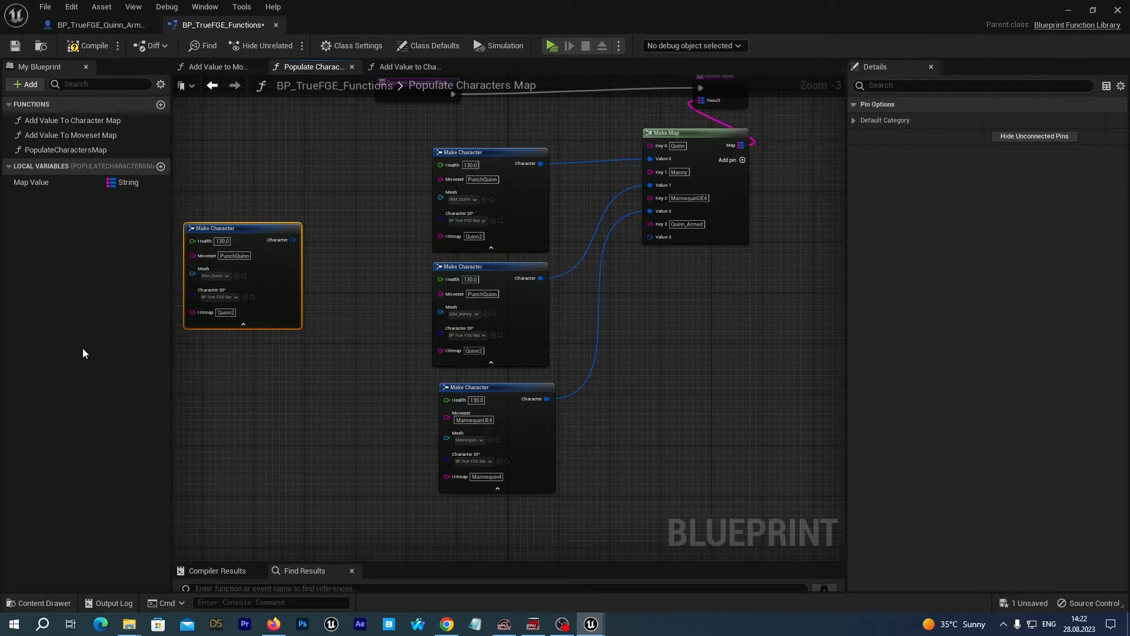
drag(206, 235, 632, 412)
right_drag(674, 373, 626, 280)
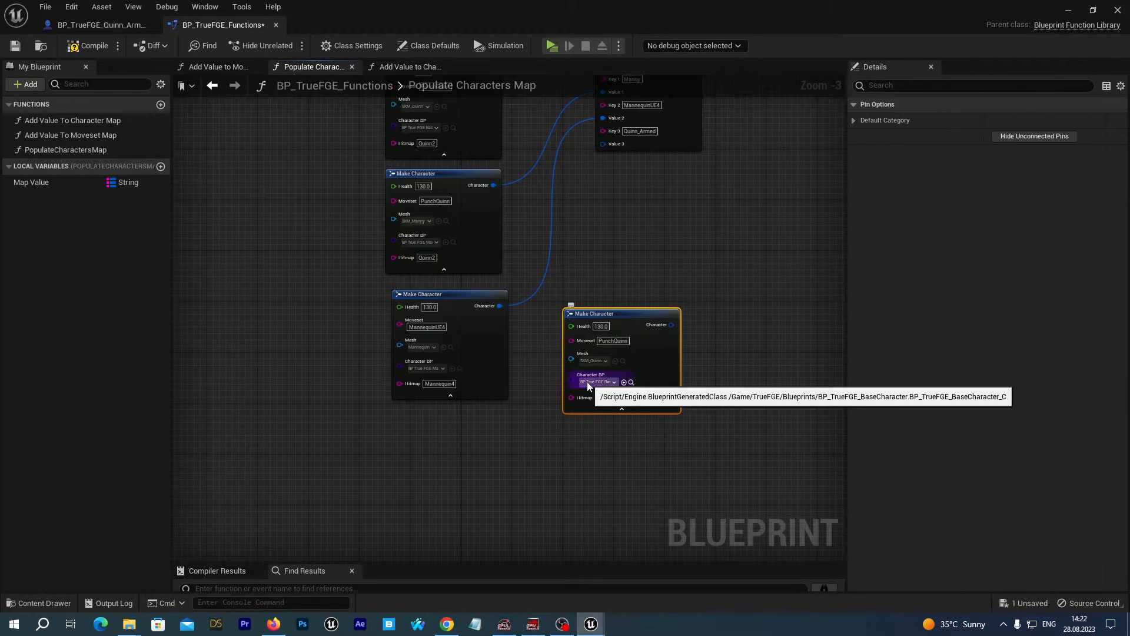
- Set the copied node's Character BP to BP_TrueFGE_Quinn_Armed and connect its Character output to Value 3 of Make Map
click(596, 382)
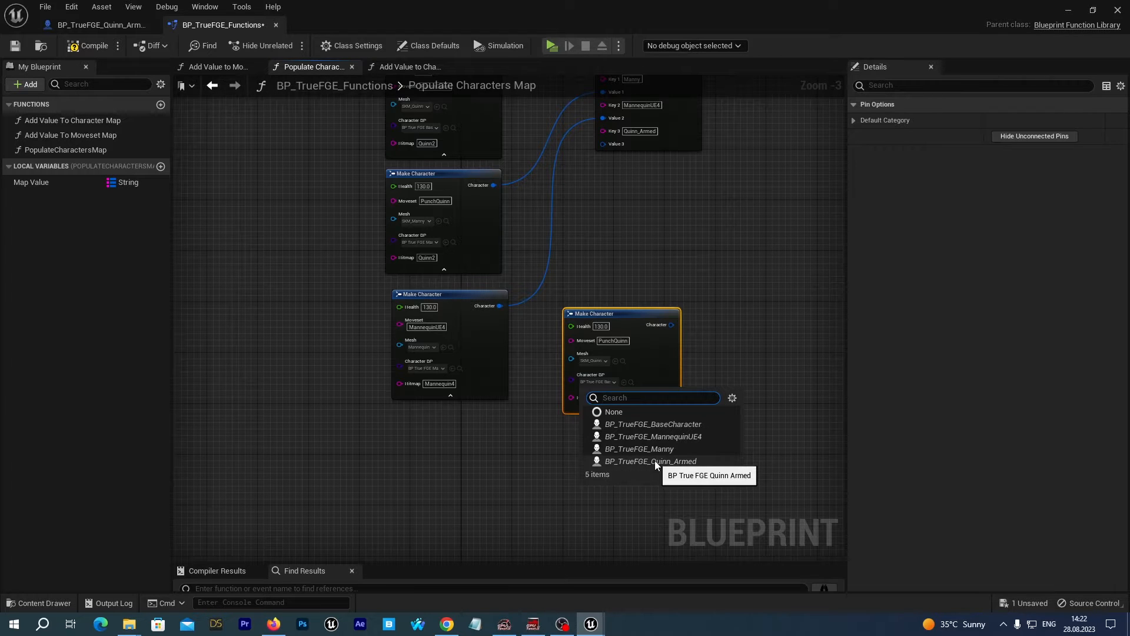
click(627, 461)
drag(639, 314, 618, 339)
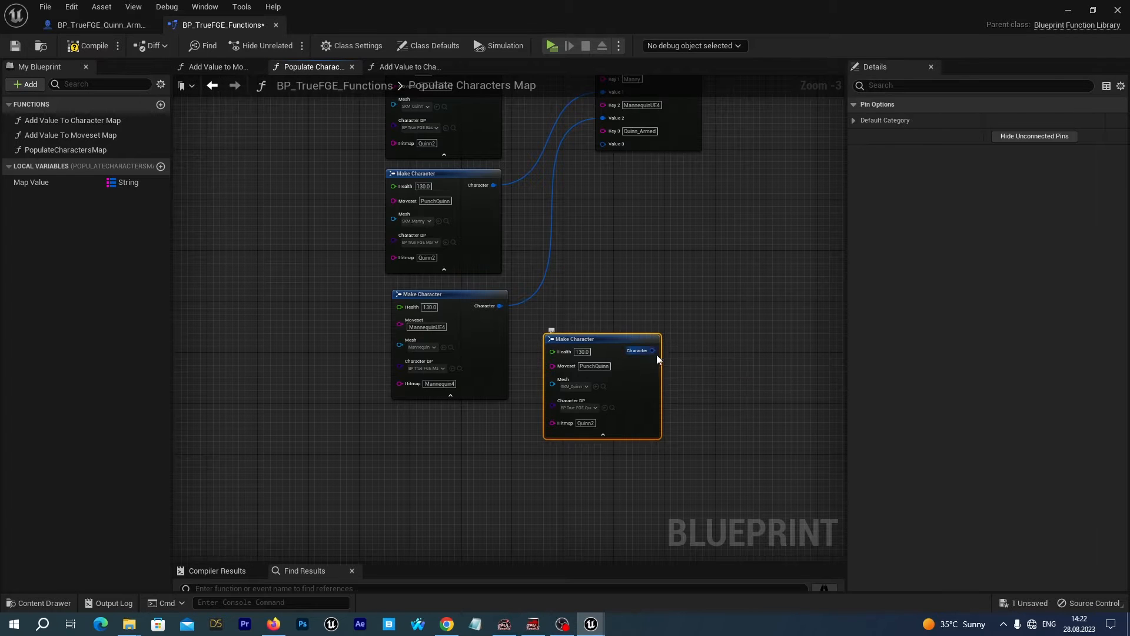
drag(652, 350, 603, 144)
click(657, 187)
right_drag(657, 187, 639, 291)
- Compile and save BP_TrueFGE_Functions, then close its blueprint editor
click(76, 47)
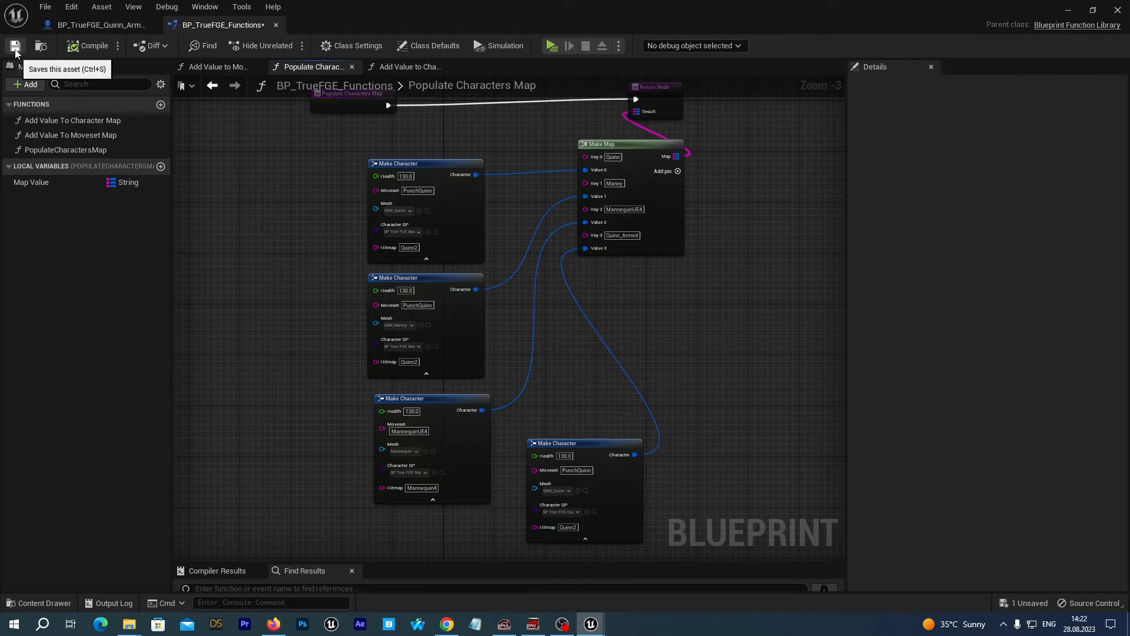
click(15, 45)
right_drag(720, 322, 719, 350)
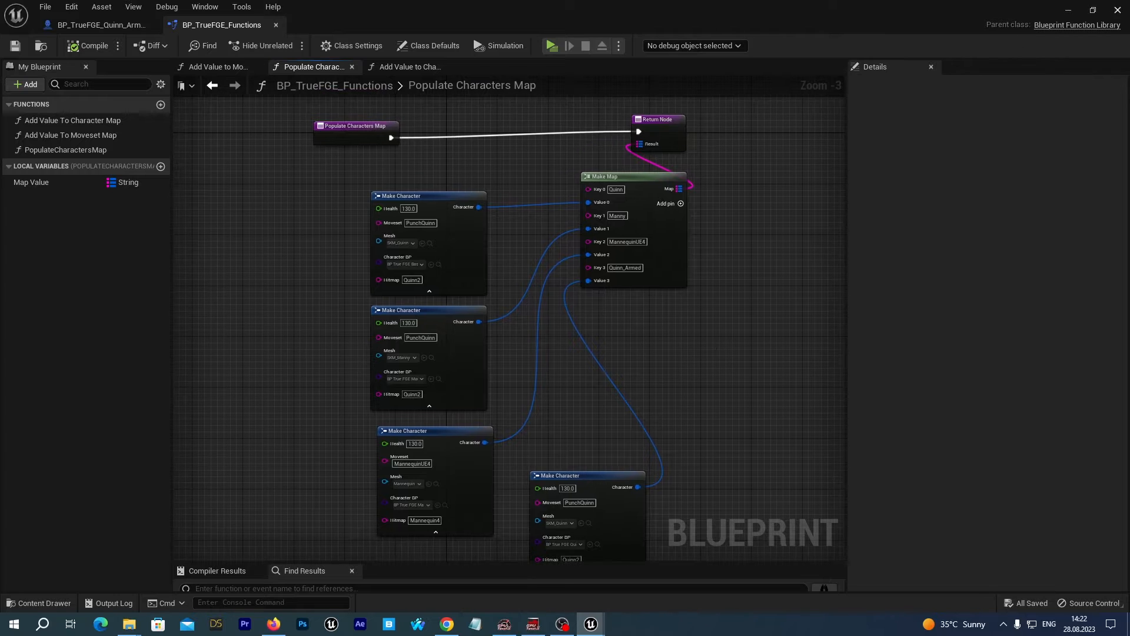
click(1118, 10)
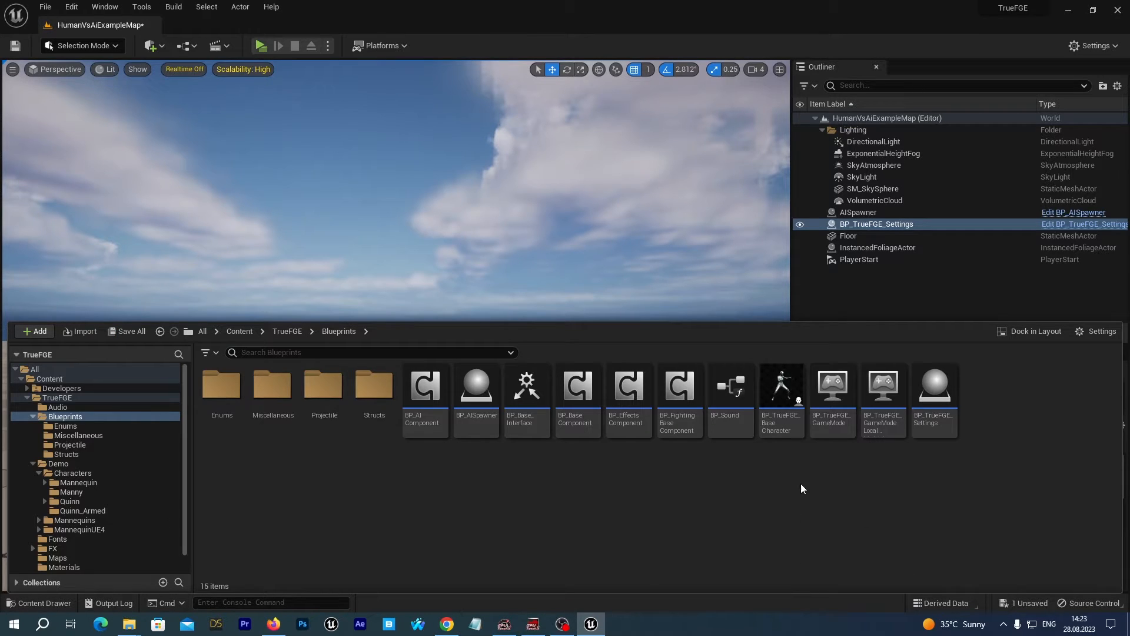
- In BP_TrueFGE_GameMode's Construction Script, set the Find node's key to Quinn_Armed and compile the blueprint
click(831, 399)
double_click(831, 399)
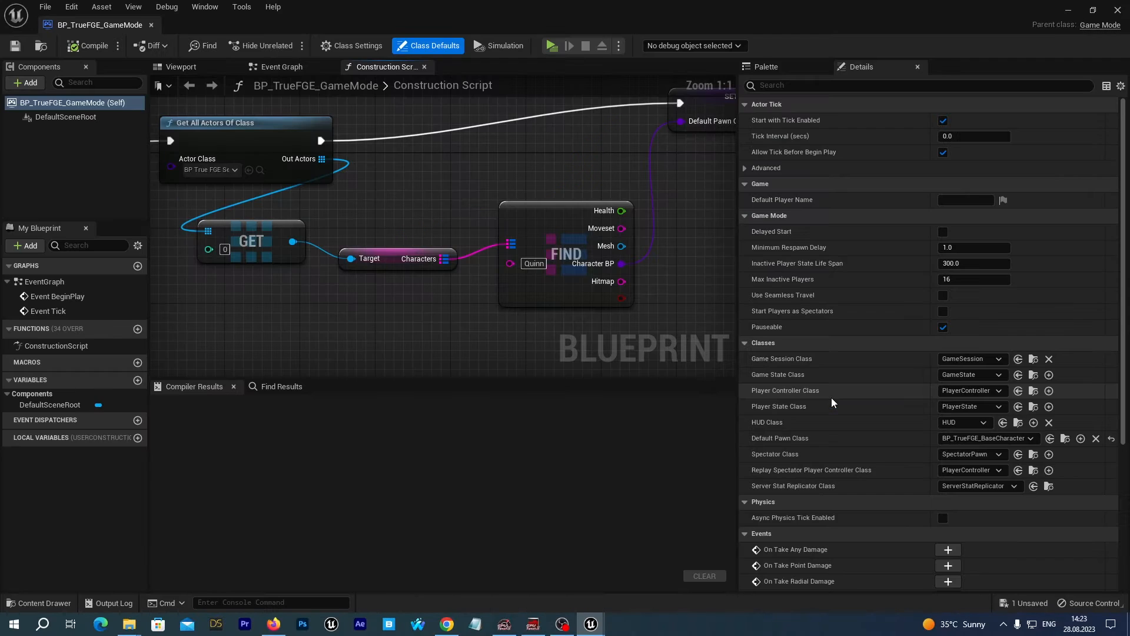
right_drag(531, 296, 426, 289)
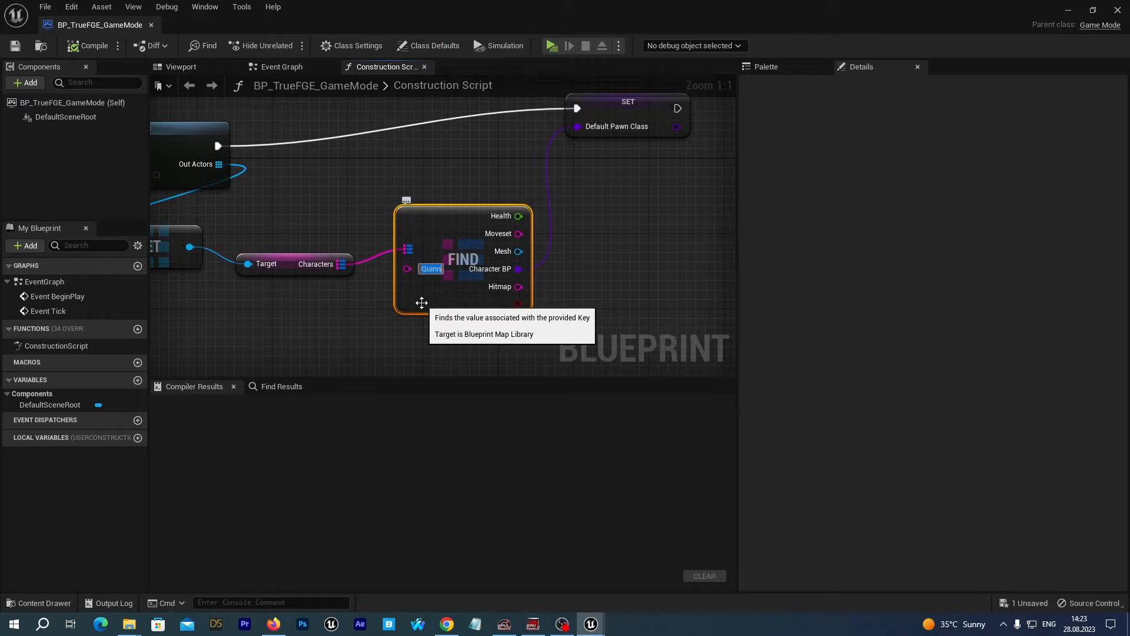
text(Quinn_)
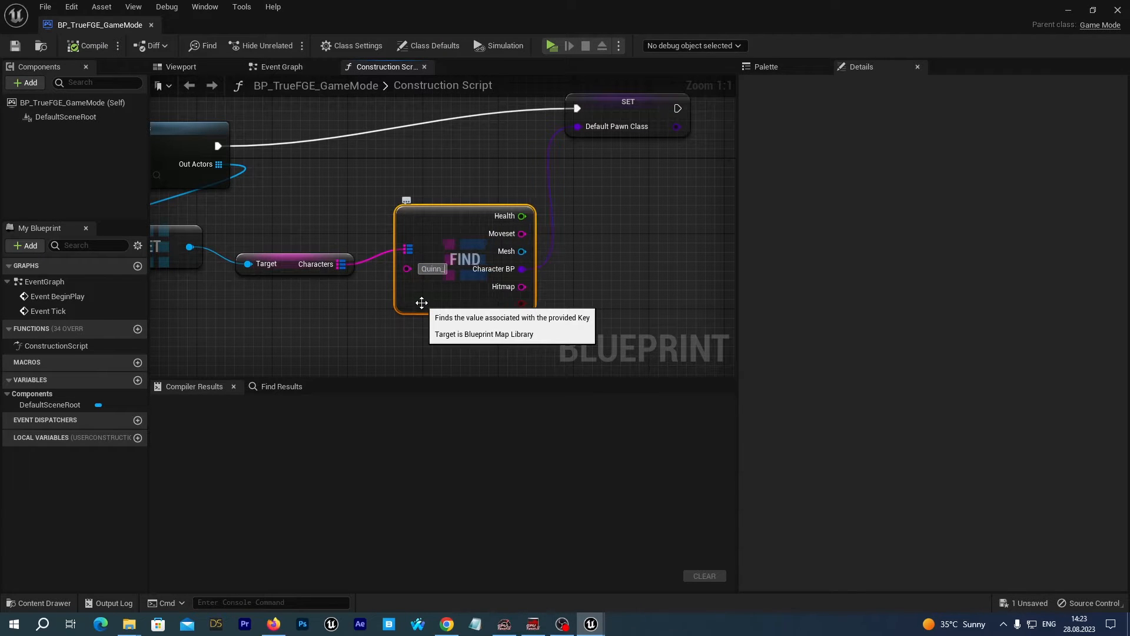
text(Armed)
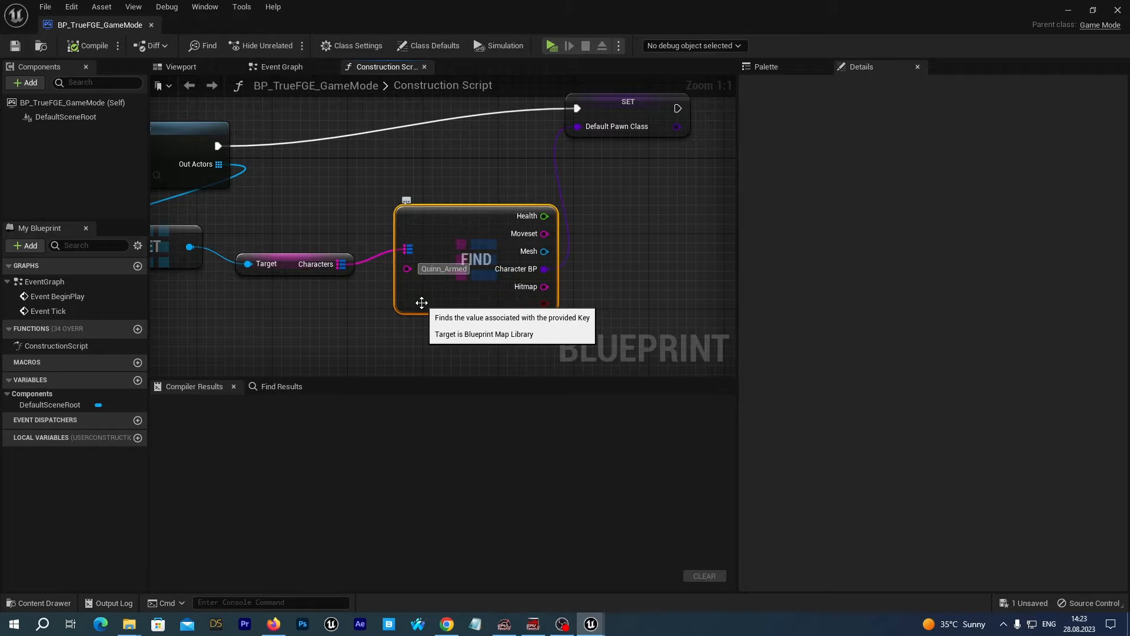
click(87, 45)
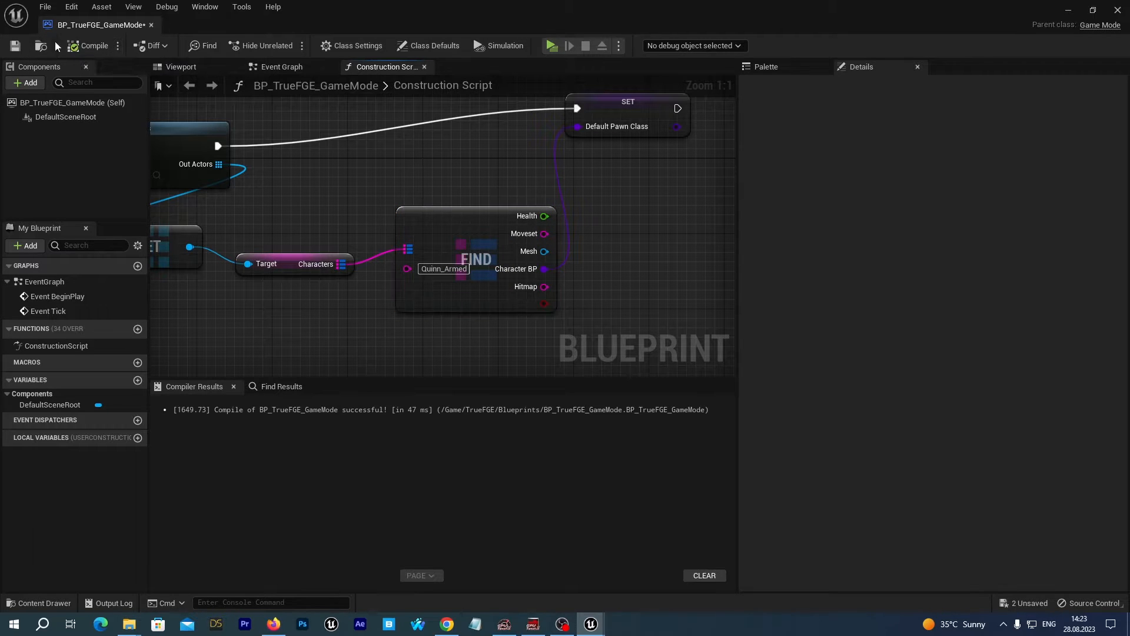
- Close the game mode blueprint and play-test the HumanVsAiExampleMap level with the new character
click(1117, 11)
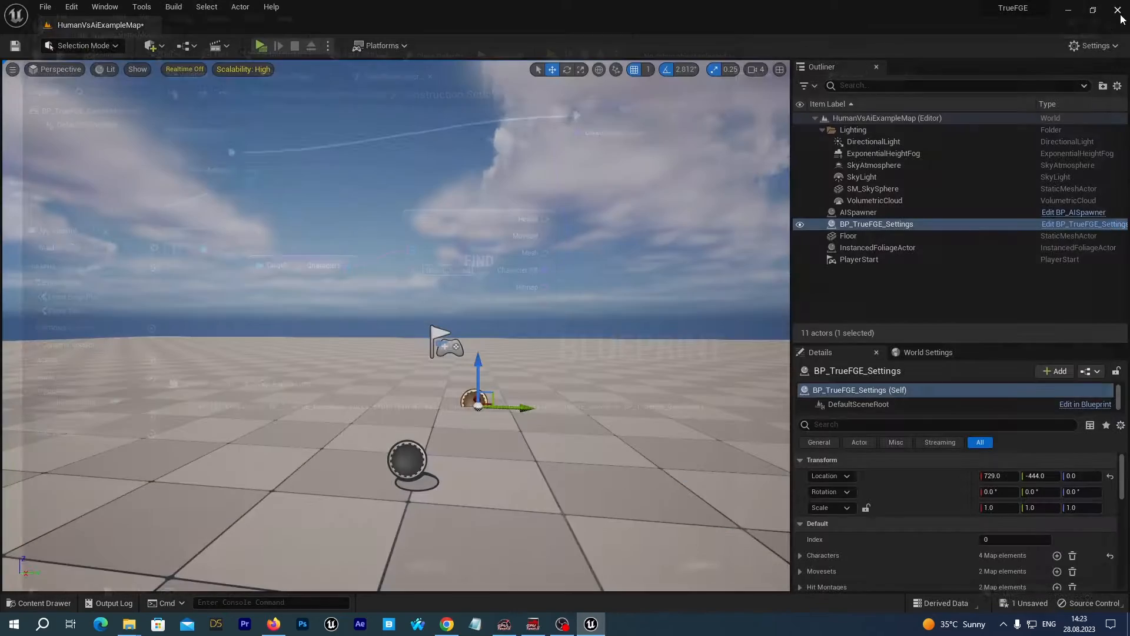
click(263, 46)
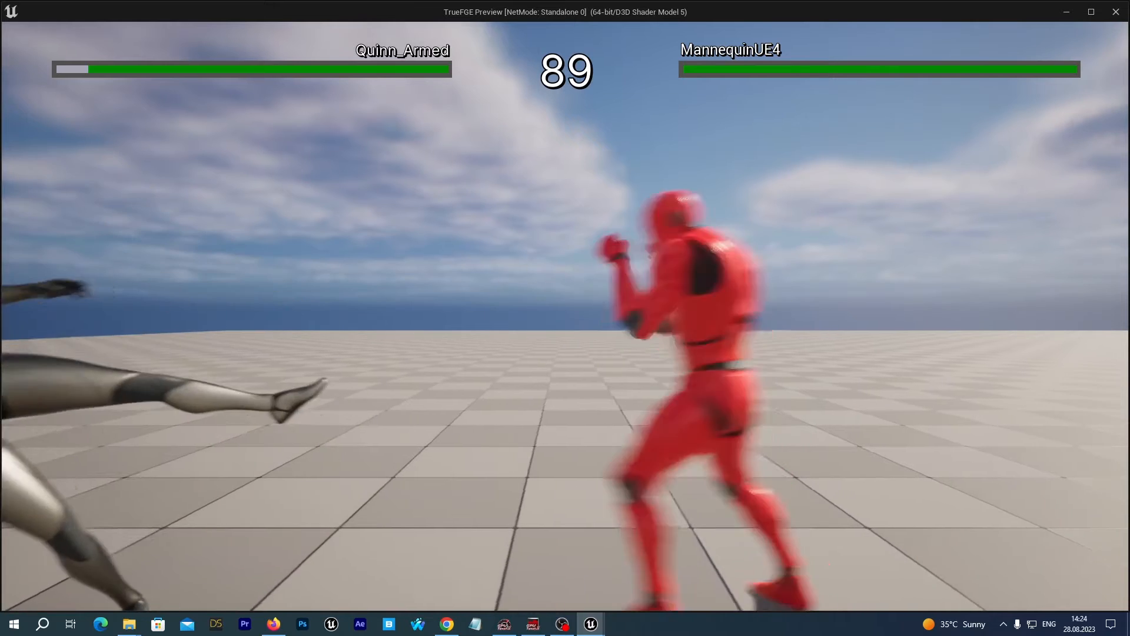
key(Escape)
- Open BP_TrueFGE_Quinn_Armed from the Demo/Characters/Quinn_Armed folder in the full Blueprint editor
click(26, 603)
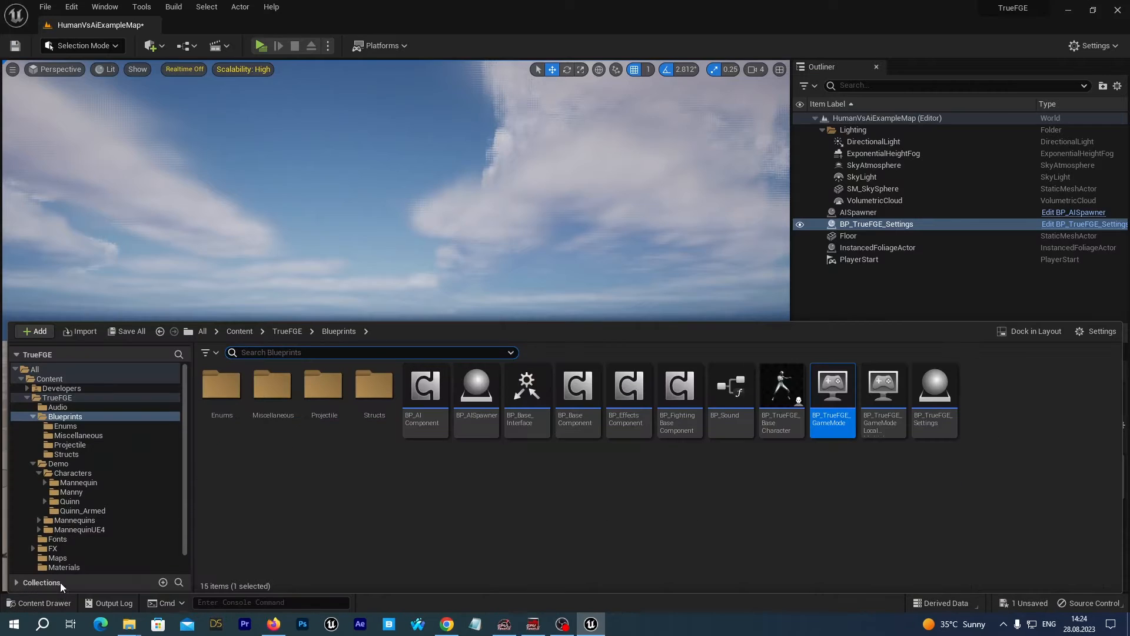
click(92, 511)
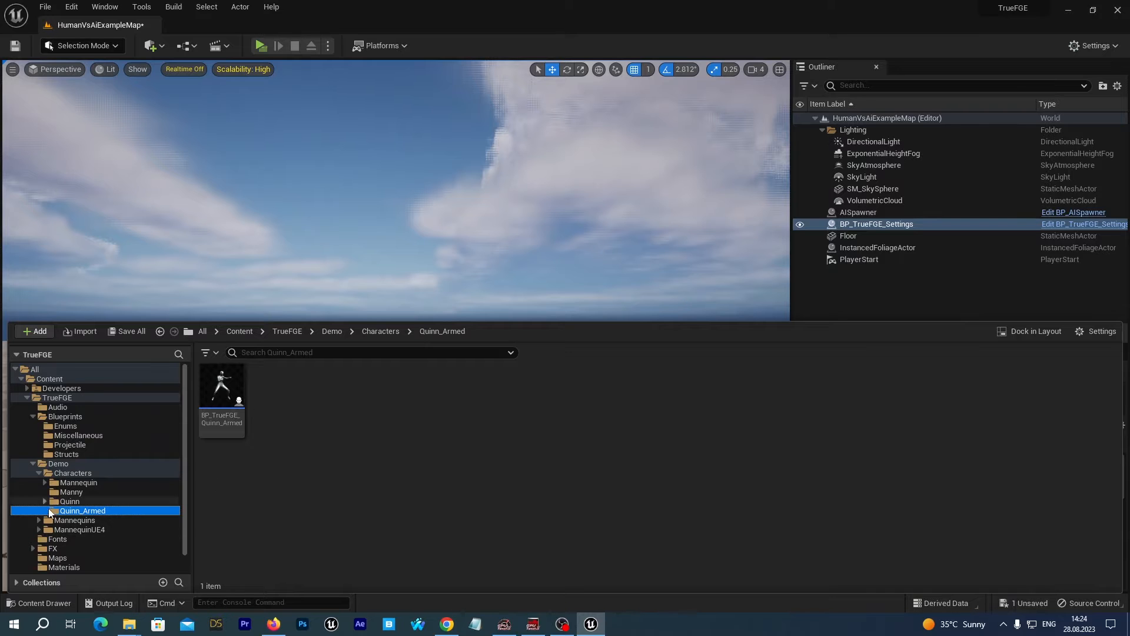
click(222, 399)
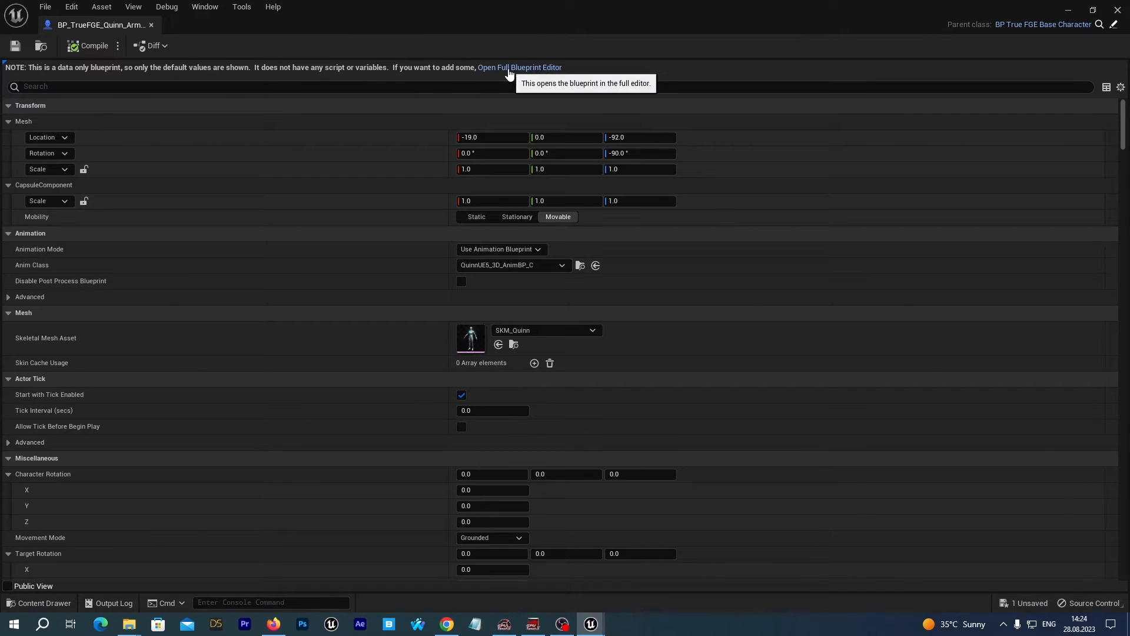
click(509, 68)
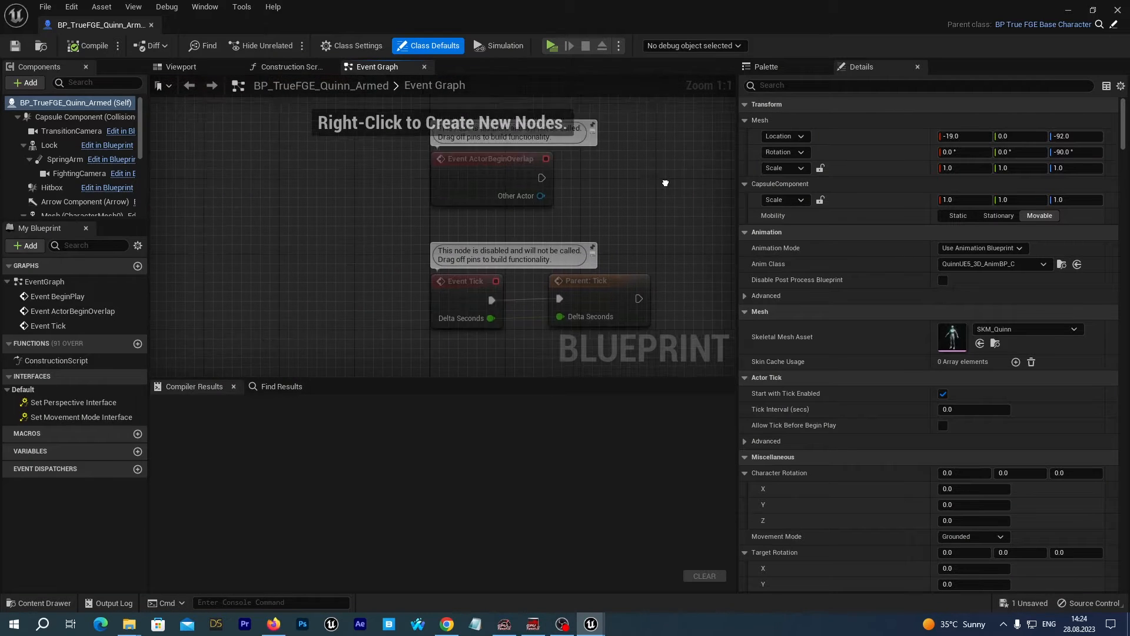
- Select the Top Right Box collision component under the character mesh and inspect it in the blueprint's 3D viewport
scroll(58, 150, down, 3)
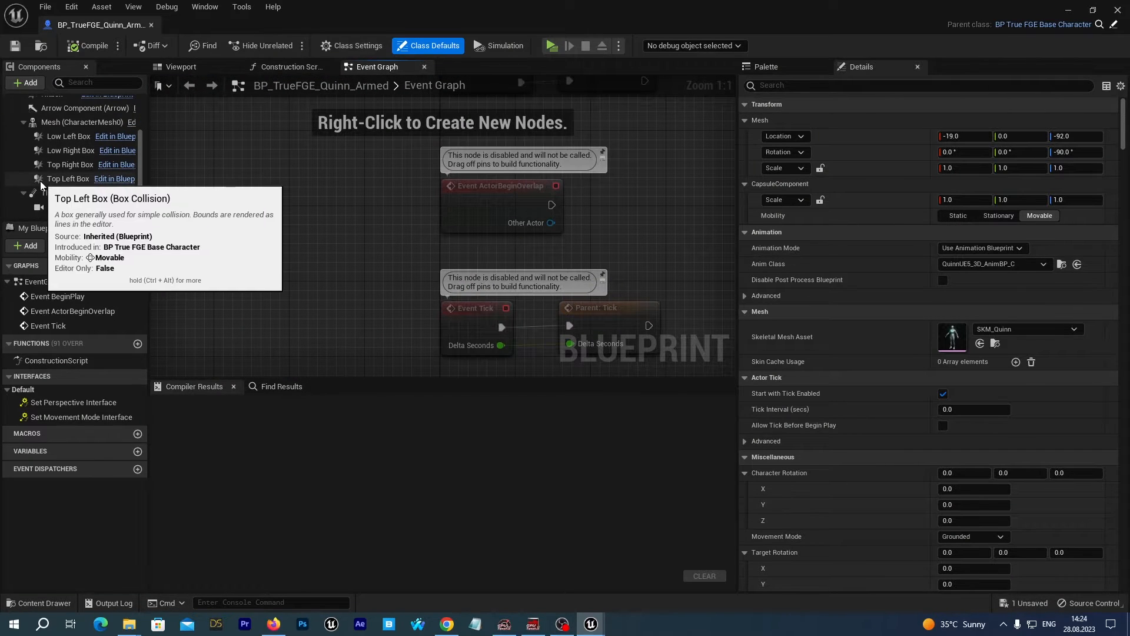
scroll(40, 185, up, 1)
click(65, 183)
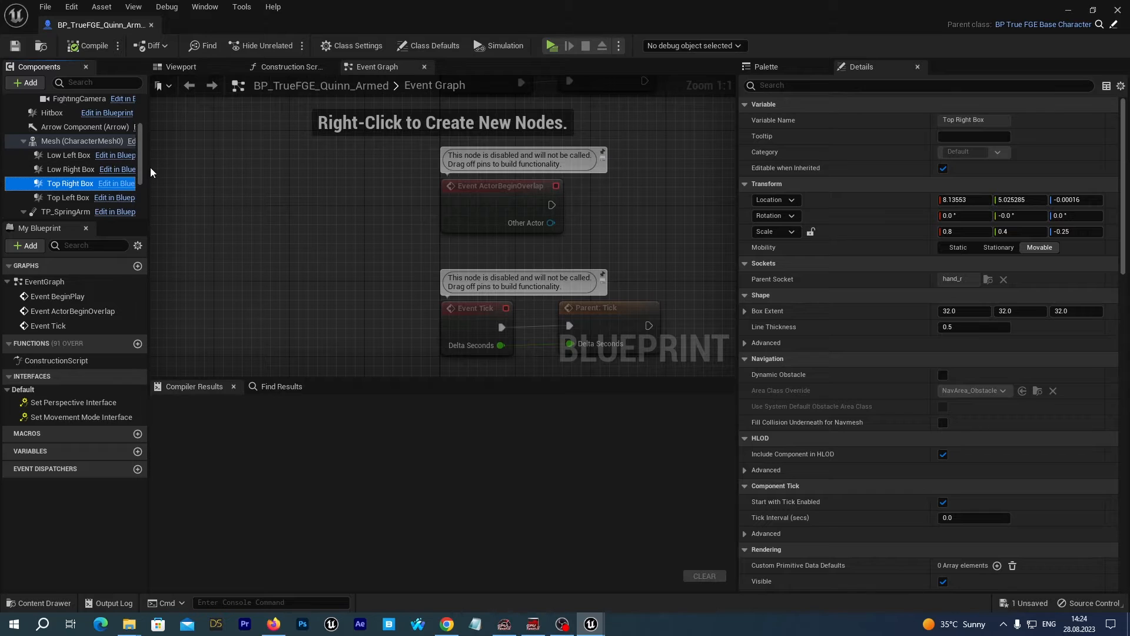
drag(148, 171, 178, 191)
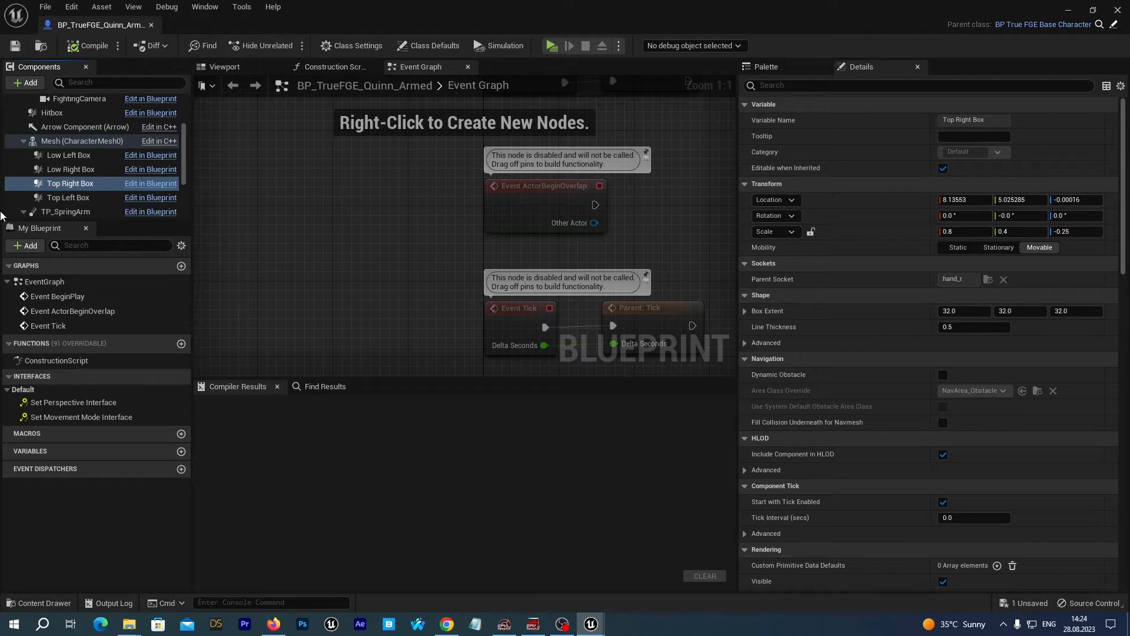
double_click(51, 186)
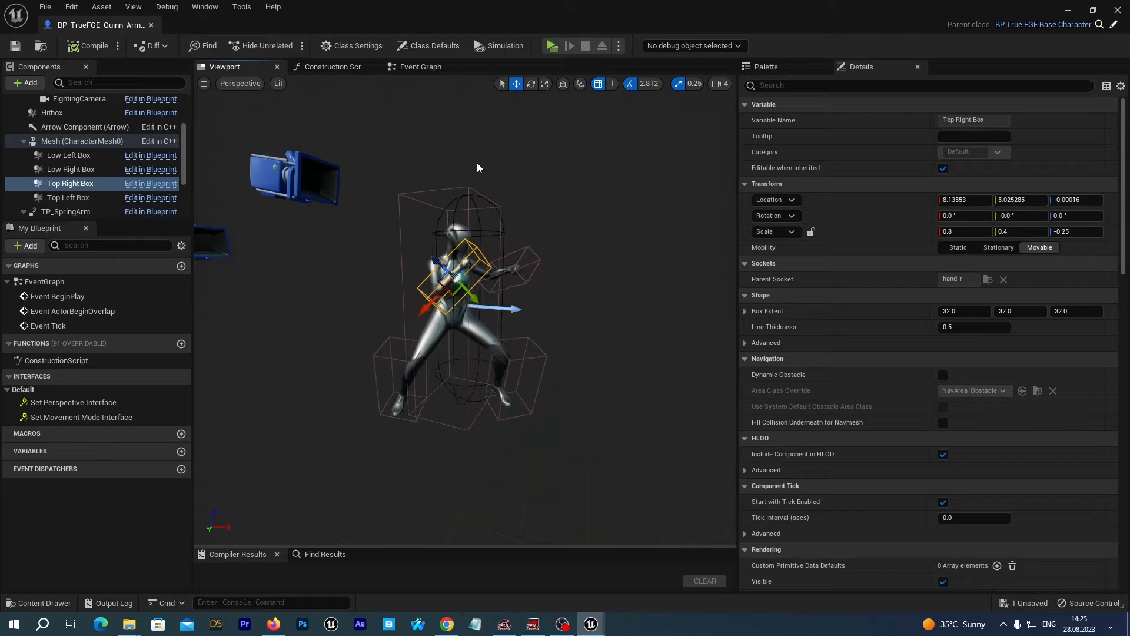
- Inspect the character's body Hitbox and right-hand Top Right Box collision components in the 3D view
click(439, 190)
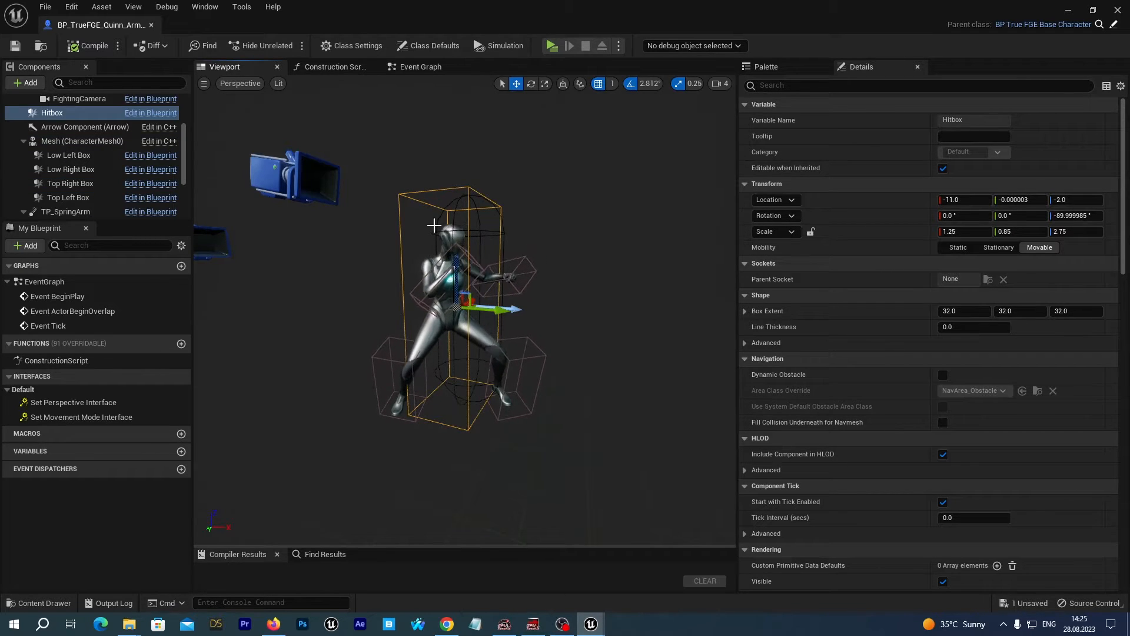
click(426, 262)
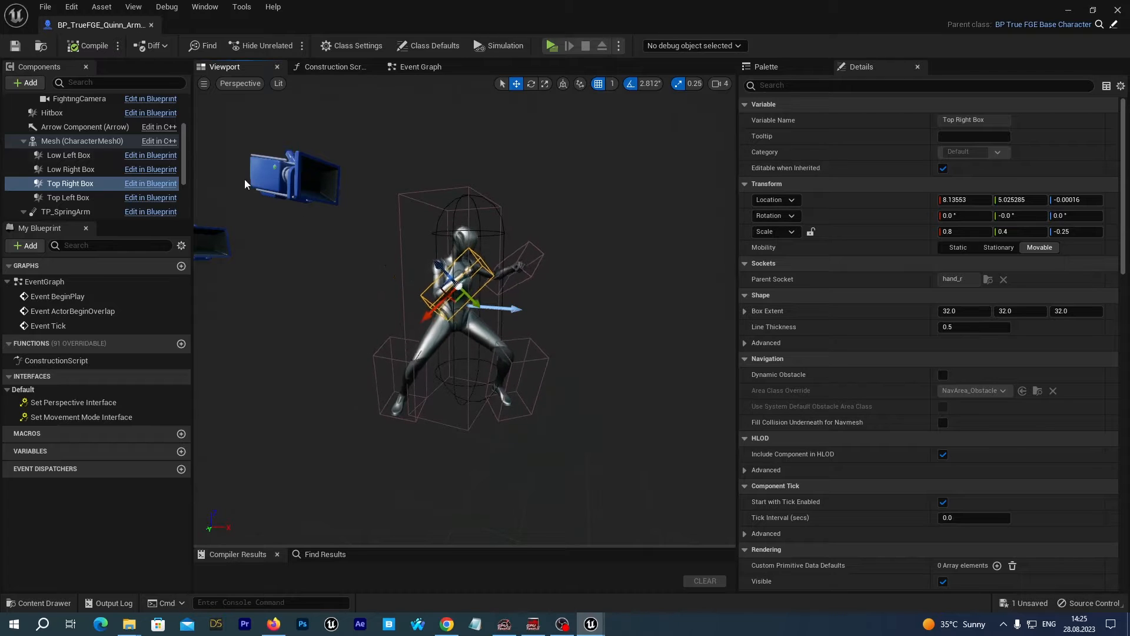
click(59, 188)
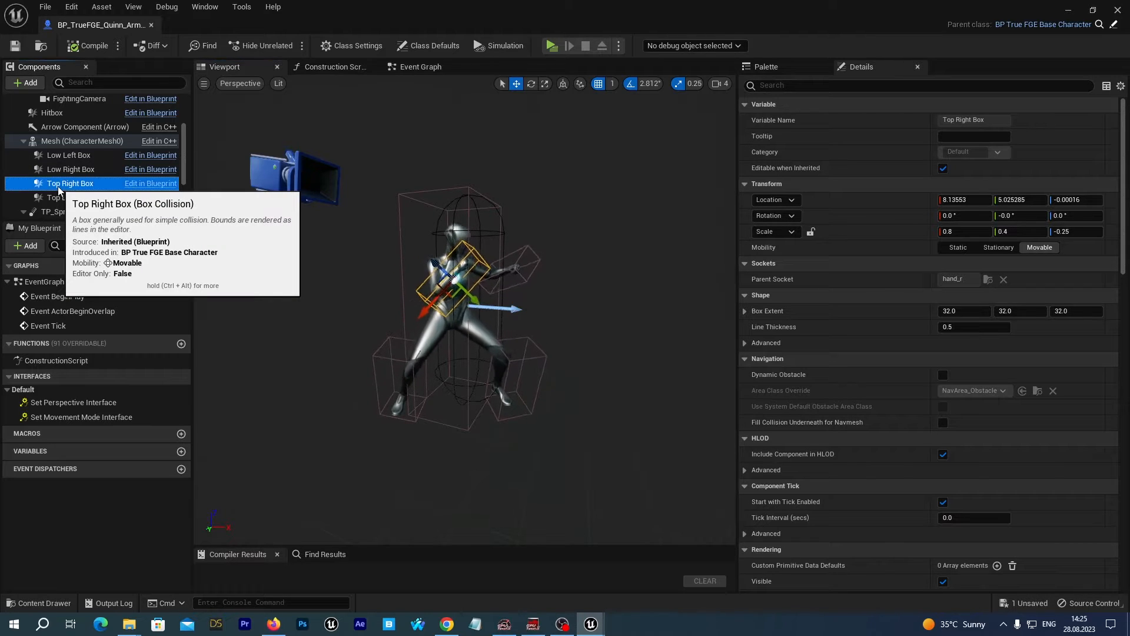
click(806, 86)
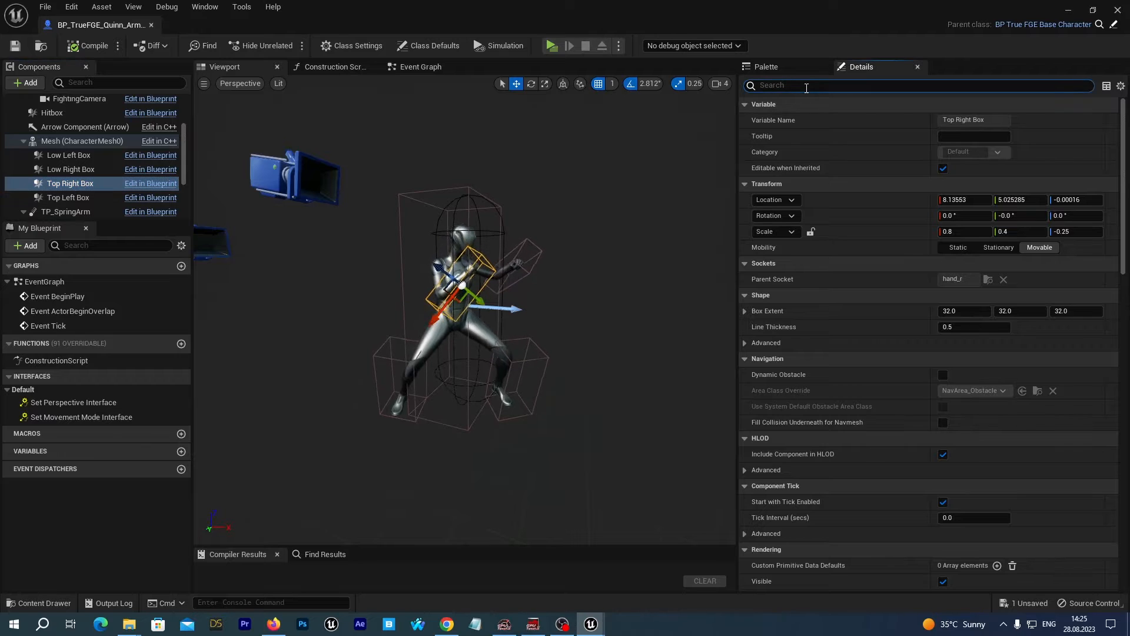
text(v)
click(85, 184)
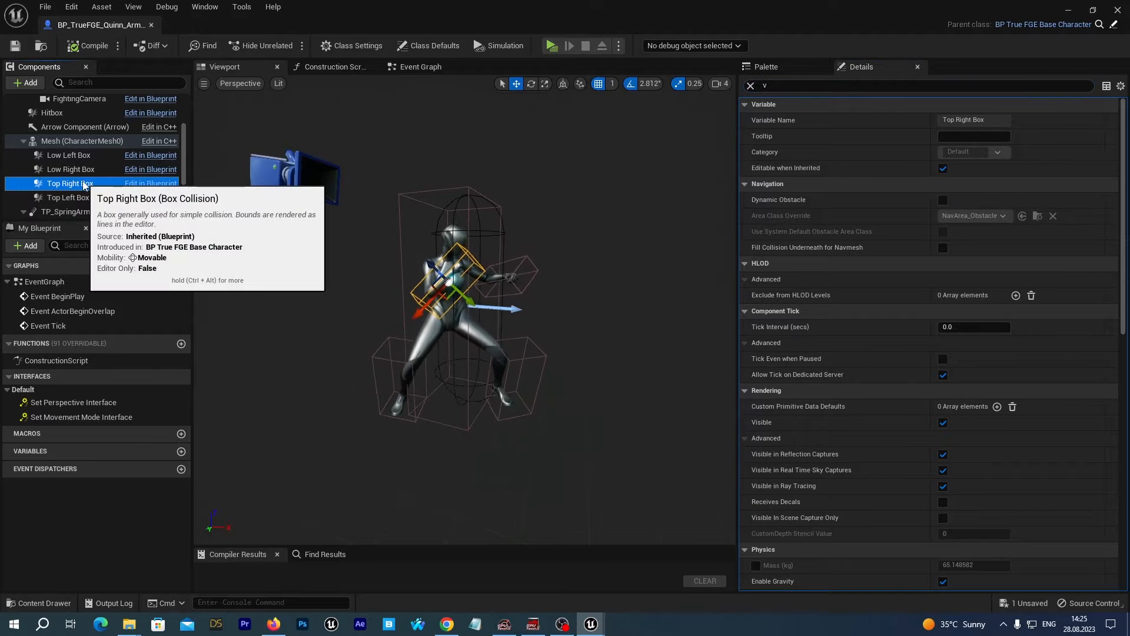
click(811, 87)
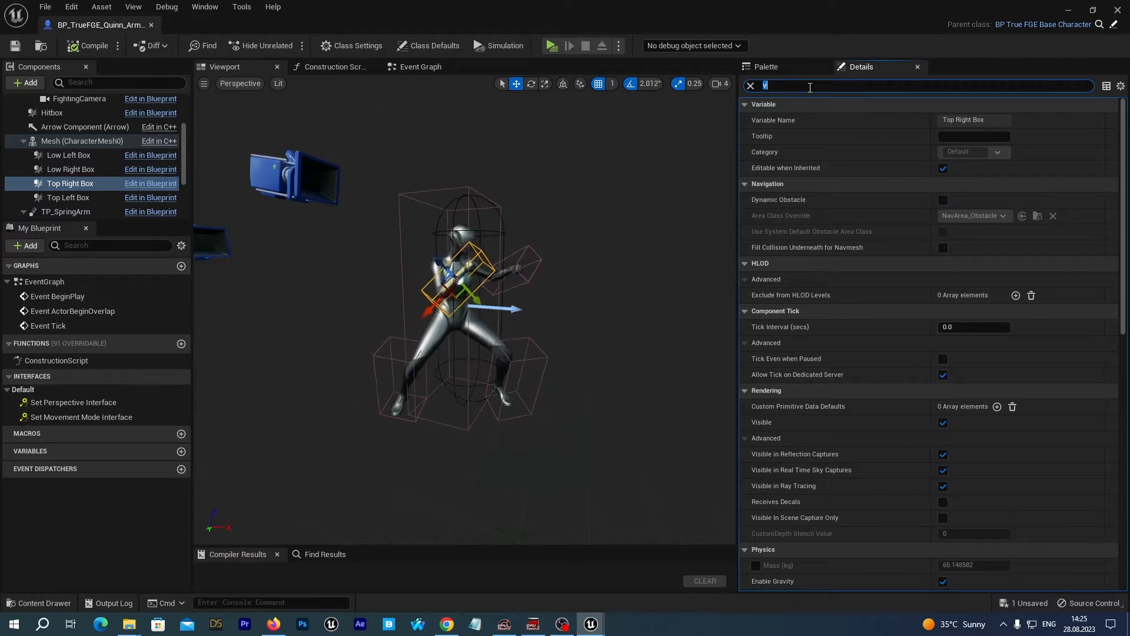
text(v)
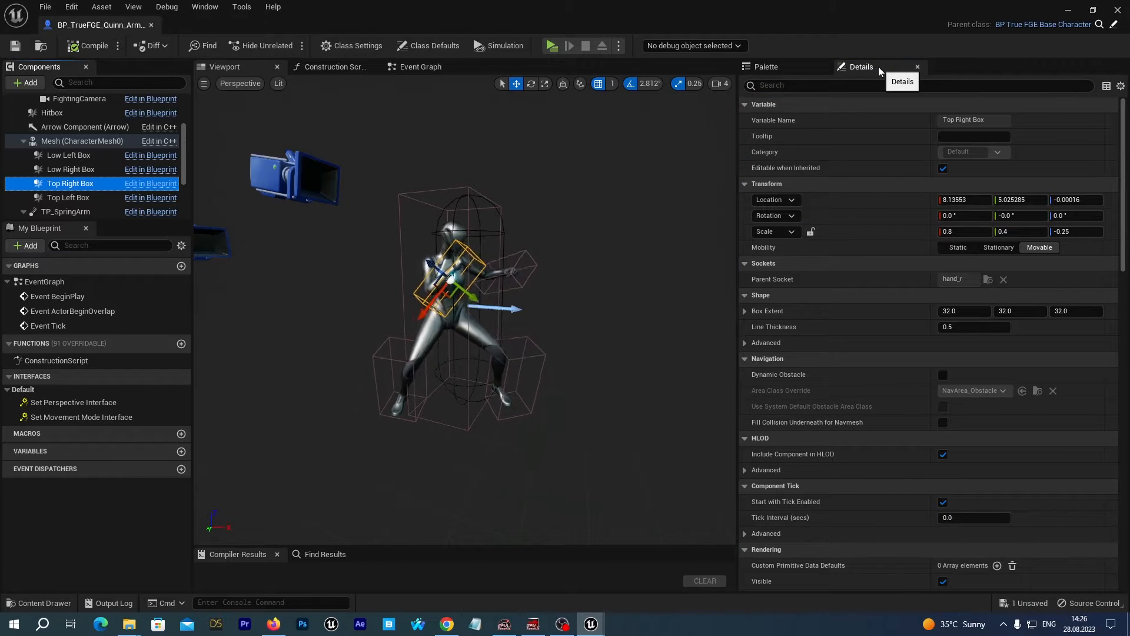
- Disable Hidden in Game for the Top Right Box, filtering its properties by "hidd", then compile and save the blueprint
click(810, 86)
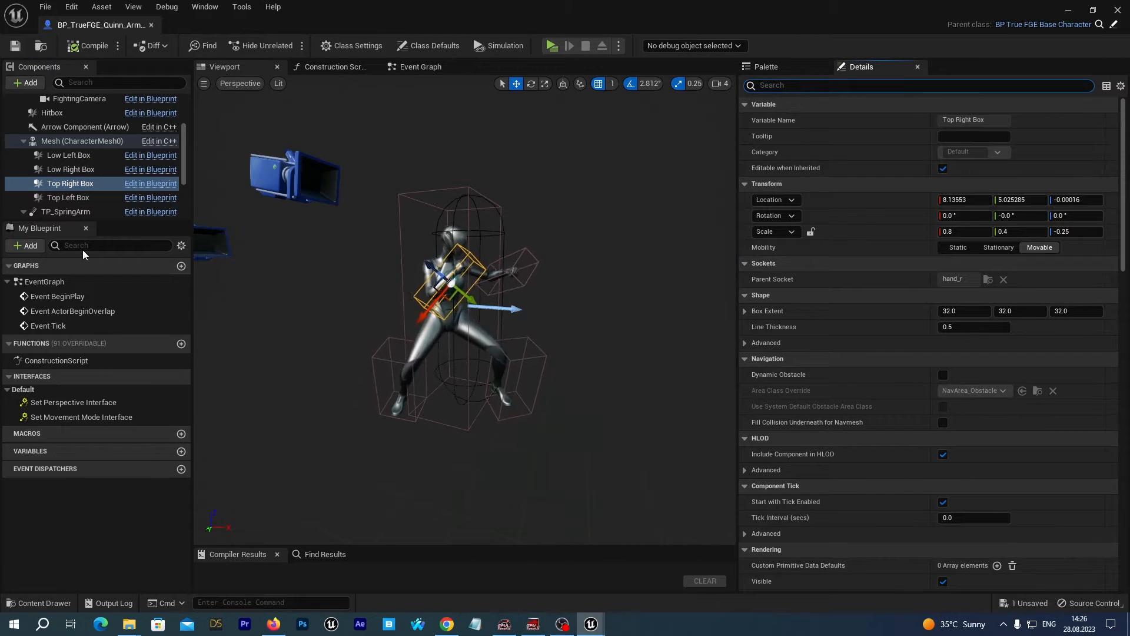
text(hidd)
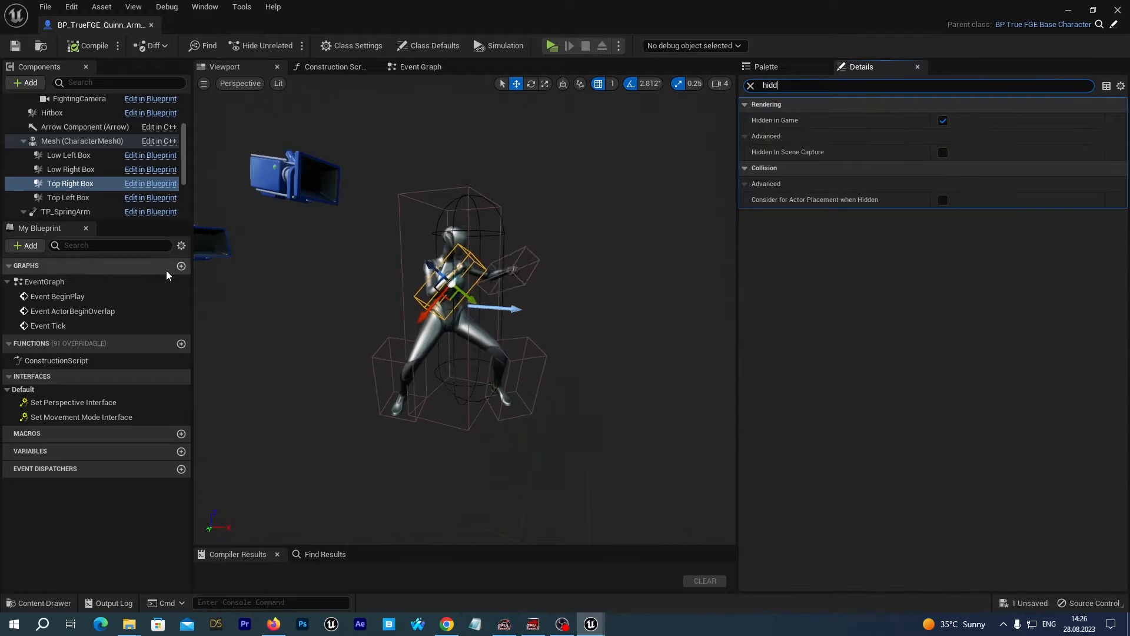
click(943, 121)
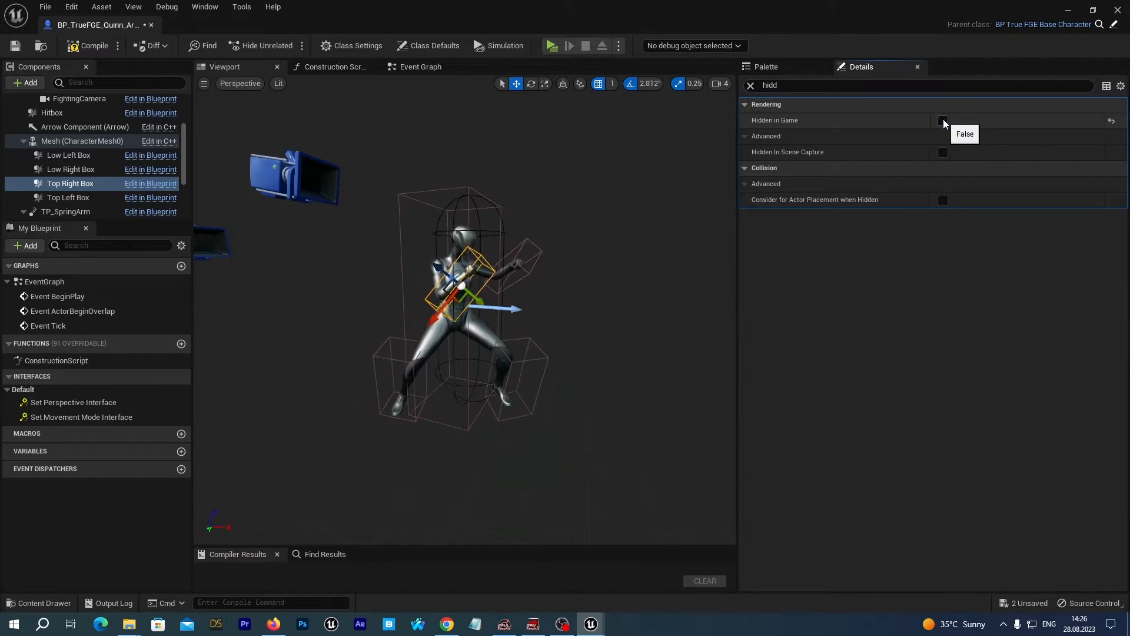
click(82, 47)
click(15, 45)
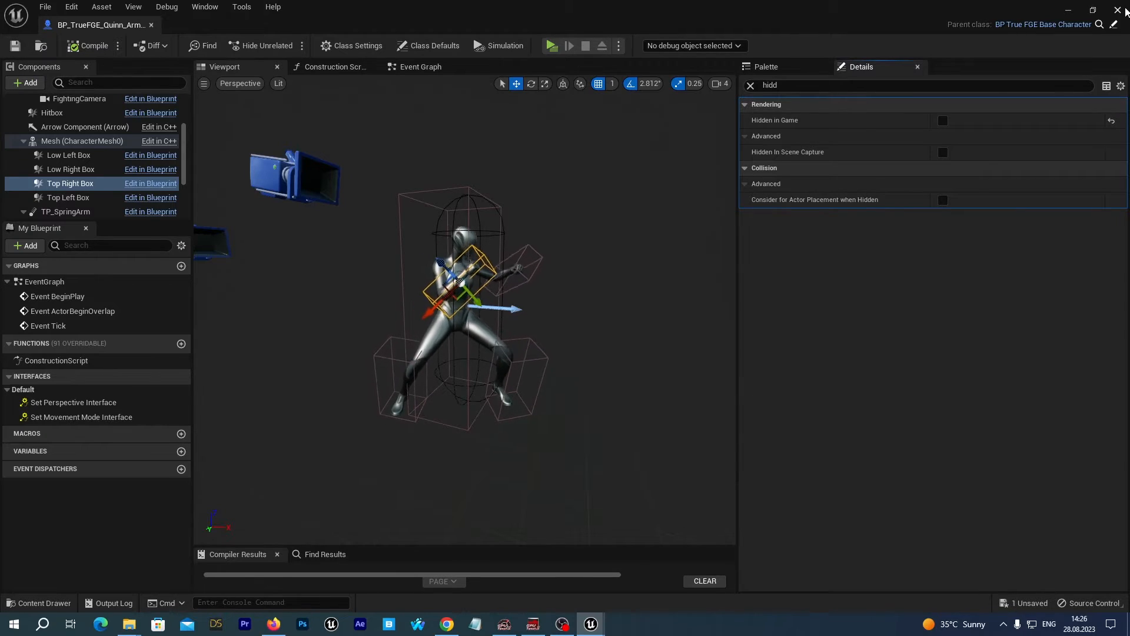
- Play-test HumanVsAiExampleMap to check the Top Right Box in game, and reopen the BP_TrueFGE_Quinn_Armed blueprint
click(1070, 10)
click(259, 48)
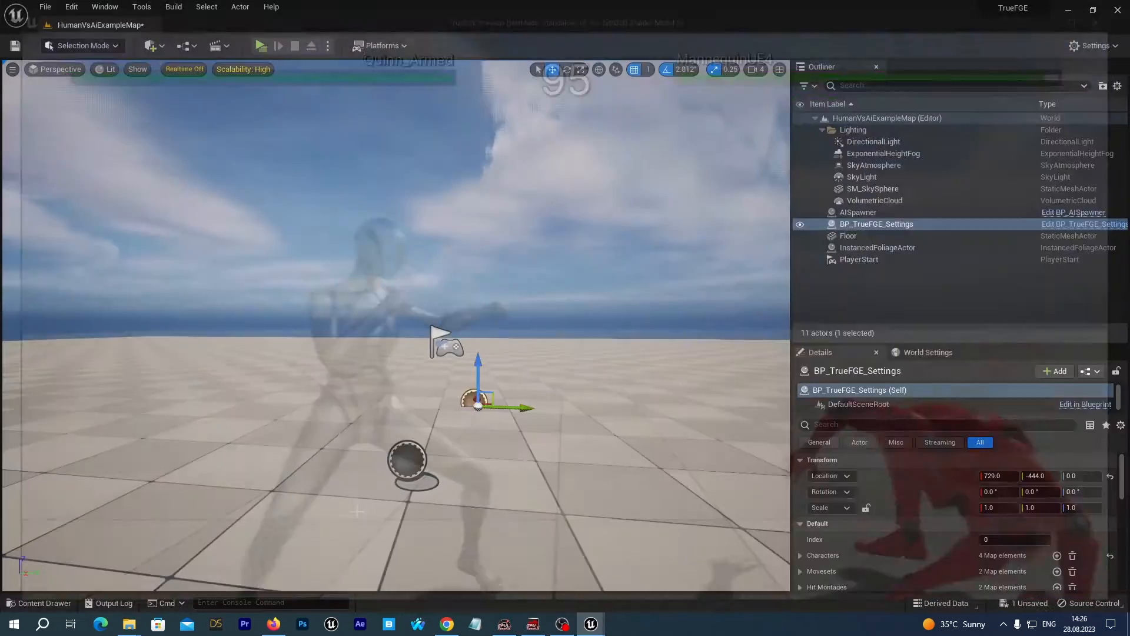
click(39, 603)
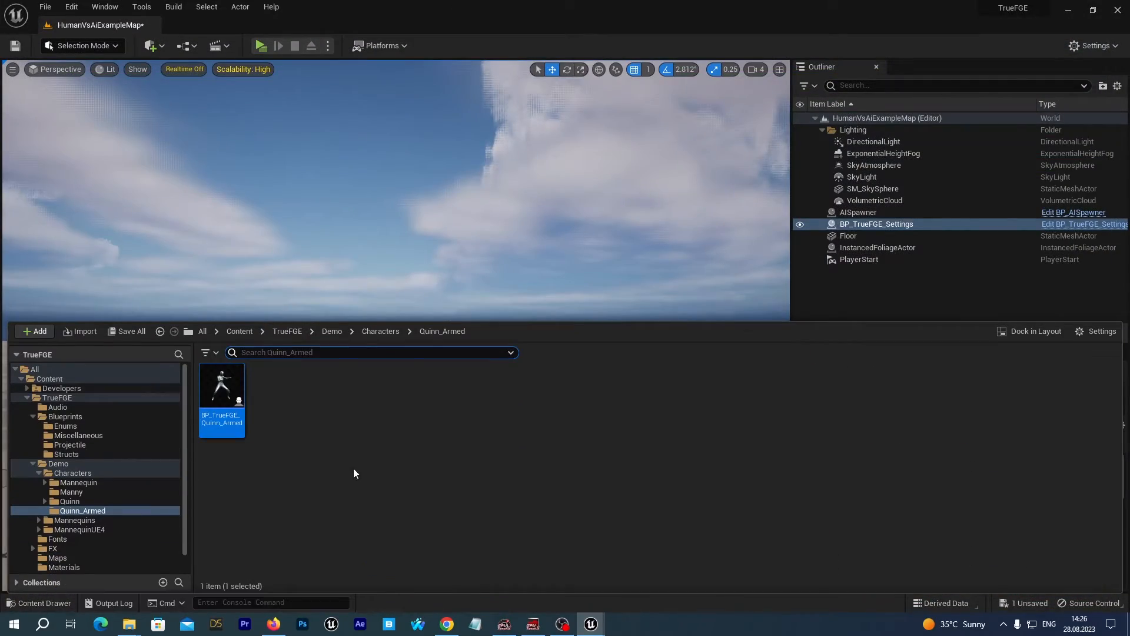
double_click(217, 393)
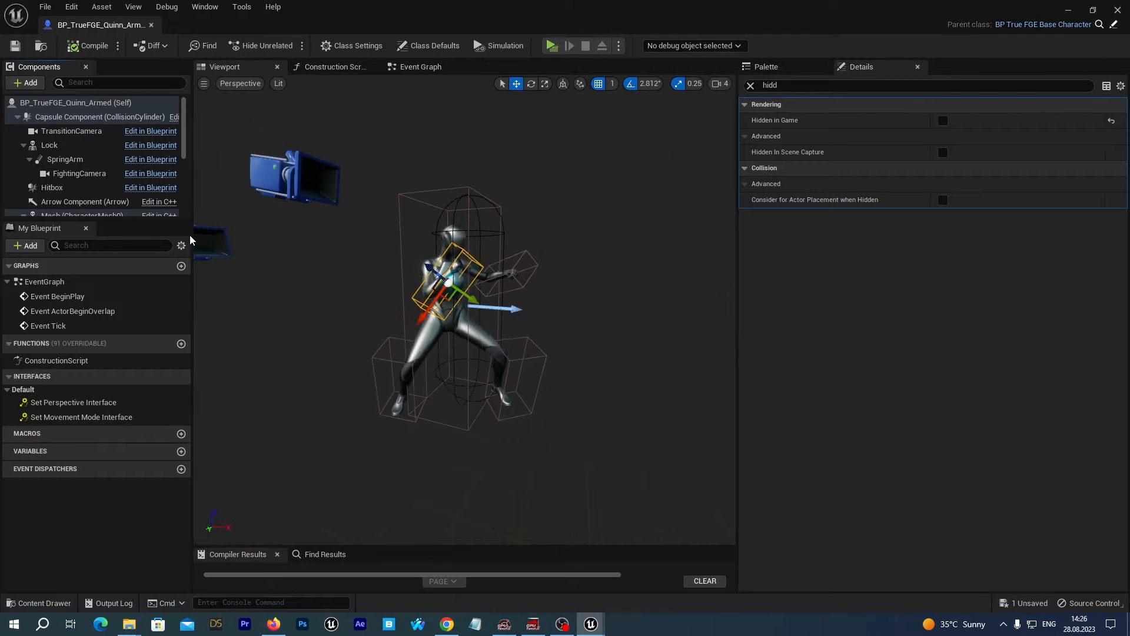
- Clear the property filter and add a Cylinder component named Sword to BP_TrueFGE_Quinn_Armed
click(45, 103)
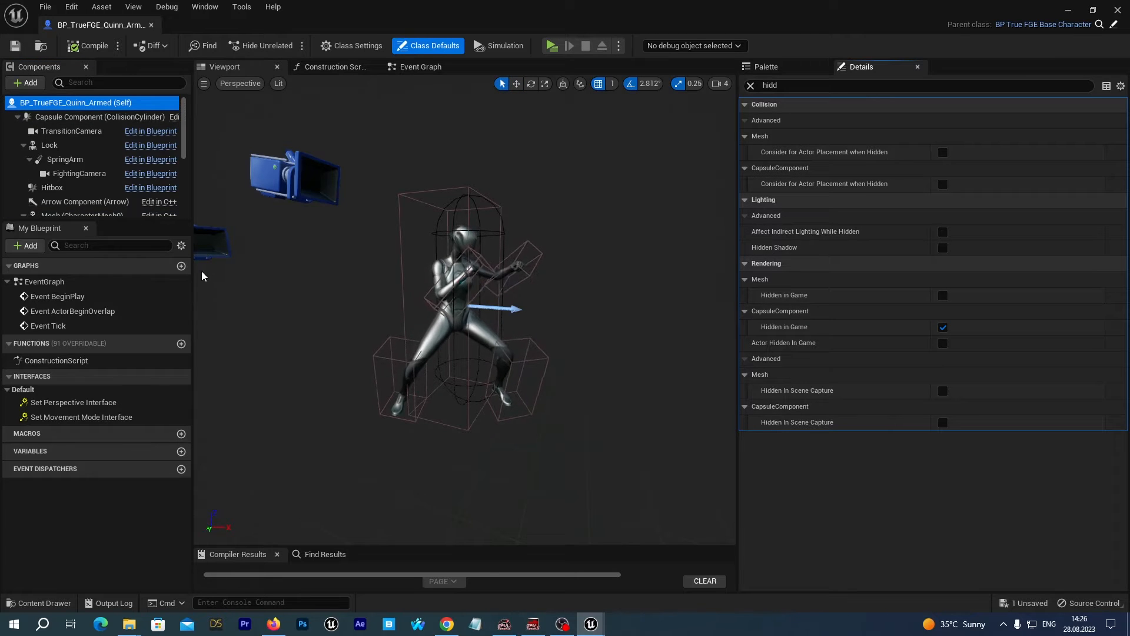
click(750, 86)
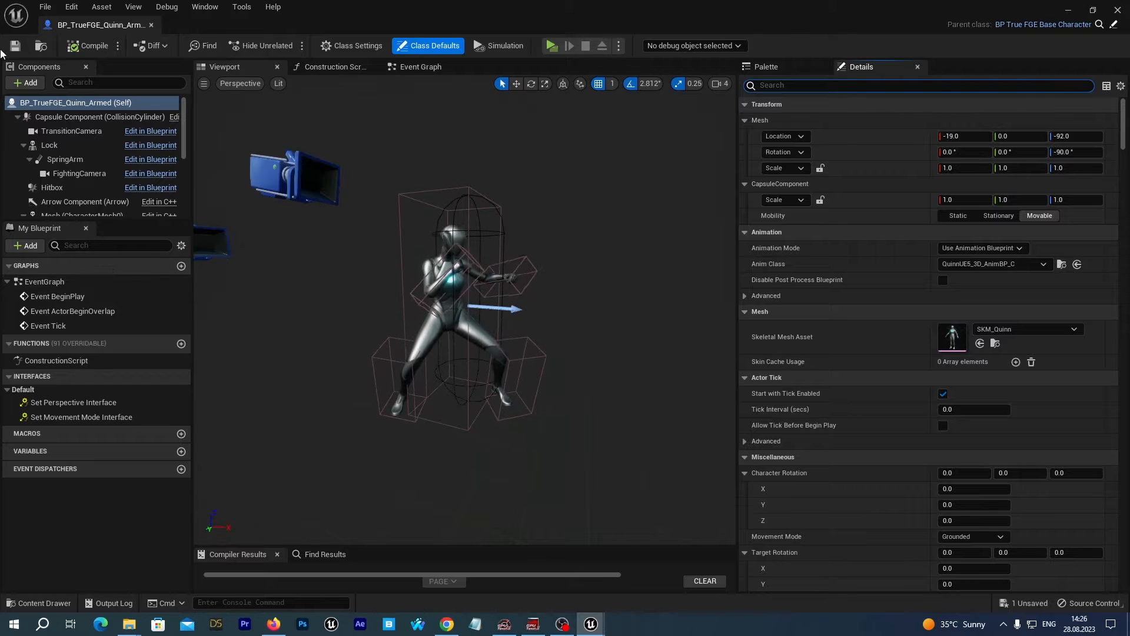
click(19, 84)
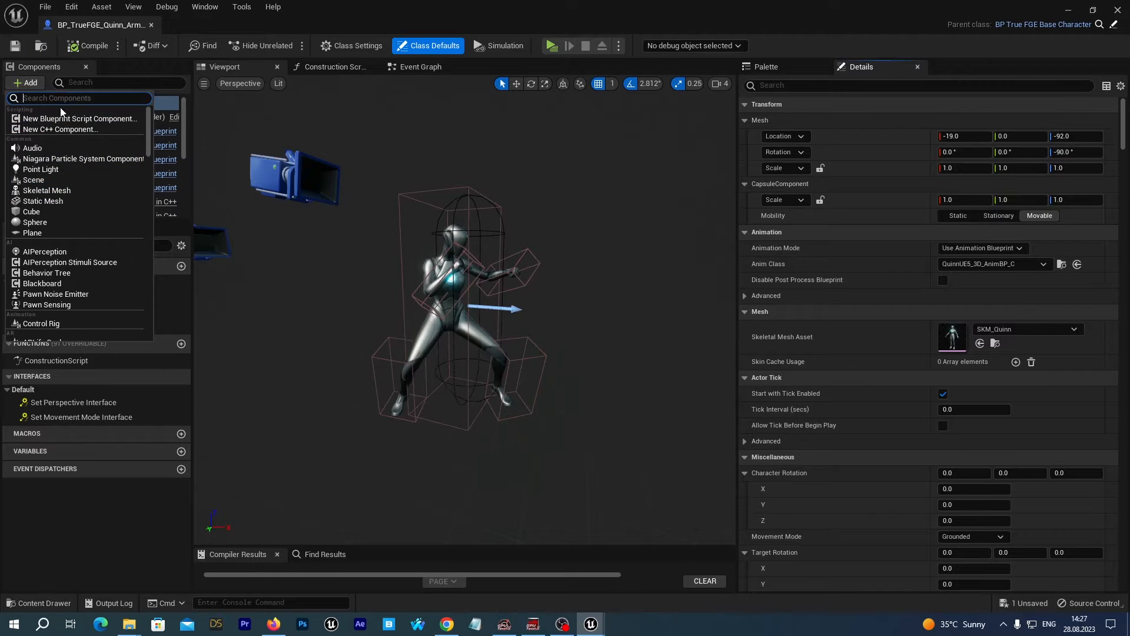
text(cyli)
key(Return)
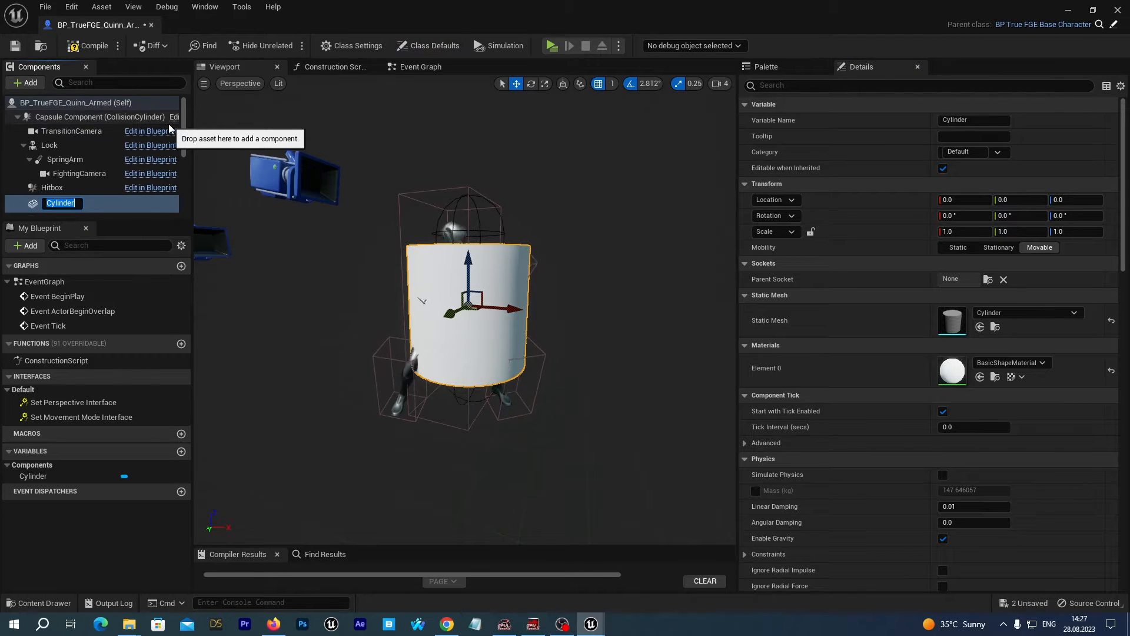
key(Return)
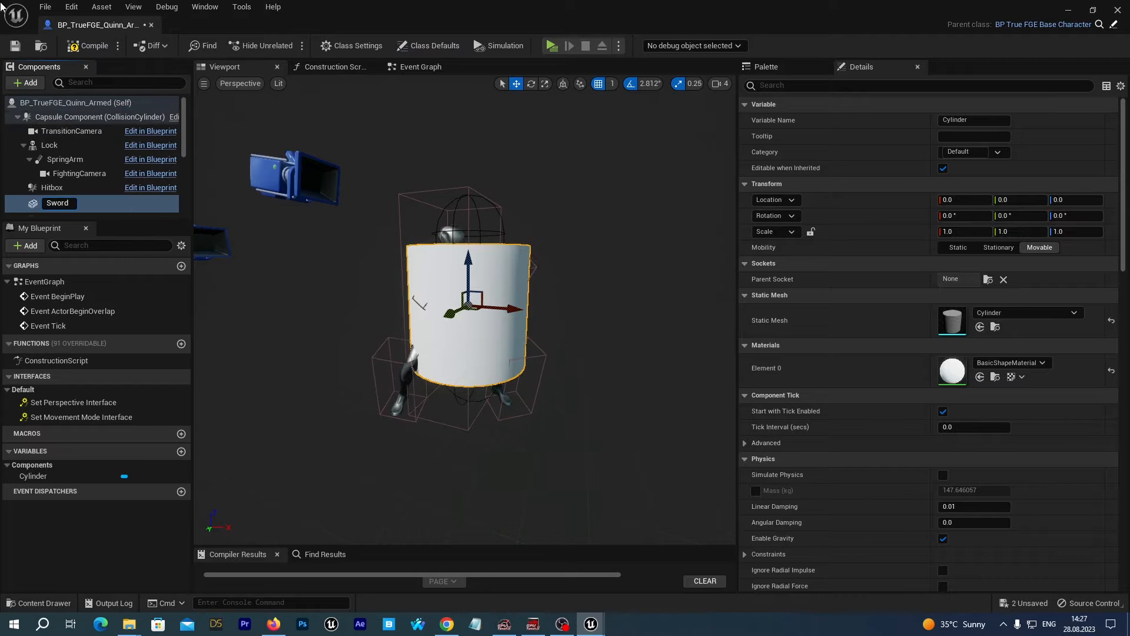
- Attach the Sword component under the character's Mesh (CharacterMesh0) and compile the blueprint
click(93, 160)
scroll(94, 165, down, 3)
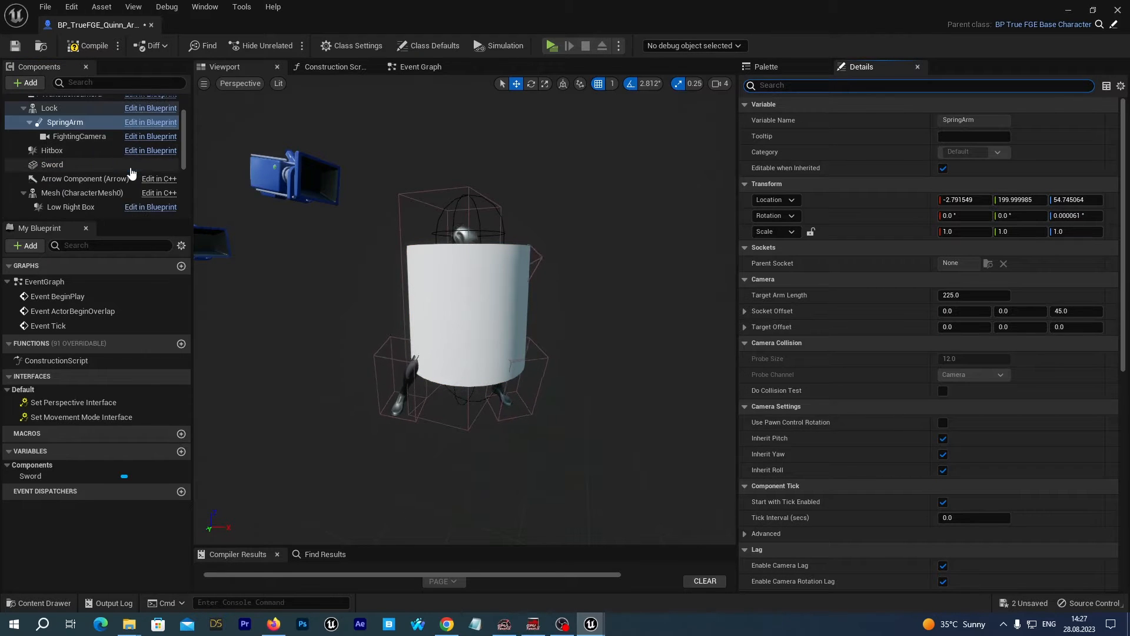
mouse_move(60, 126)
mouse_down()
mouse_move(73, 135)
mouse_move(52, 132)
mouse_up()
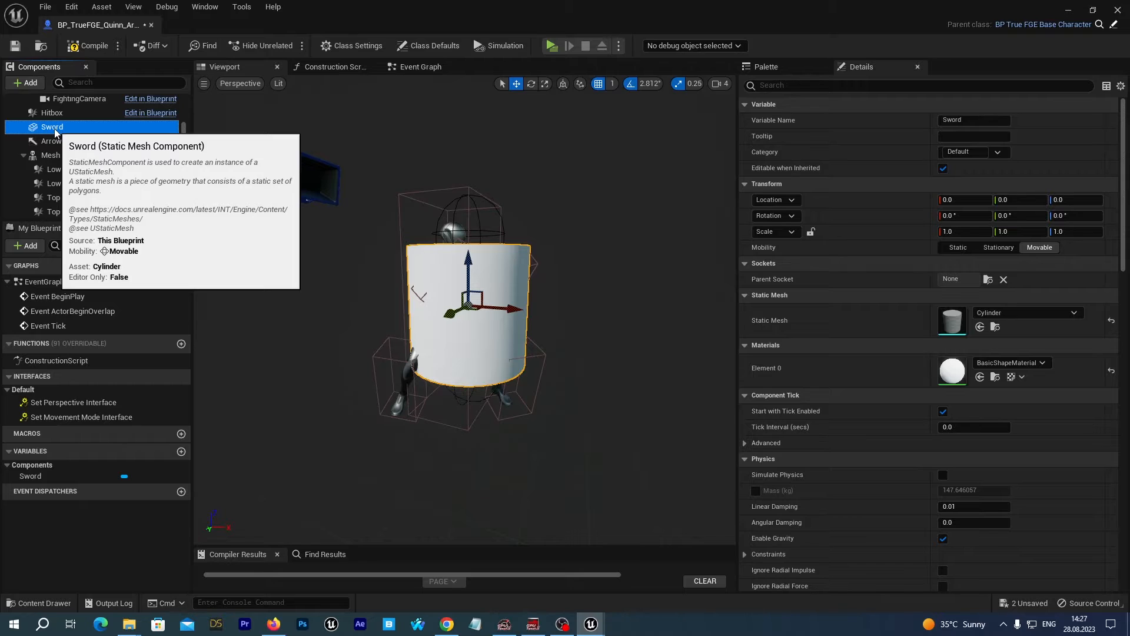
drag(55, 131, 53, 159)
click(50, 141)
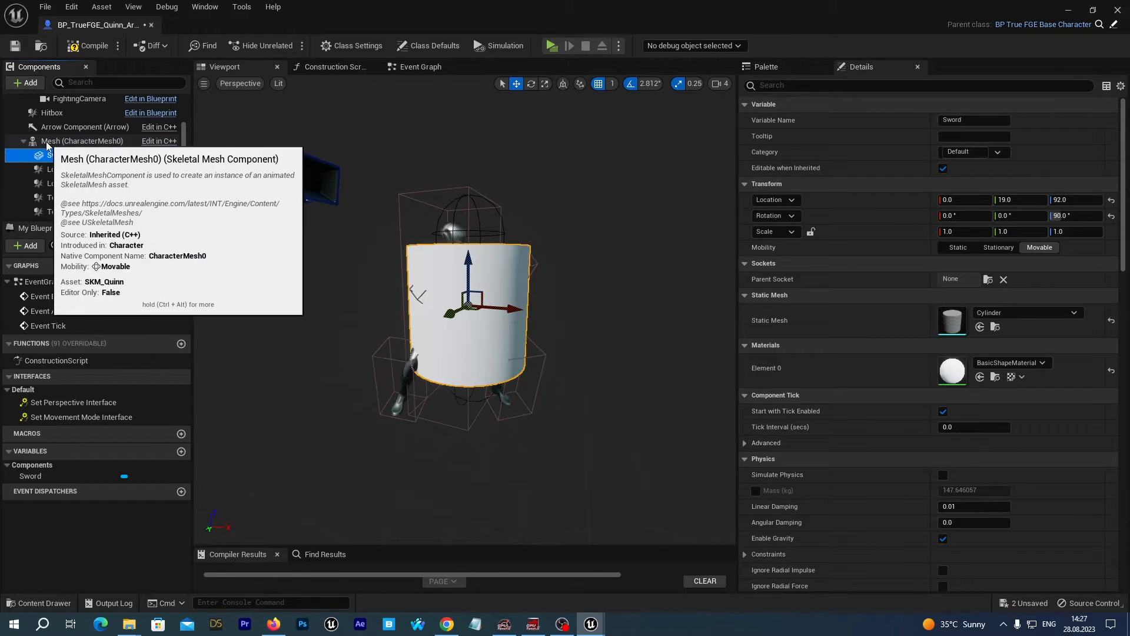
click(53, 155)
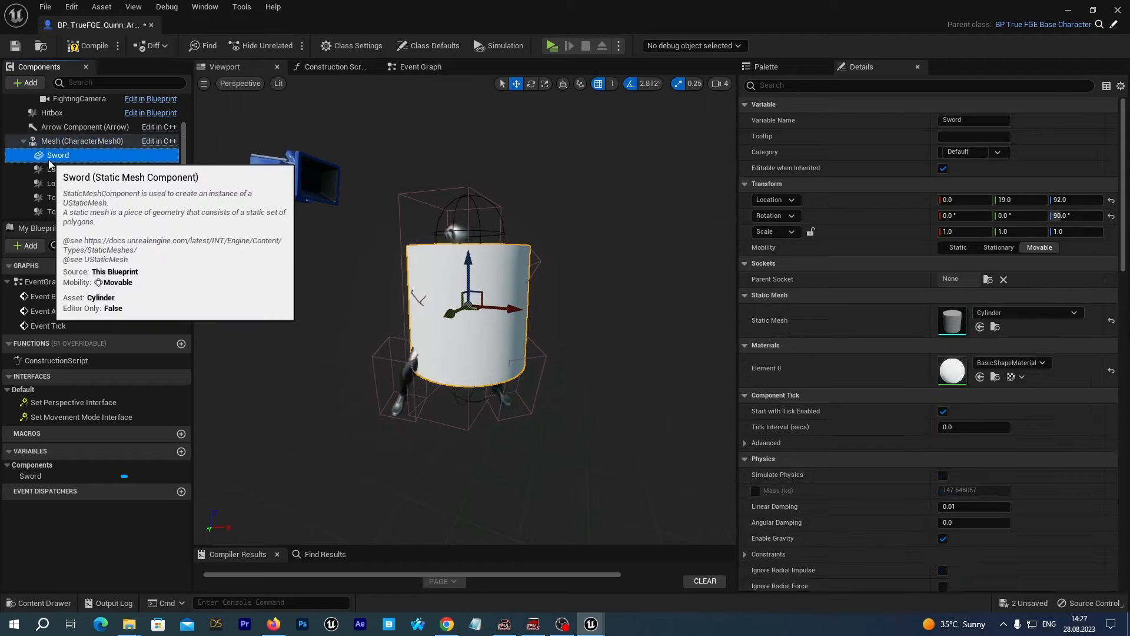
click(305, 319)
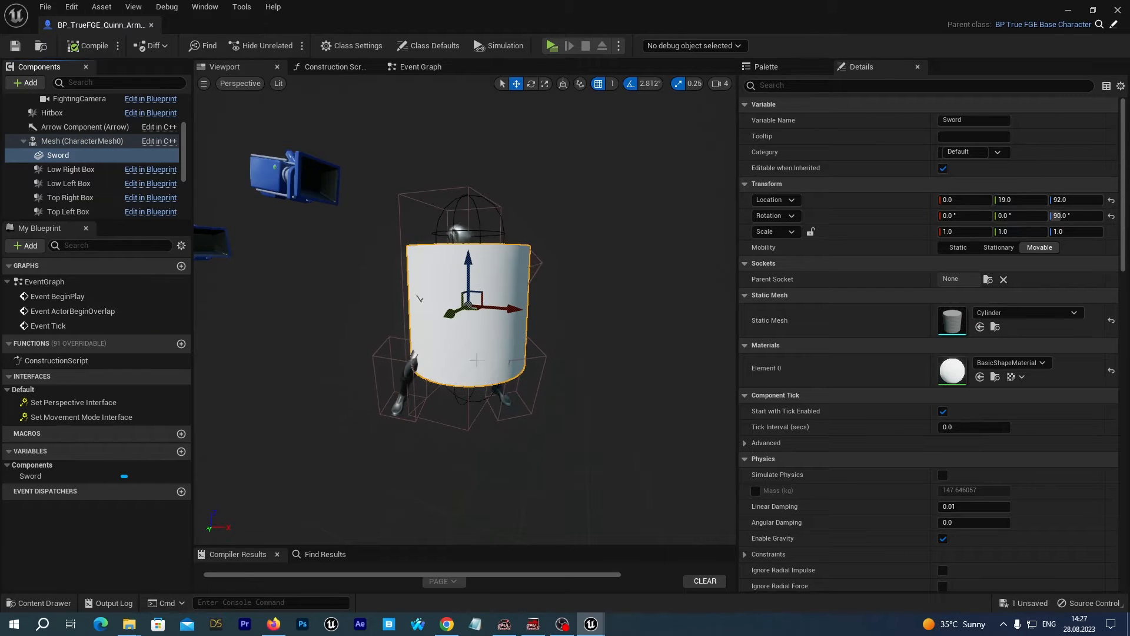
key(F7)
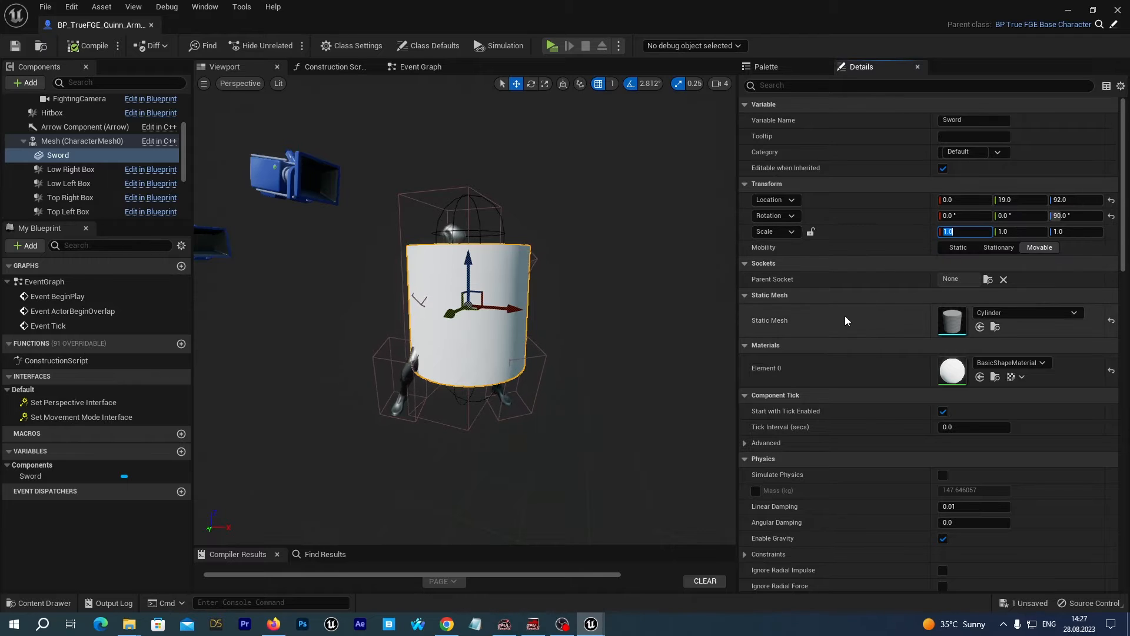
- Set the Sword's X and Y scale to 0.1
text(0.1)
key(Return)
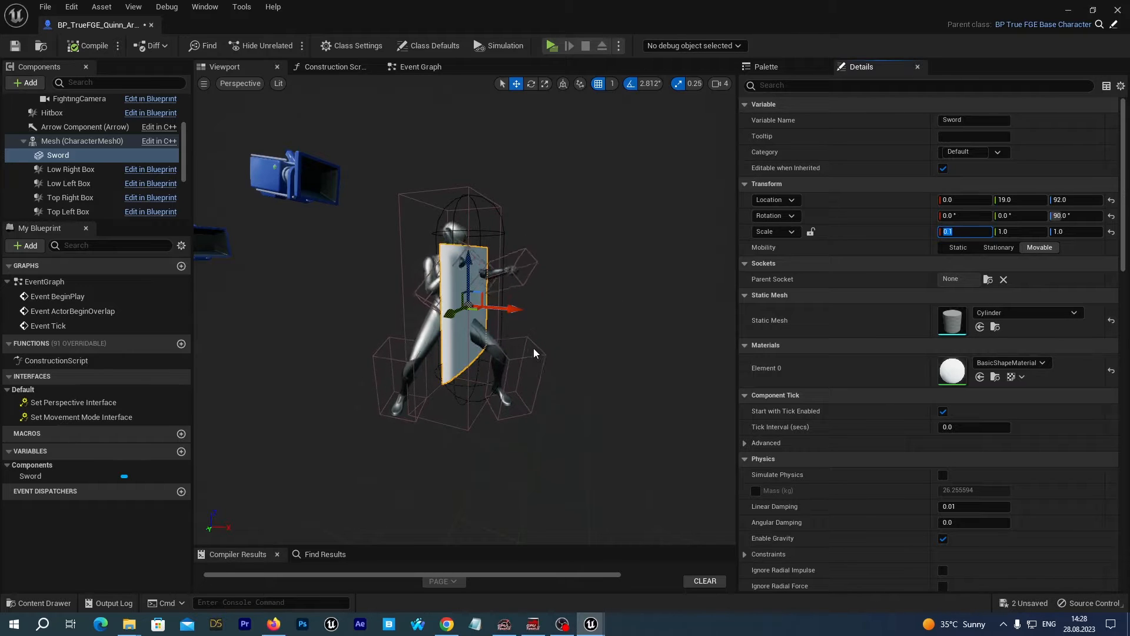
key(Tab)
text(0.)
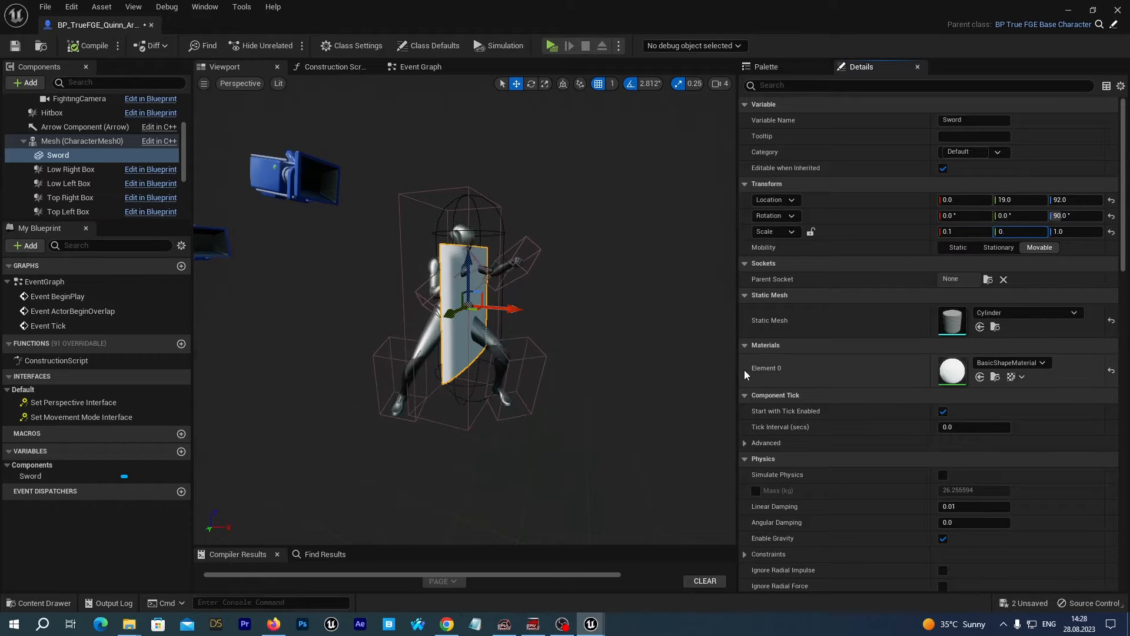
text(1)
key(Return)
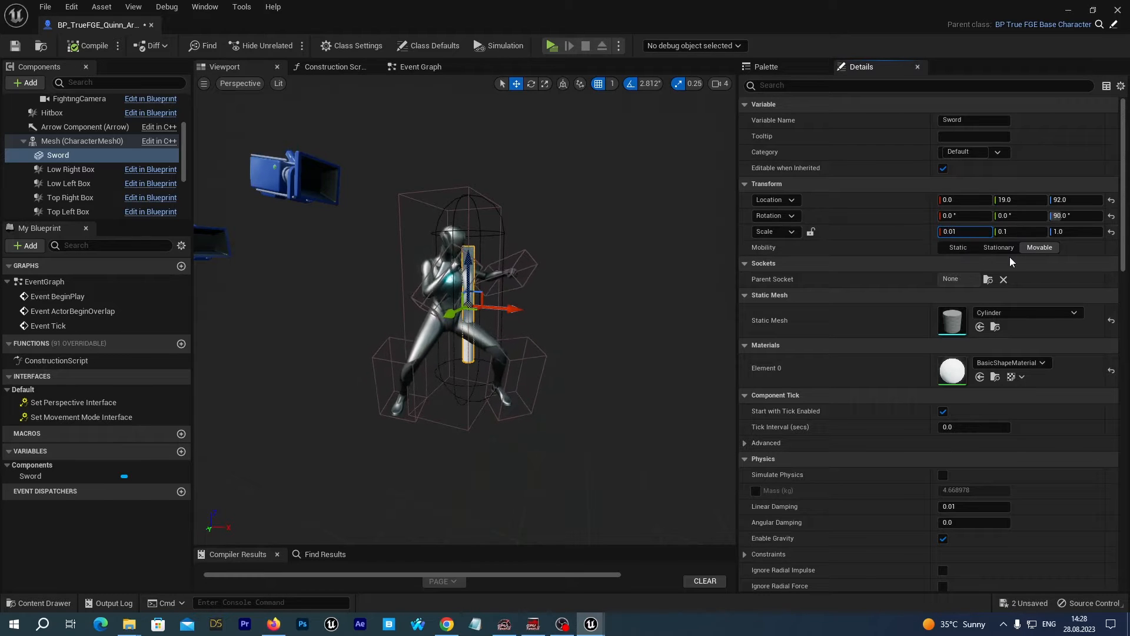
- Set the Sword's scale to 0.01 in X and Y and 1.3 in Z
text(1)
click(1005, 231)
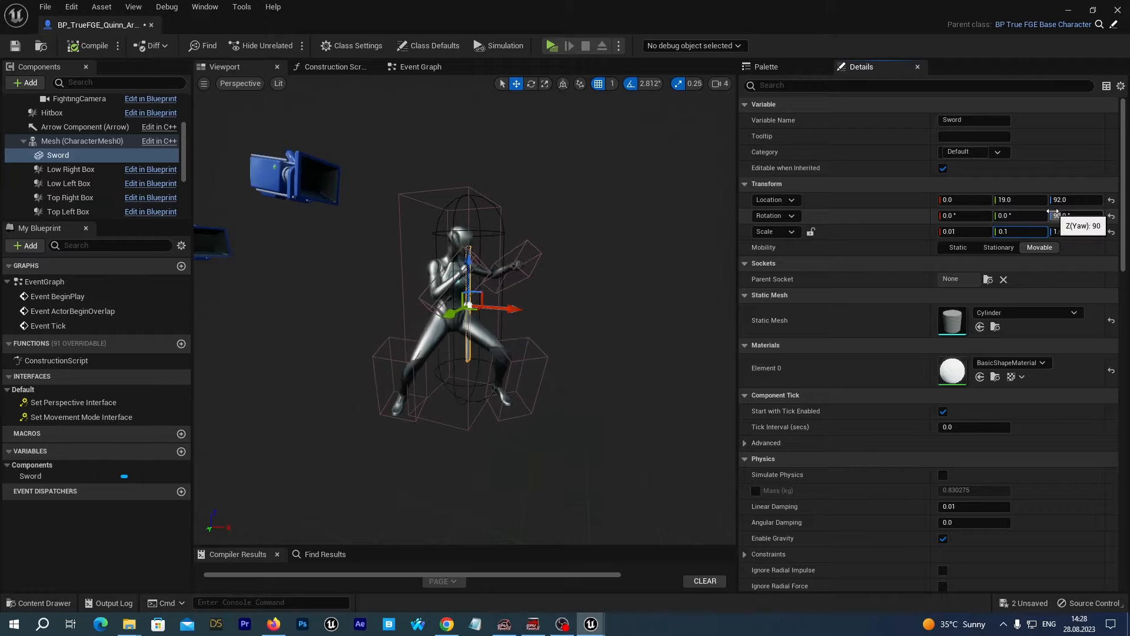
text(0)
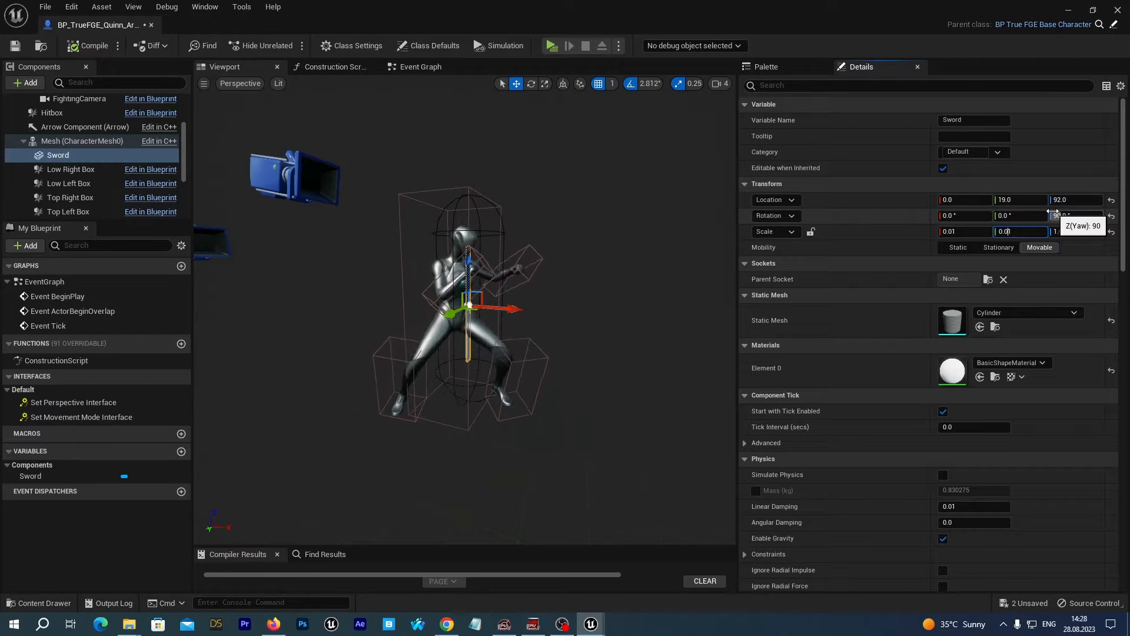
key(Return)
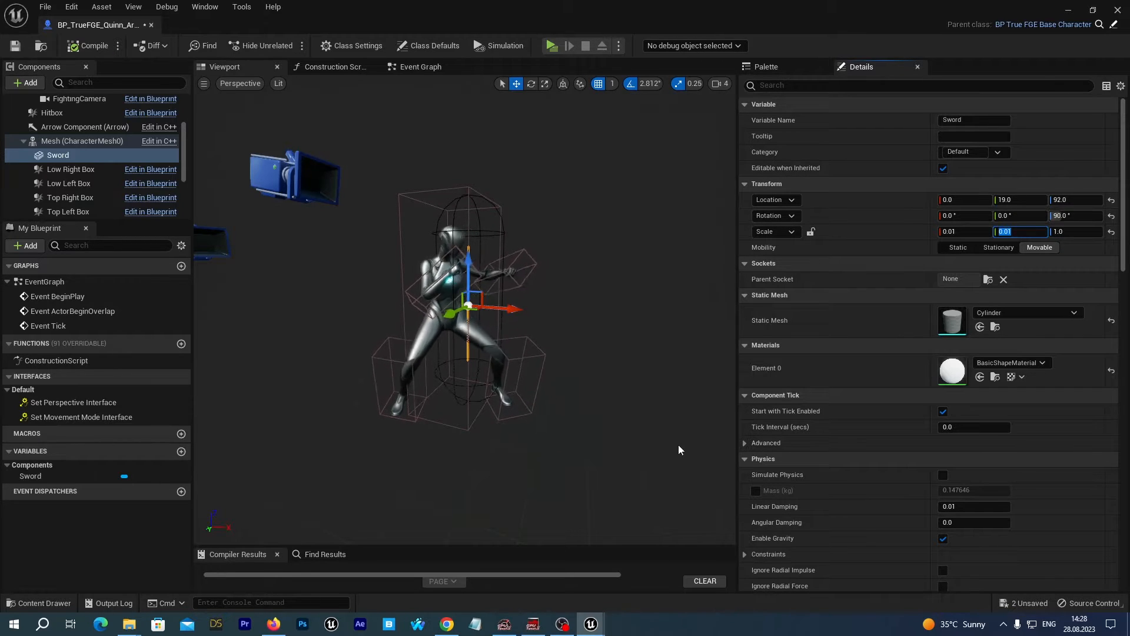
click(1076, 232)
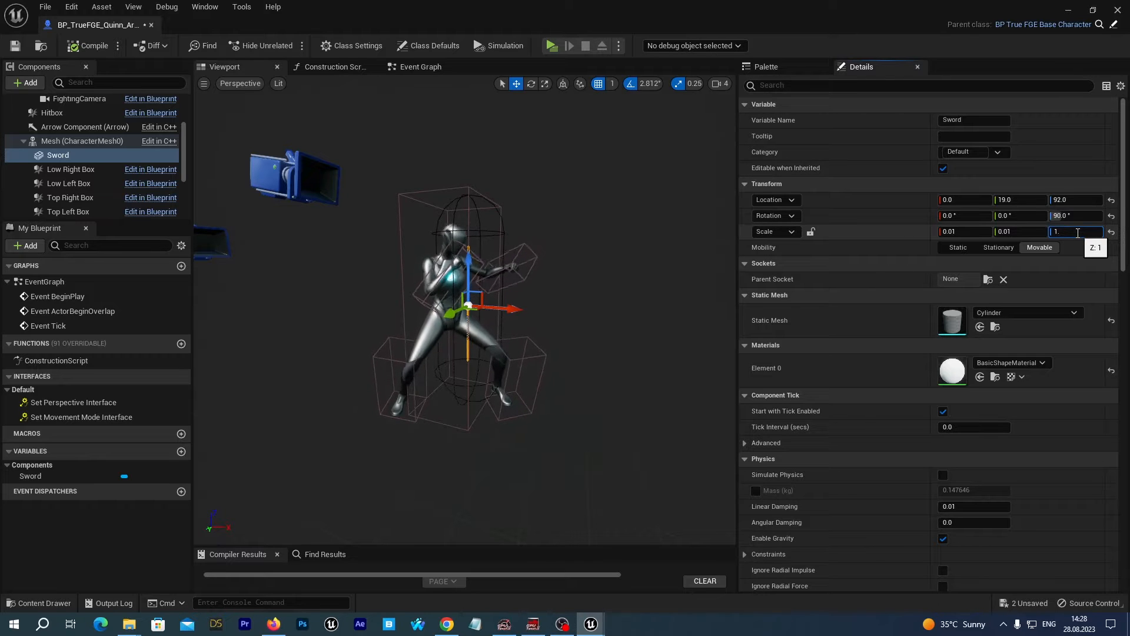
text(1.3)
key(Return)
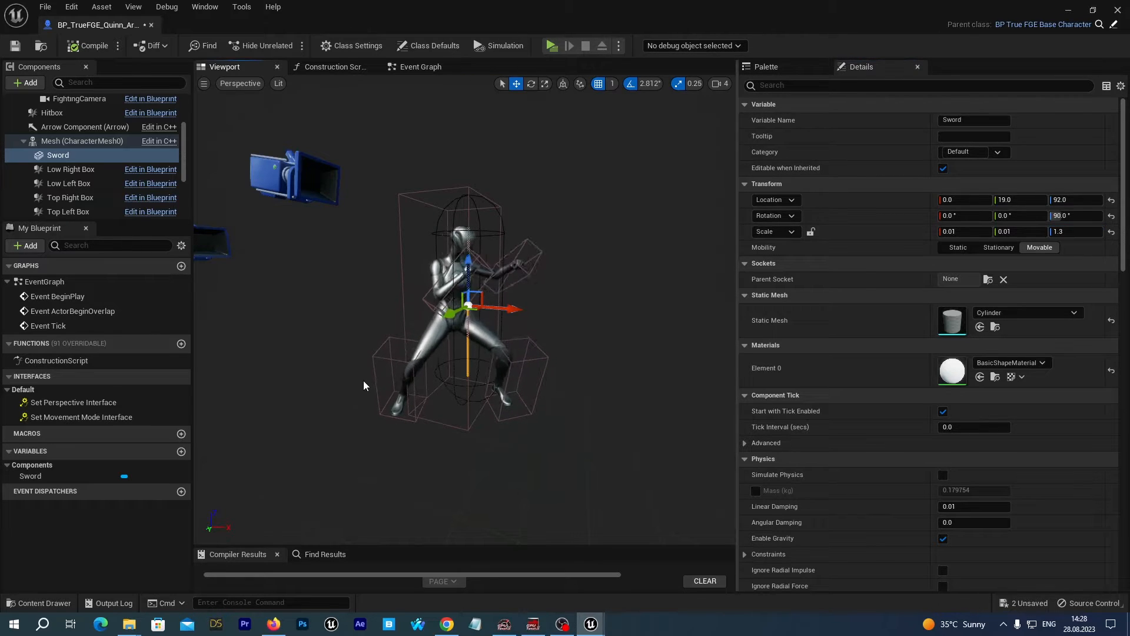
- Set the Sword's scale to 0.03 in X and Y and 1.2 in Z, and compile and save the blueprint
click(972, 234)
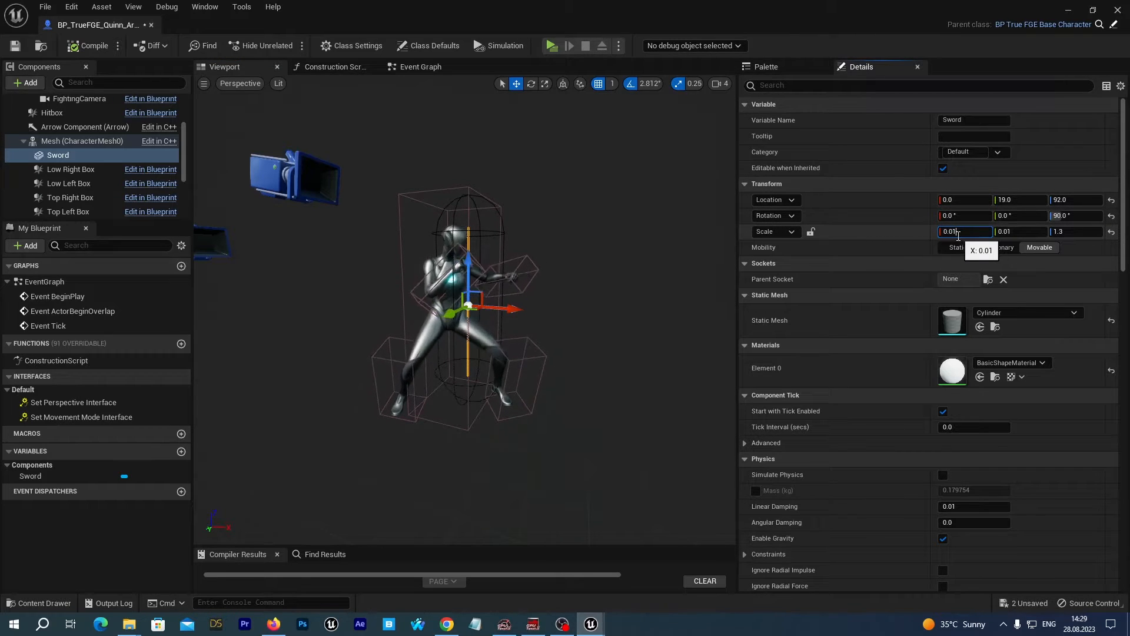
key(BackSpace)
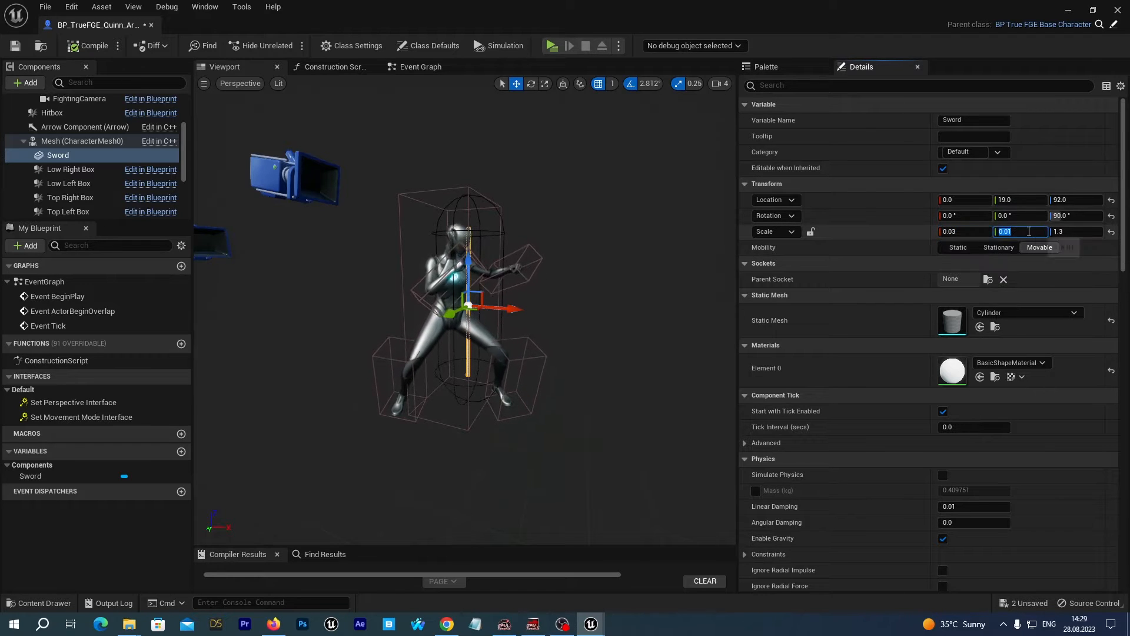
key(Return)
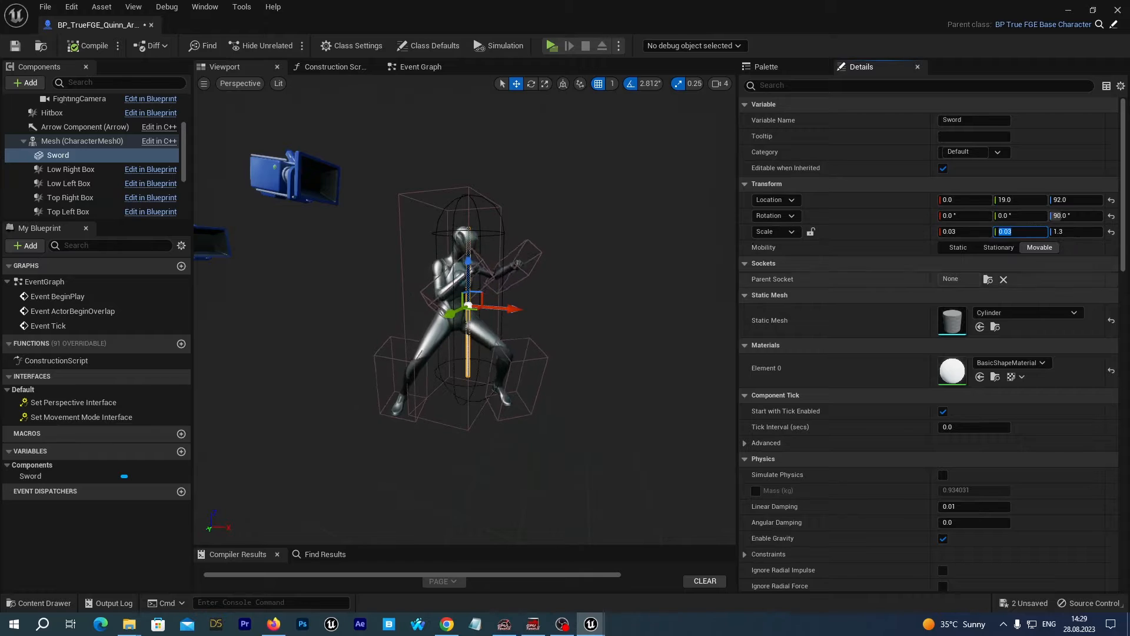
key(Tab)
text(1.)
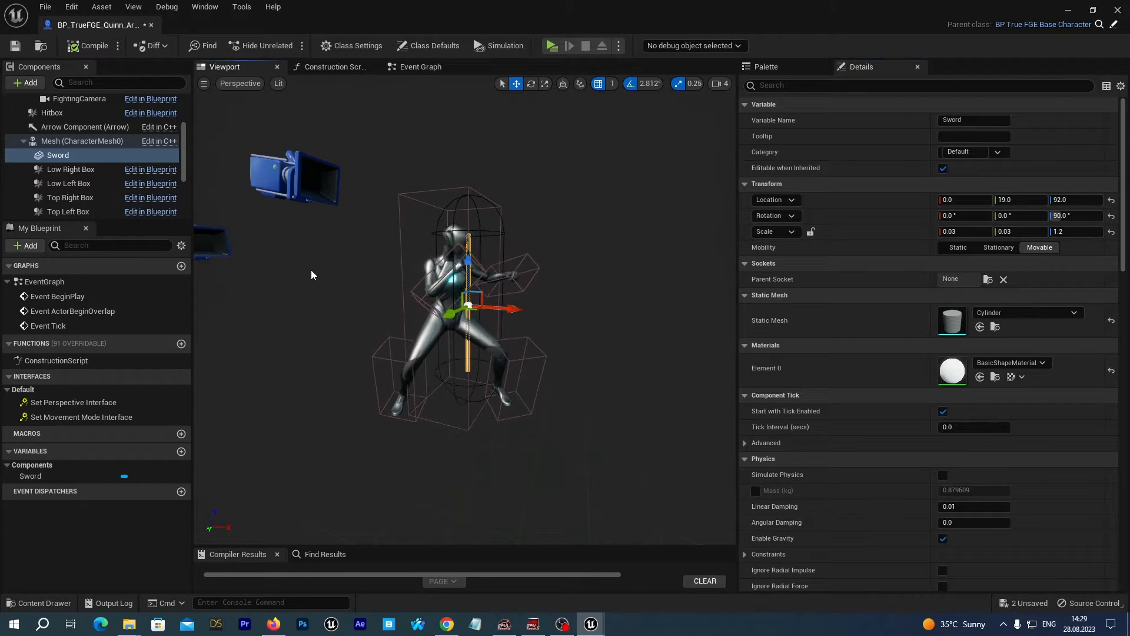
click(81, 49)
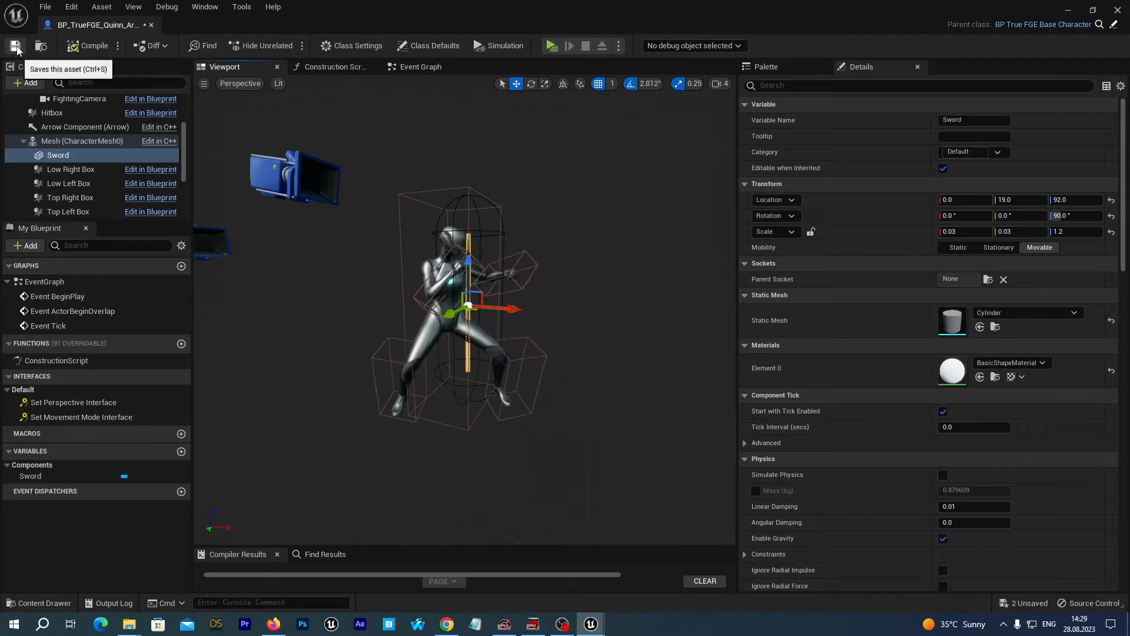
click(15, 47)
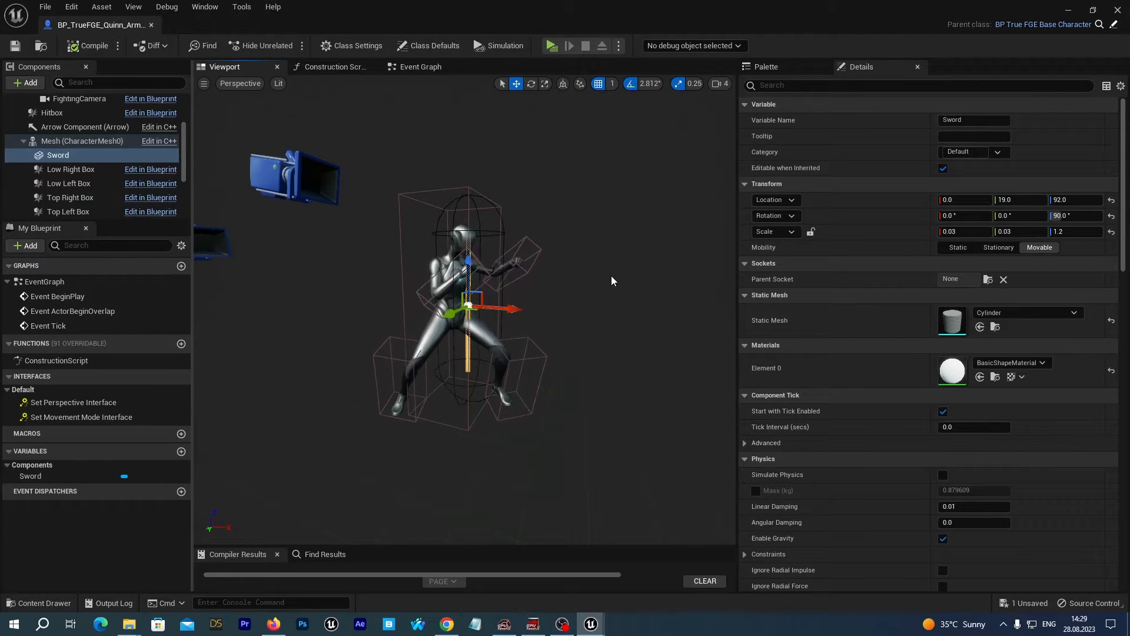
- Try attaching the Sword component to the mesh's weapon_r bone as its parent socket
scroll(76, 182, up, 1)
click(65, 159)
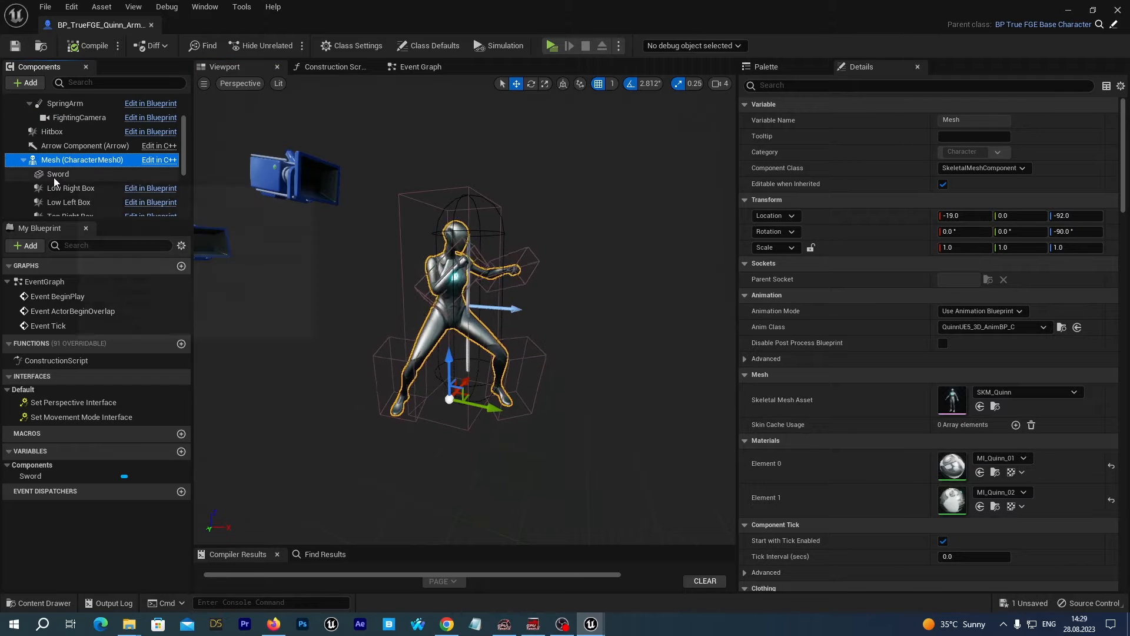
click(56, 175)
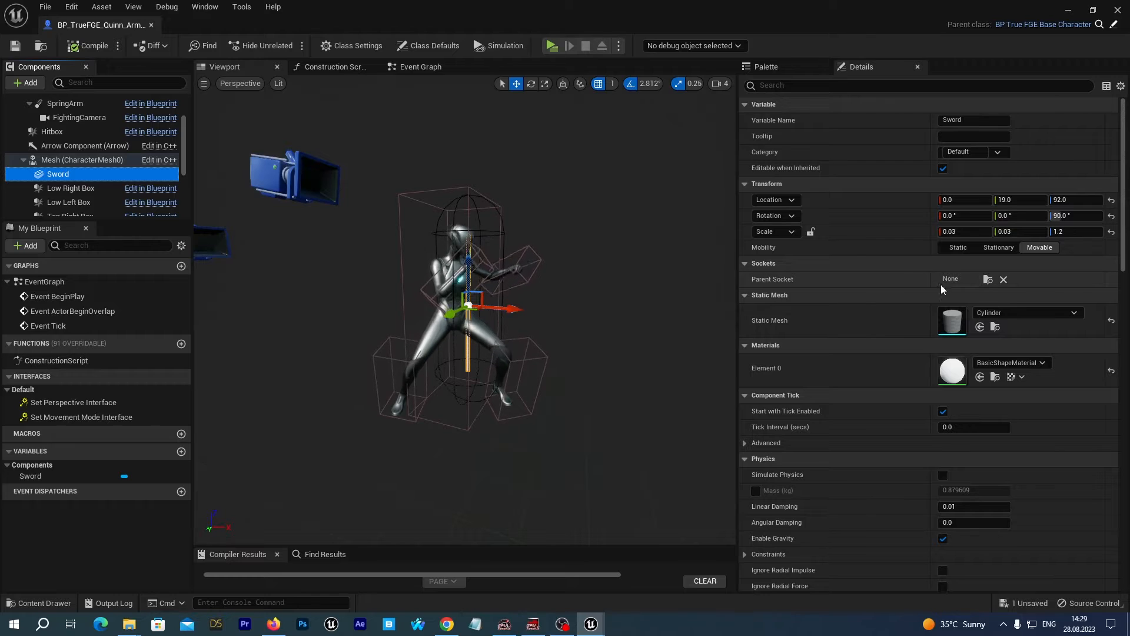
click(989, 282)
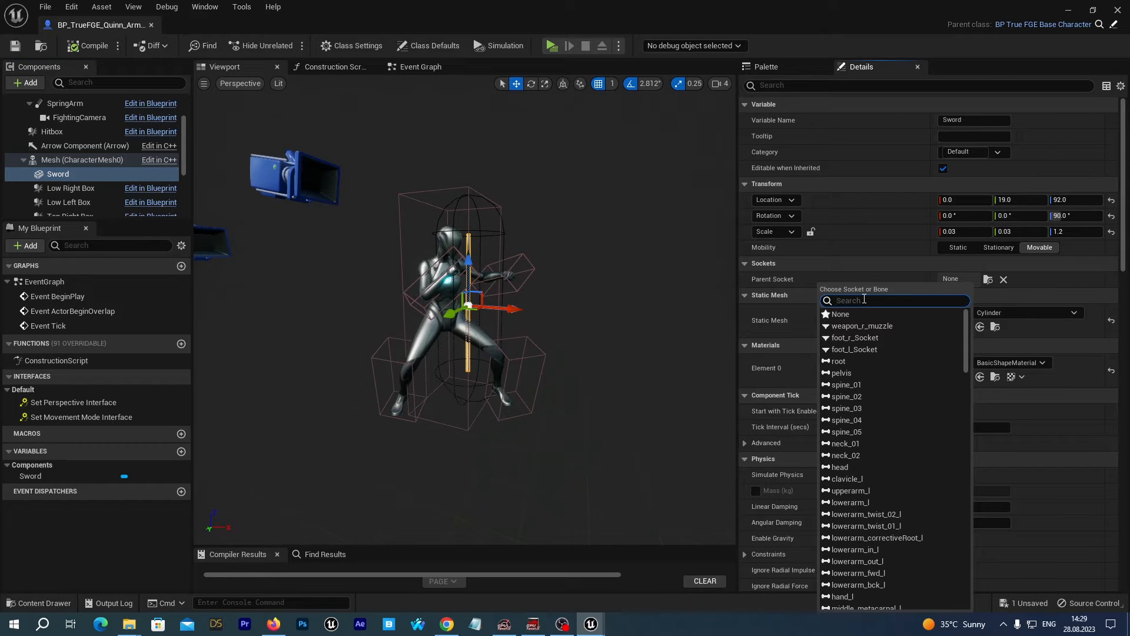
text(weapo)
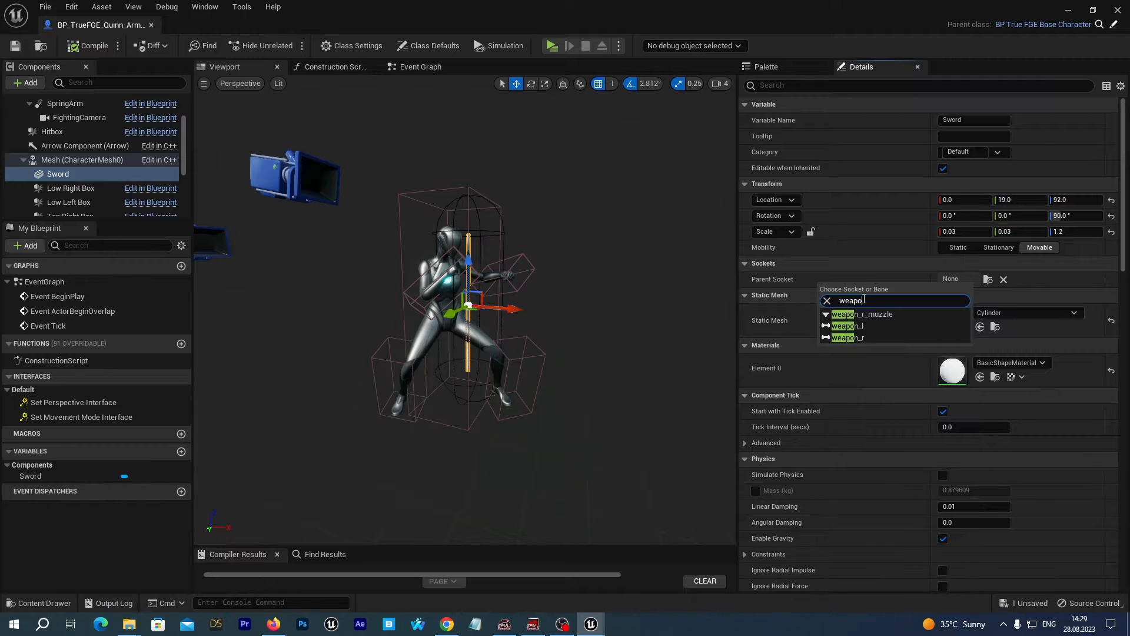
click(847, 337)
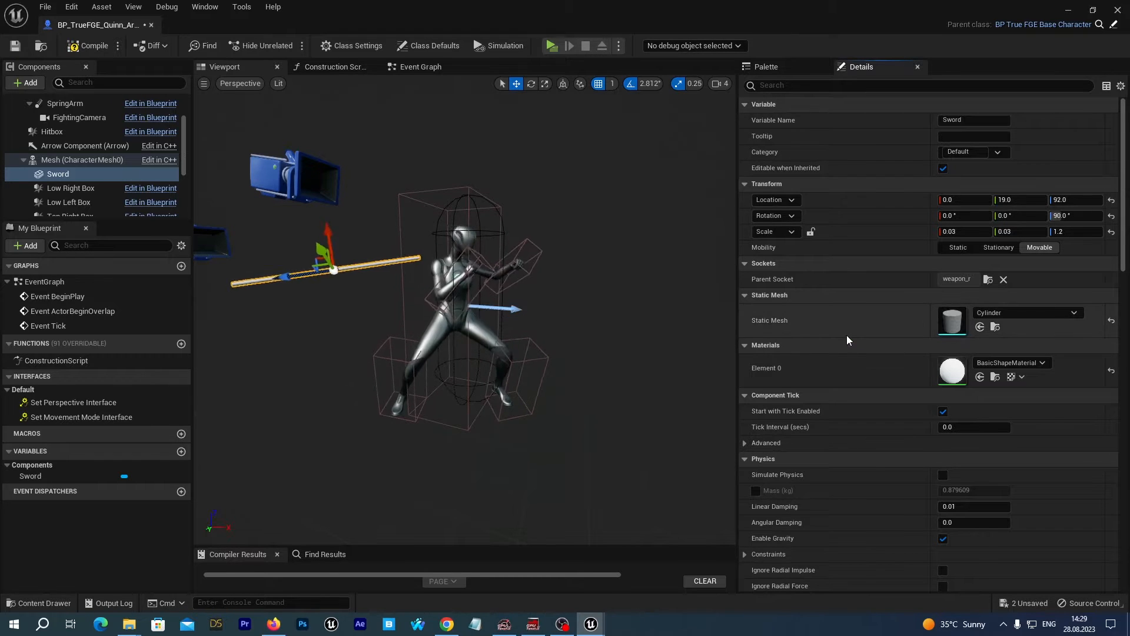
- Reset the Sword's location to zero and clear its parent socket, compiling and saving the blueprint
click(1111, 200)
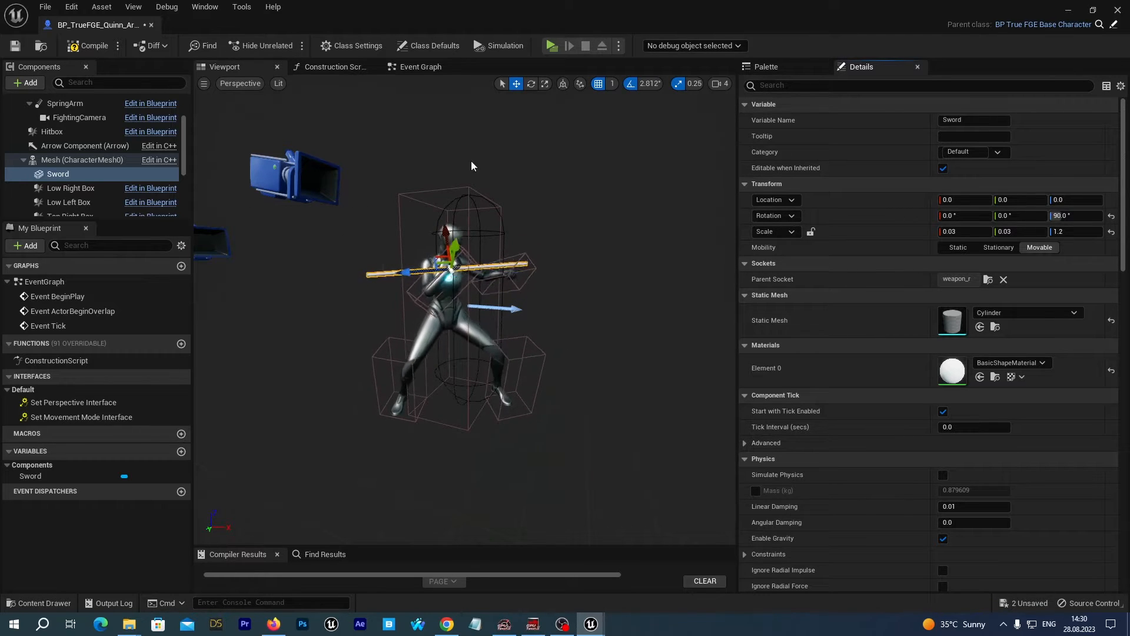
click(1004, 281)
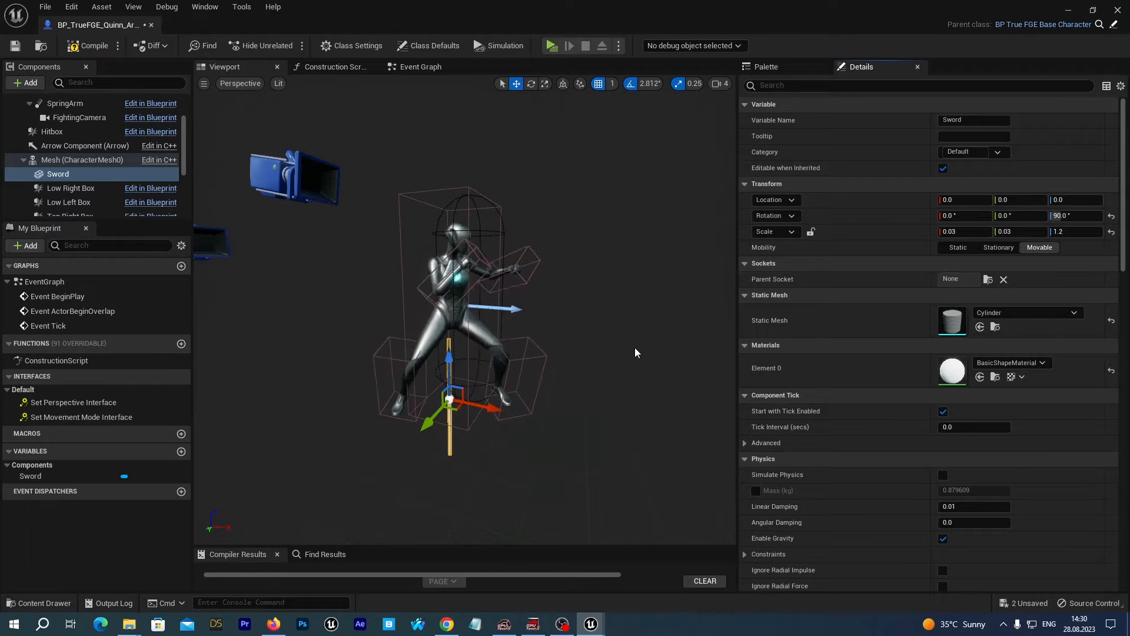
click(86, 46)
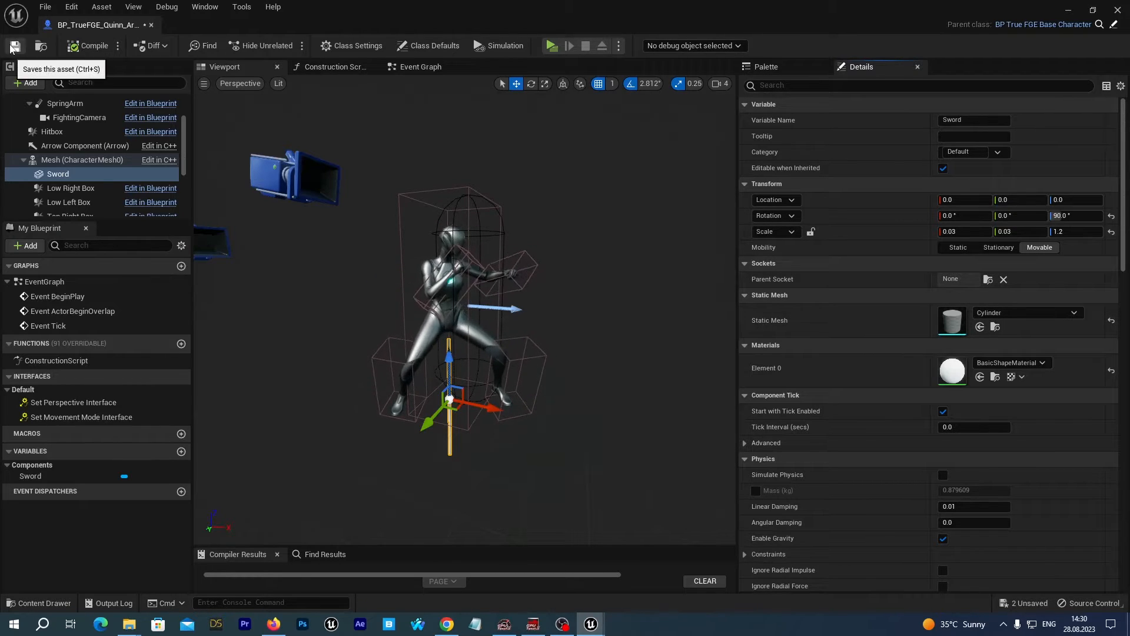
click(15, 46)
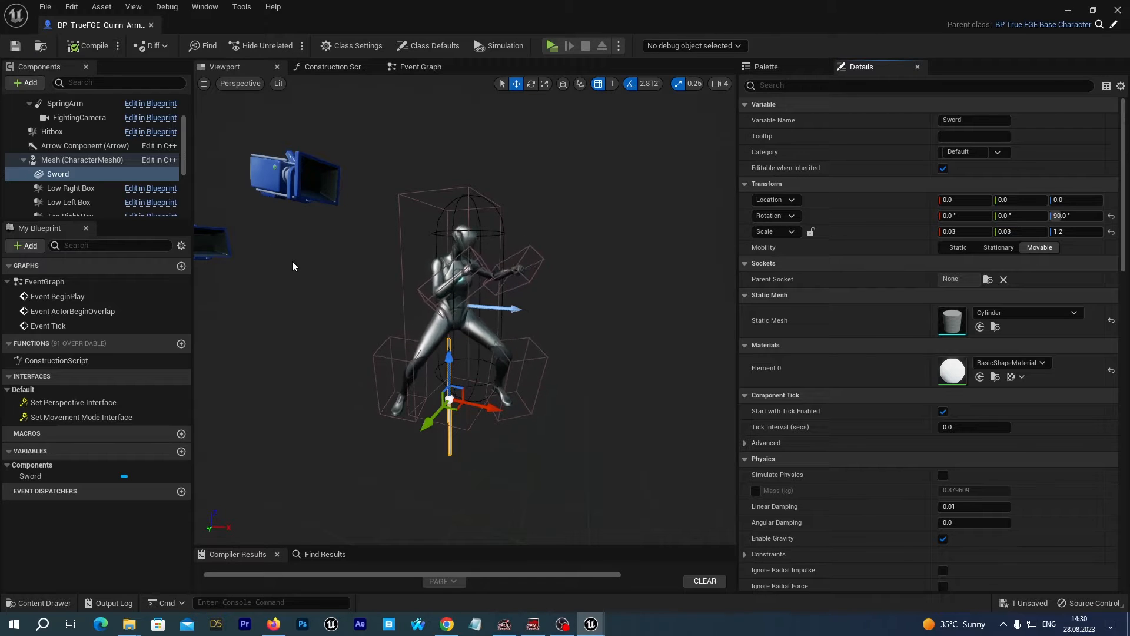
- Locate the character Mesh's SKM_Quinn asset, open it, and switch to its SK_Mannequin skeleton
click(55, 165)
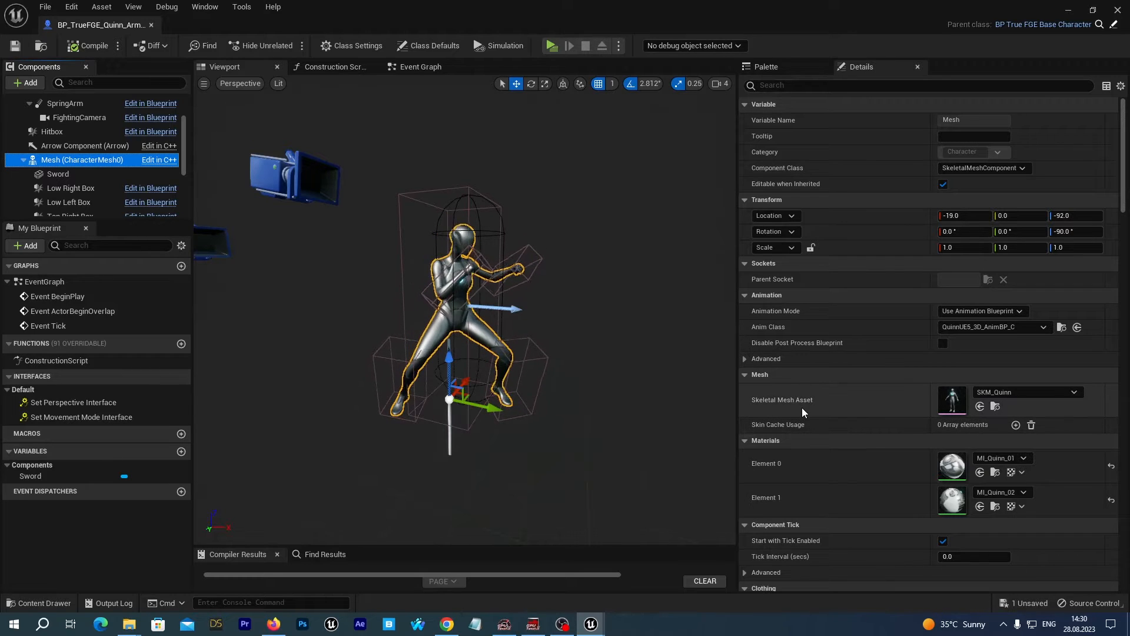
click(995, 407)
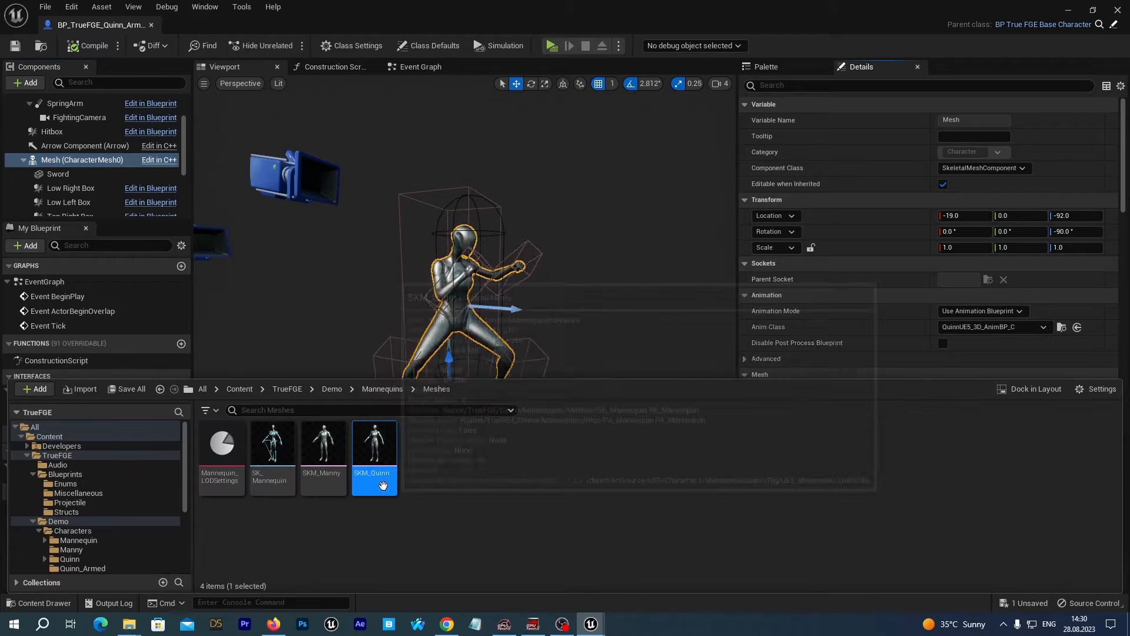
mouse_move(375, 456)
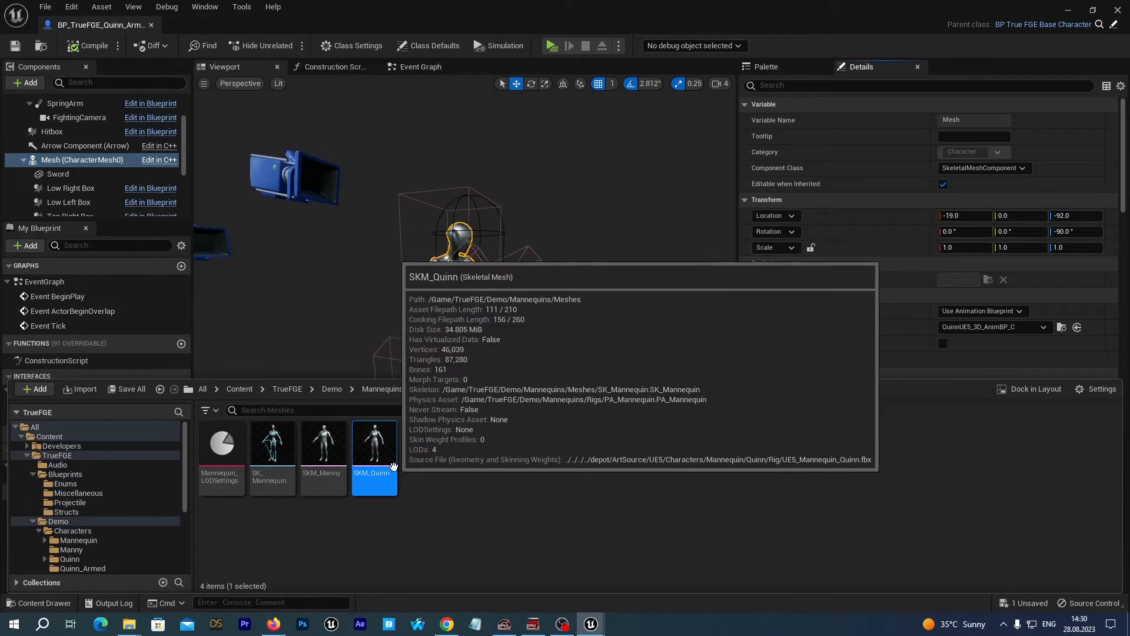
click(1065, 330)
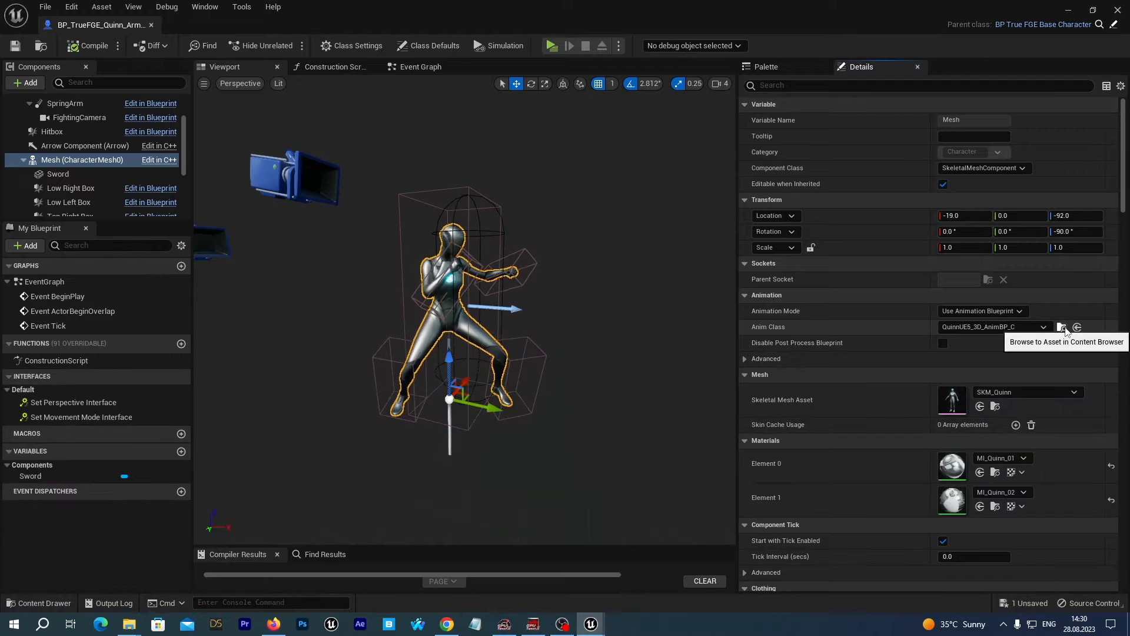
click(998, 410)
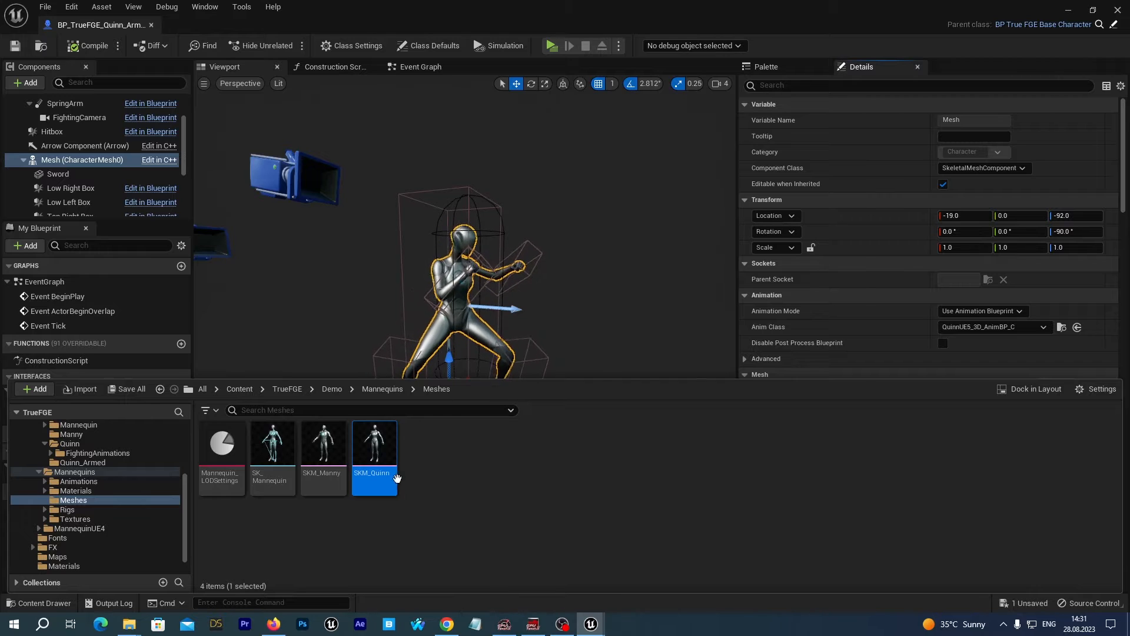
mouse_move(373, 448)
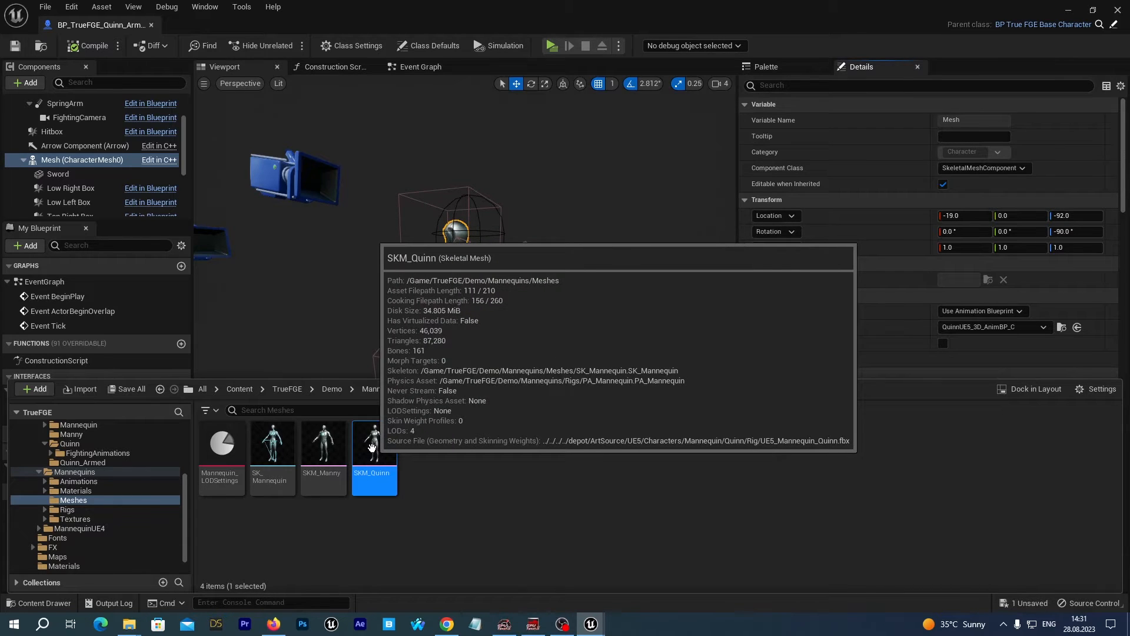
double_click(372, 448)
click(925, 47)
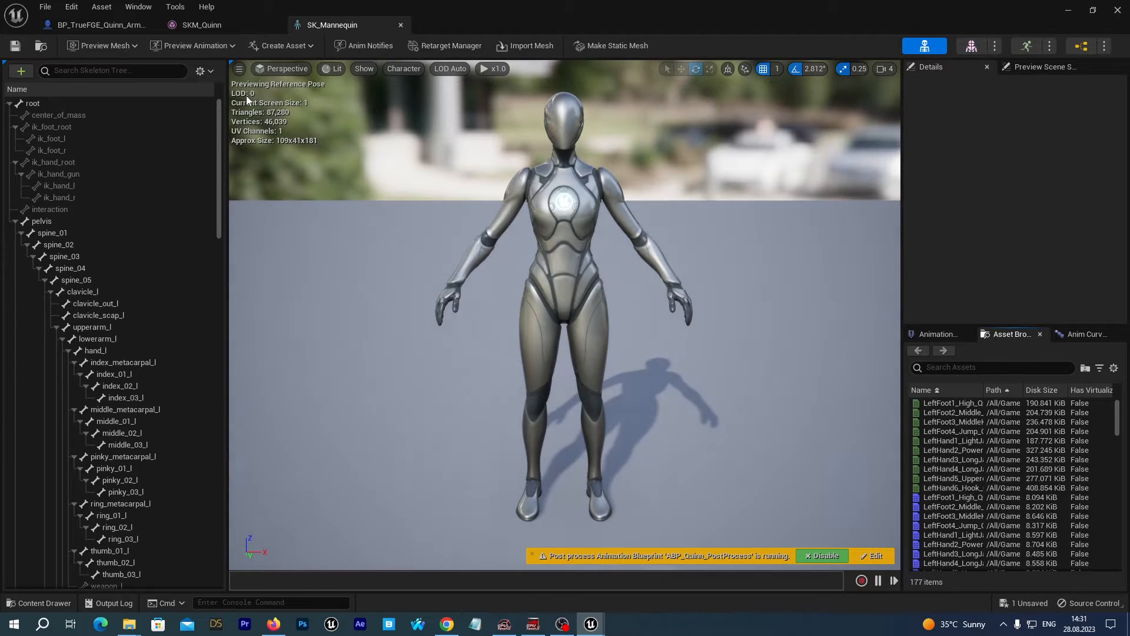
- Collapse the finger bones under hand_r in the skeleton tree and inspect the weapon_r bone
drag(218, 181, 222, 416)
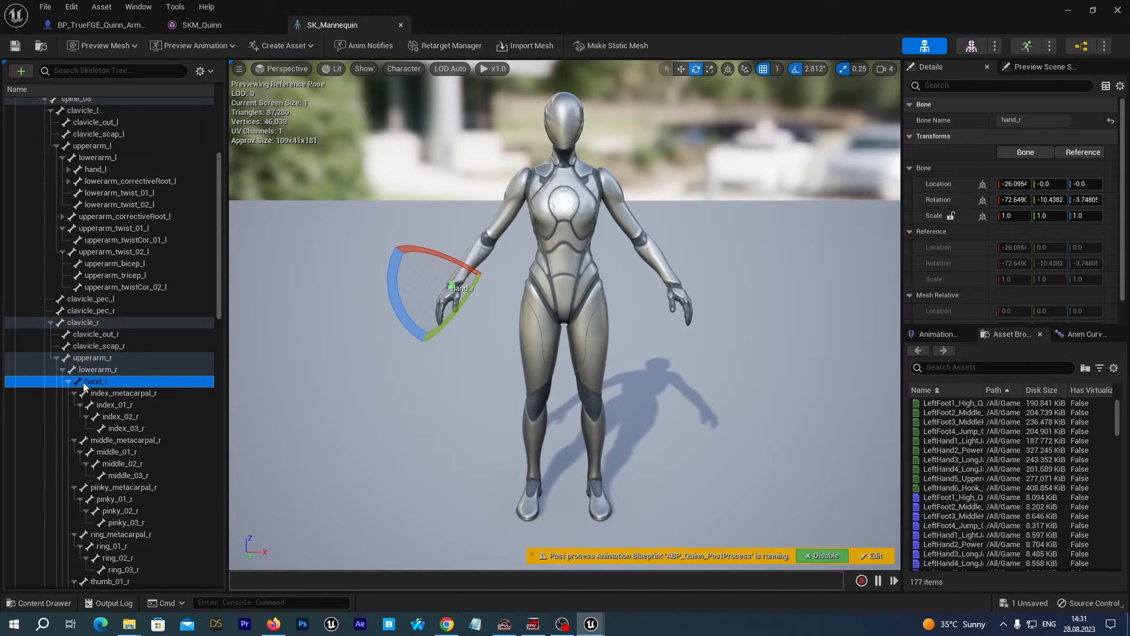
click(73, 393)
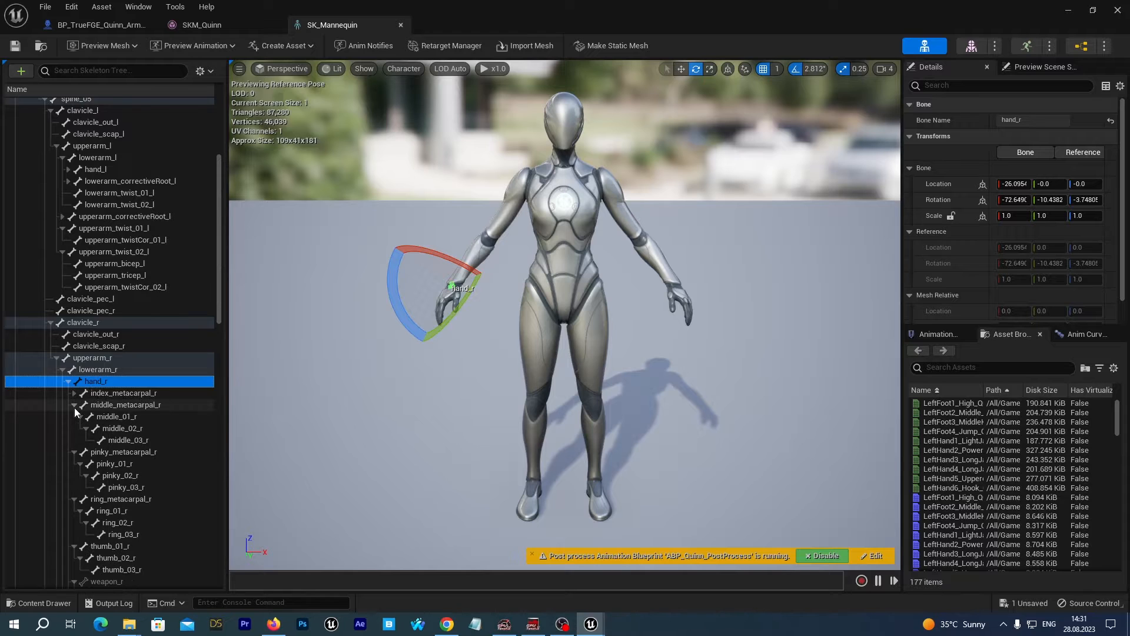
click(73, 405)
click(73, 417)
click(73, 429)
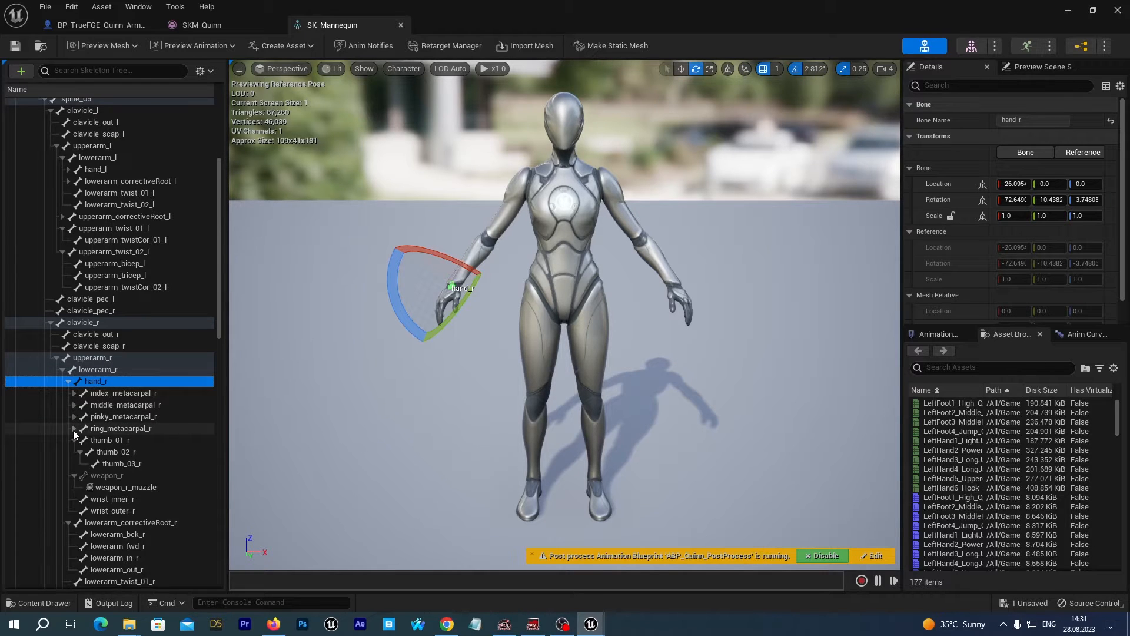
click(74, 441)
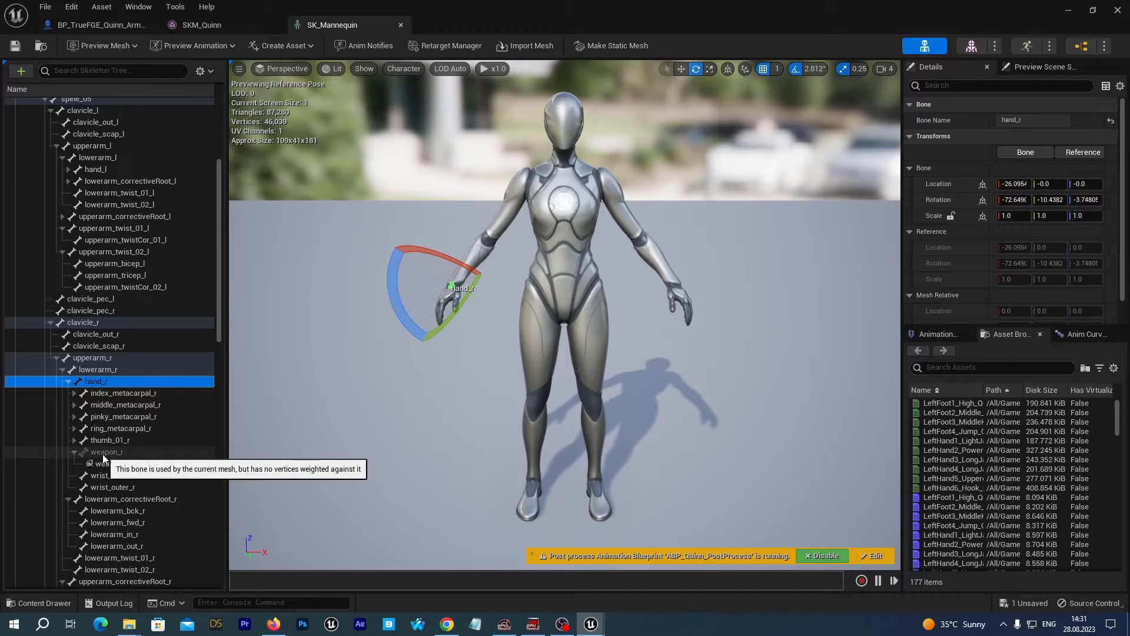
click(103, 455)
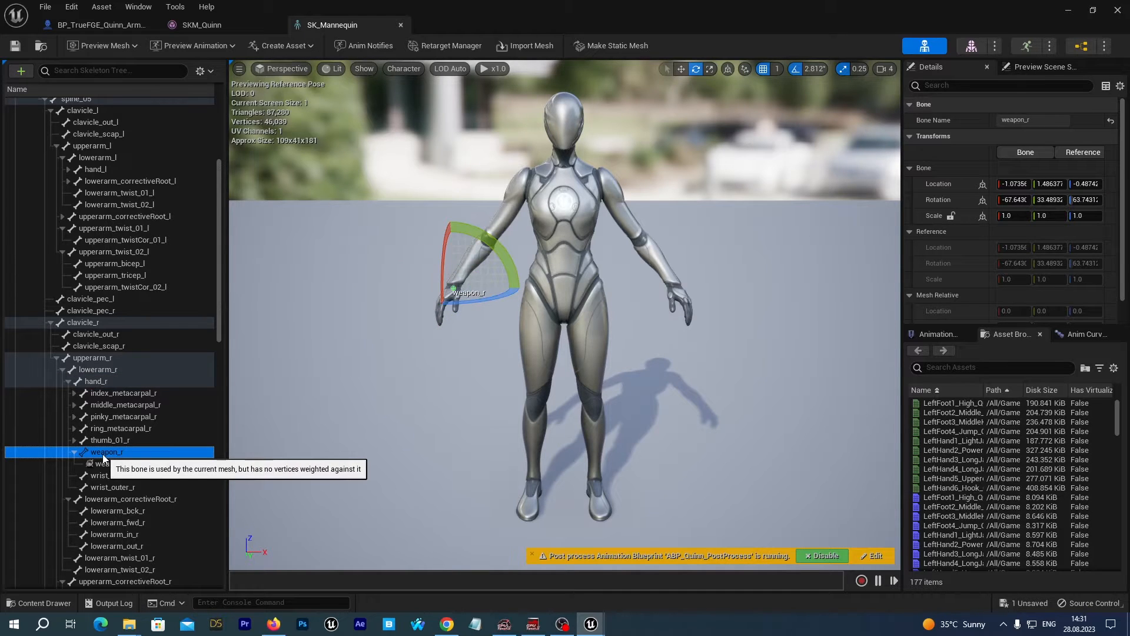
- Add a socket to the hand_r bone and name it sword_Socket
click(93, 382)
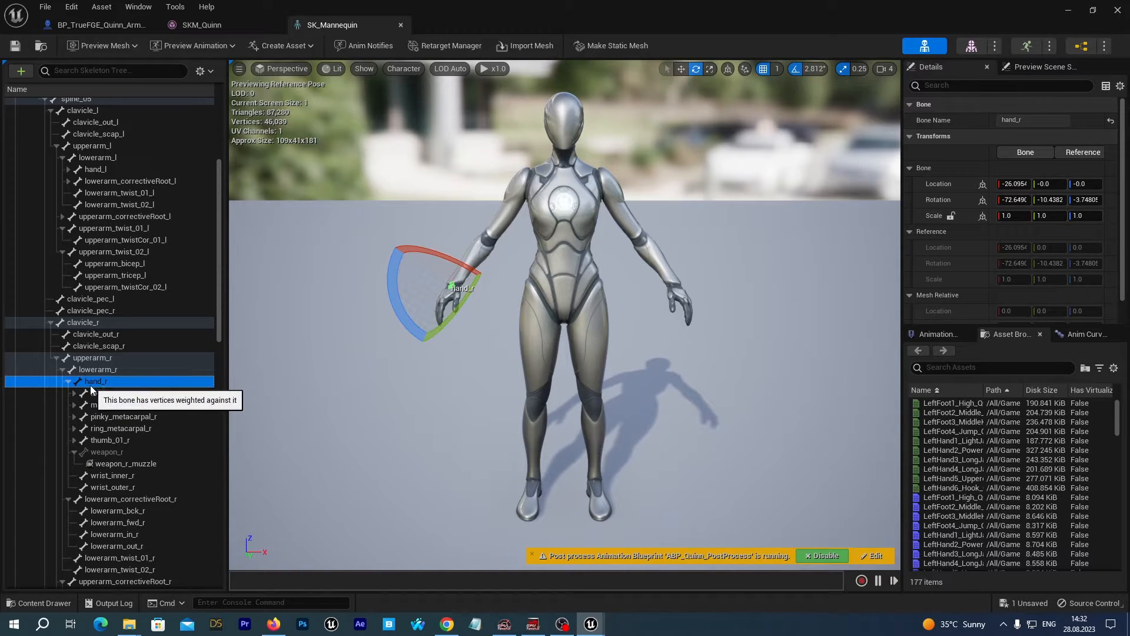
right_click(86, 383)
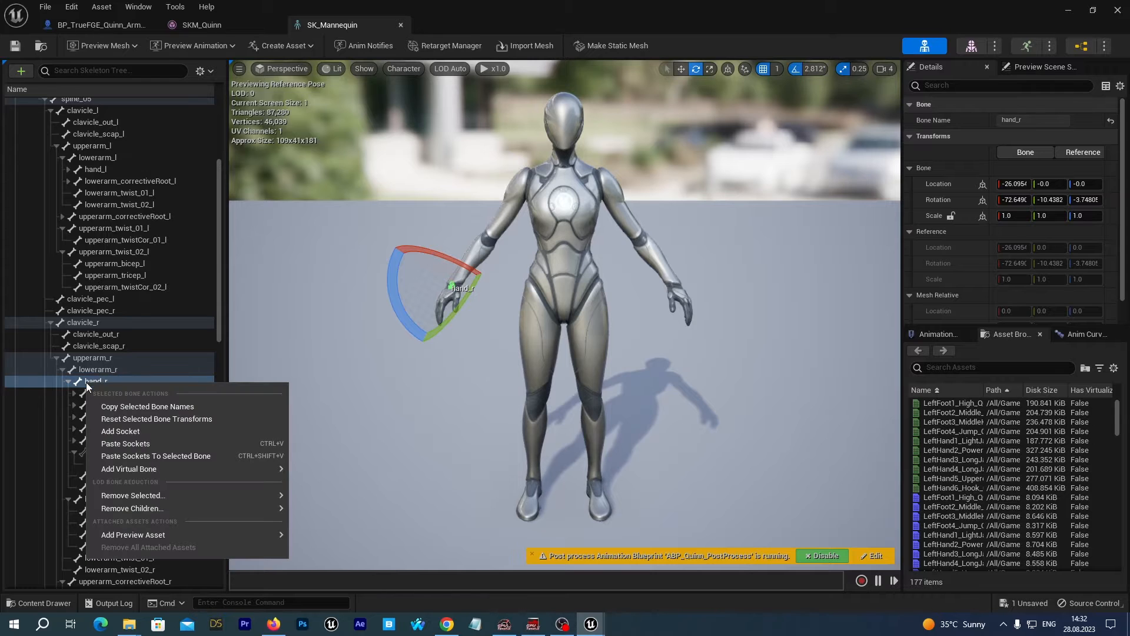
click(112, 430)
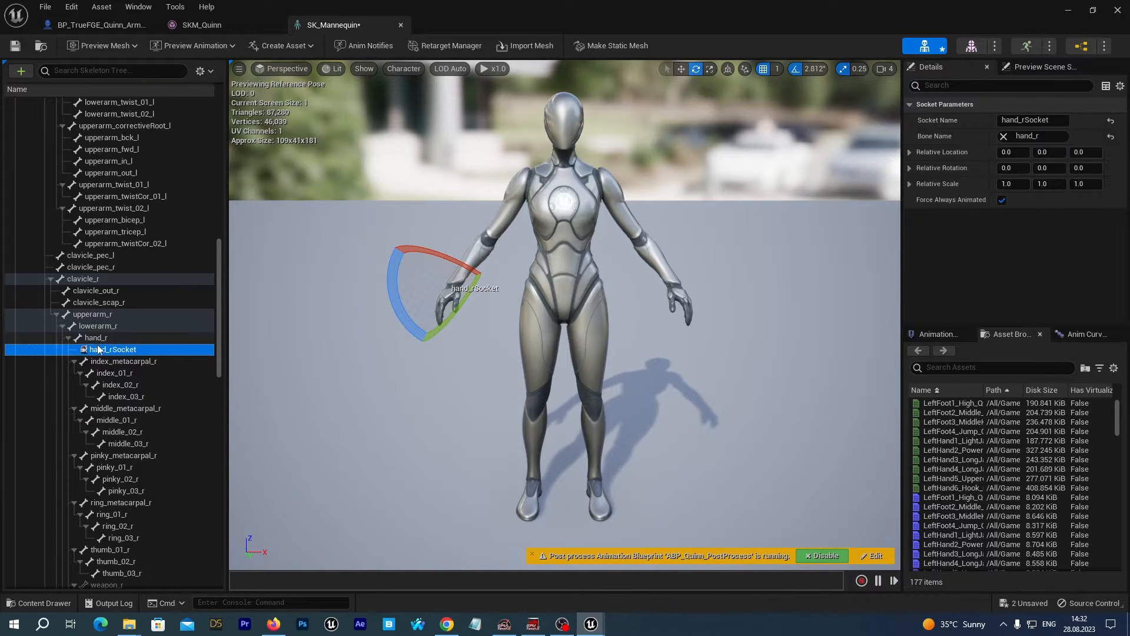
click(1026, 119)
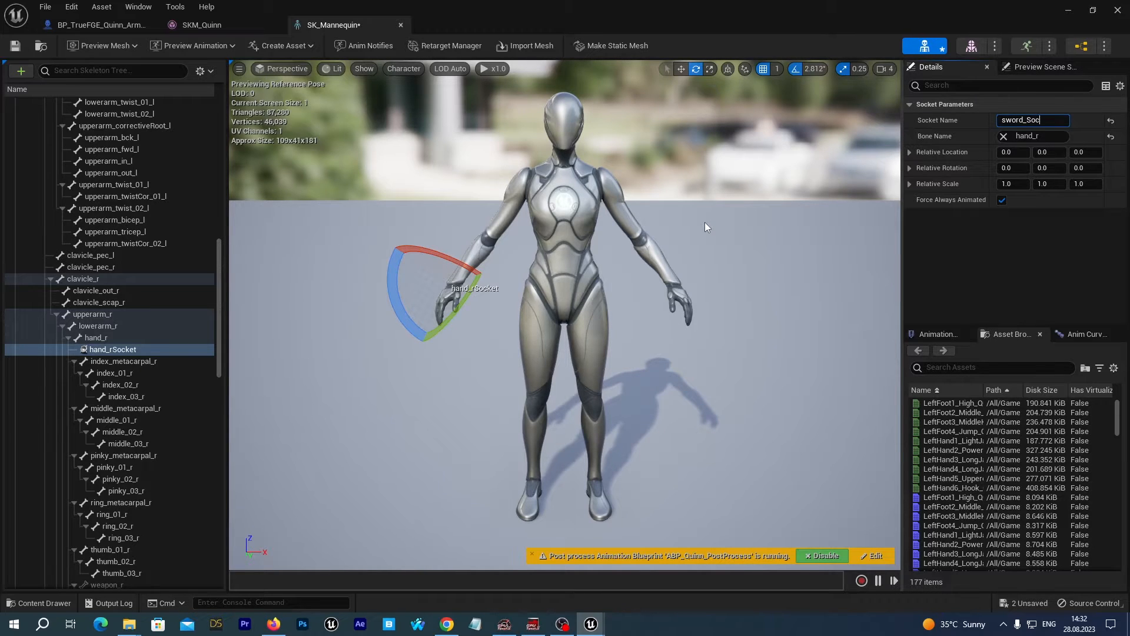
text(sword_Socket)
key(Return)
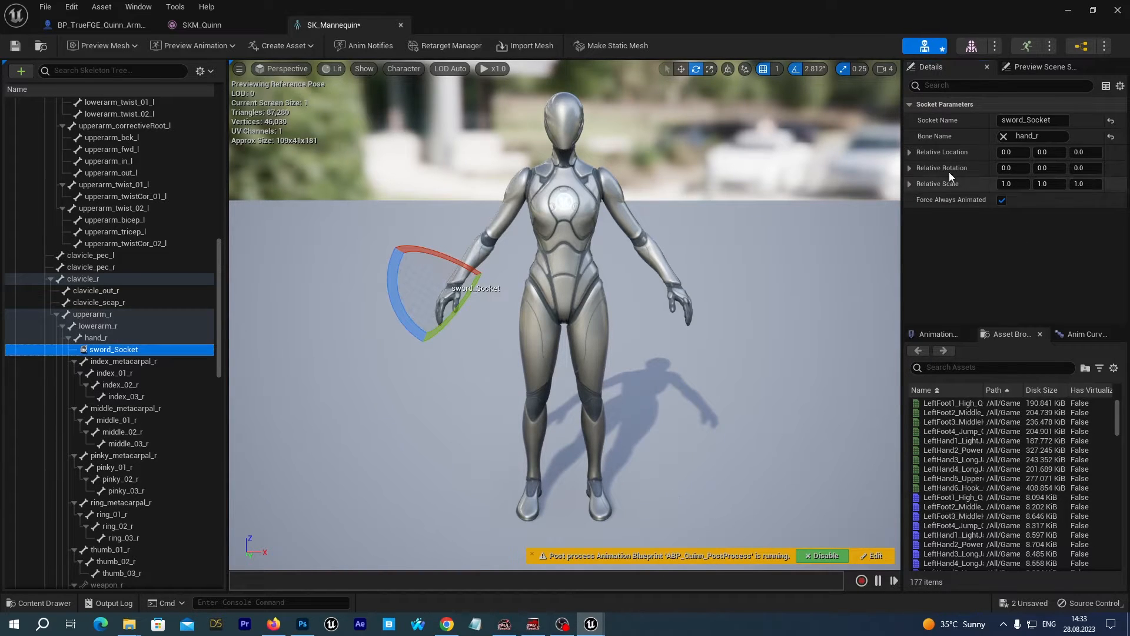
- Set the sword_Socket's relative rotation to 90 in X
click(910, 168)
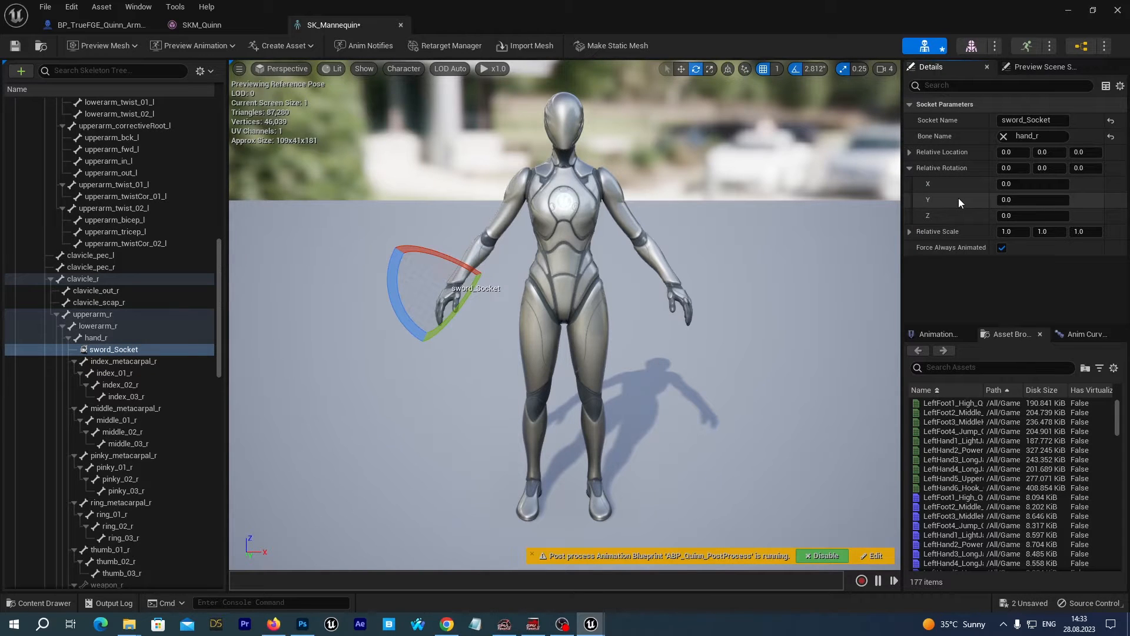
click(1008, 184)
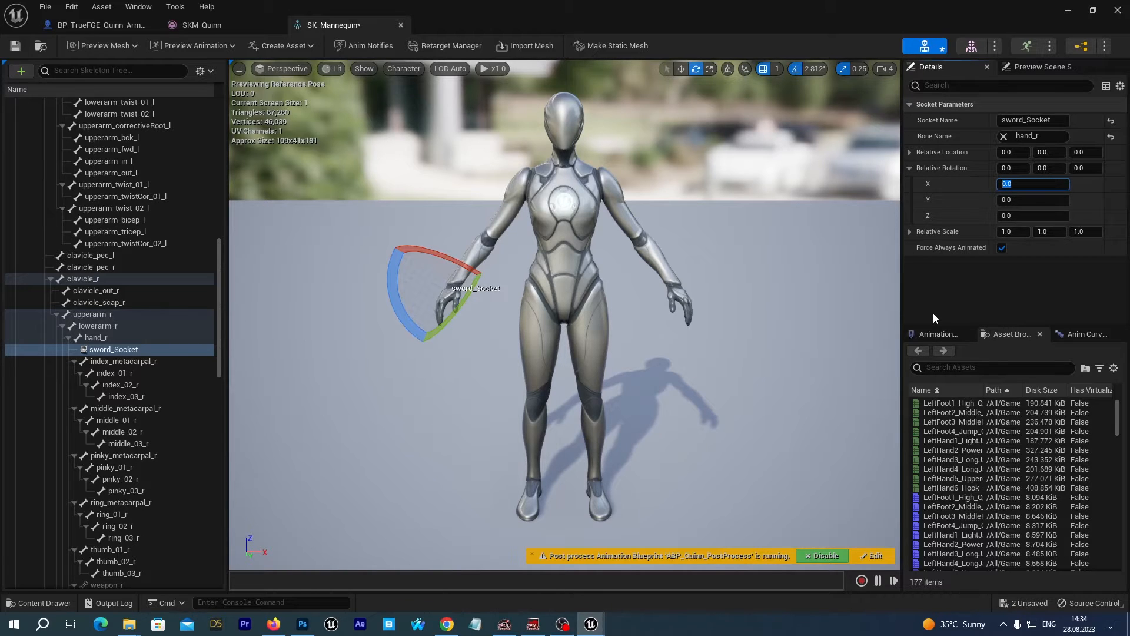
text(90)
key(Return)
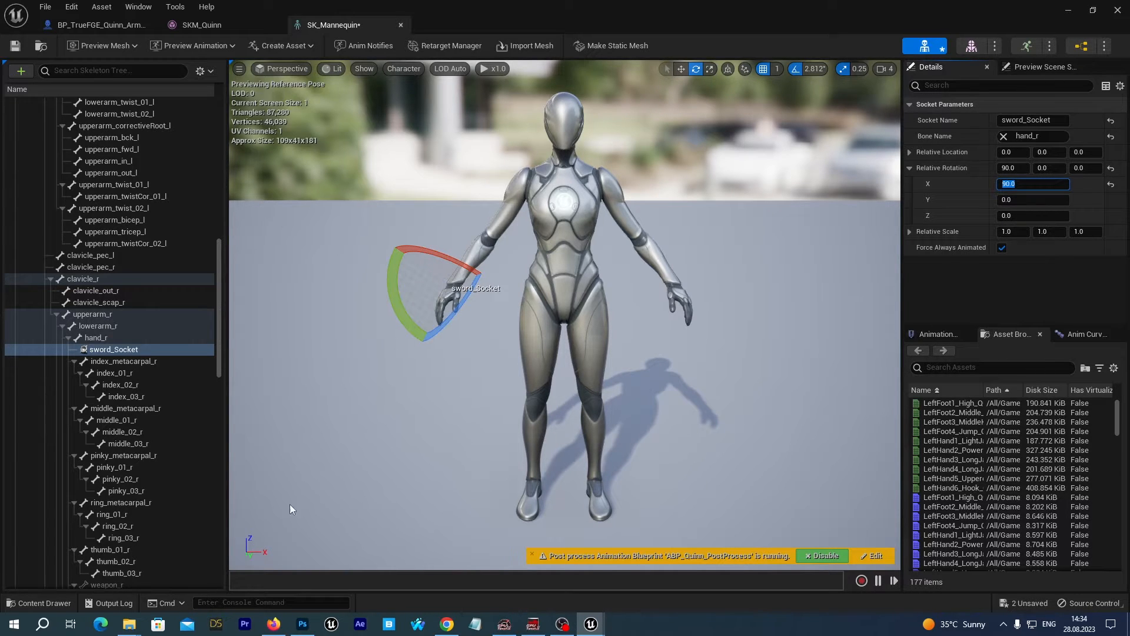
- Set the sword_Socket's relative rotation to 270 in Z
key(Tab)
key(Tab)
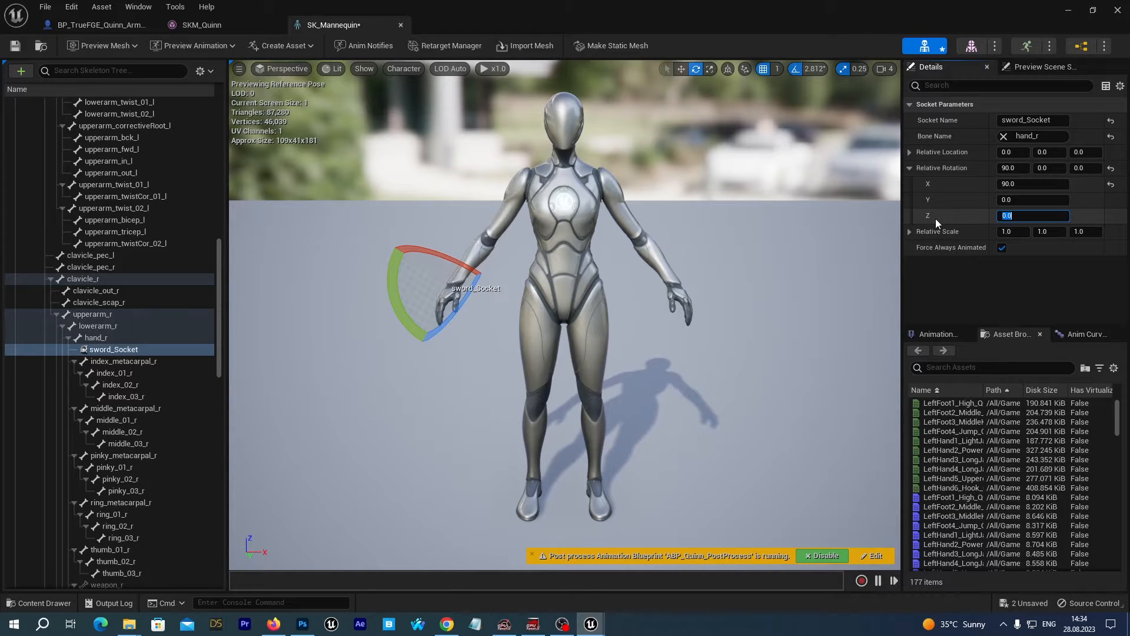
text(270)
key(Return)
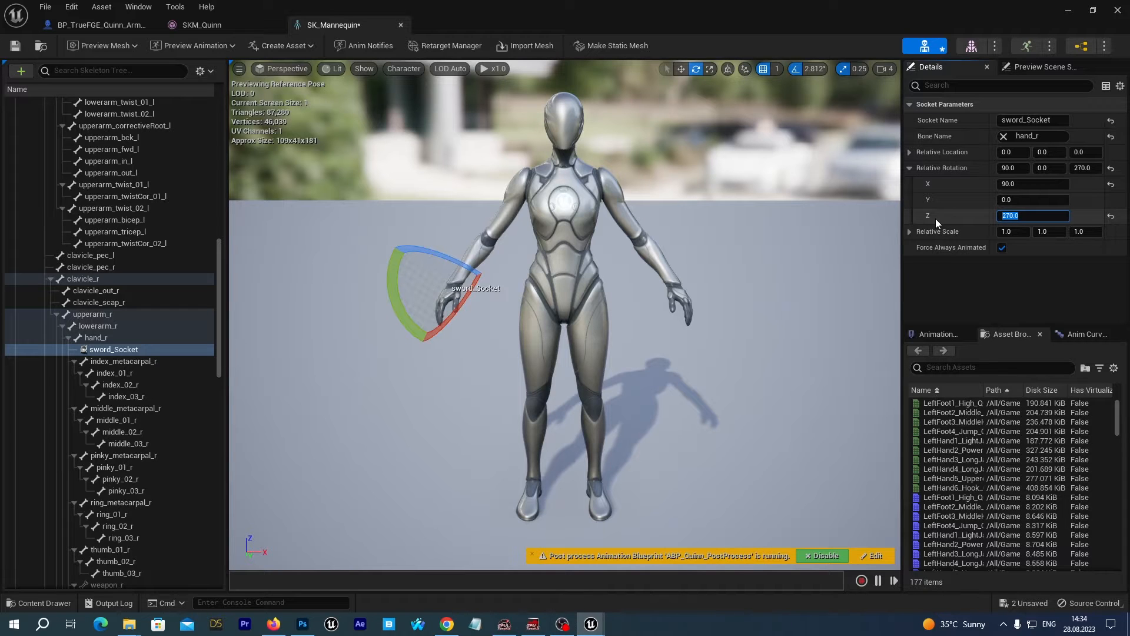
- Move sword_Socket into the right palm, to a relative location of about -7.58, 2.29, 0, and save the skeleton
key(w)
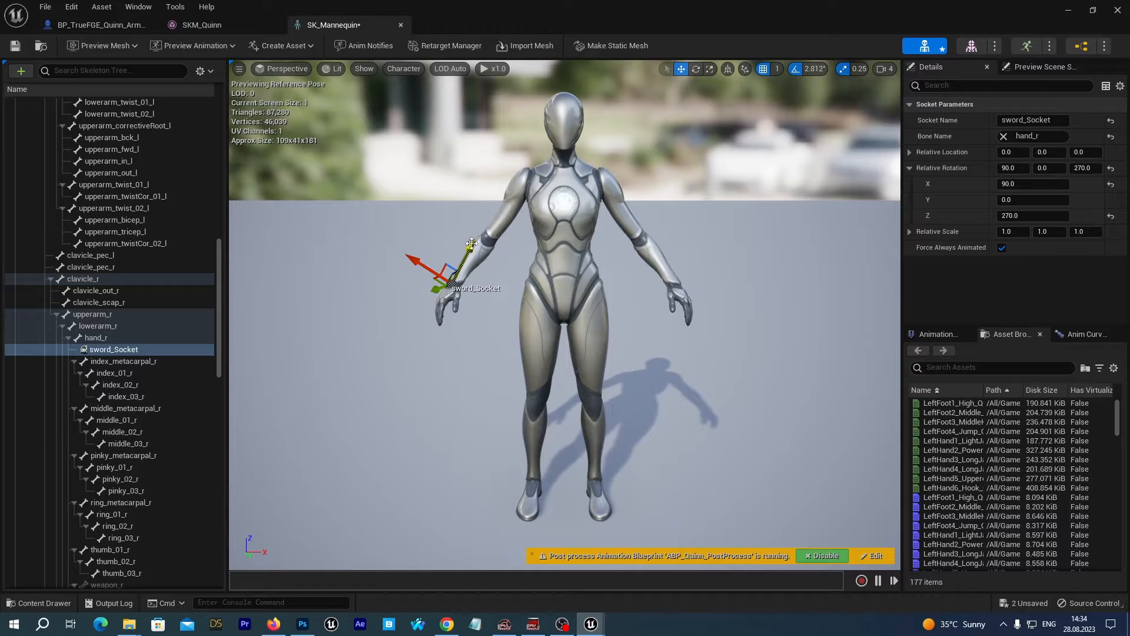
drag(472, 244, 411, 280)
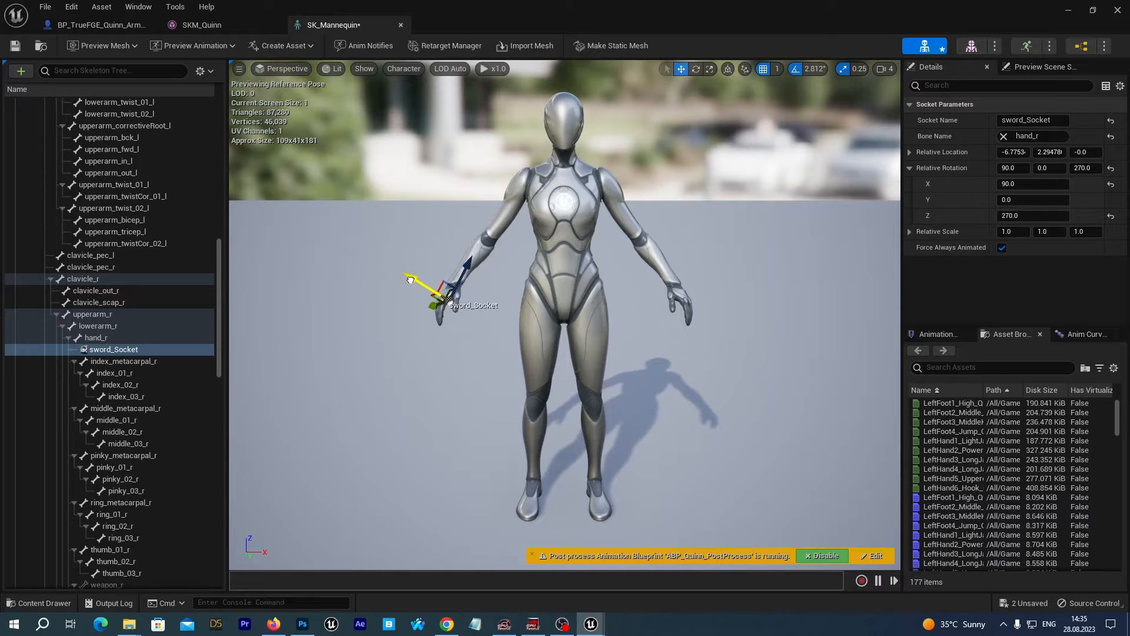
alt+drag(470, 352, 470, 338)
drag(476, 263, 474, 265)
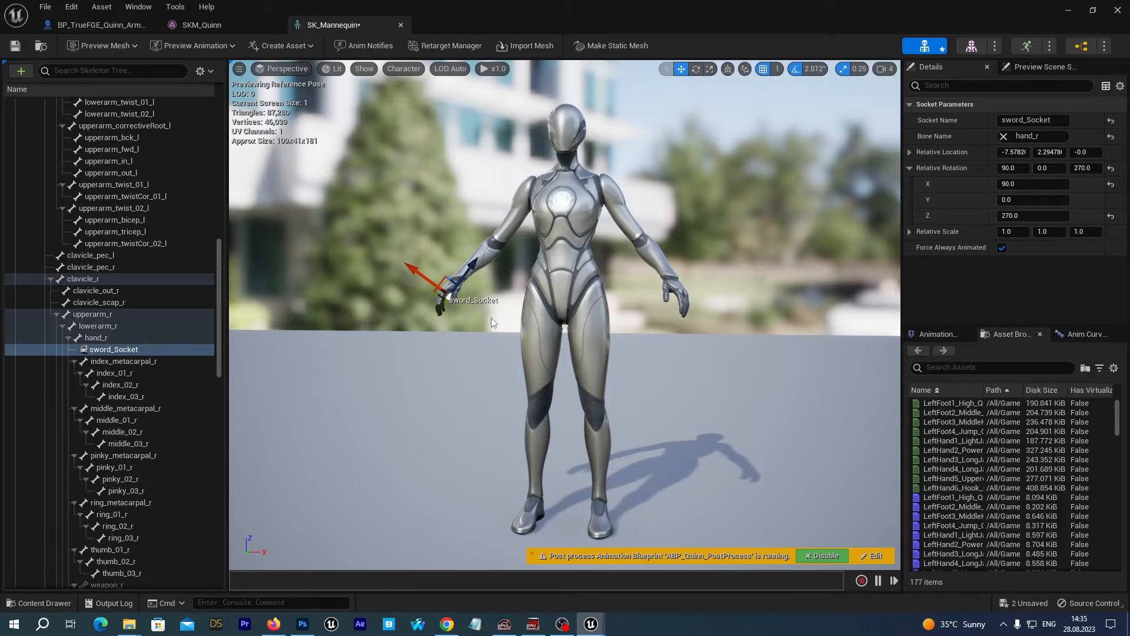
alt+drag(426, 372, 419, 412)
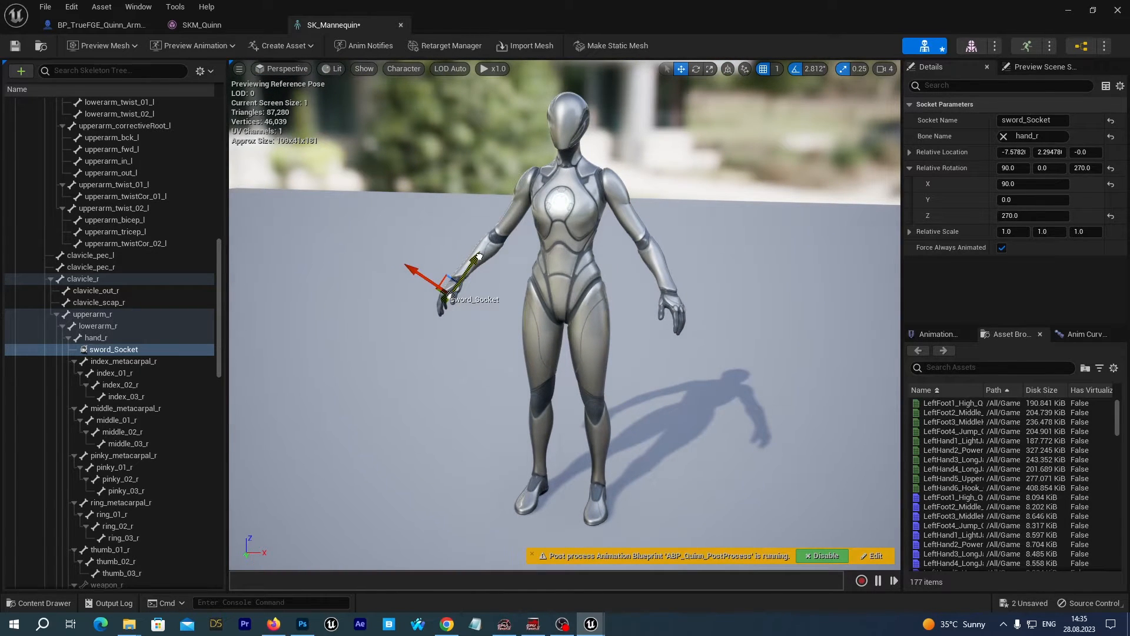
click(542, 250)
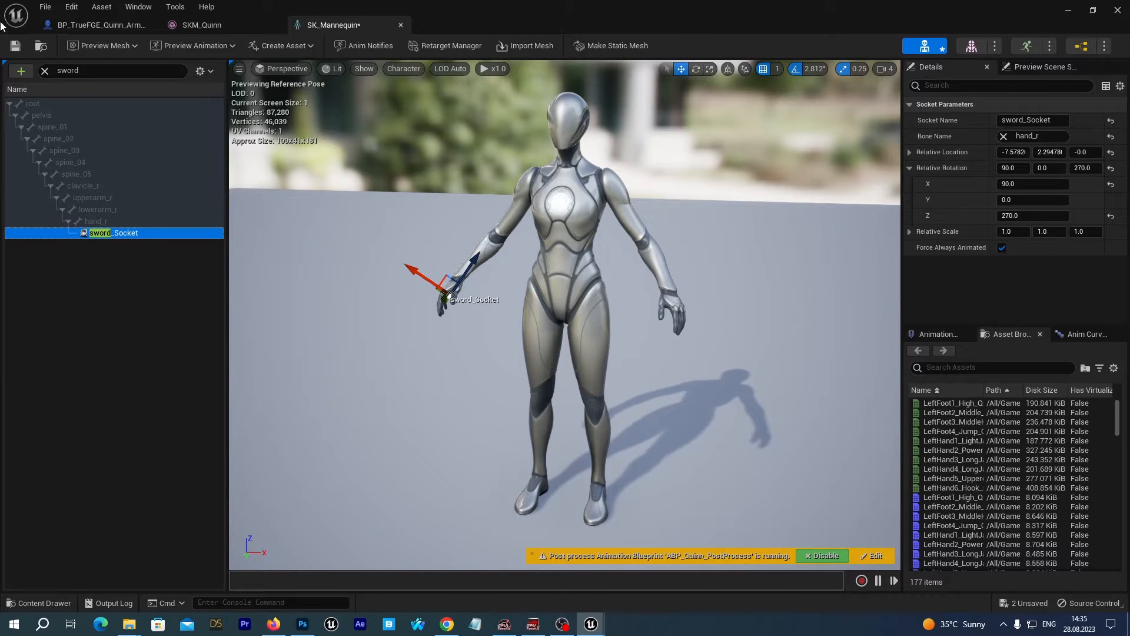
click(14, 46)
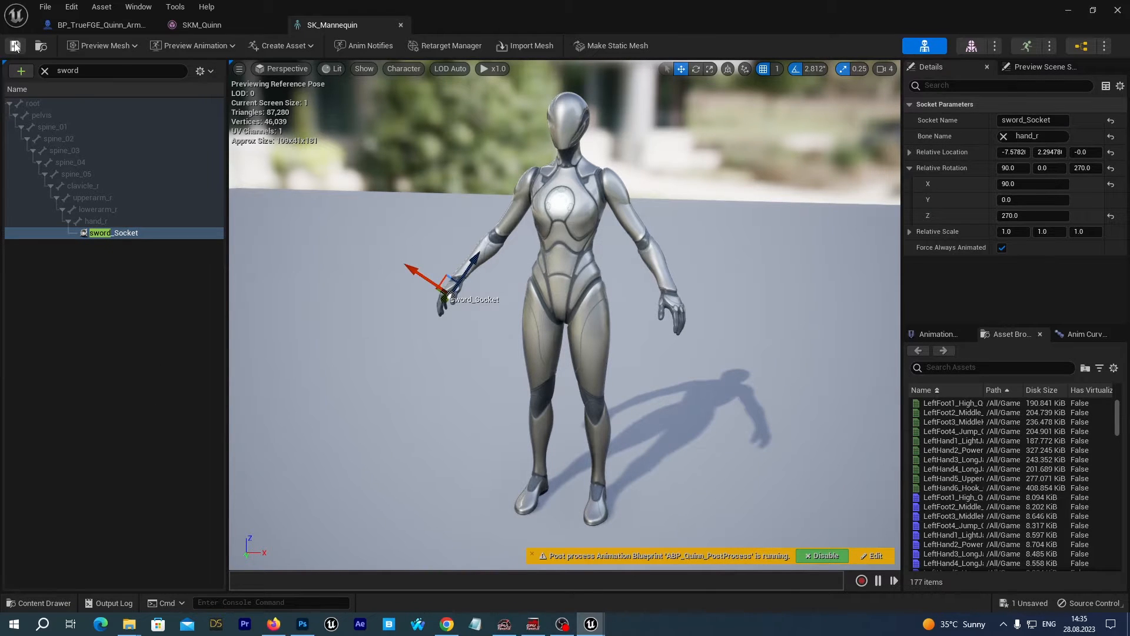
- In the Quinn_Armed character blueprint, attach the Sword component to the parent socket sword_Socket and save
click(95, 25)
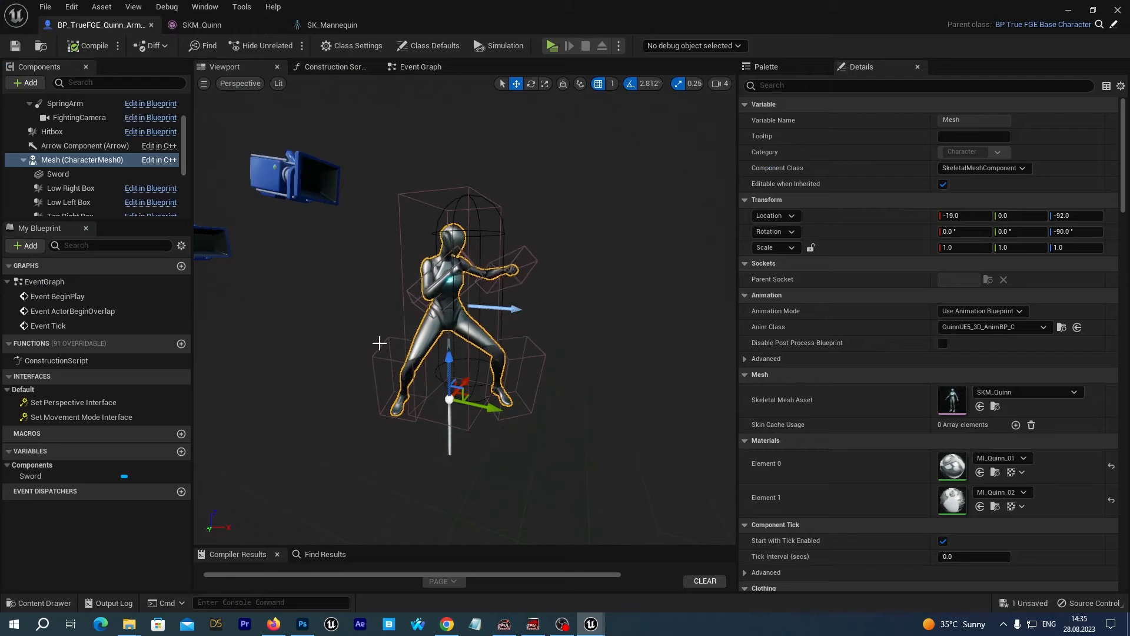
click(449, 416)
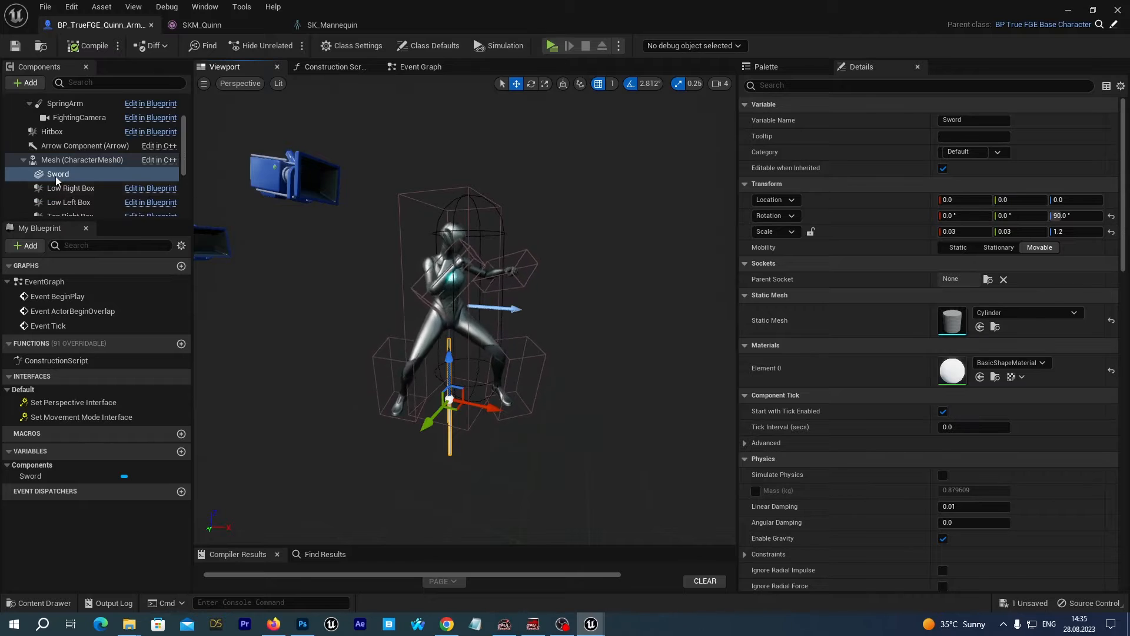
click(989, 279)
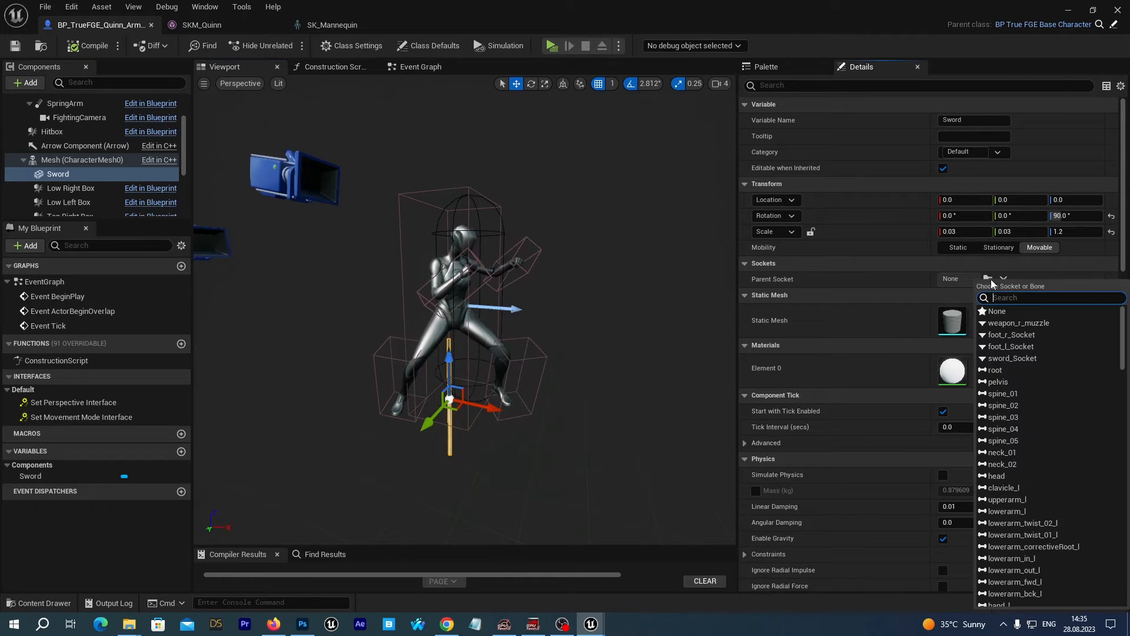
text(sword)
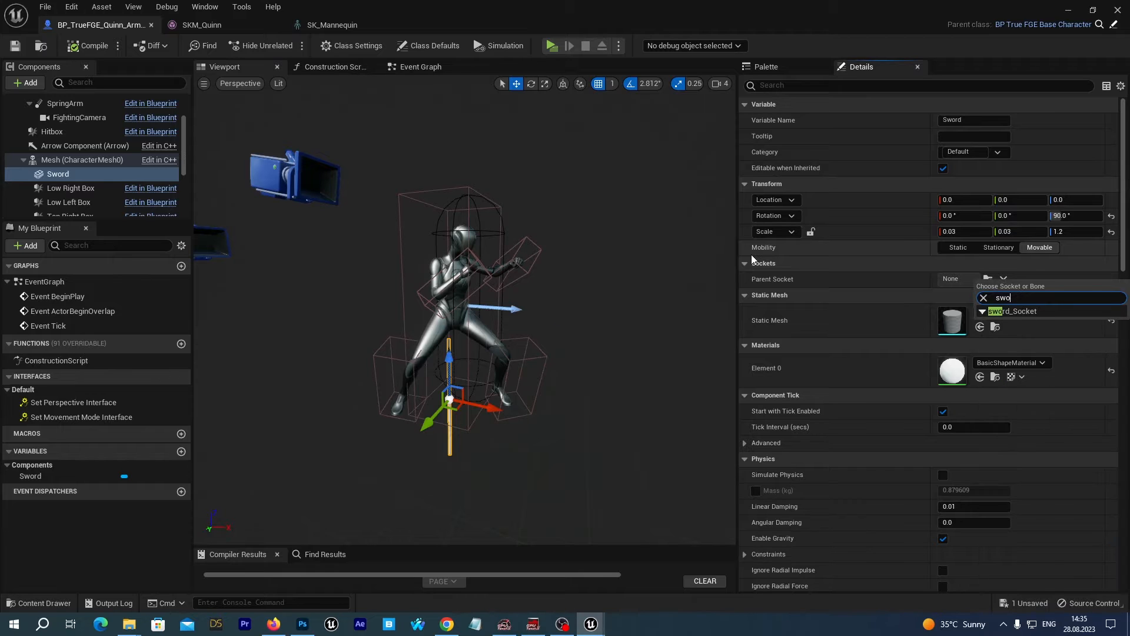
click(1037, 310)
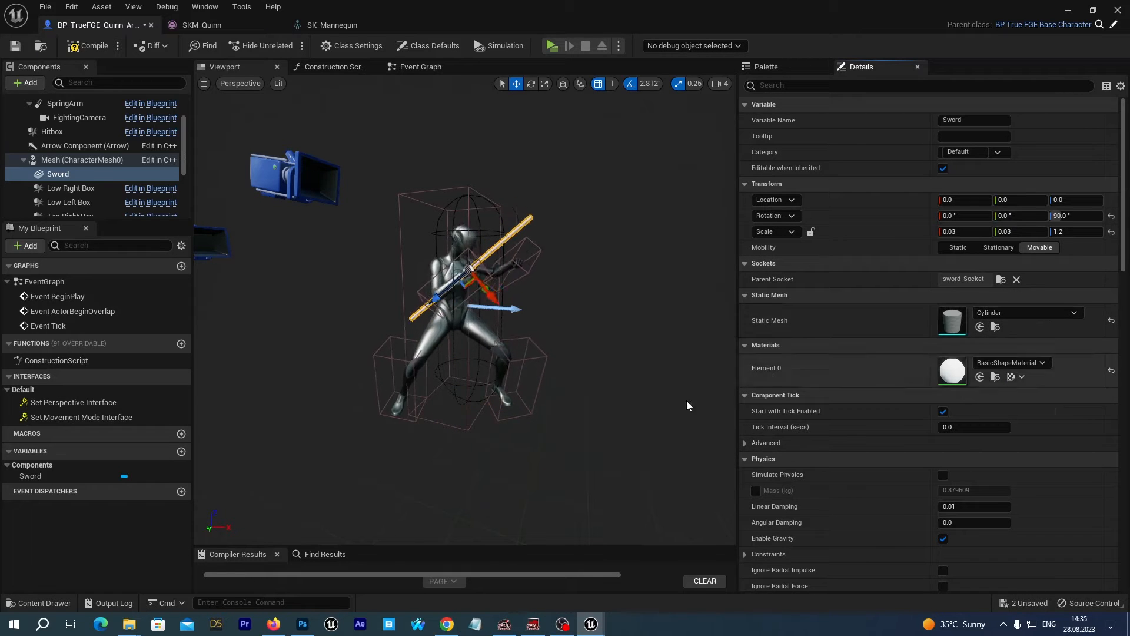
click(14, 46)
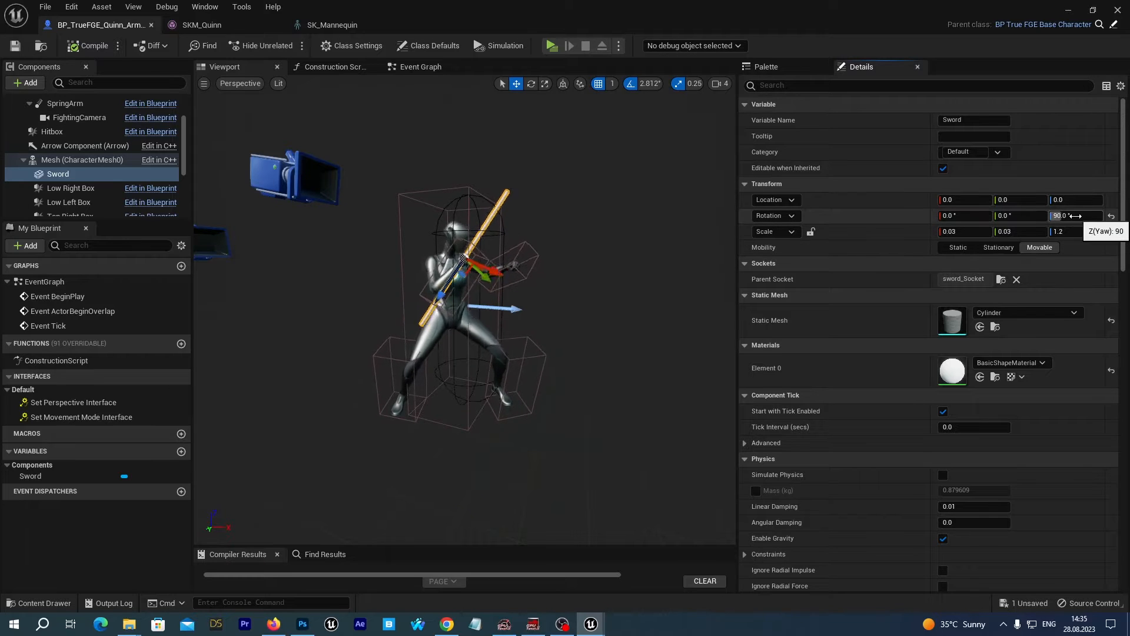
- Reset the Sword component's rotation and set its X rotation to 90°
click(1111, 218)
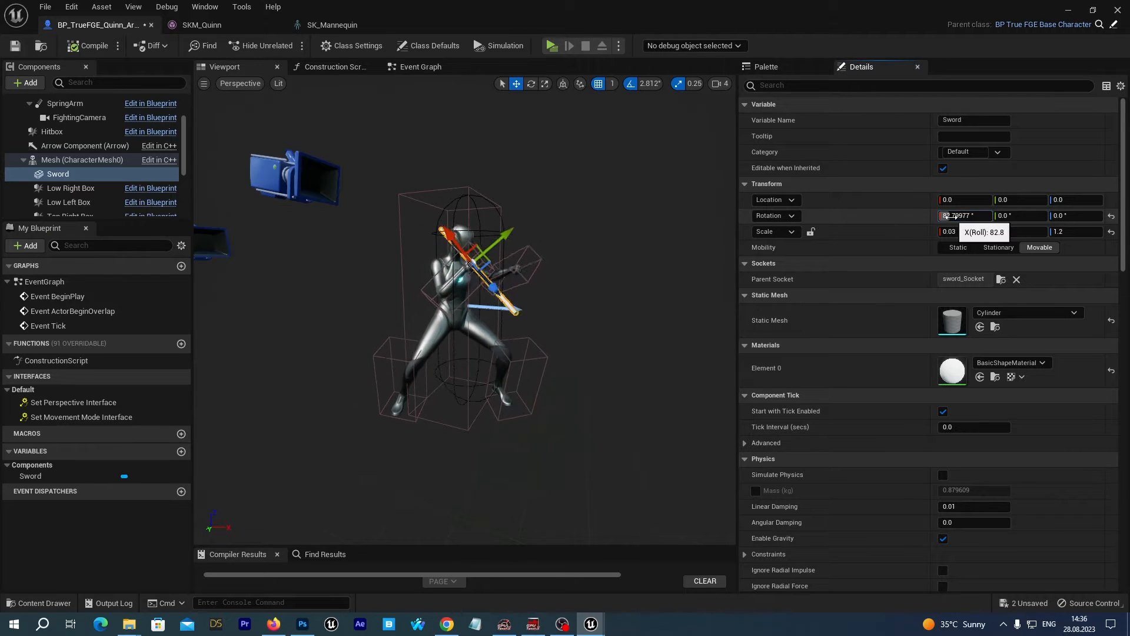
click(949, 216)
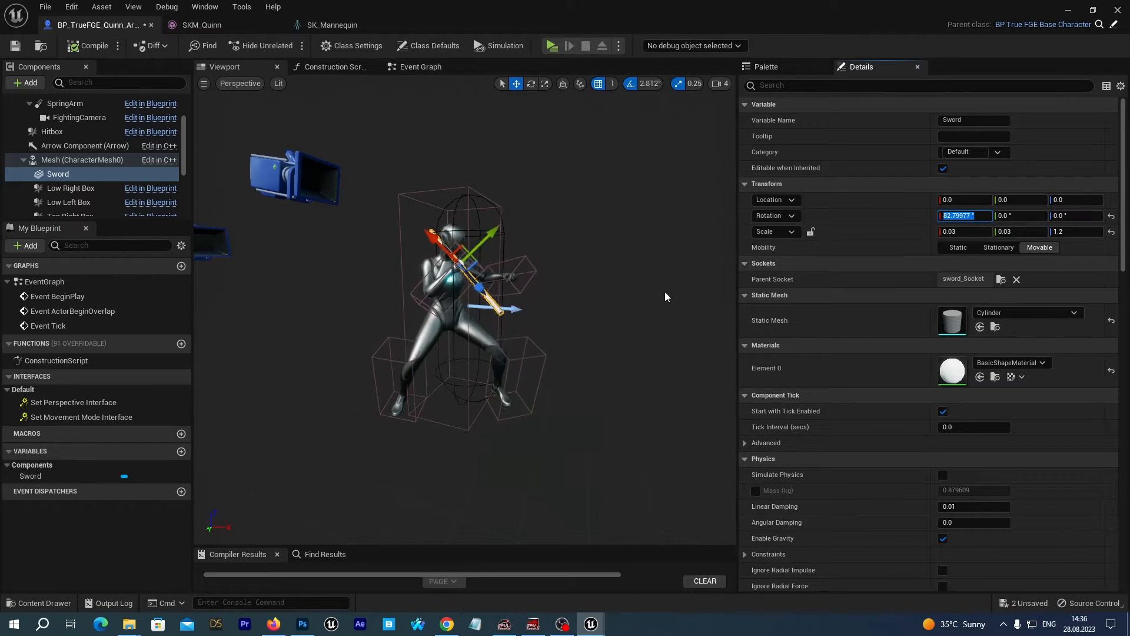
text(90)
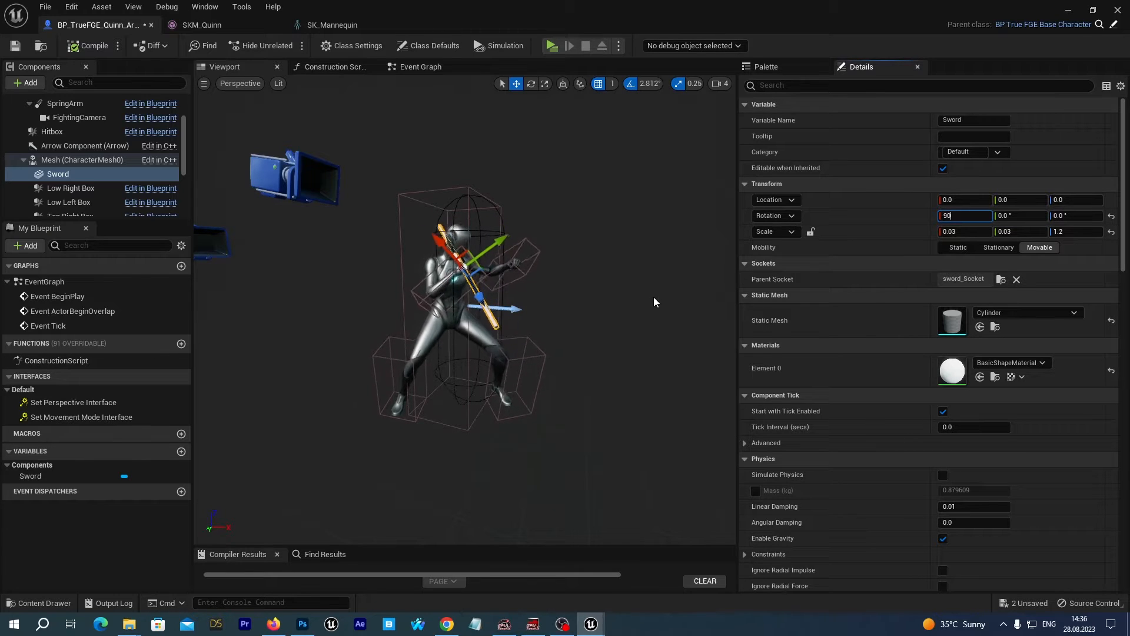
key(Return)
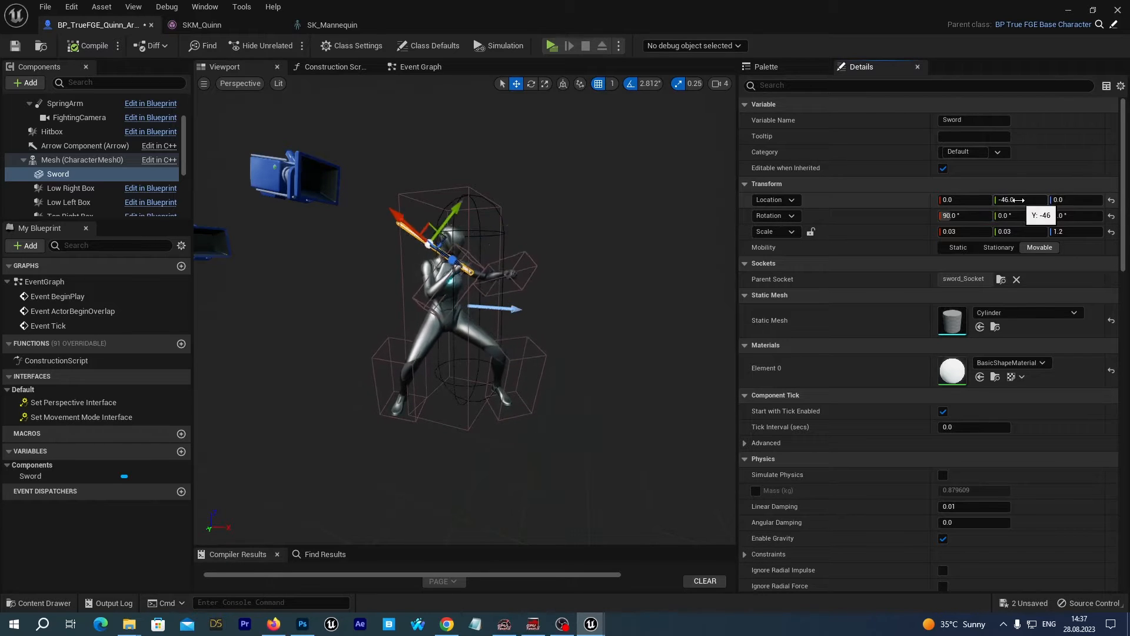
- Set the Sword component's Y location to -46, check its placement in the hand, and save the blueprint
double_click(1020, 201)
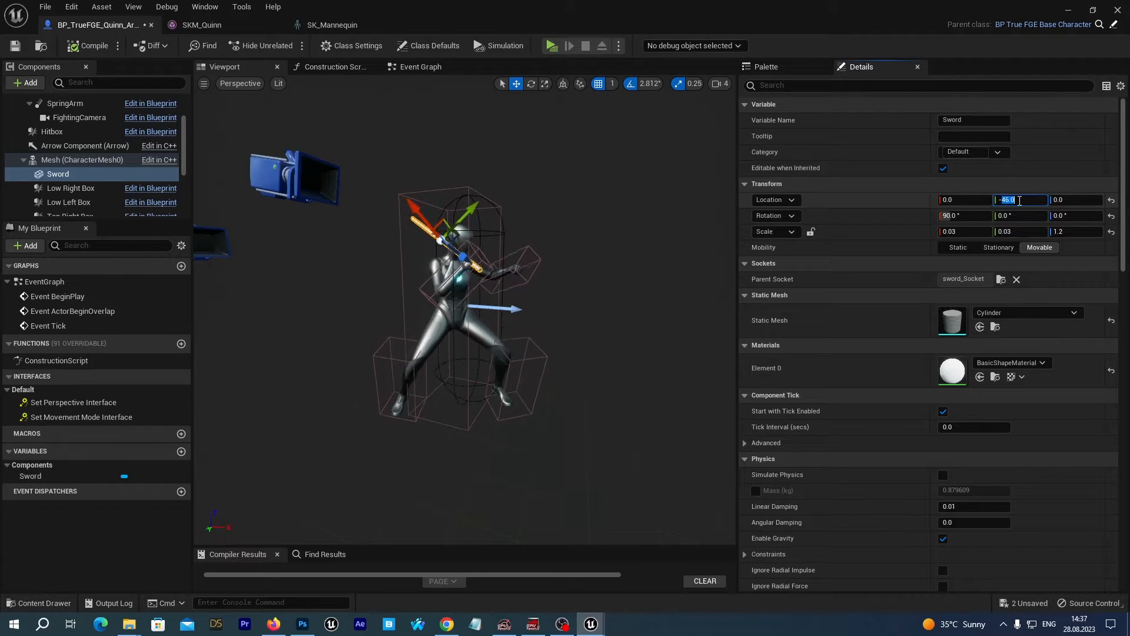
click(627, 339)
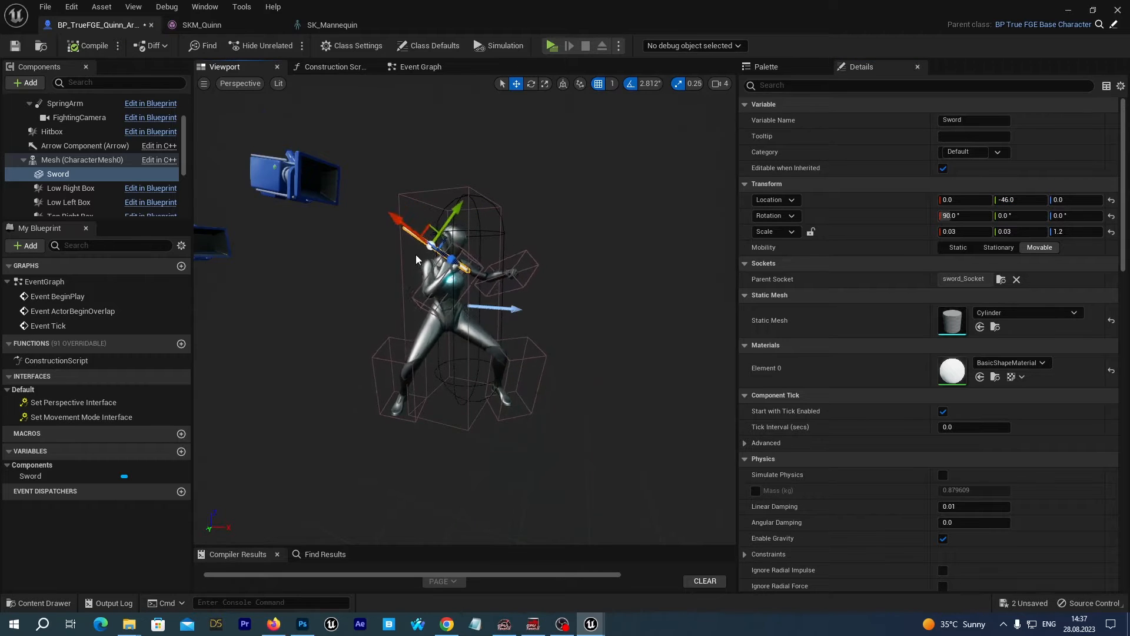
alt+drag(416, 255, 420, 255)
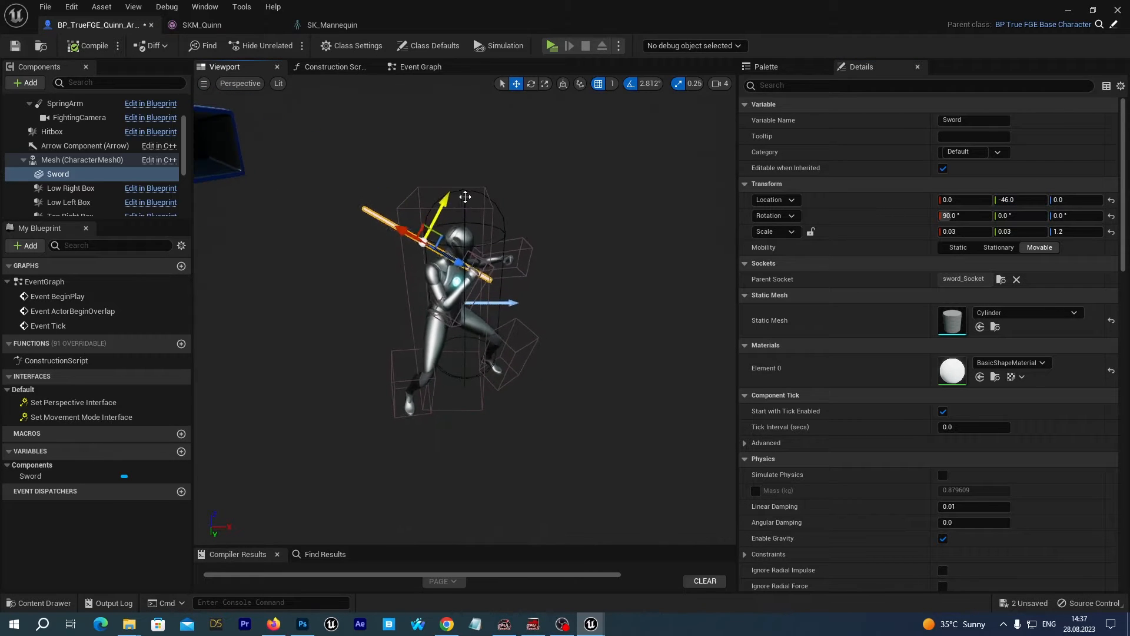
mouse_move(625, 355)
alt+mouse_down()
mouse_move(596, 362)
mouse_move(626, 353)
alt+mouse_up()
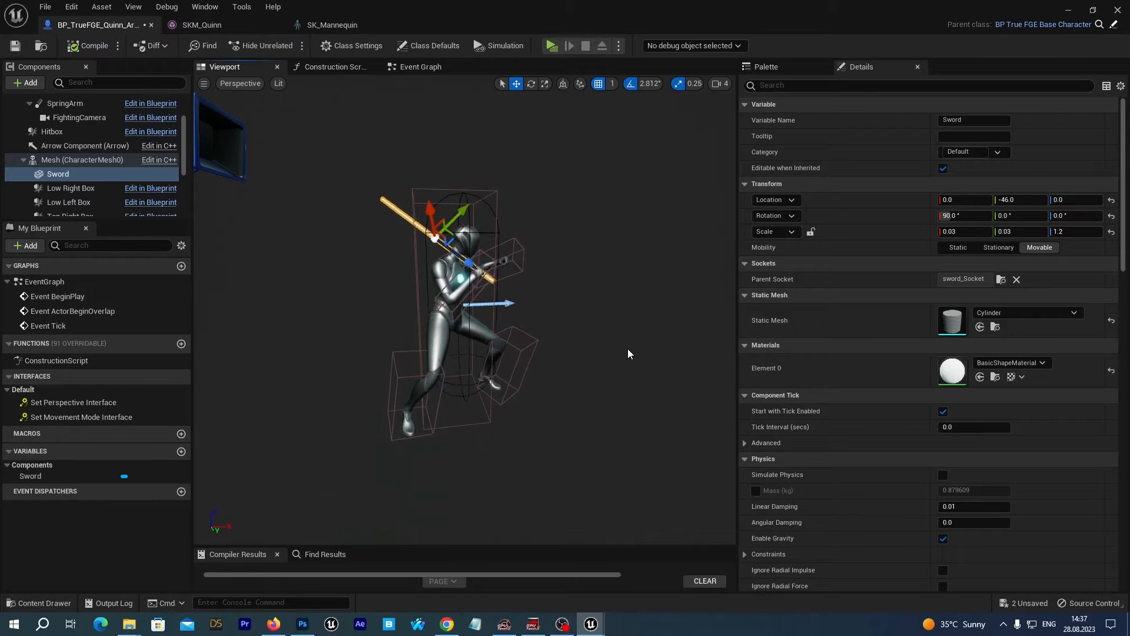
click(15, 45)
- Play-test HumanVsAiExampleMap to check the sword in Quinn_Armed's hand, and end the preview
click(1070, 10)
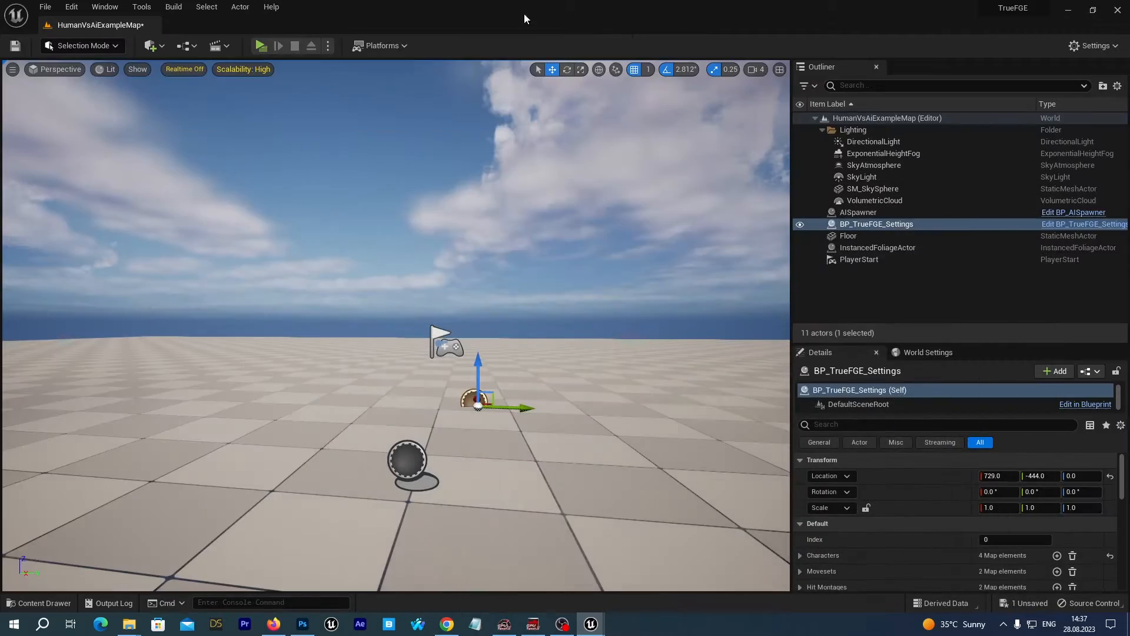
click(261, 45)
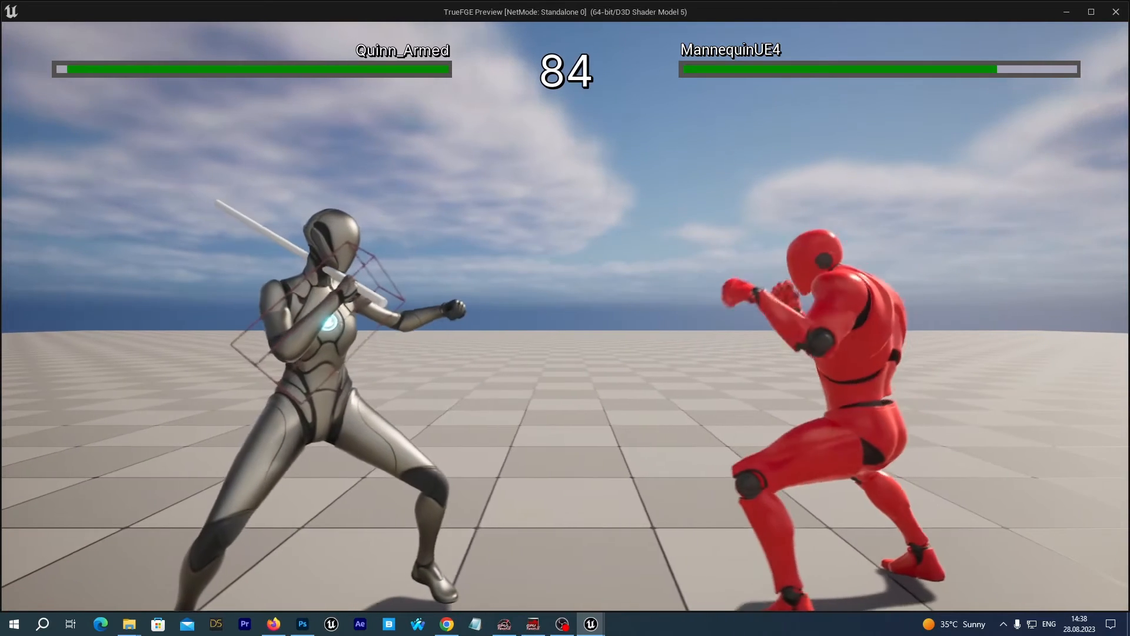
key(Escape)
- Save all unsaved content, including HumanVsAiExampleMap
click(39, 603)
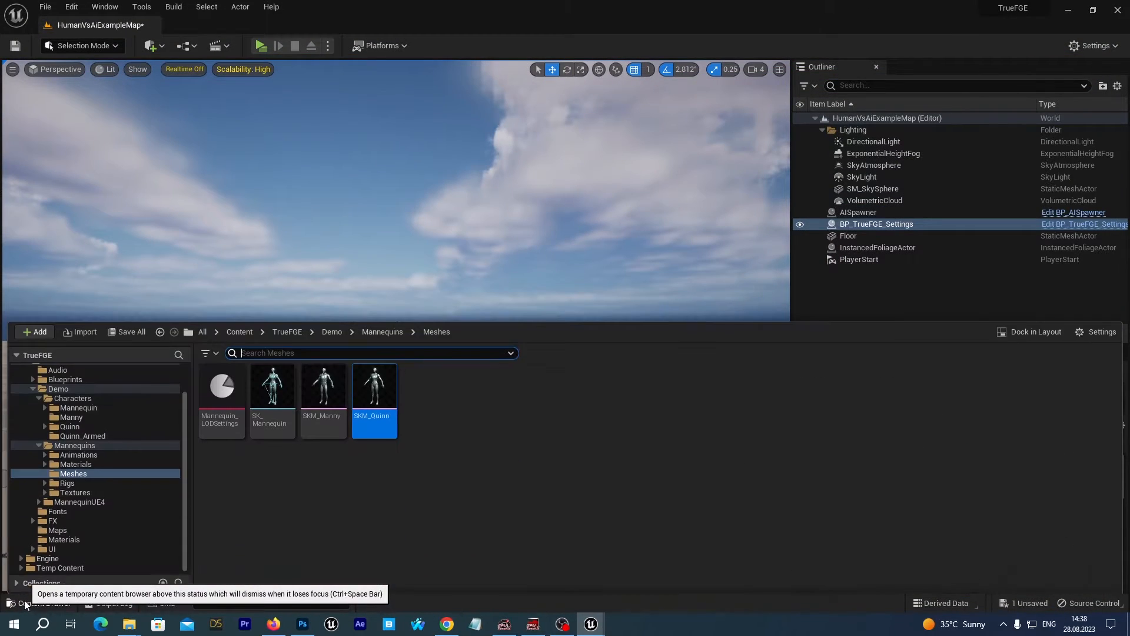
click(121, 333)
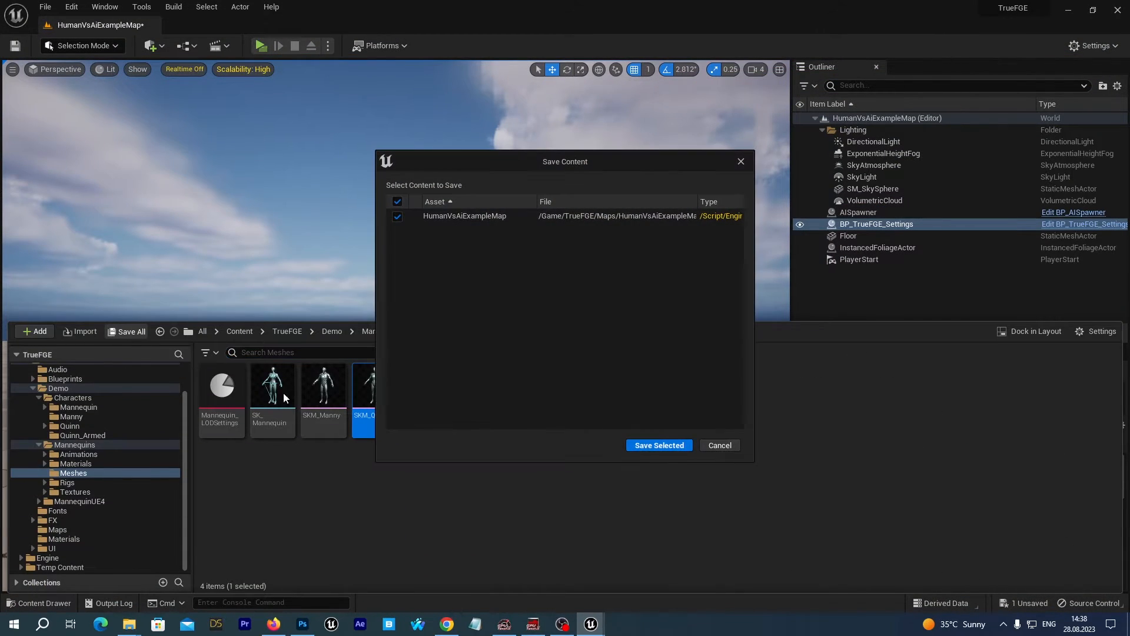
click(659, 445)
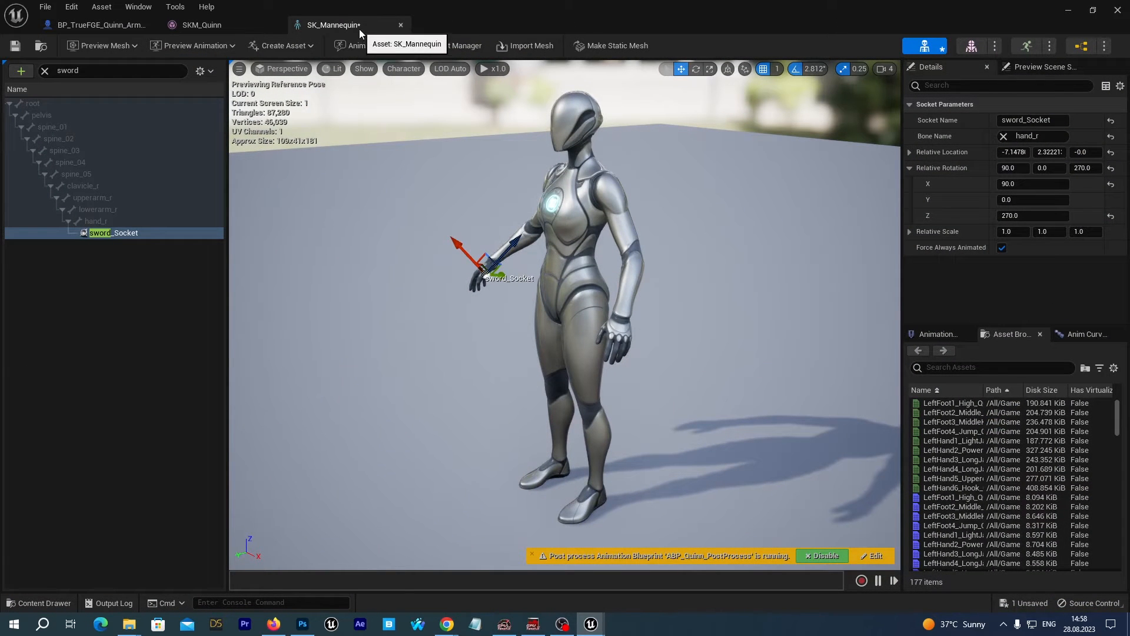
- In the SK_Mannequin skeleton, clear the tree filter, add a socket to the spine_01 bone, and select the new socket
click(44, 71)
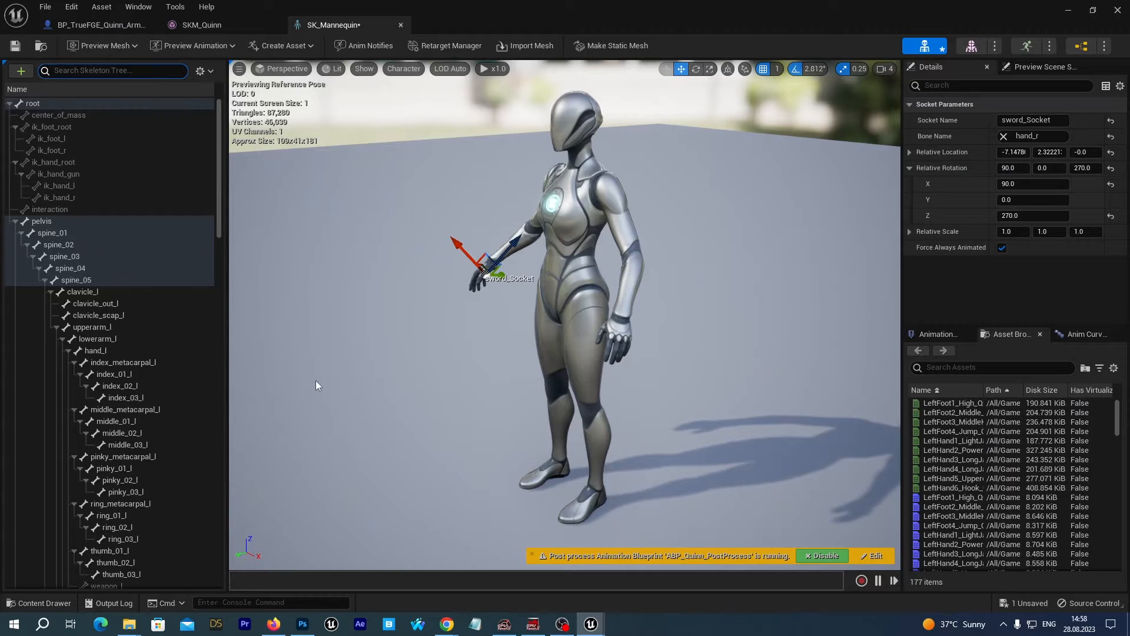
alt+drag(349, 384, 466, 384)
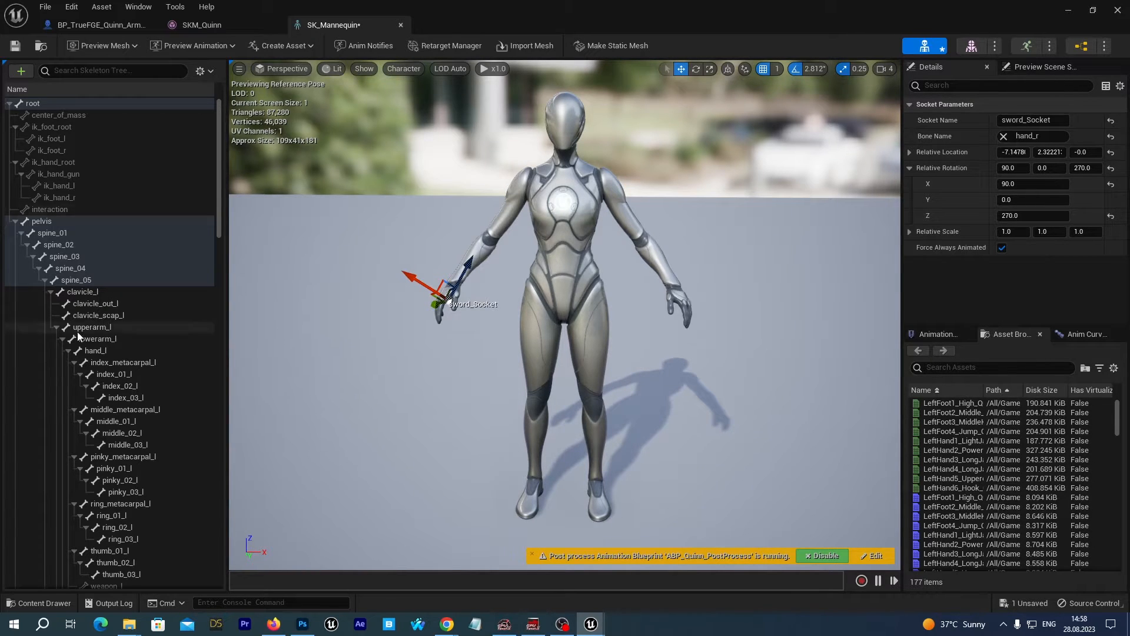
click(42, 236)
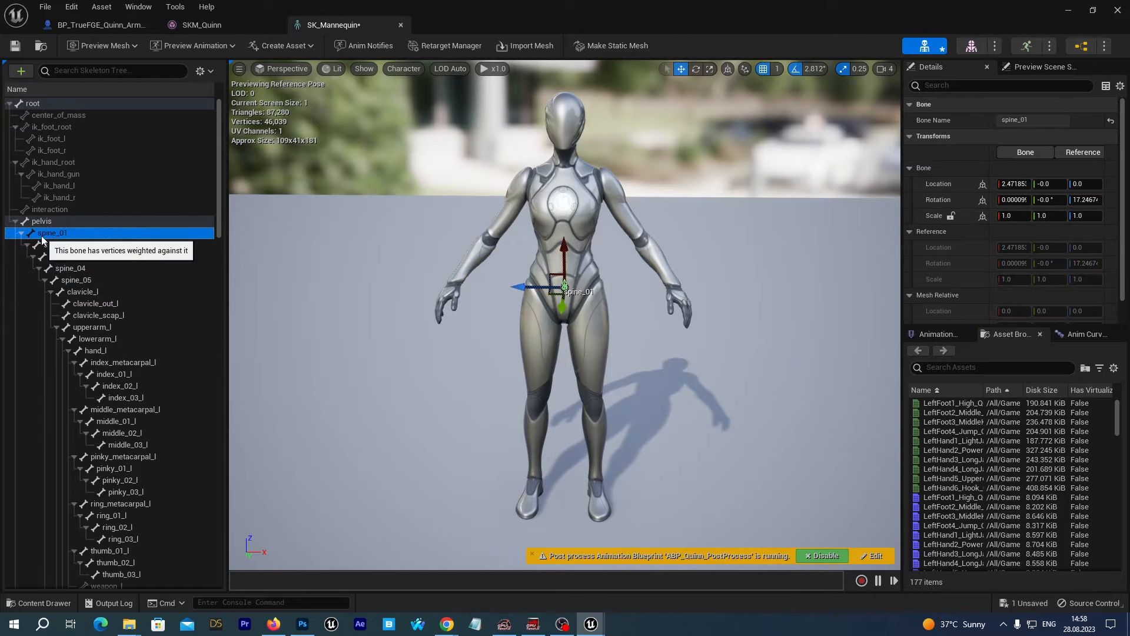
key(Up)
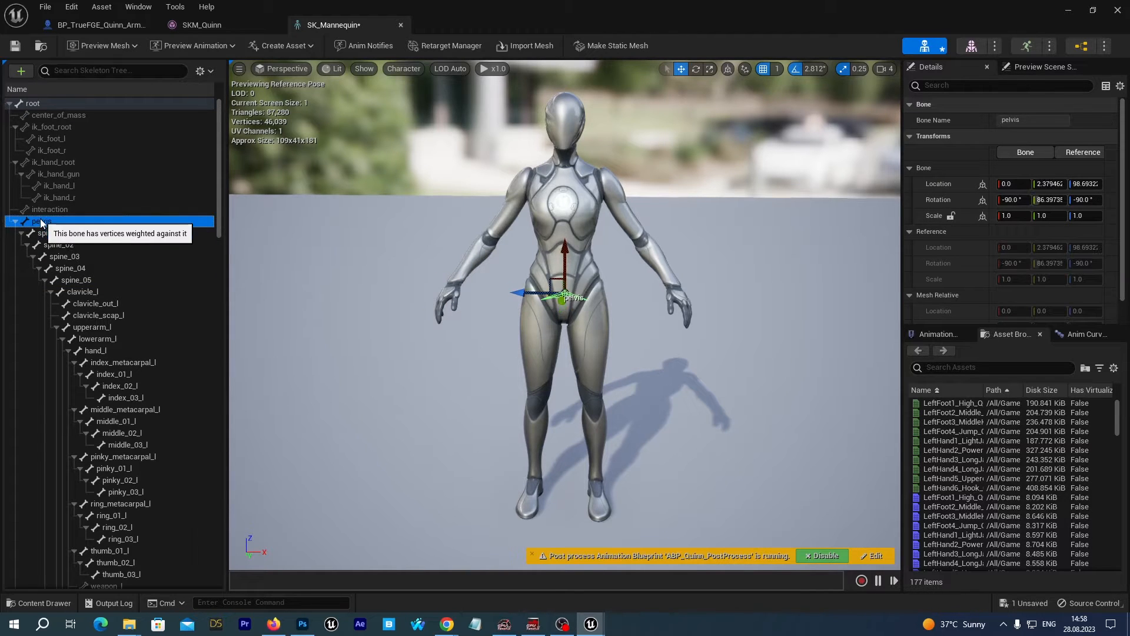
key(Down)
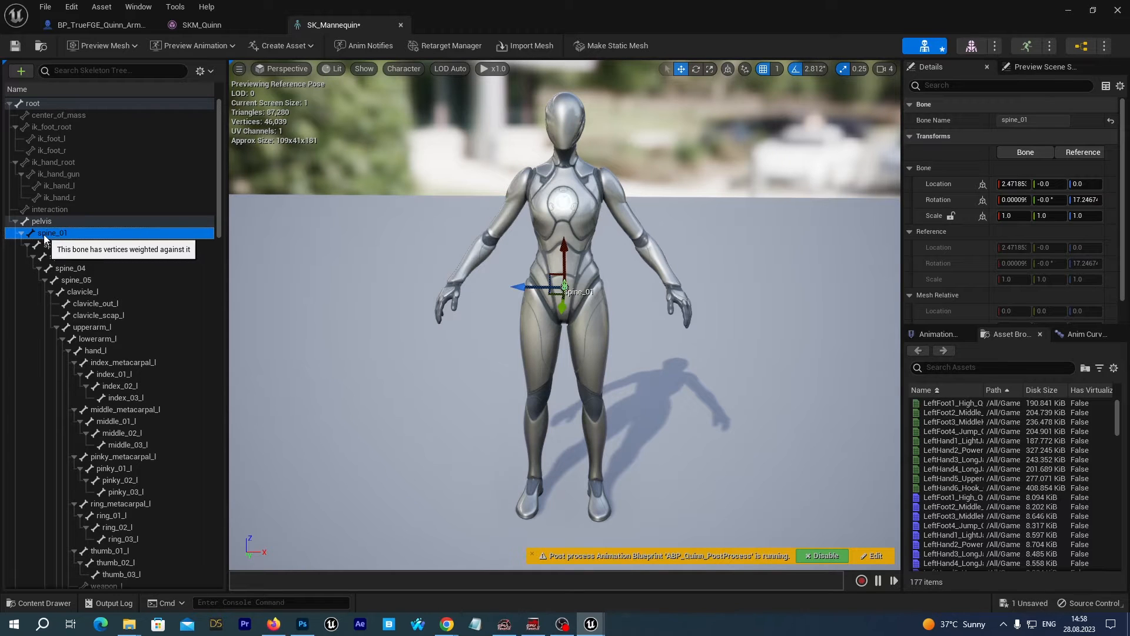
right_click(43, 234)
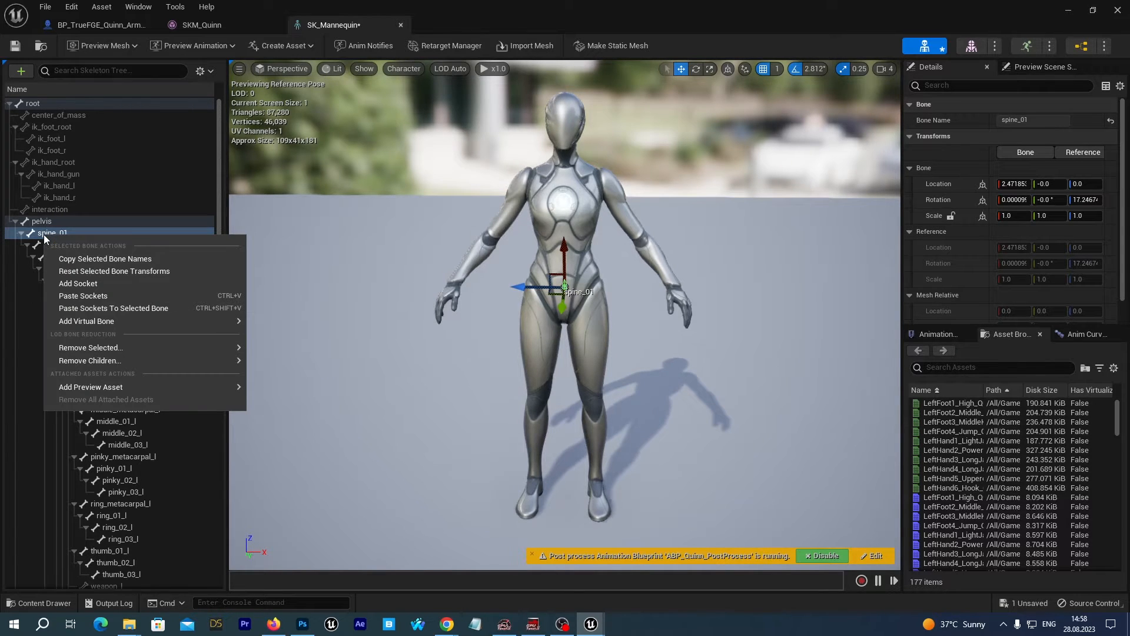
click(78, 285)
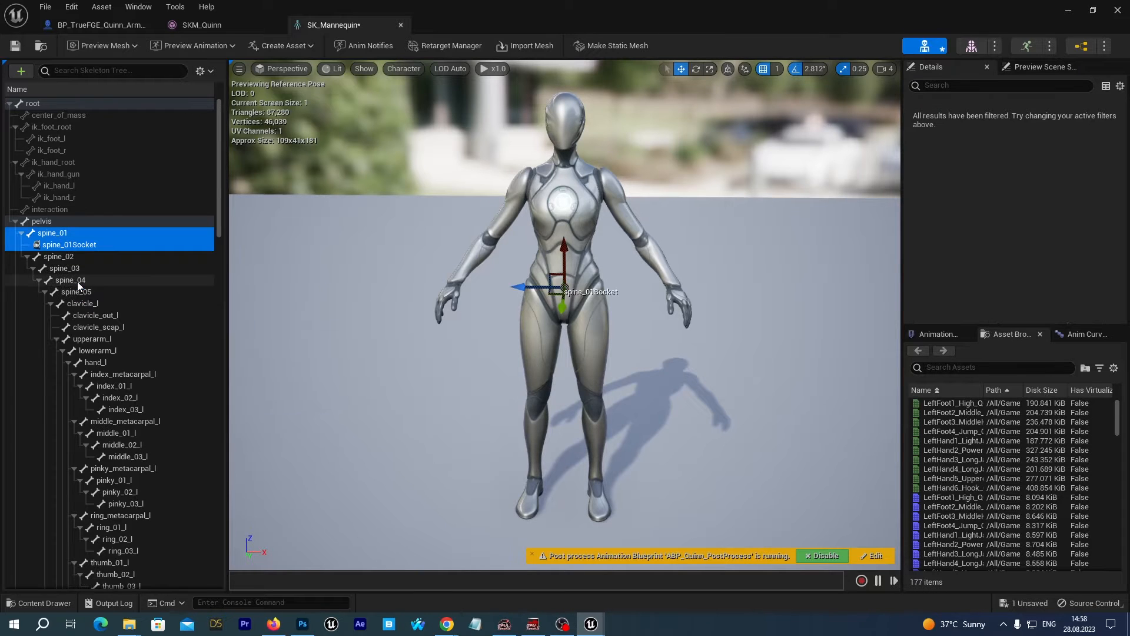
click(69, 246)
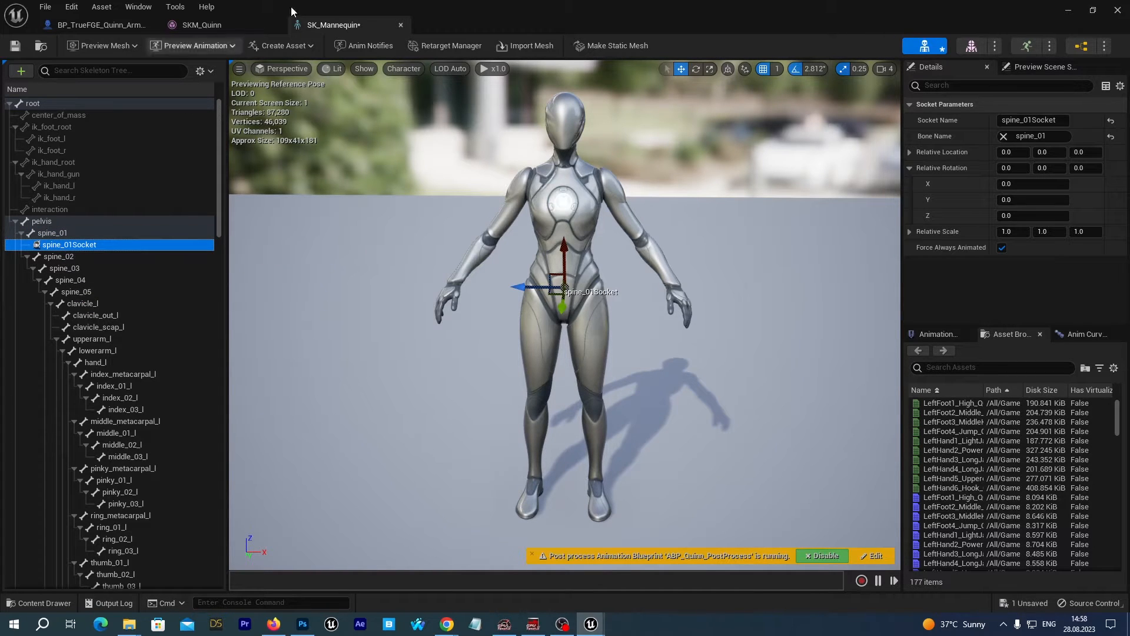
- Rename the spine_01 socket to sword_Unarmed_Socket
click(1048, 120)
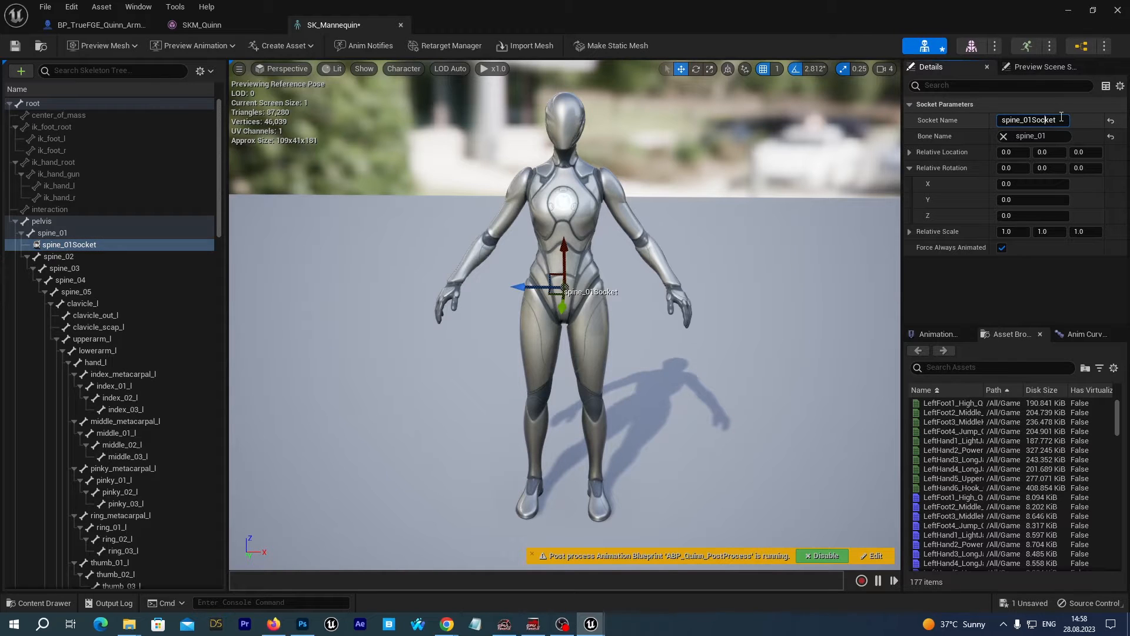
drag(1062, 120, 991, 104)
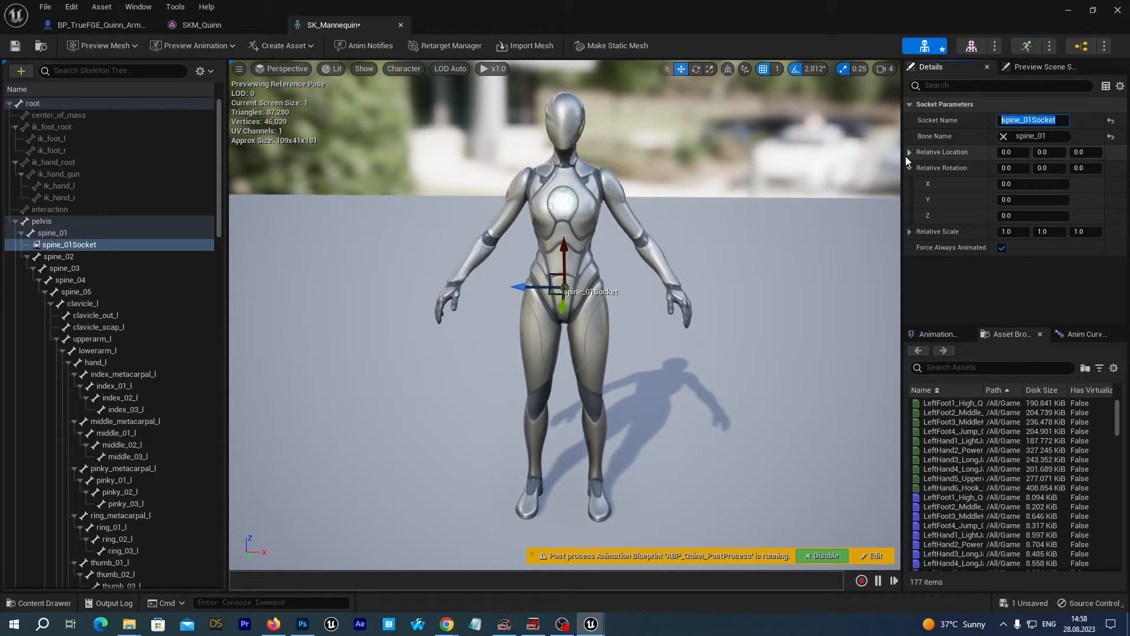
text(sword_Unarmed_Socket)
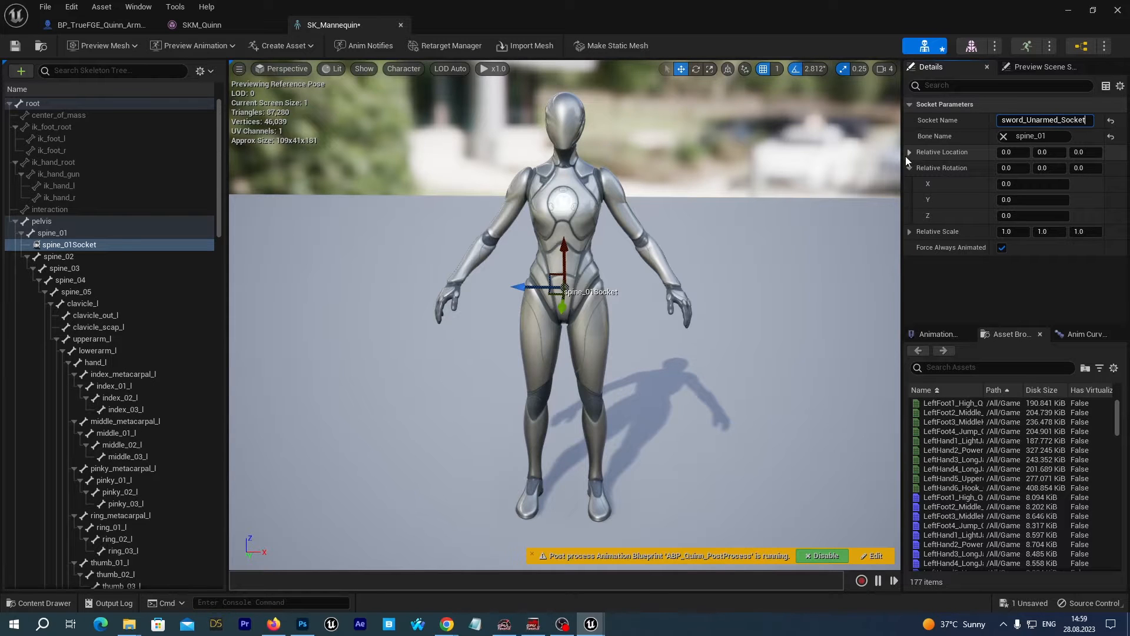
- Move sword_Unarmed_Socket beside the hip to a relative Z of about -21.1 and set its rotation to X 90 and Z 270
mouse_move(564, 288)
mouse_down()
mouse_move(612, 289)
mouse_move(567, 293)
mouse_up()
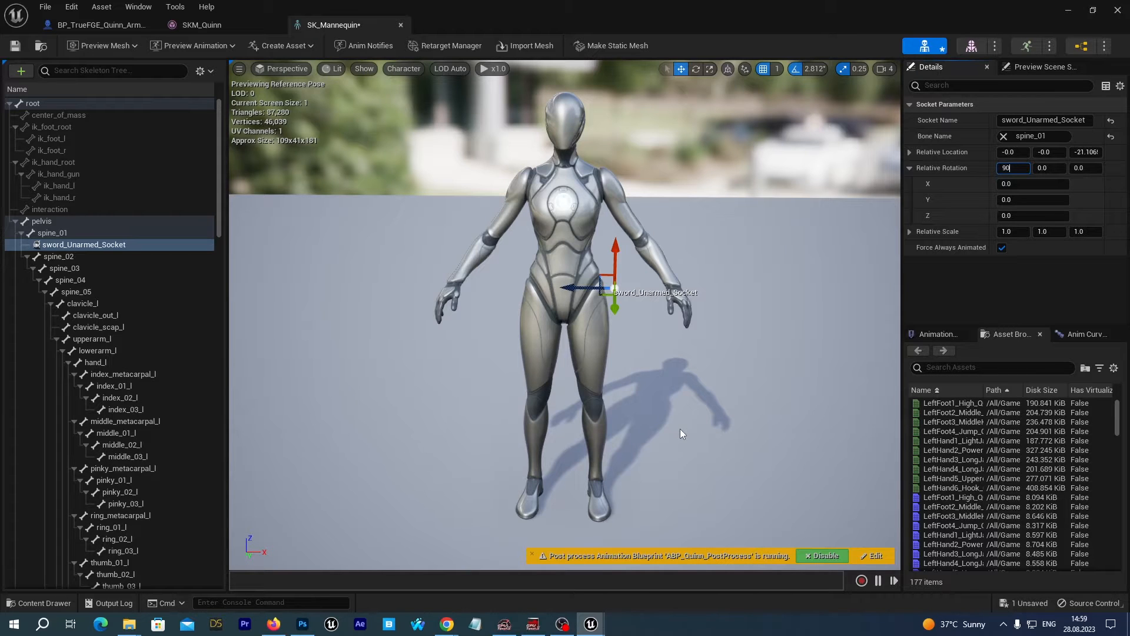
key(Tab)
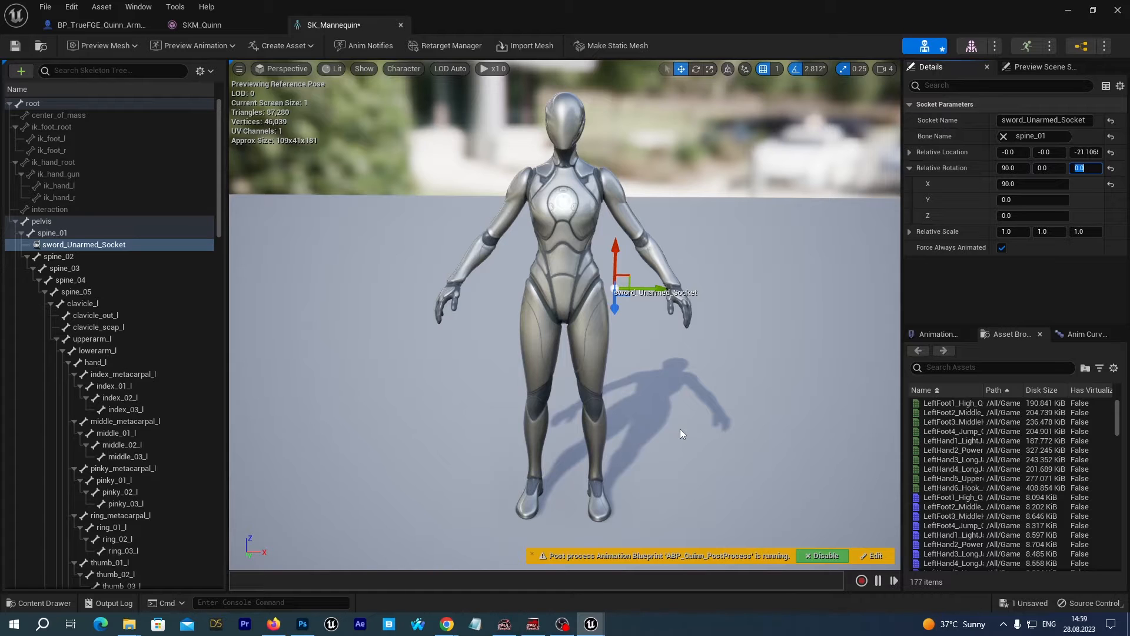
text(270)
key(Return)
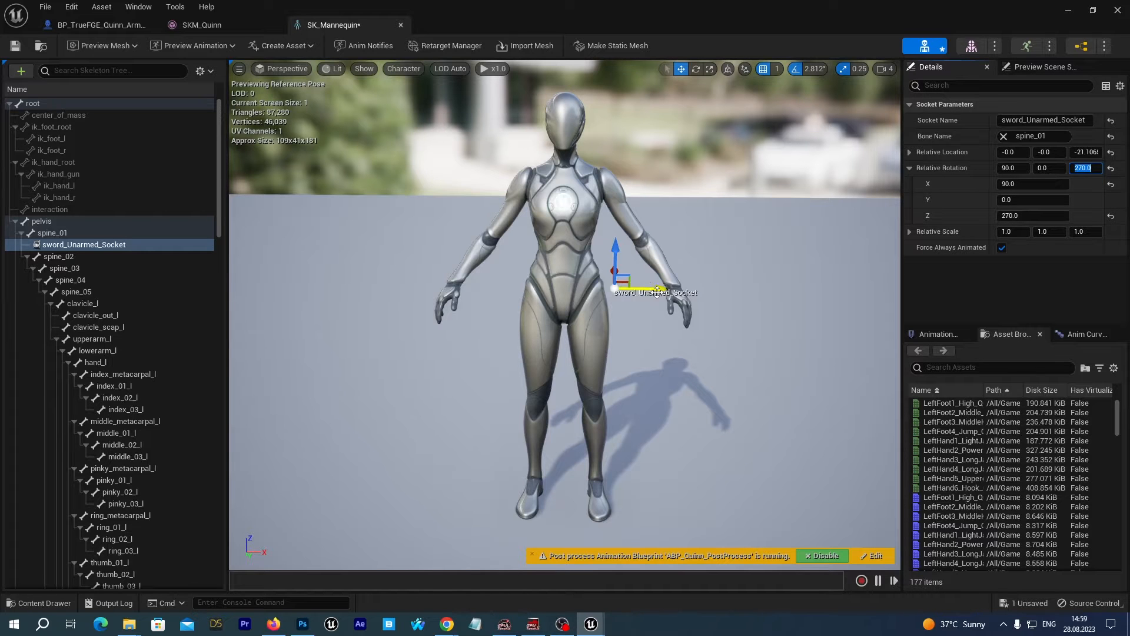
- Move the socket closer to the hip at a relative Z of about -18.9, tilt it to about -109.7° in Z, and save the skeleton
drag(657, 293, 652, 293)
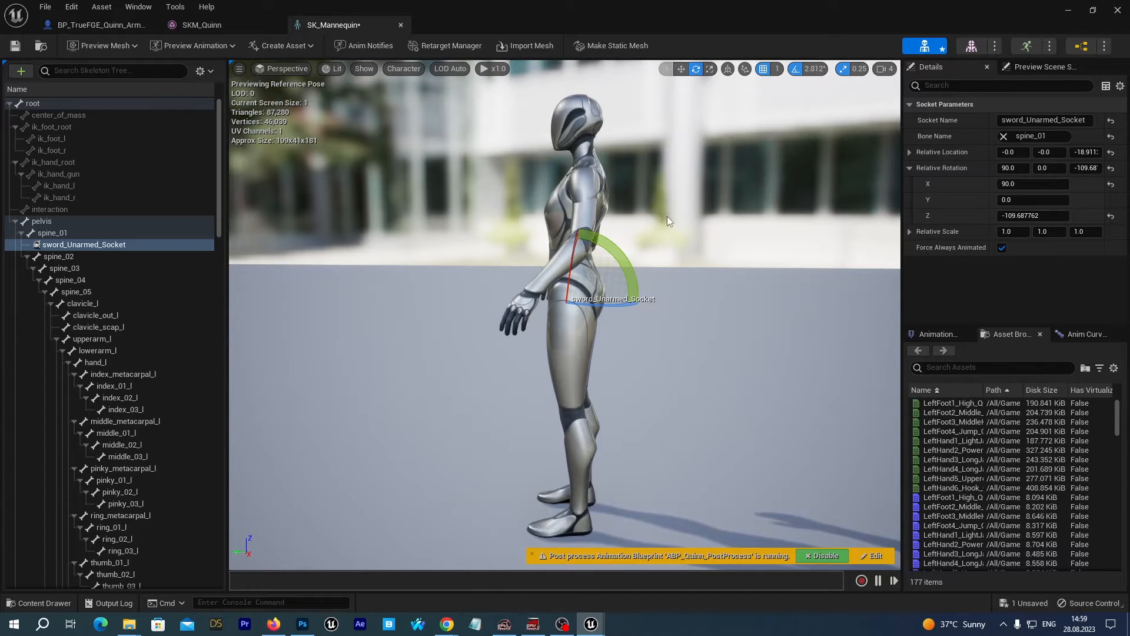
alt+drag(667, 217, 863, 261)
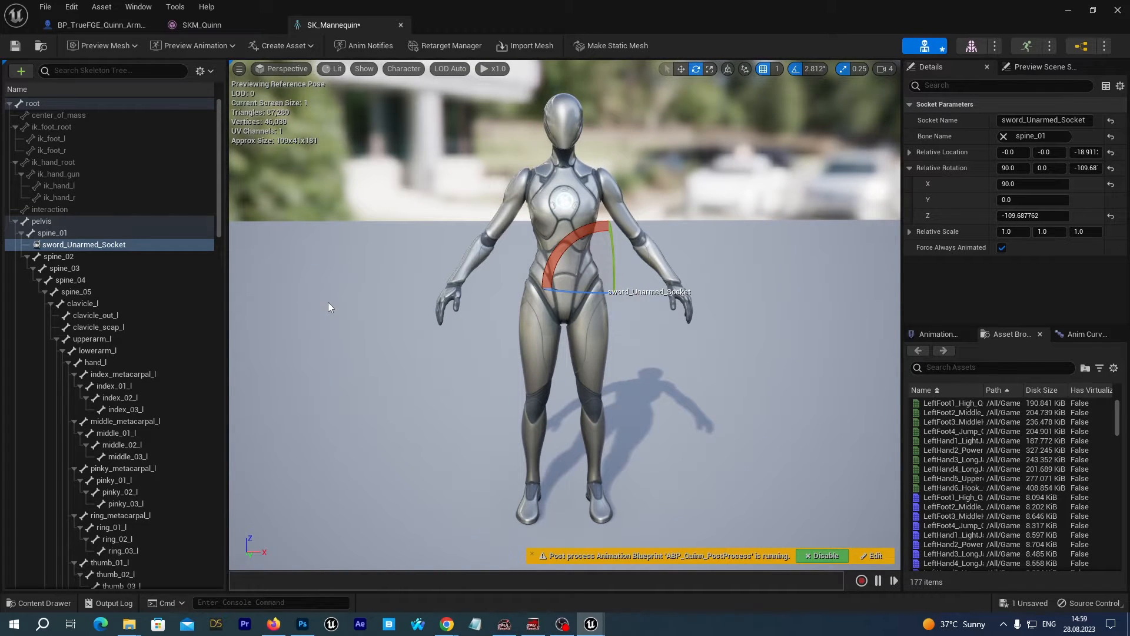
alt+drag(327, 302, 866, 308)
alt+drag(706, 308, 239, 351)
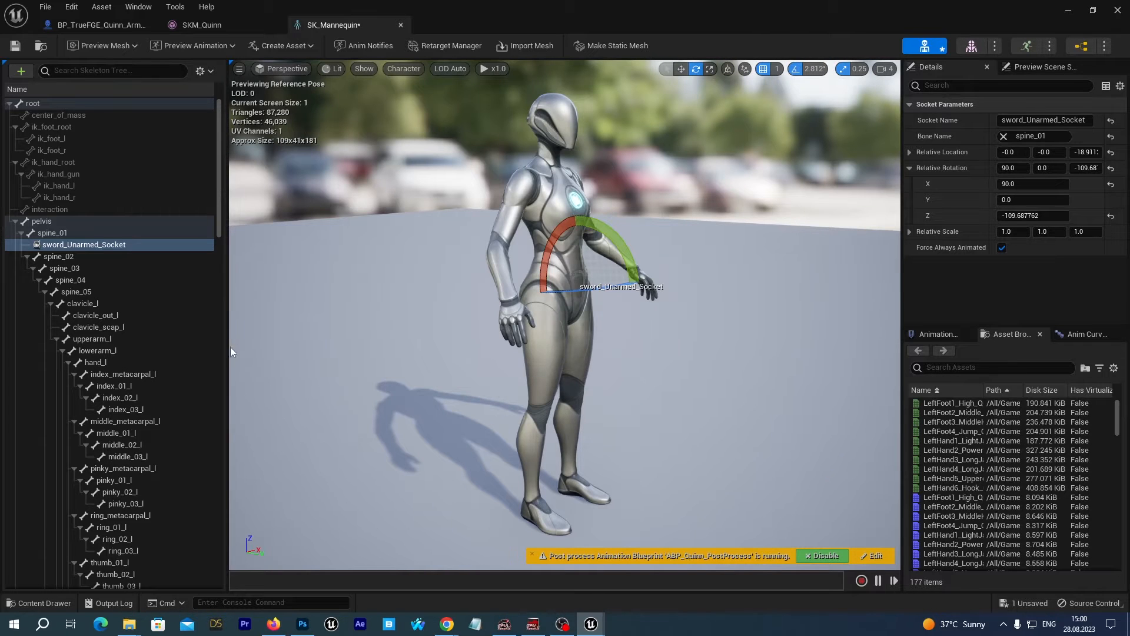
click(15, 45)
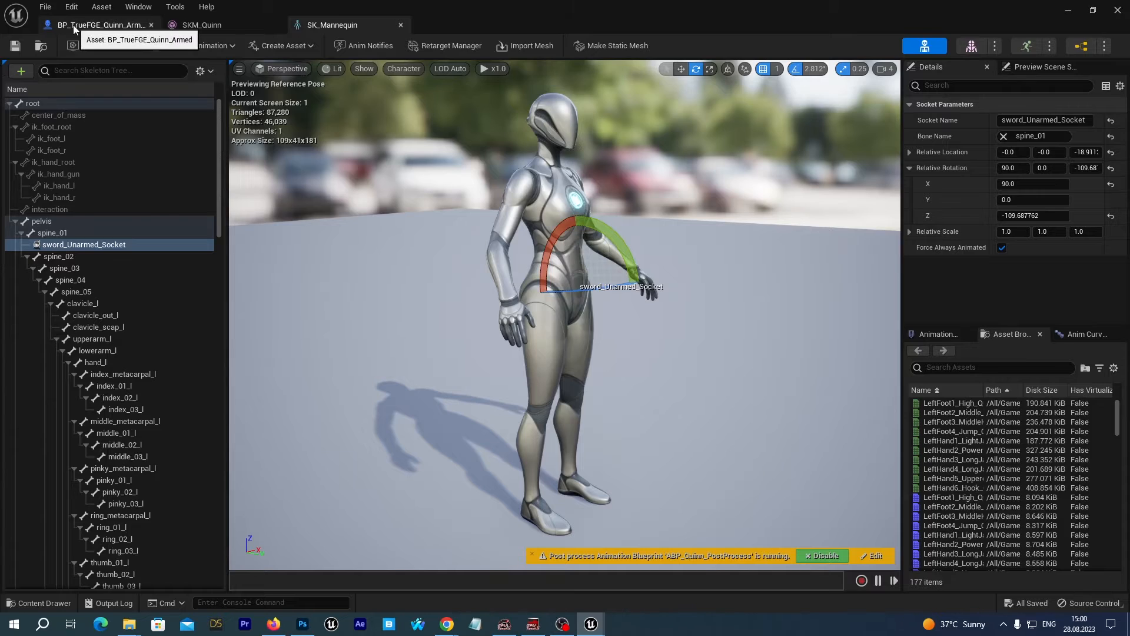
- Select the Sword component in BP_TrueFGE_Quinn_Armed and note "Sword Position Armed Y Axis -42" in a Notepad file
click(97, 25)
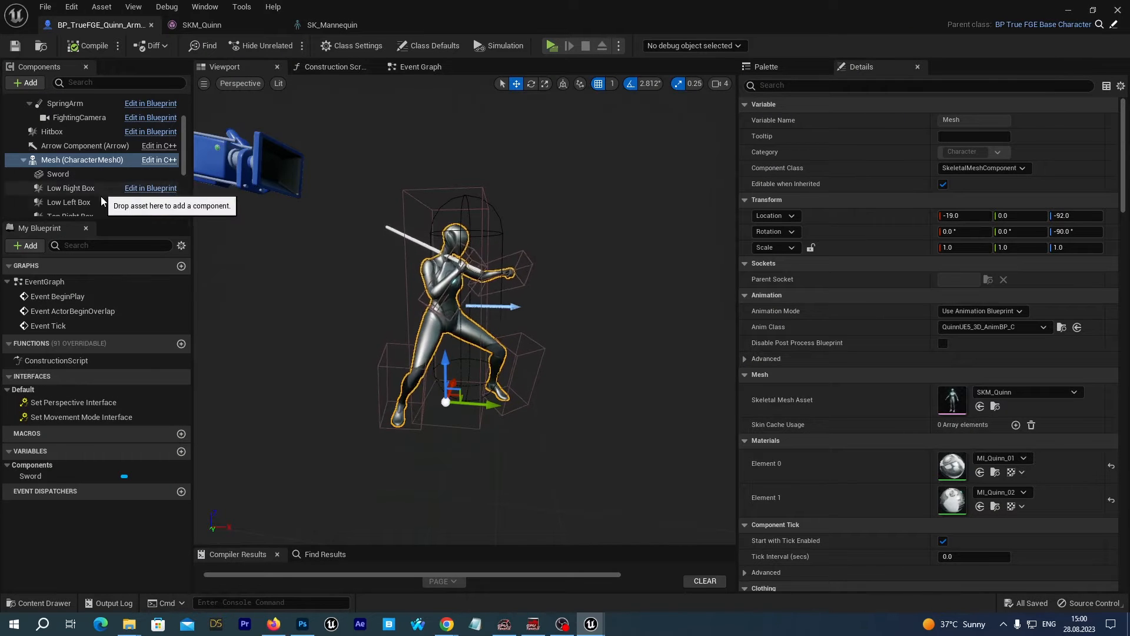
click(52, 175)
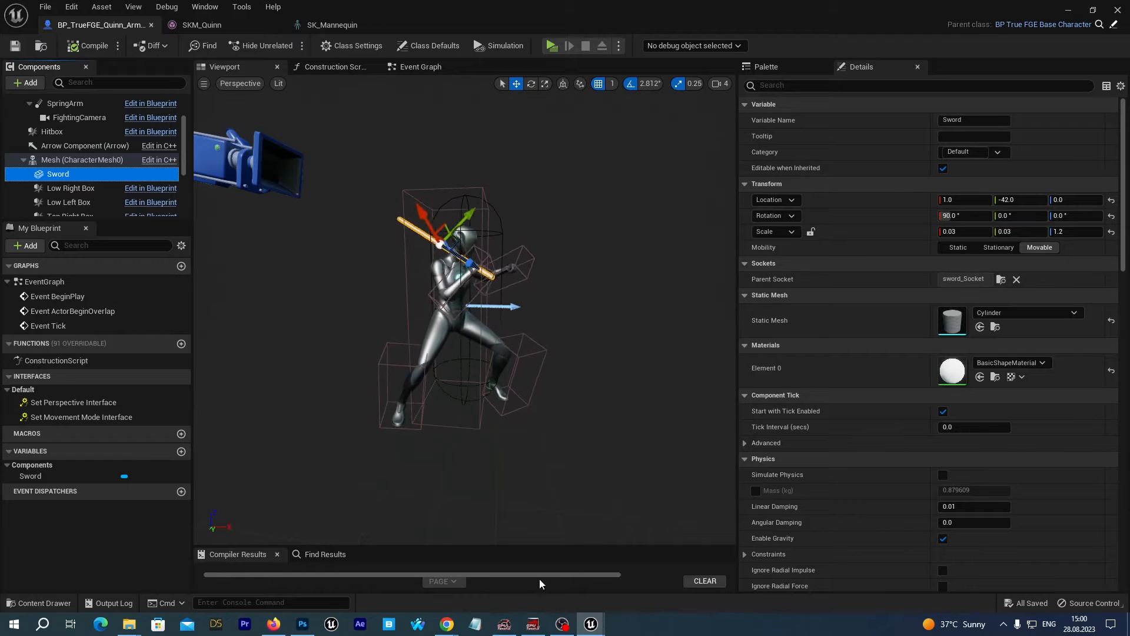
click(475, 624)
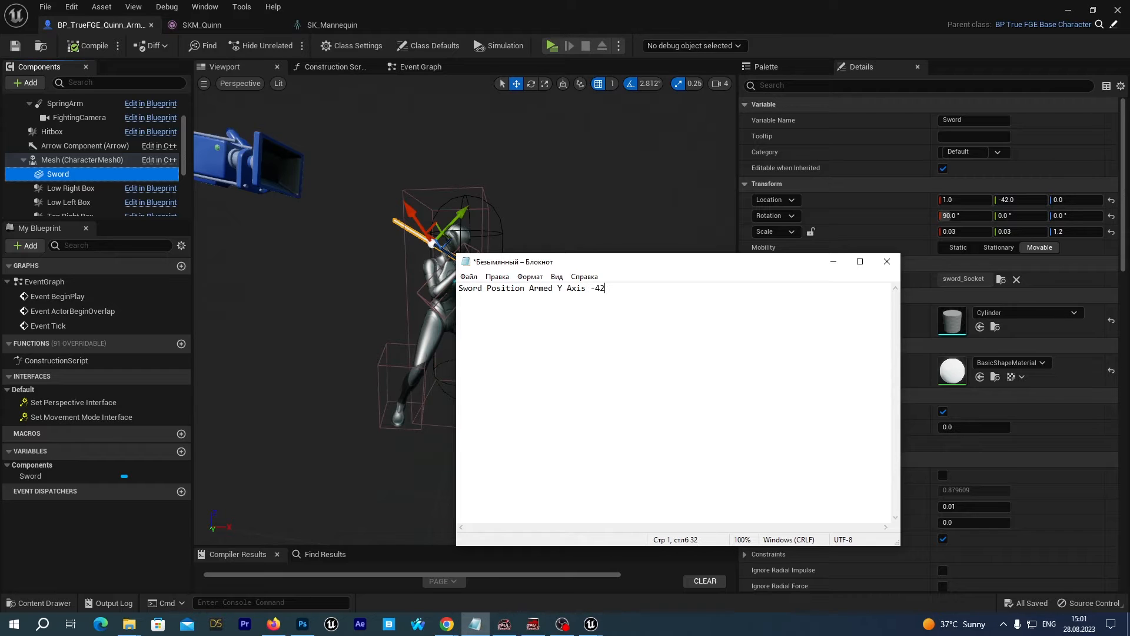
click(842, 264)
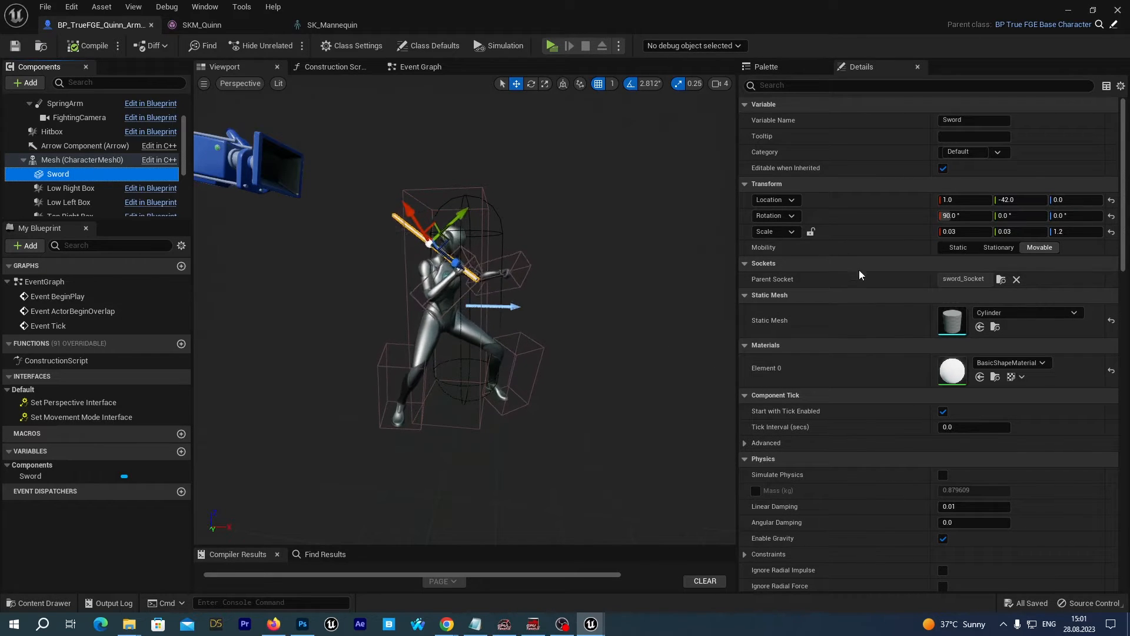
- Change the Sword's parent socket to sword_Unarmed_Socket and rotate the sword to 50.625° in Z
click(1002, 279)
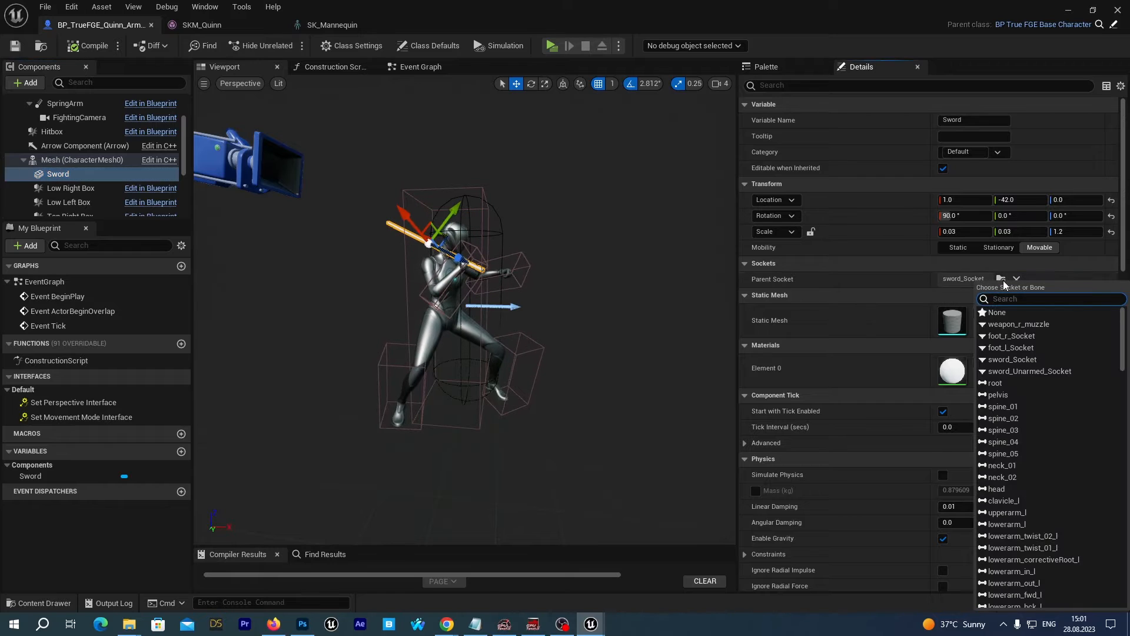
click(1000, 371)
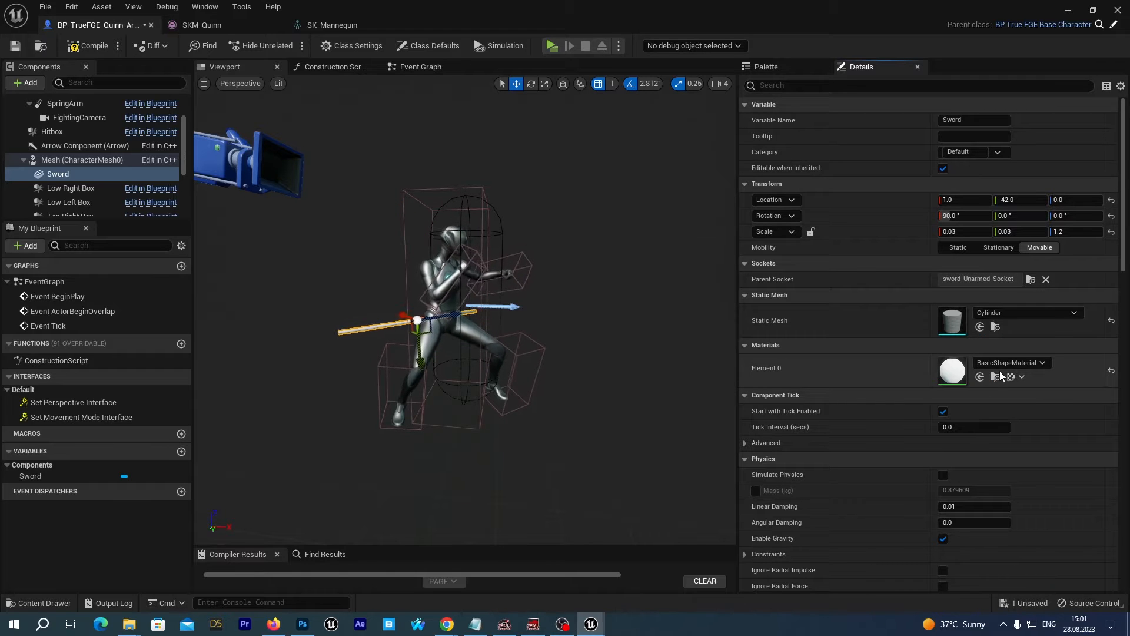
alt+drag(597, 303, 734, 312)
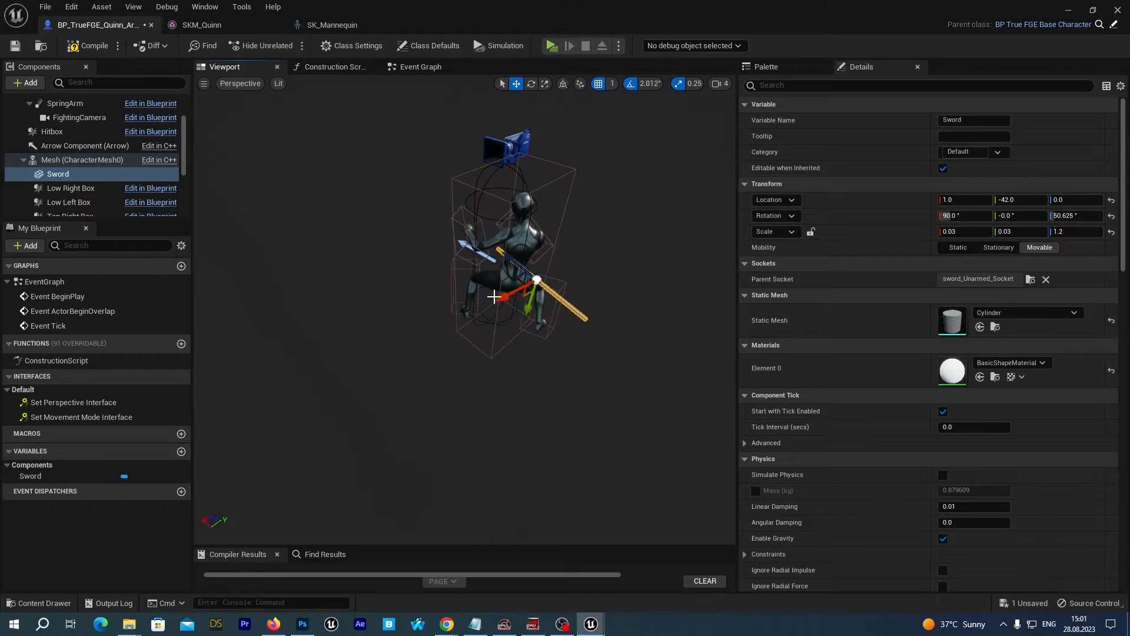
- Move the Sword against the character's hip, to a location of about X 26.9 and Y -23.1
right_drag(512, 293, 495, 293)
drag(512, 293, 485, 302)
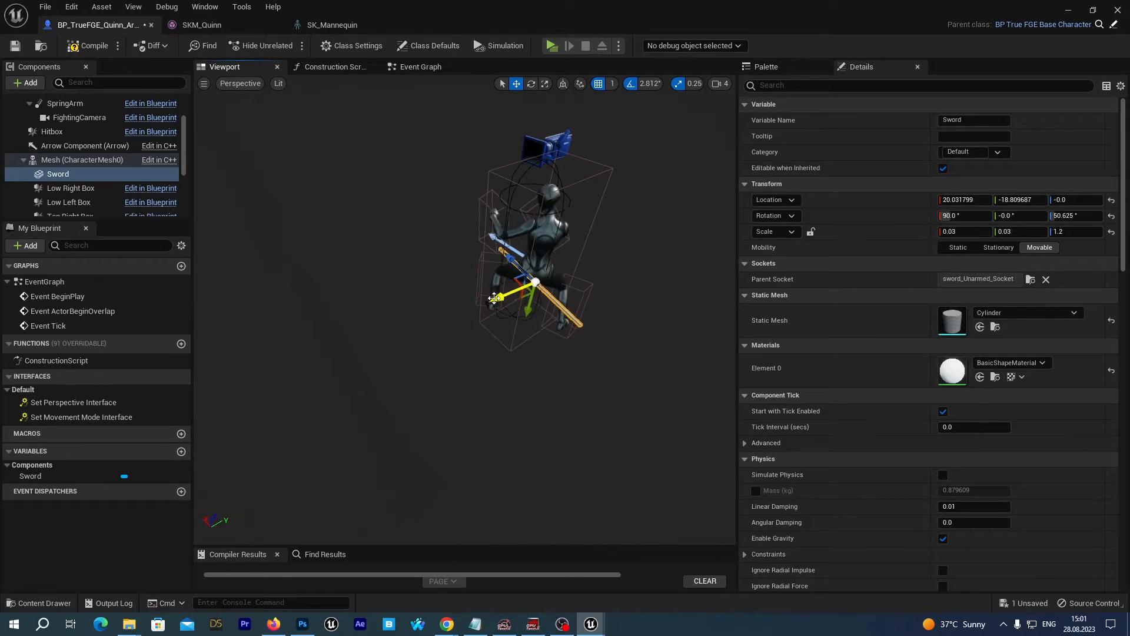
right_drag(486, 302, 413, 326)
drag(413, 325, 420, 328)
drag(413, 328, 416, 328)
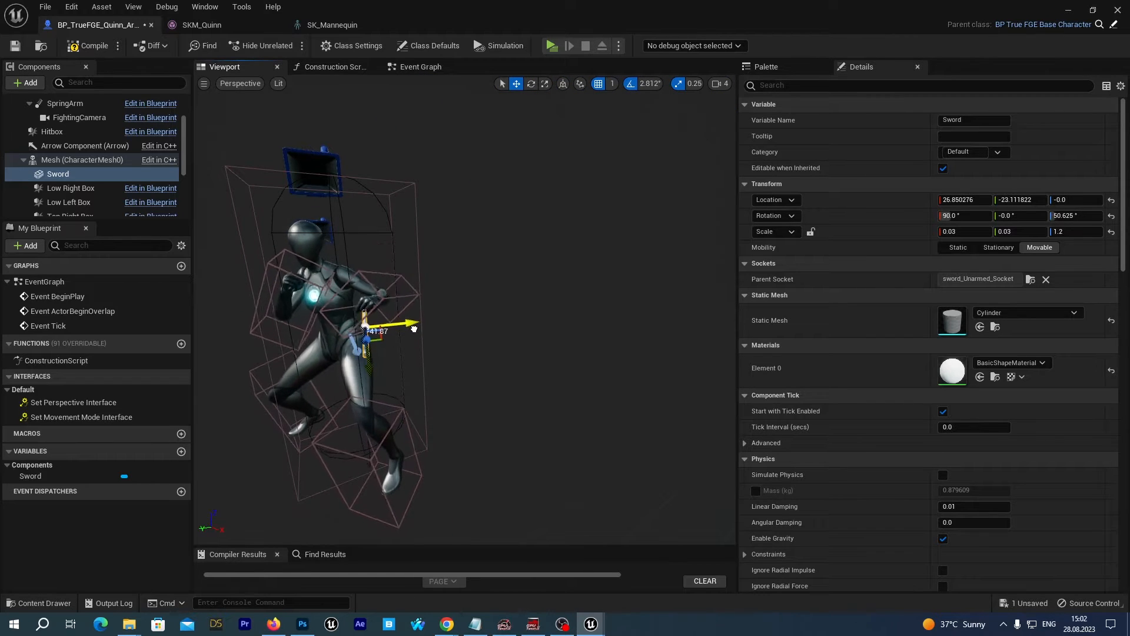
- Rotate the Sword to 78.75° in X so it tilts at the hip, and save the blueprint
right_drag(476, 312, 436, 282)
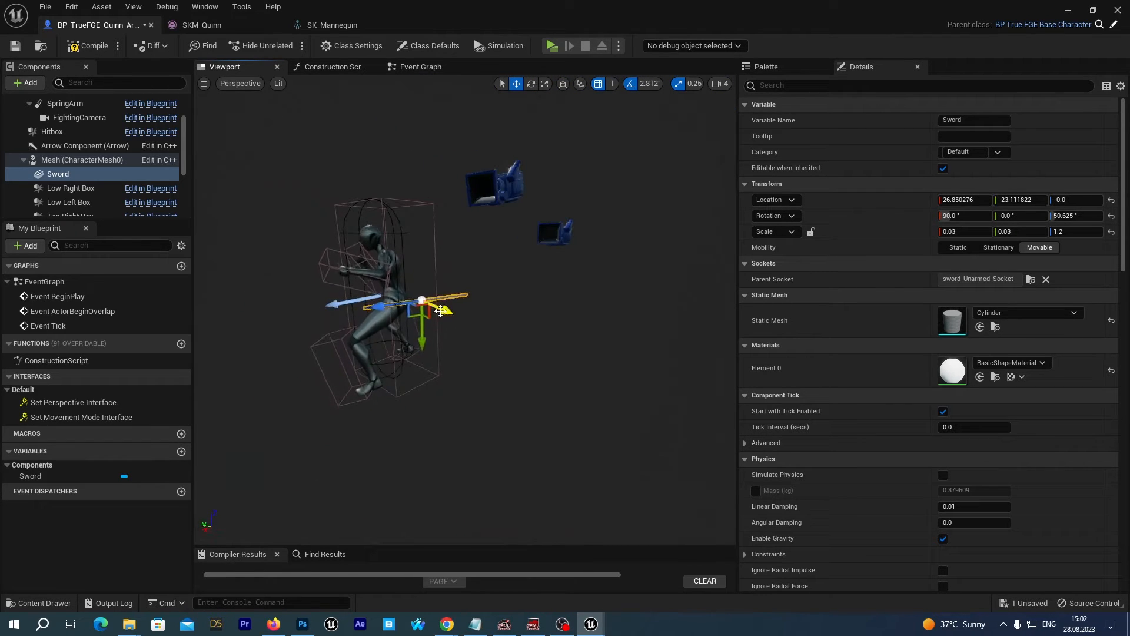
click(531, 83)
click(390, 244)
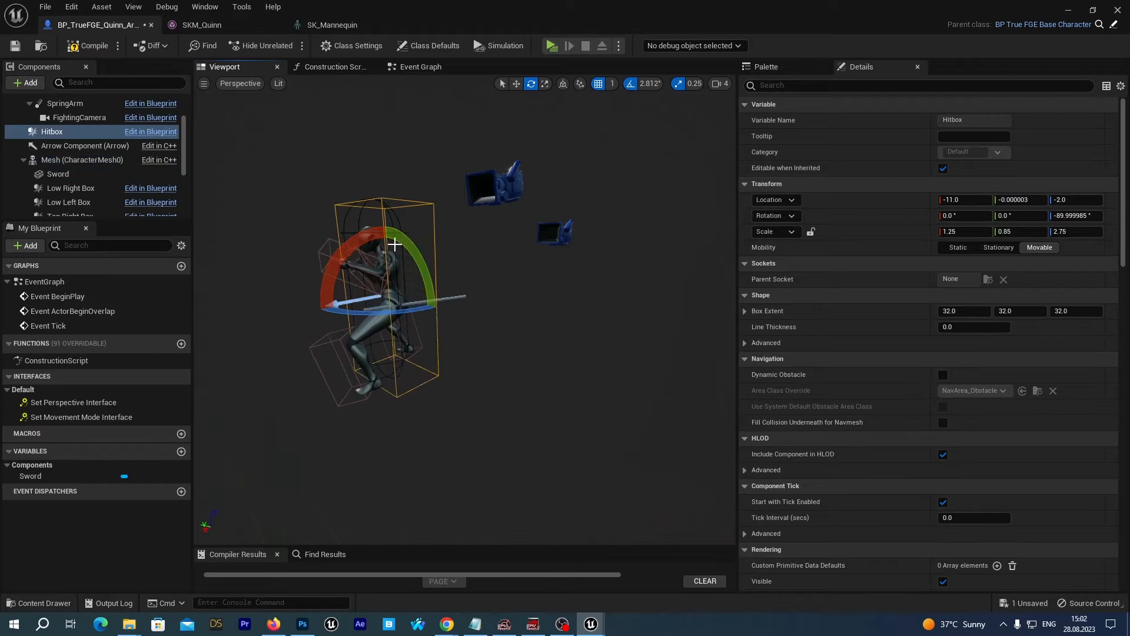
click(462, 296)
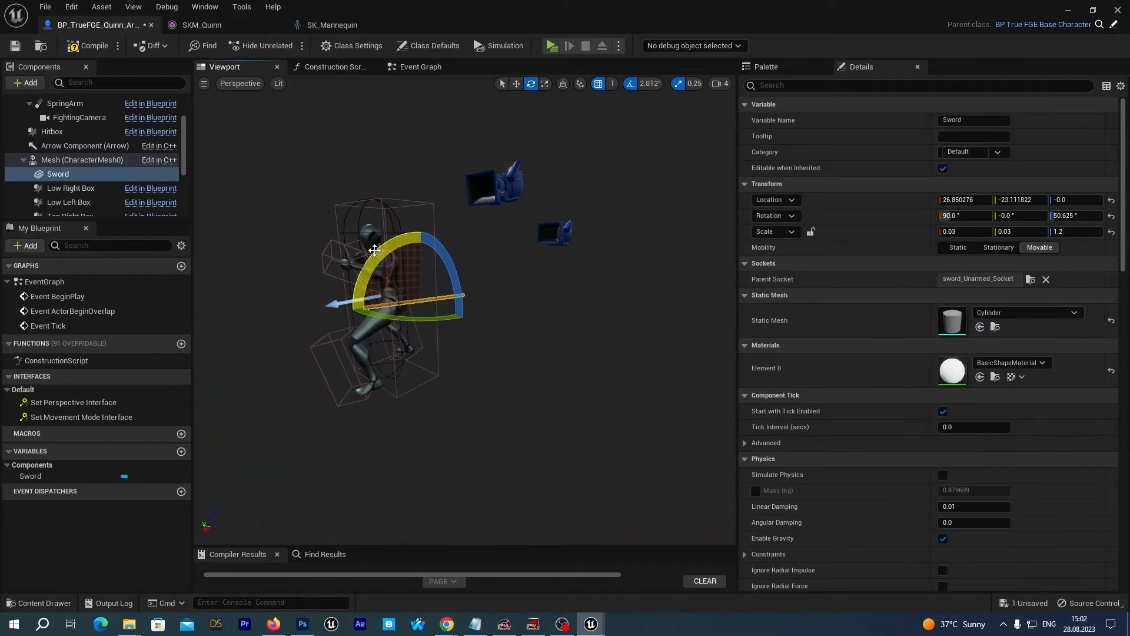
drag(376, 259, 370, 269)
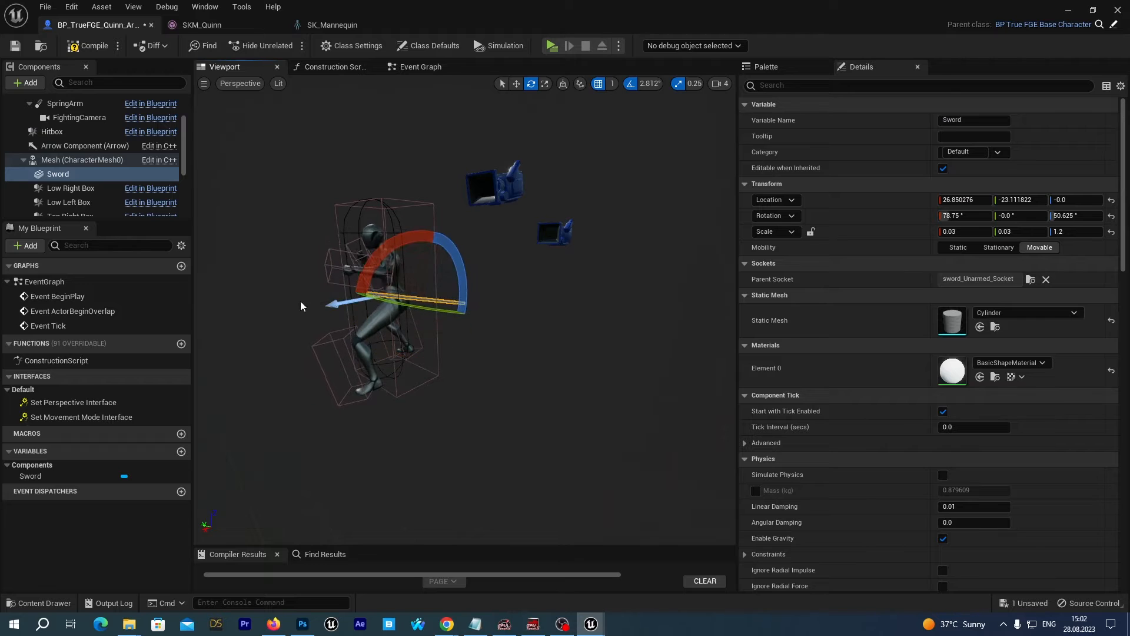
right_drag(249, 303, 386, 299)
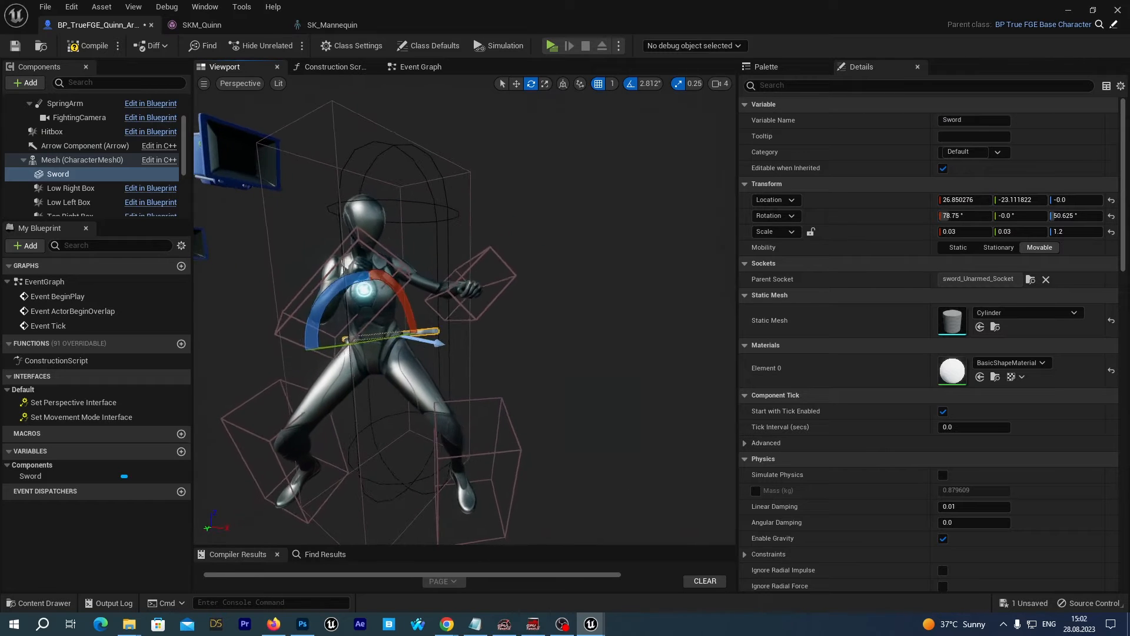
click(15, 51)
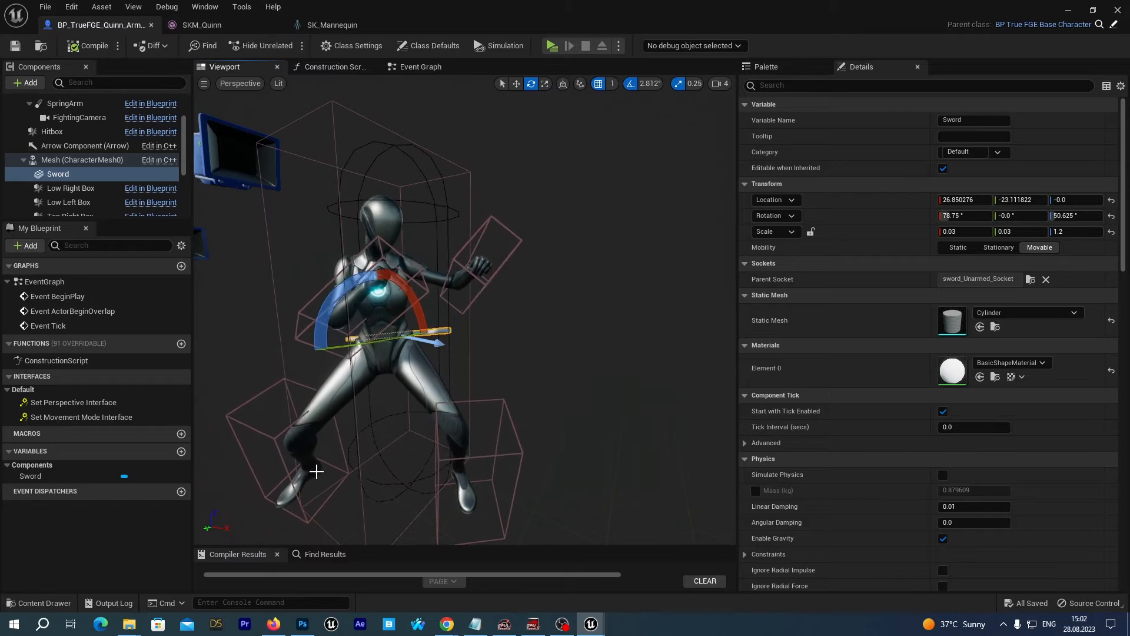
right_drag(326, 478, 483, 478)
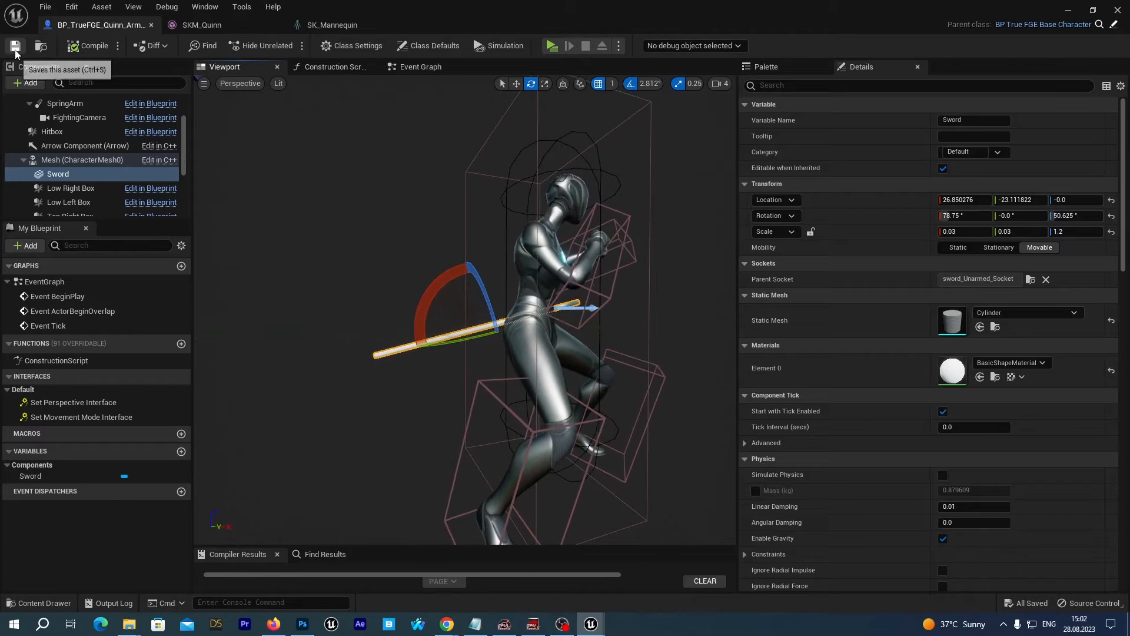
- Play-test HumanVsAiExampleMap to check the sheathed sword on Quinn_Armed's hip, and end the preview
click(1069, 10)
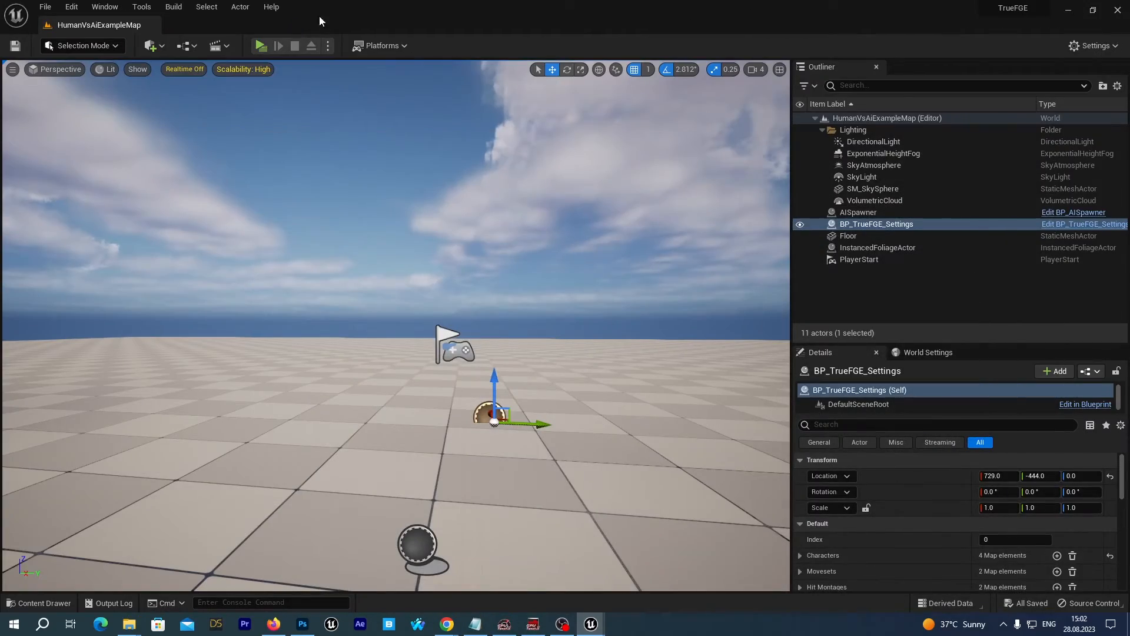
click(261, 45)
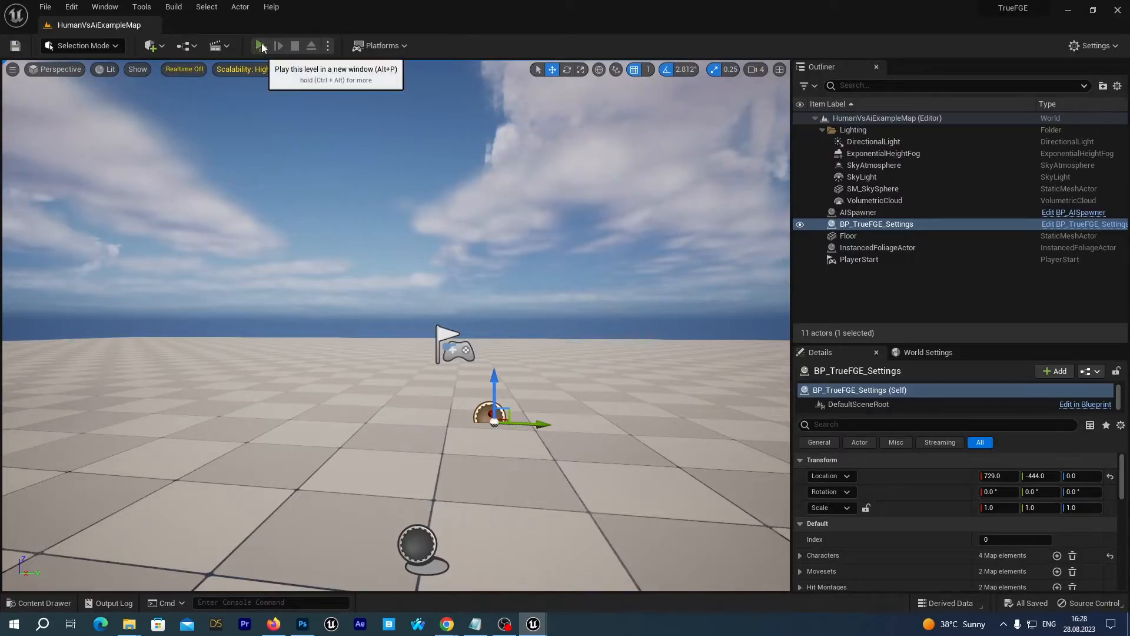
click(253, 43)
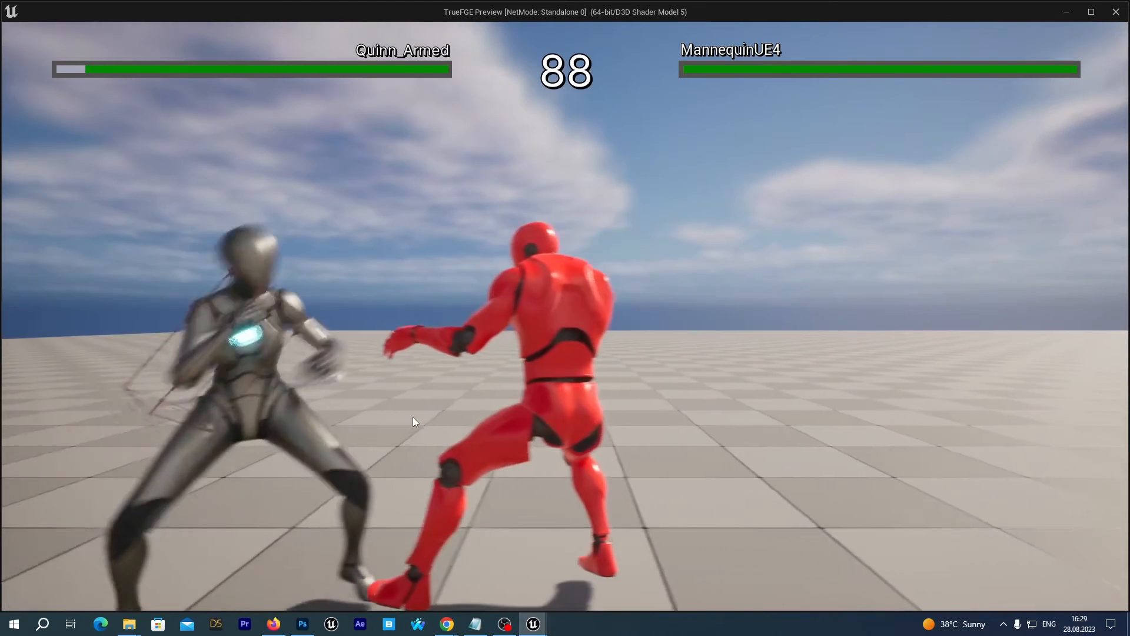
key(Escape)
- Reopen BP_TrueFGE_Quinn_Armed from the Quinn_Armed folder and select its Sword component
key(ctrl+space)
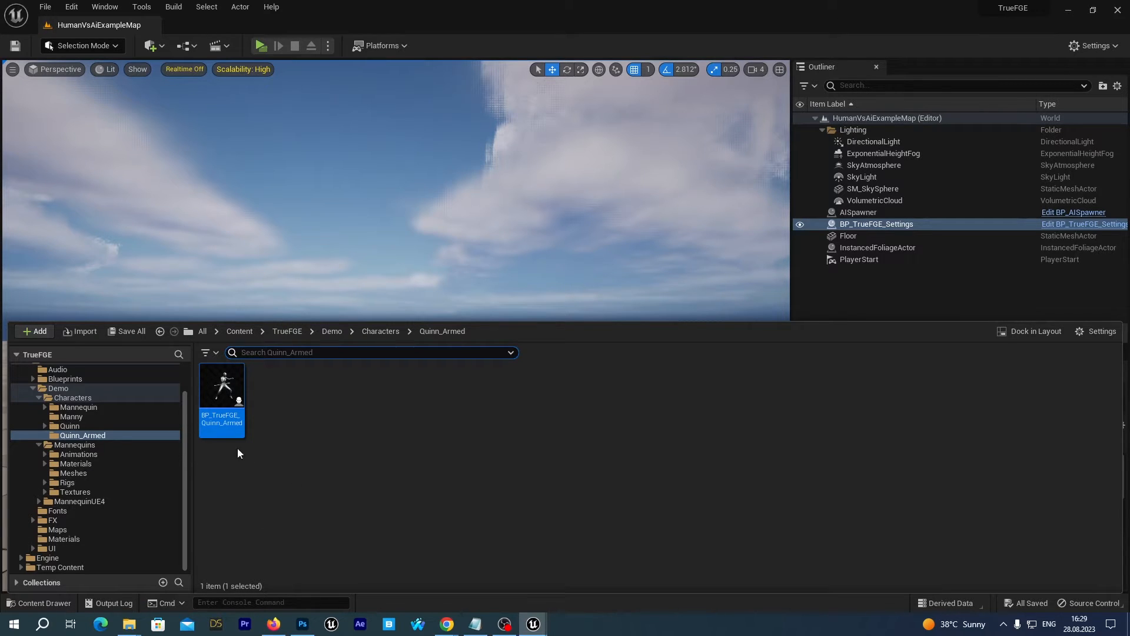
double_click(225, 396)
click(54, 157)
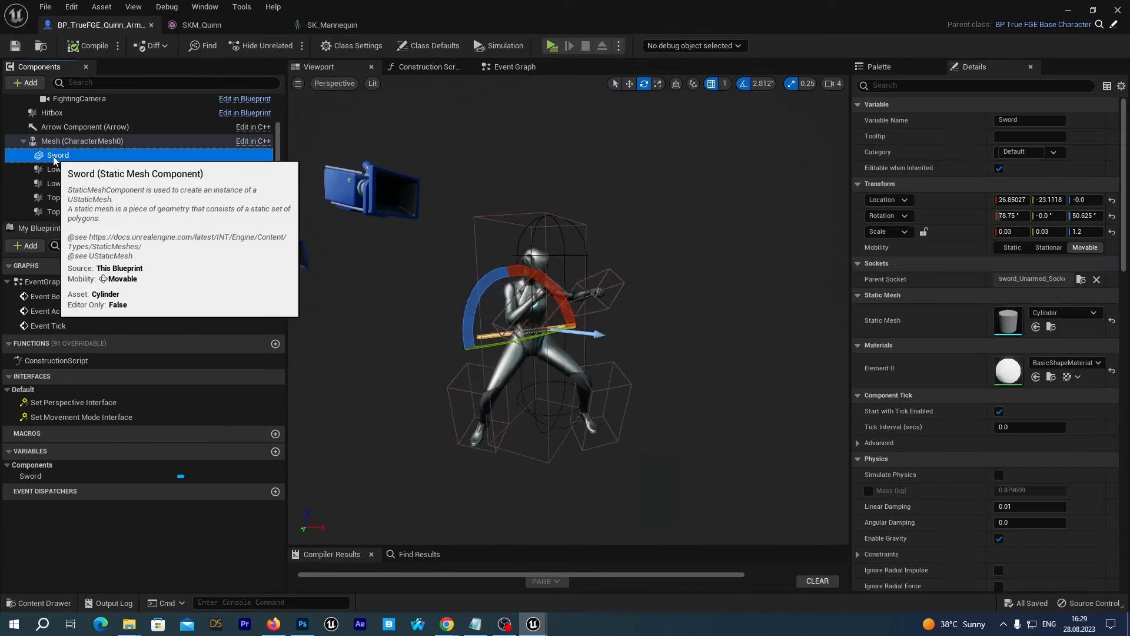
click(53, 156)
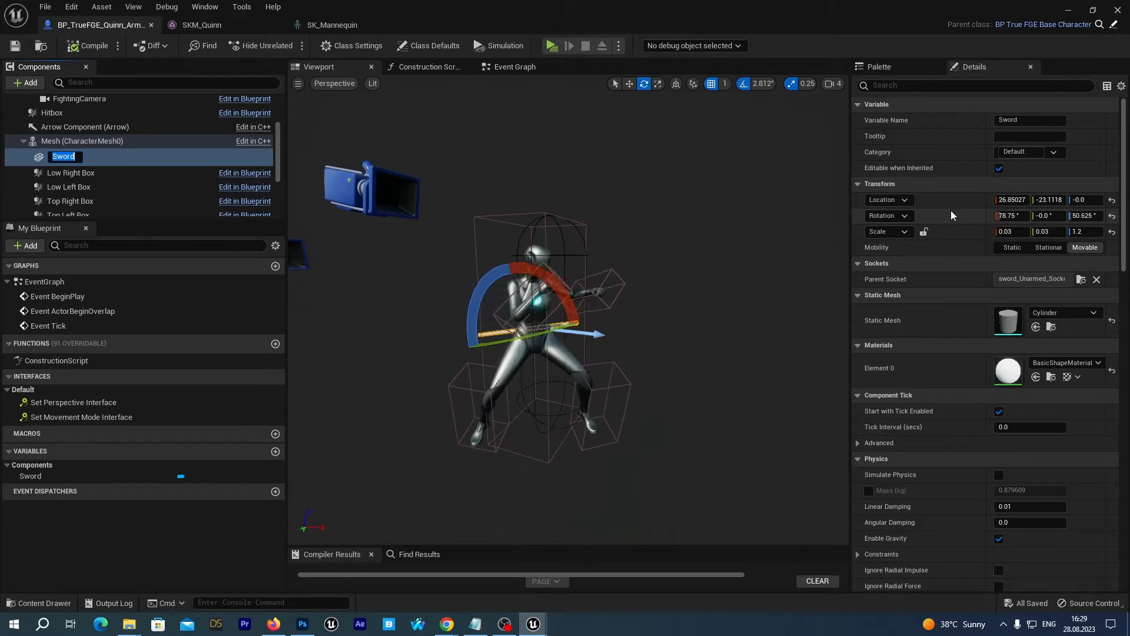
click(301, 628)
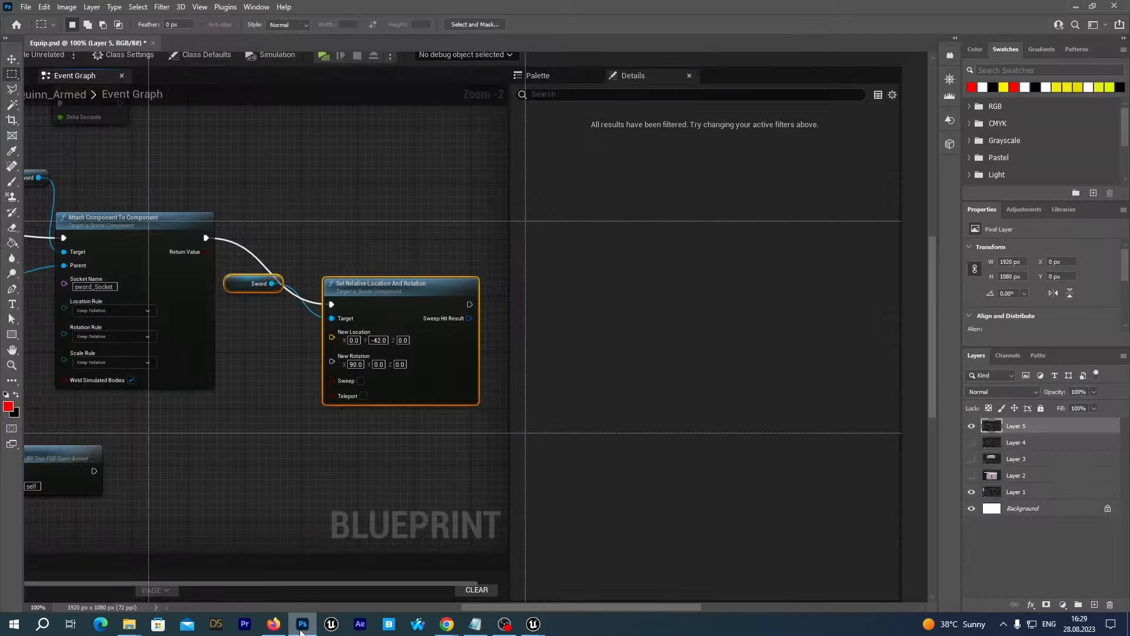
key(ctrl+v)
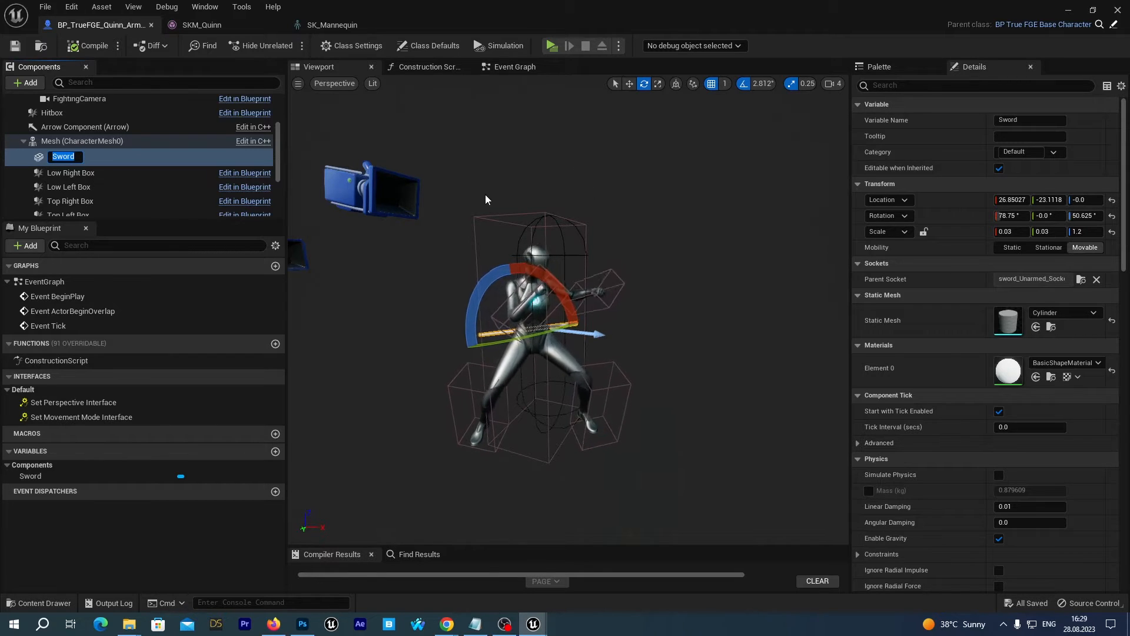
- Add a custom event named Equip to the Event Graph, below the Event Tick node
click(504, 69)
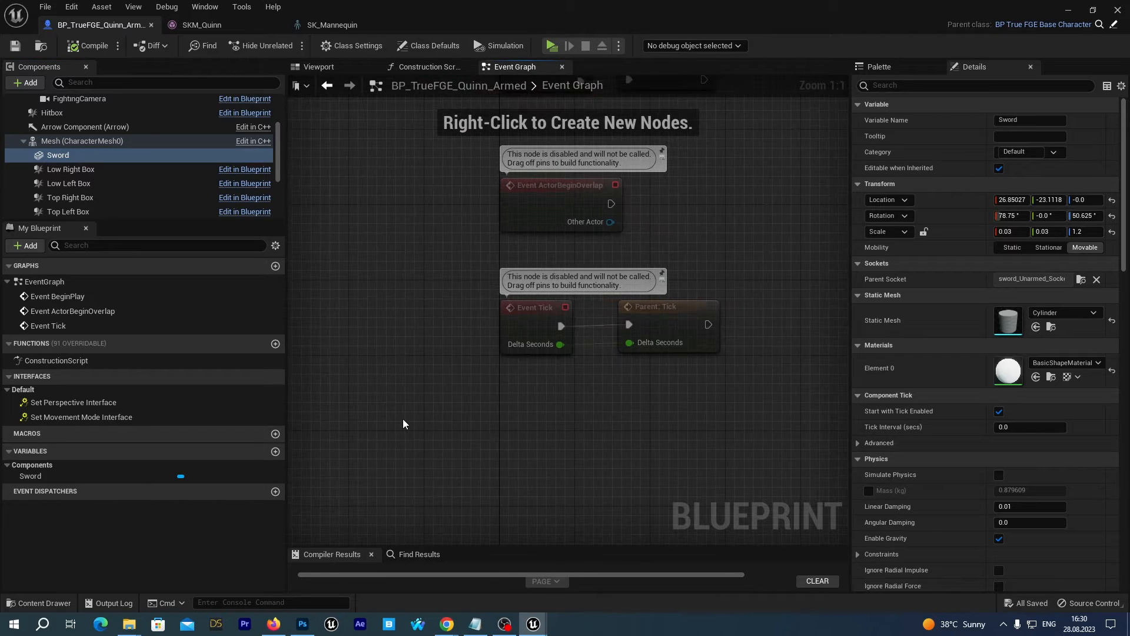
right_click(358, 432)
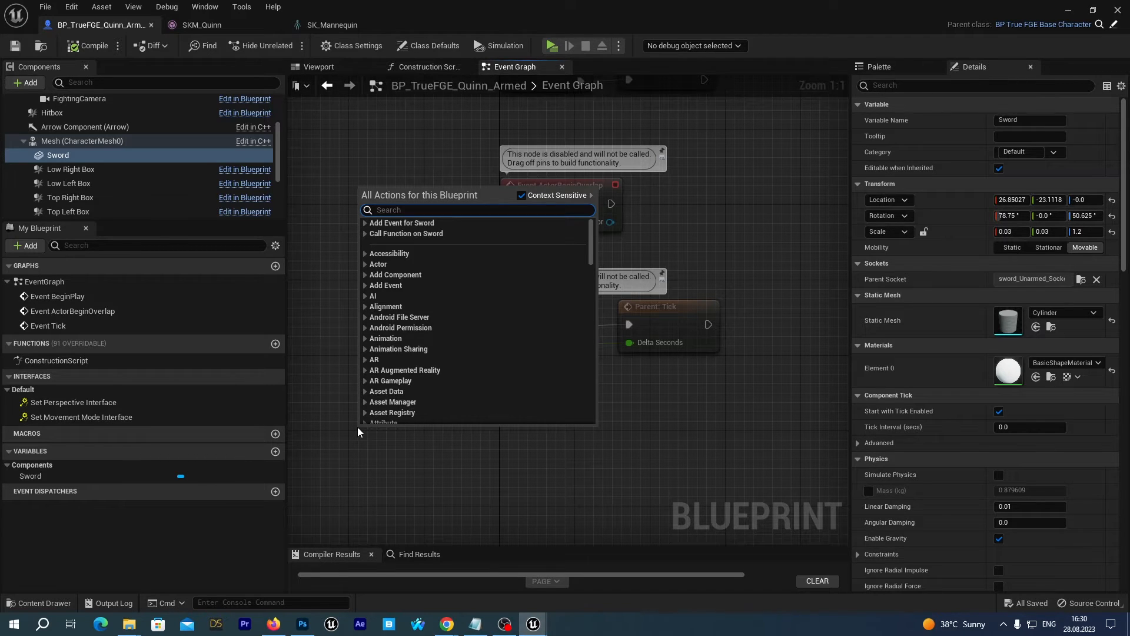
text(cust)
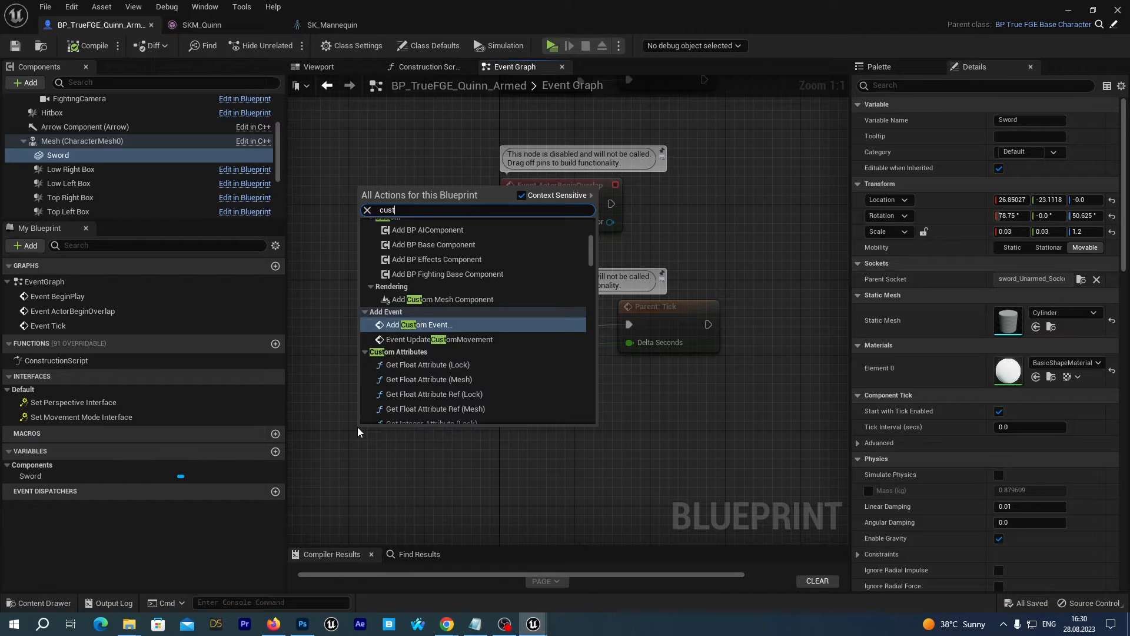
click(392, 326)
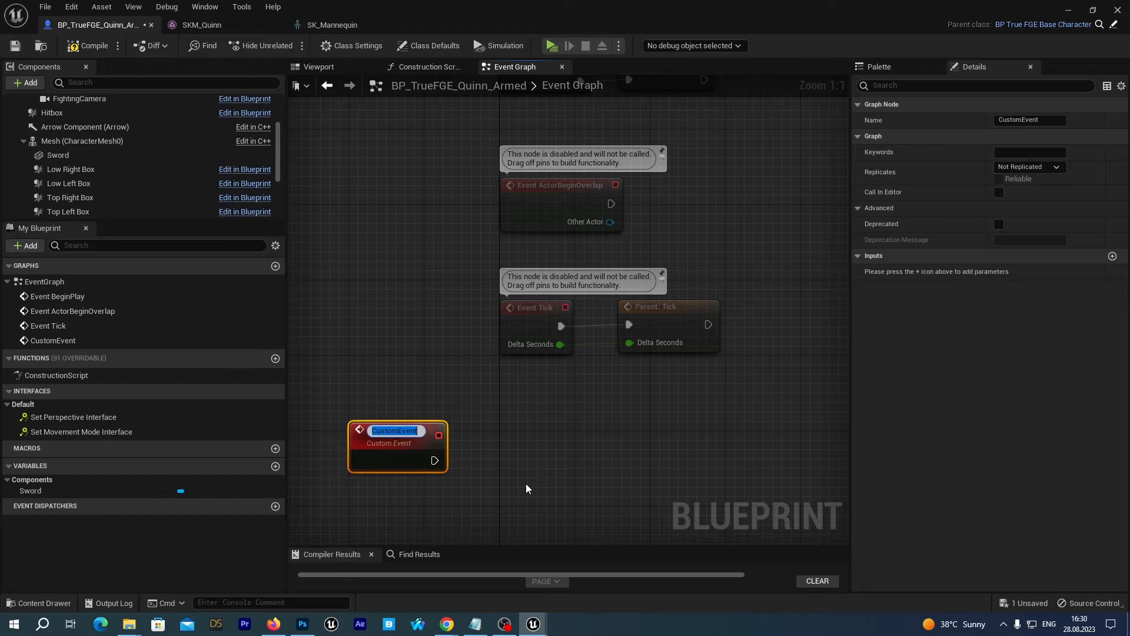
text(Equio)
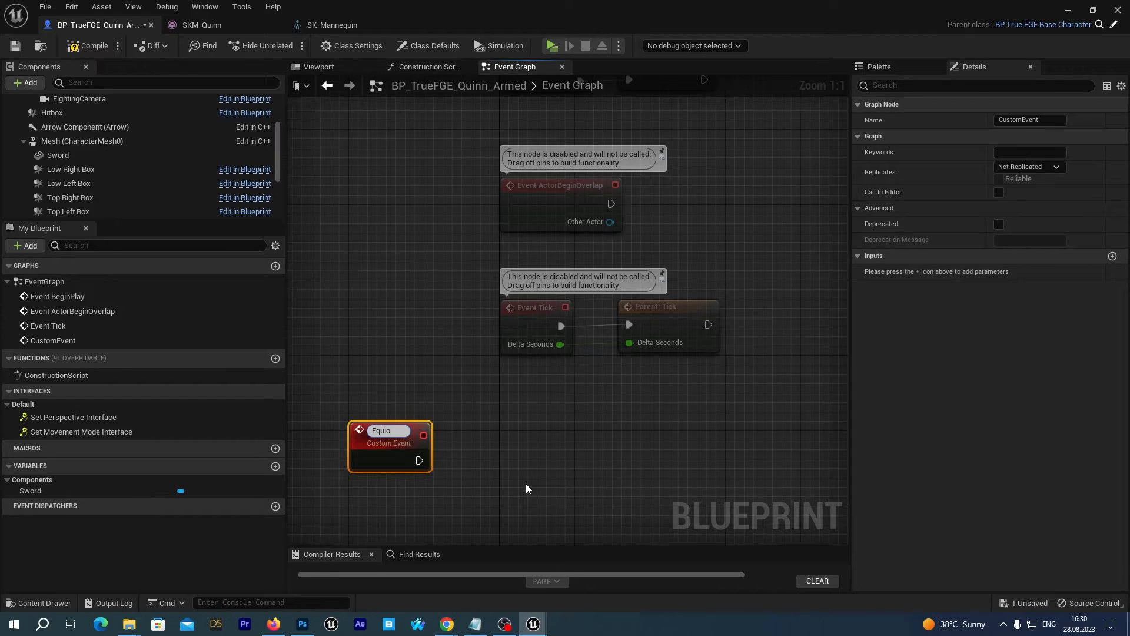
key(BackSpace)
text(p)
key(Return)
- Add a second custom event named Unequip below the Equip event
right_drag(528, 521, 555, 394)
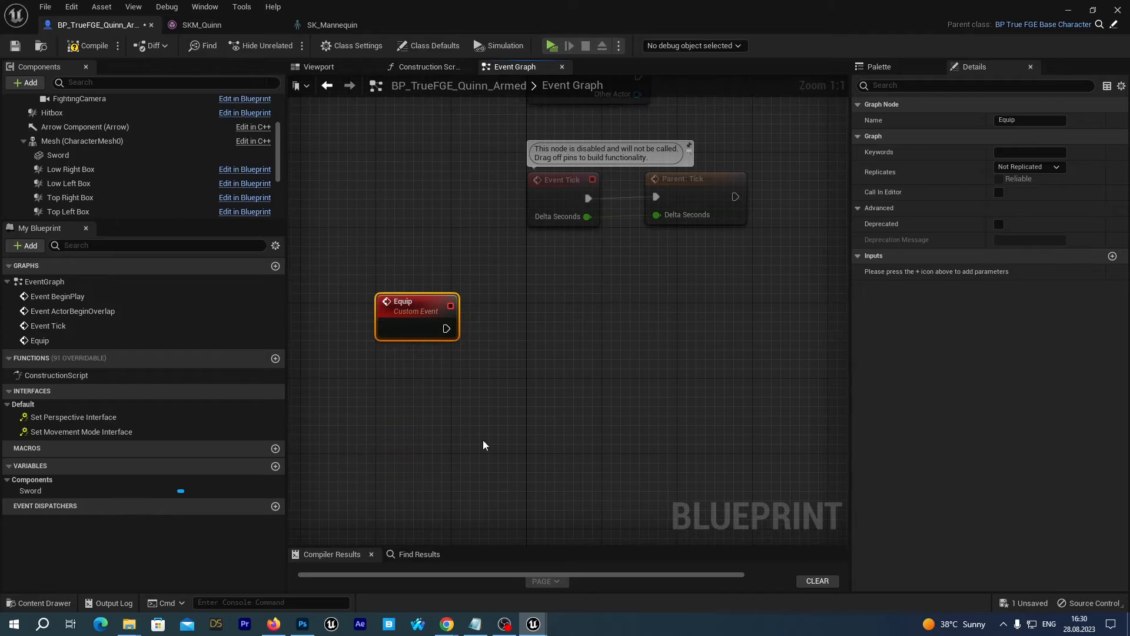
right_click(388, 465)
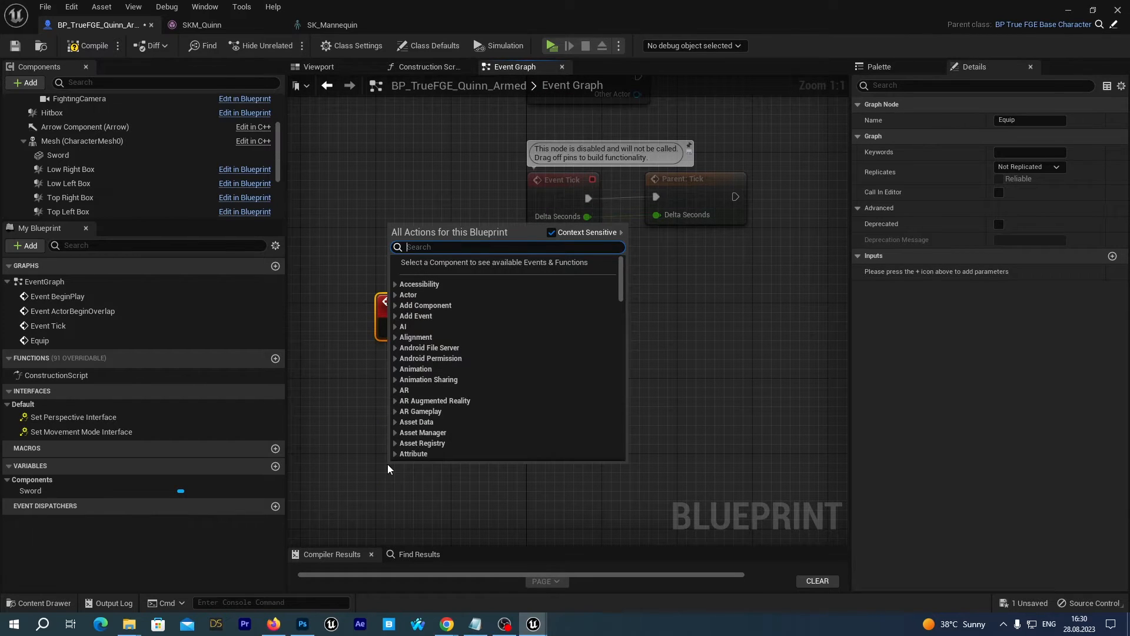
text(cust)
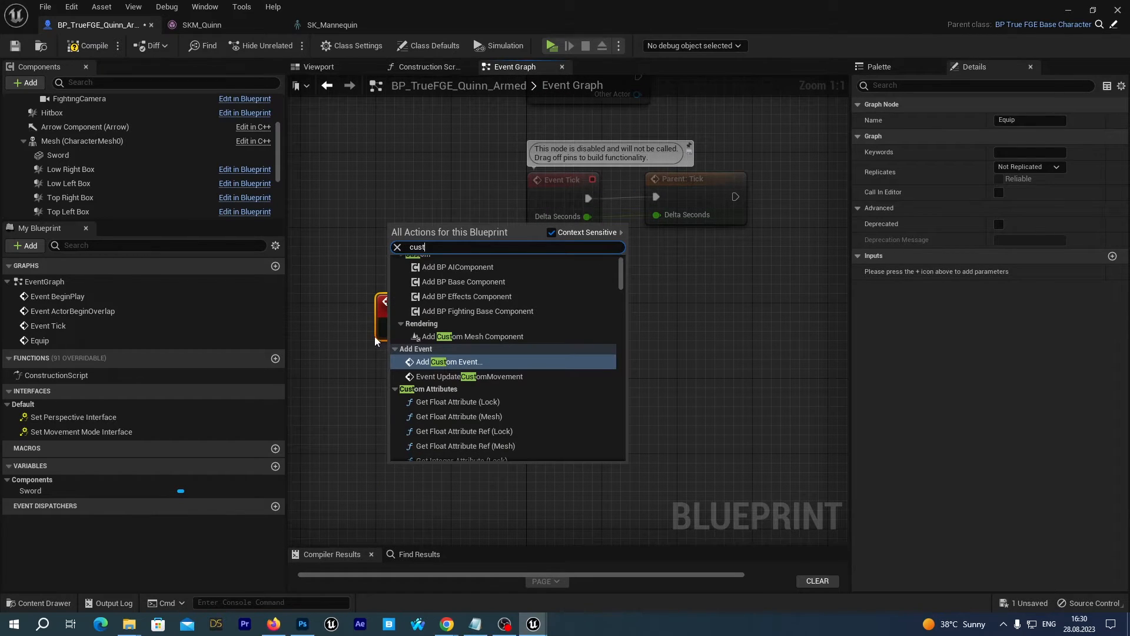
click(450, 362)
text(U)
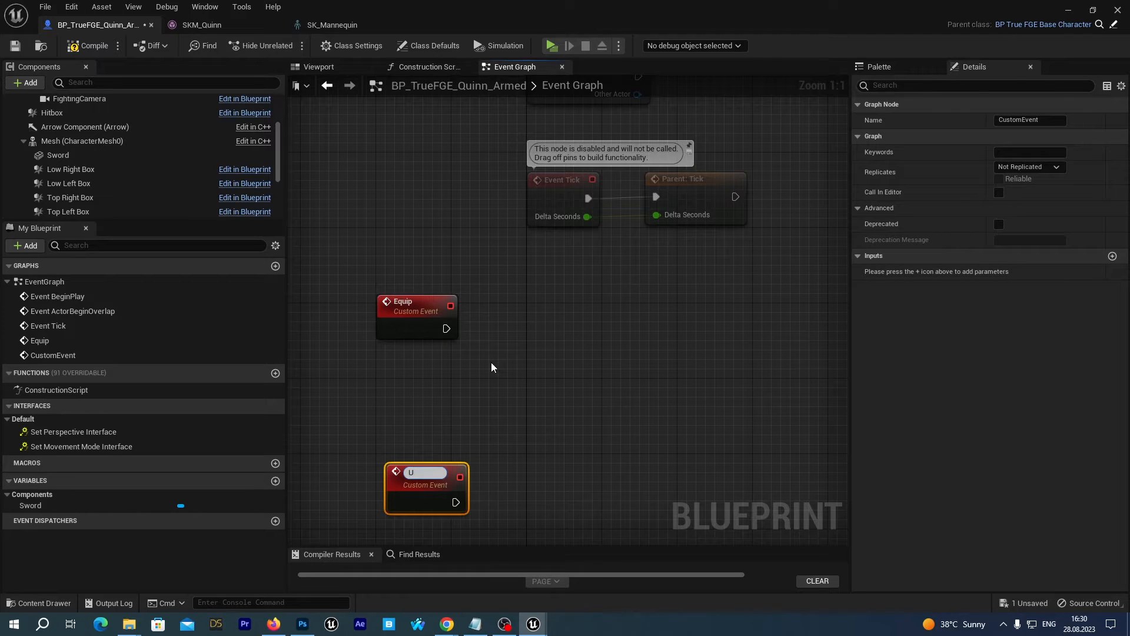
text(nequip)
key(Return)
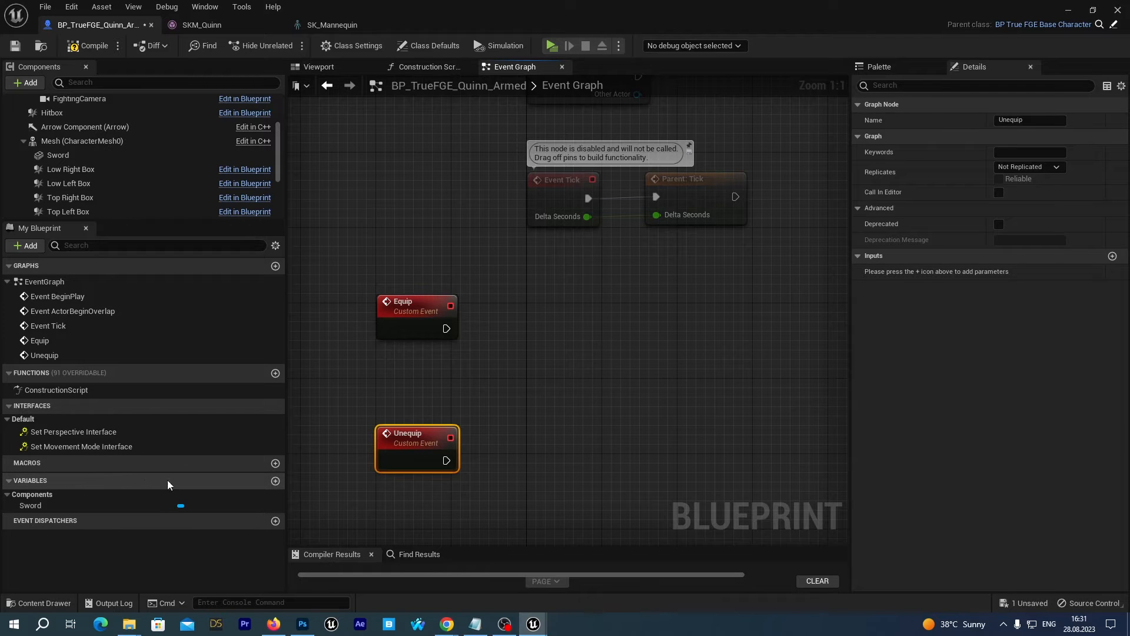
- Create a Boolean variable named isSwordEquipped, then compile and save the blueprint
click(275, 482)
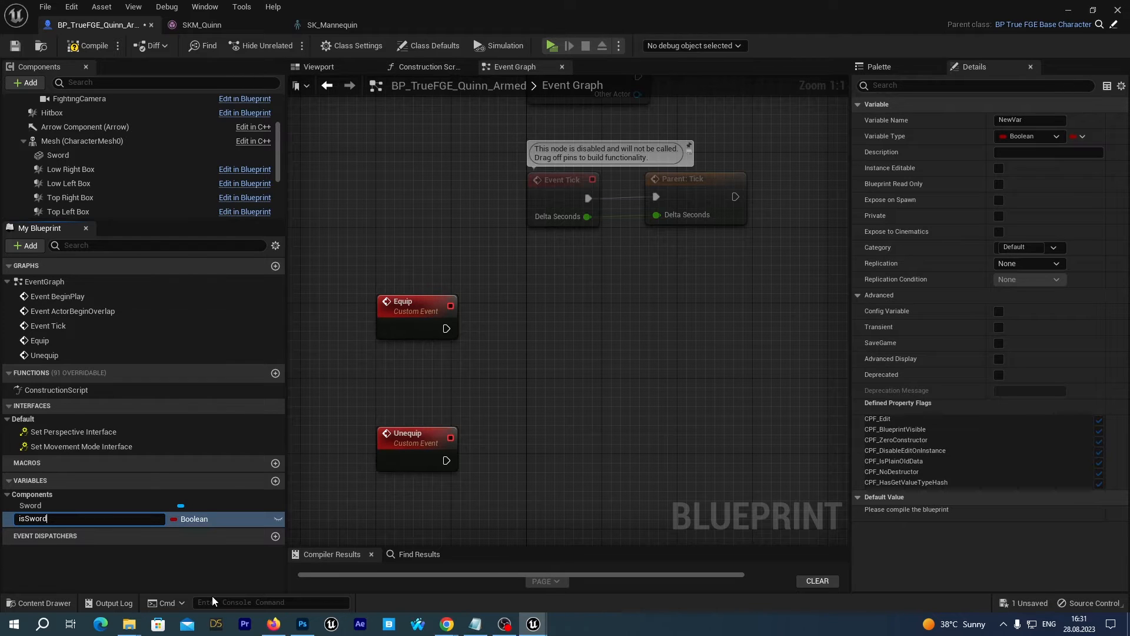
text(Equipped)
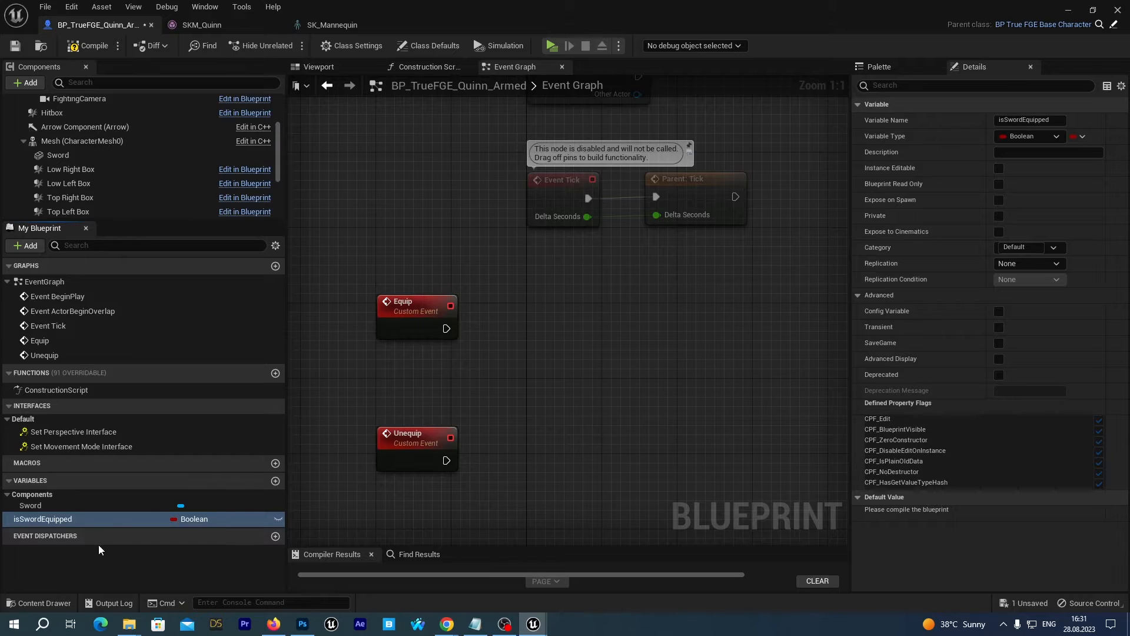
click(87, 45)
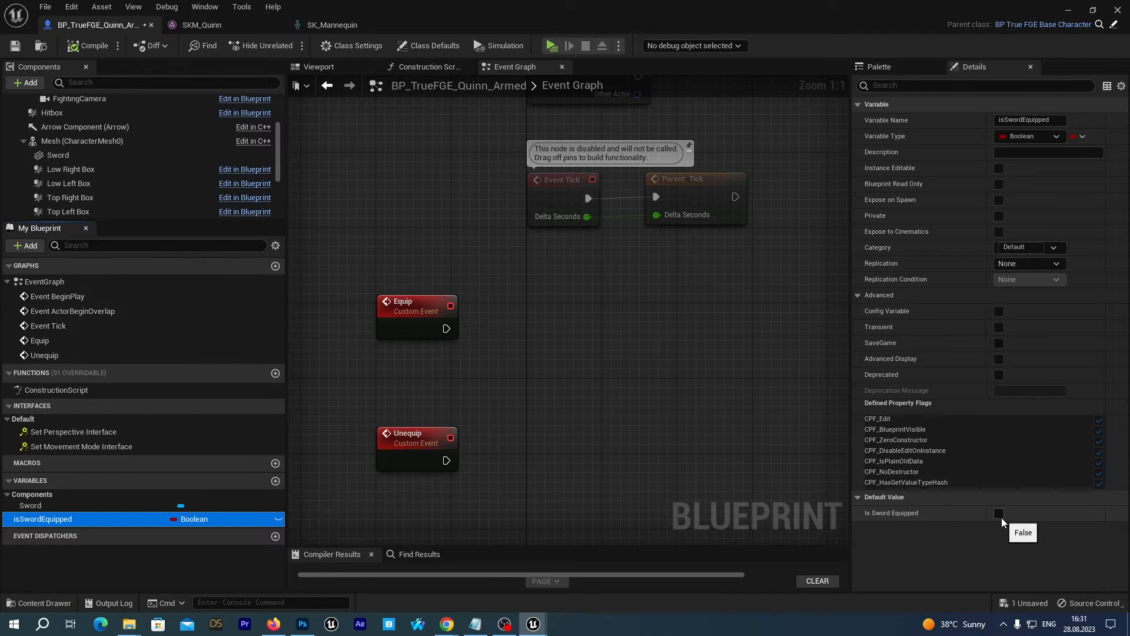
click(15, 46)
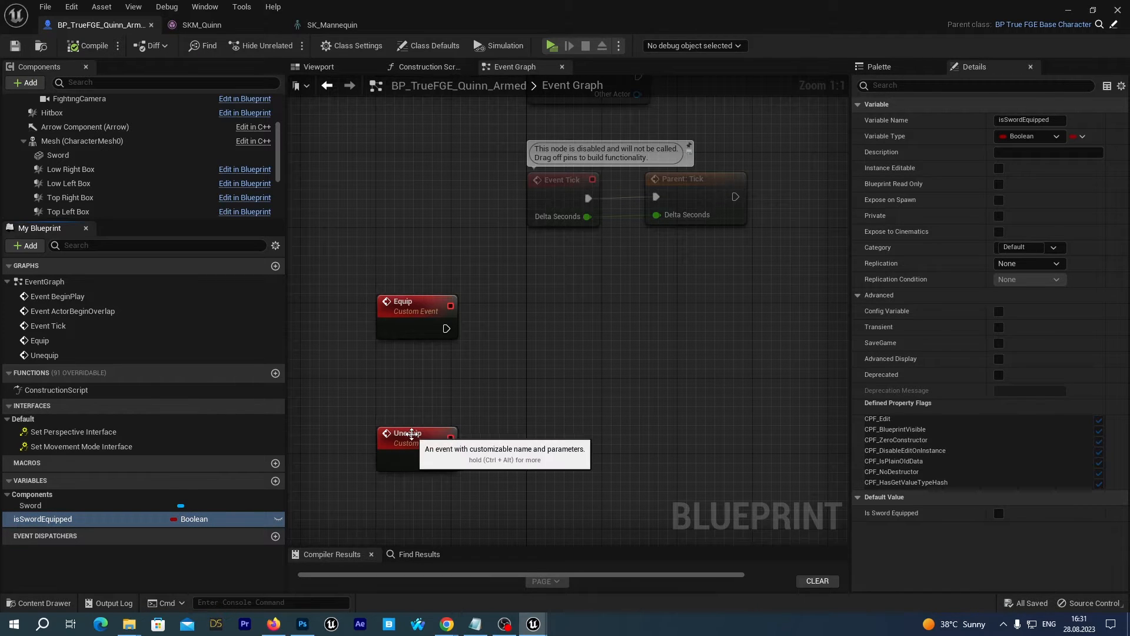
- Space the Equip and Unequip events apart and place a reference to the Sword component just above Equip
right_drag(403, 375, 390, 435)
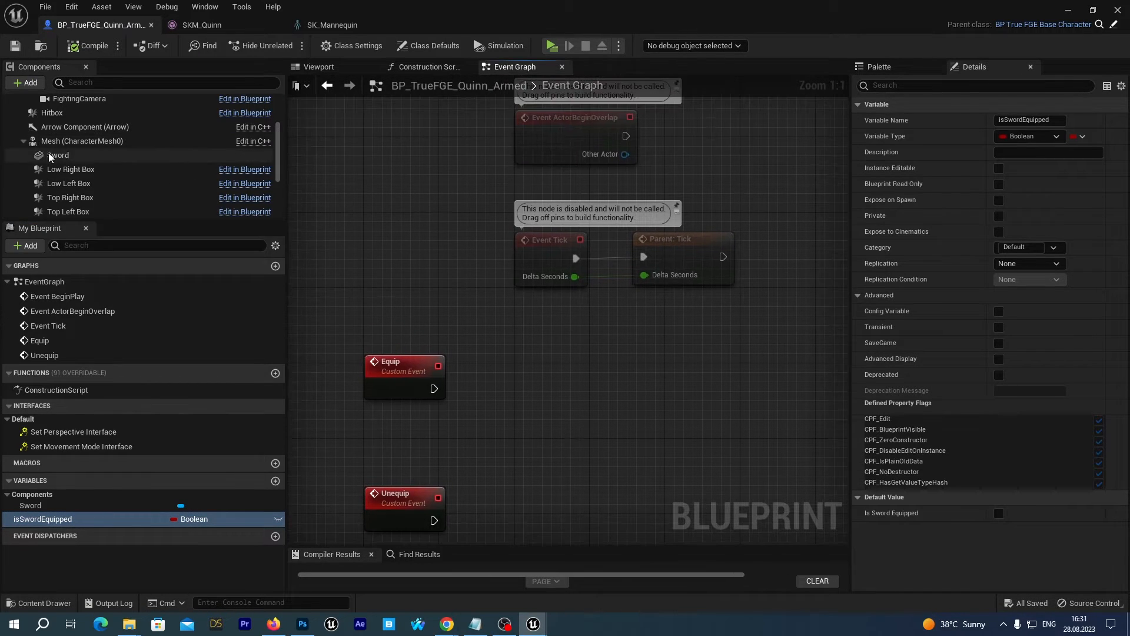
mouse_move(395, 501)
mouse_down()
mouse_move(385, 538)
mouse_move(387, 515)
mouse_up()
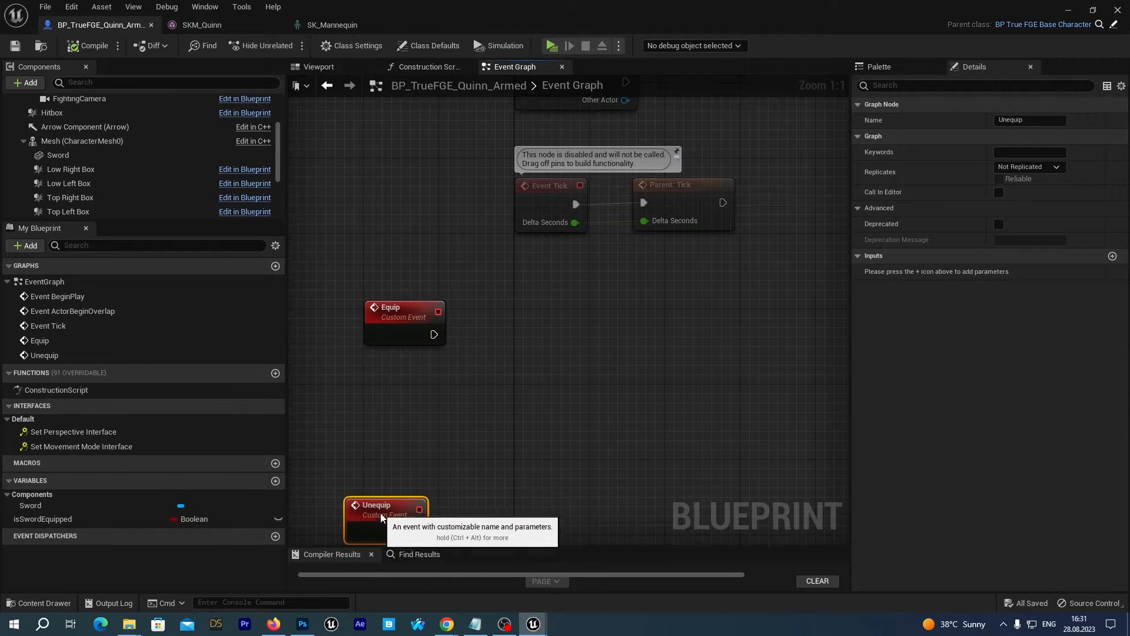
drag(397, 322, 386, 338)
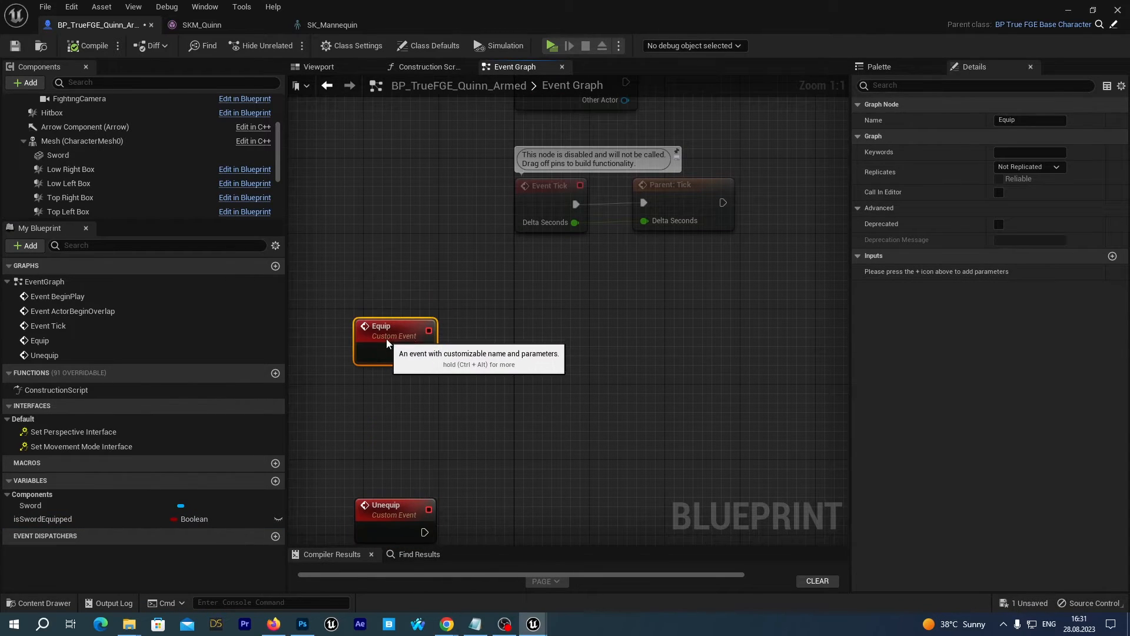
click(53, 155)
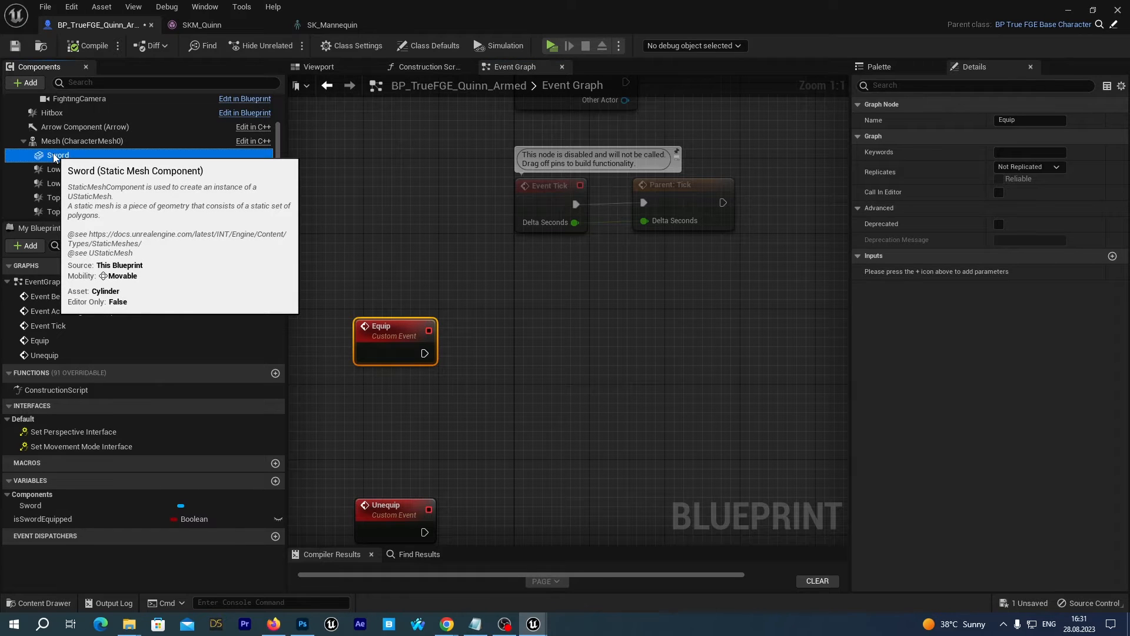
drag(54, 156, 461, 285)
drag(387, 332, 388, 361)
drag(475, 298, 456, 316)
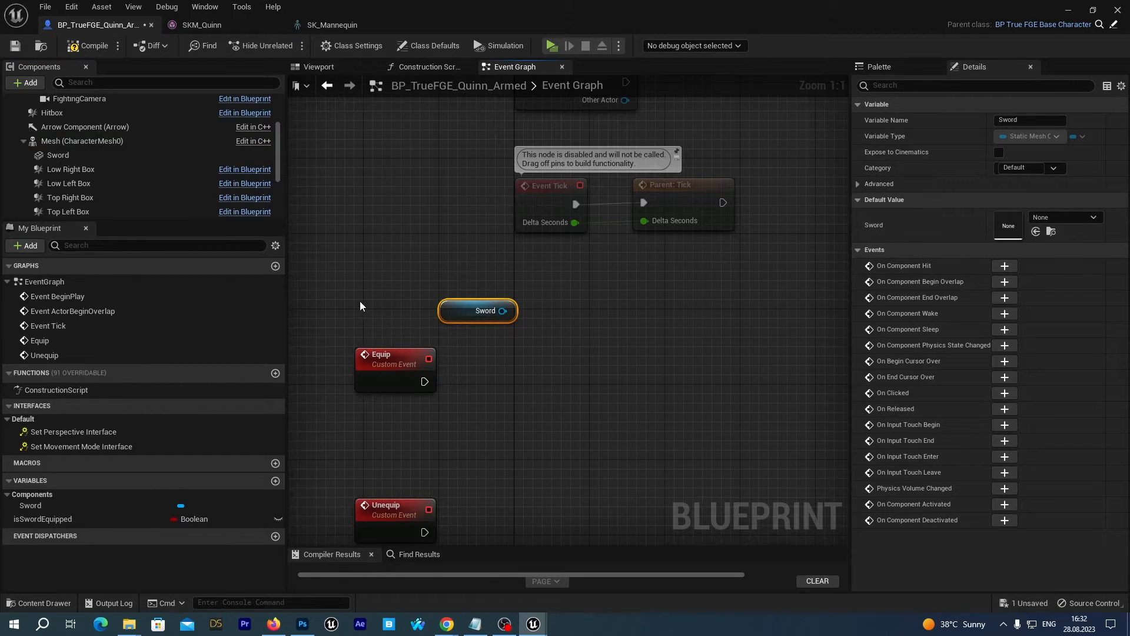
- Add an Attach Component To Component node targeting Sword, run it from Equip, and move Unequip down clear of it
drag(502, 311, 544, 342)
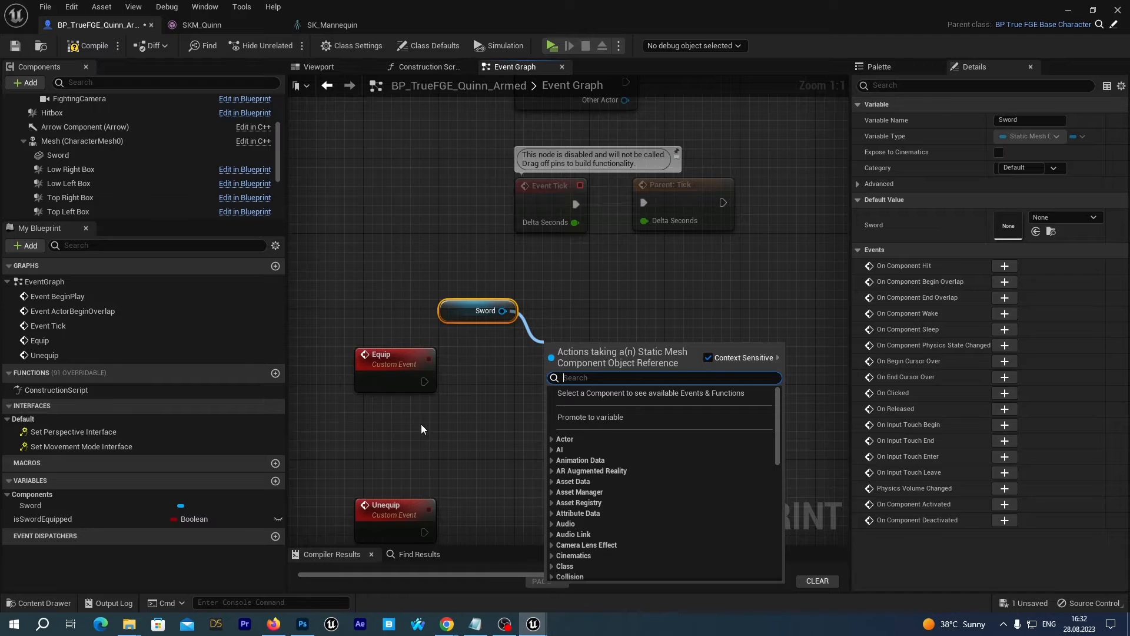
text(attach compo)
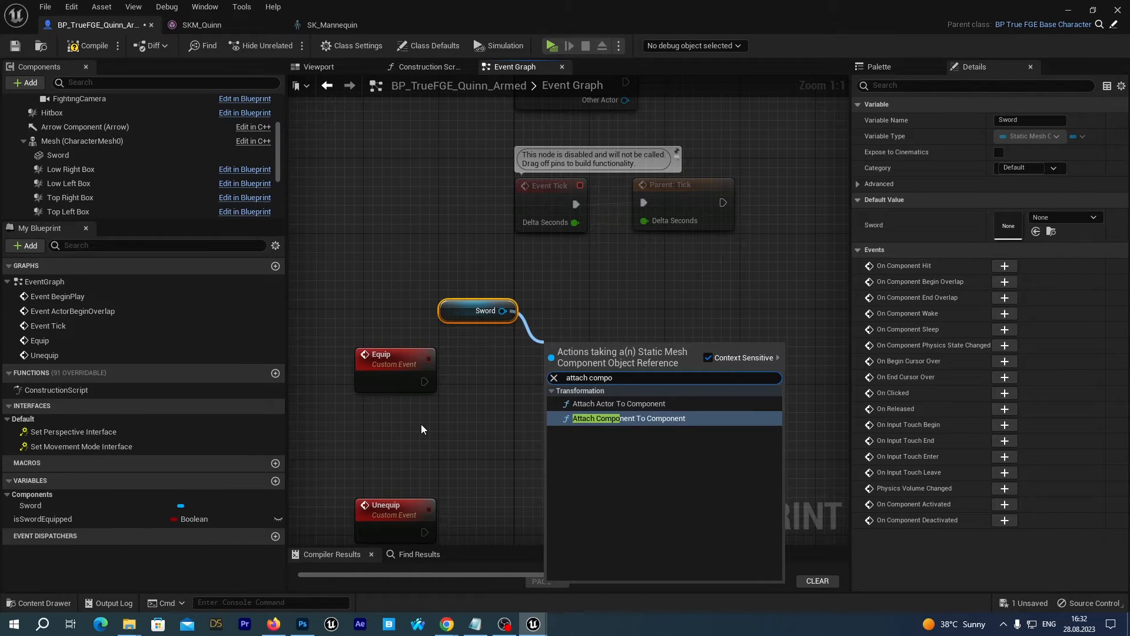
click(612, 419)
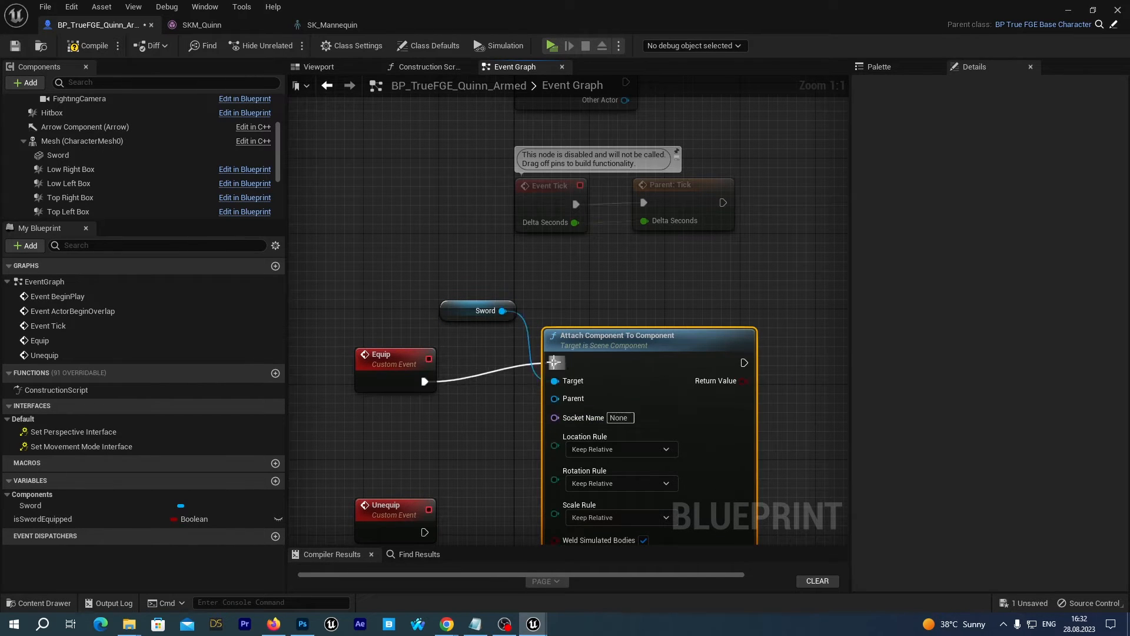
right_drag(796, 428, 799, 316)
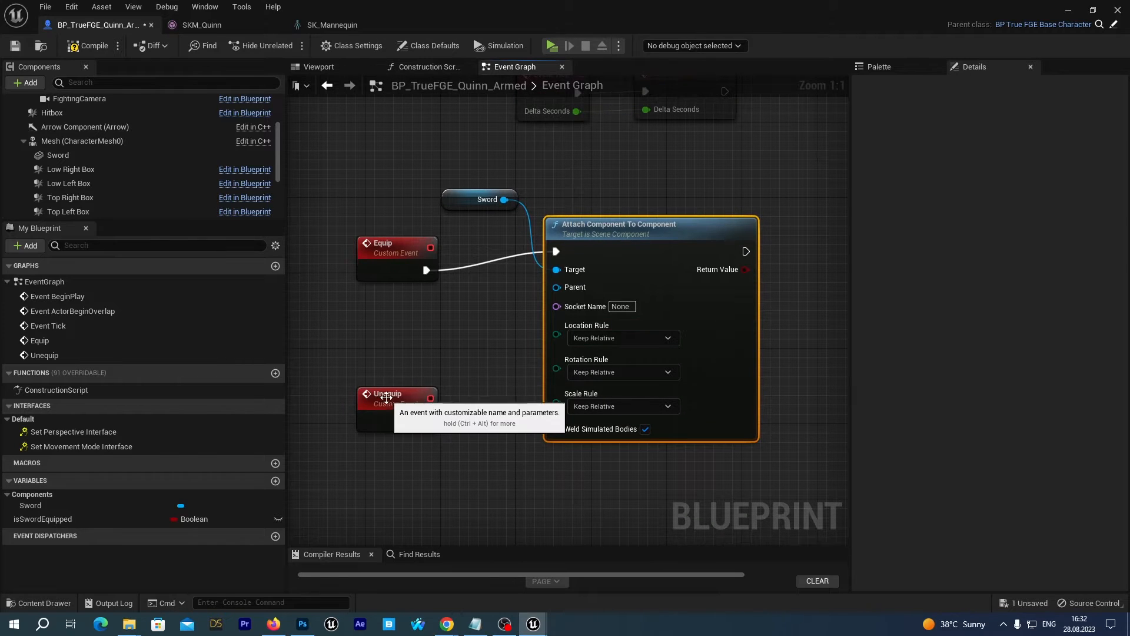
drag(386, 404, 353, 490)
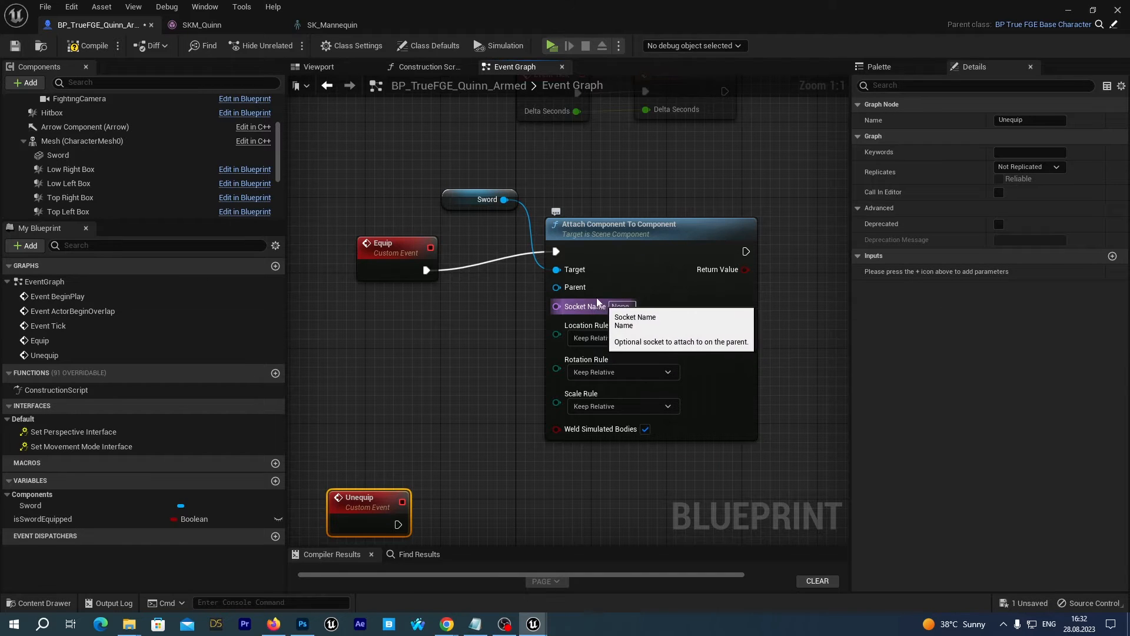
- Look up the hand socket's name in the SKM_Quinn skeleton and set the attach node's Socket Name to sword_Socket
click(189, 26)
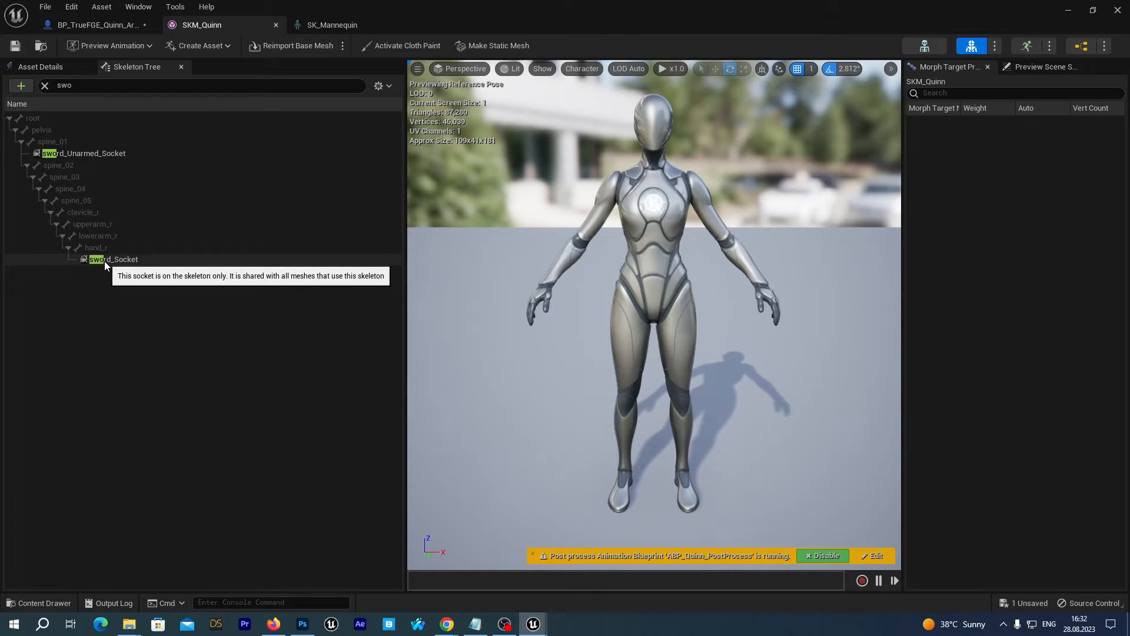
click(97, 25)
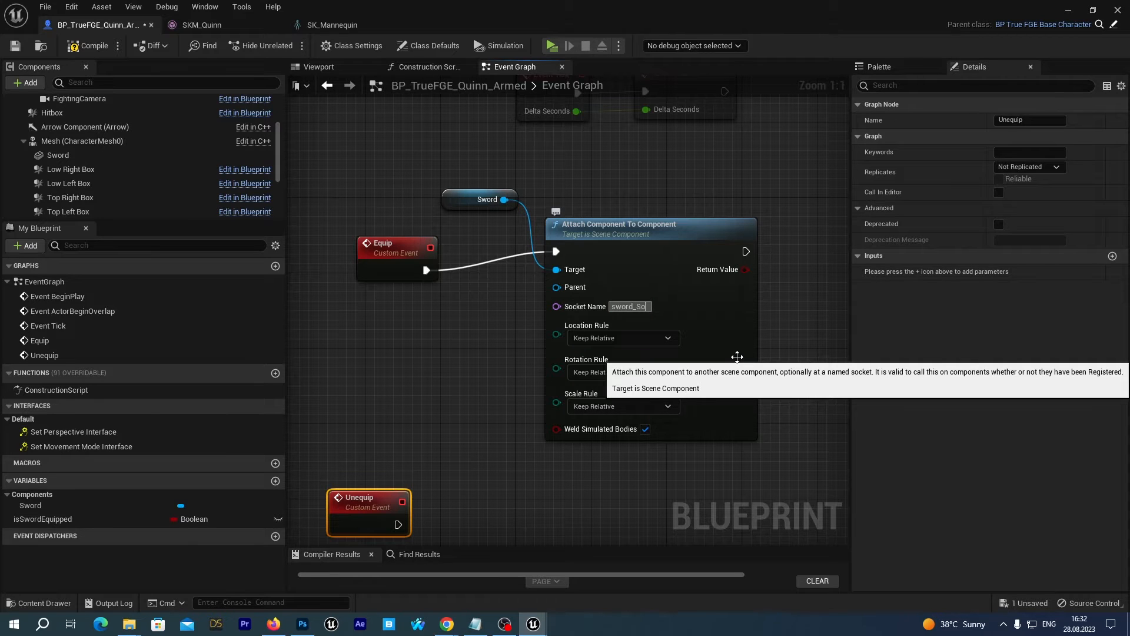
text(cket)
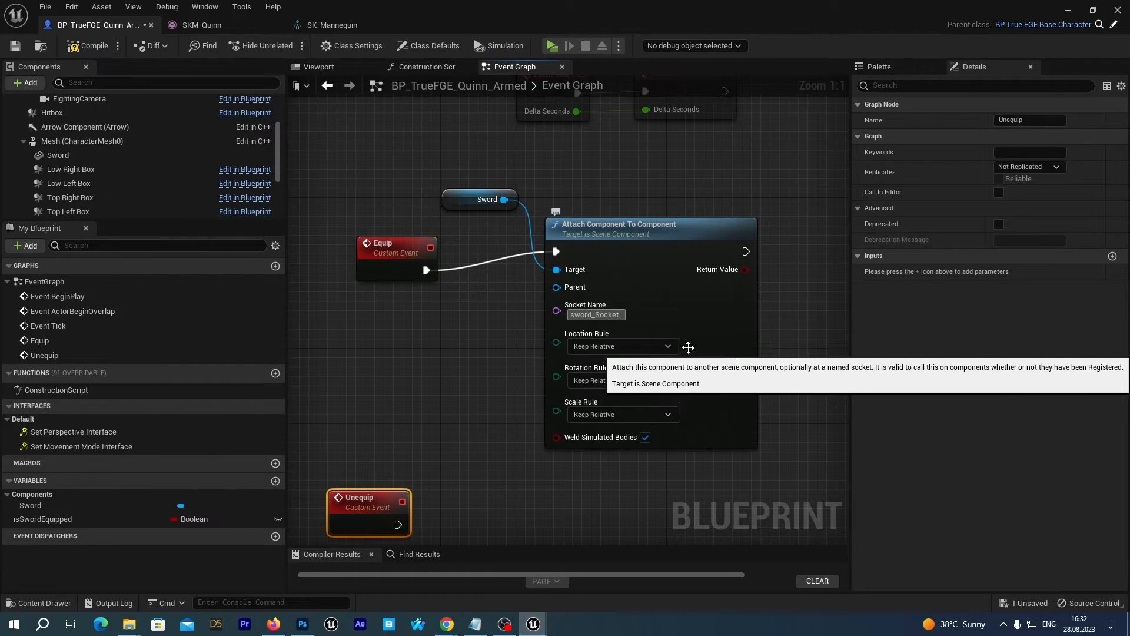
click(486, 370)
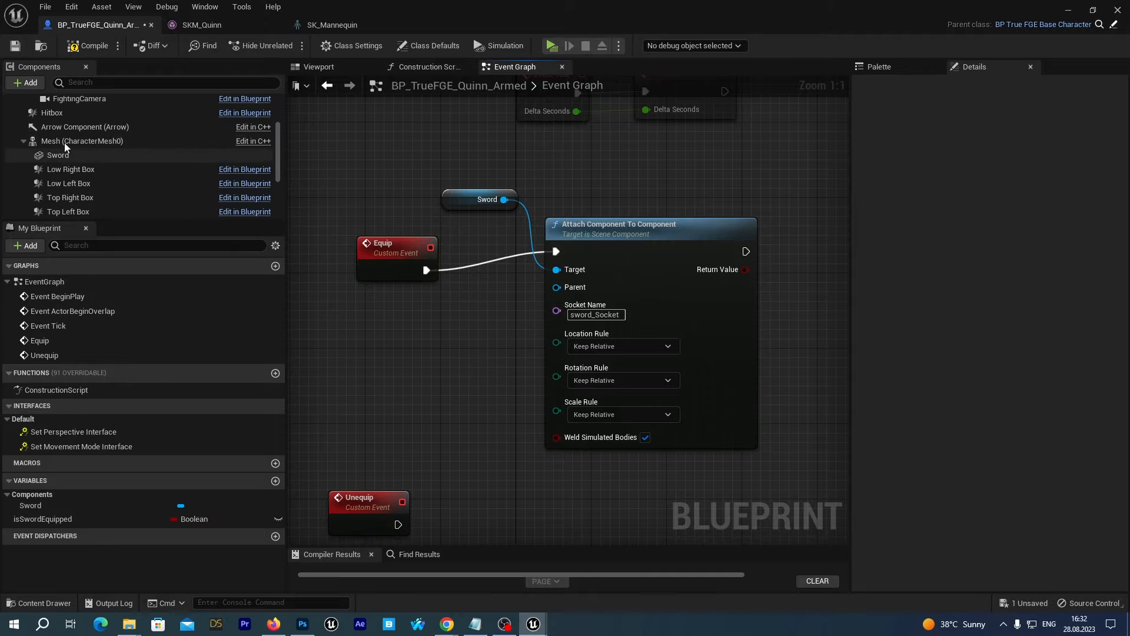
- Place a reference to the character Mesh and connect it to the attach node's Parent input
drag(65, 146, 419, 332)
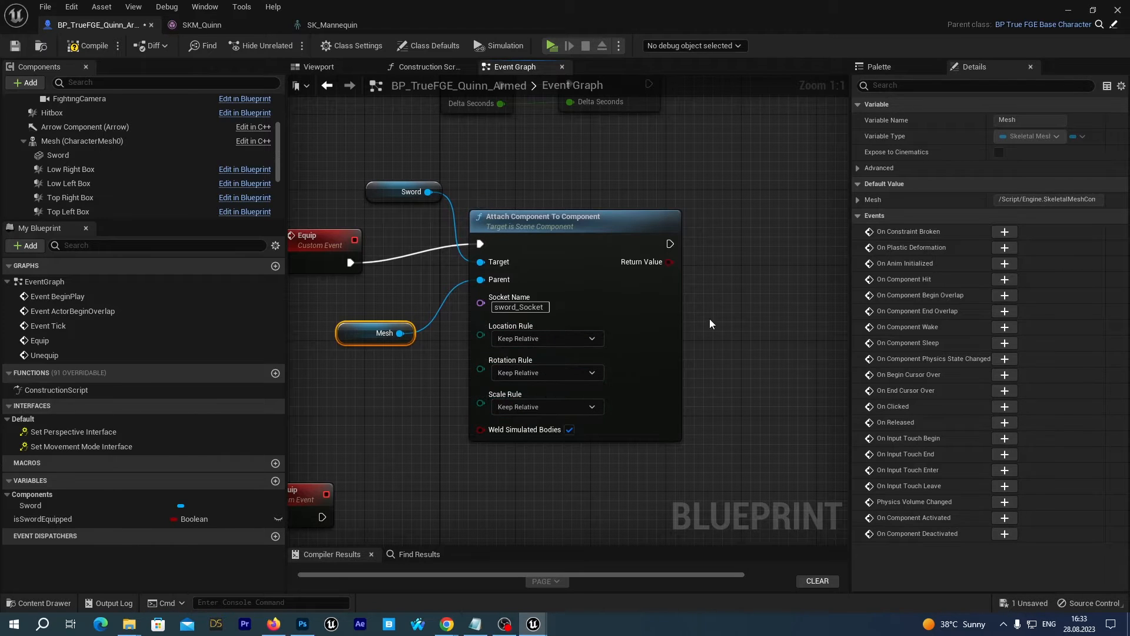
right_drag(710, 324, 608, 389)
right_drag(611, 385, 683, 357)
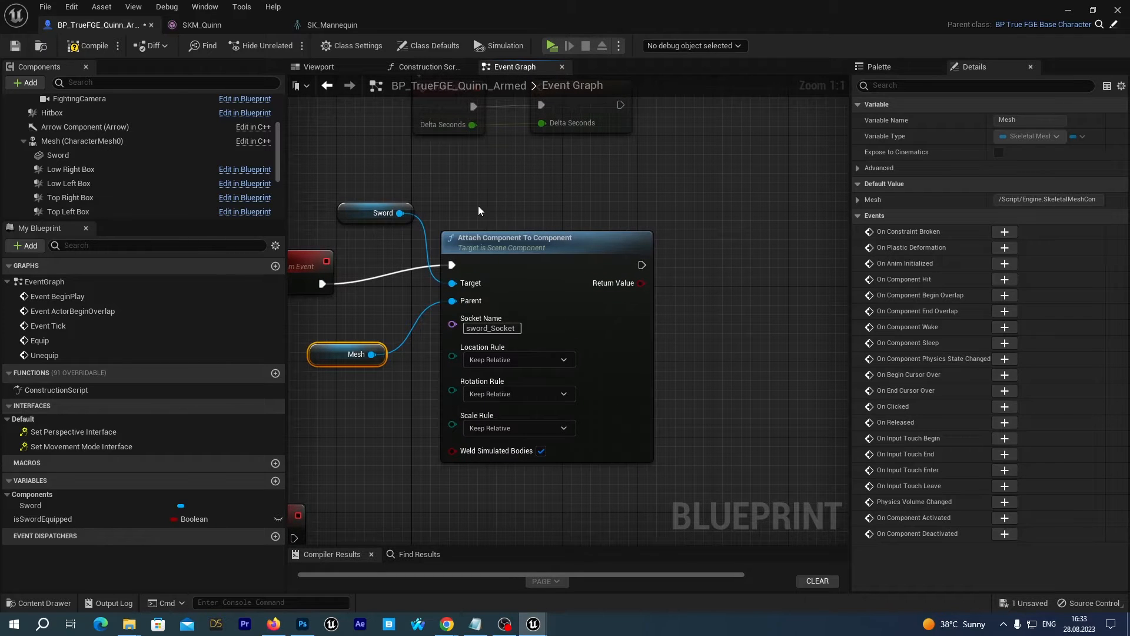
- Check the armed sword position noted in SwordPositionArmed.txt in Notepad, then return to the blueprint
click(475, 623)
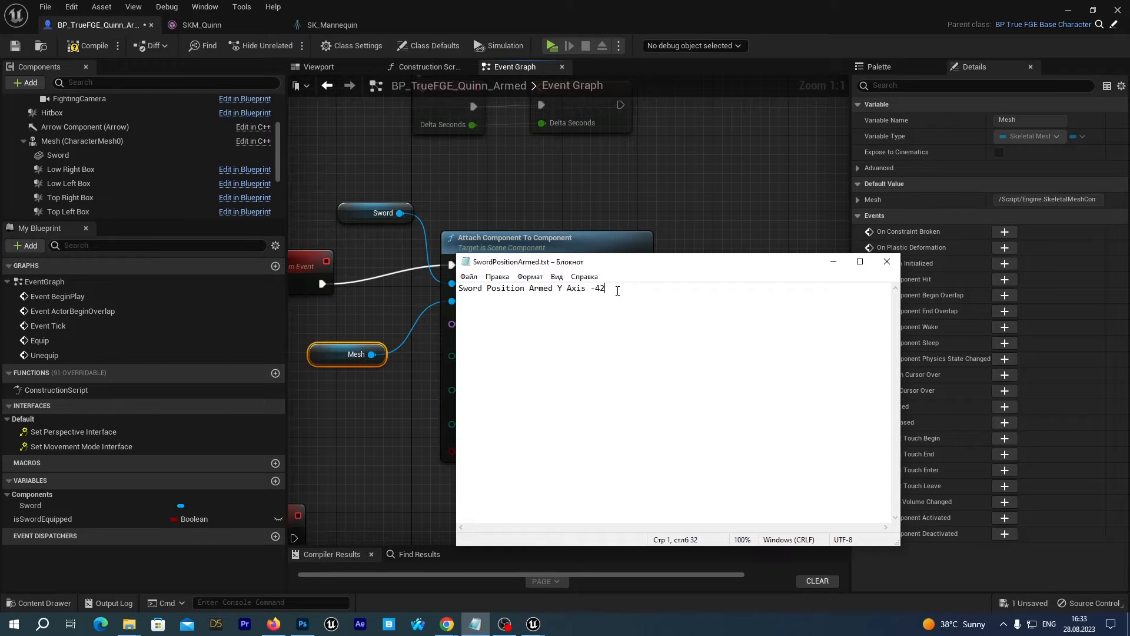
click(833, 265)
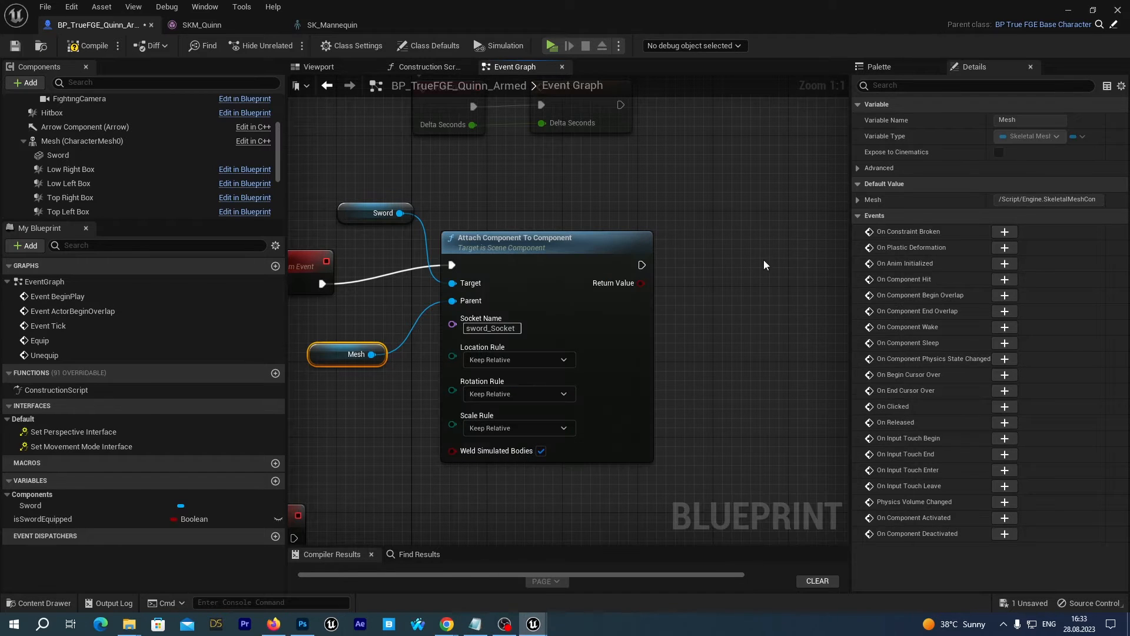
click(474, 629)
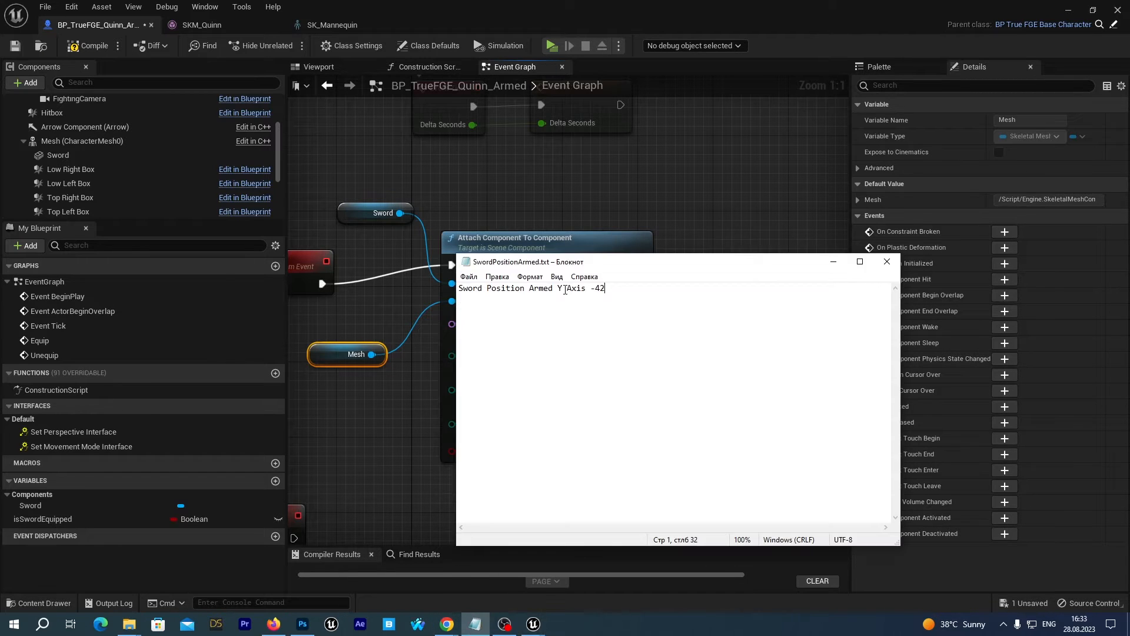
click(834, 265)
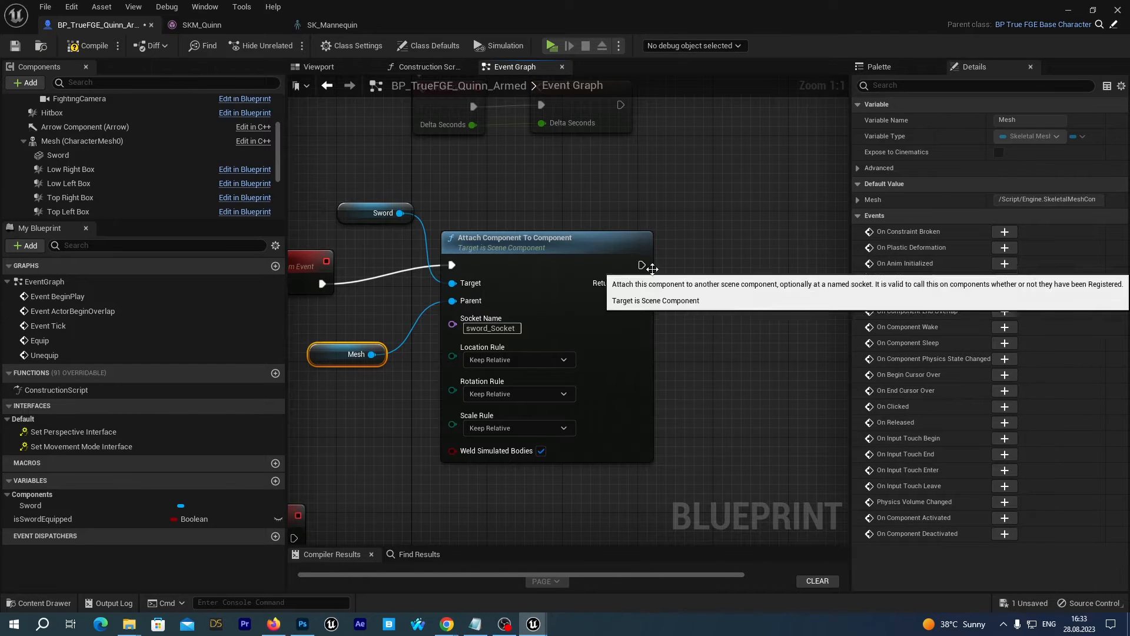
- Add a Set Relative Location And Rotation node targeting Sword and run it after Attach Component To Component
drag(401, 212, 732, 318)
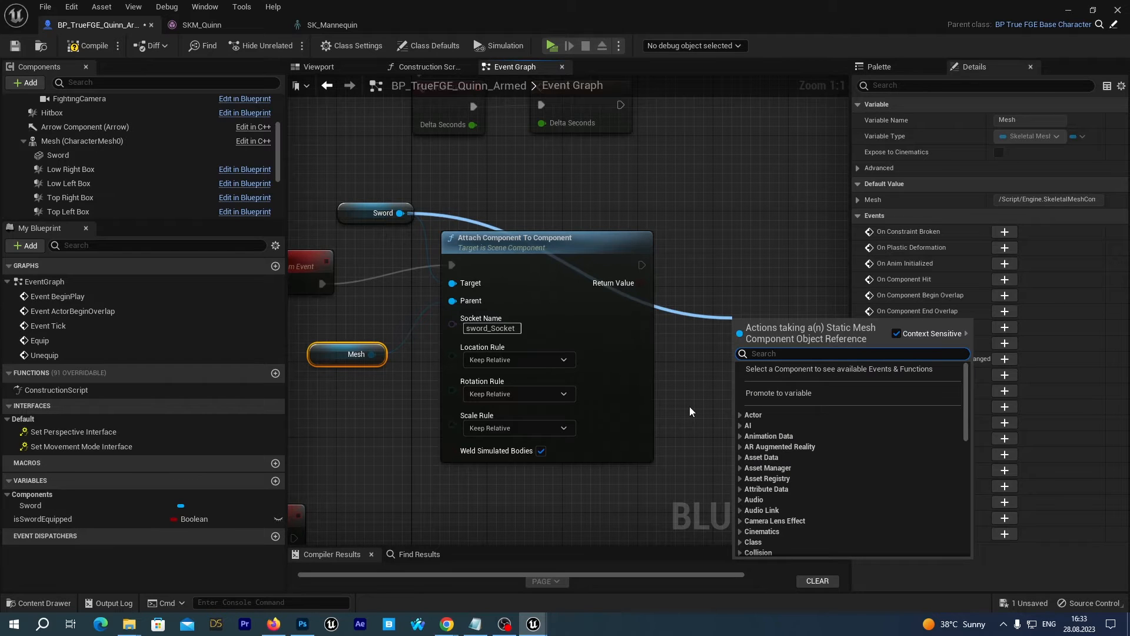
text(set)
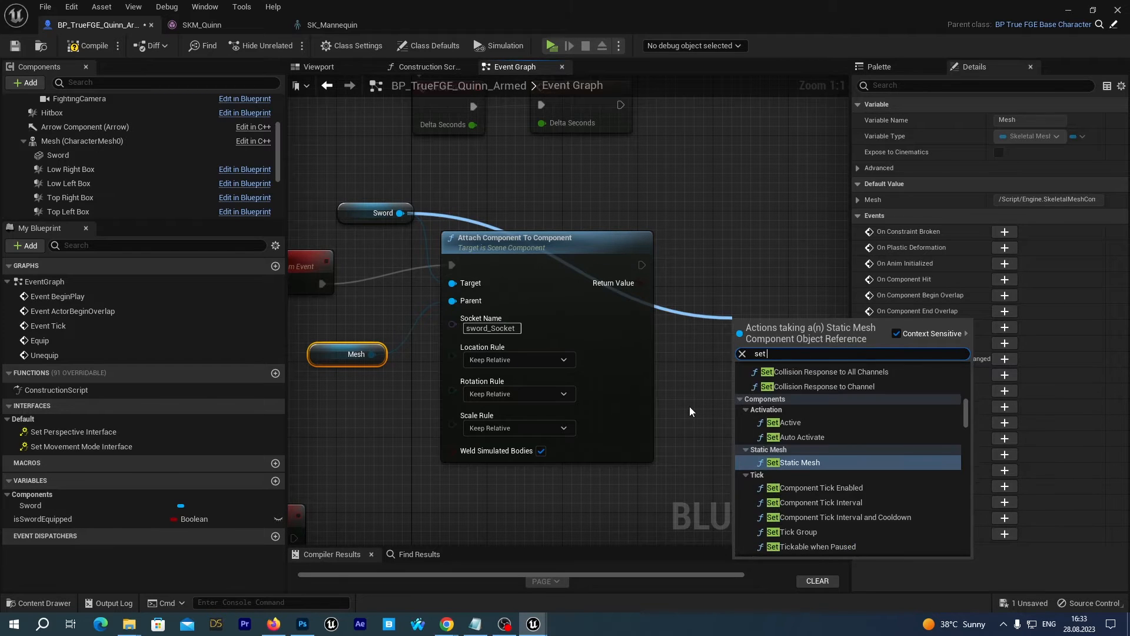
text( relative)
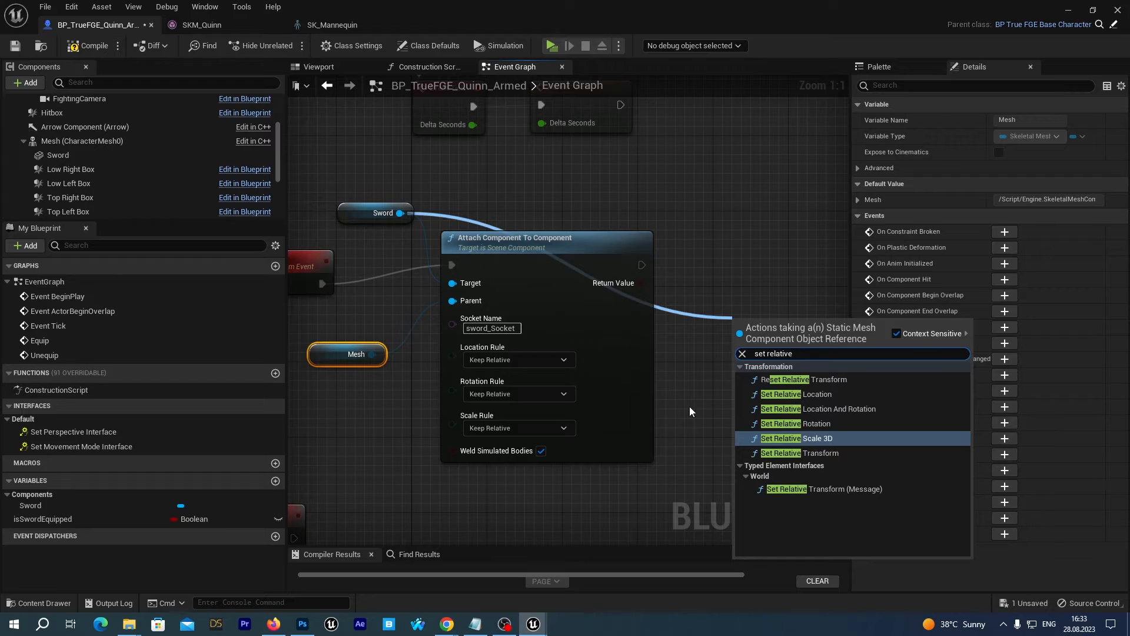
click(785, 411)
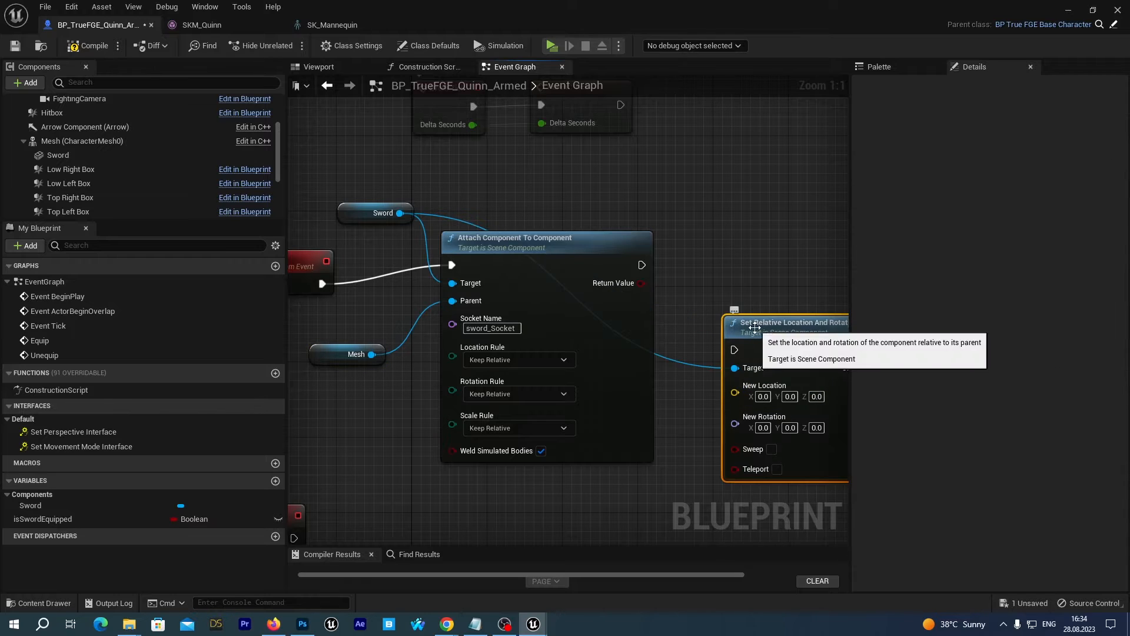
drag(642, 264, 715, 274)
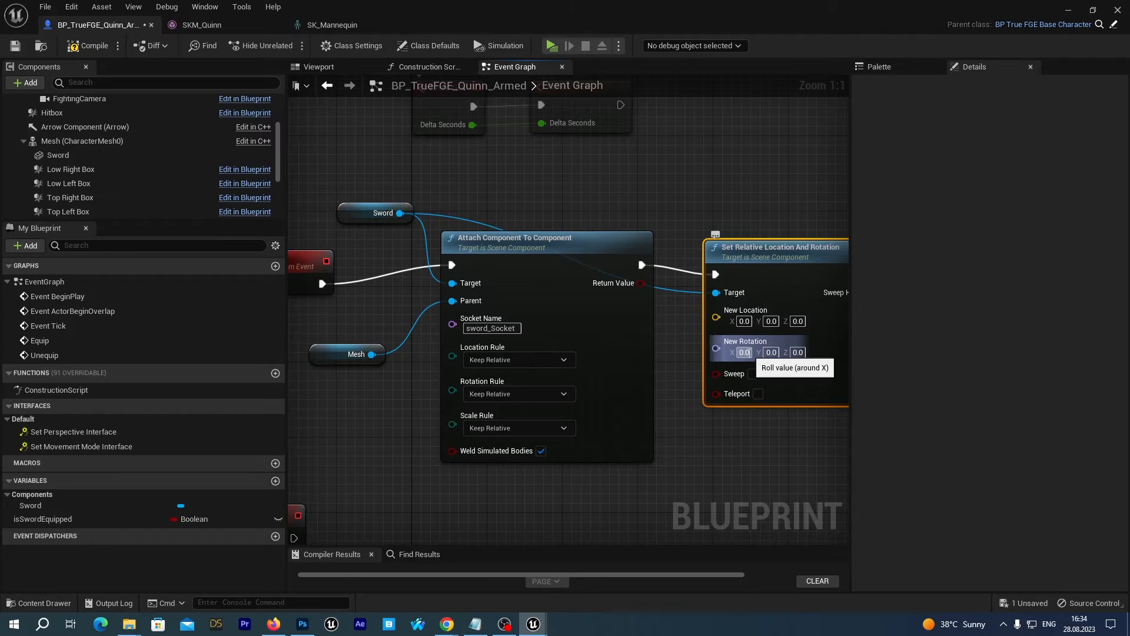
- Set the relative transform node's New Rotation X to 90 and New Location Y to -42
click(745, 352)
text(90)
key(Return)
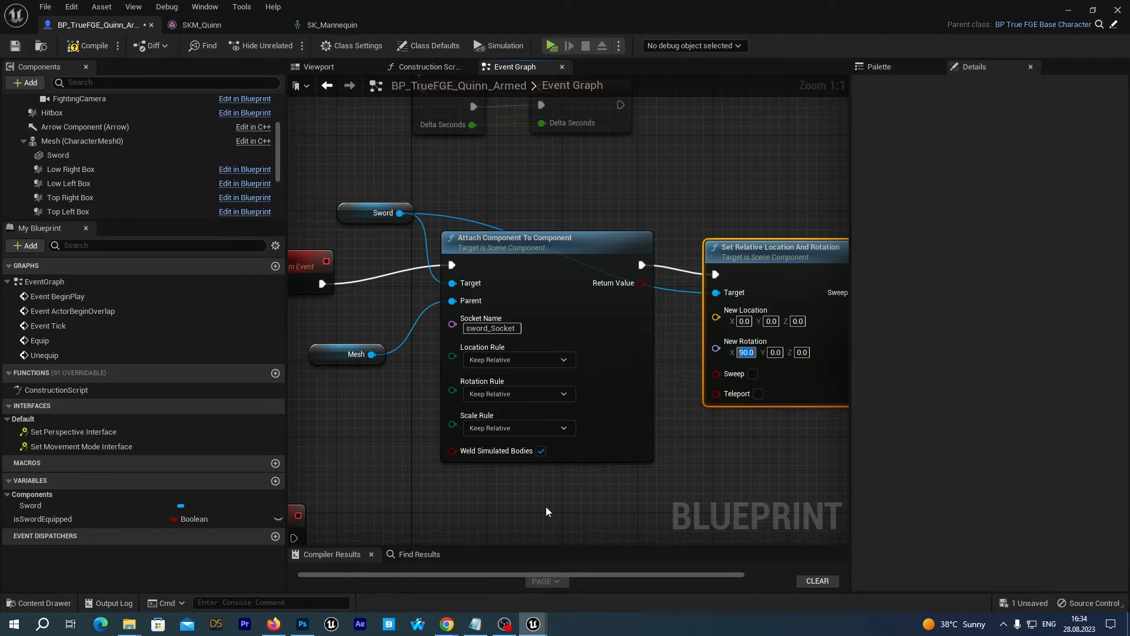
click(770, 321)
text(-42)
key(Return)
- Set isSwordEquipped to true after the relative transform node, and compile and save the blueprint
right_drag(672, 469, 453, 466)
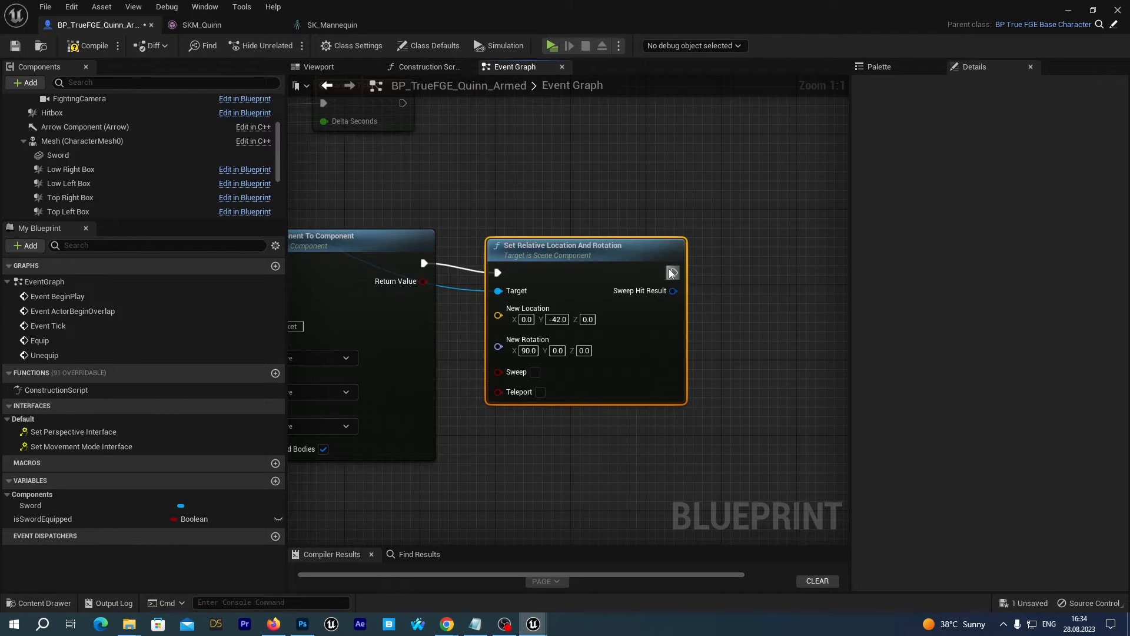
drag(674, 273, 749, 293)
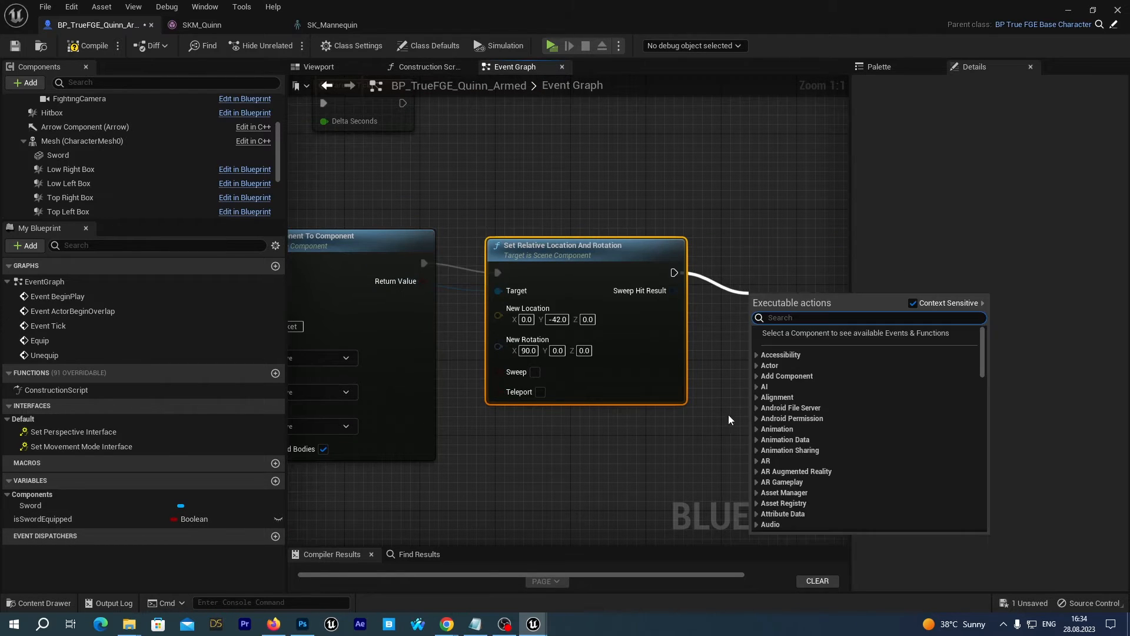
text(iss)
key(Return)
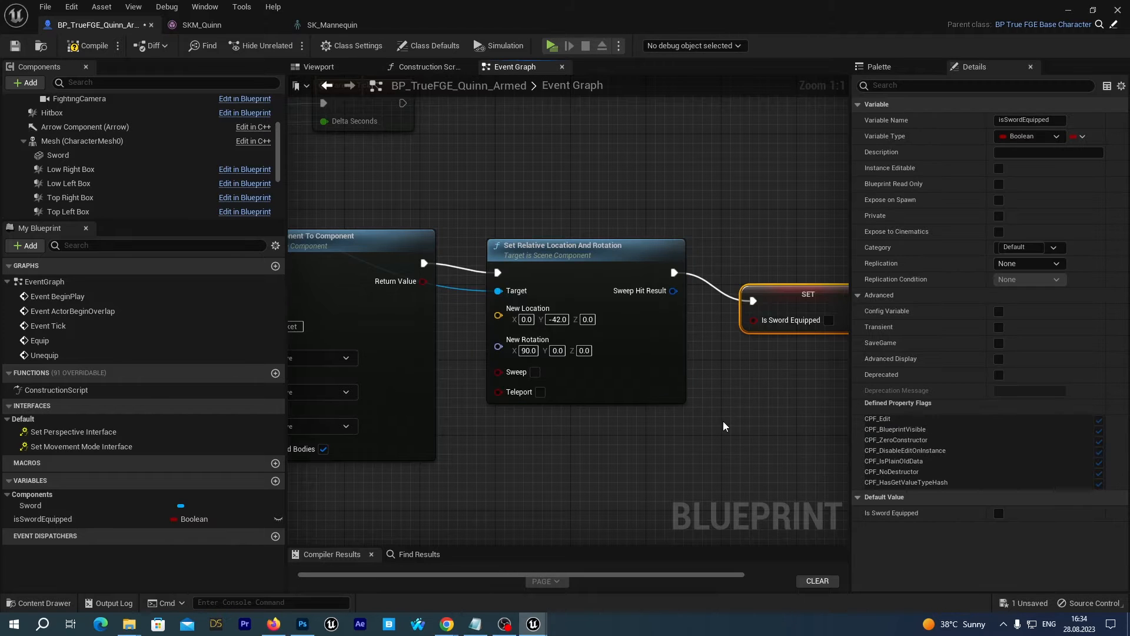
right_drag(776, 393, 1021, 275)
scroll(612, 456, down, 1)
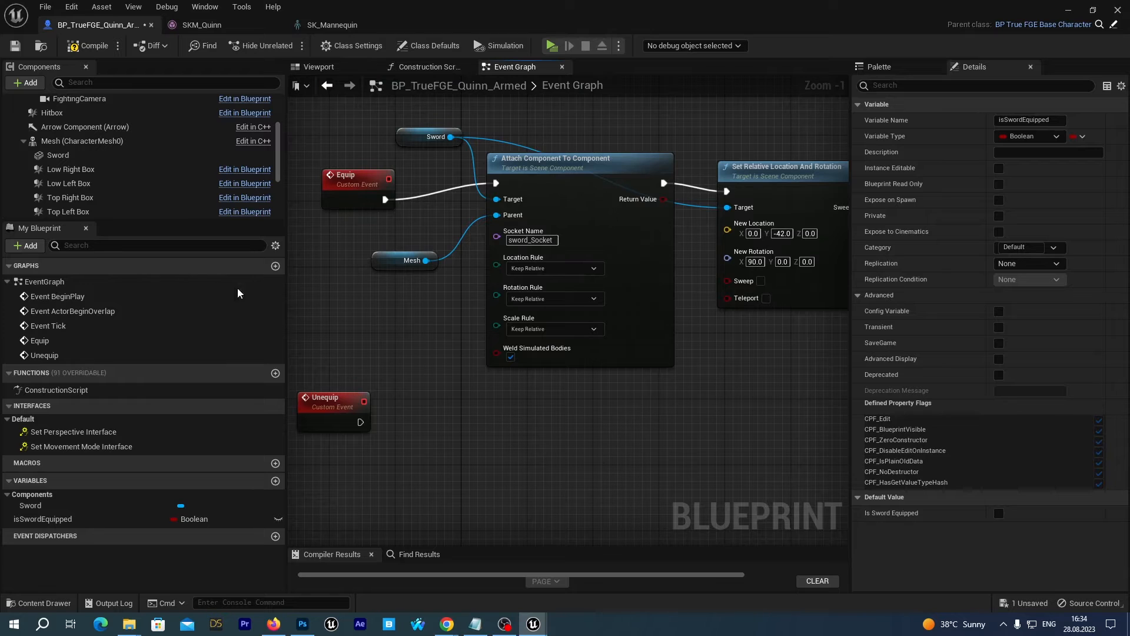
click(83, 51)
click(16, 47)
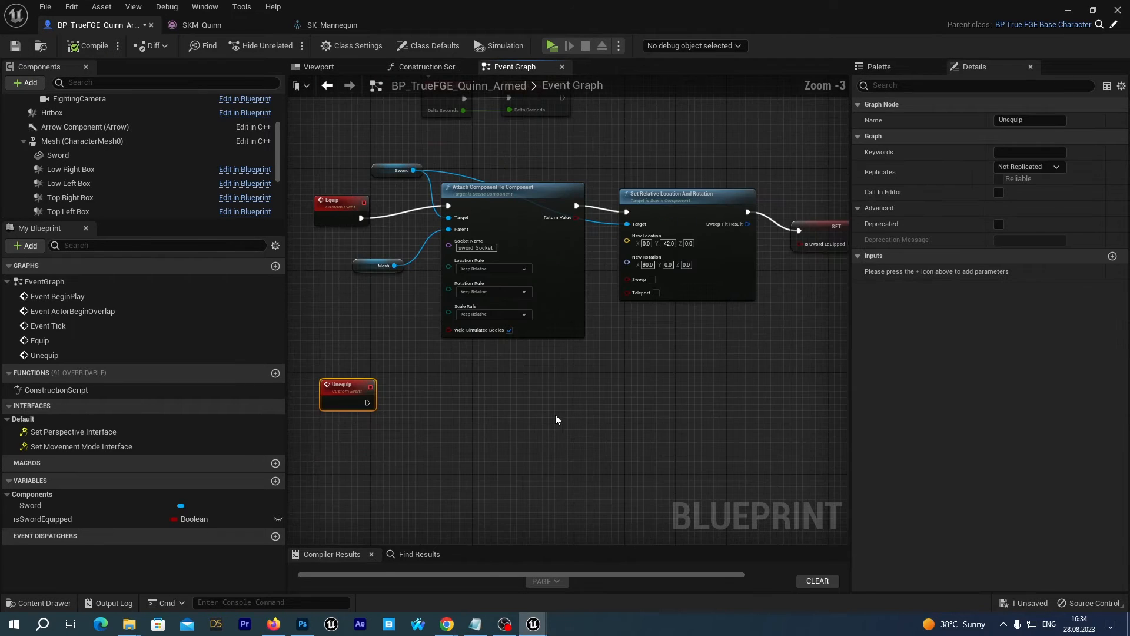
- Add a keyboard event for the 1 key in the empty graph area below the Unequip event
right_drag(556, 416, 550, 394)
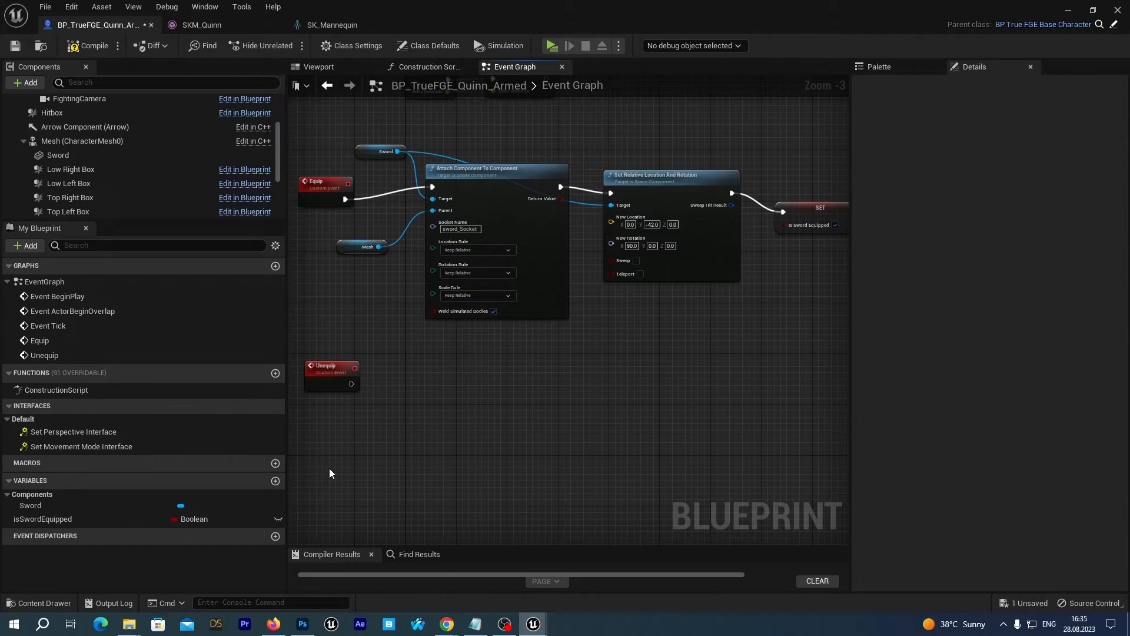
right_click(330, 468)
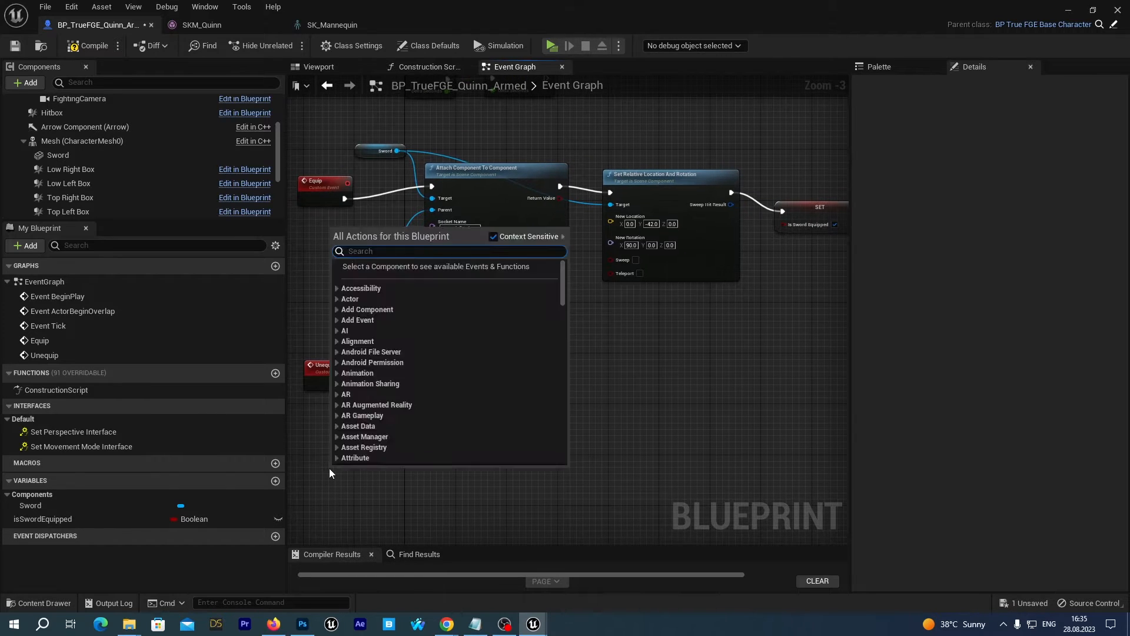
click(331, 468)
right_click(331, 469)
text(keyboard)
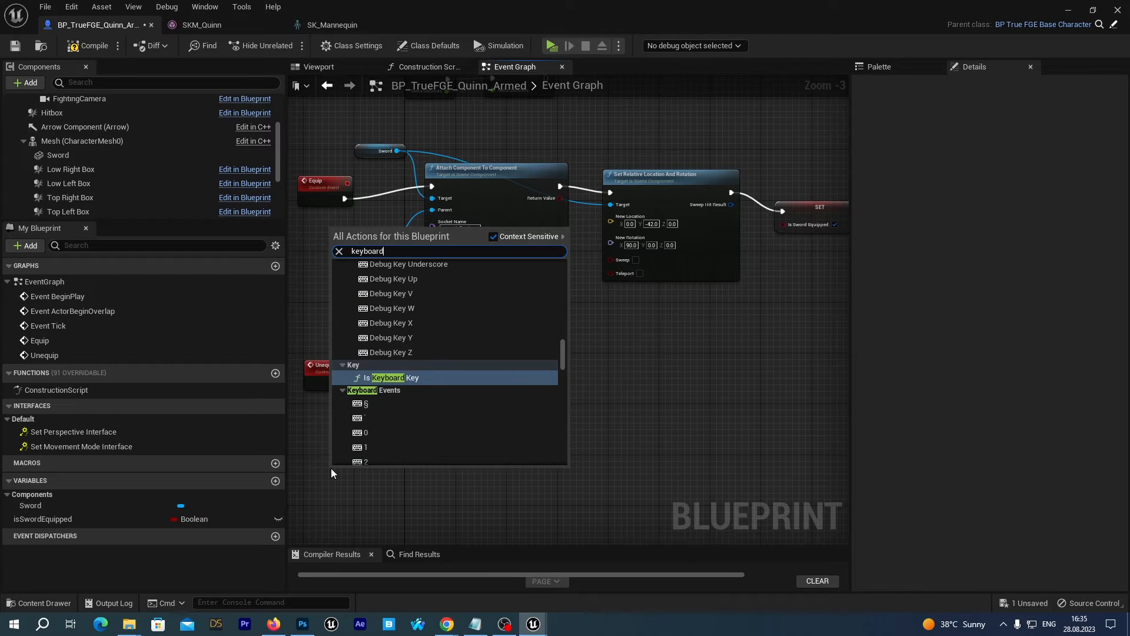
click(365, 449)
right_drag(412, 480, 398, 494)
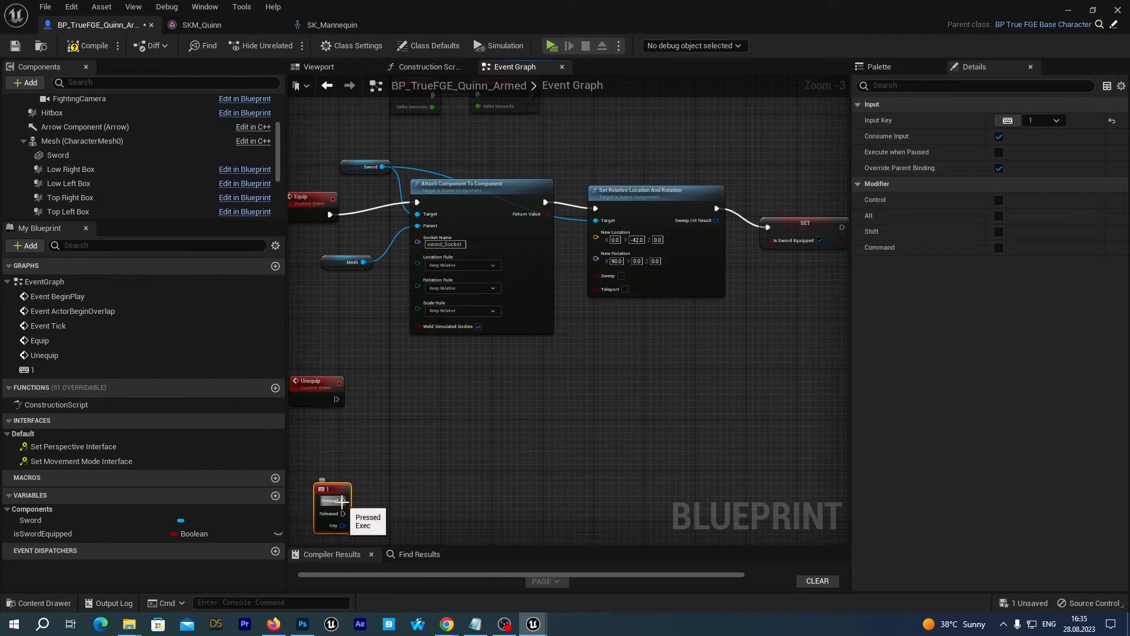
- Add a Branch node run from the Pressed output of the 1 key event
drag(344, 501, 426, 467)
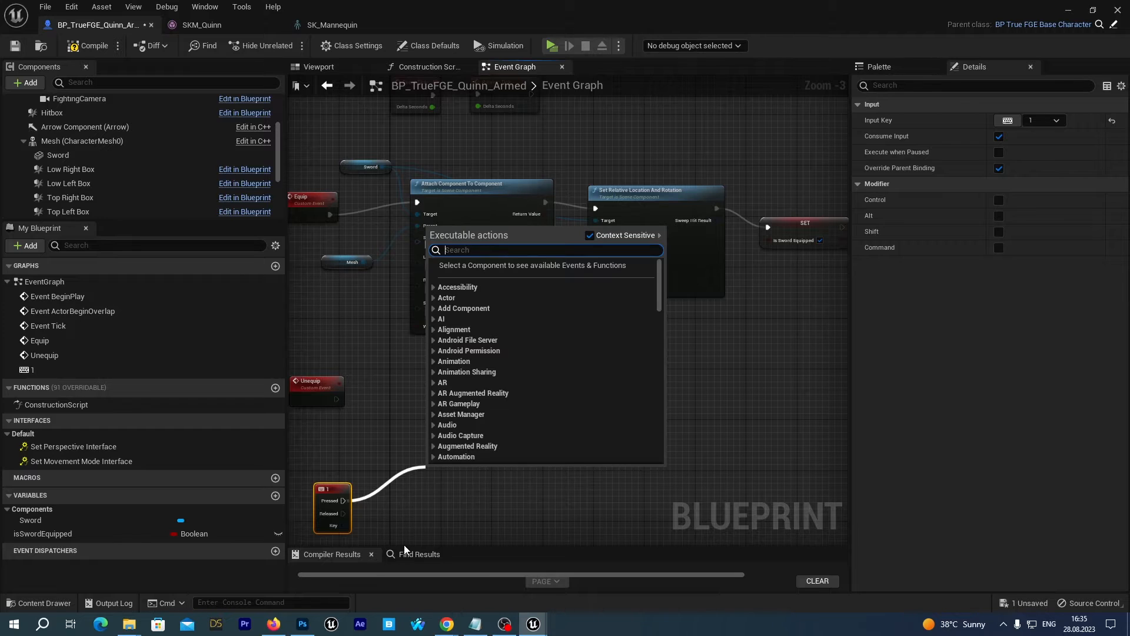
right_click(394, 495)
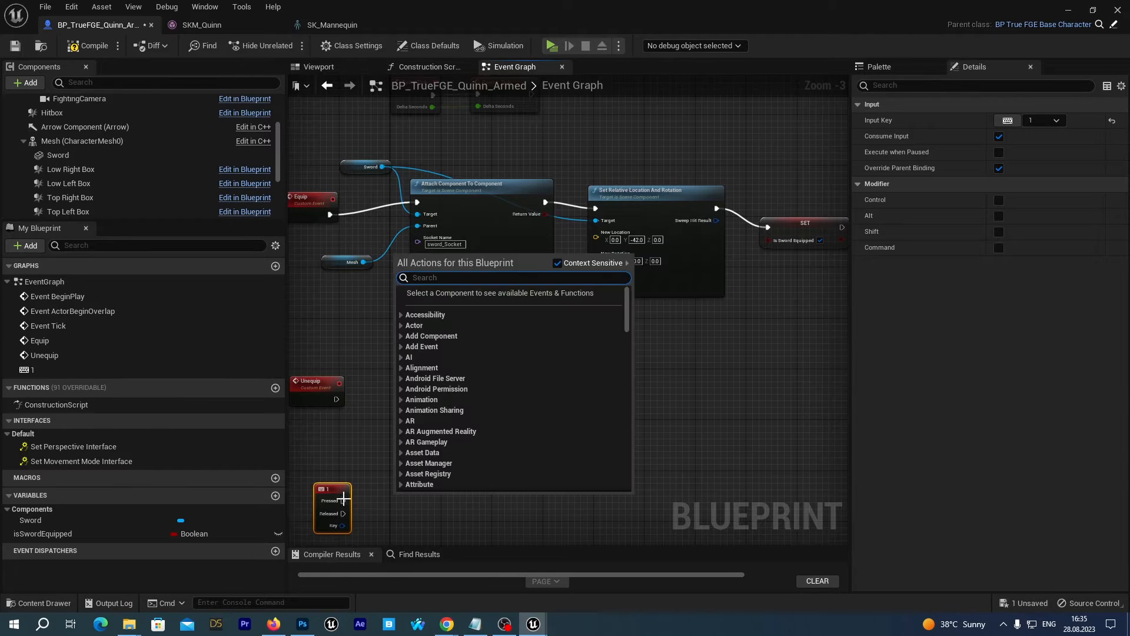
drag(344, 500, 412, 479)
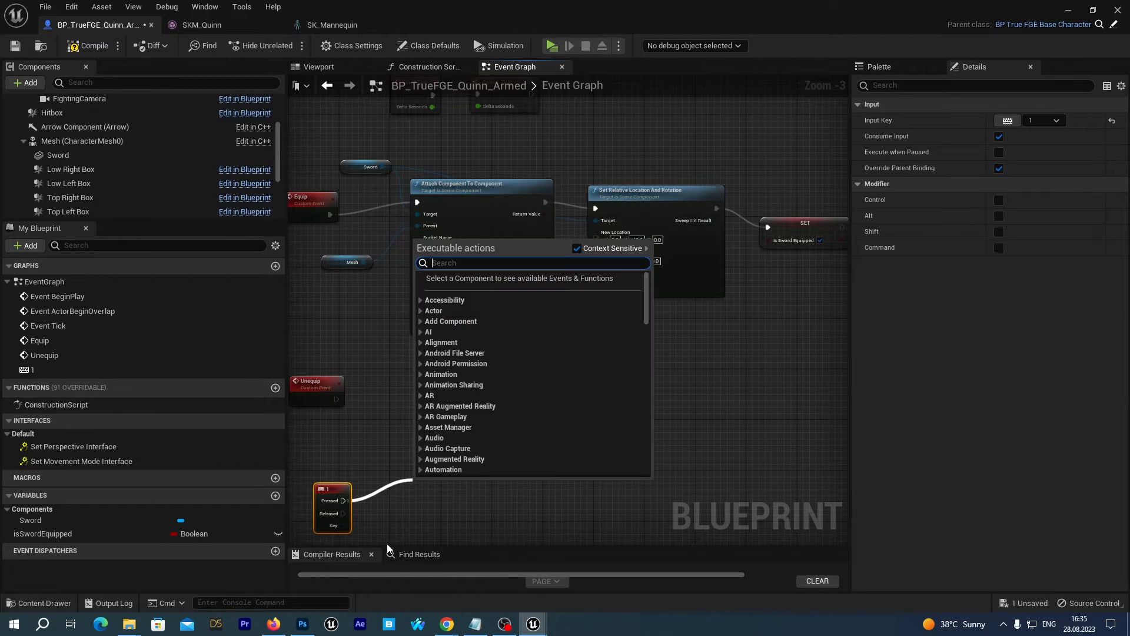
text(branch)
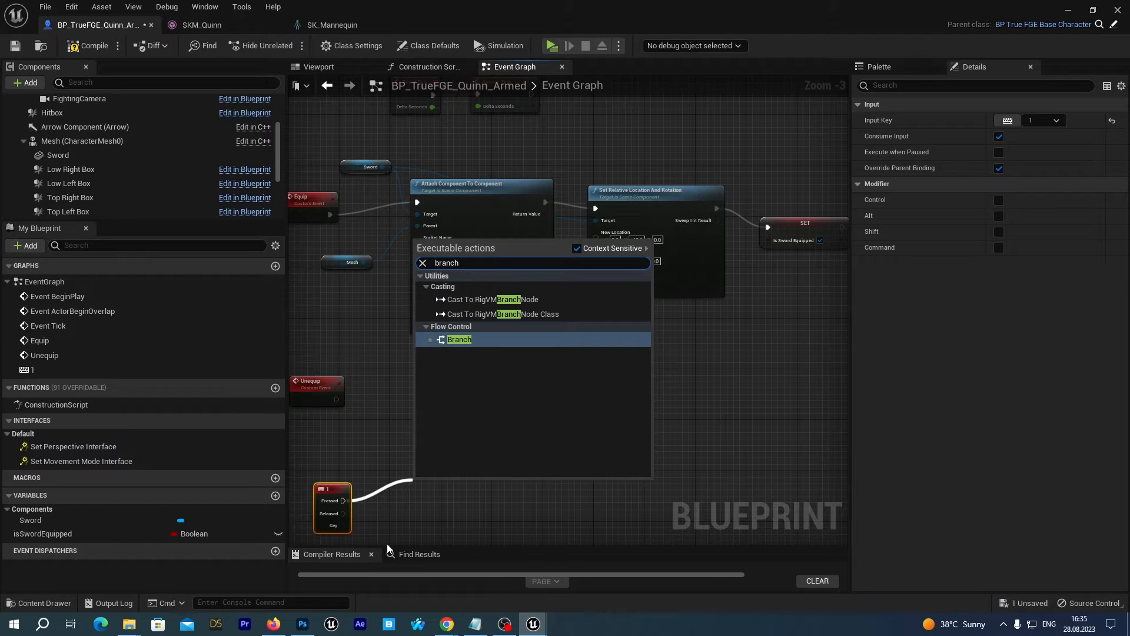
key(Return)
- Place a getter for isSwordEquipped below the 1 key event and shift the Branch node to make room
click(40, 535)
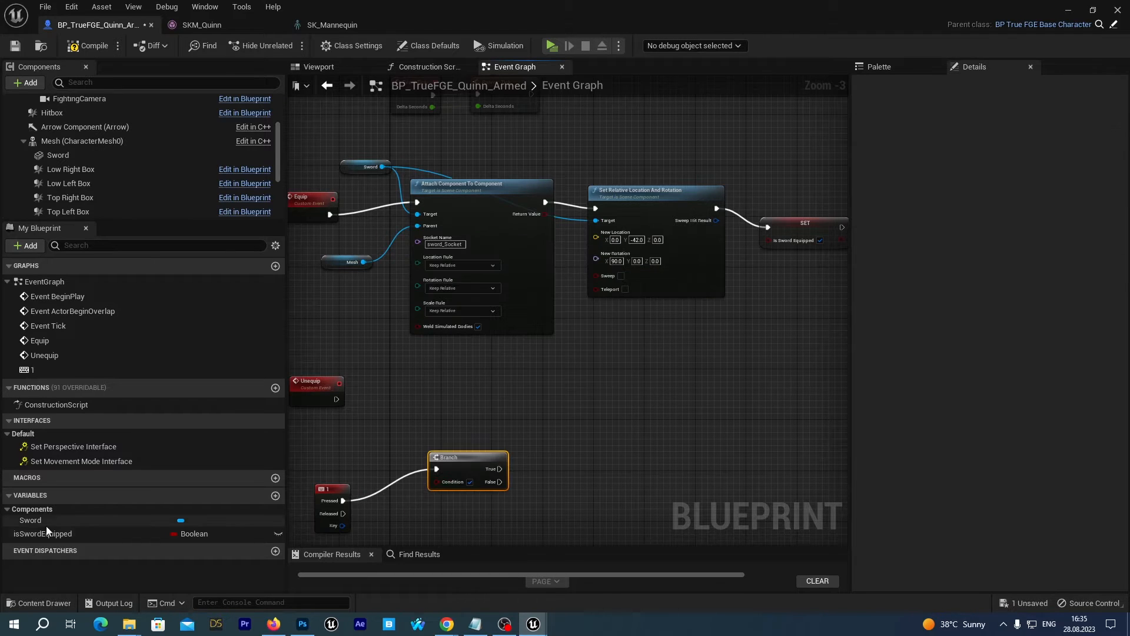
drag(40, 535, 388, 534)
click(437, 555)
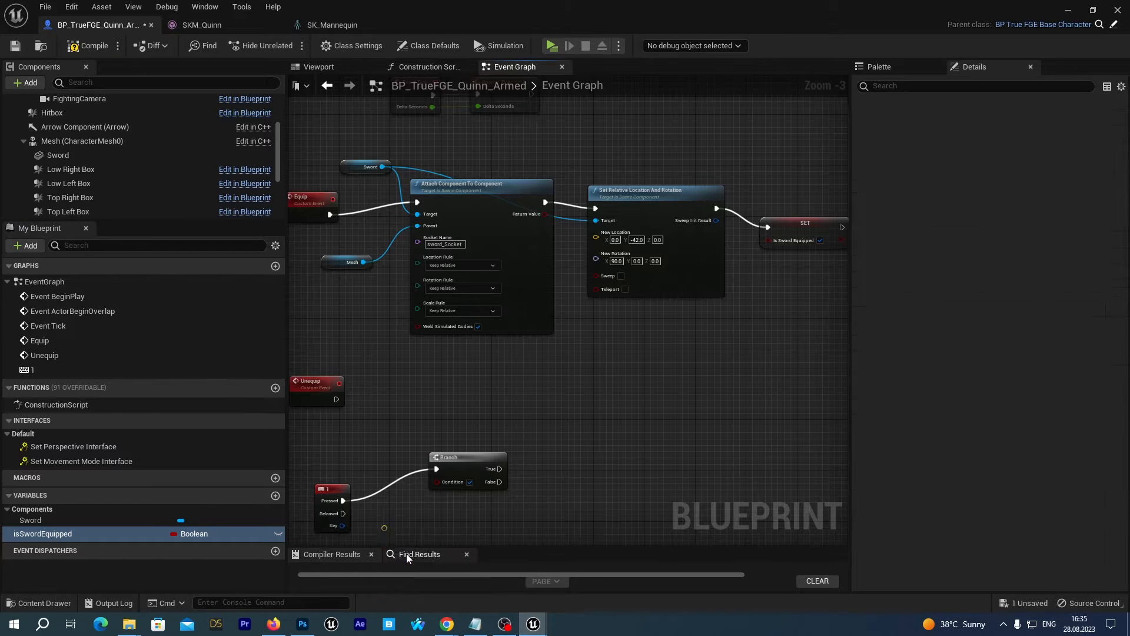
drag(449, 465, 474, 466)
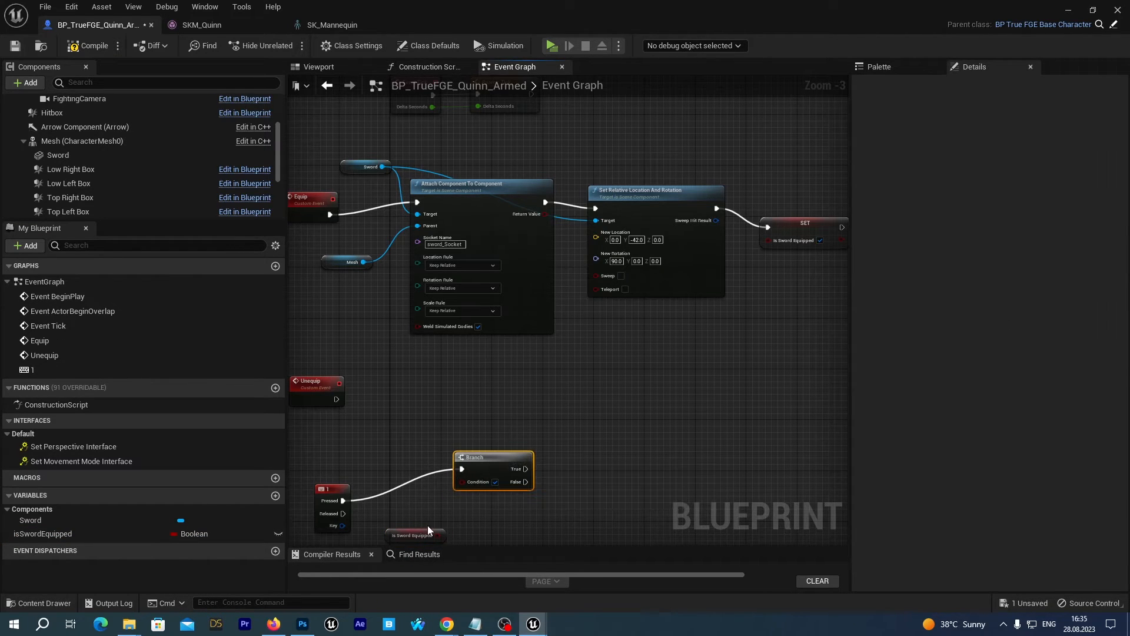
mouse_move(415, 538)
mouse_down()
mouse_move(403, 477)
mouse_move(396, 506)
mouse_move(459, 506)
mouse_move(430, 538)
mouse_up()
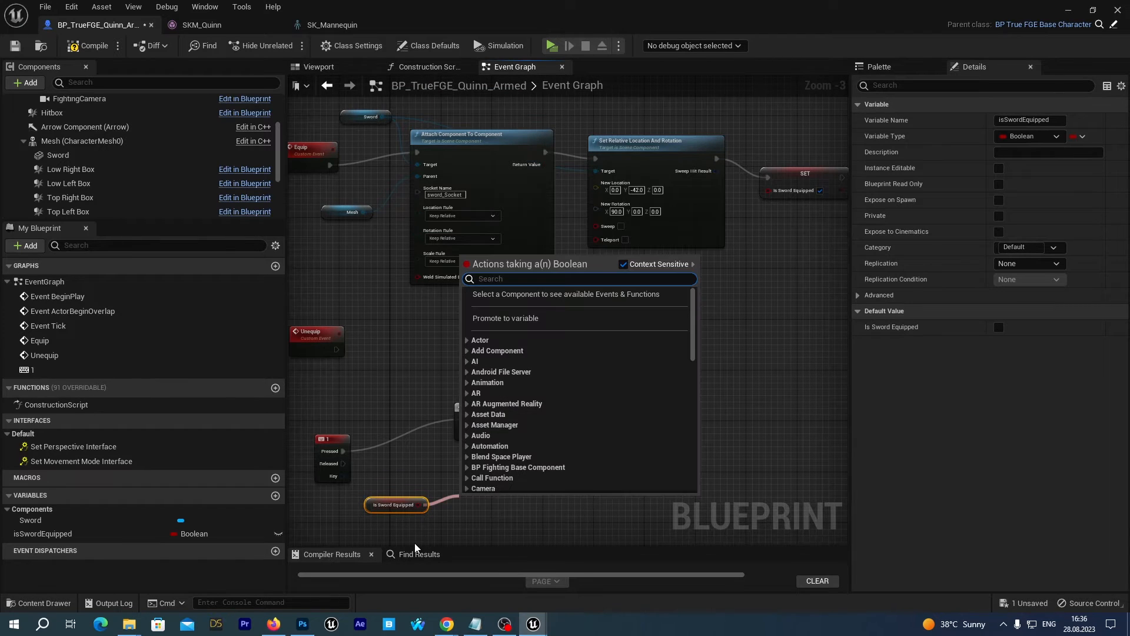
- Invert isSwordEquipped with a NOT Boolean node and connect the result to the Branch's Condition
text(not)
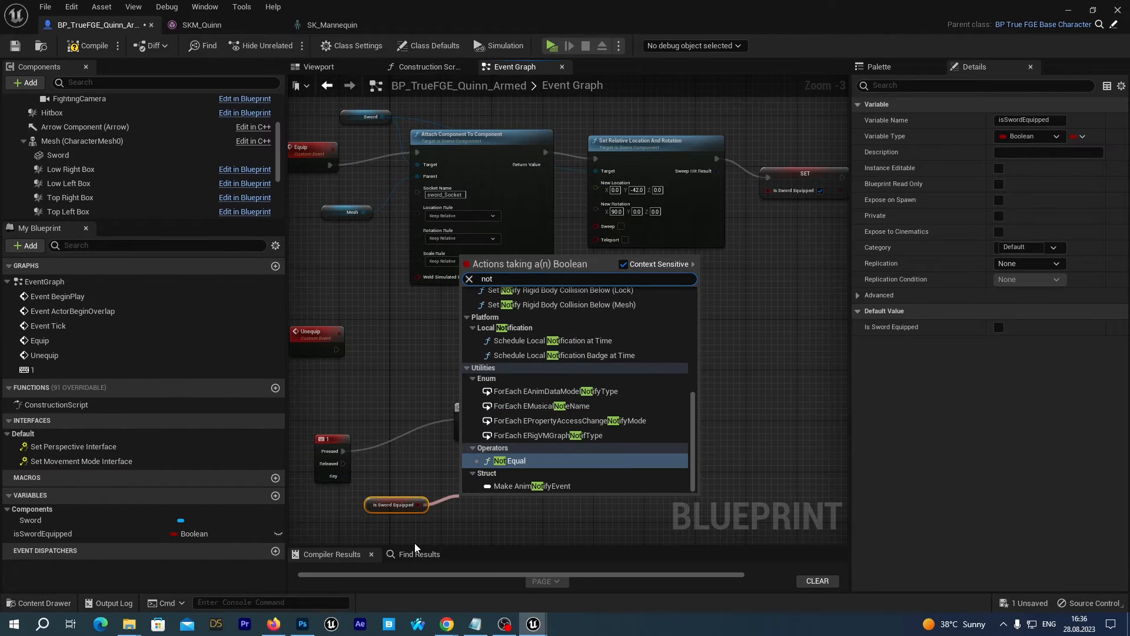
text( boo)
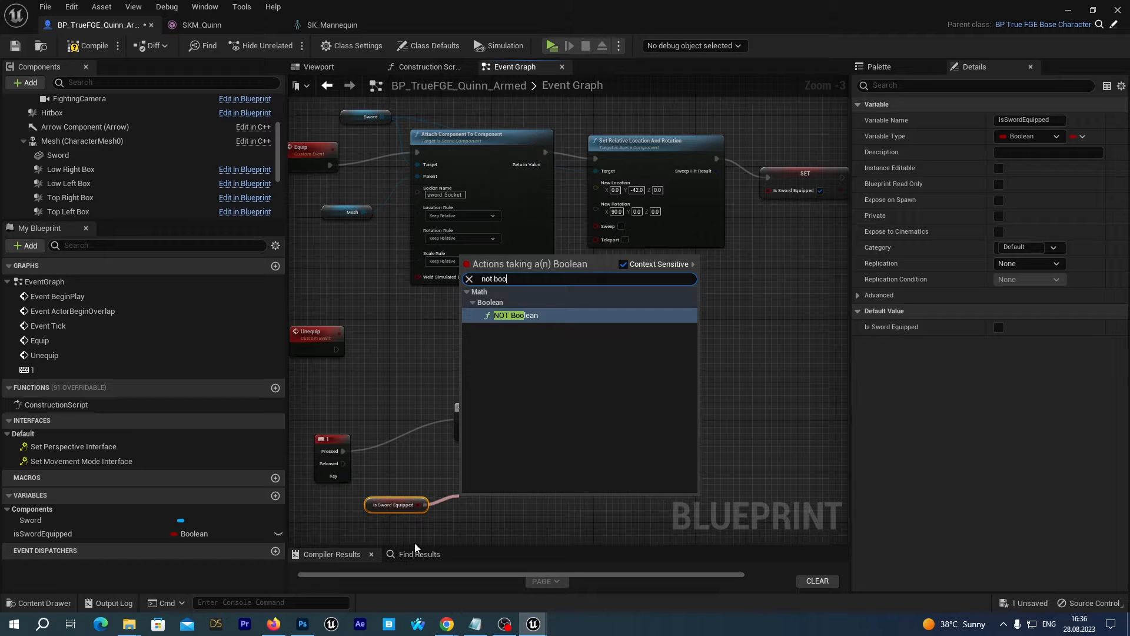
key(Return)
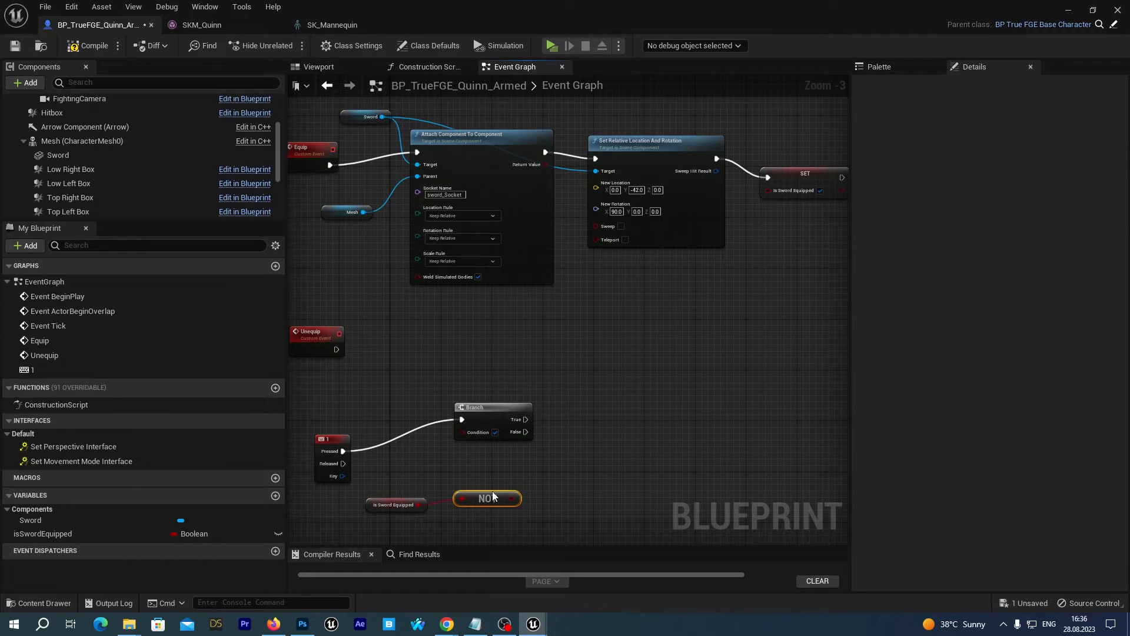
drag(372, 480, 448, 512)
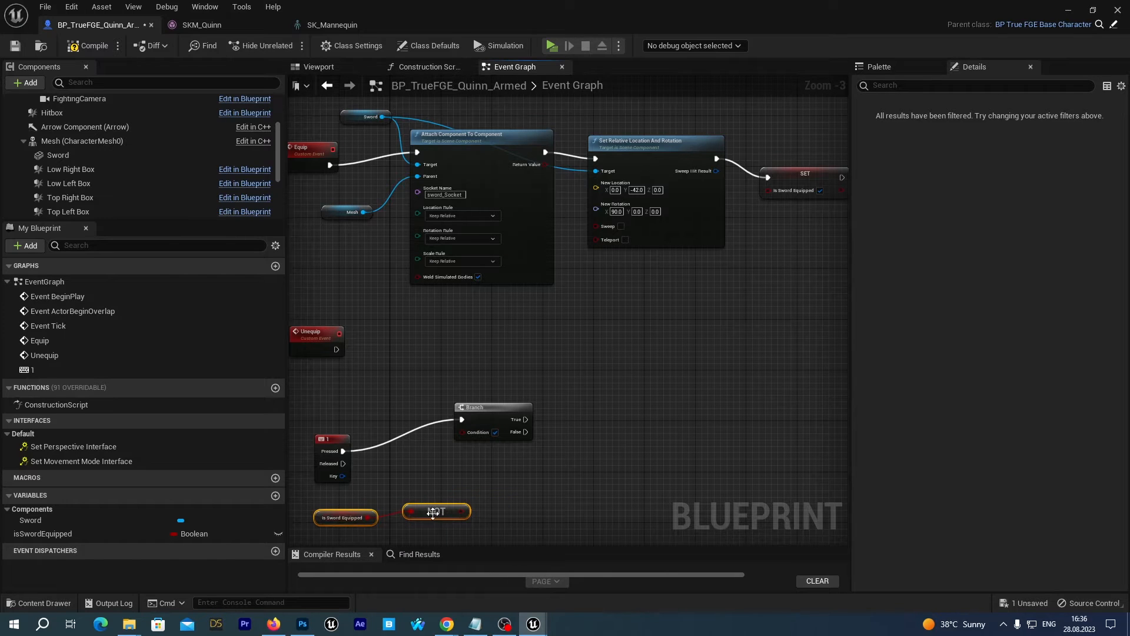
drag(464, 511, 461, 433)
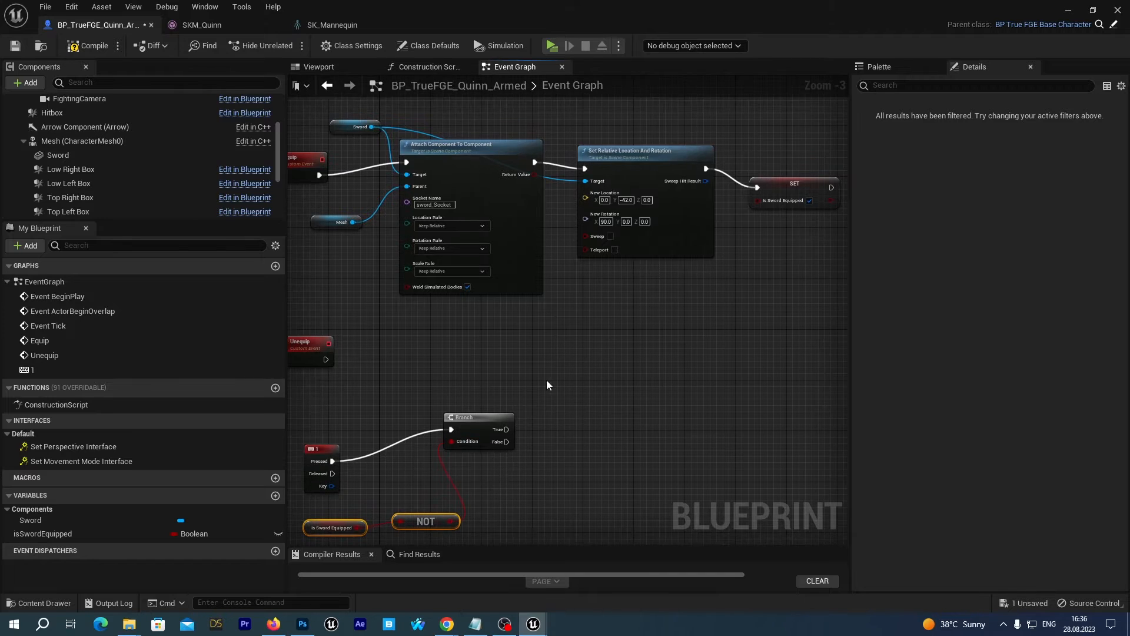
- Call the Equip event from the Branch's True output, and compile and save the blueprint
right_drag(420, 327, 468, 329)
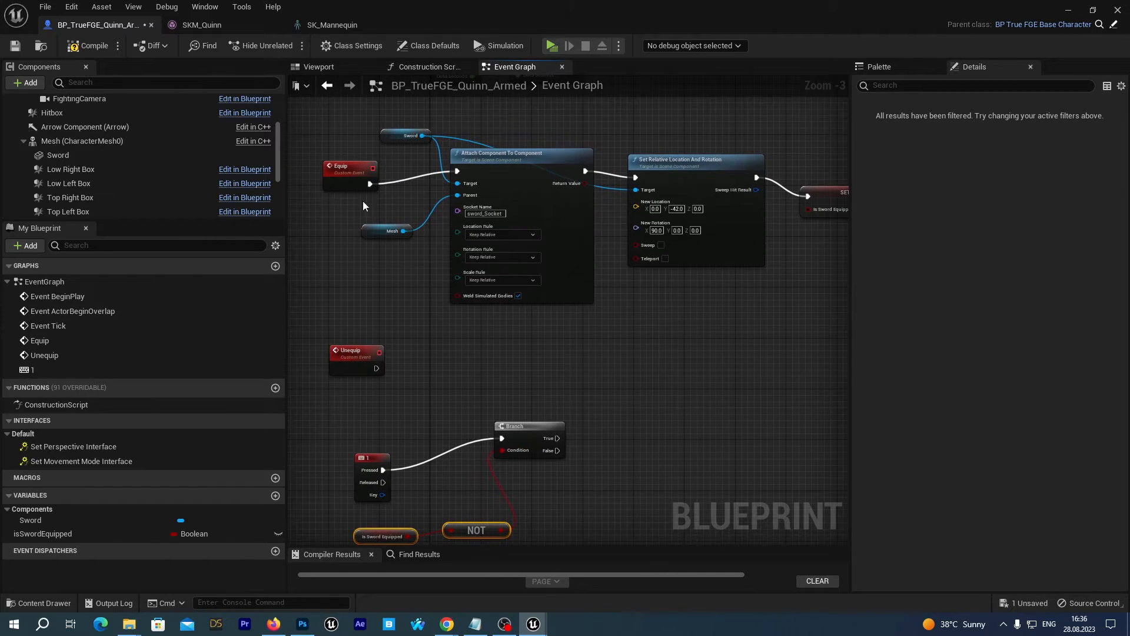
drag(558, 438, 606, 438)
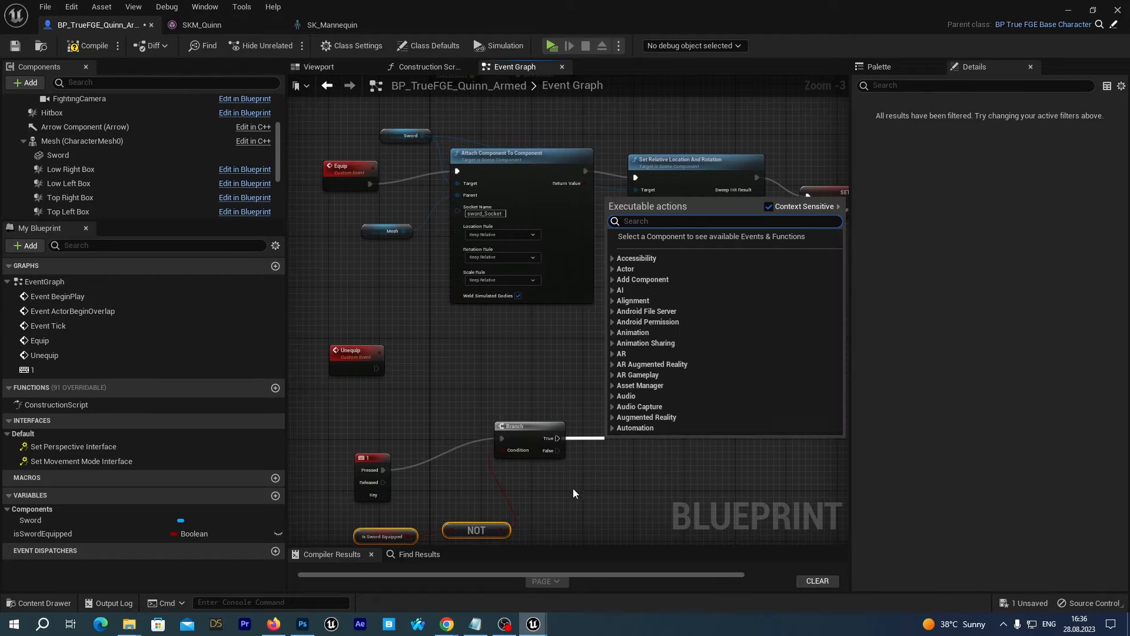
text(equip)
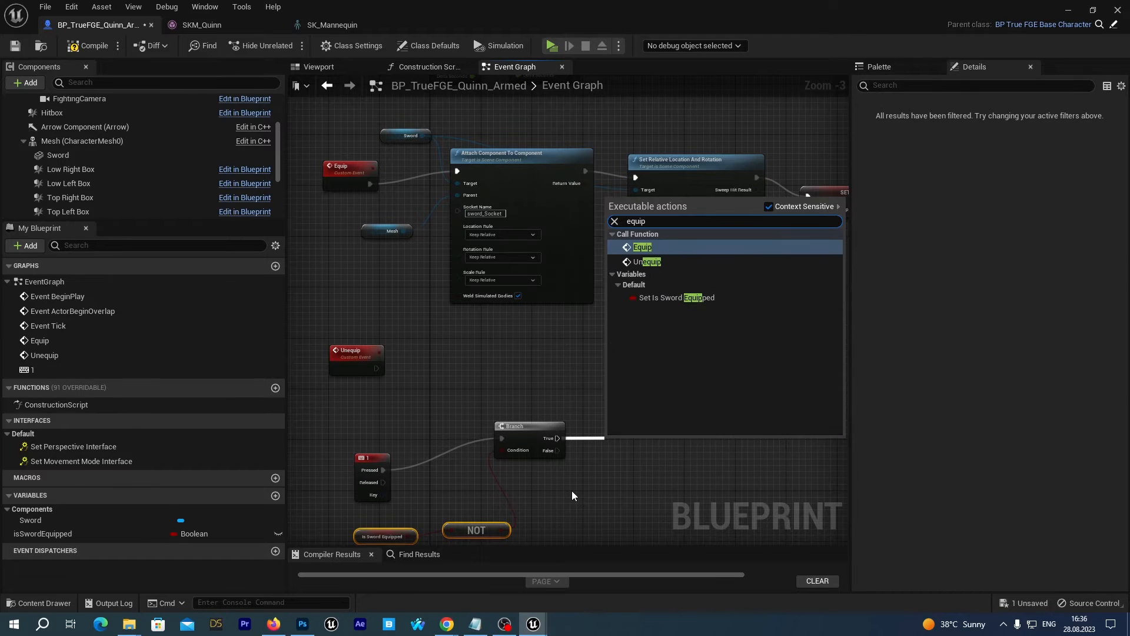
click(640, 248)
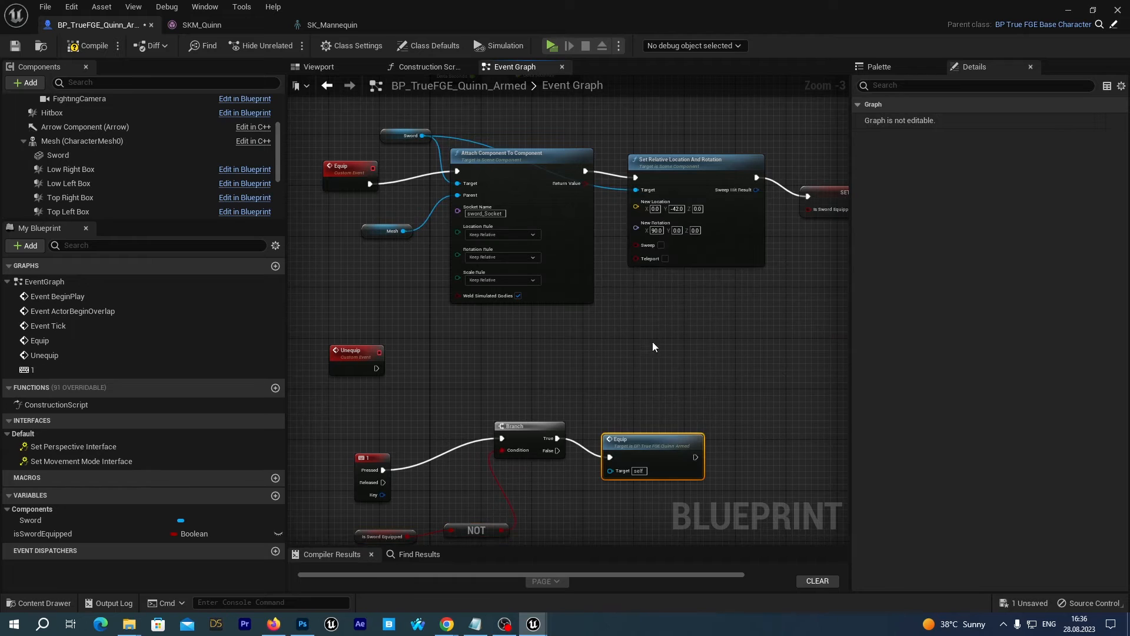
click(89, 46)
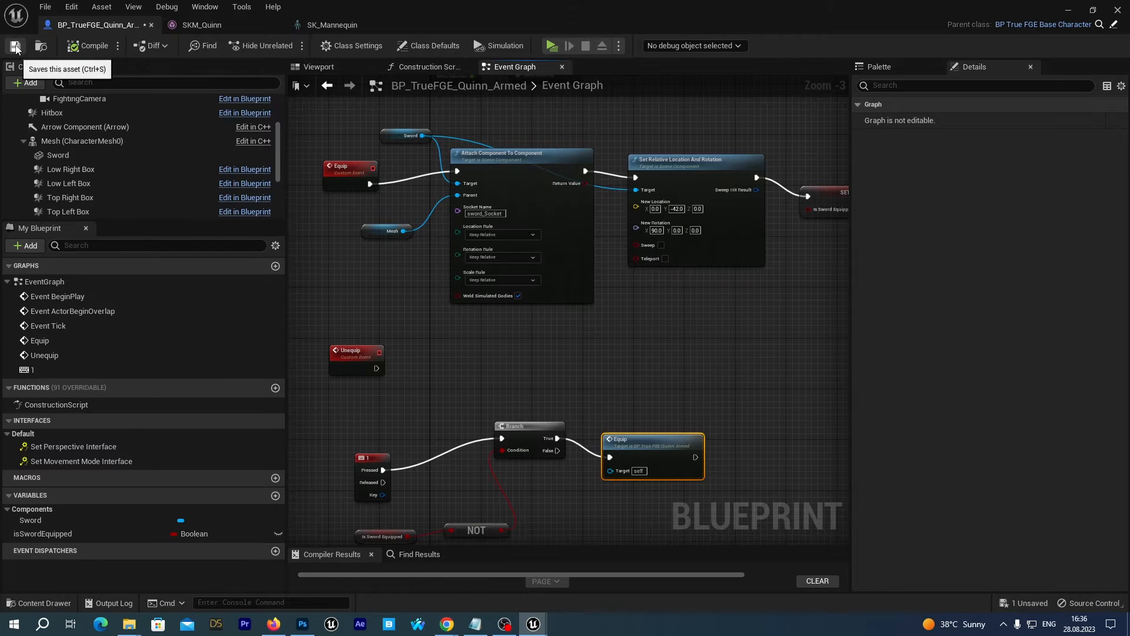
click(15, 45)
- Enable the Training Dummy option on the AISpawner actor in the level and save the HumanVsAiExampleMap changes
click(1069, 11)
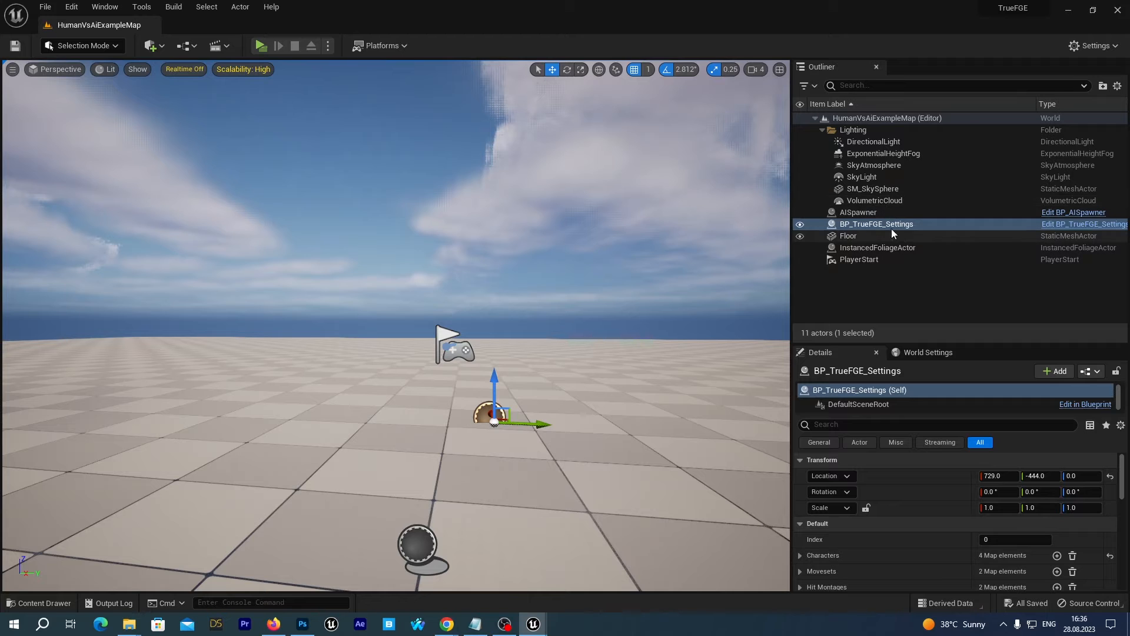
click(866, 214)
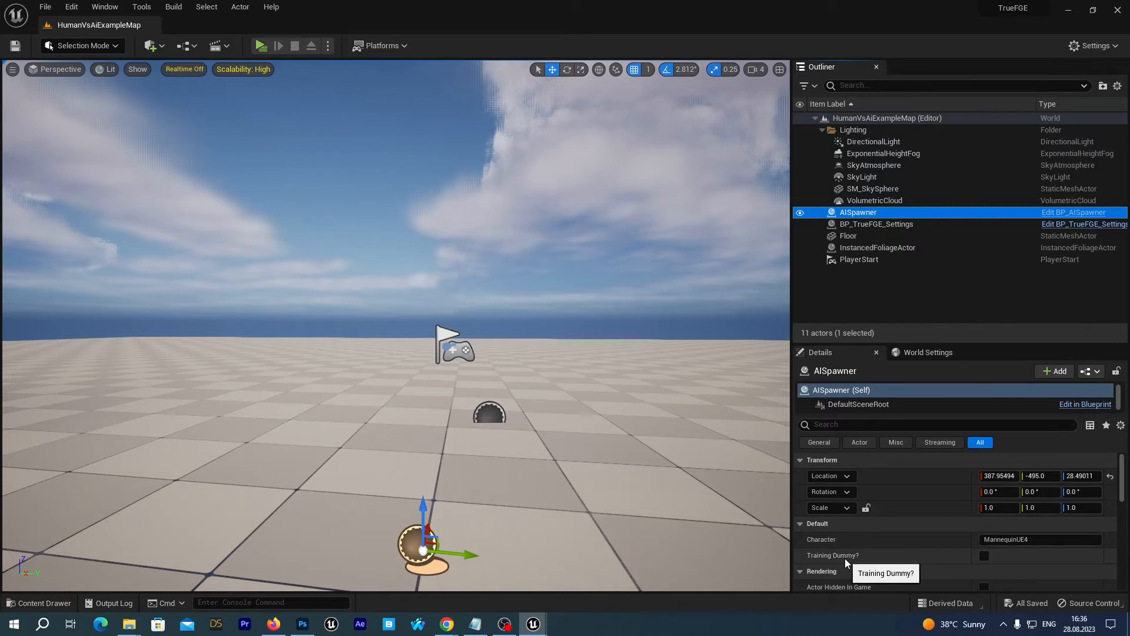
click(985, 555)
scroll(68, 468, up, 2)
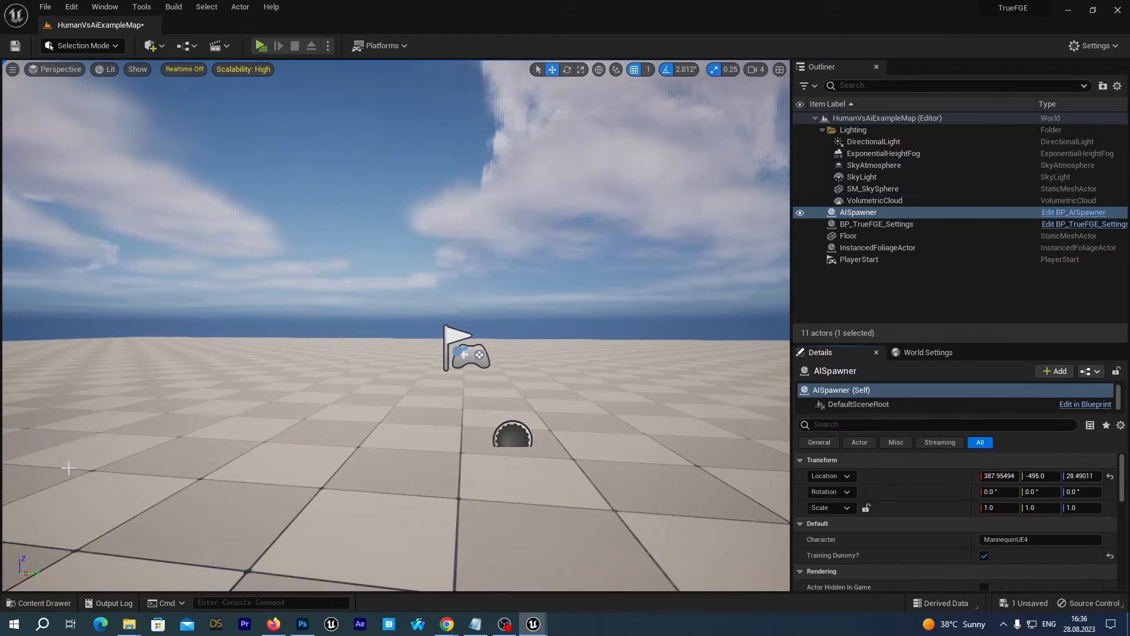
click(50, 602)
click(132, 334)
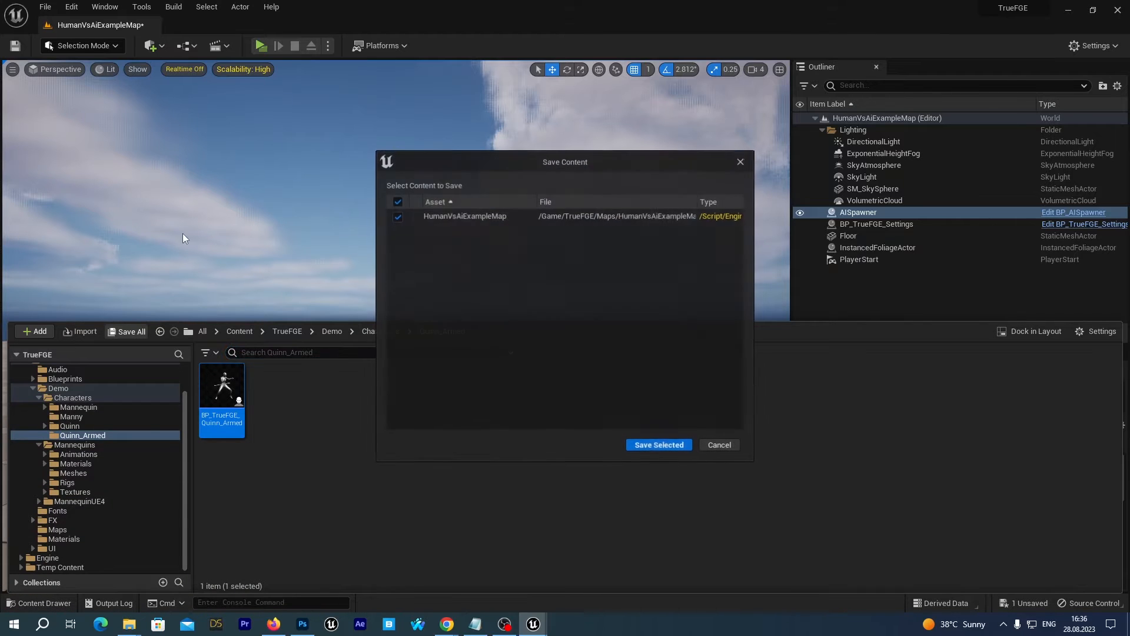
click(657, 446)
- Play-test the level to check Quinn_Armed's sword equipping with the 1 key against the training dummy, and end the session
click(478, 227)
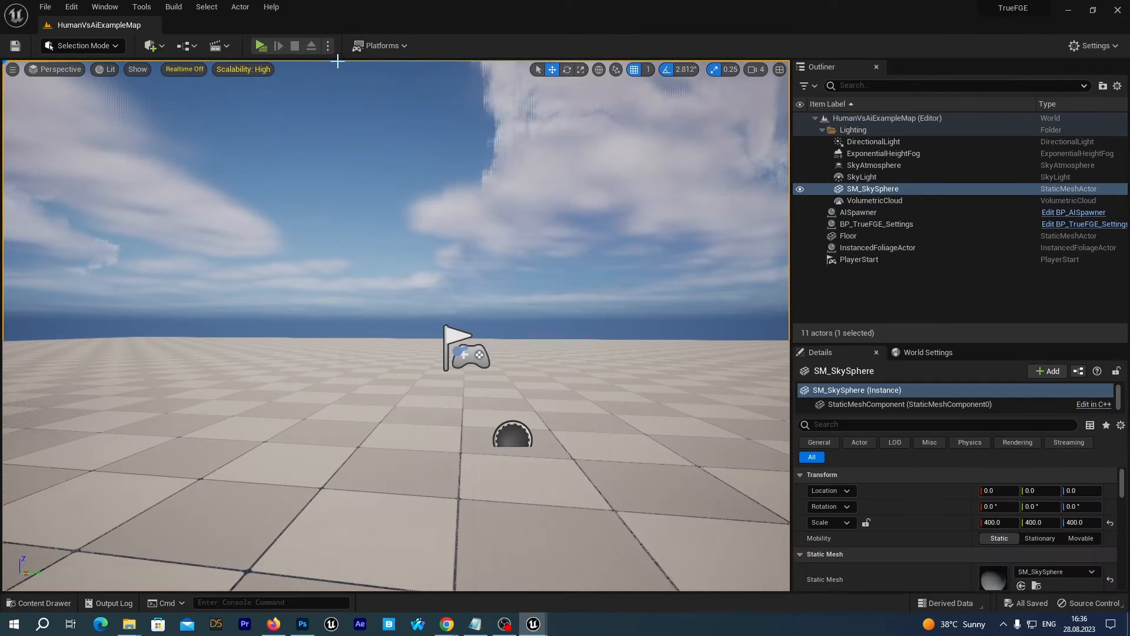
click(261, 46)
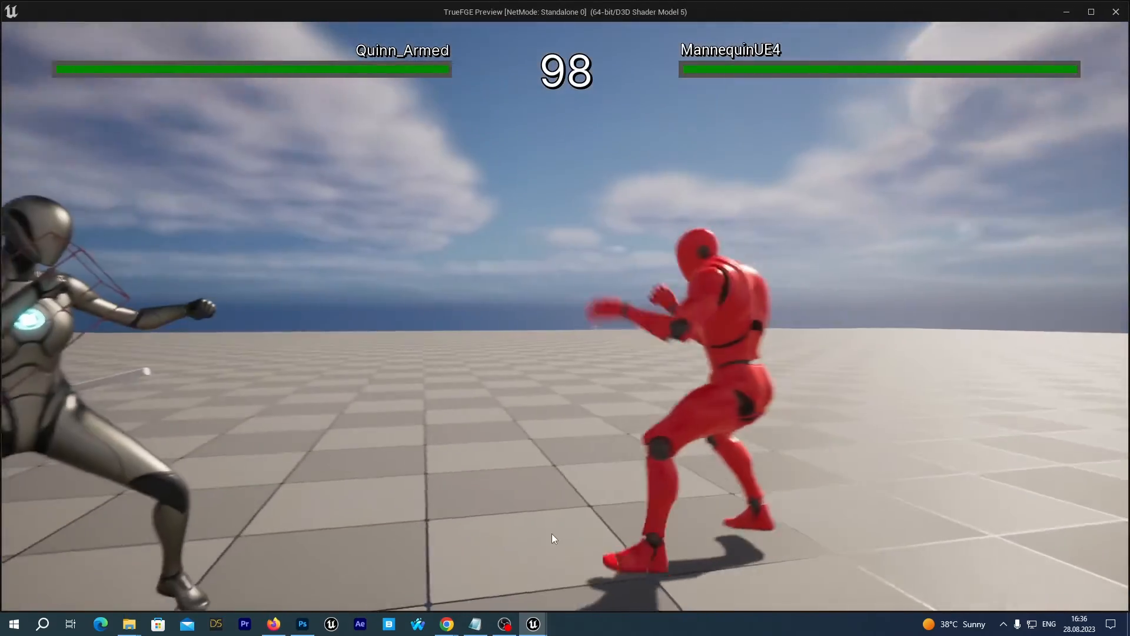
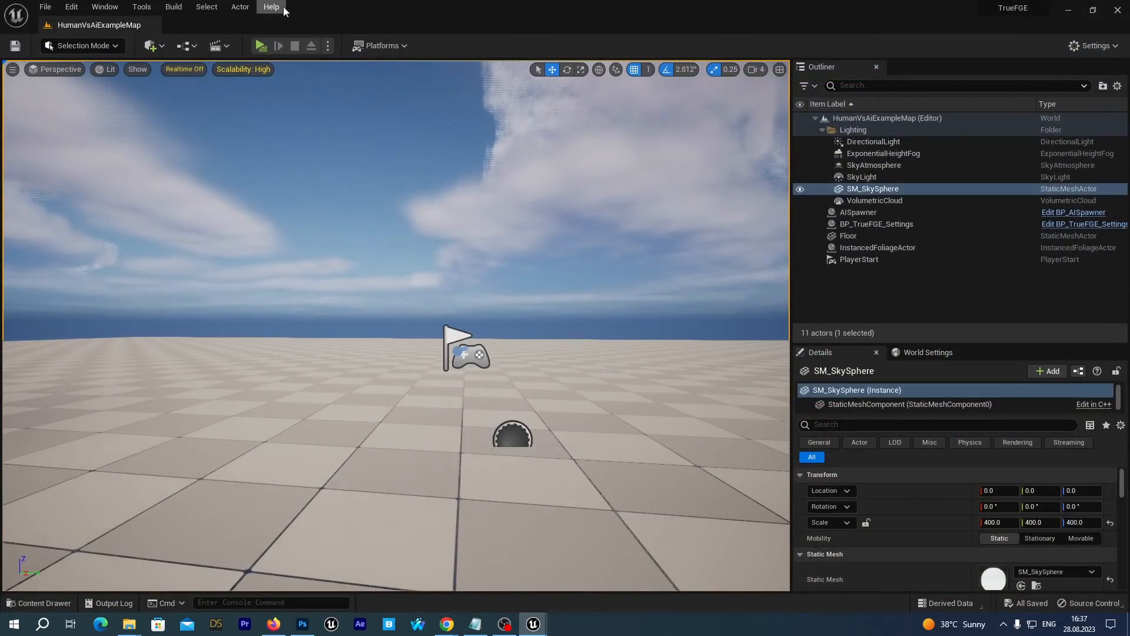
click(261, 46)
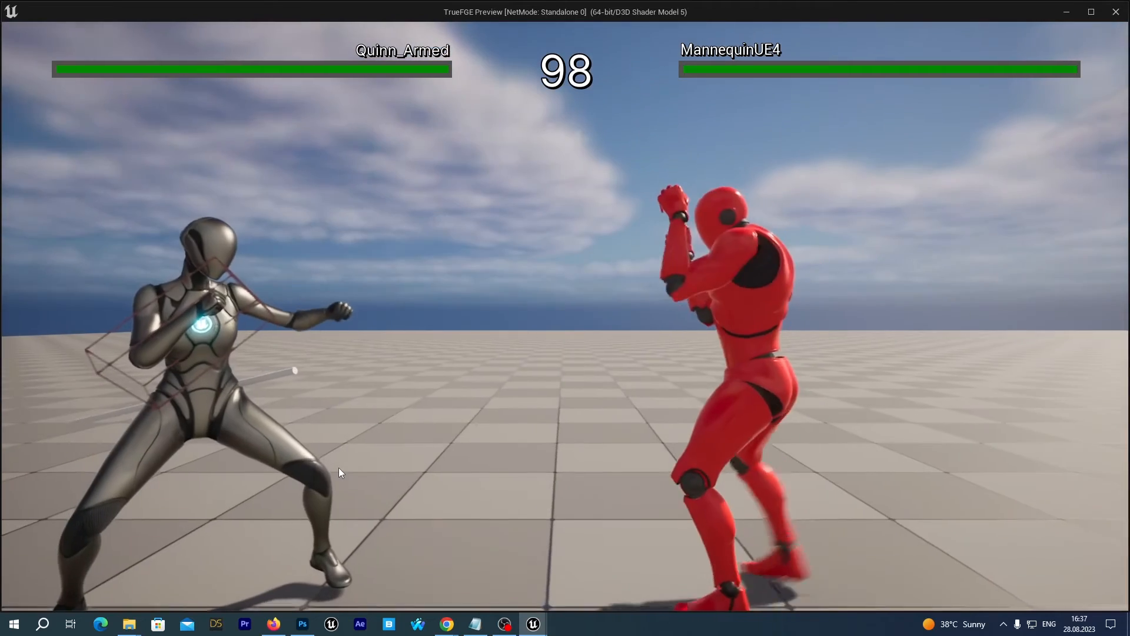
click(338, 468)
key(d)
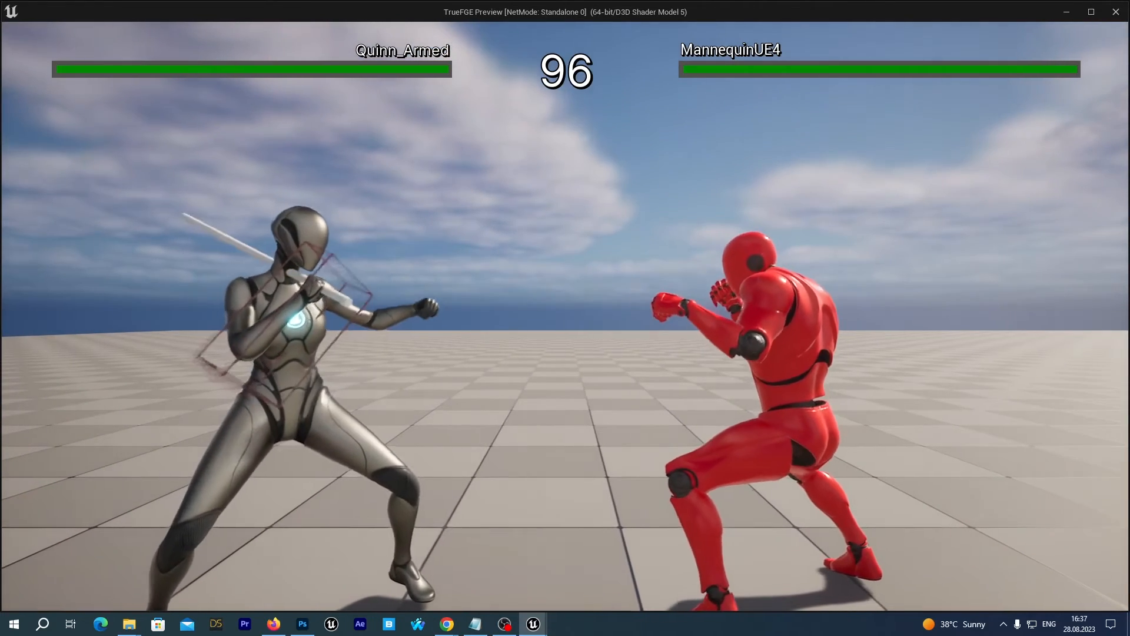
key(Escape)
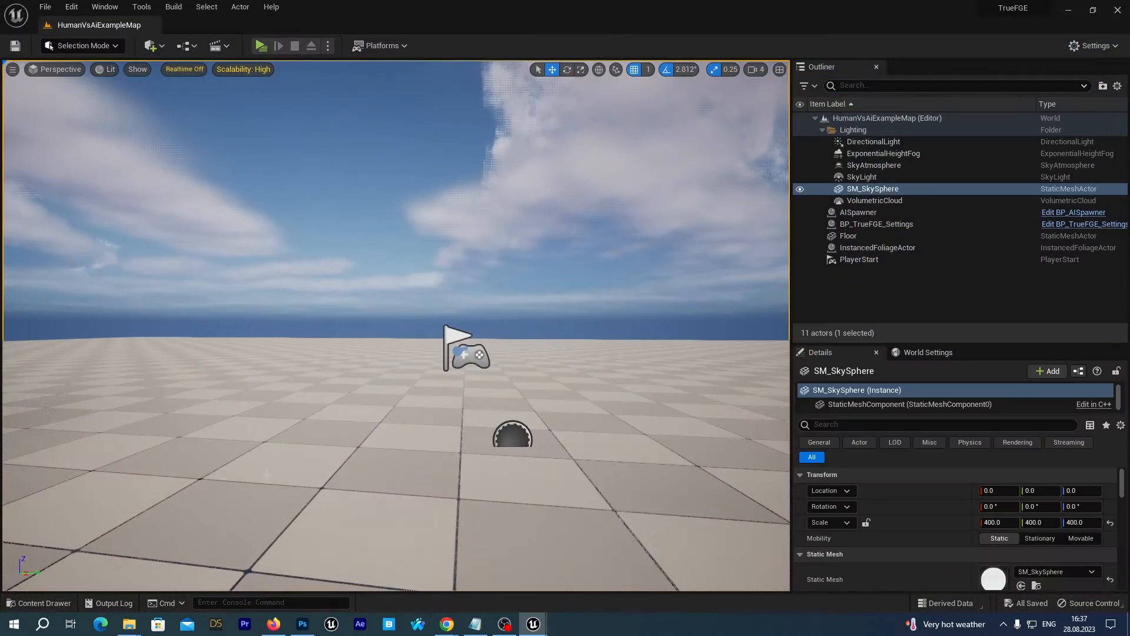
- Return to the Quinn_Armed Event Graph and move the 1 key event's node group down to free space beside Unequip
mouse_move(533, 624)
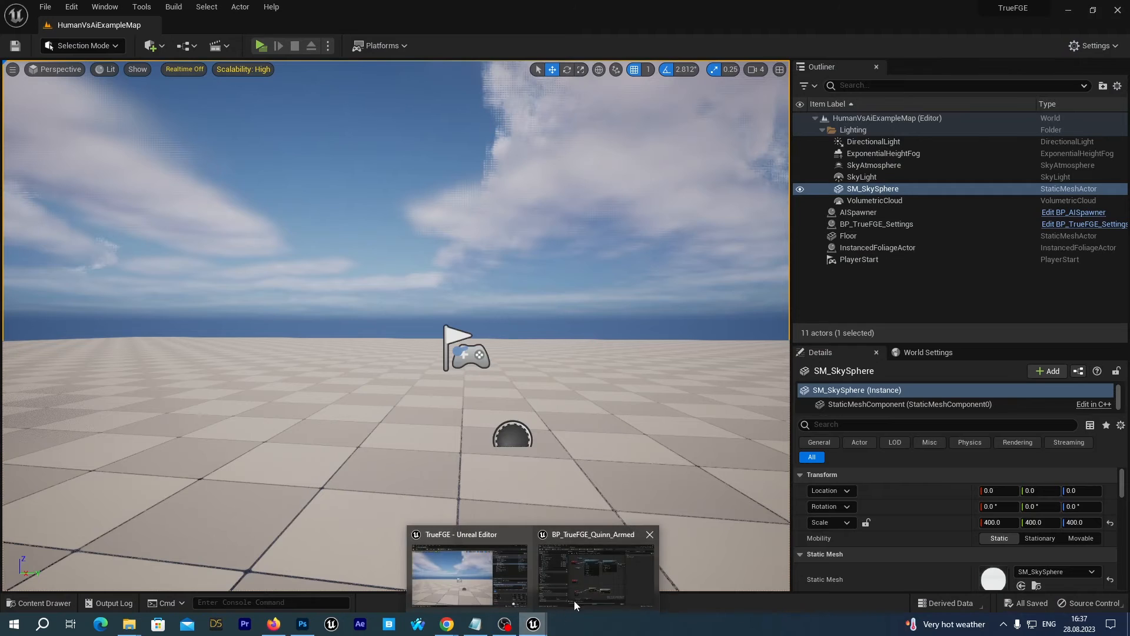
click(581, 565)
right_drag(526, 345, 558, 263)
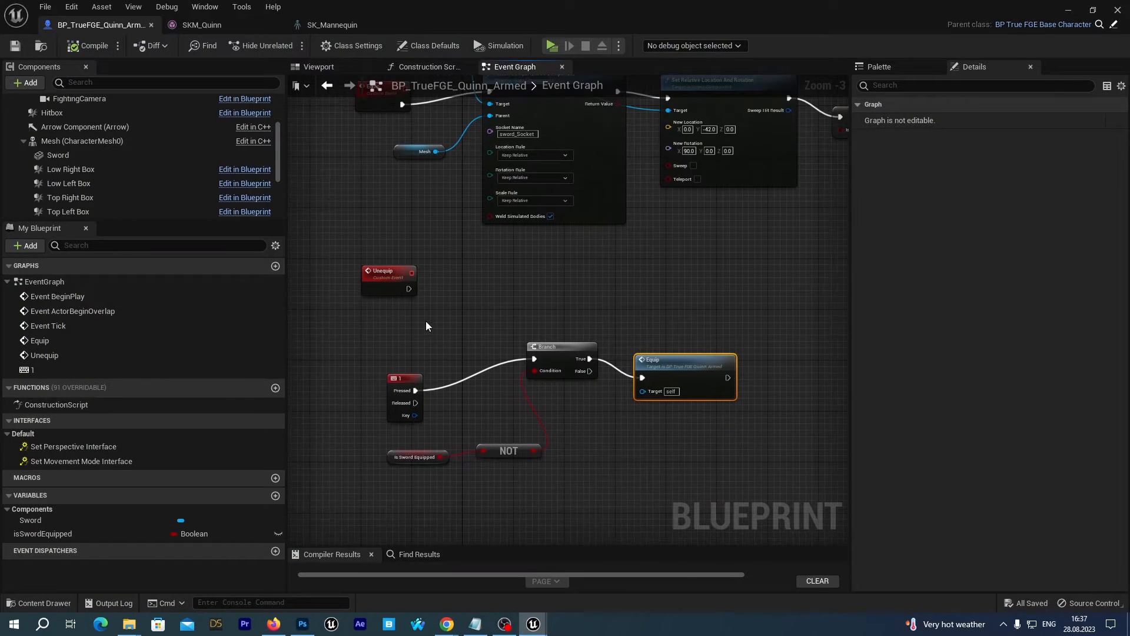
drag(377, 349, 701, 524)
key(Delete)
right_drag(607, 278, 561, 485)
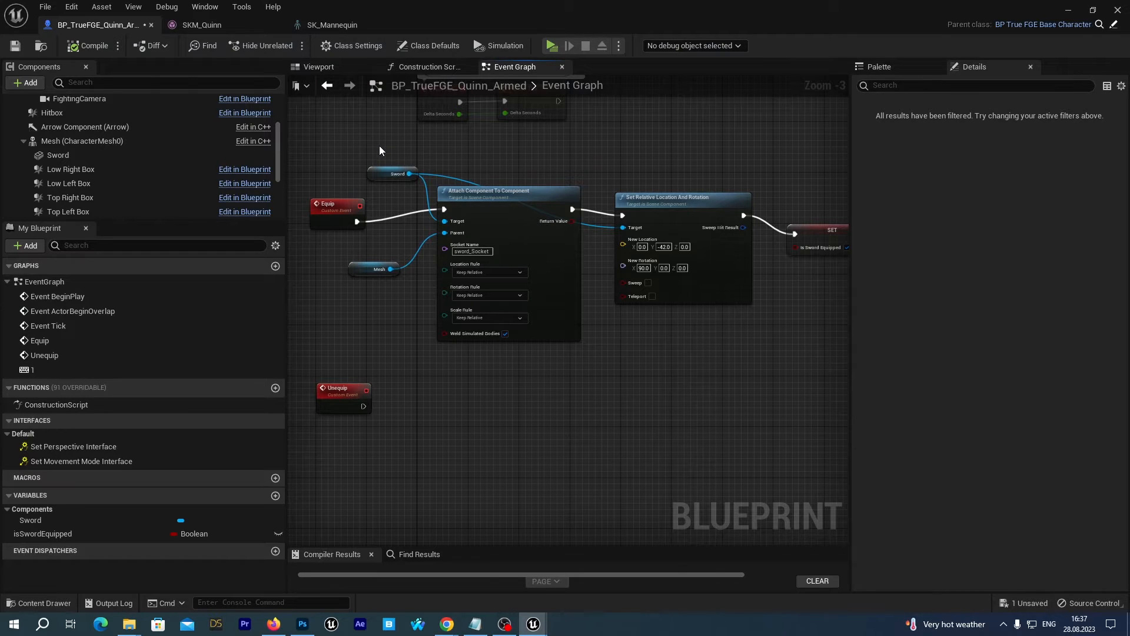
- Duplicate the Equip event's attach, relative transform and SET nodes with their getters beside Unequip, and run them from the Unequip event
drag(379, 146, 817, 344)
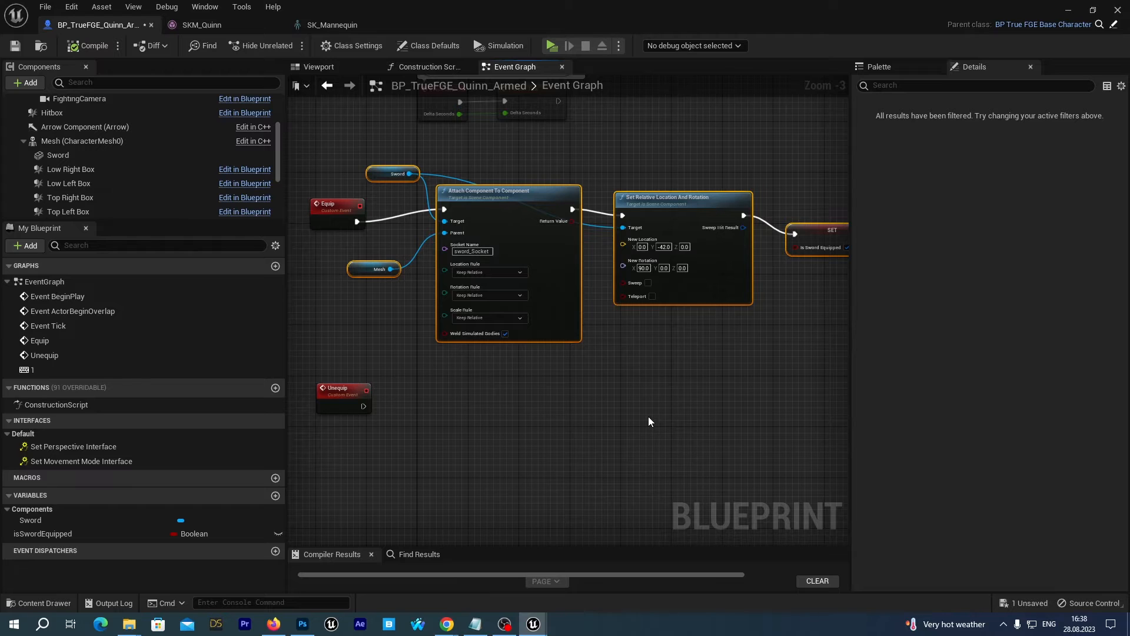
key(ctrl+v)
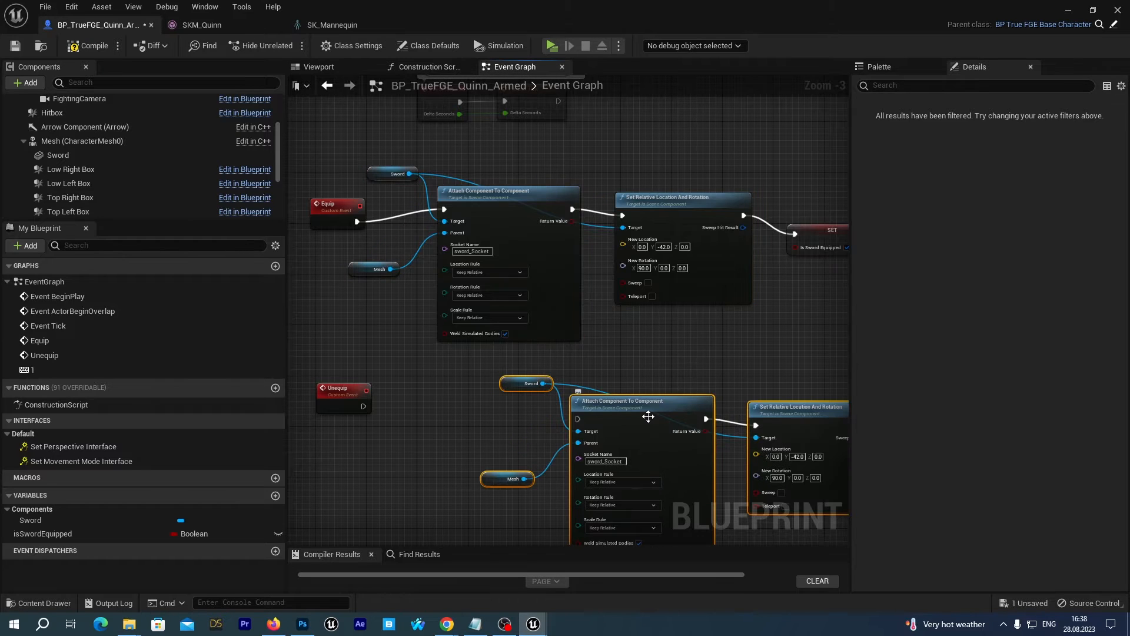
drag(630, 411, 521, 392)
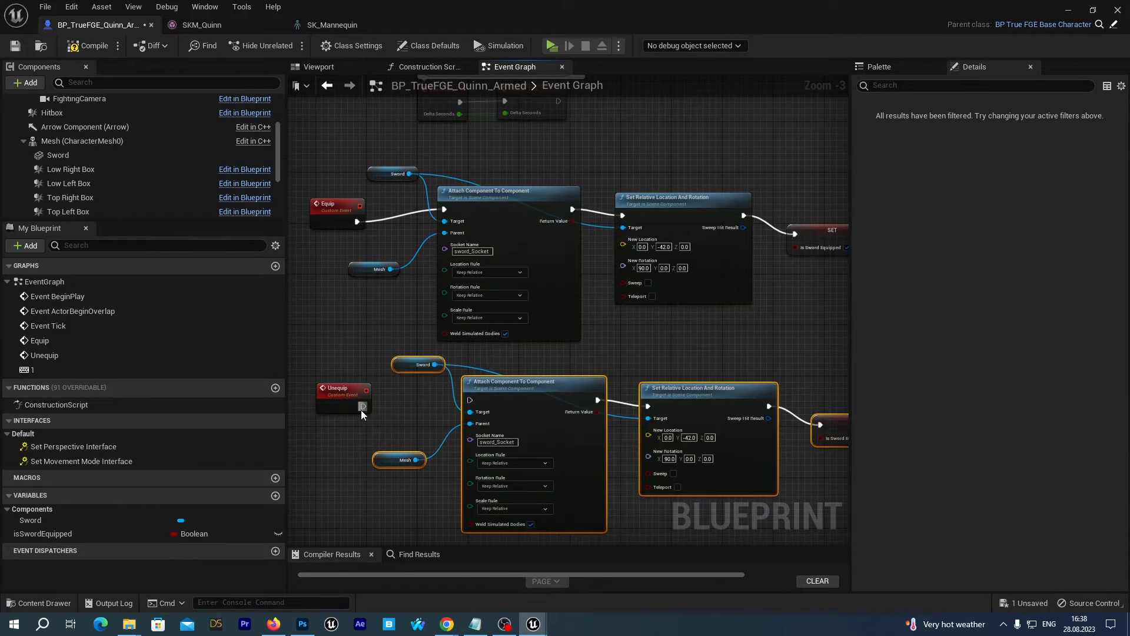
drag(361, 410, 471, 399)
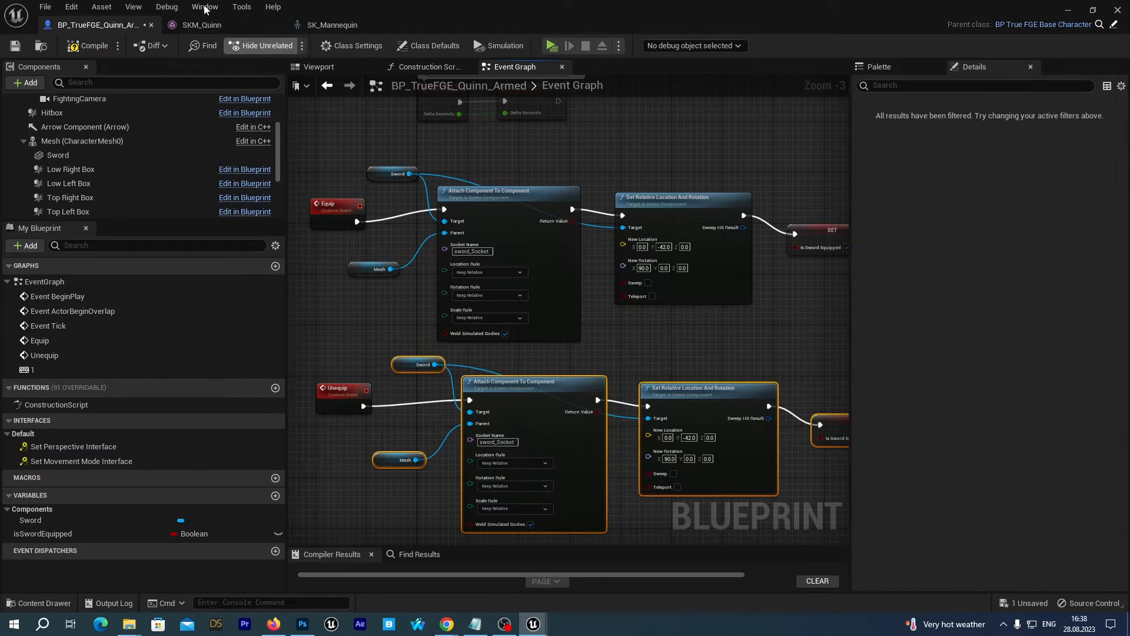
- Set the Socket Name of Unequip's Attach Component To Component node to sword_Unarmed_Socket, copied from the SKM_Quinn skeleton, and compile the blueprint
click(201, 27)
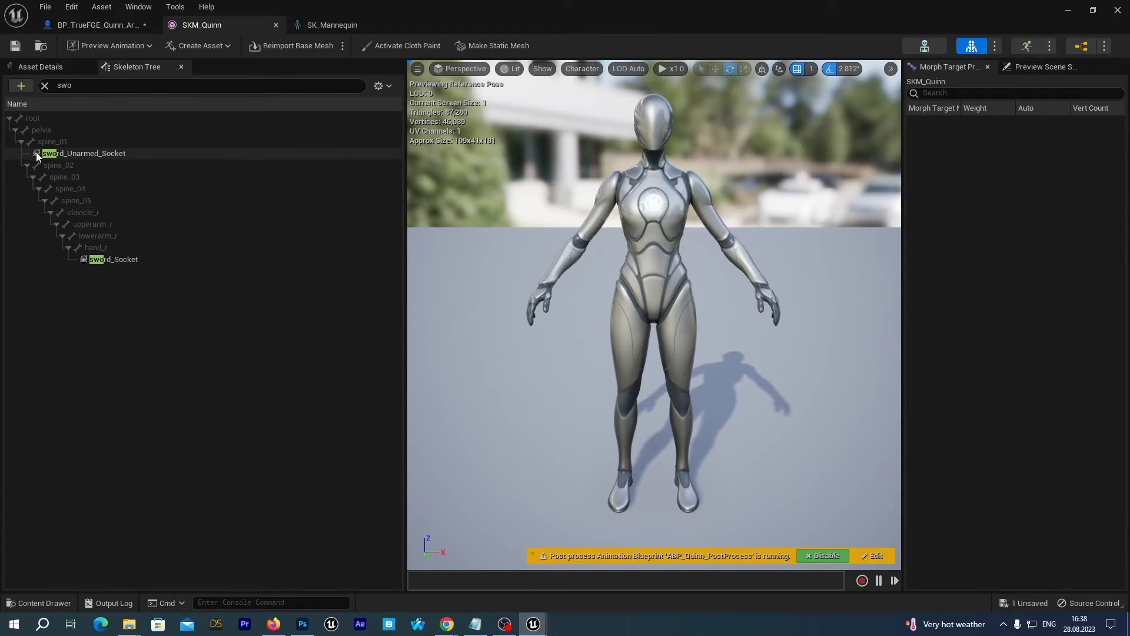
click(101, 26)
click(206, 26)
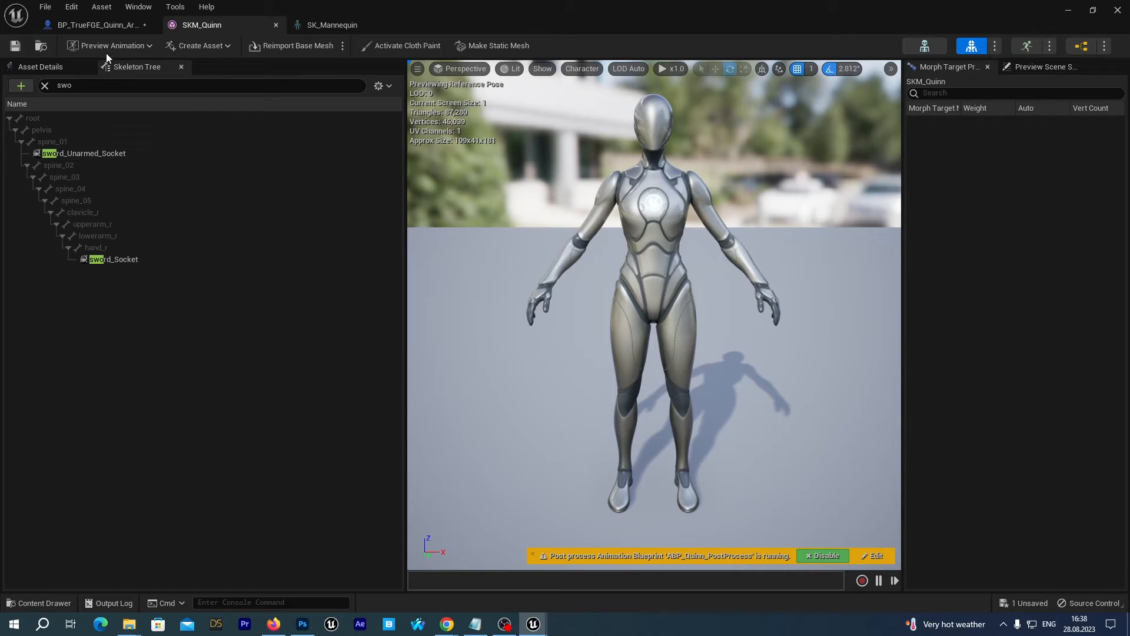
click(94, 25)
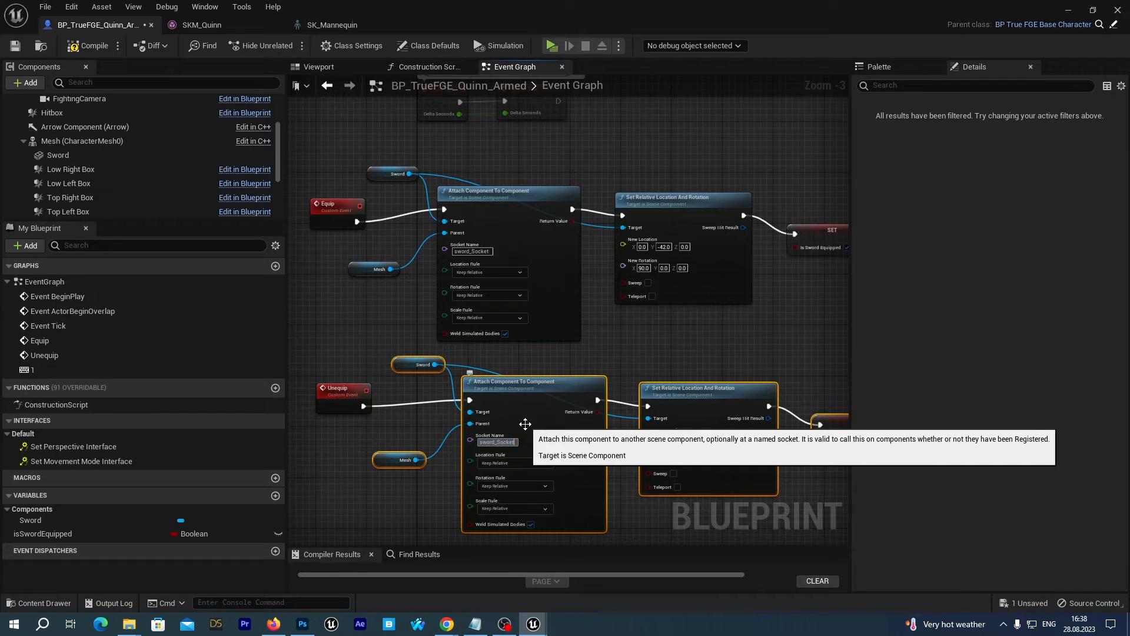
click(202, 25)
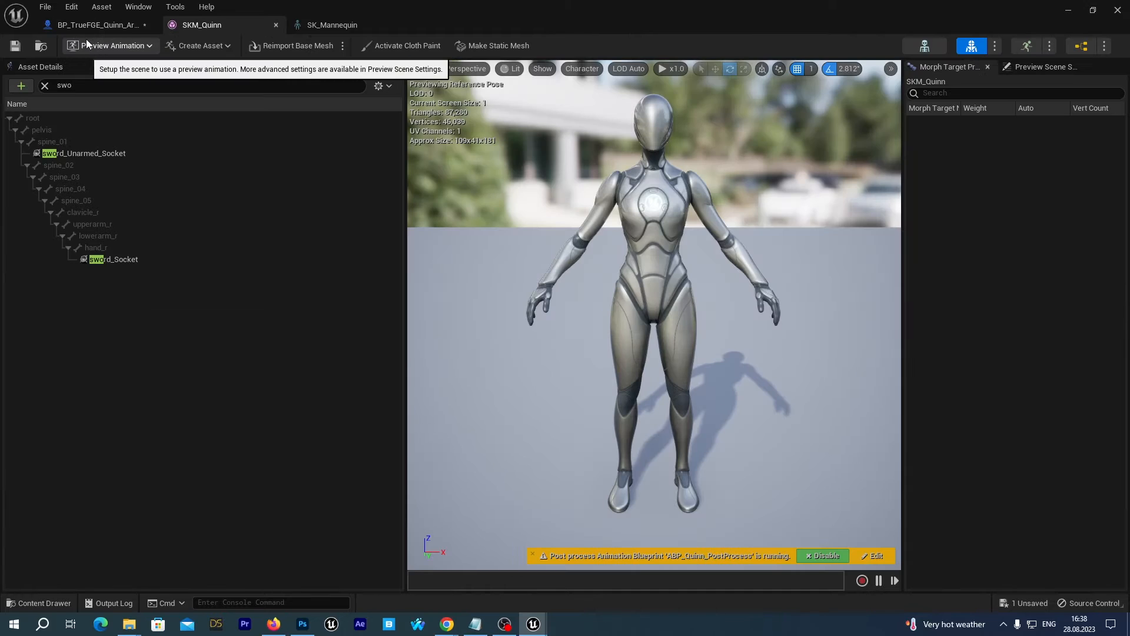
click(96, 25)
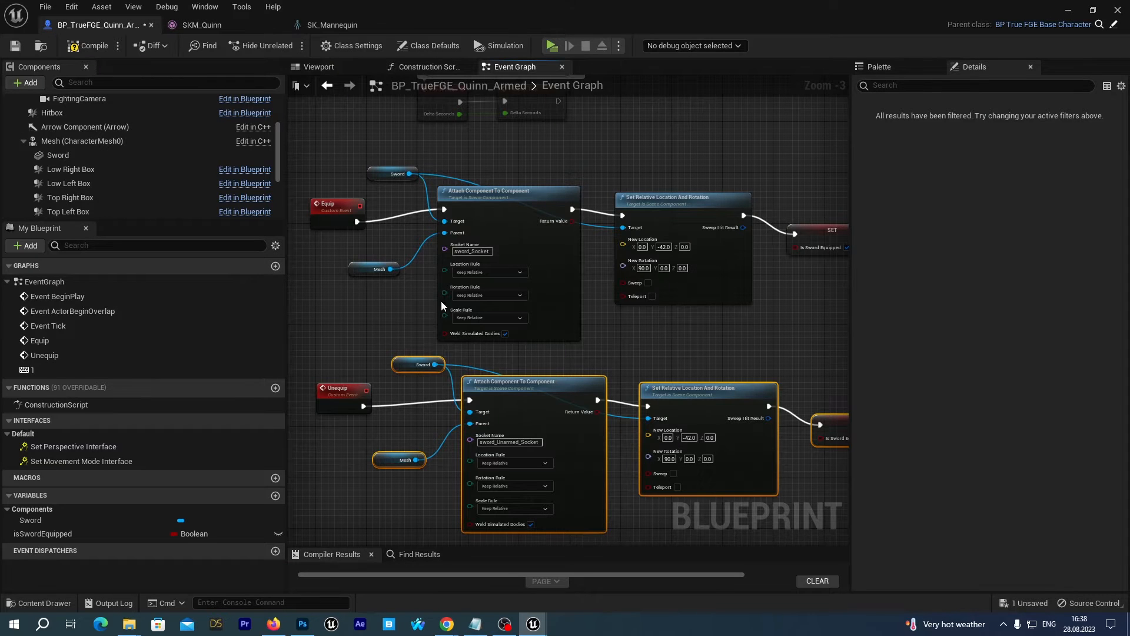
click(94, 46)
- Nudge the Unequip nodes, look up the sword's unarmed transform in Photoshop, and set New Location X to 26.8 in Unequip's relative transform node
right_drag(698, 500, 570, 425)
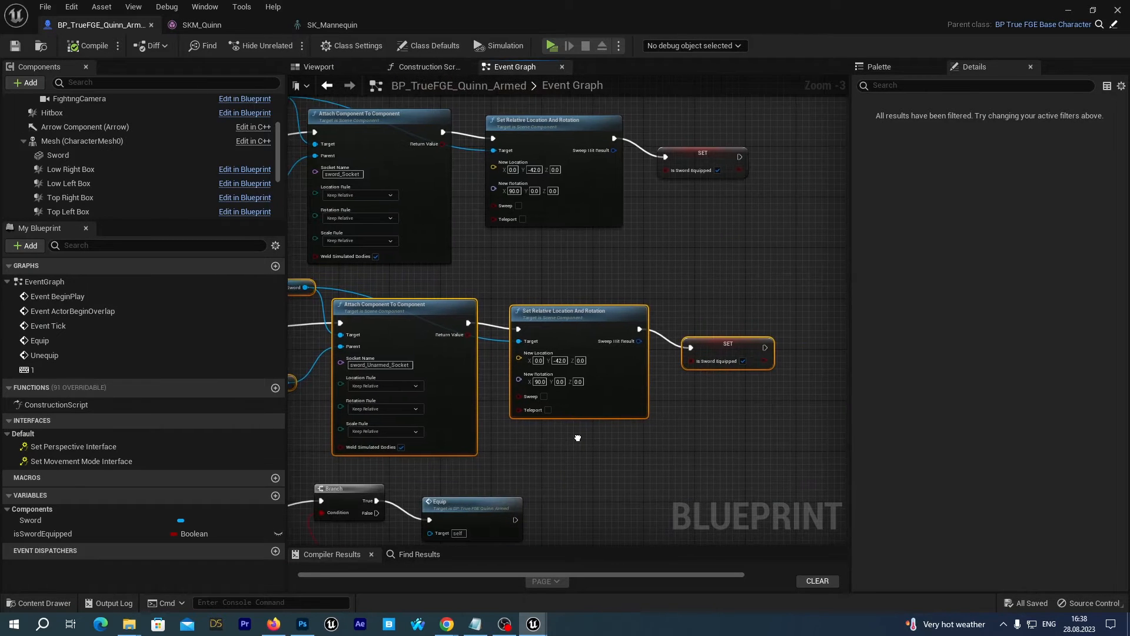
mouse_move(603, 316)
mouse_down()
mouse_move(603, 296)
mouse_move(608, 324)
mouse_up()
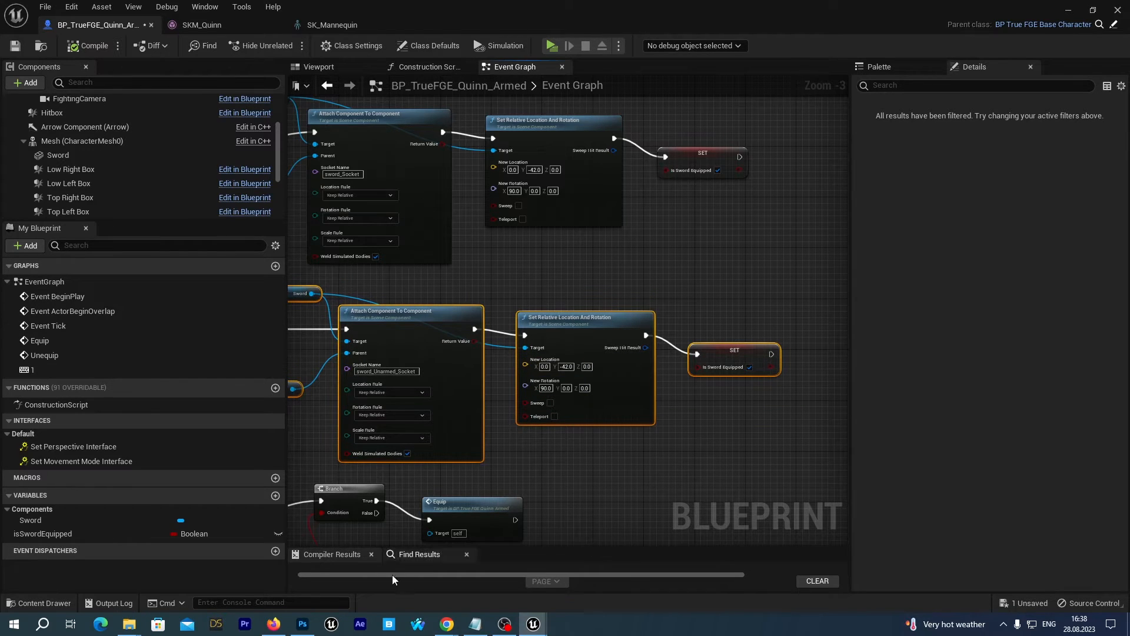
click(301, 630)
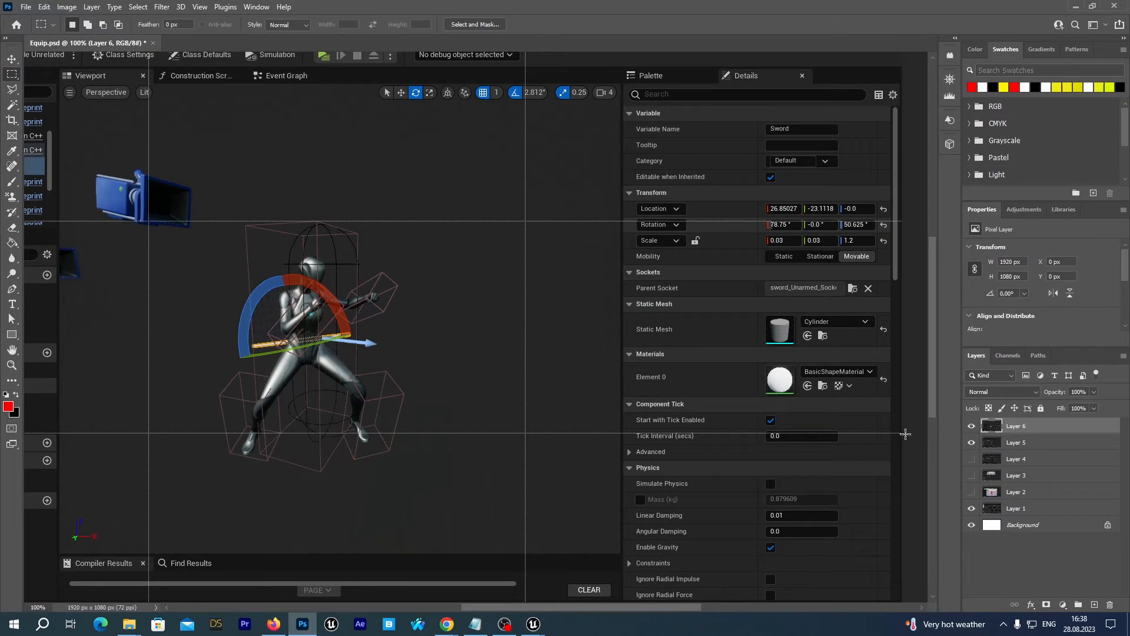
click(1078, 7)
click(545, 367)
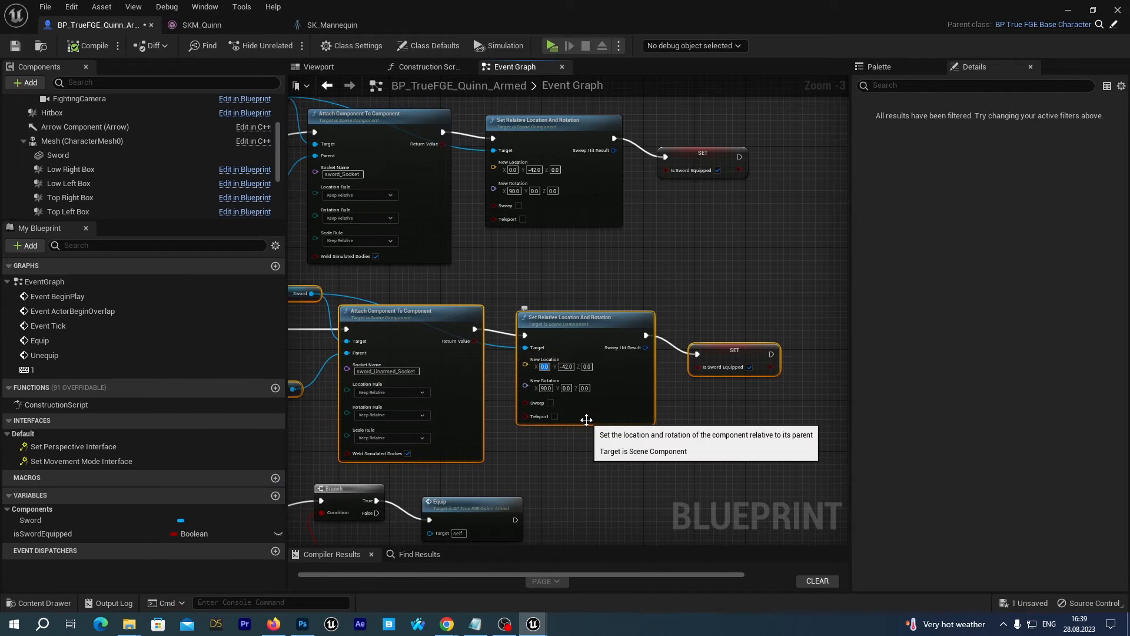
text(26.8)
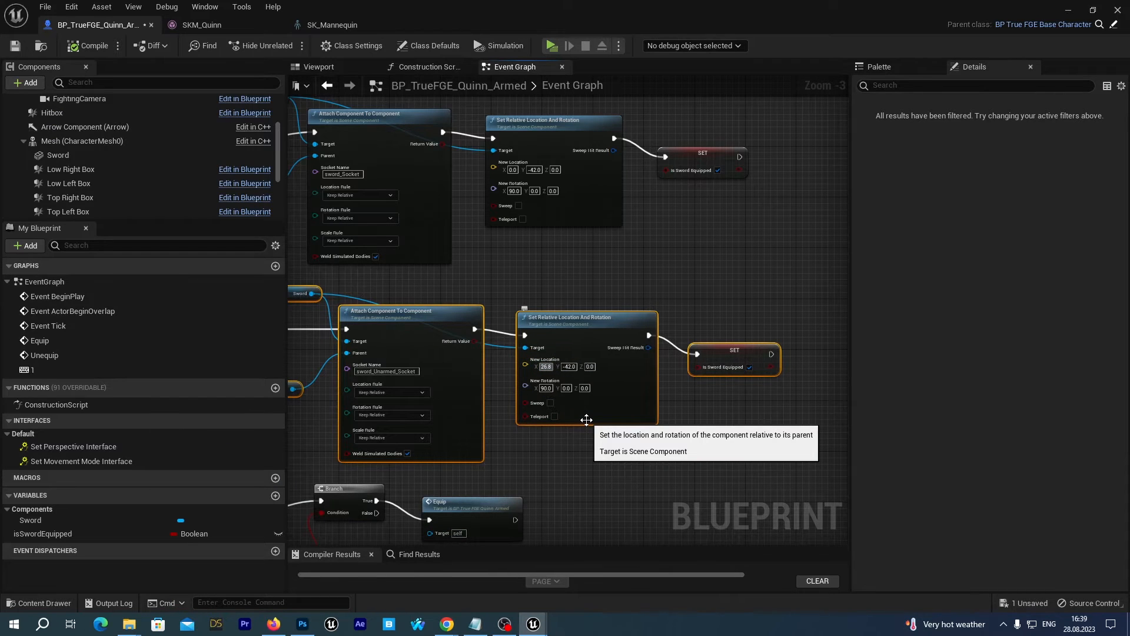
- Set the Unequip chain's relative location Y to -23.1 and its relative rotation to X 78.7 and Z 50.6, matching the Photoshop reference
text(-)
click(673, 472)
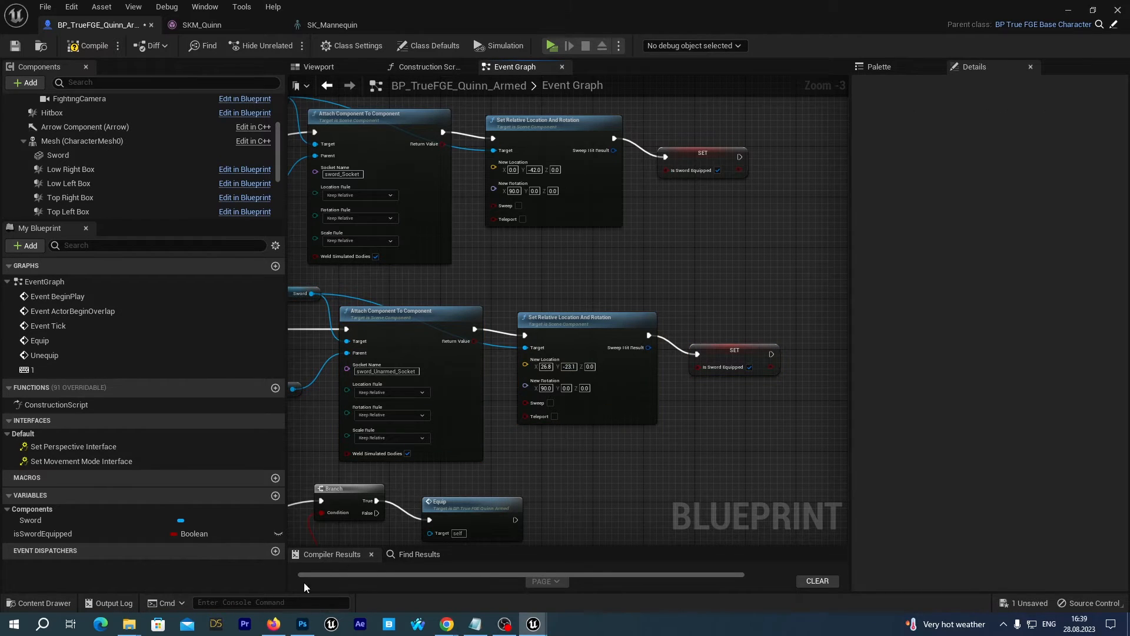
click(298, 629)
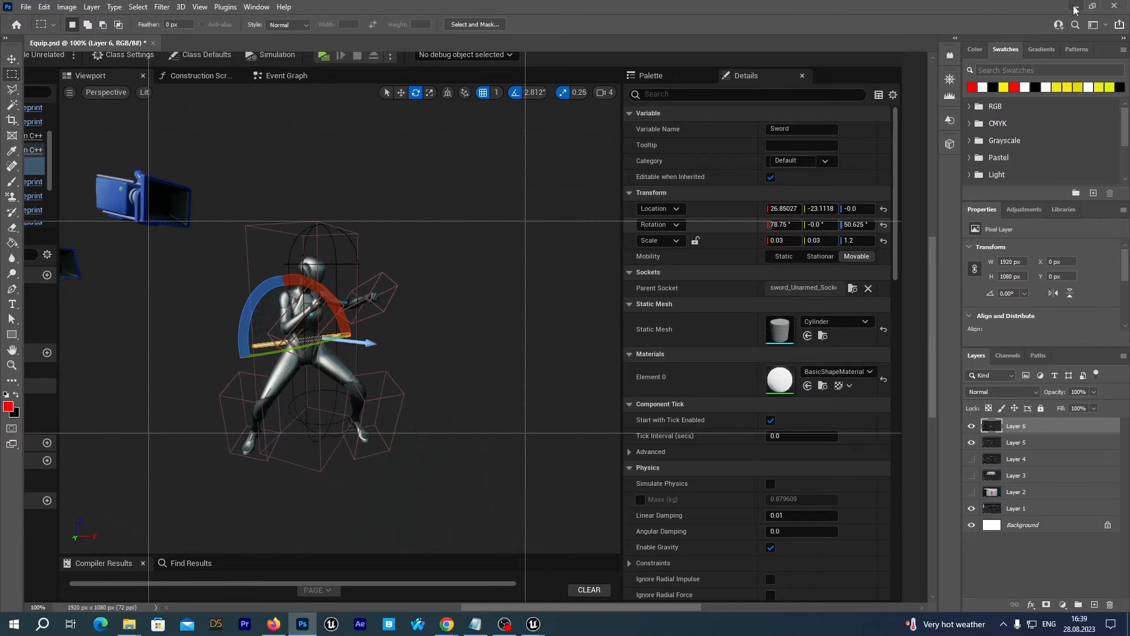
key(alt+Tab)
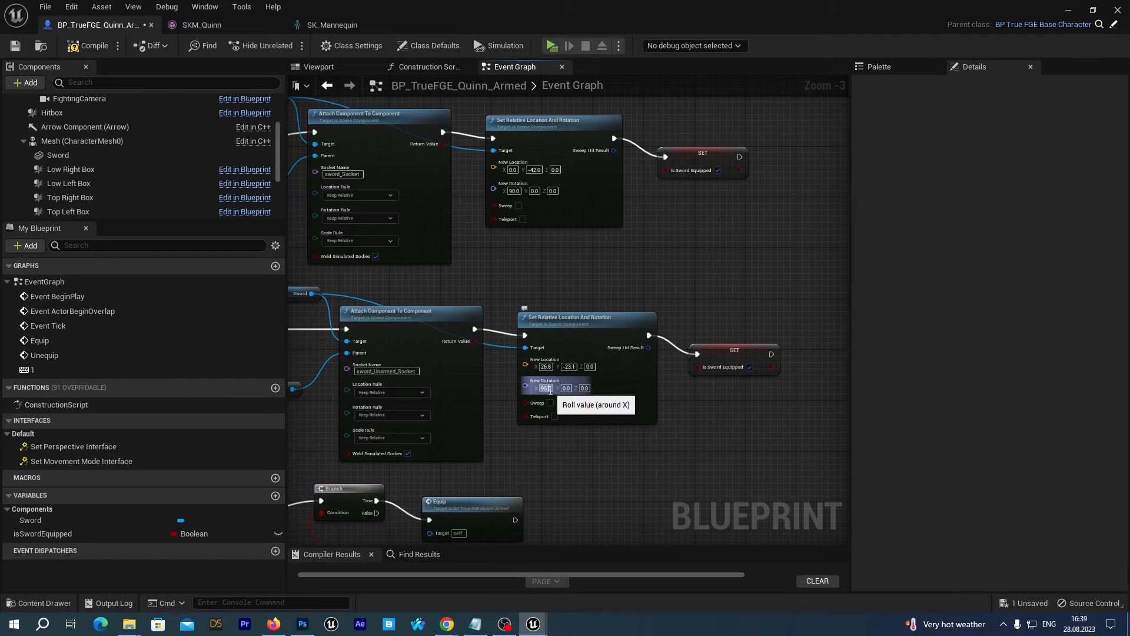
text(78)
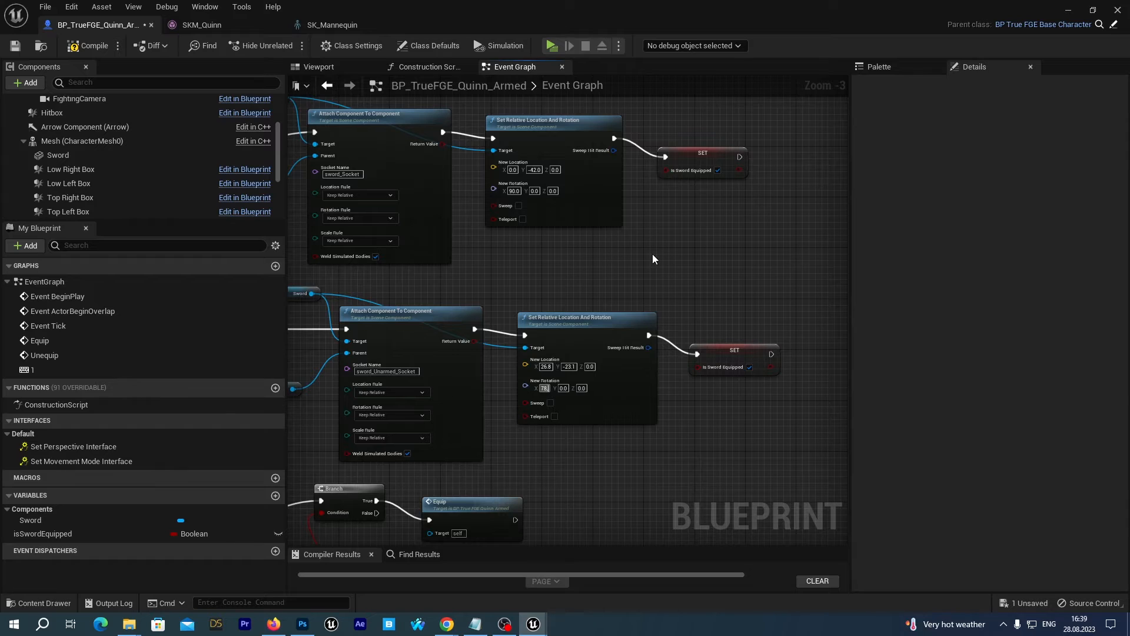
text(.7)
key(Tab)
key(Tab)
text(50.6)
right_click(691, 448)
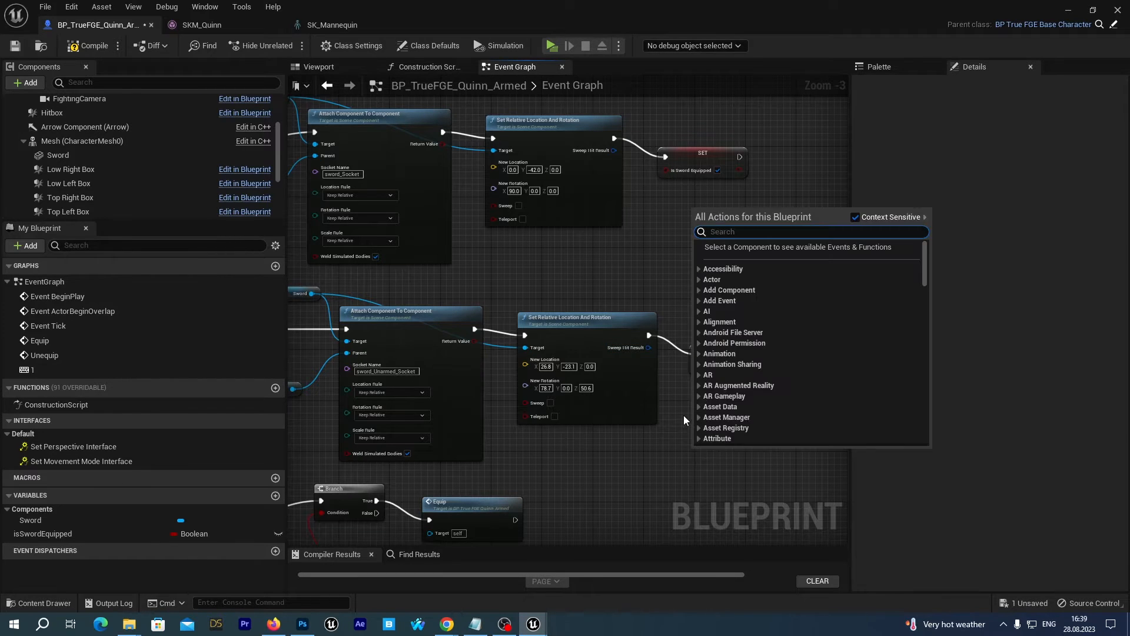
click(666, 368)
- Make the Unequip chain's SET node assign false to Is Sword Equipped
click(729, 352)
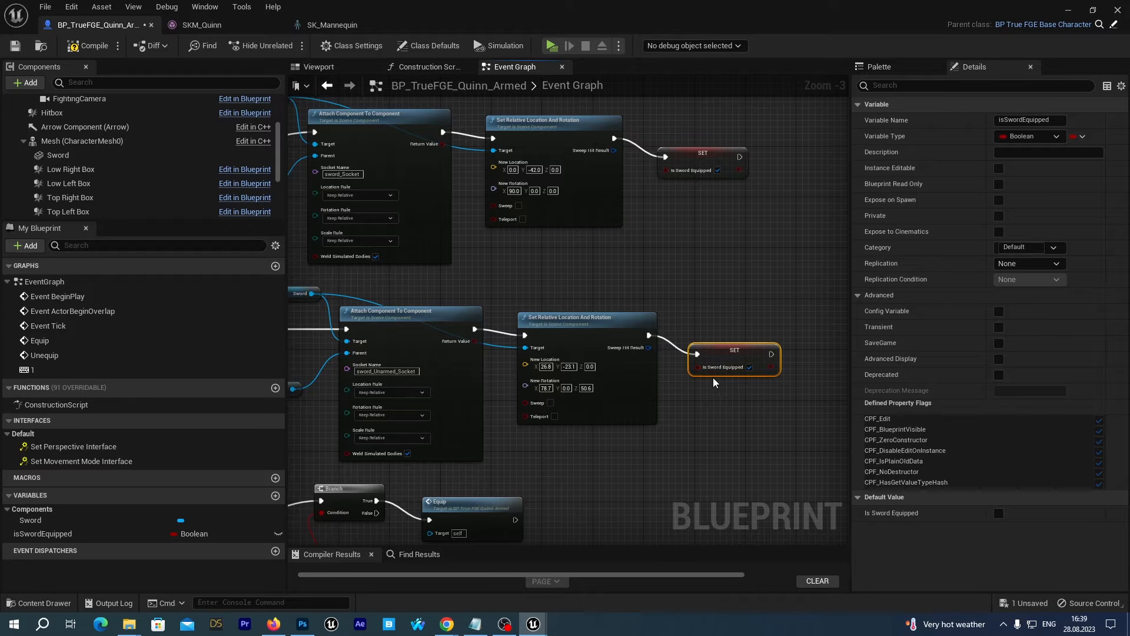
click(750, 369)
- Rearrange the Branch and Equip nodes of the 1 key event and call Unequip from the Branch's False output
right_drag(726, 459, 849, 282)
drag(480, 312, 467, 349)
right_drag(510, 414, 504, 404)
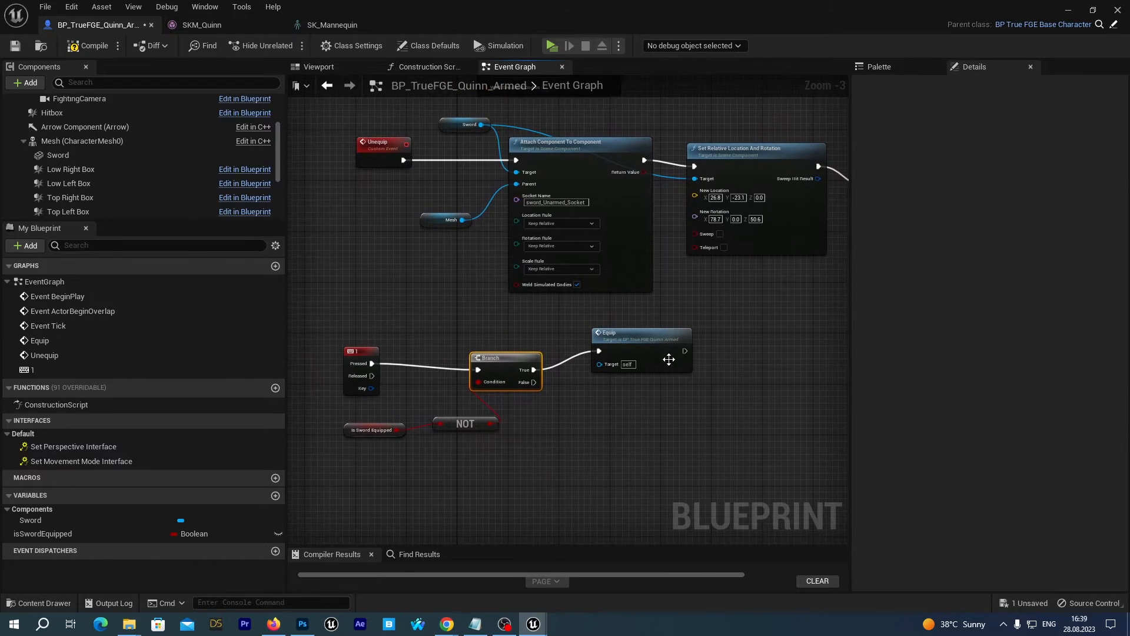
drag(669, 359, 675, 346)
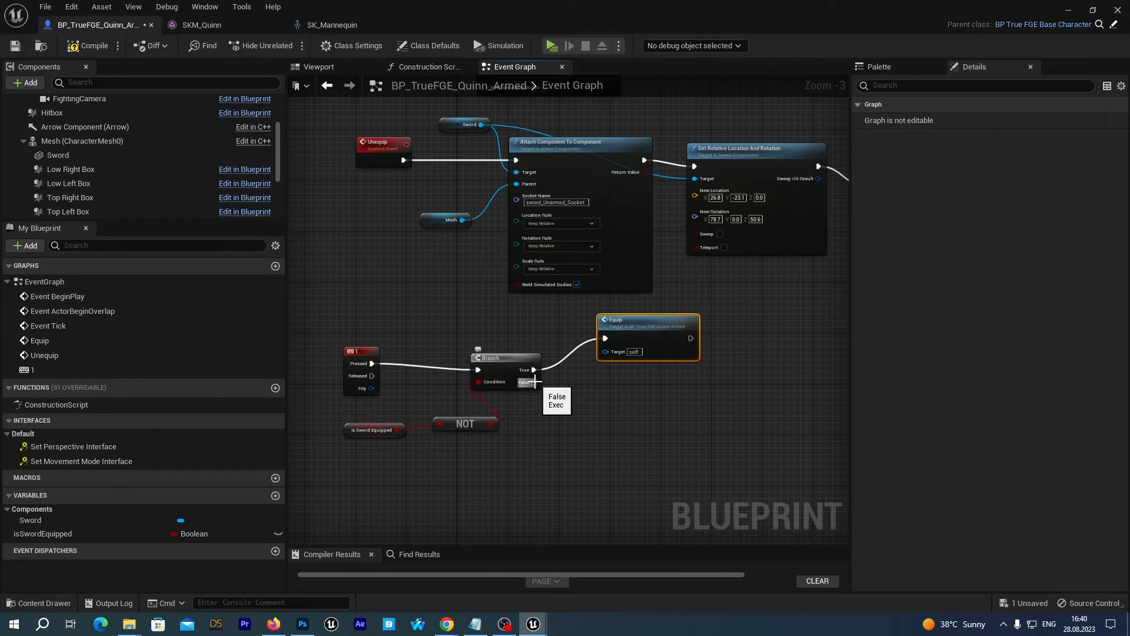
drag(534, 382, 598, 419)
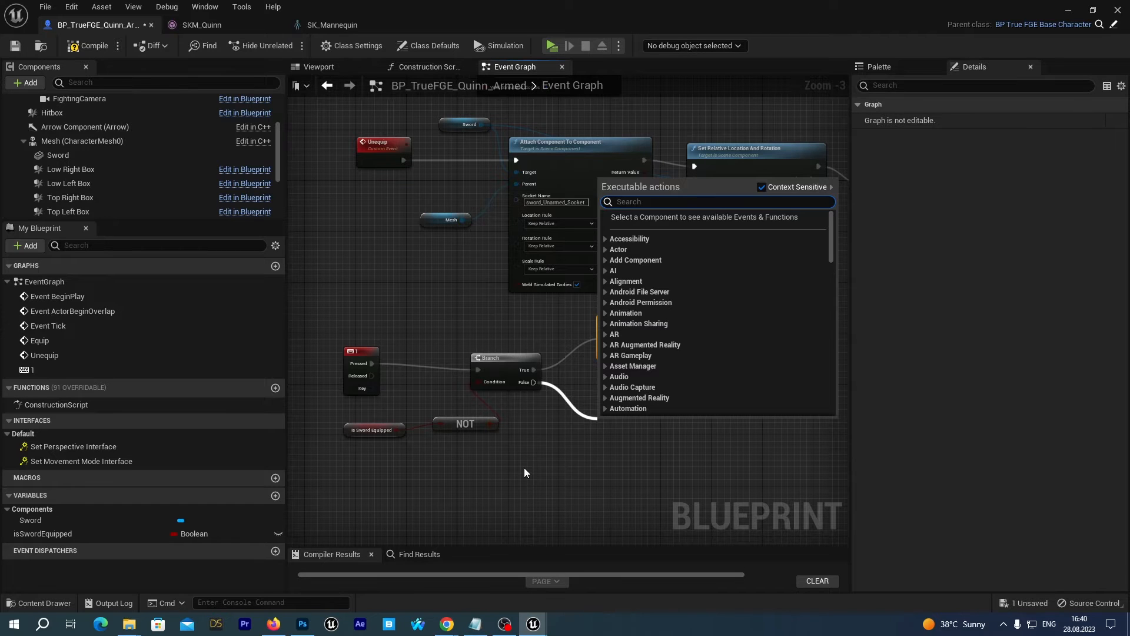
text(unequip)
key(Return)
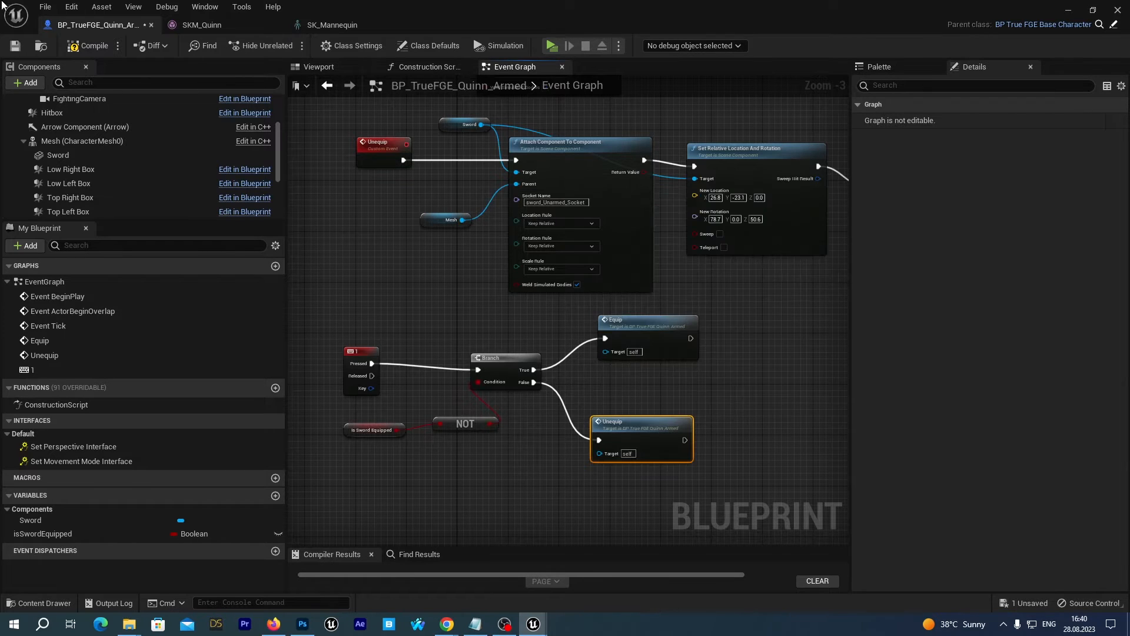
- Play the level in a new window to test equipping and unequipping the sword, and stop the preview
click(1067, 10)
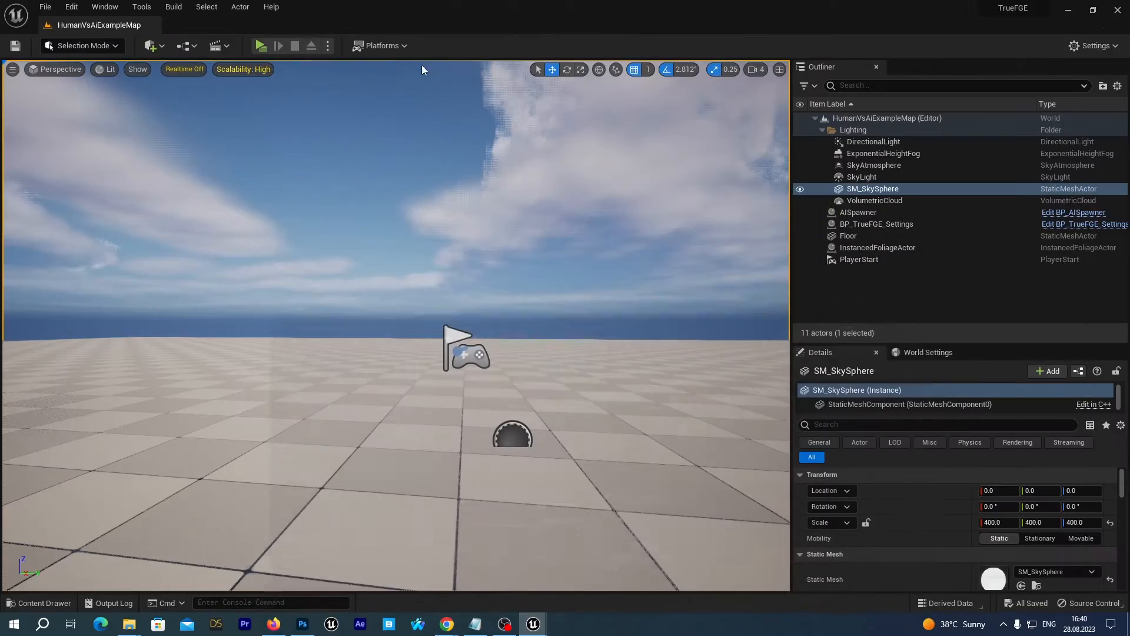
click(272, 46)
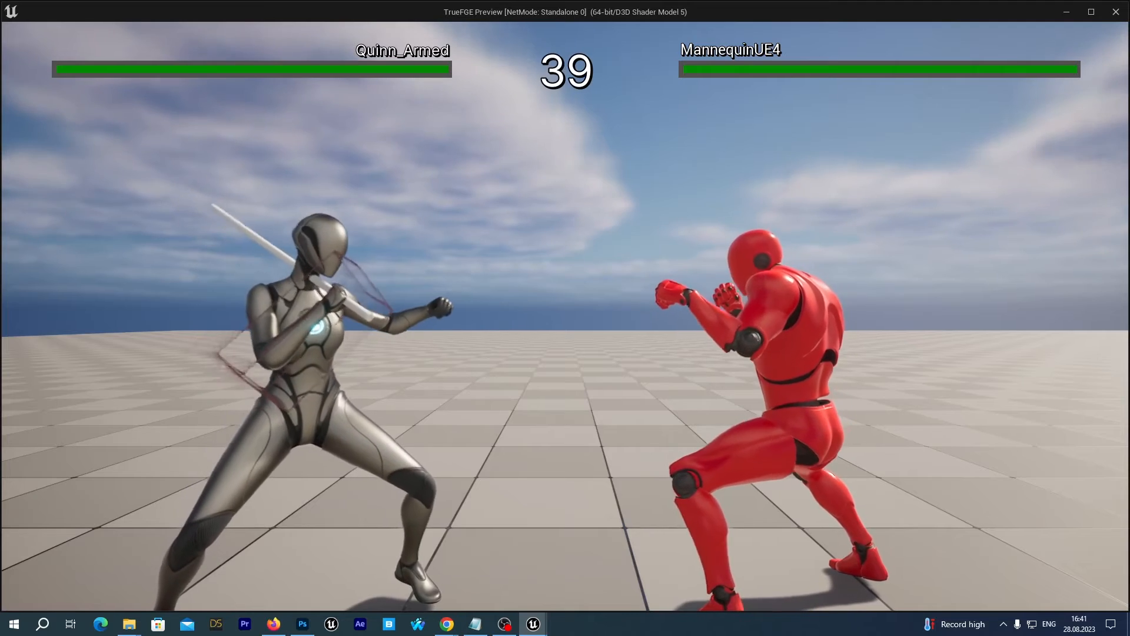
key(Escape)
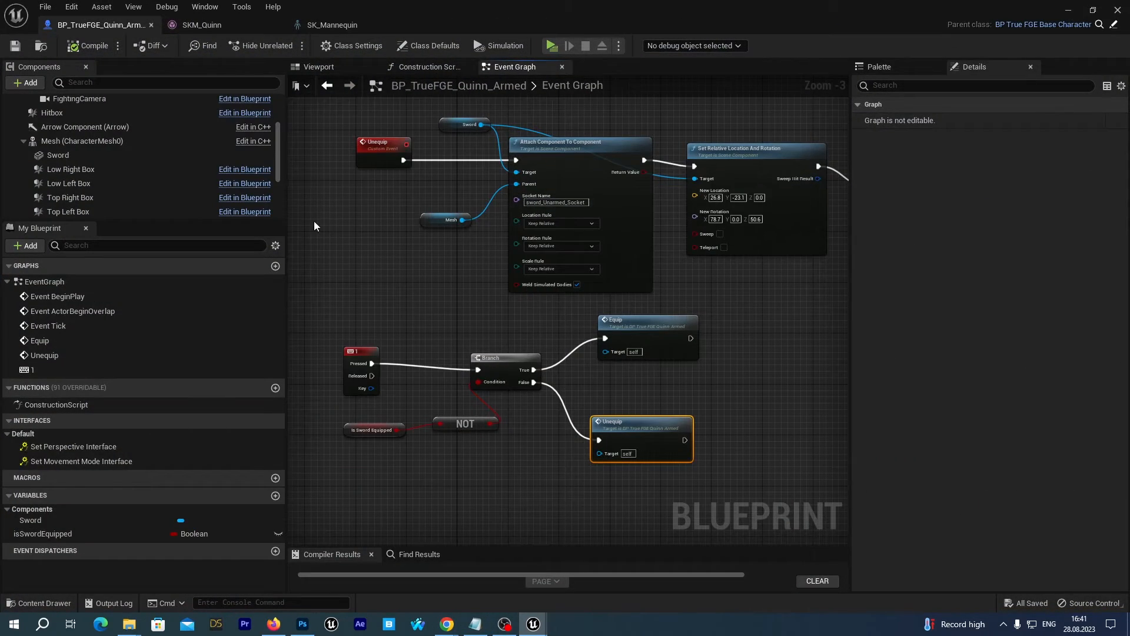
- Select the Top Right Box component in the character's viewport to examine its collision box
click(320, 67)
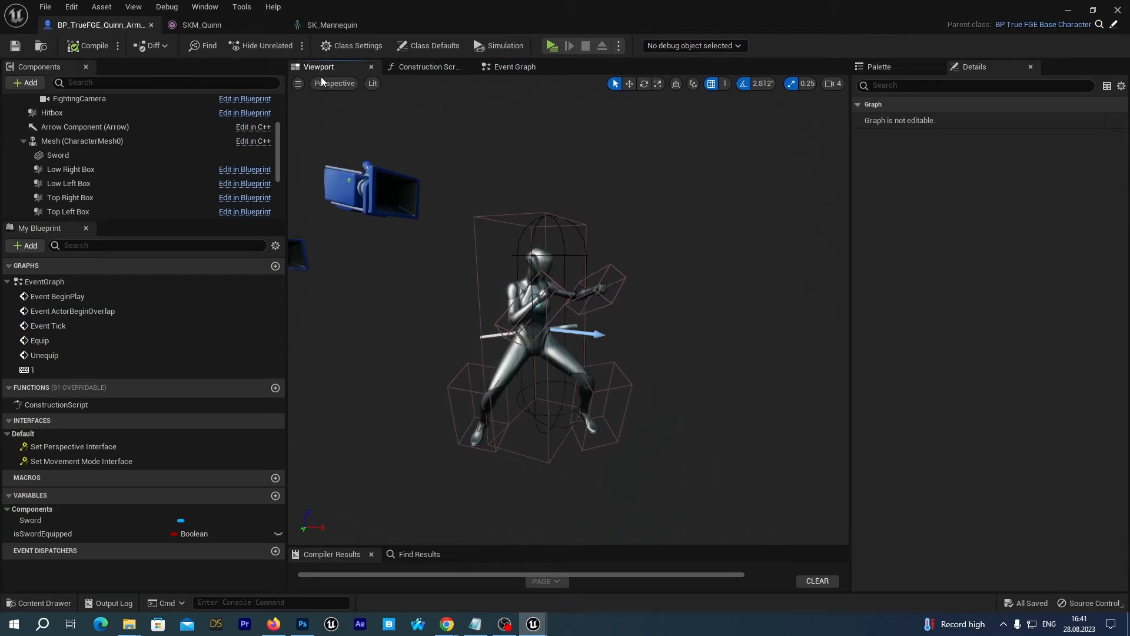
scroll(115, 195, down, 1)
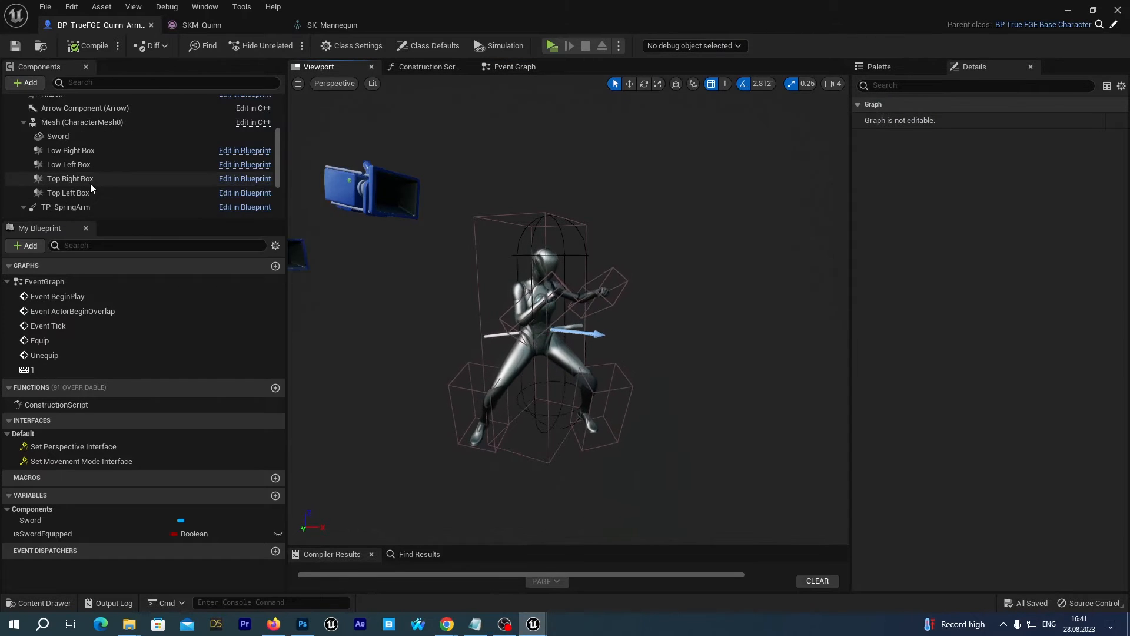
click(70, 178)
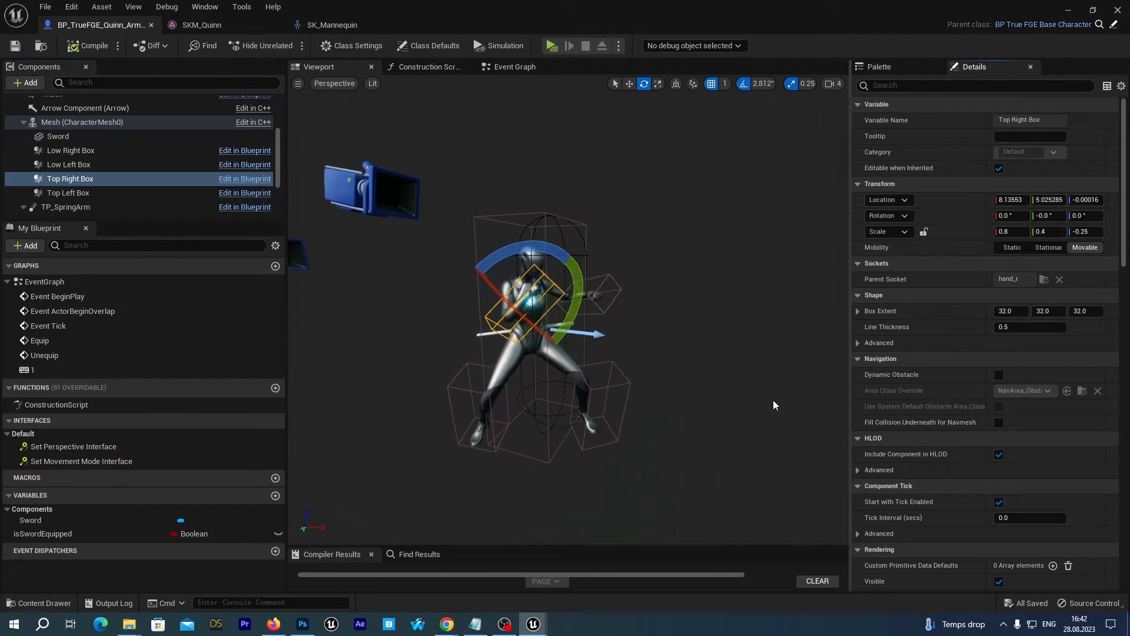
- Move the 1 key event nodes in the Event Graph further below the Unequip chain
click(506, 73)
scroll(294, 400, down, 2)
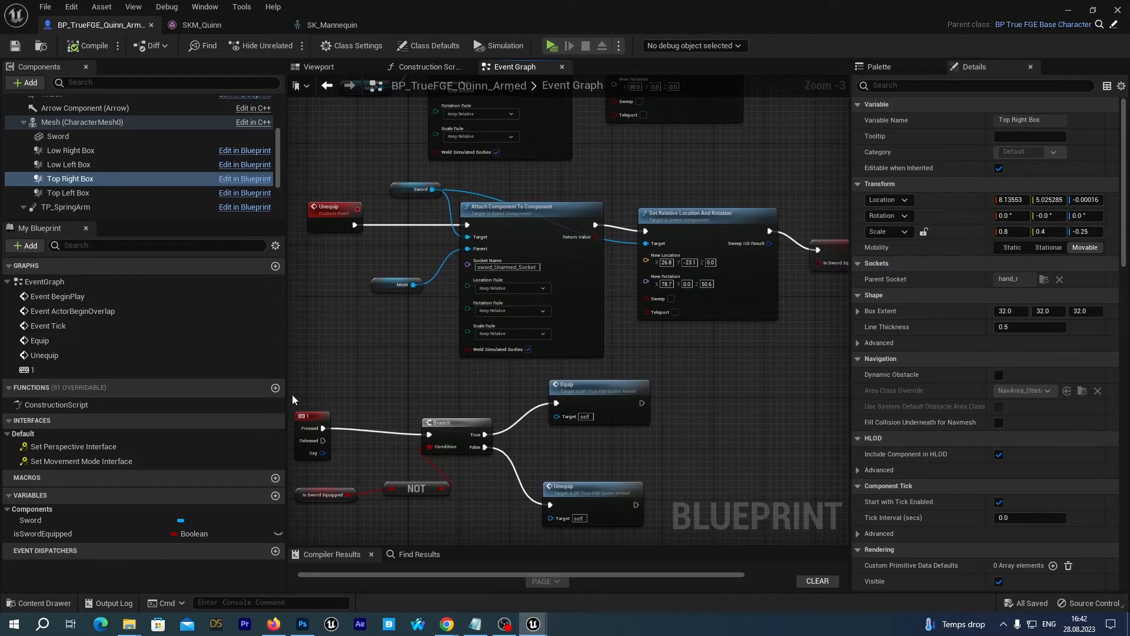
drag(293, 399, 676, 524)
drag(639, 489, 613, 520)
- Add a Top Right Box reference to the graph beside the end of the Equip chain and widen the graph area
right_drag(842, 396, 657, 451)
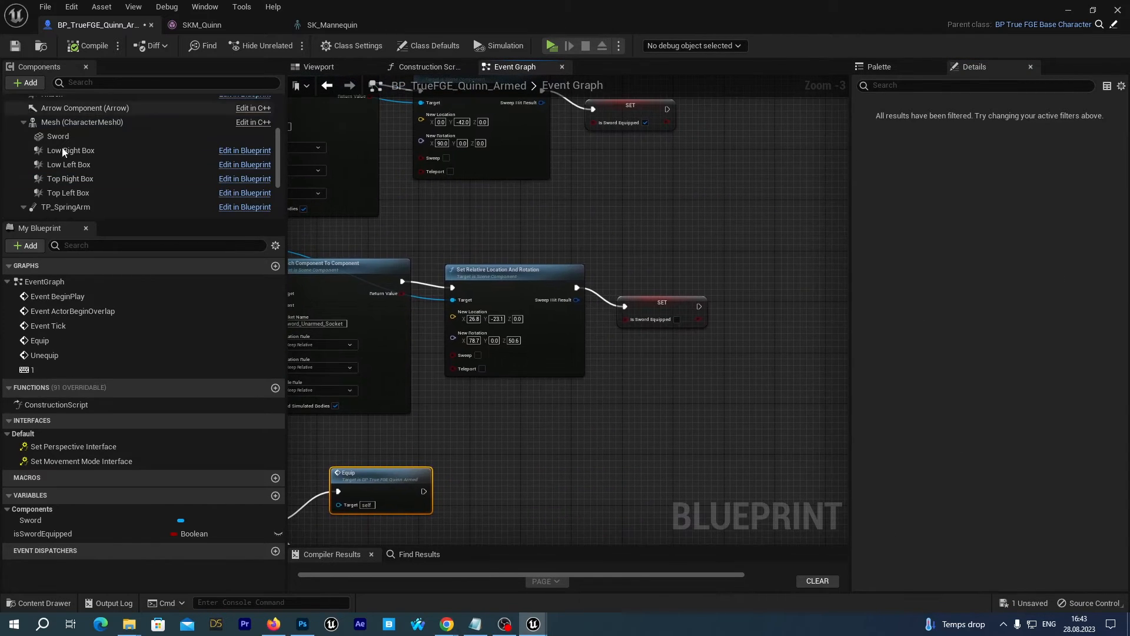
drag(70, 178, 436, 234)
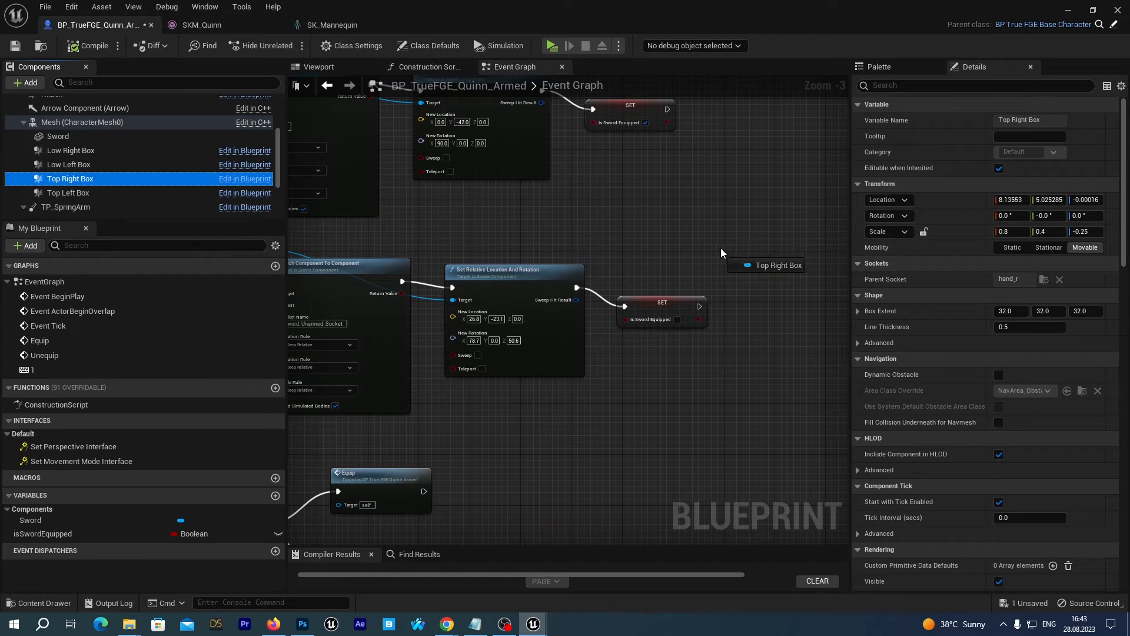
drag(721, 249, 722, 249)
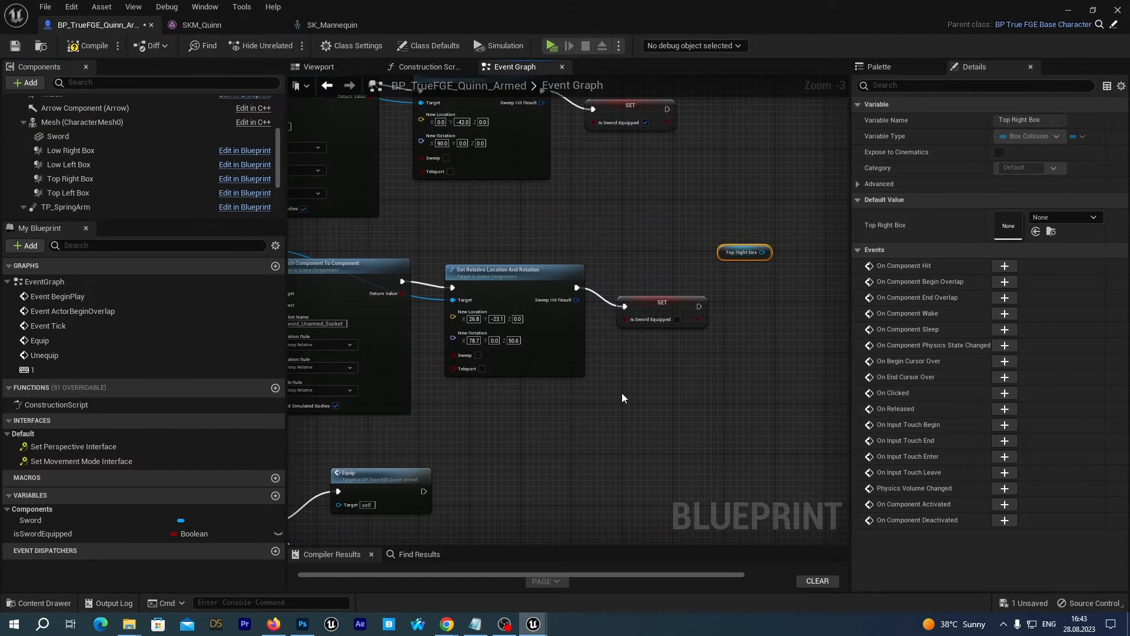
right_drag(621, 394, 743, 430)
drag(852, 330, 1008, 329)
right_drag(939, 212, 899, 392)
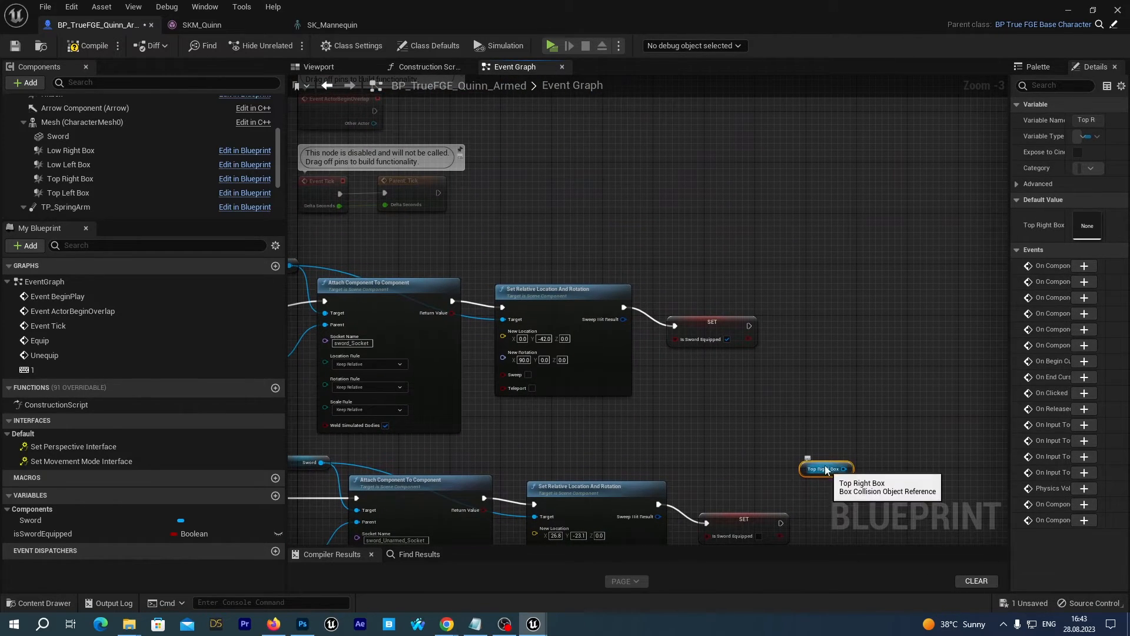
drag(828, 464, 796, 241)
- Add an Attach Component To Component node with Top Right Box as target, placed after the Equip chain's SET node
right_drag(790, 268, 885, 290)
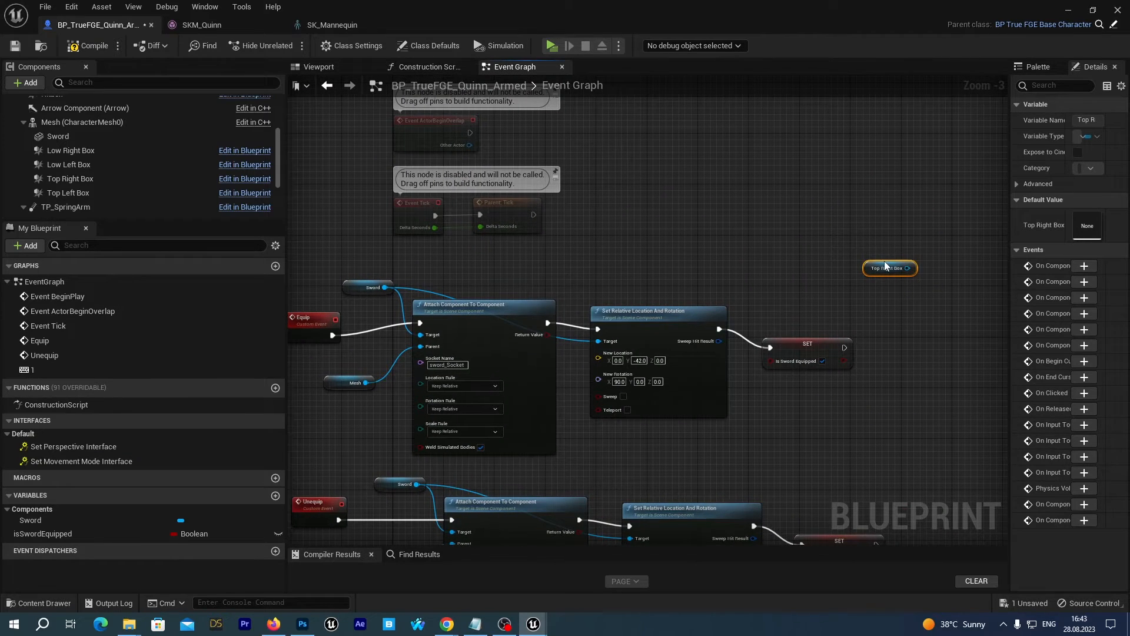
drag(884, 260, 919, 315)
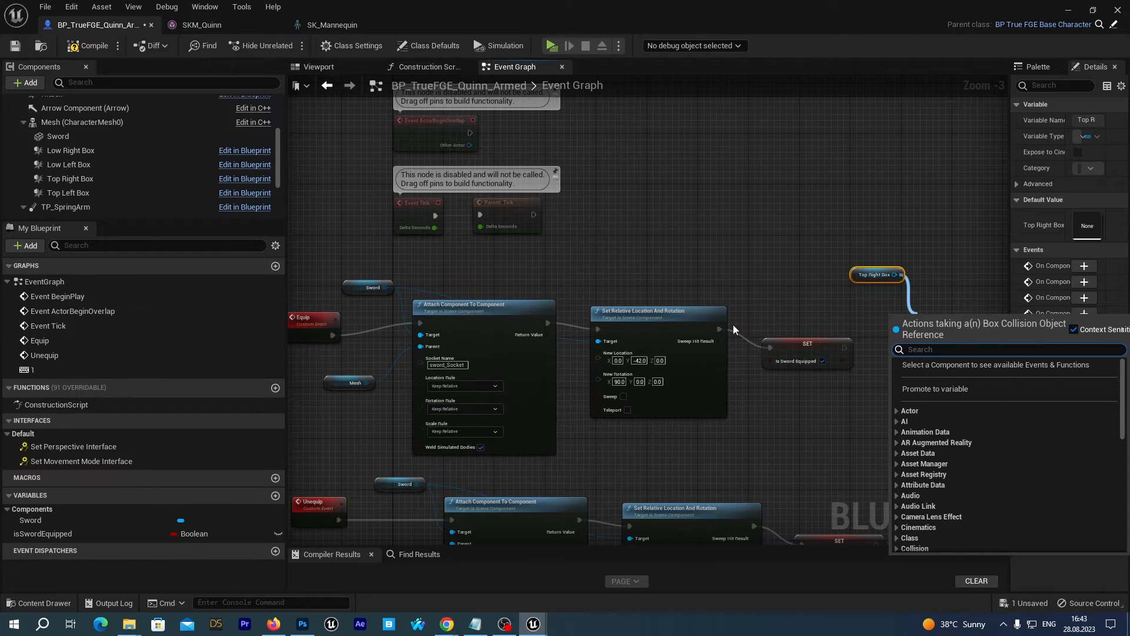
text(attach com)
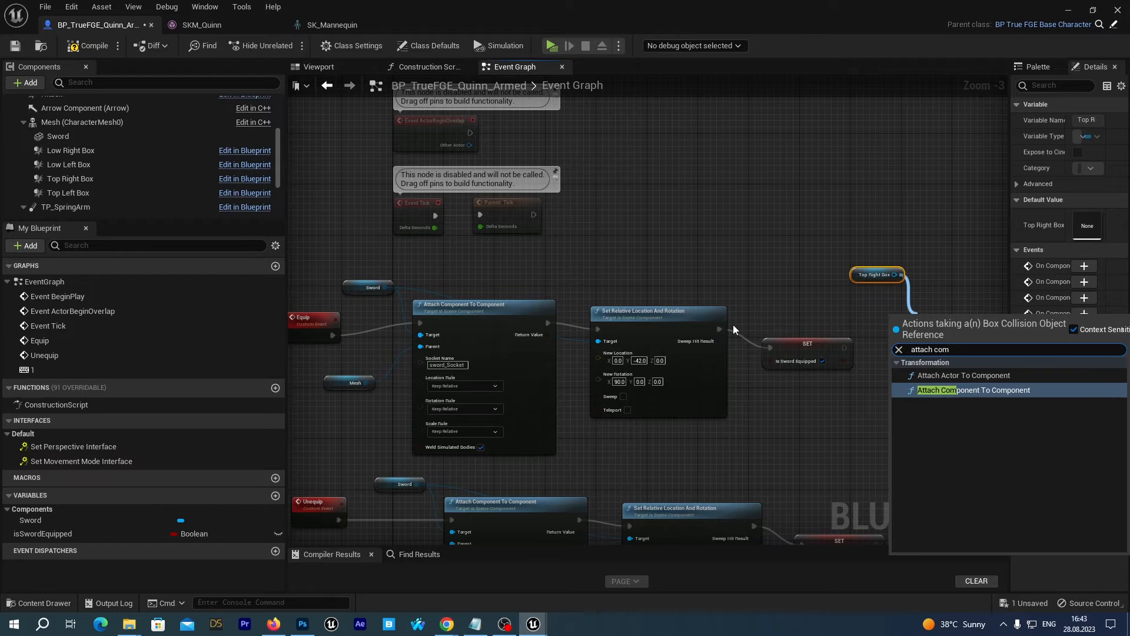
key(Return)
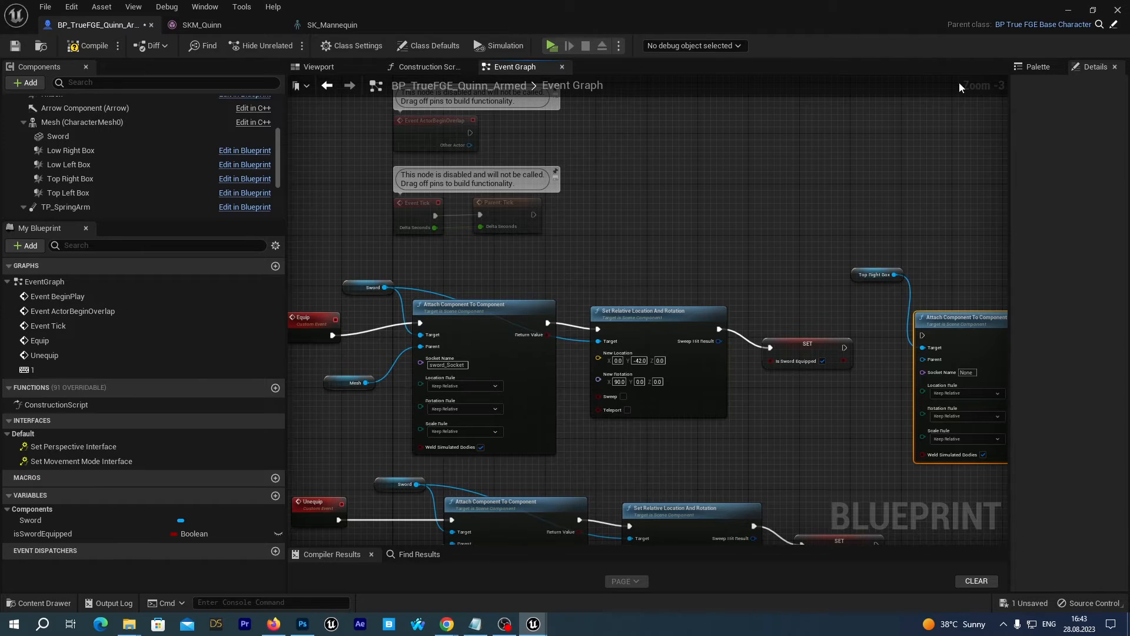
drag(939, 316, 929, 317)
- Connect a Sword reference as the new attach node's Parent and run the node after the Equip chain's SET node
right_drag(801, 476, 712, 419)
drag(69, 138, 824, 304)
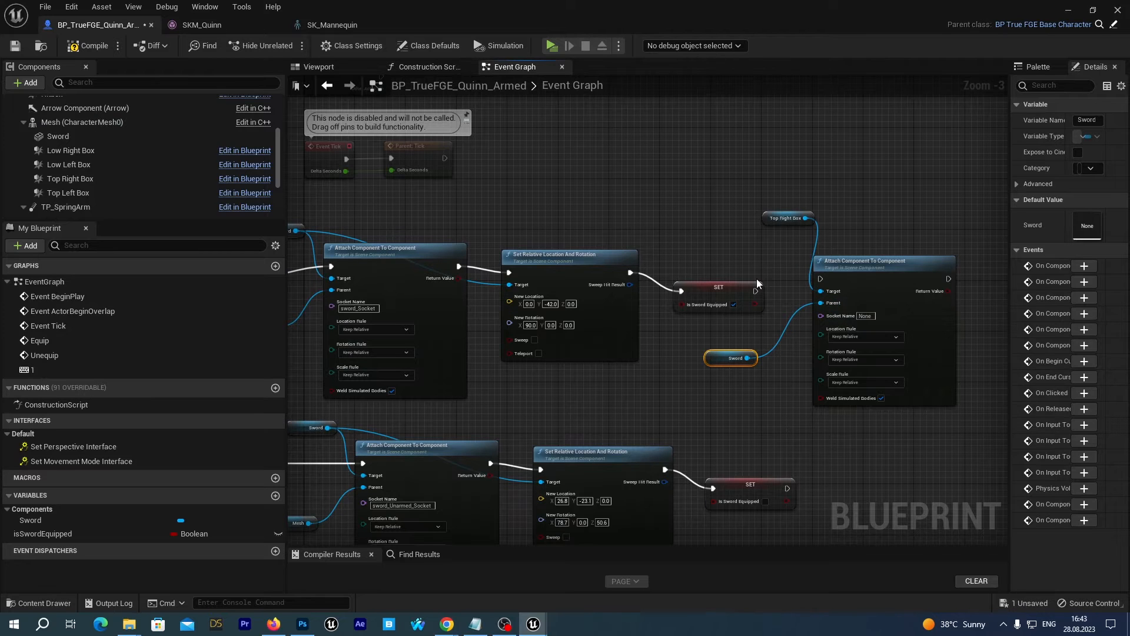
drag(756, 291, 821, 278)
- Save the character blueprint and play the level in a new window to test the collision box attachment
click(15, 45)
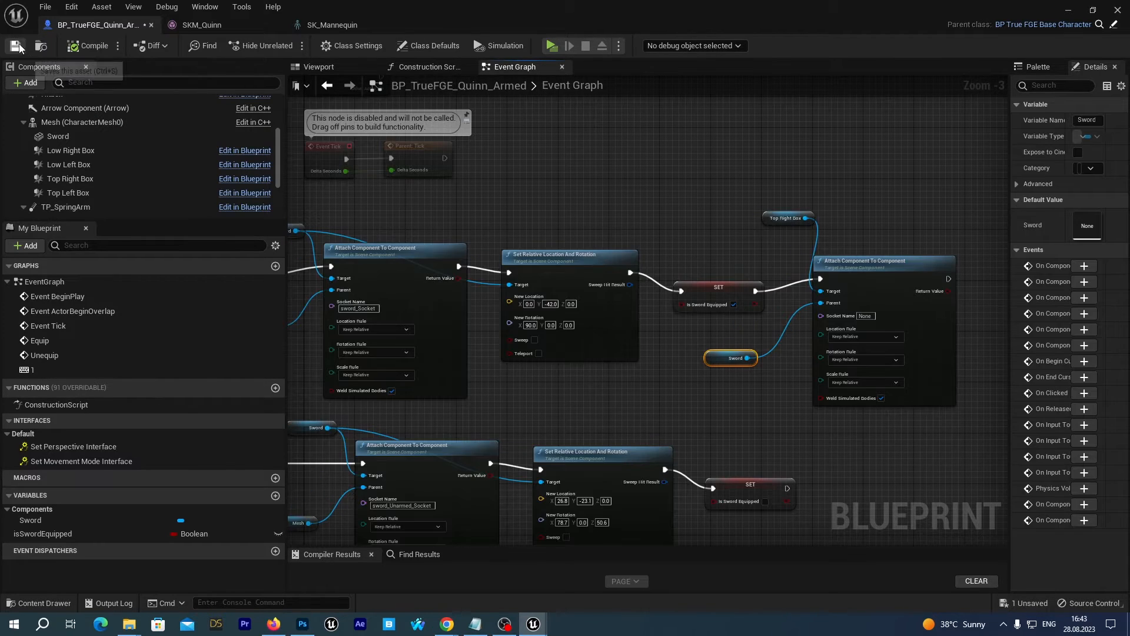
click(1067, 11)
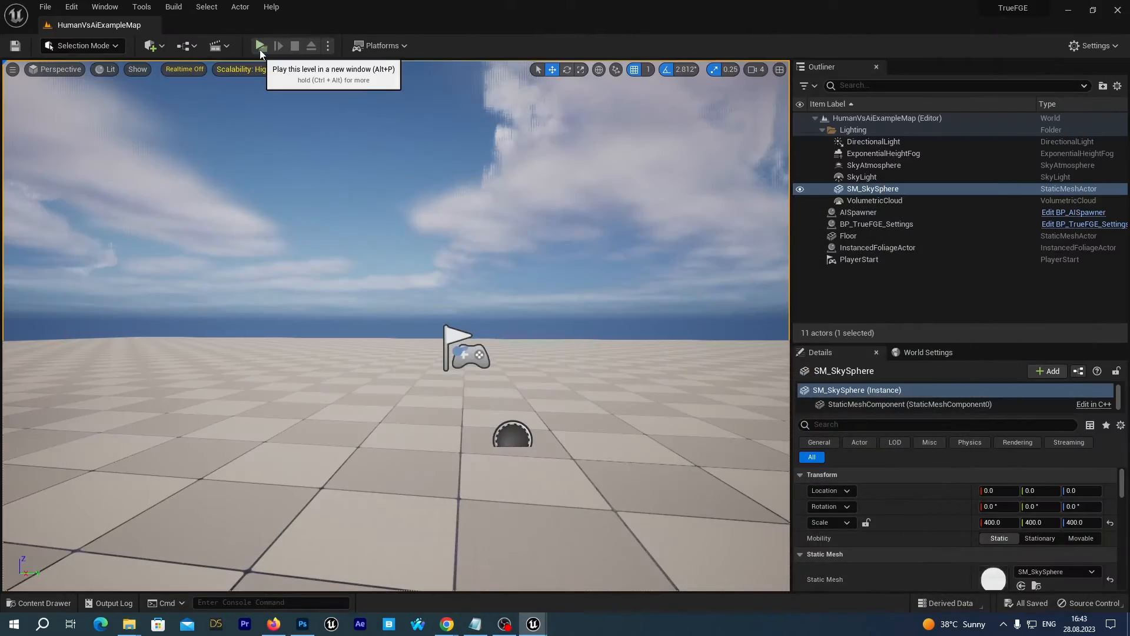
click(262, 42)
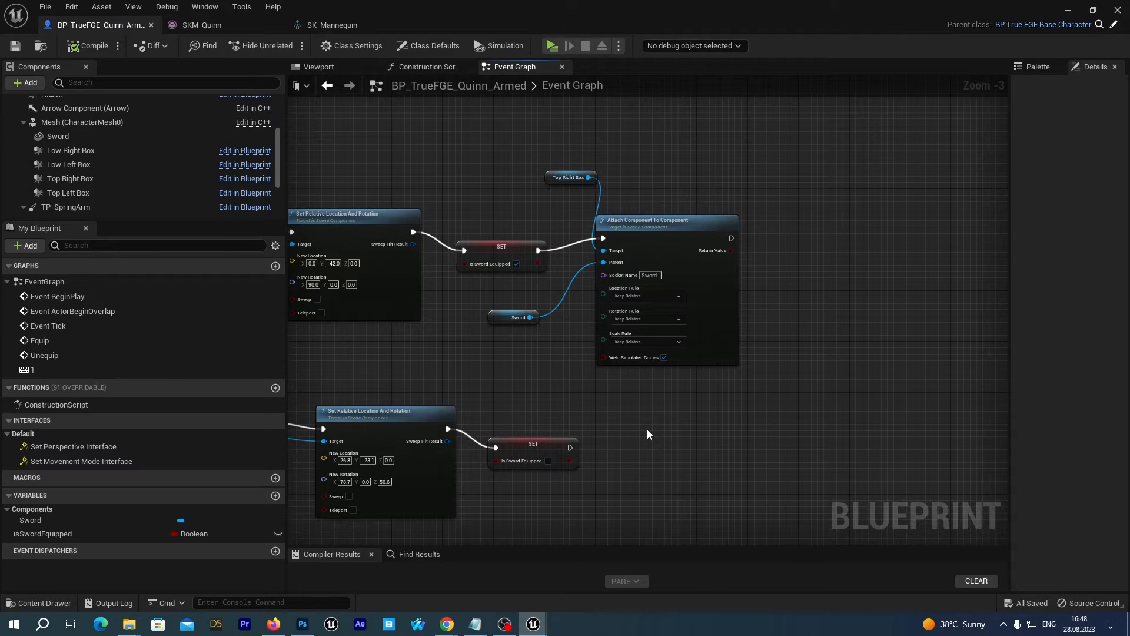
- Set the Scale Rule of the Top Right Box attach node to Keep World and save the blueprint
click(638, 344)
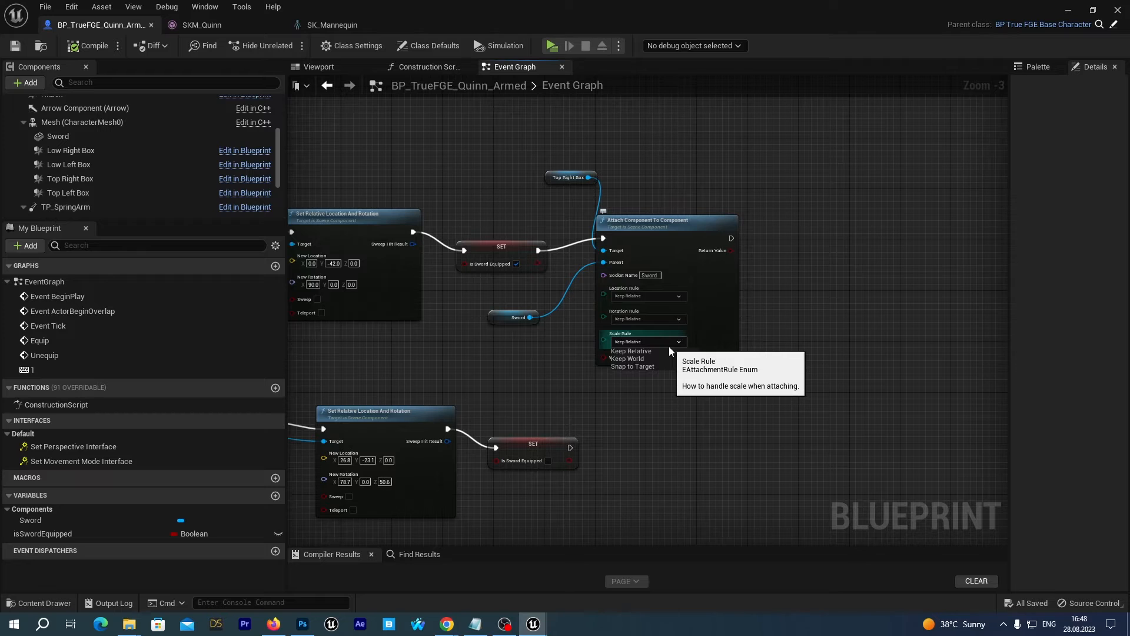
click(637, 360)
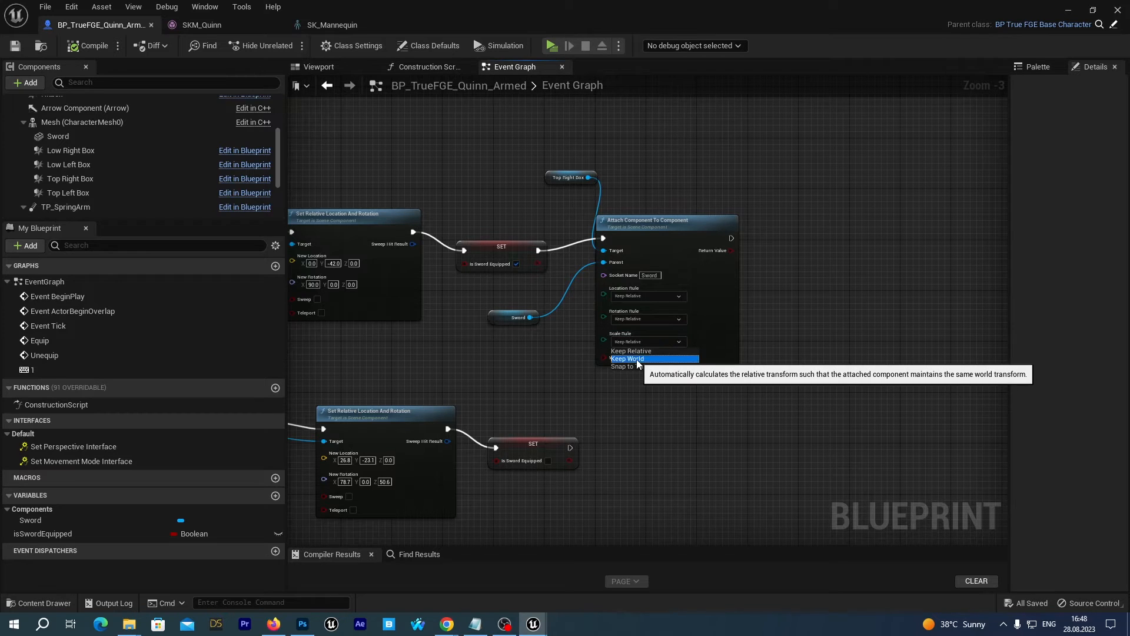
click(16, 46)
- Play the level in a new window to check the collision box's size on the equipped sword, and stop the preview
click(1067, 10)
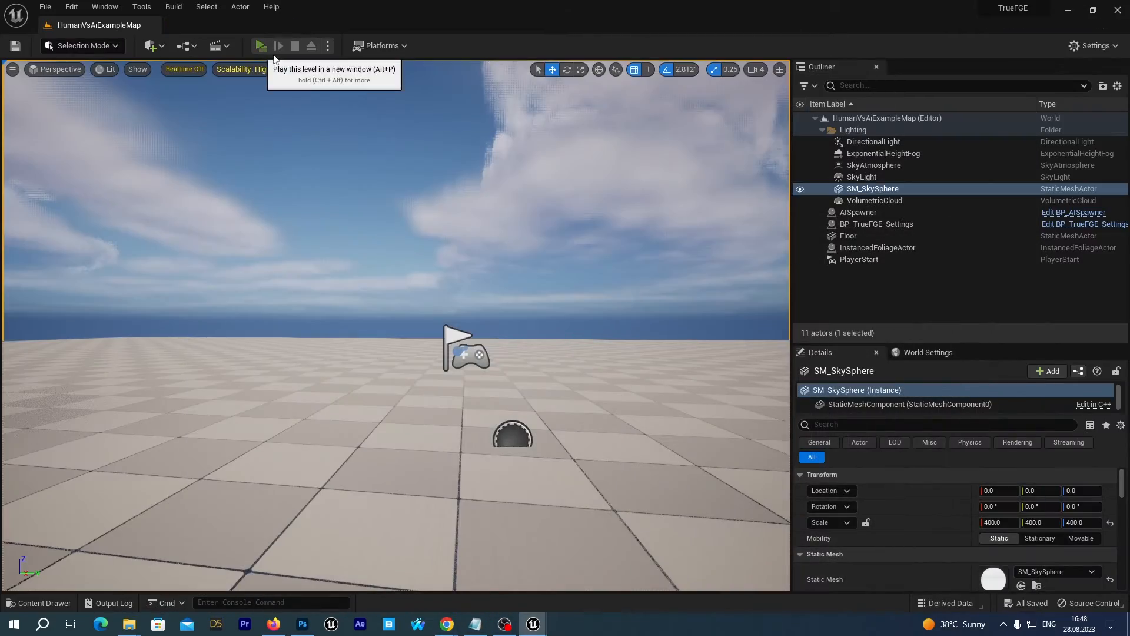
click(277, 40)
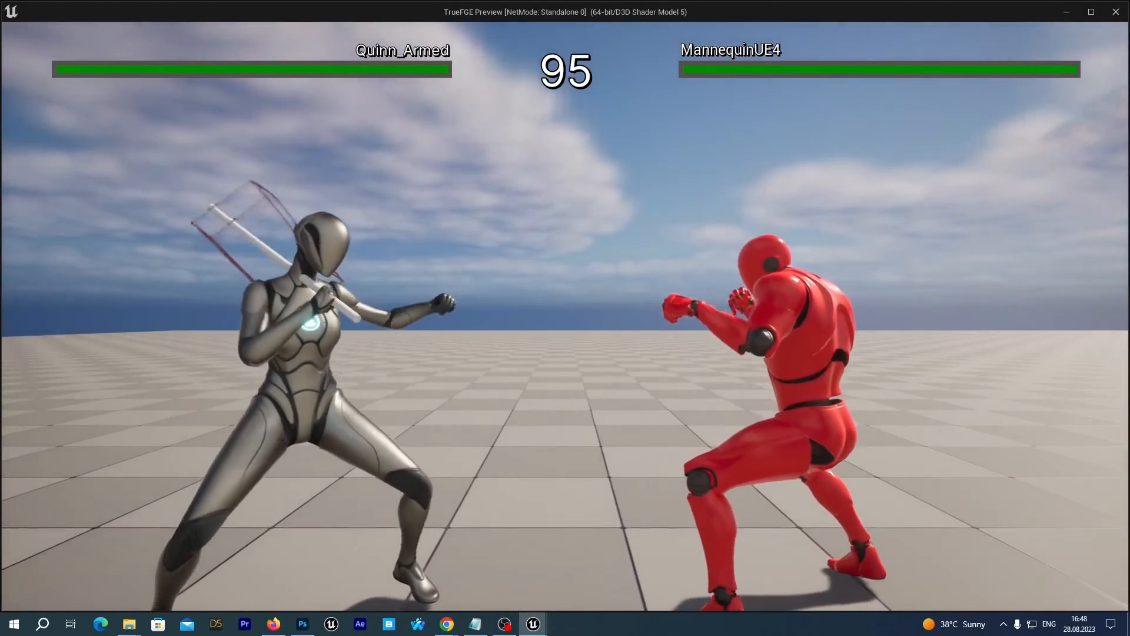
key(e)
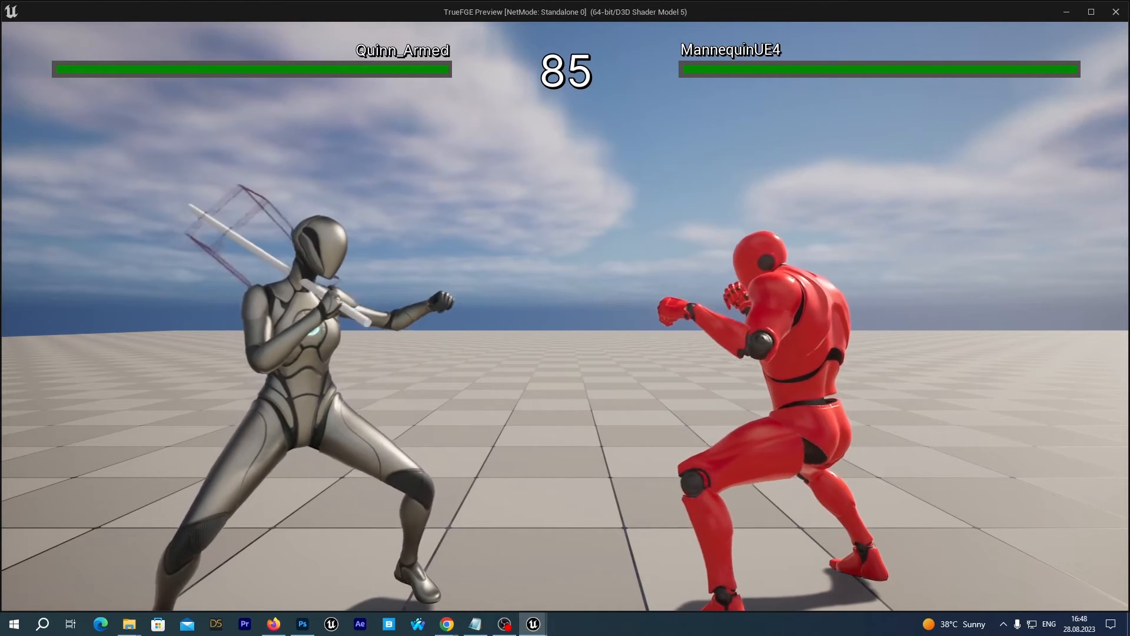
key(Escape)
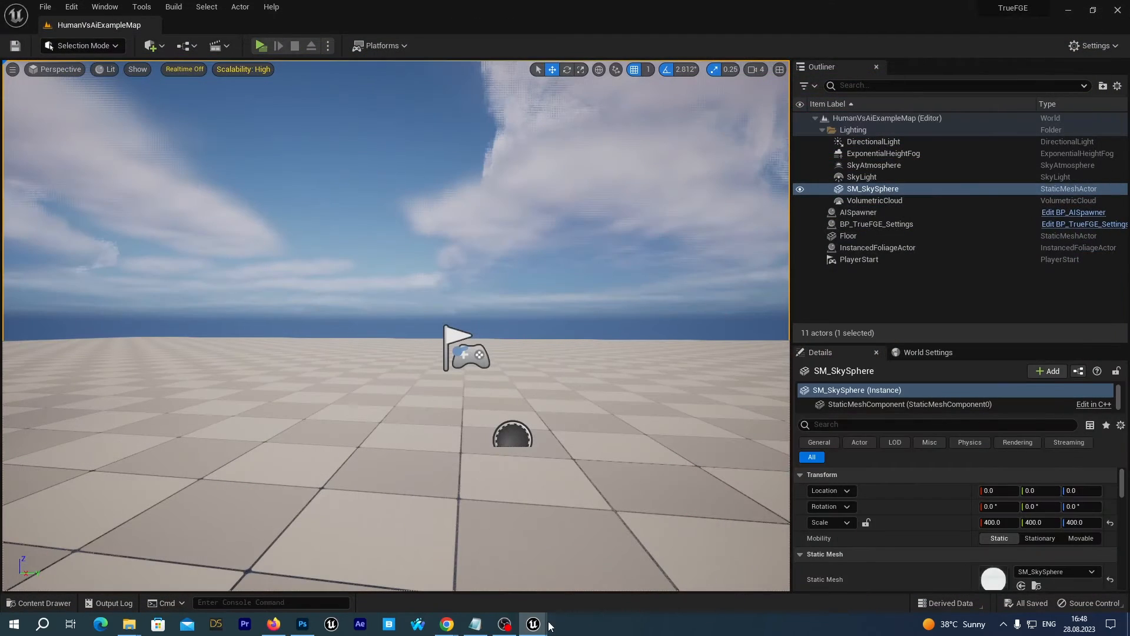
- Return to the BP_TrueFGE_Quinn_Armed event graph at the Top Right Box attach node
mouse_move(534, 625)
click(591, 571)
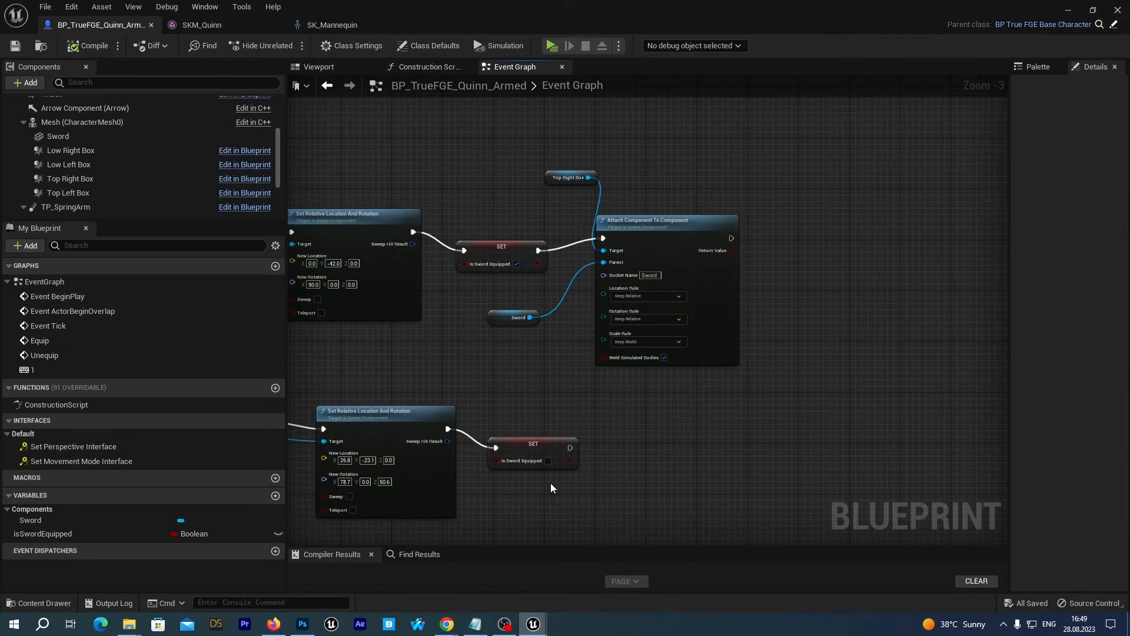
right_drag(681, 396, 598, 428)
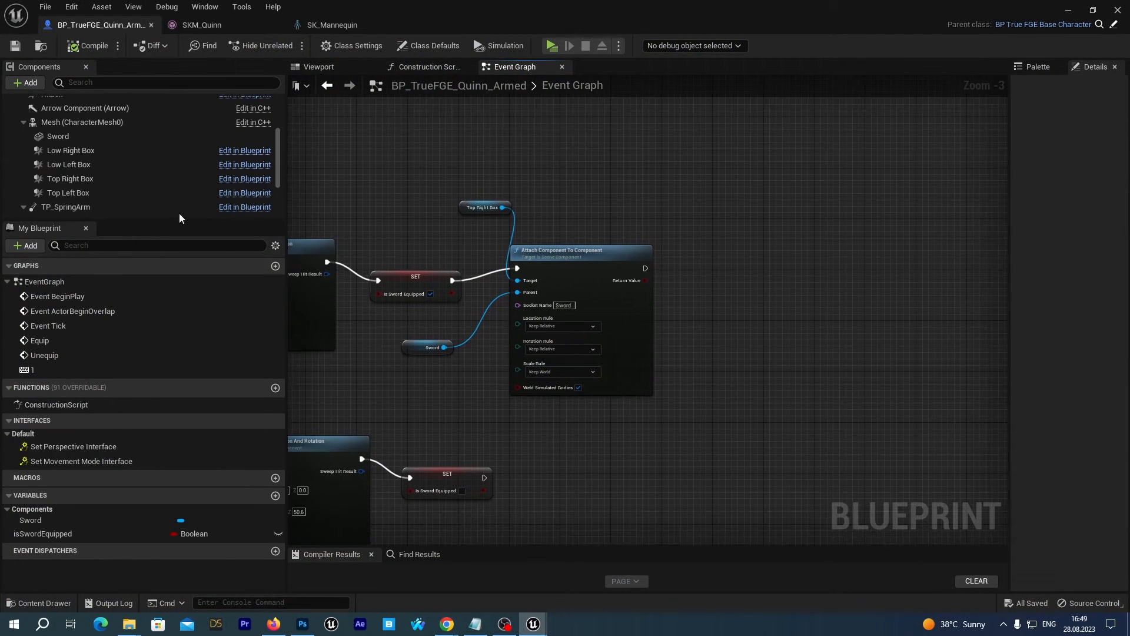
drag(78, 140, 666, 211)
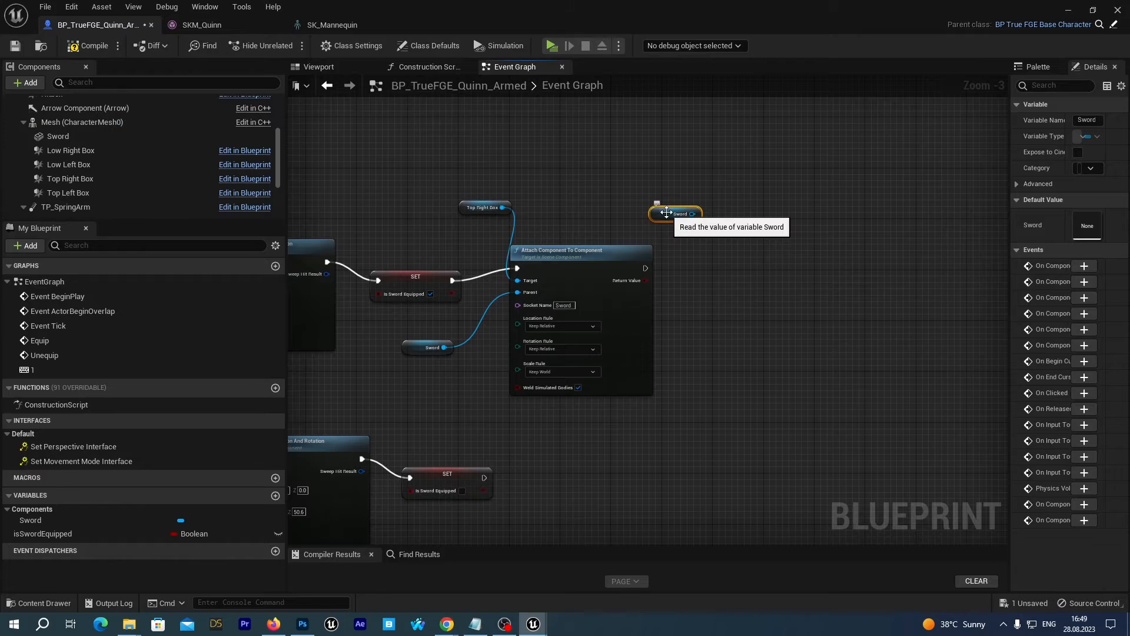
key(Delete)
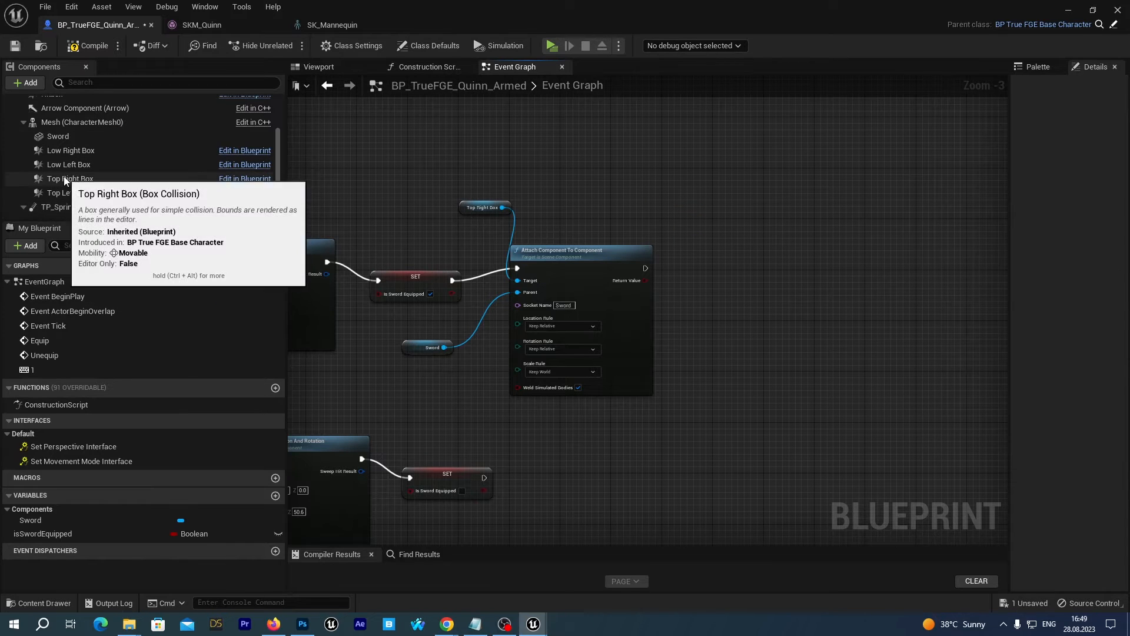
drag(64, 180, 674, 207)
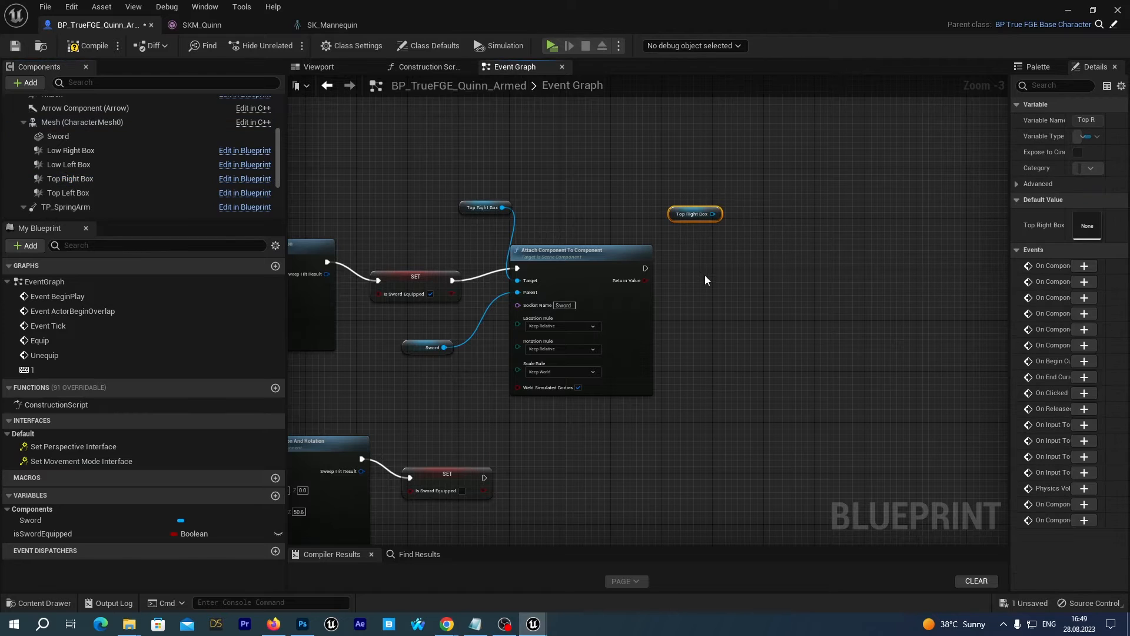
- Add a Set Relative Location And Rotation (Top Right Box) node that runs after the Attach Component To Component node
right_drag(705, 274, 661, 277)
drag(618, 270, 680, 280)
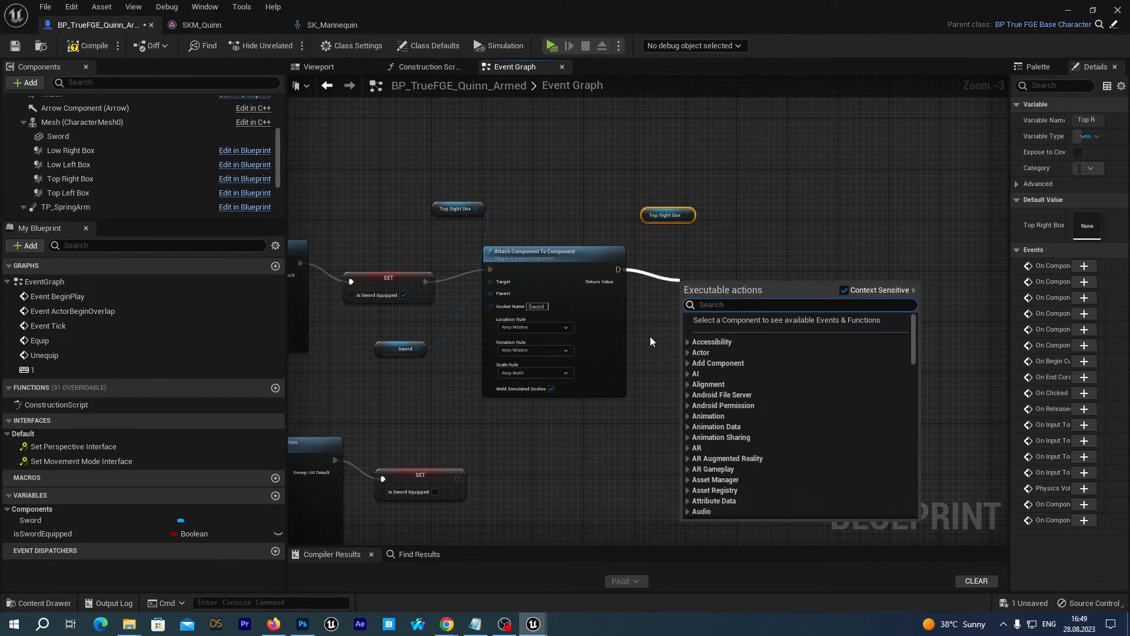
text(set rel)
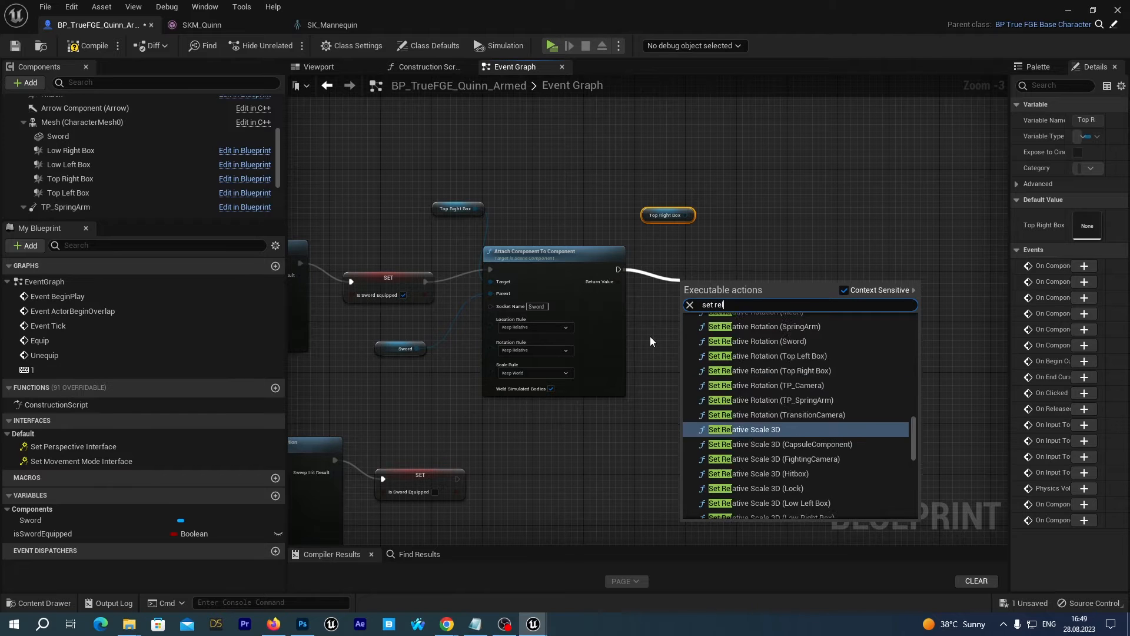
text(ative rota)
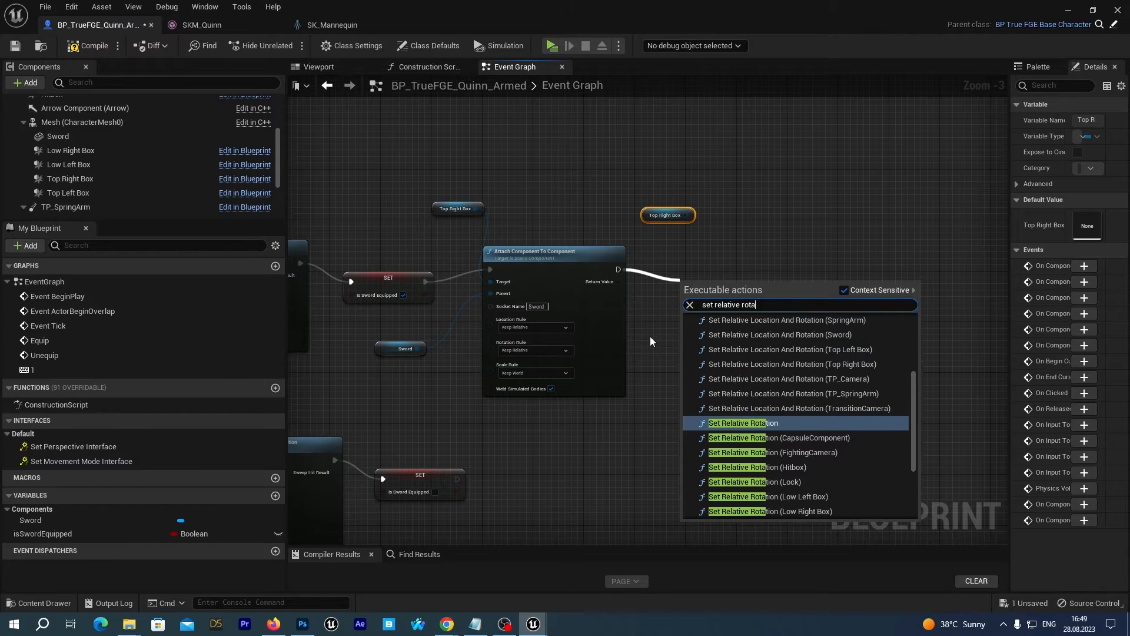
text(t loca)
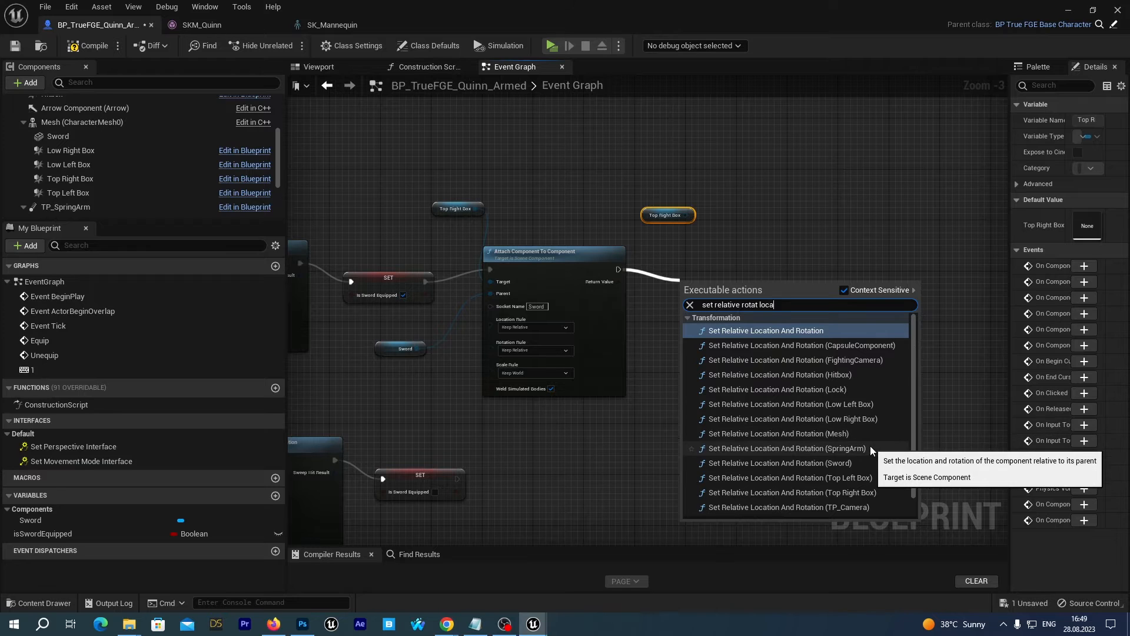
scroll(870, 446, down, 1)
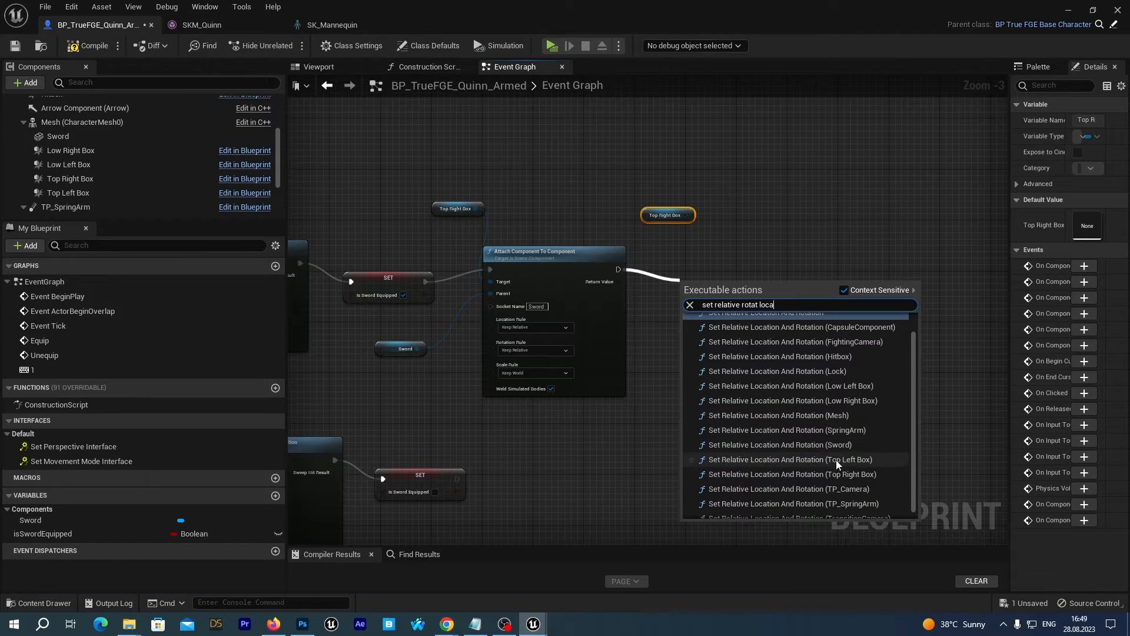
click(818, 475)
- Delete the unconnected Top Right Box reference and position the Set Relative Location And Rotation node beside its connected reference
drag(797, 301, 837, 292)
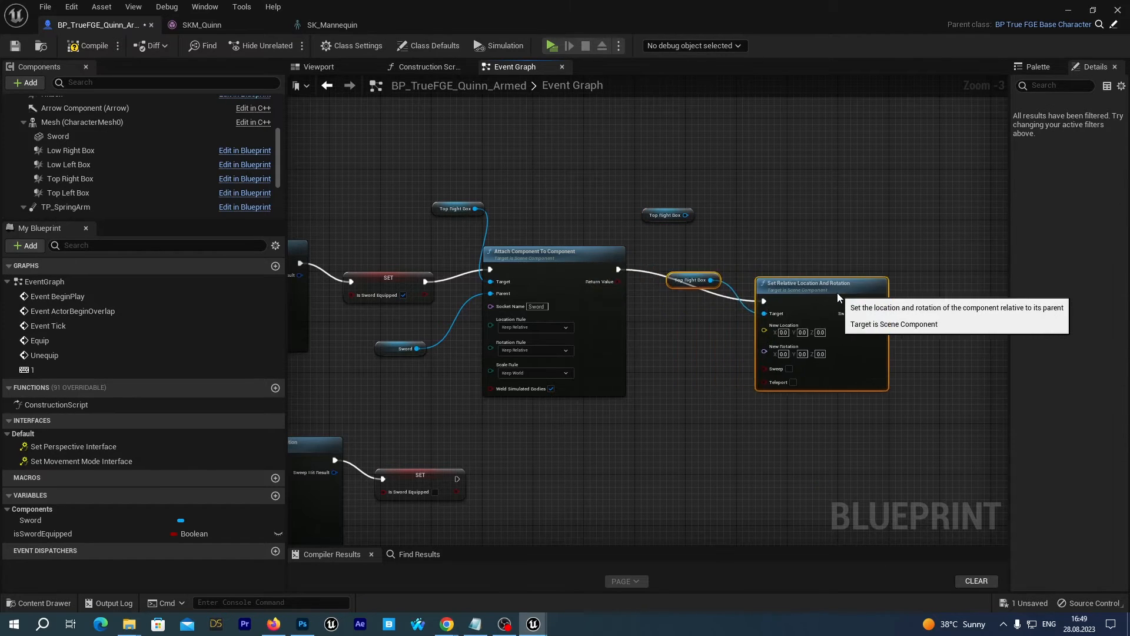
click(677, 219)
key(Delete)
drag(768, 286, 726, 279)
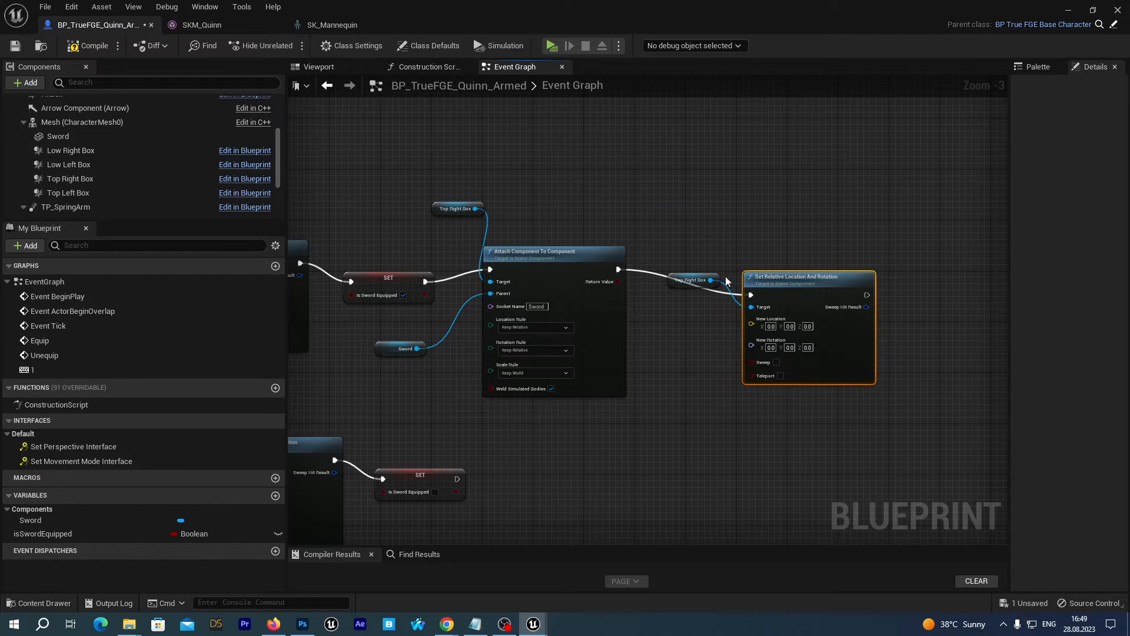
- Set New Rotation X to 90 and Z to 90 on the Top Right Box's Set Relative Location And Rotation node
click(771, 348)
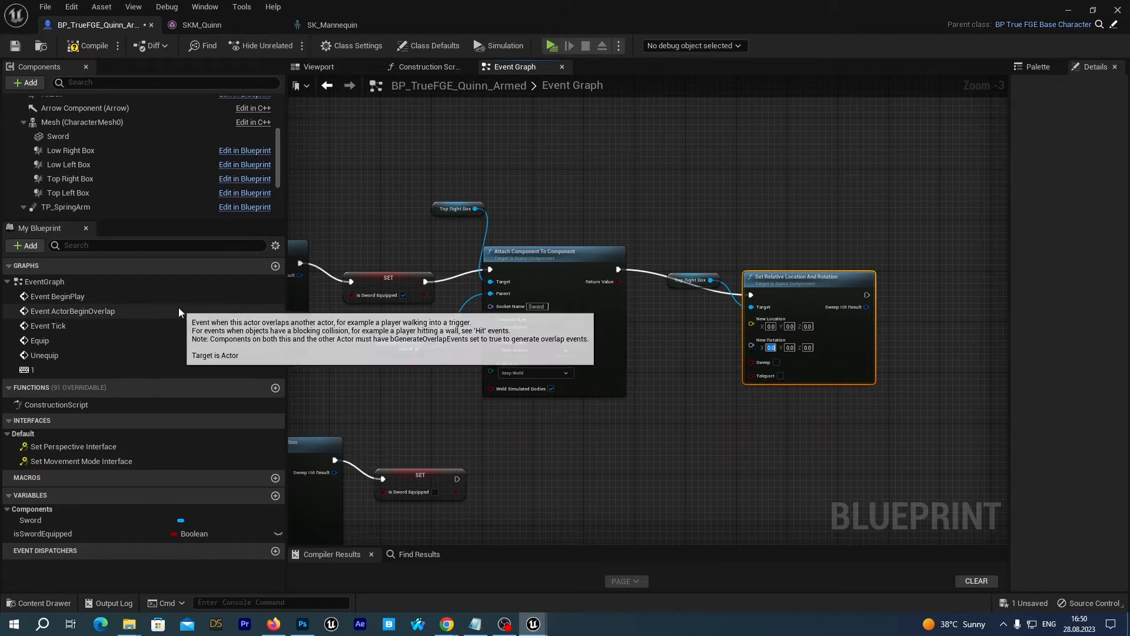
scroll(736, 449, up, 3)
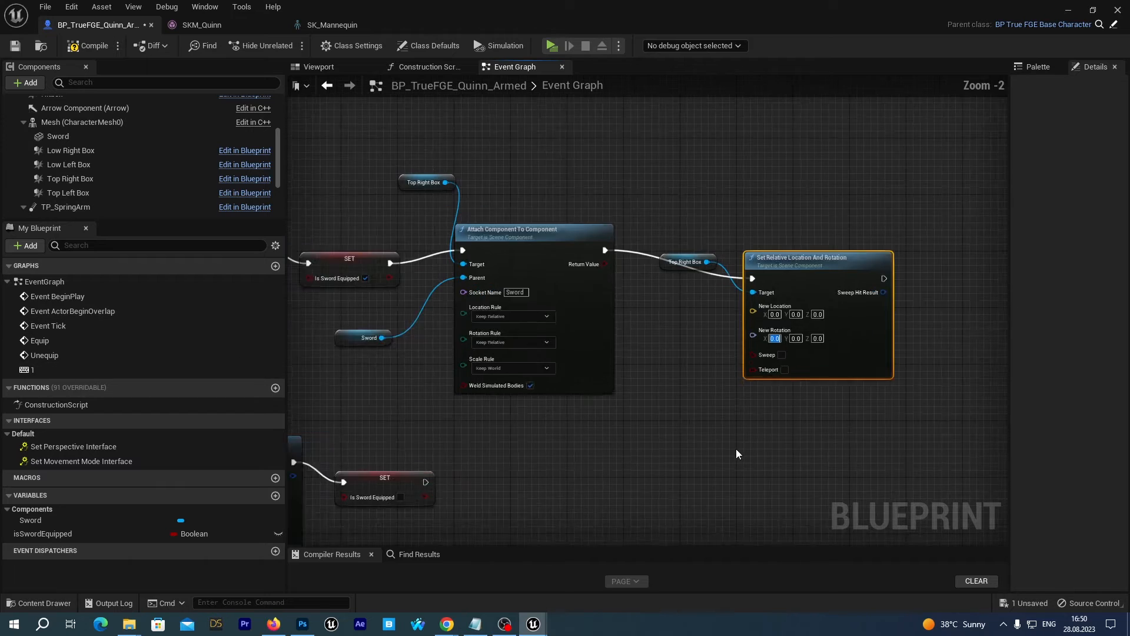
right_drag(719, 429, 596, 480)
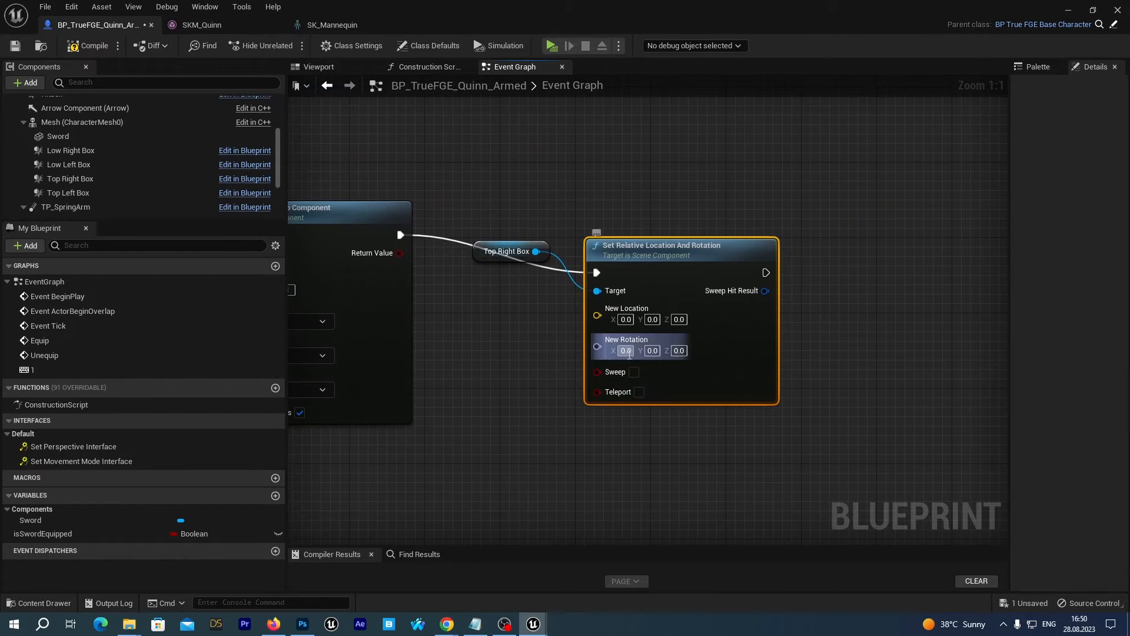
click(627, 351)
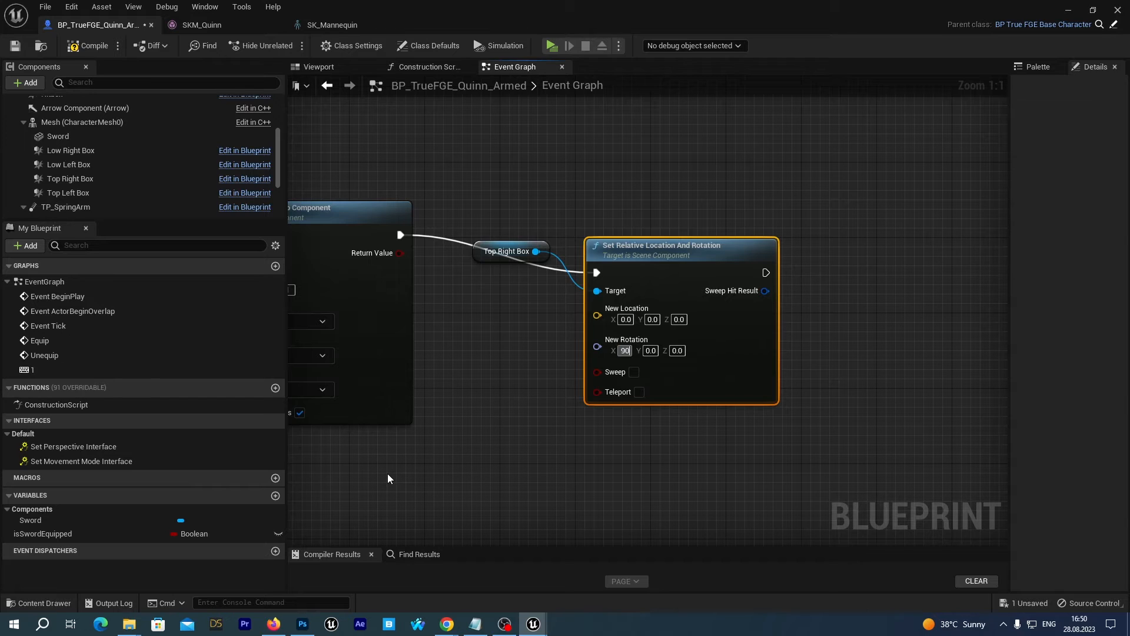
key(Tab)
key(Tab)
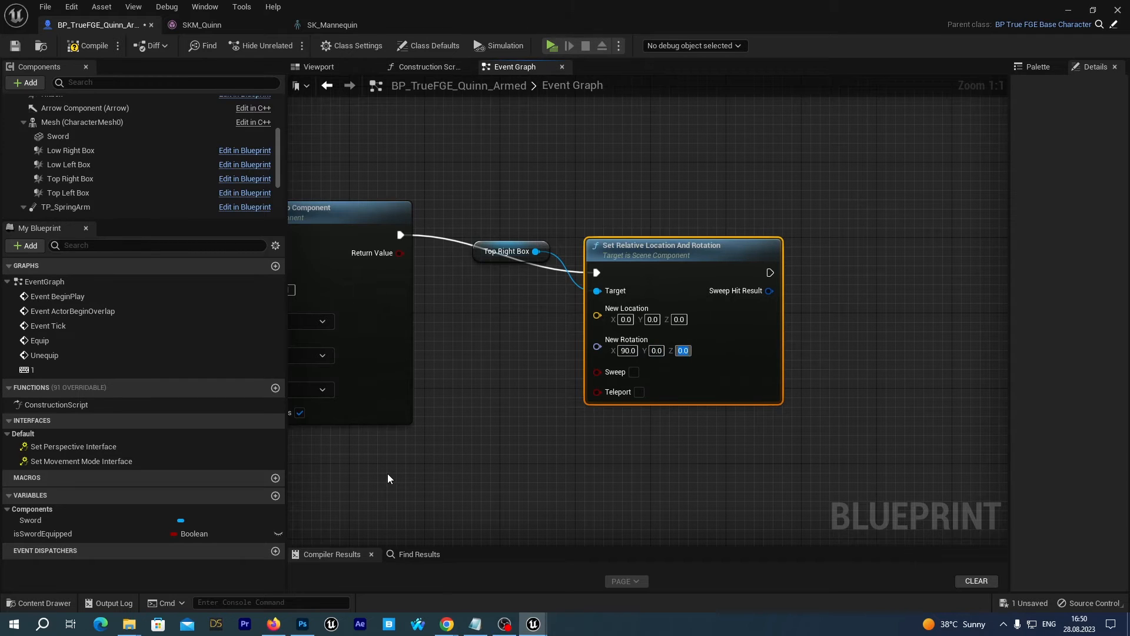
text(90)
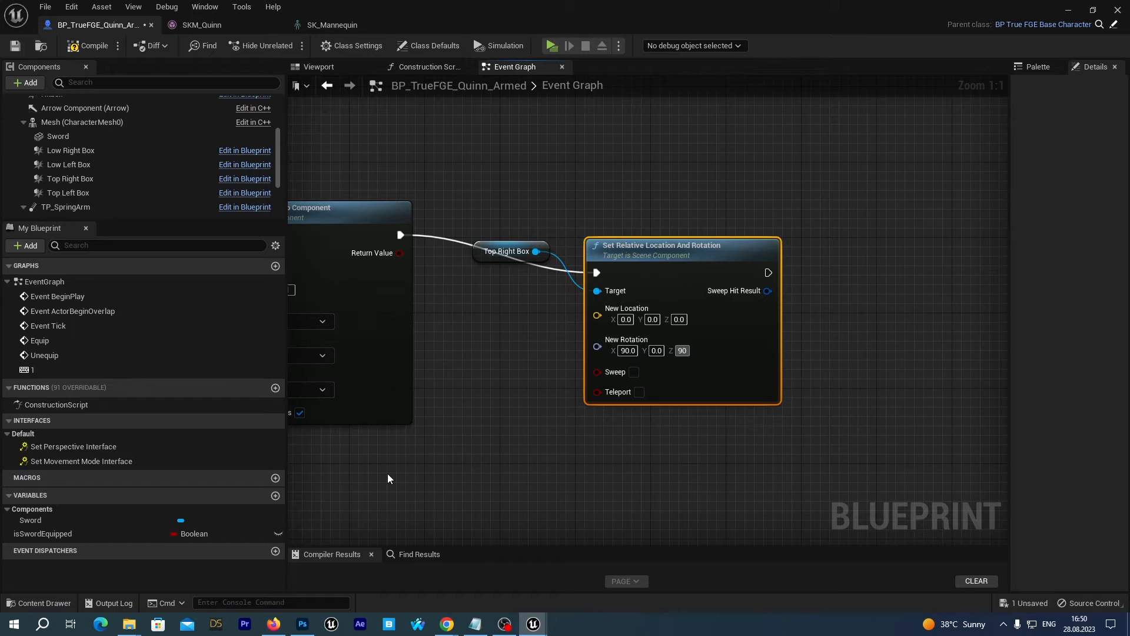
key(Return)
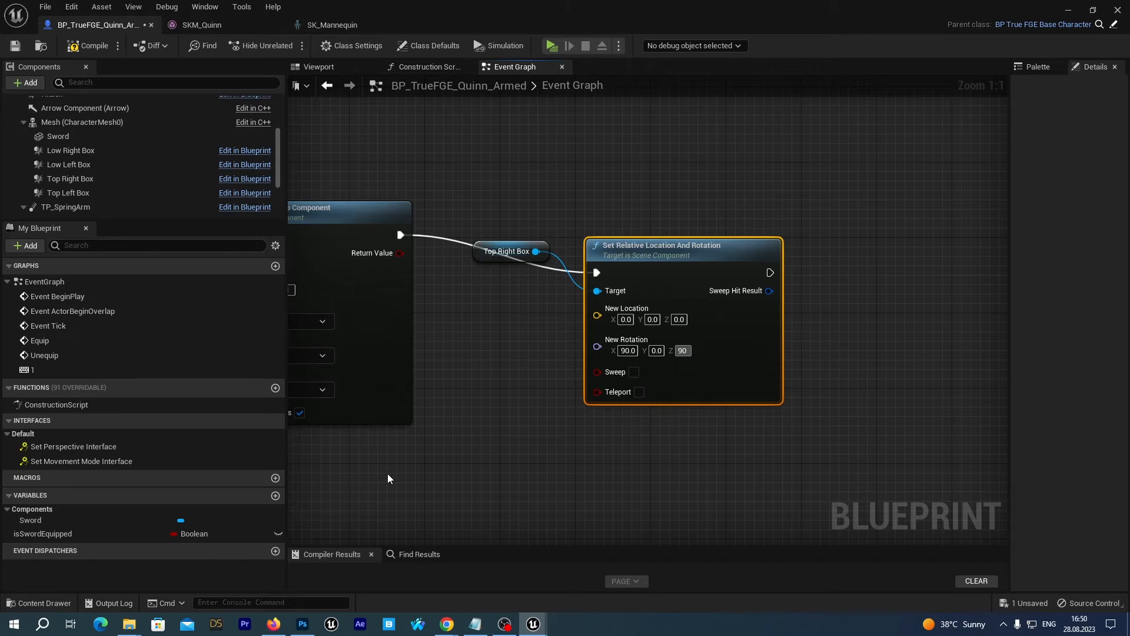
click(827, 327)
- Move the Top Right Box reference clear of the execution wire and set the node's New Location Y to -42
drag(506, 251, 487, 277)
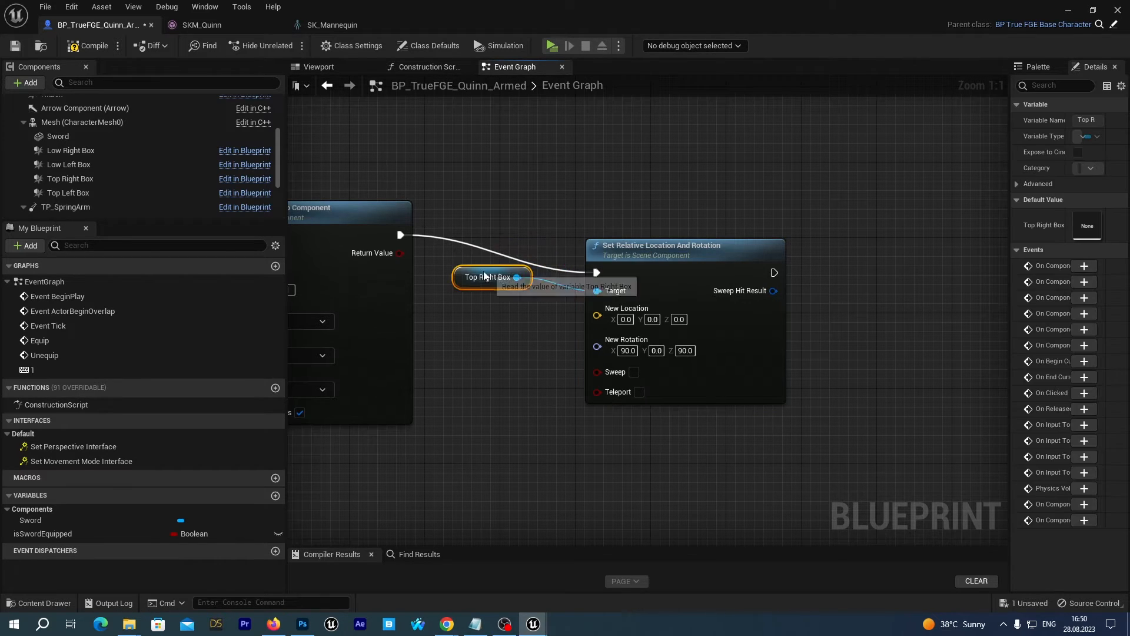
click(657, 323)
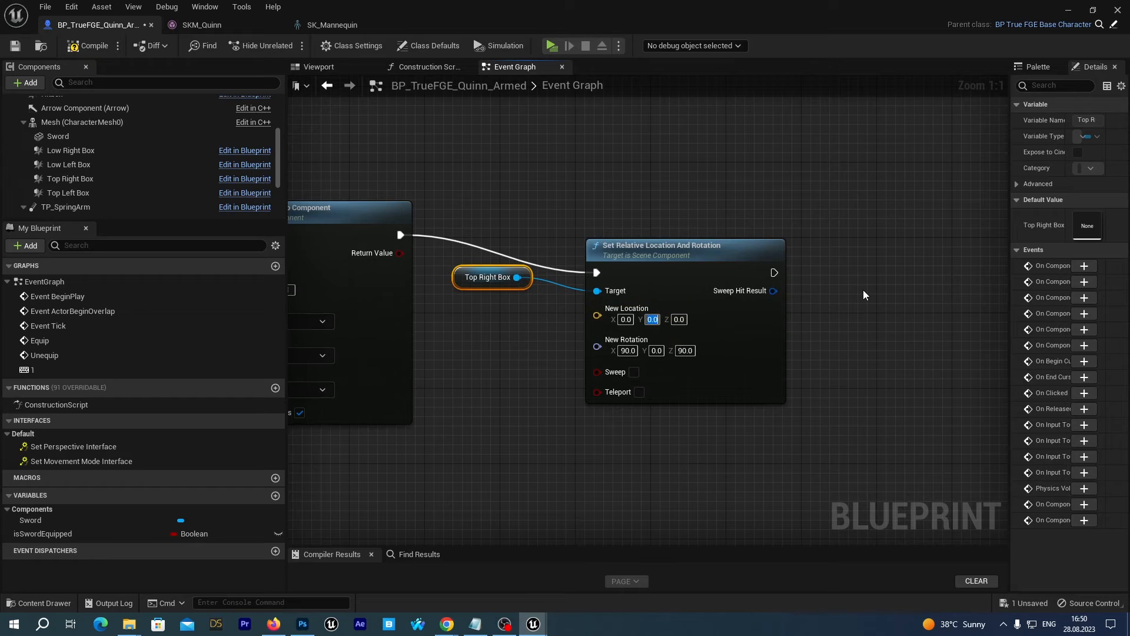
text(-42)
key(Return)
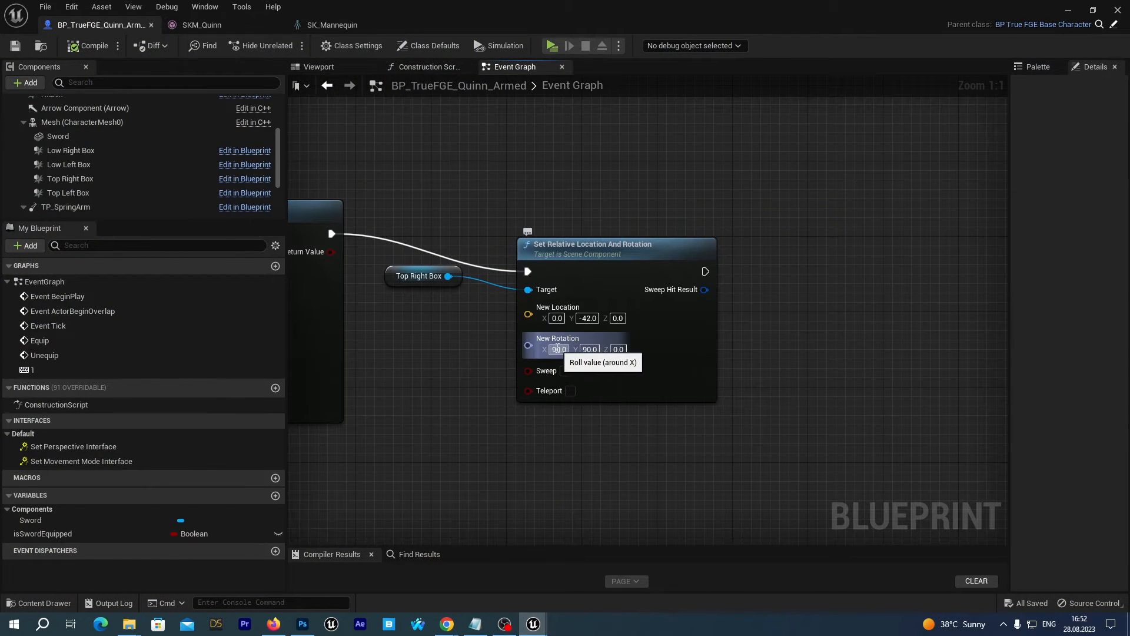
- Set the node's New Rotation X to 0, then compile and save the blueprint
click(559, 350)
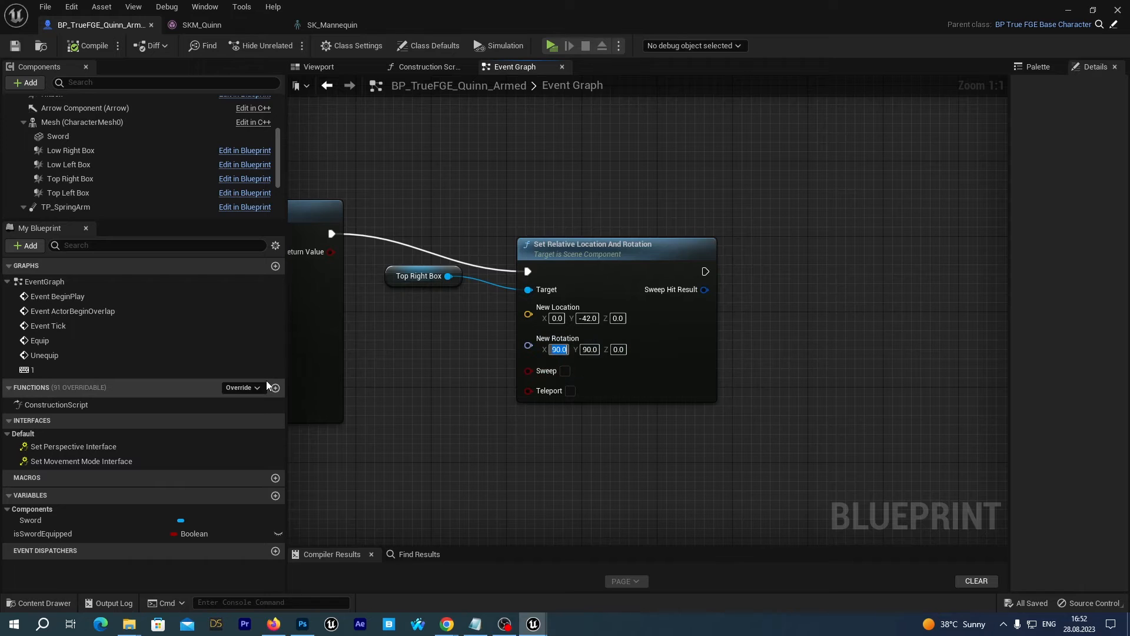
text(0)
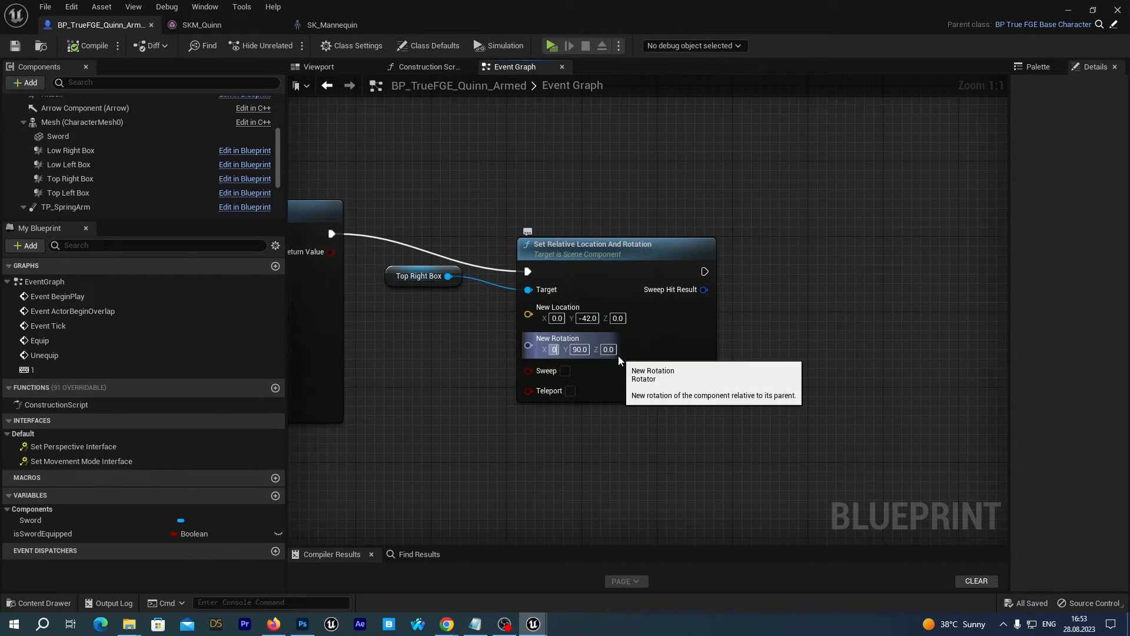
click(79, 47)
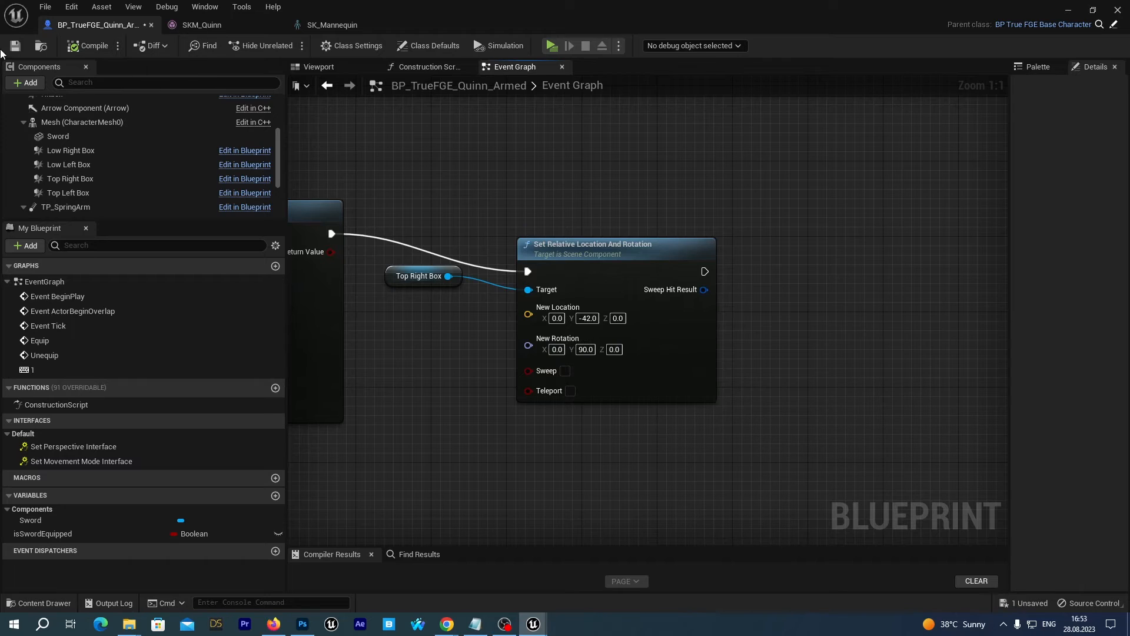
- Play the level in a new window to check the collision box's placement on the sword, and stop the preview
click(1069, 11)
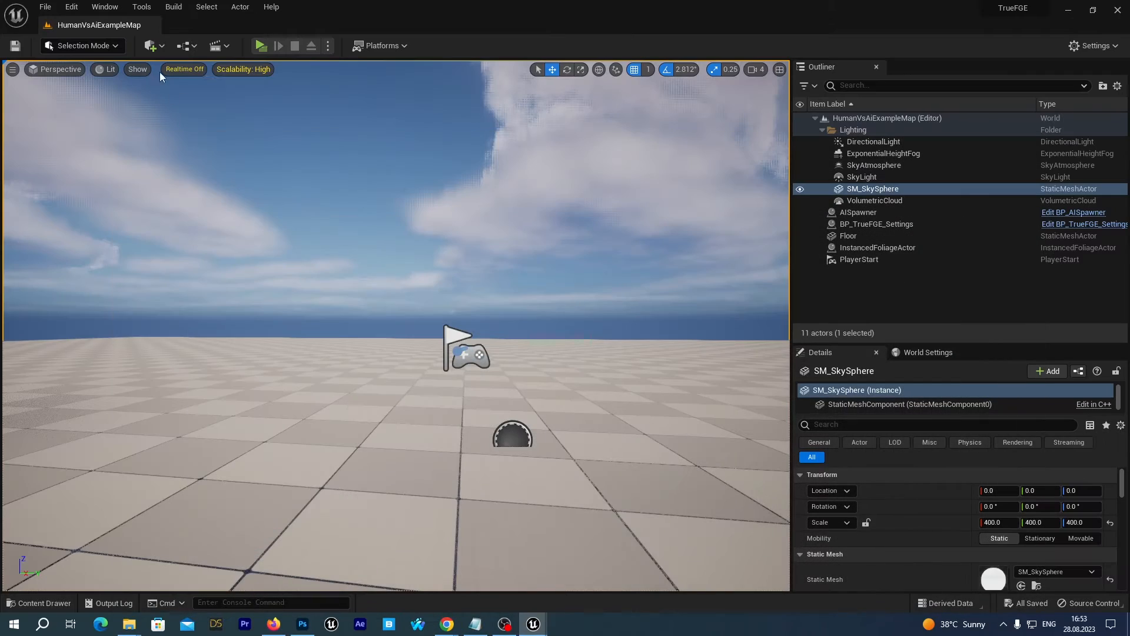
click(261, 46)
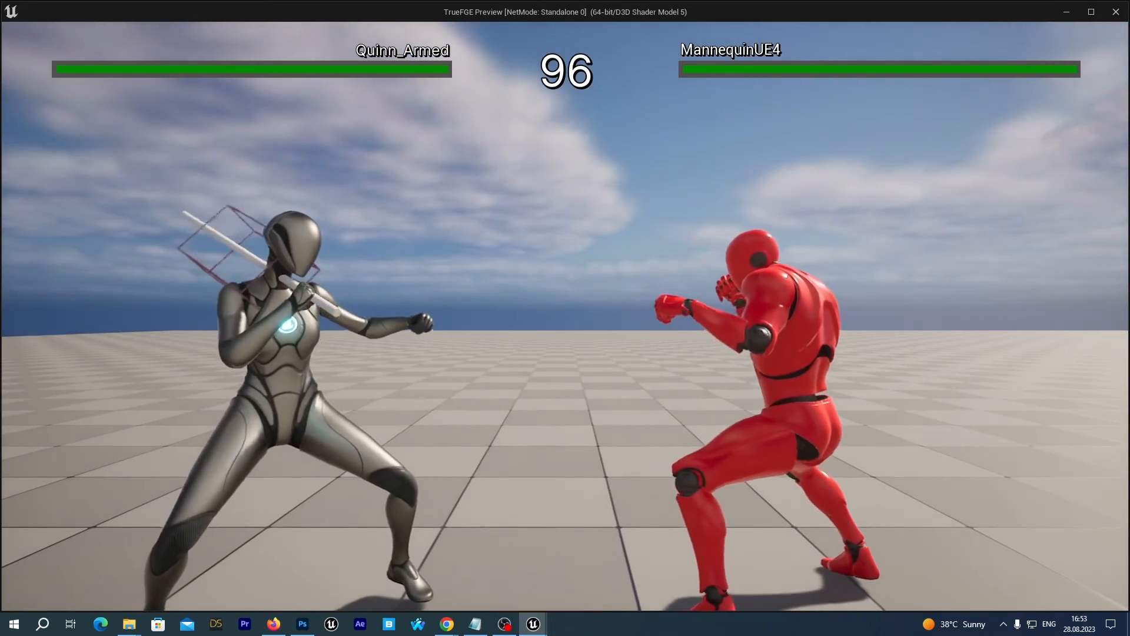
key(Escape)
- Back in the character blueprint, set the Top Right Box node's New Location Y to 0 and Z to -50
mouse_move(534, 624)
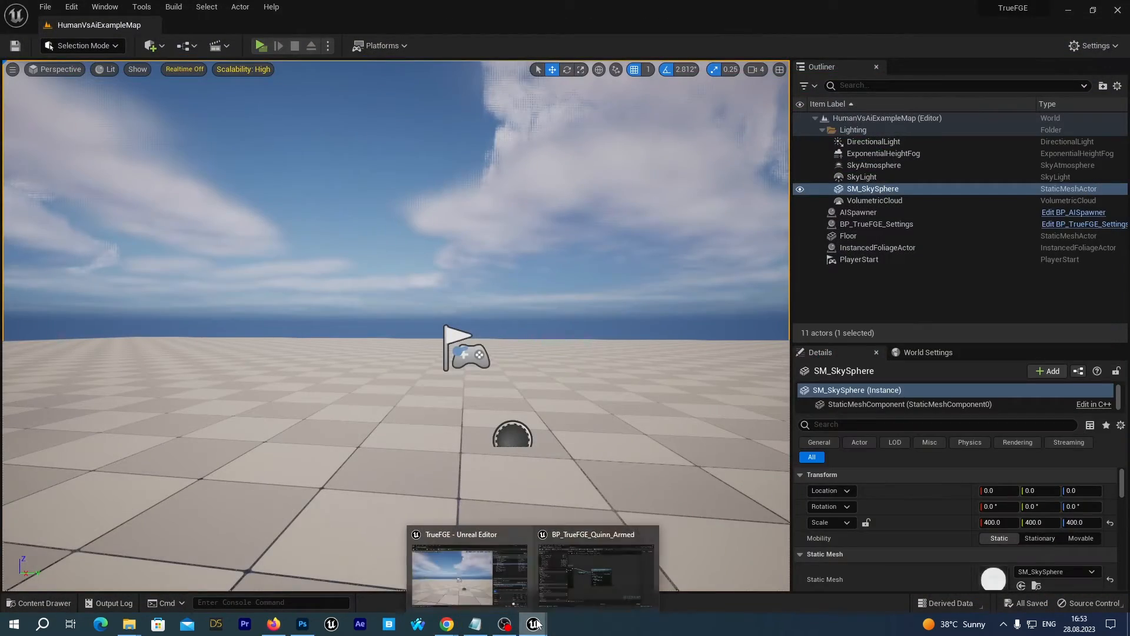
click(577, 589)
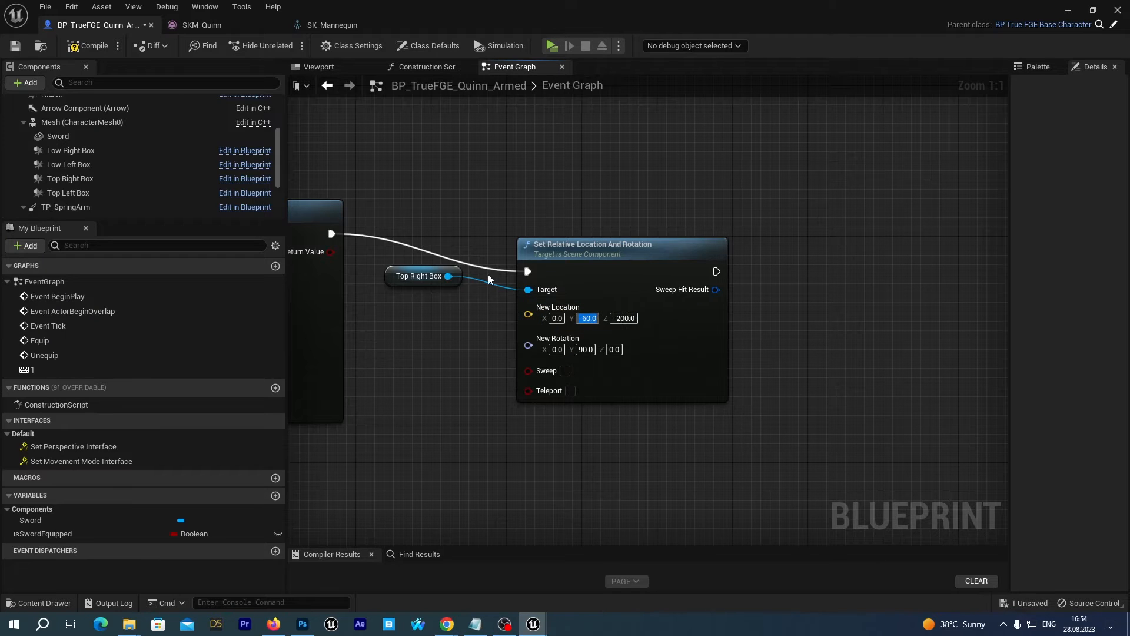
text(0)
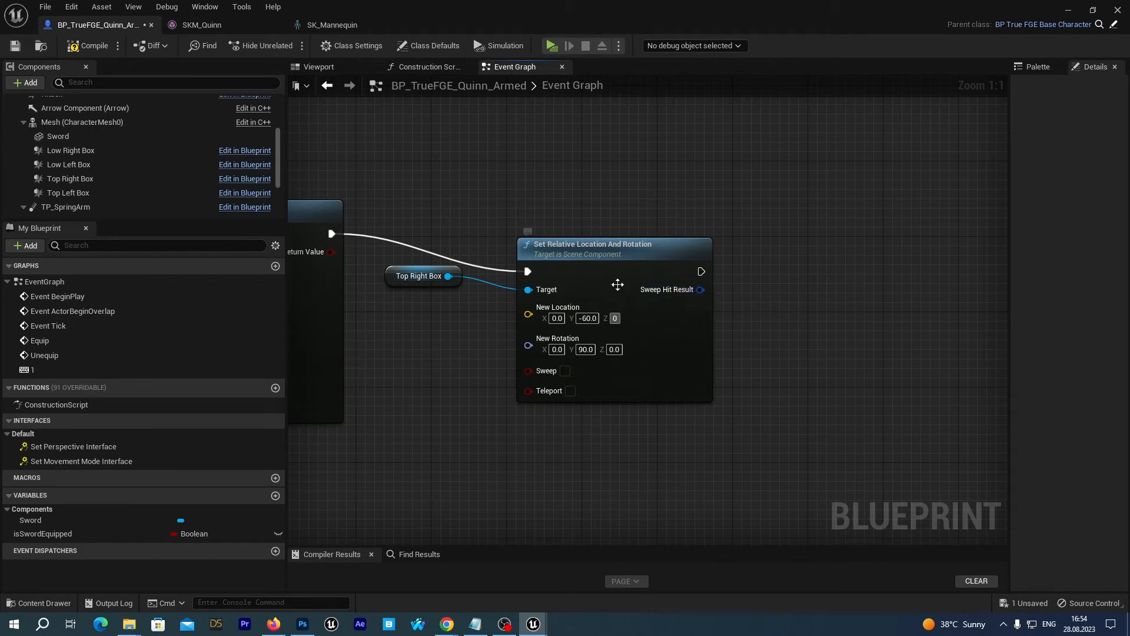
click(617, 272)
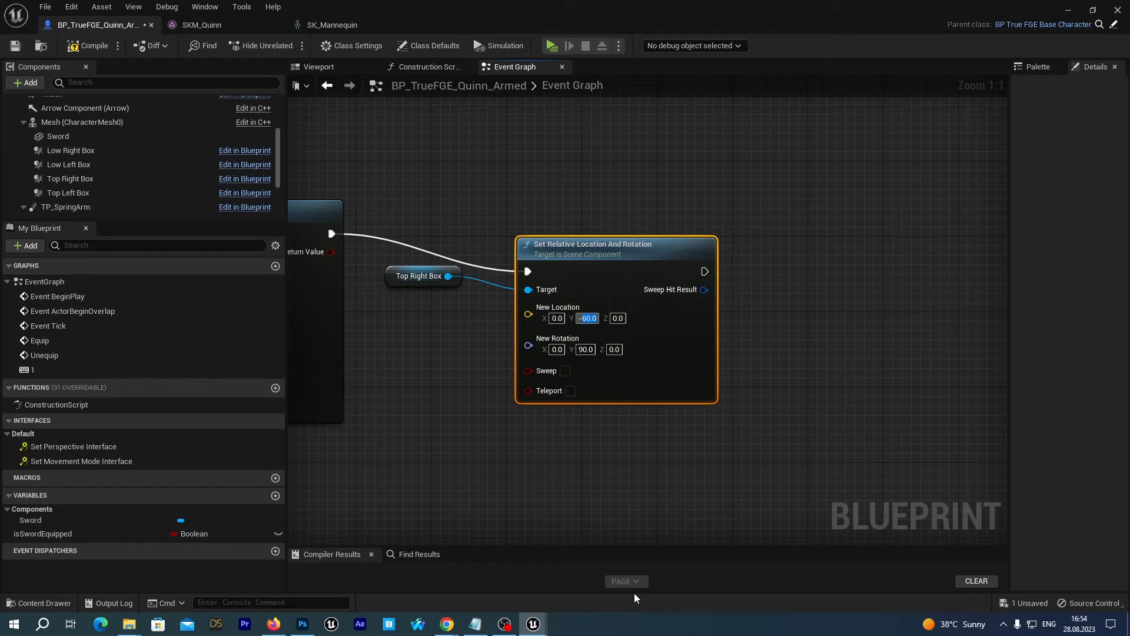
key(BackSpace)
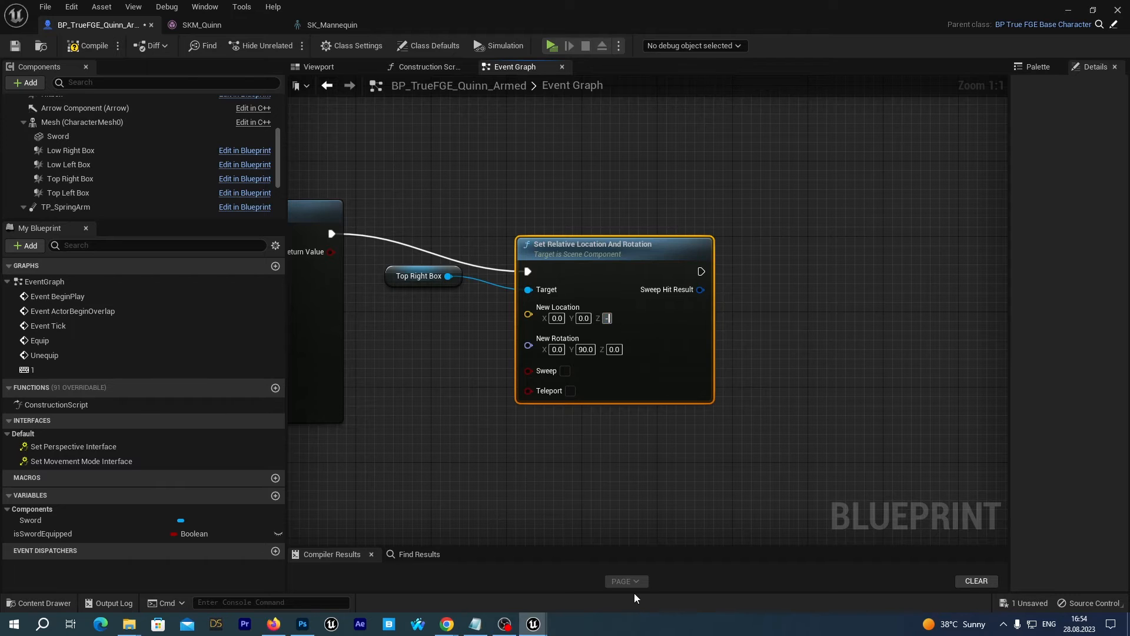
key(Return)
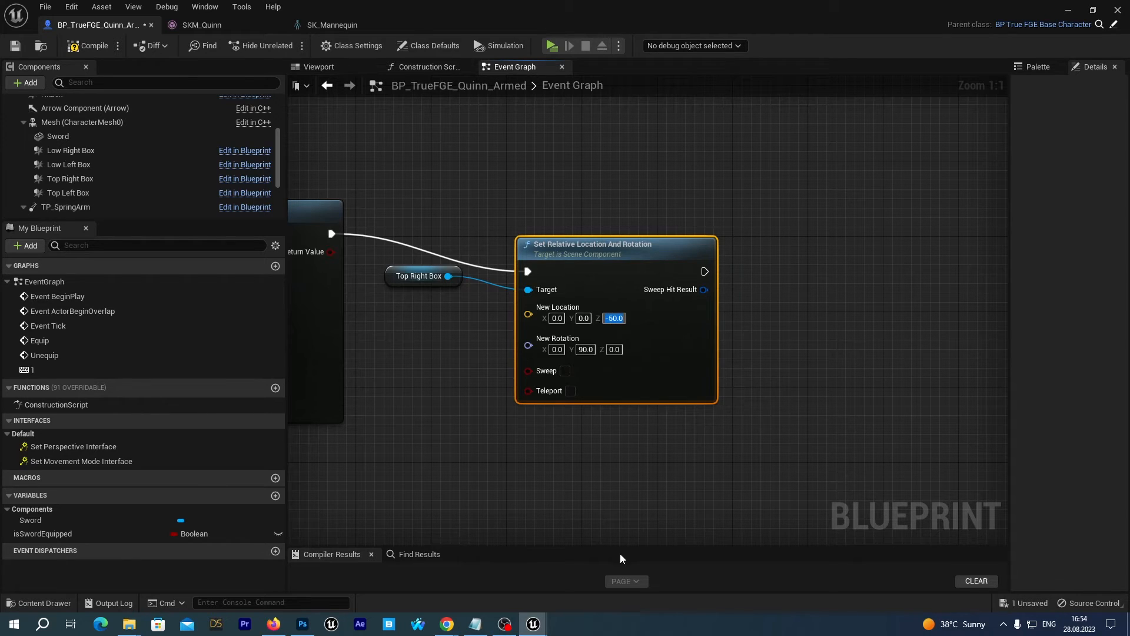
- Save the character blueprint and return to the level editor window
click(15, 45)
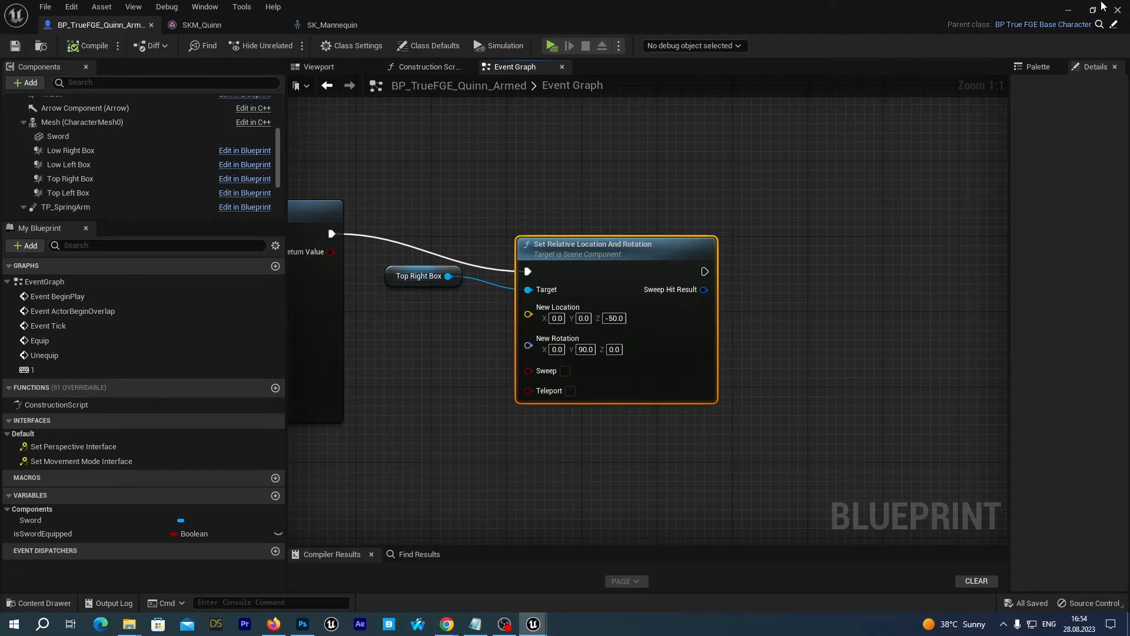
click(1069, 12)
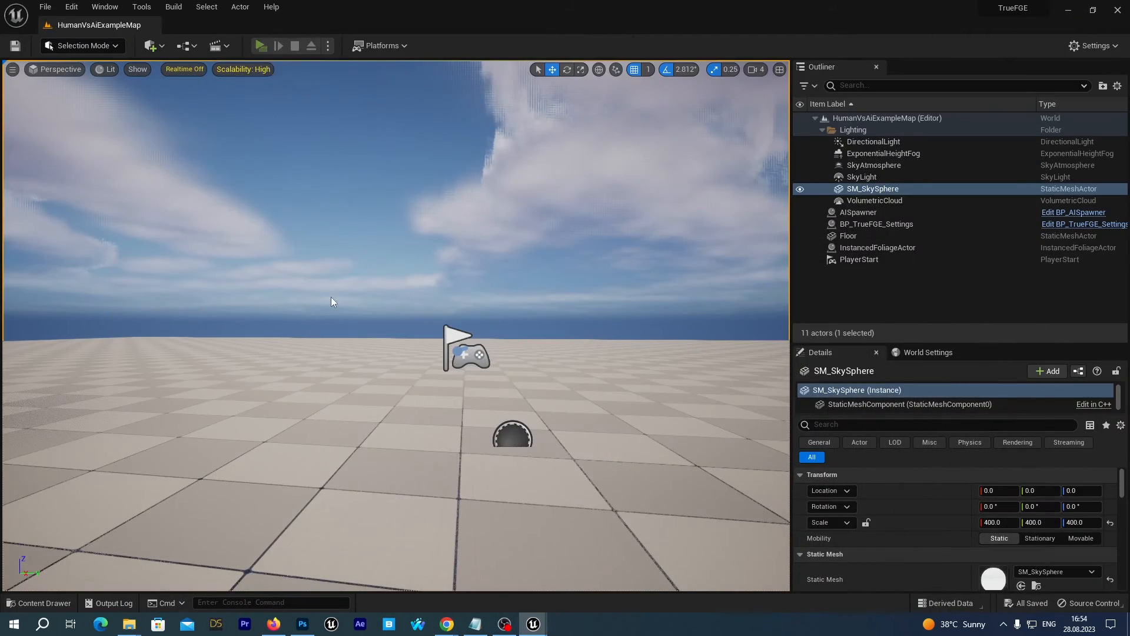
- Test-play the level, set the Top Right Box node's New Location Z to -21 in the character blueprint, and save it
click(258, 43)
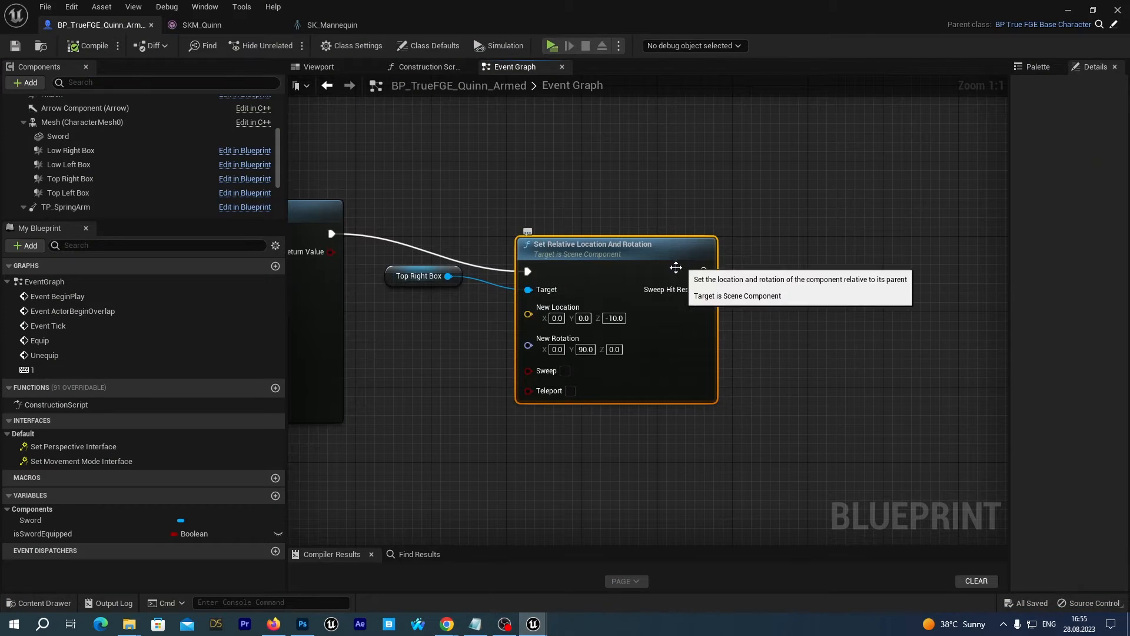
click(615, 318)
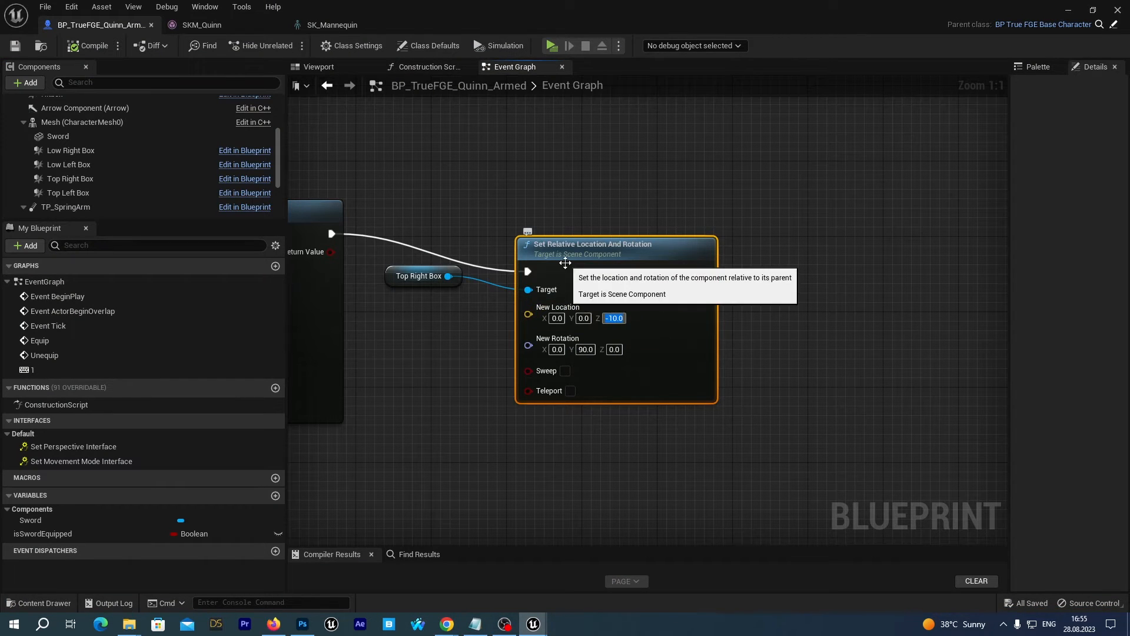
key(Return)
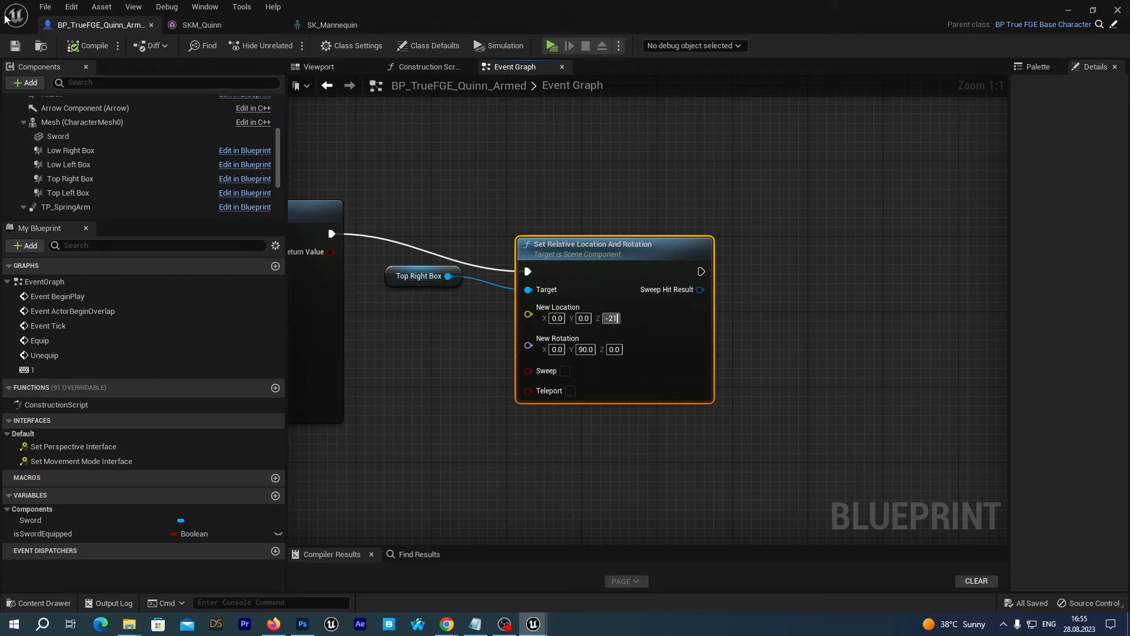
click(15, 47)
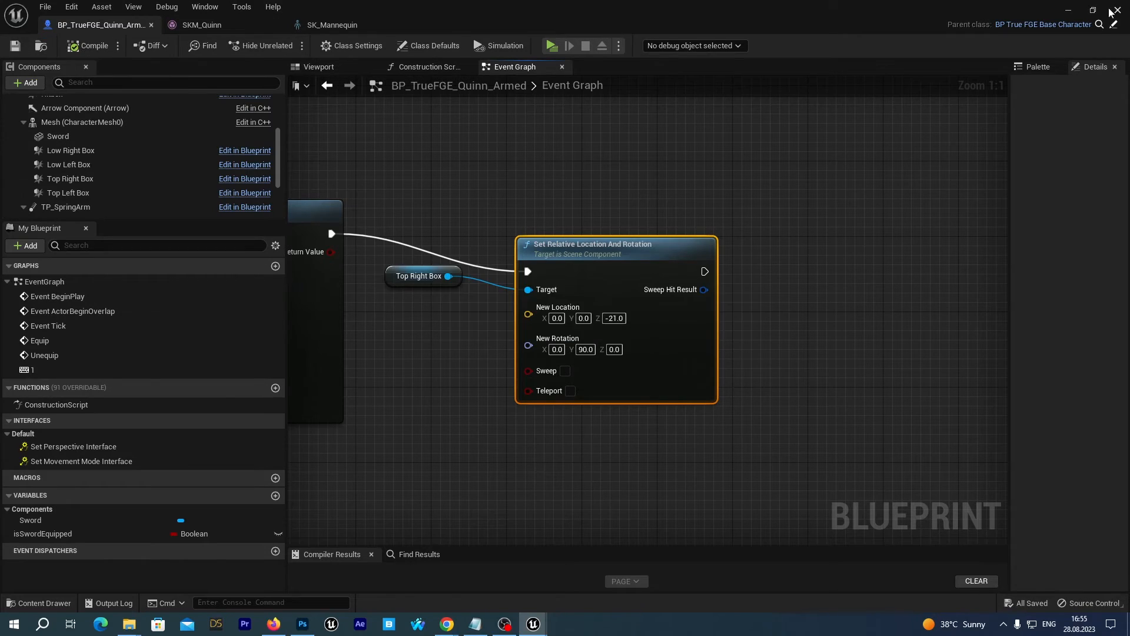
- Play the level in a new window, perform attacks to check the collision box's alignment with the equipped sword, and stop the preview
click(1068, 12)
click(265, 44)
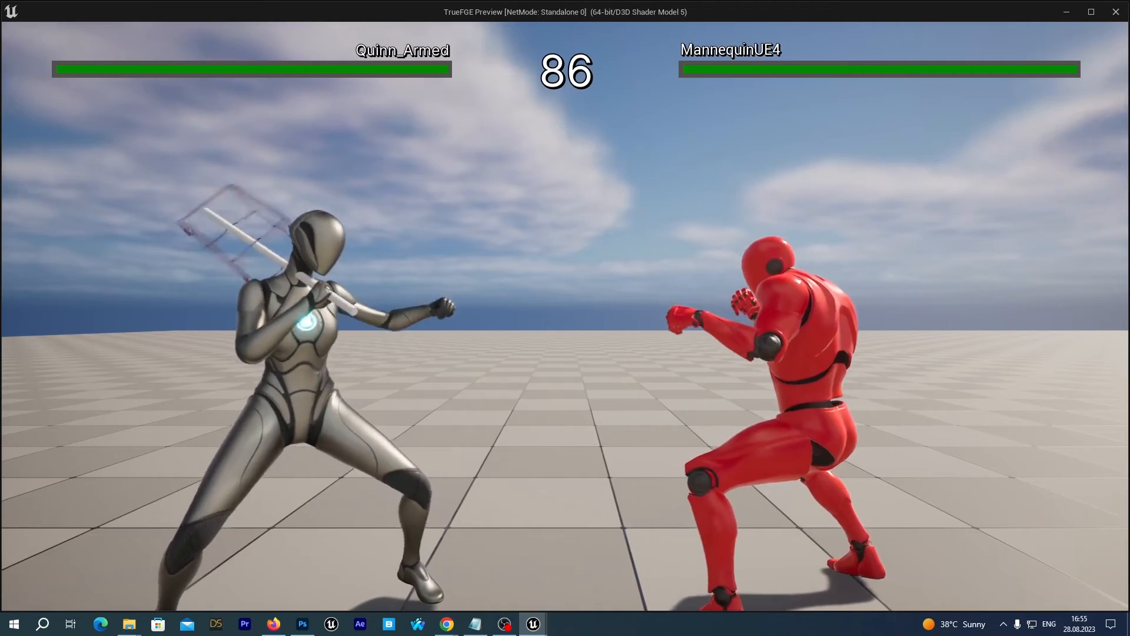
key(u)
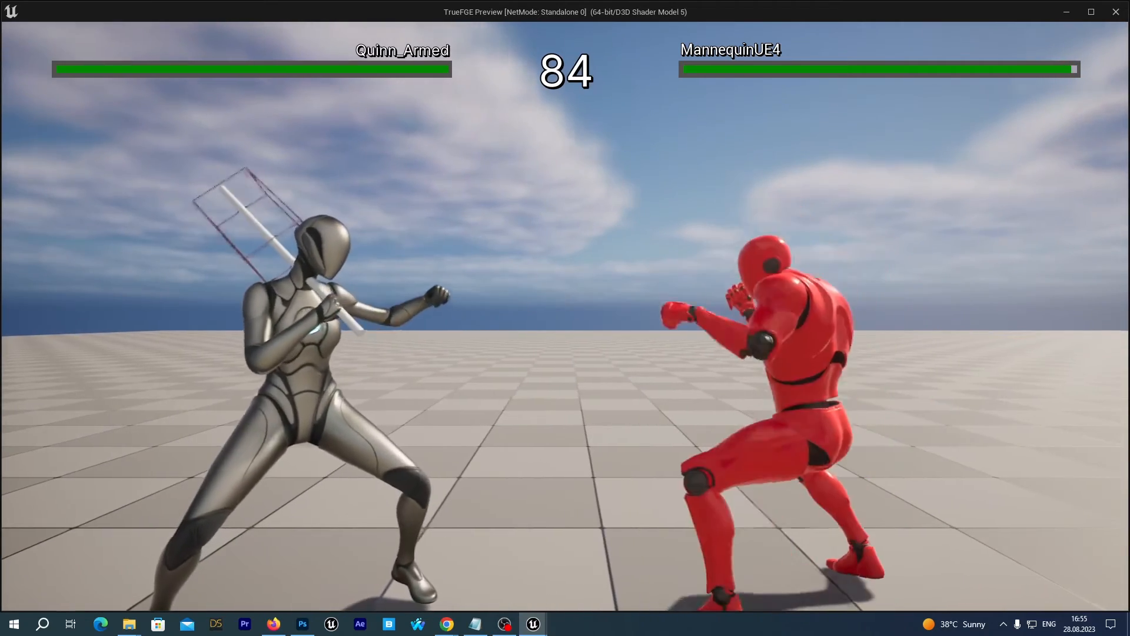
key(u)
key(u)
key(Escape)
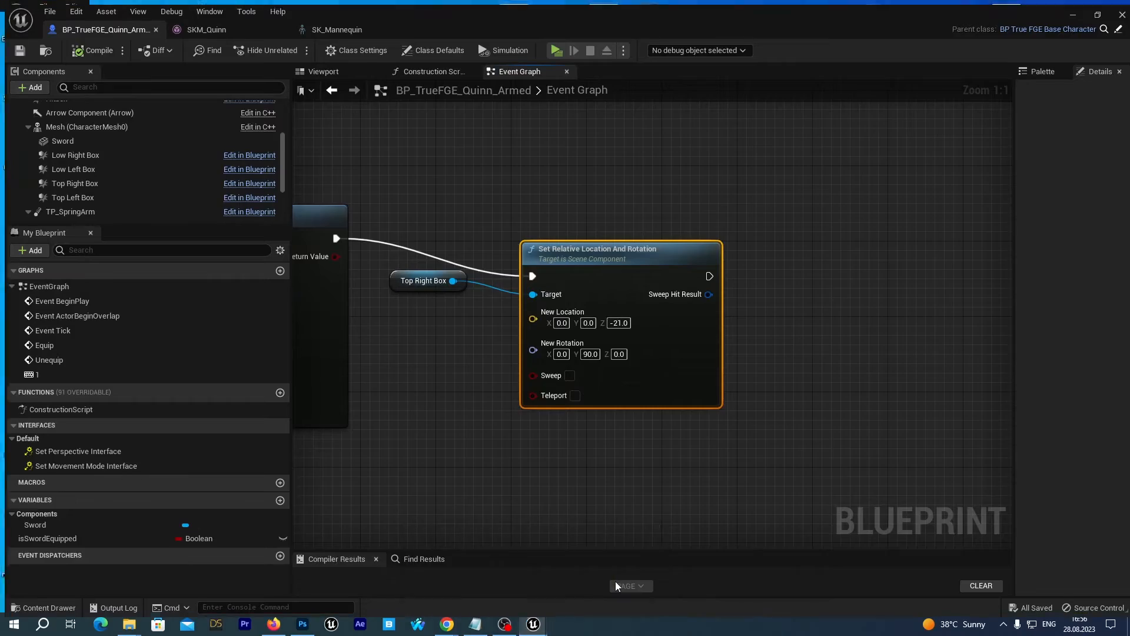
- Move the Sword reference node closer to the Attach Component To Component node in the equip chain and widen the graph area
right_drag(497, 441, 930, 298)
scroll(792, 415, down, 2)
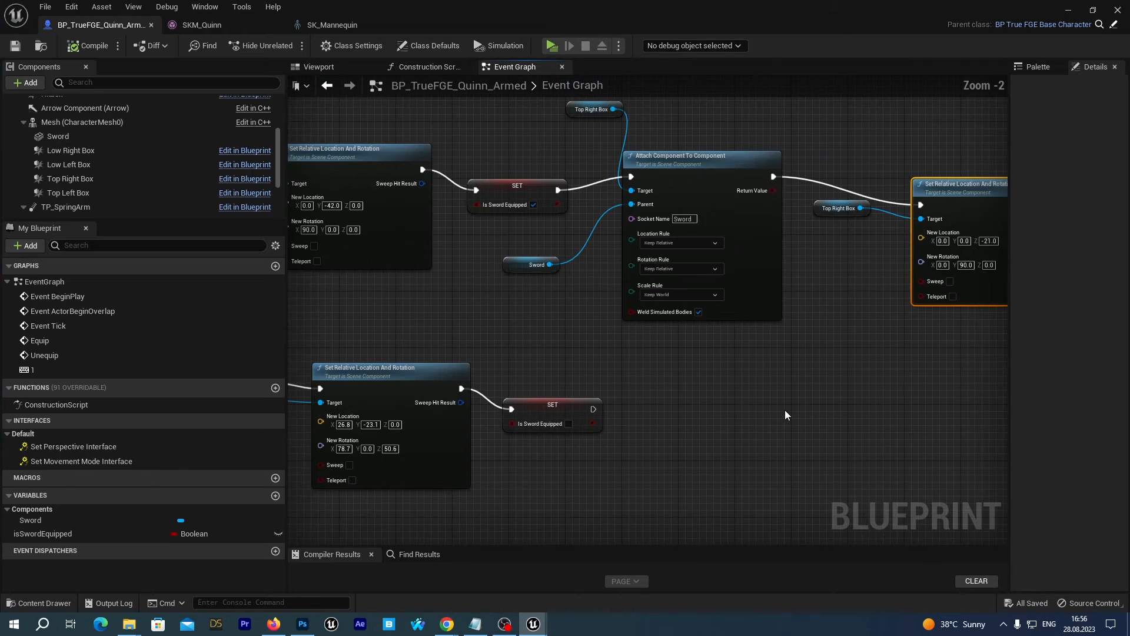
right_drag(785, 411, 610, 426)
scroll(701, 416, down, 1)
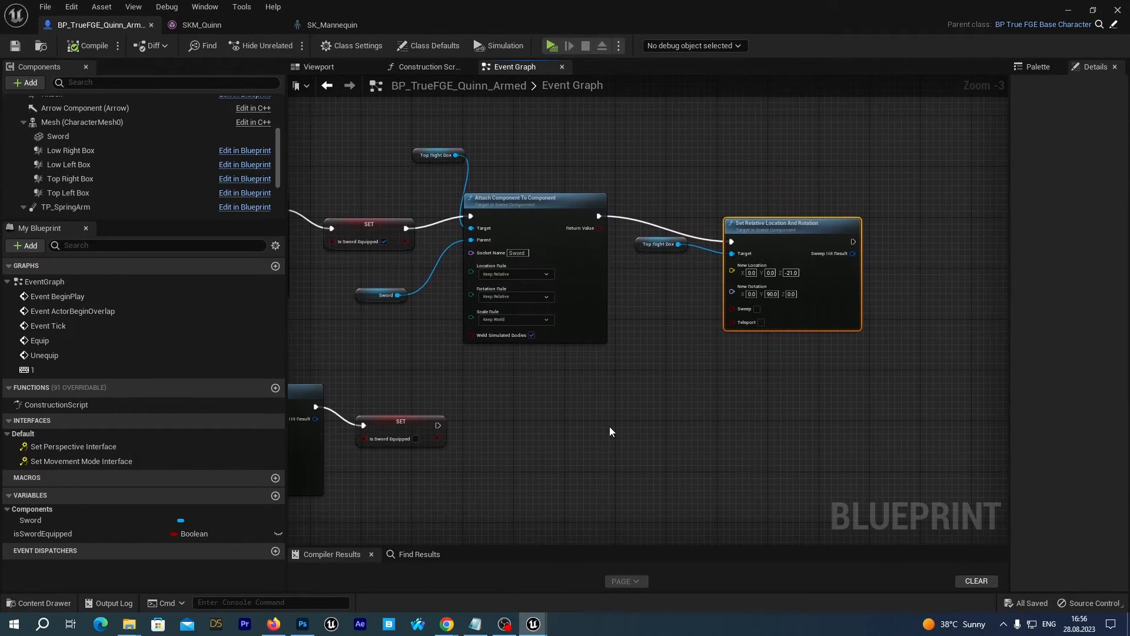
click(384, 295)
right_drag(602, 481, 609, 487)
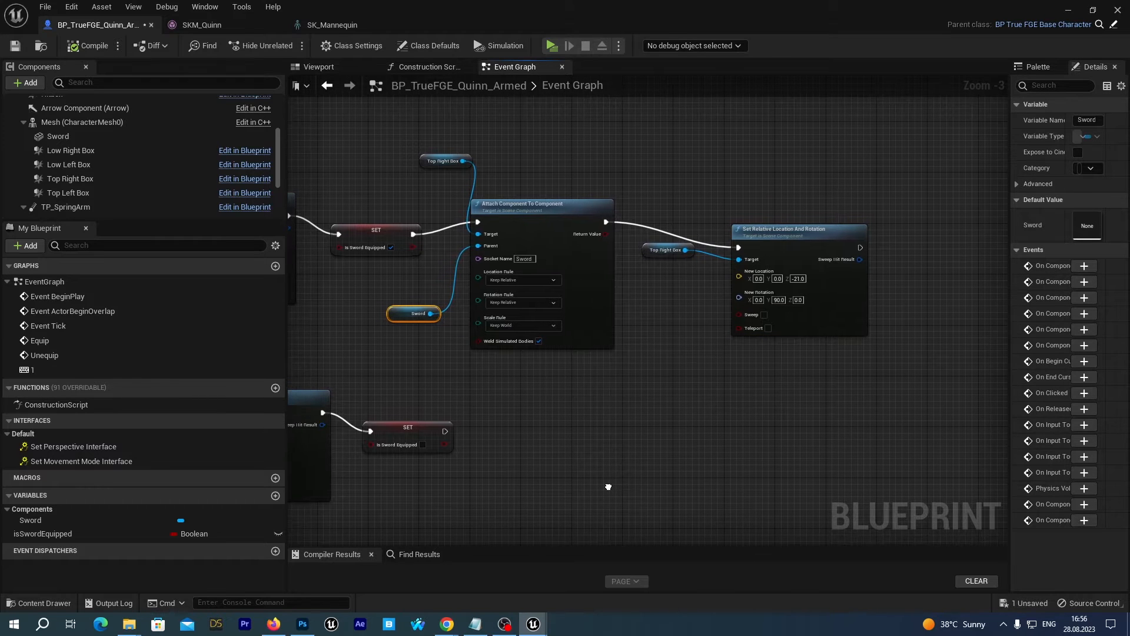
right_drag(485, 479, 620, 445)
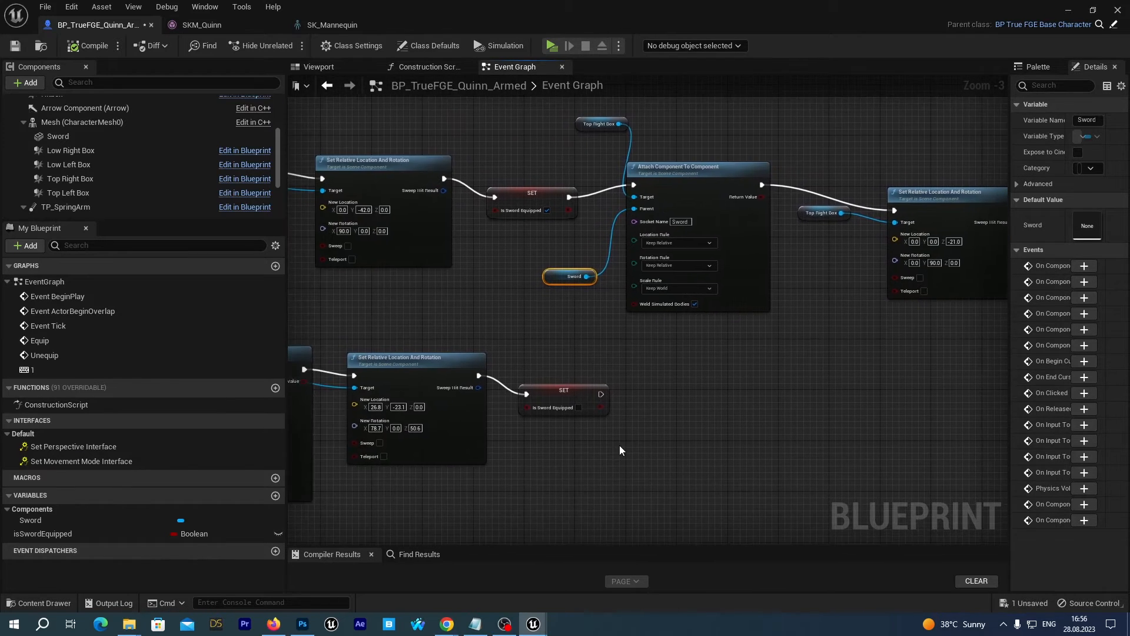
scroll(620, 446, up, 1)
drag(286, 360, 119, 361)
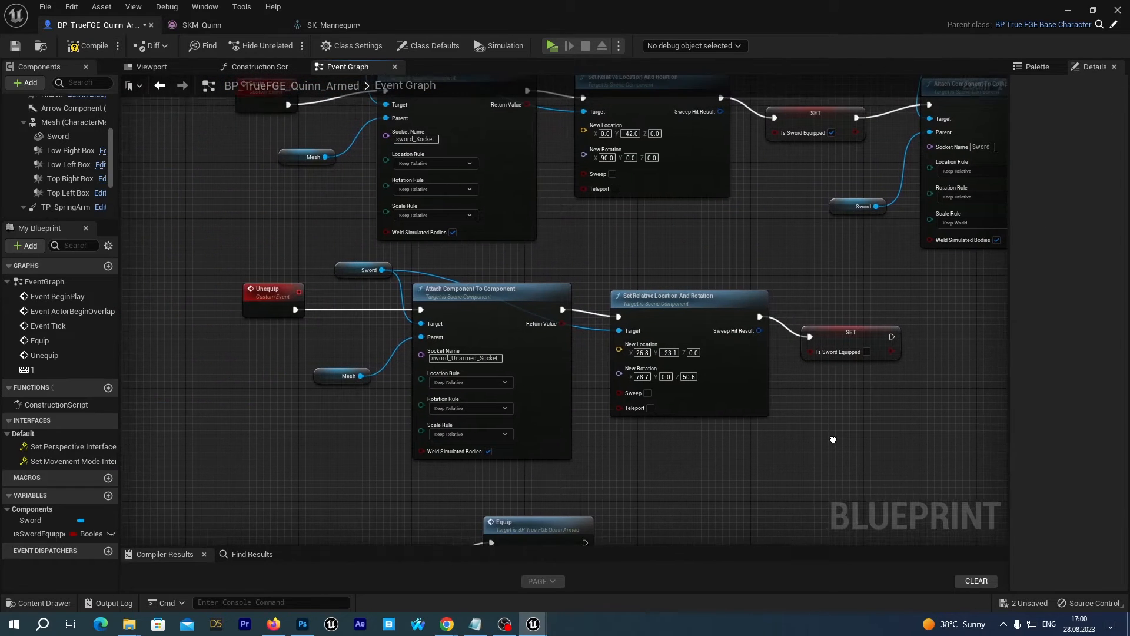
right_drag(834, 440, 416, 498)
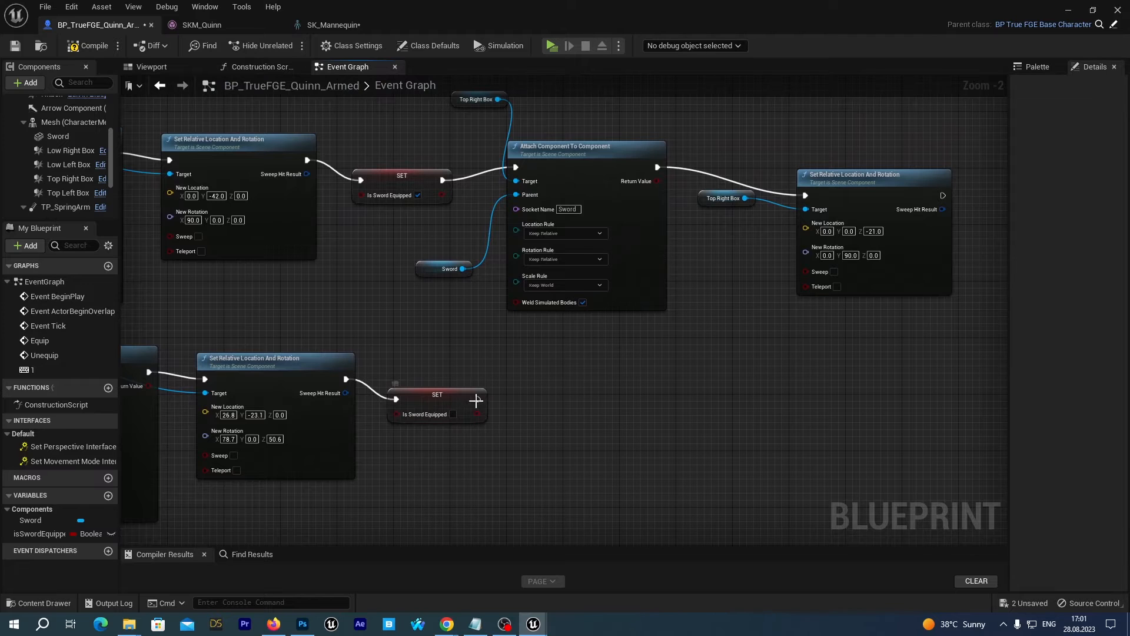
drag(477, 401, 563, 413)
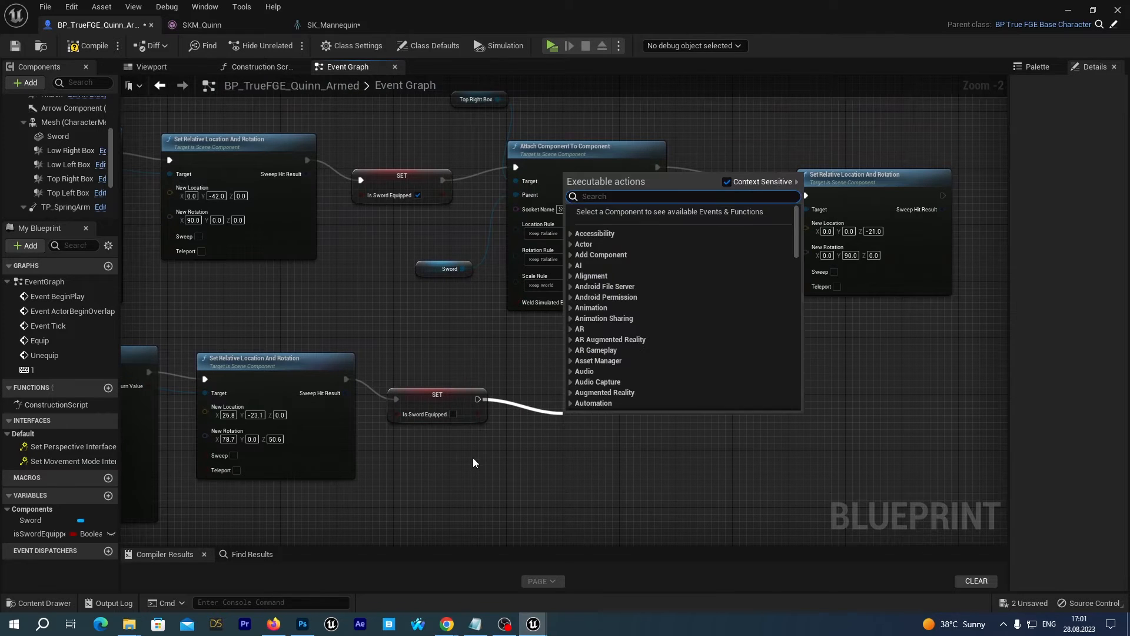
click(473, 458)
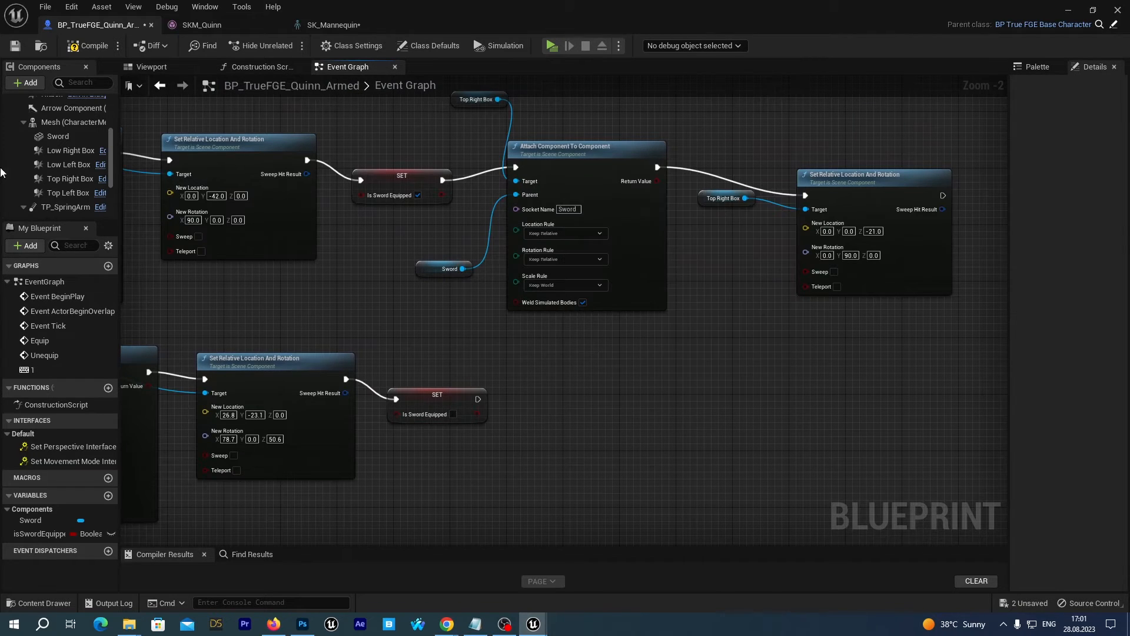
- Add a Top Right Box reference after the Unequip chain's SET node and create an Attach Component To Component node from it
click(55, 180)
drag(54, 179, 473, 325)
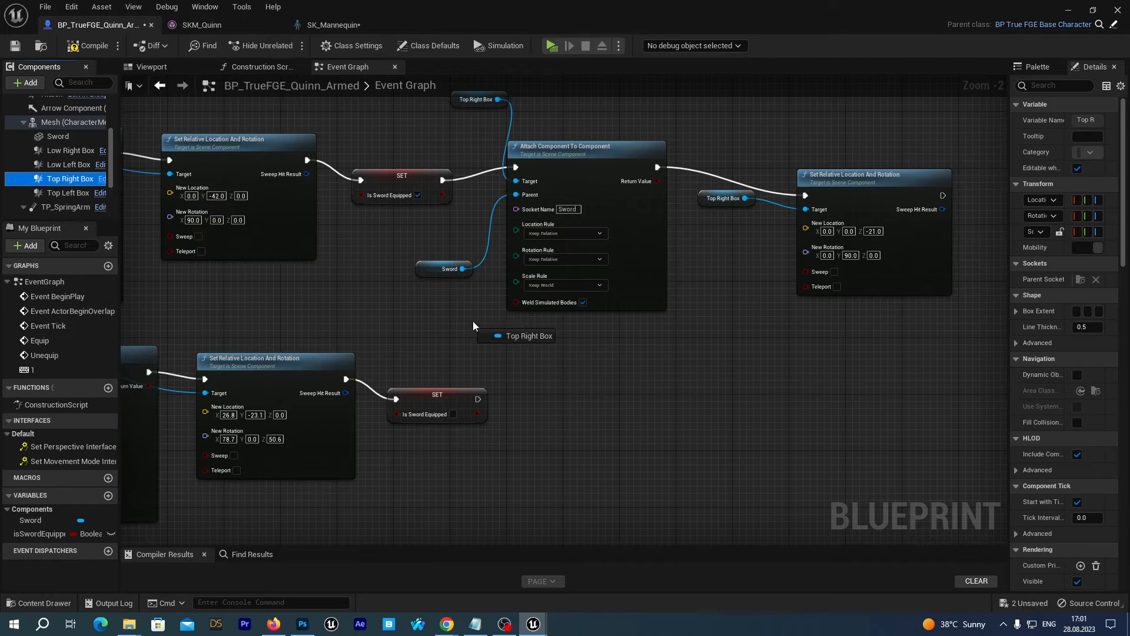
drag(525, 374, 524, 372)
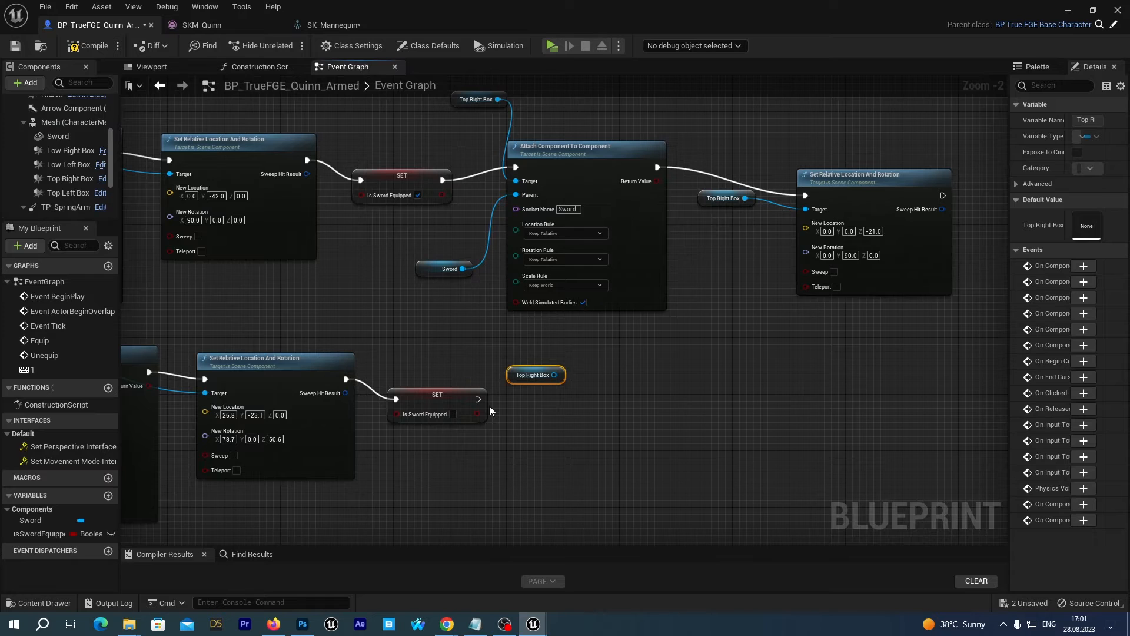
right_drag(564, 420, 511, 397)
drag(502, 352, 574, 389)
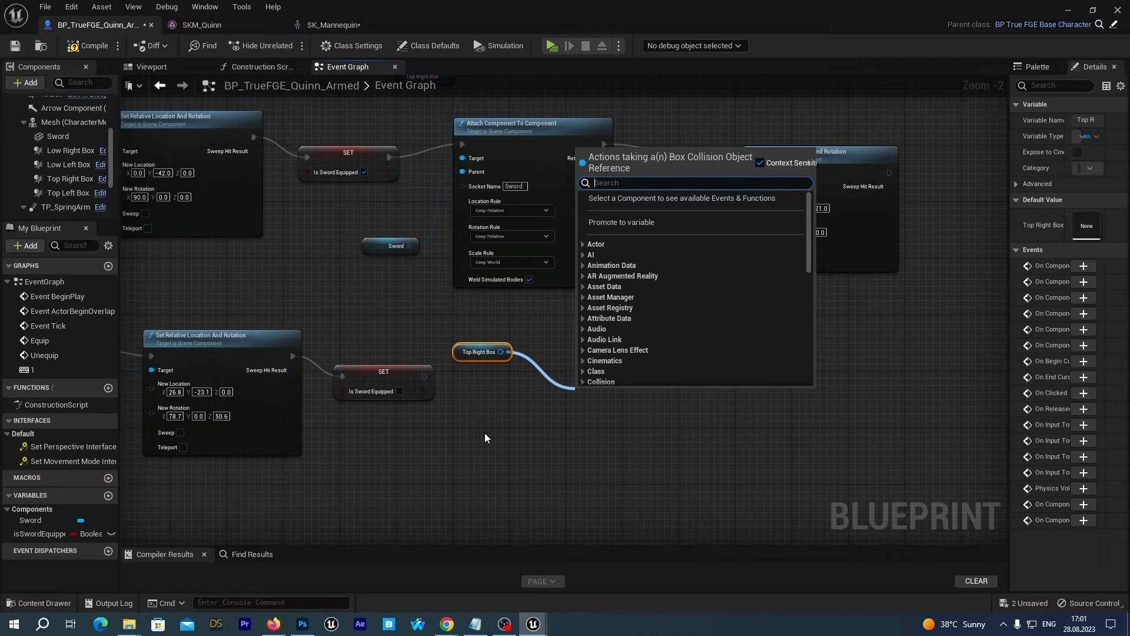
text(attach)
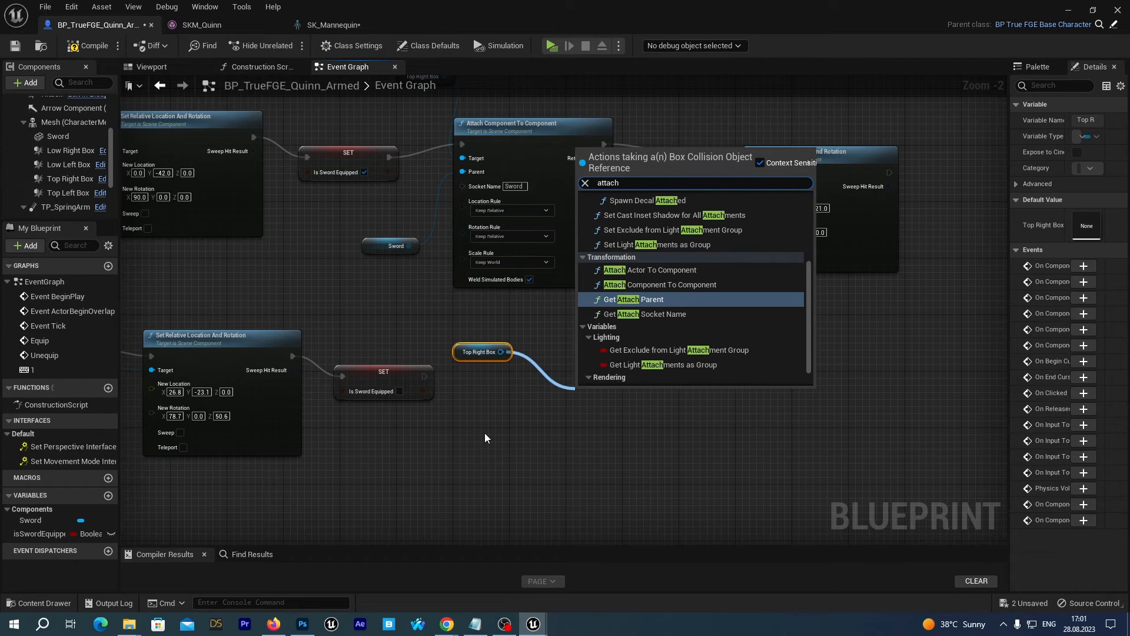
click(657, 284)
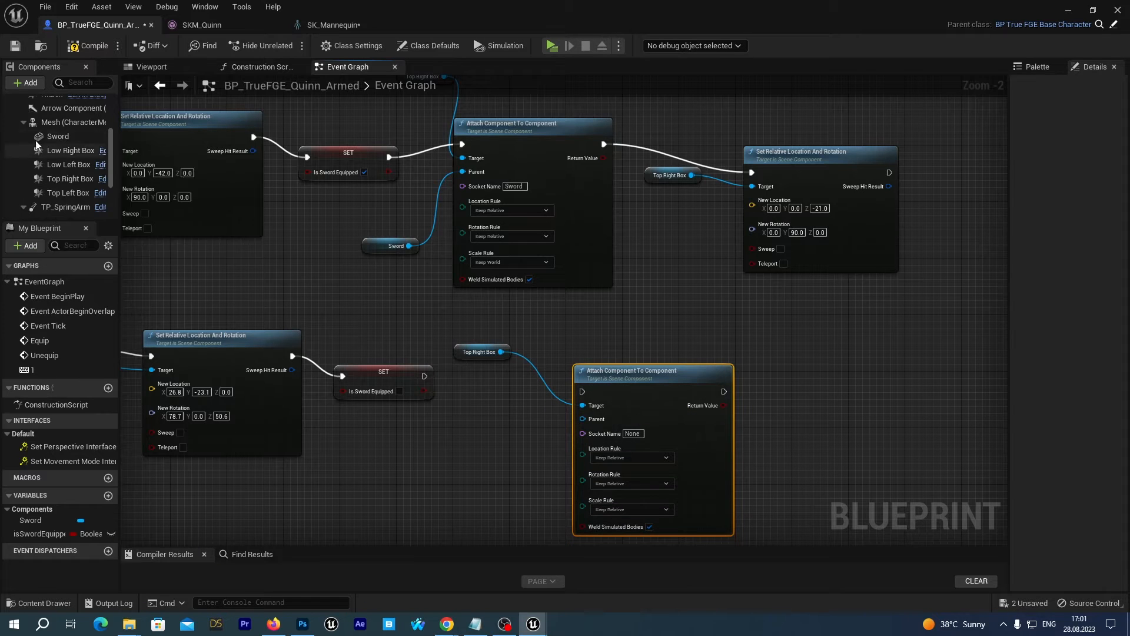
- Wire the attach node after SET with Mesh as Parent, Socket Name hand_r and Scale Rule Keep World, and save the blueprint
drag(50, 122, 425, 404)
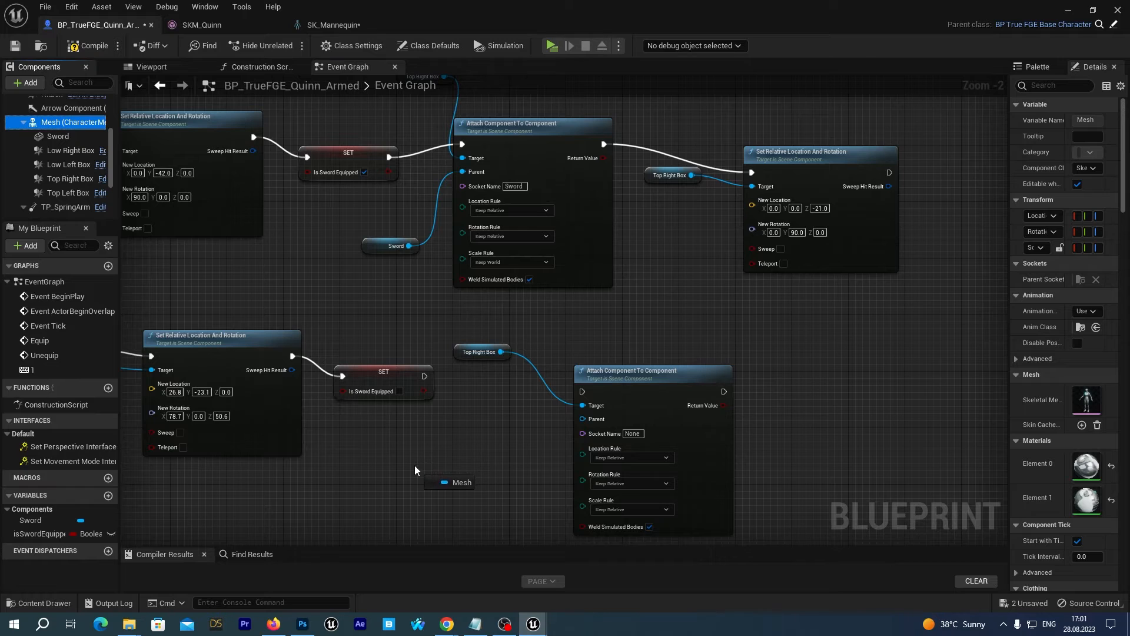
drag(415, 466, 474, 470)
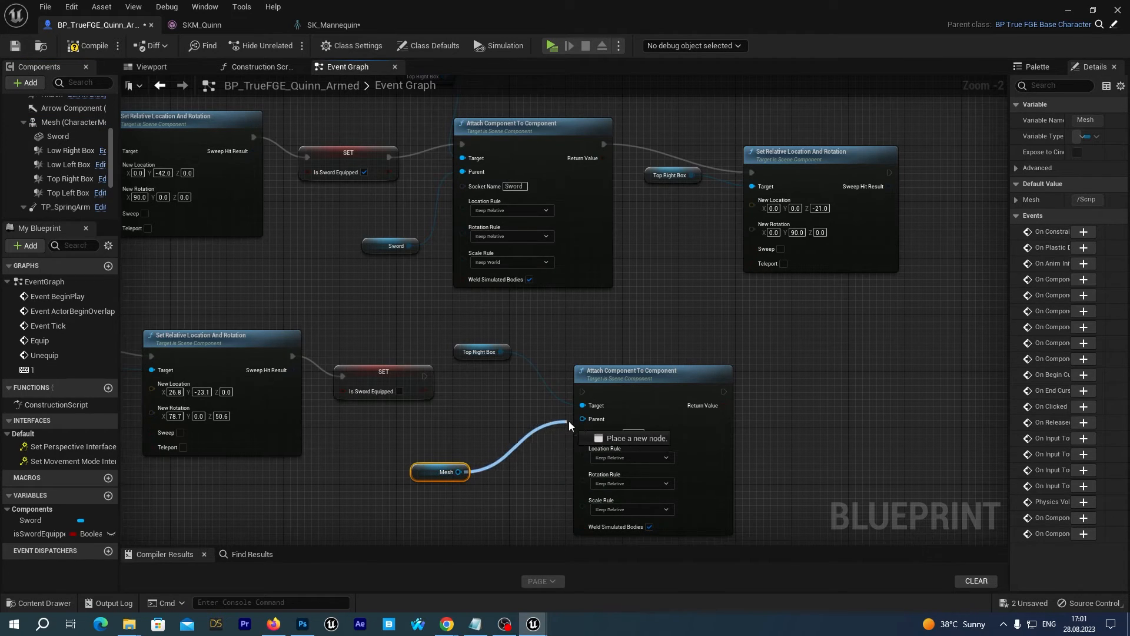
drag(583, 421, 583, 419)
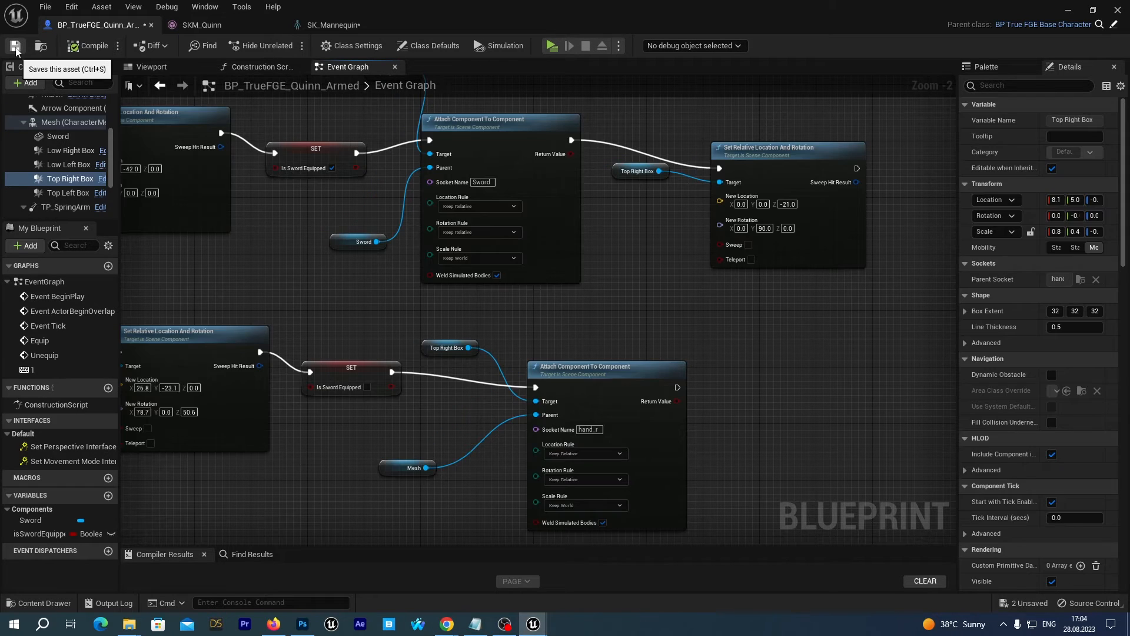
click(15, 48)
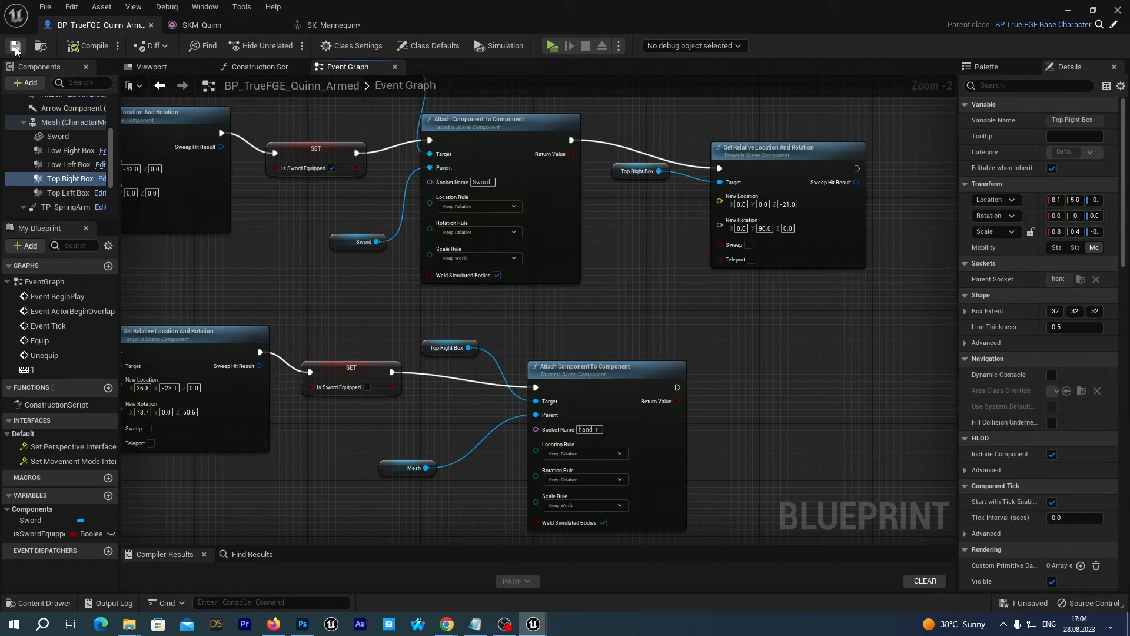
- Play the level in a new window to check the collision box's position on the unarmed right hand, and stop the preview
click(1069, 11)
click(260, 45)
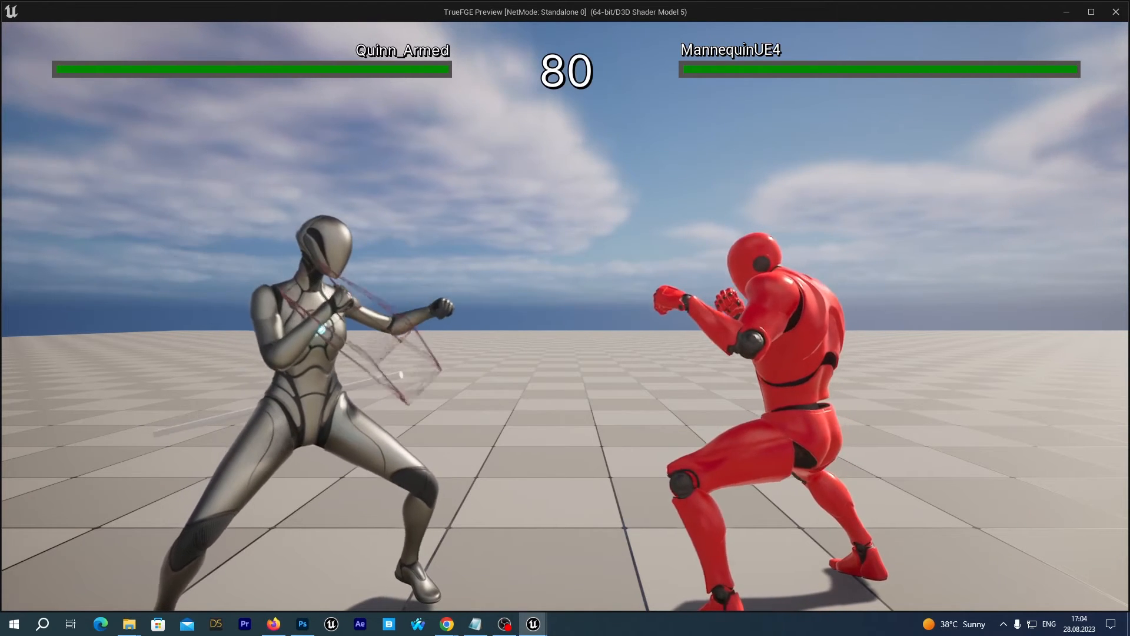
key(Escape)
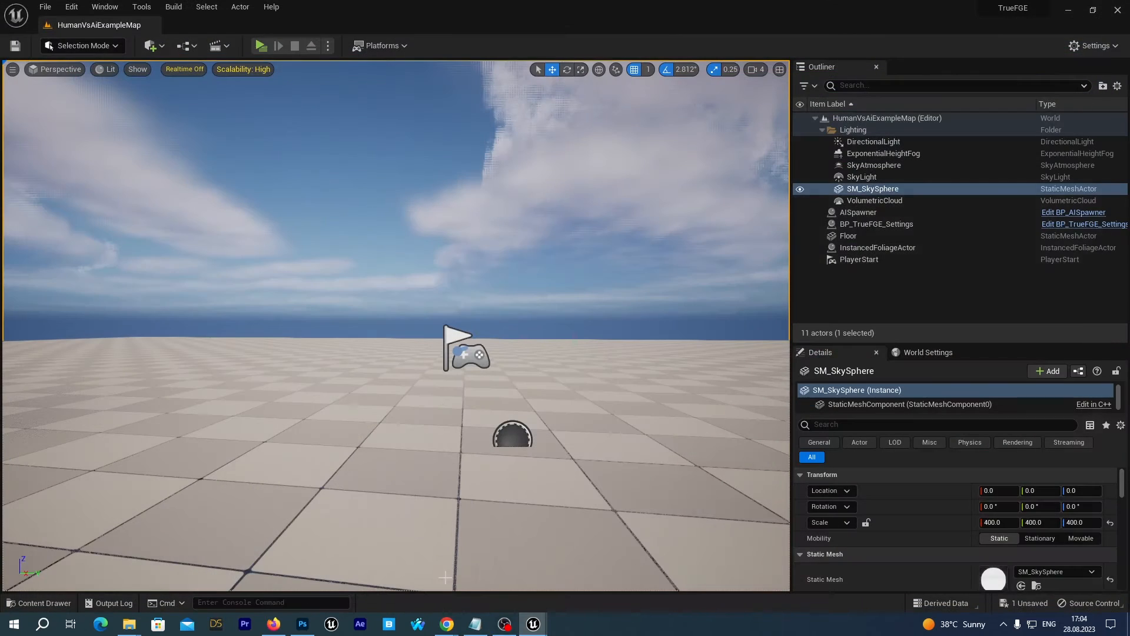
- Add a Top Right Box reference with a Set Relative Location And Rotation node and run it after the Unequip chain's attach node
click(302, 625)
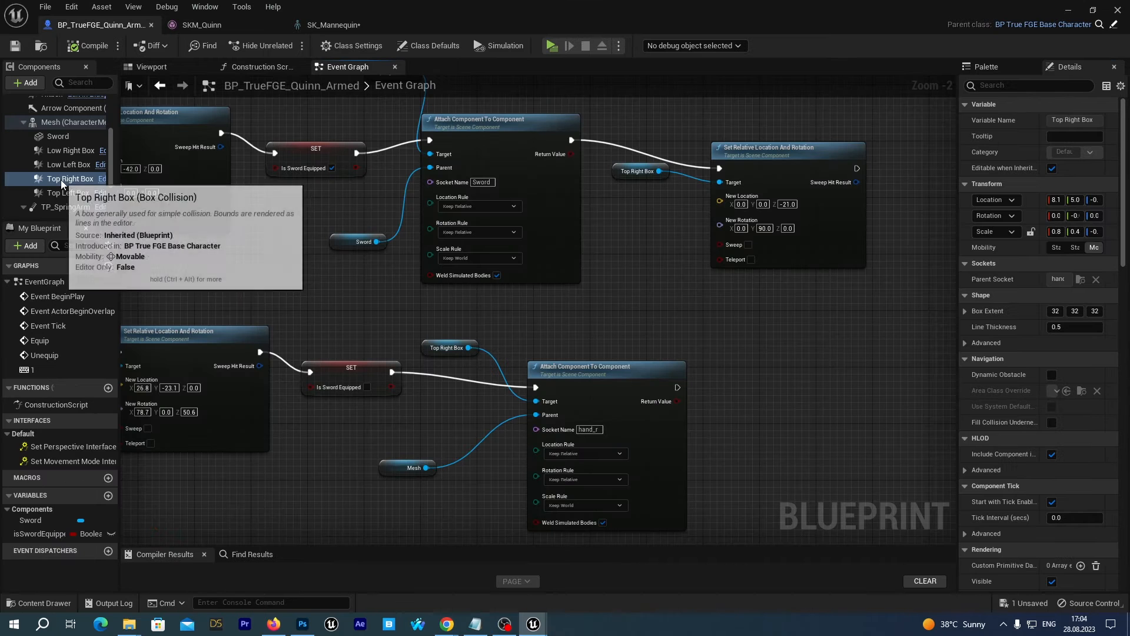
drag(61, 179, 649, 286)
drag(716, 430, 713, 440)
right_drag(793, 460, 654, 469)
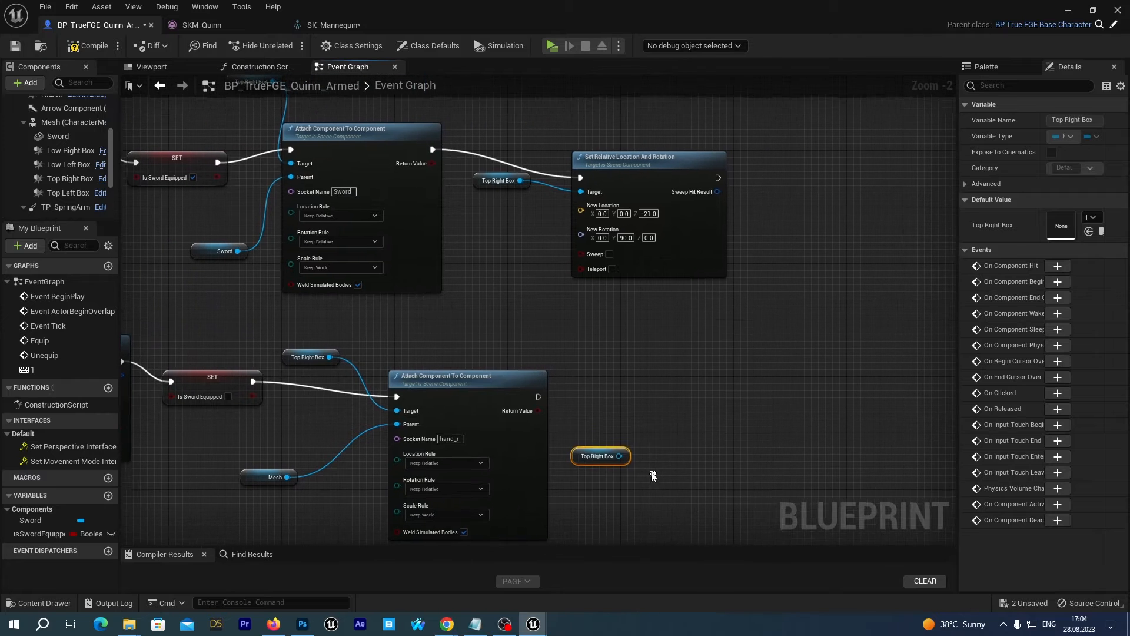
drag(619, 455, 653, 387)
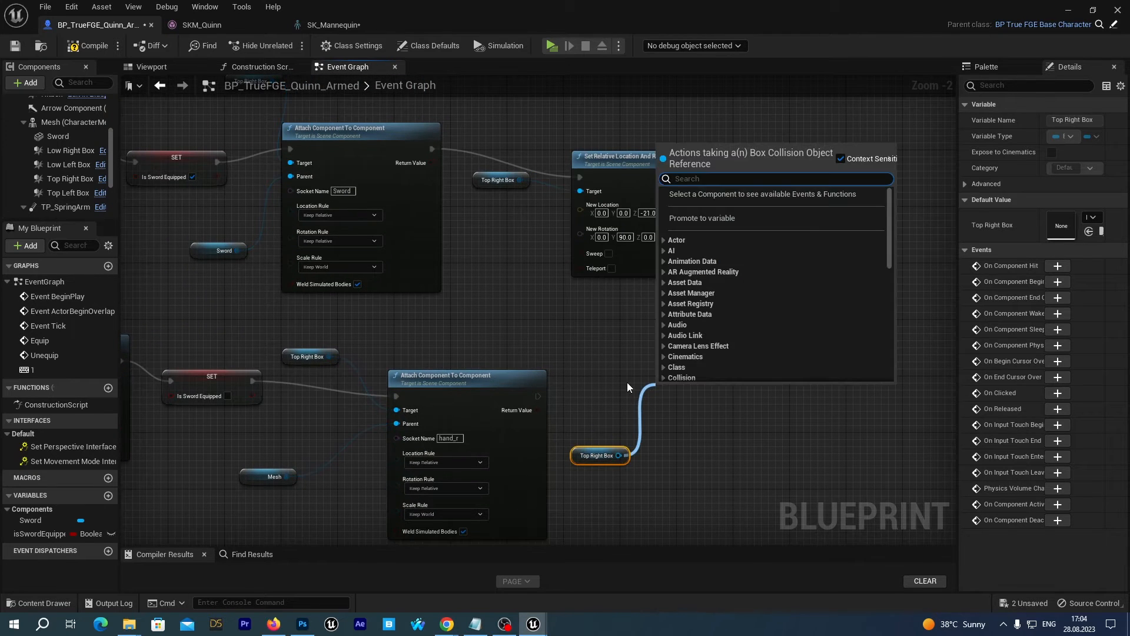
text(set relative)
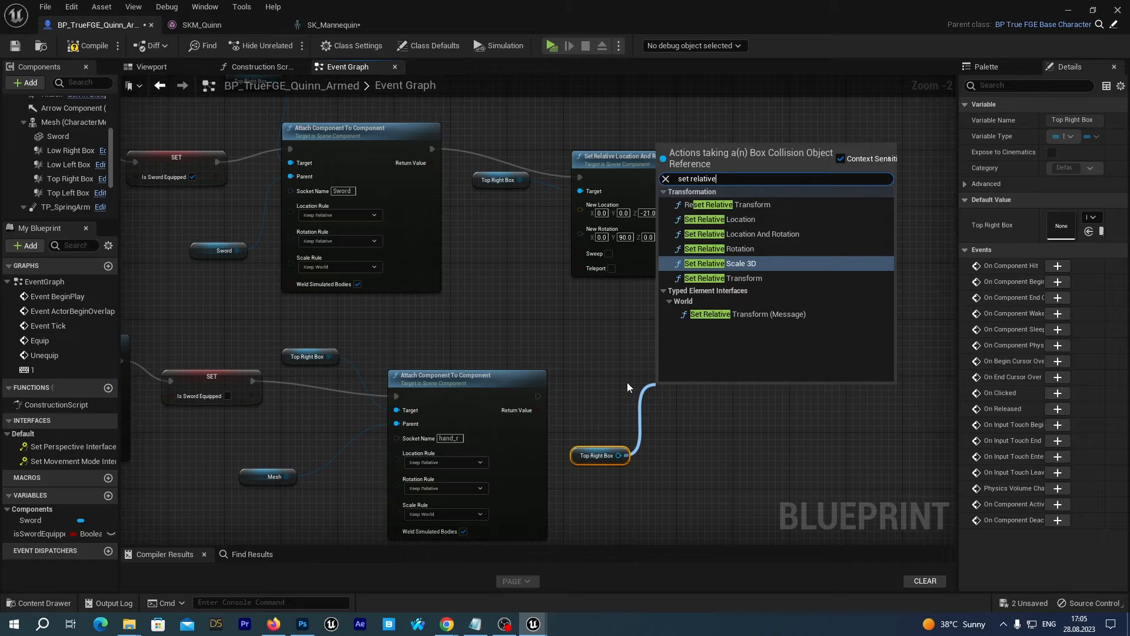
key(Up)
key(Up)
key(Up)
key(Down)
key(Return)
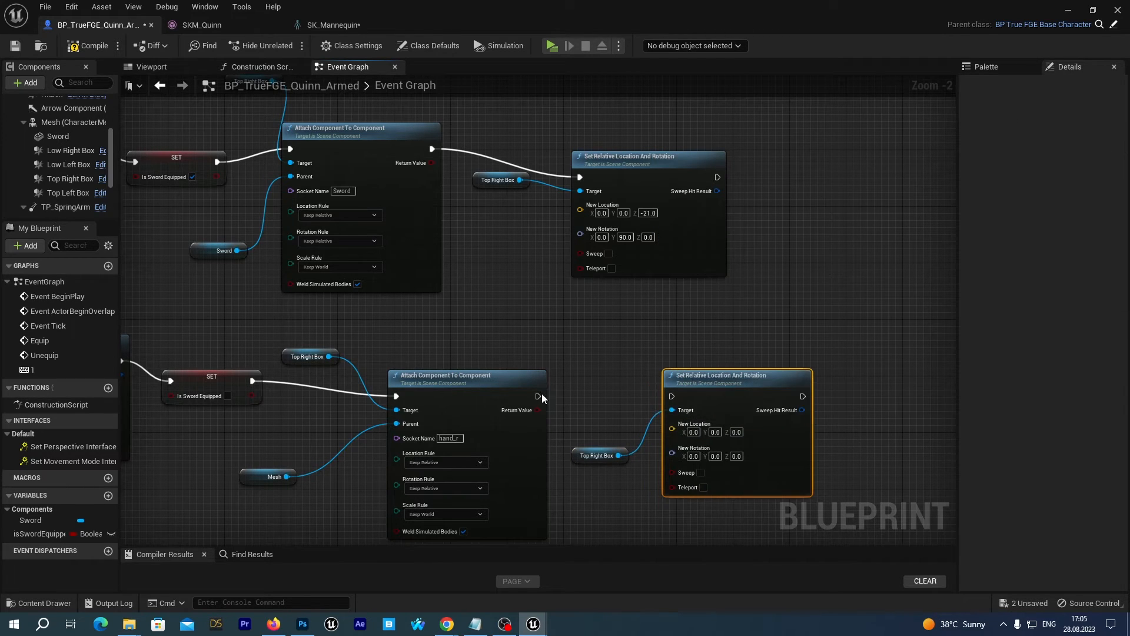
drag(538, 397, 672, 396)
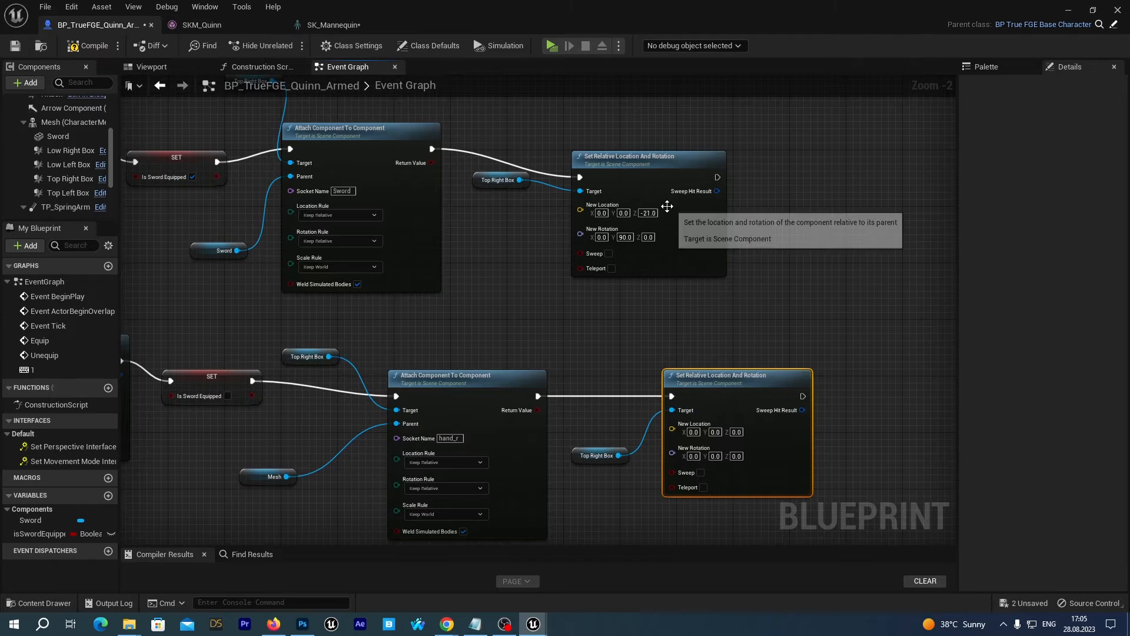
- Set the new node's New Location X to 5 and Y to 8, compile and save the blueprint, and return to the level editor
click(714, 456)
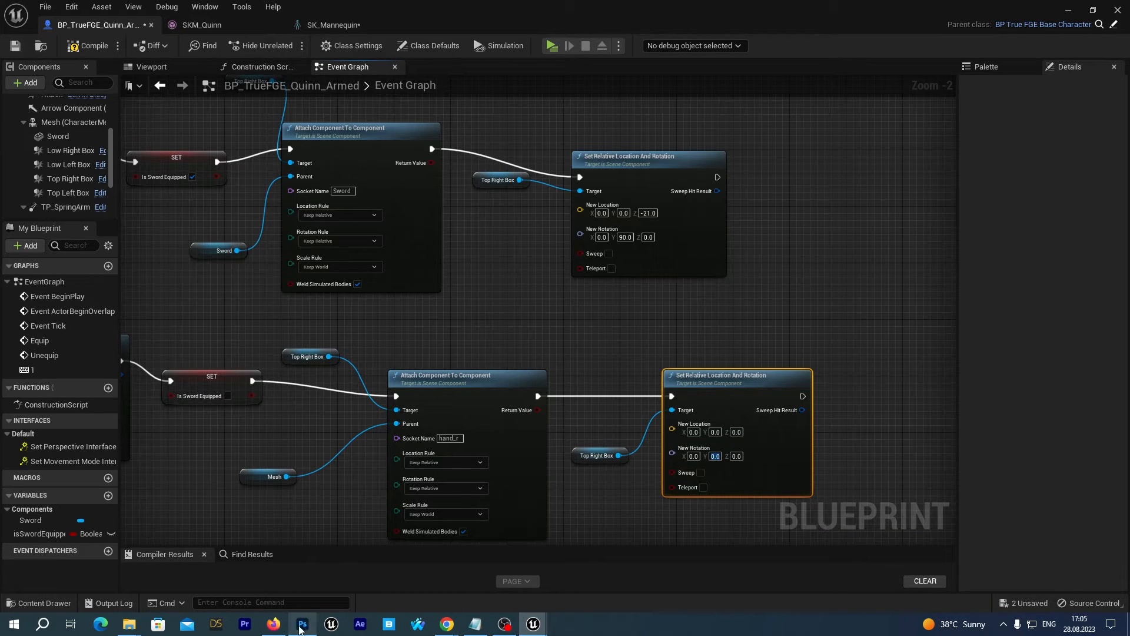
click(695, 432)
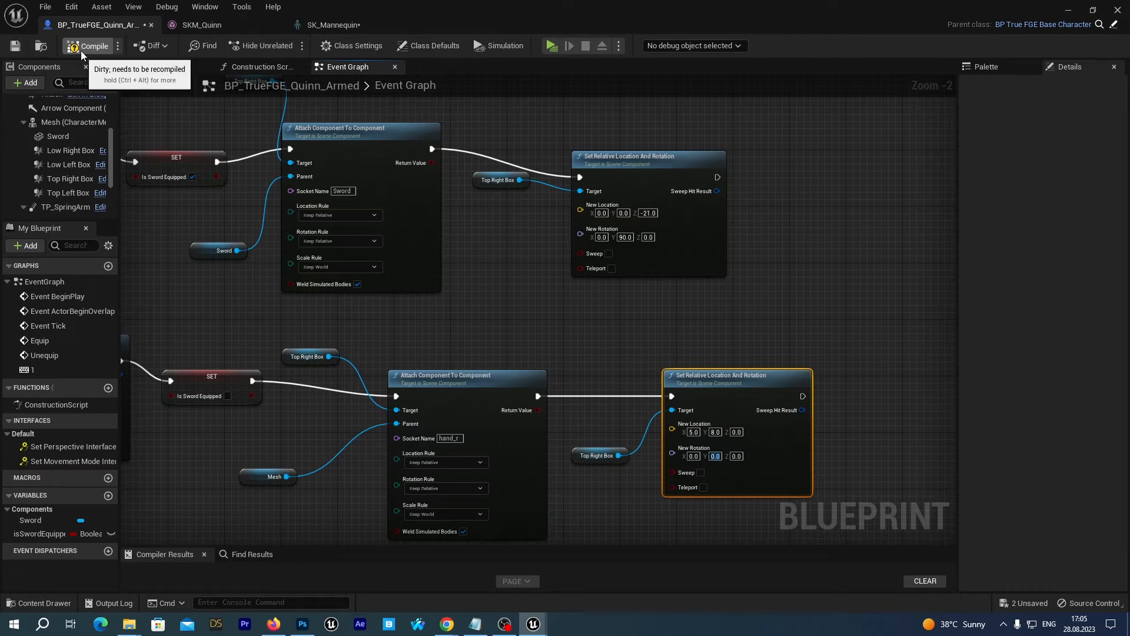
click(1068, 10)
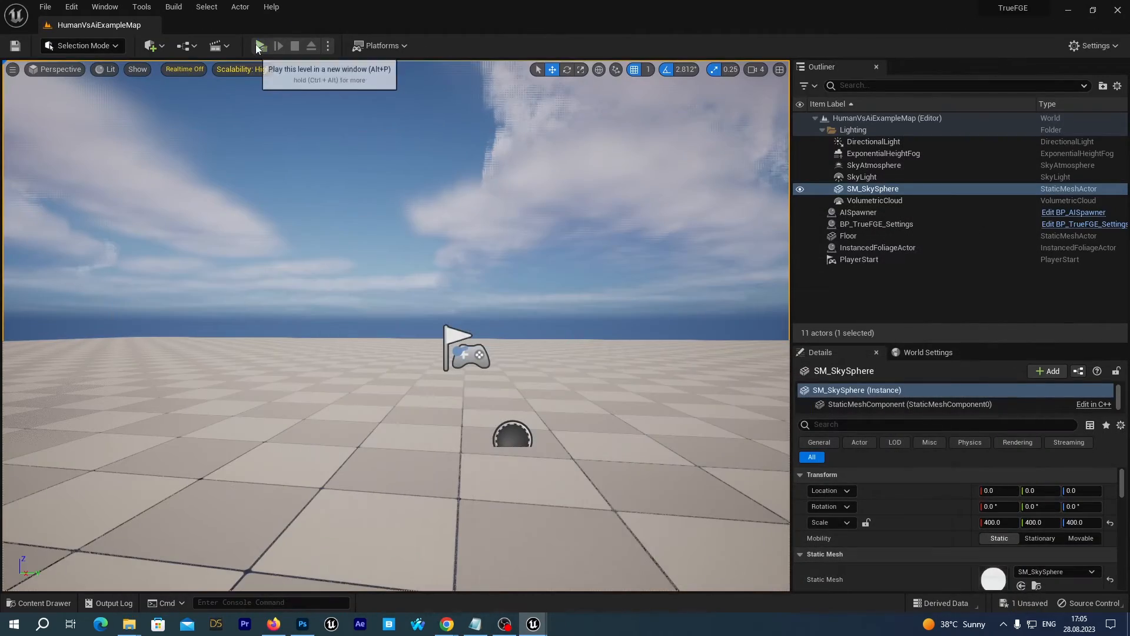
- Play the level in a new window, equip the sword, strike the opponent to test the collision box, and stop the preview
click(258, 45)
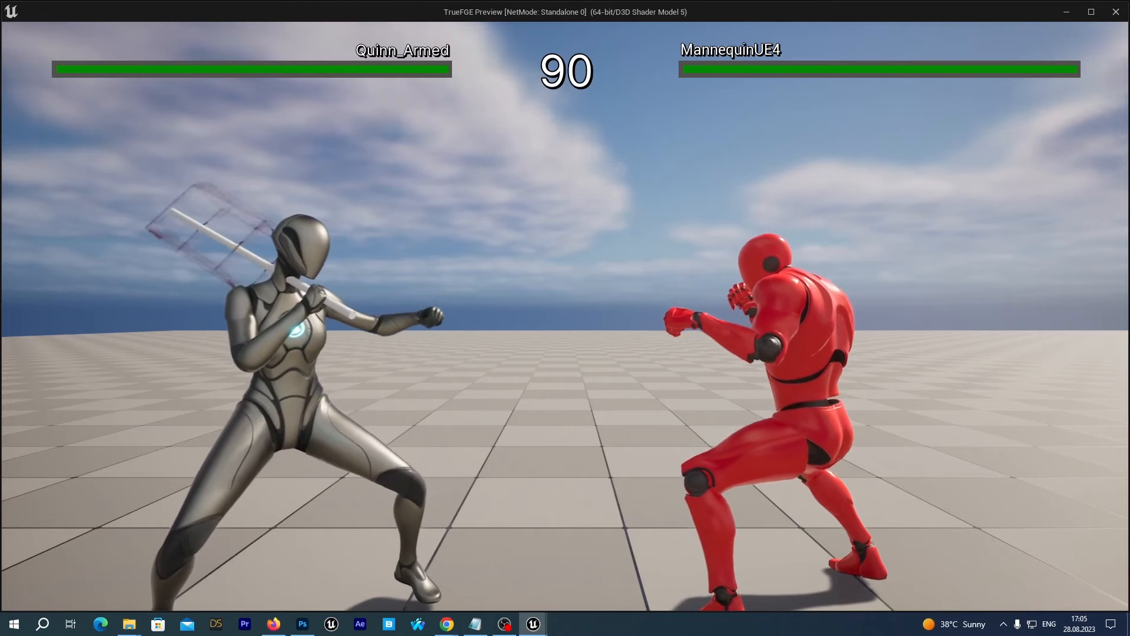
key(q)
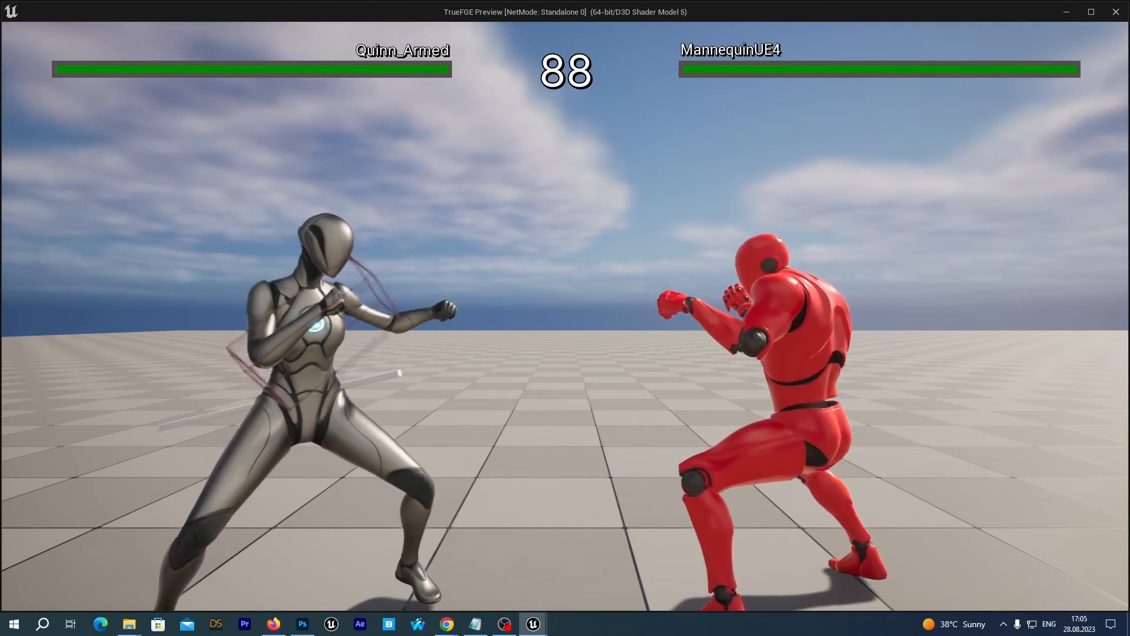
key(d)
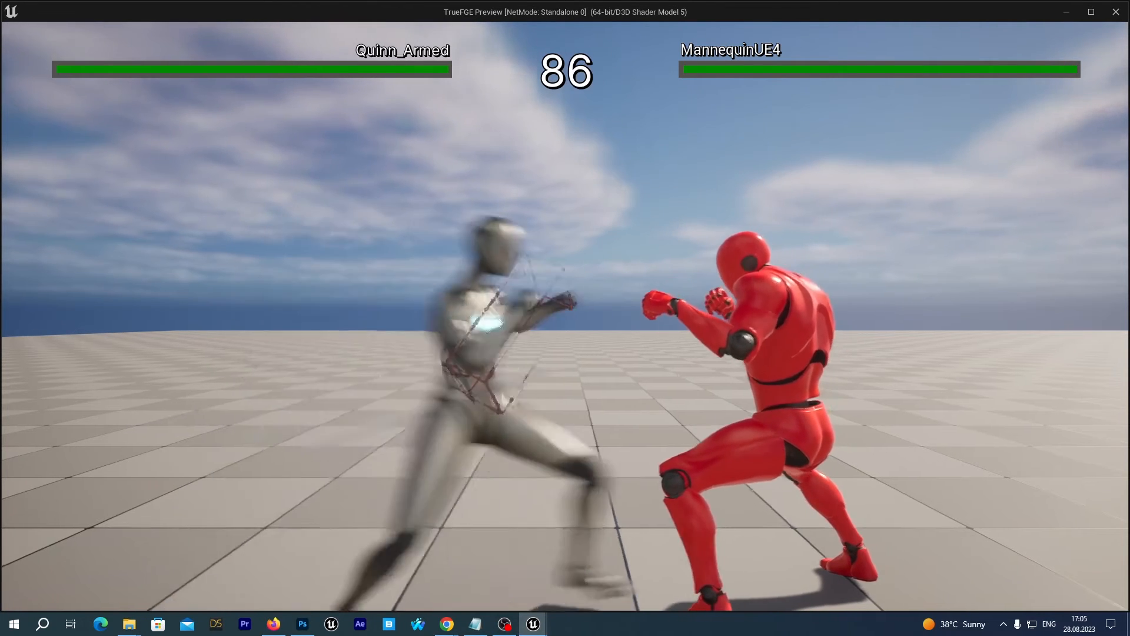
key(u)
key(d)
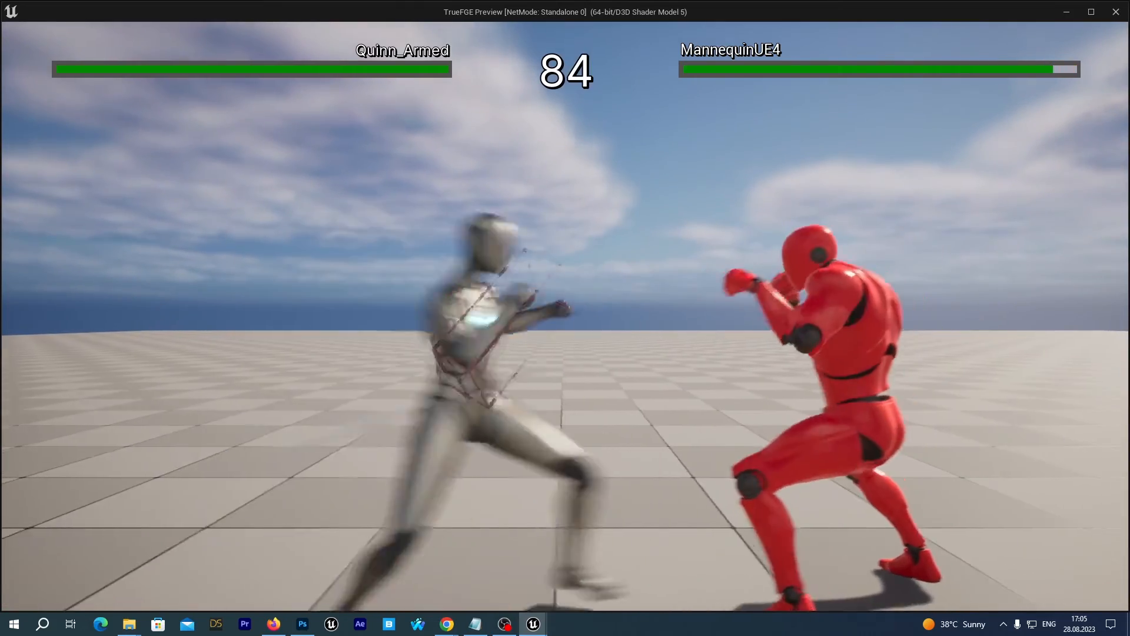
key(u)
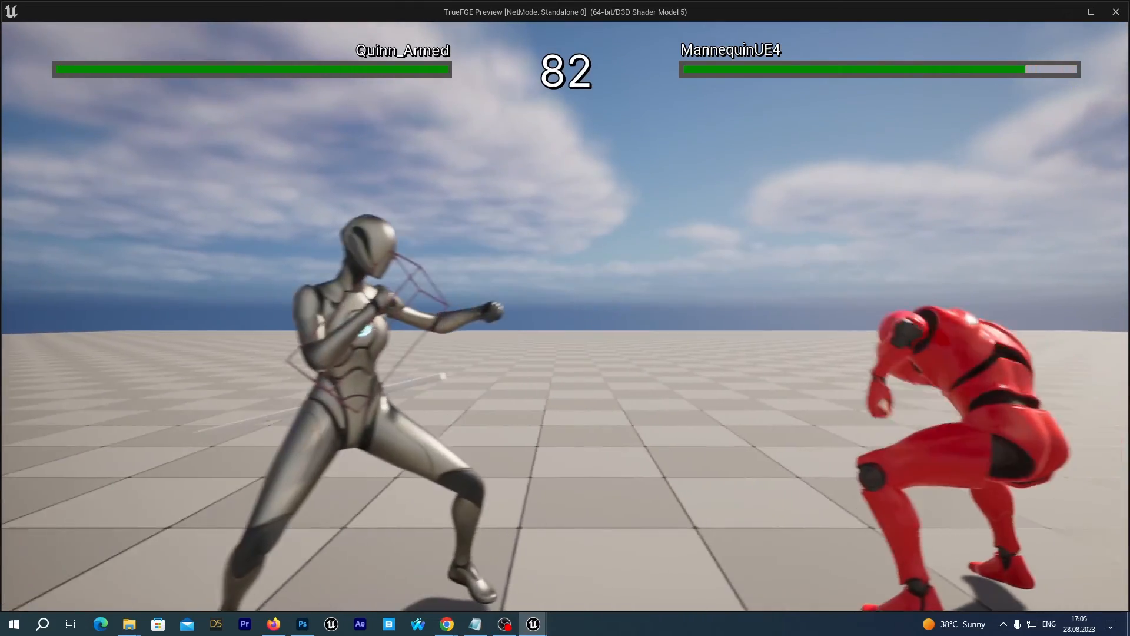
key(Escape)
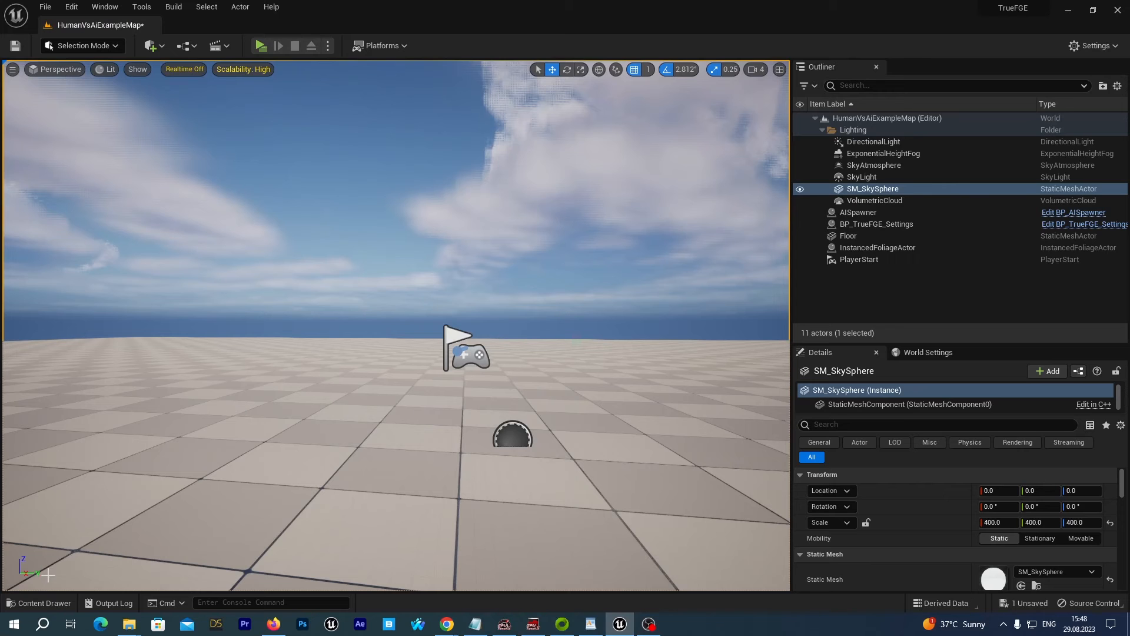
- Open the RightHand3_QuinnUE5_23 animation from Quinn's AttackRootMotion folder to review the attack and its notify, and close it
click(42, 602)
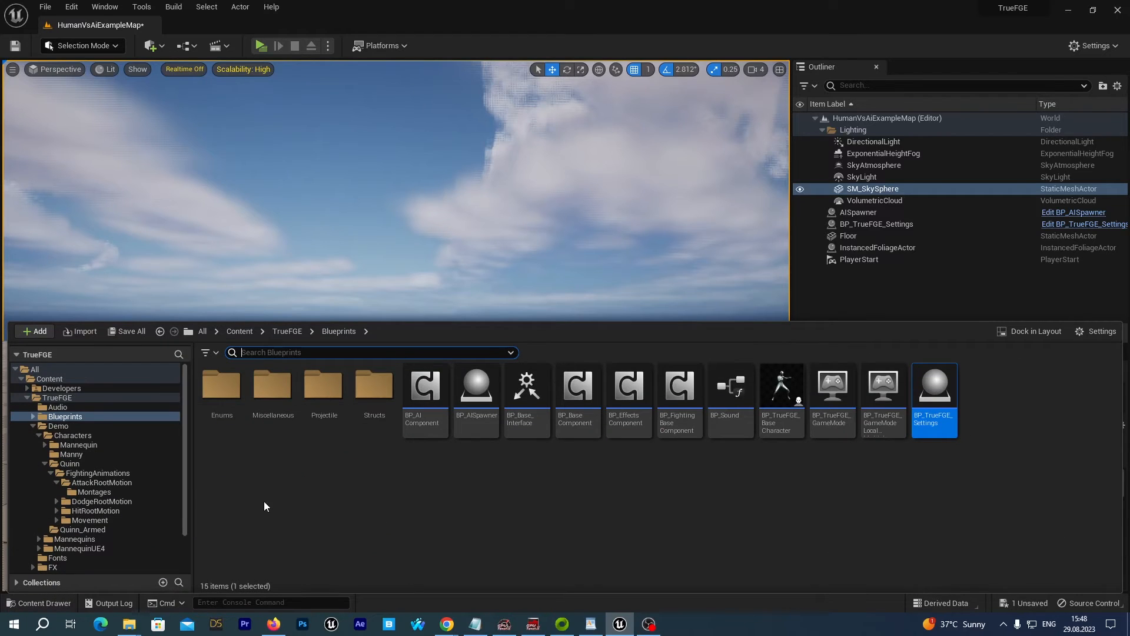
click(58, 426)
click(68, 436)
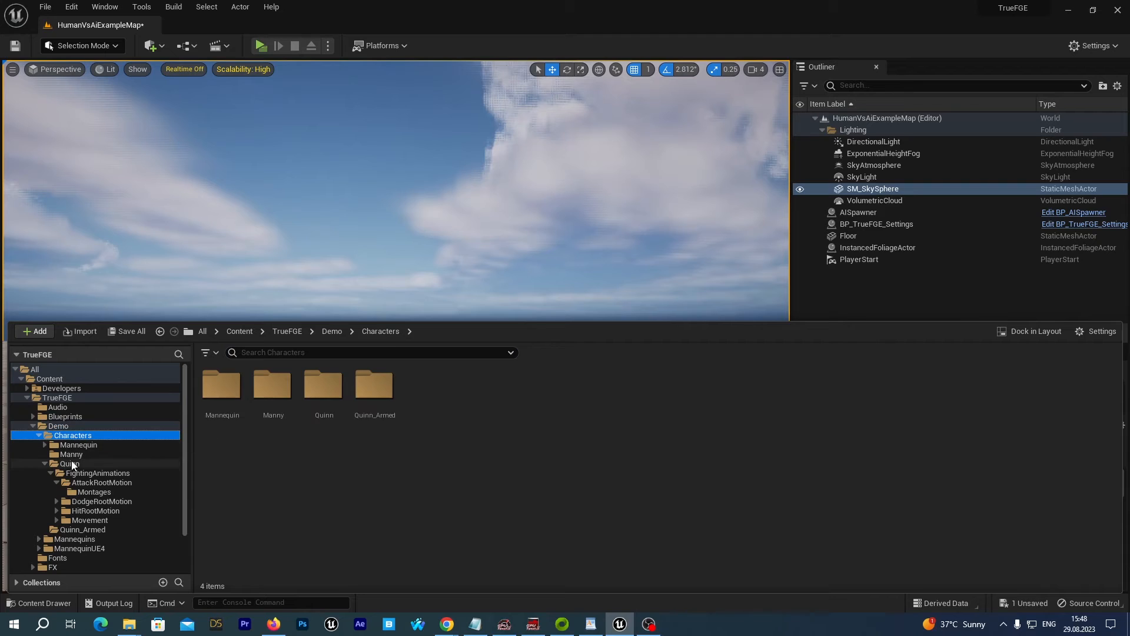
click(70, 463)
click(86, 474)
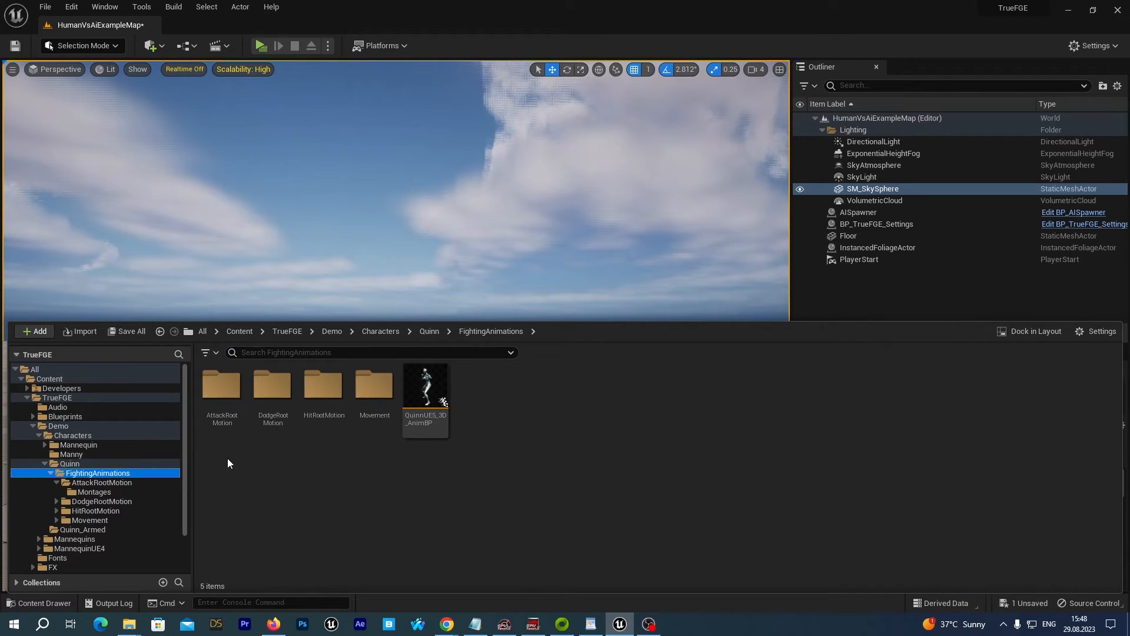
double_click(222, 391)
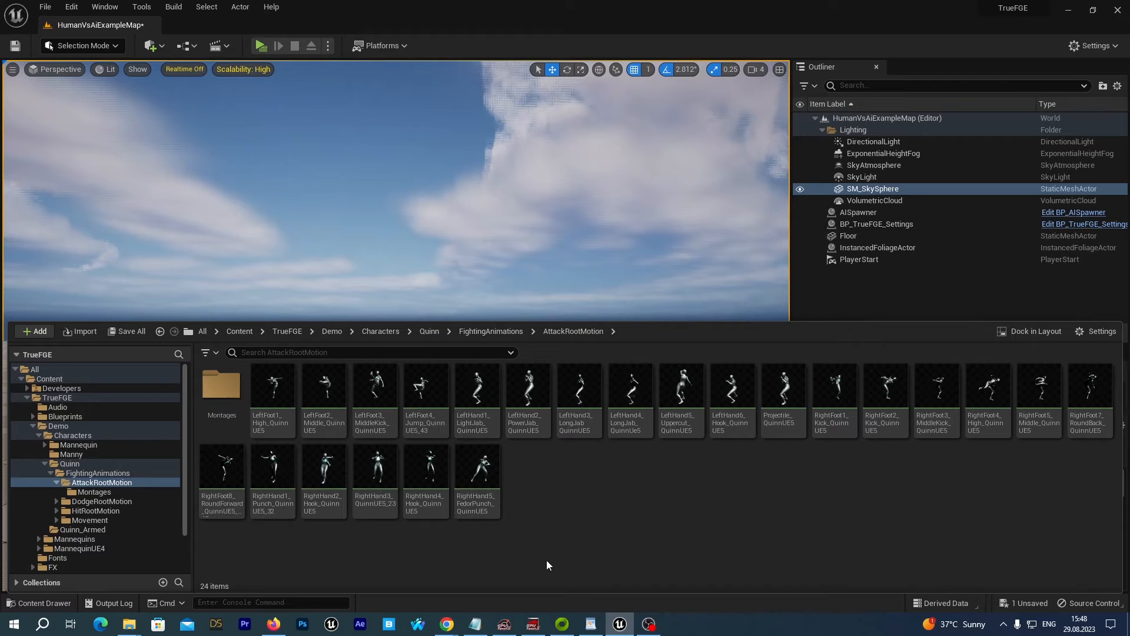
double_click(379, 476)
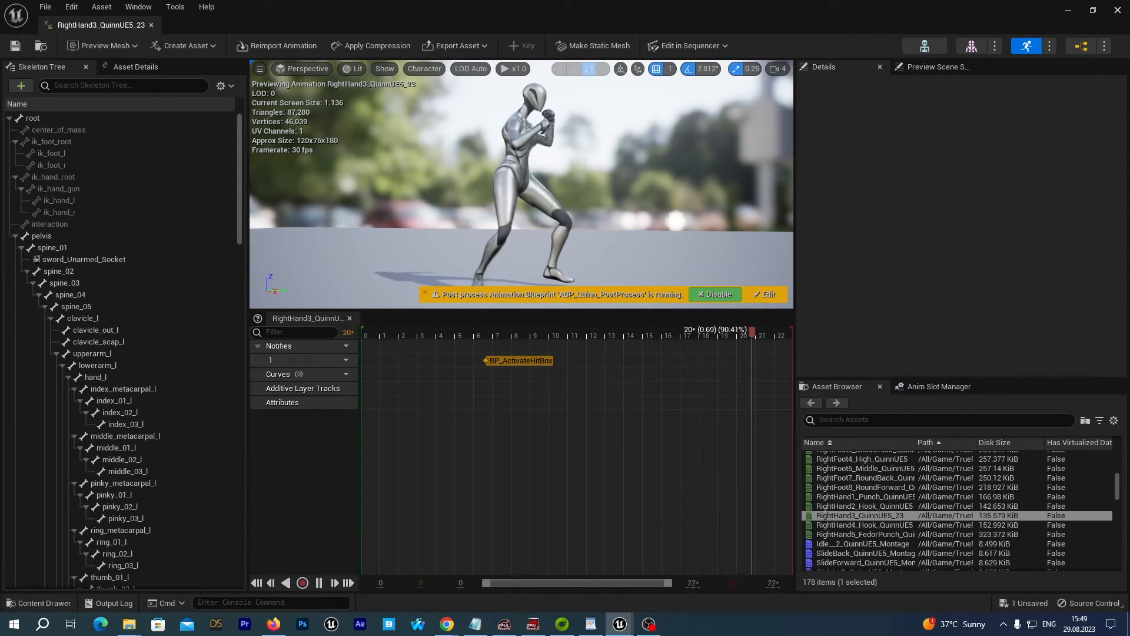
click(1120, 11)
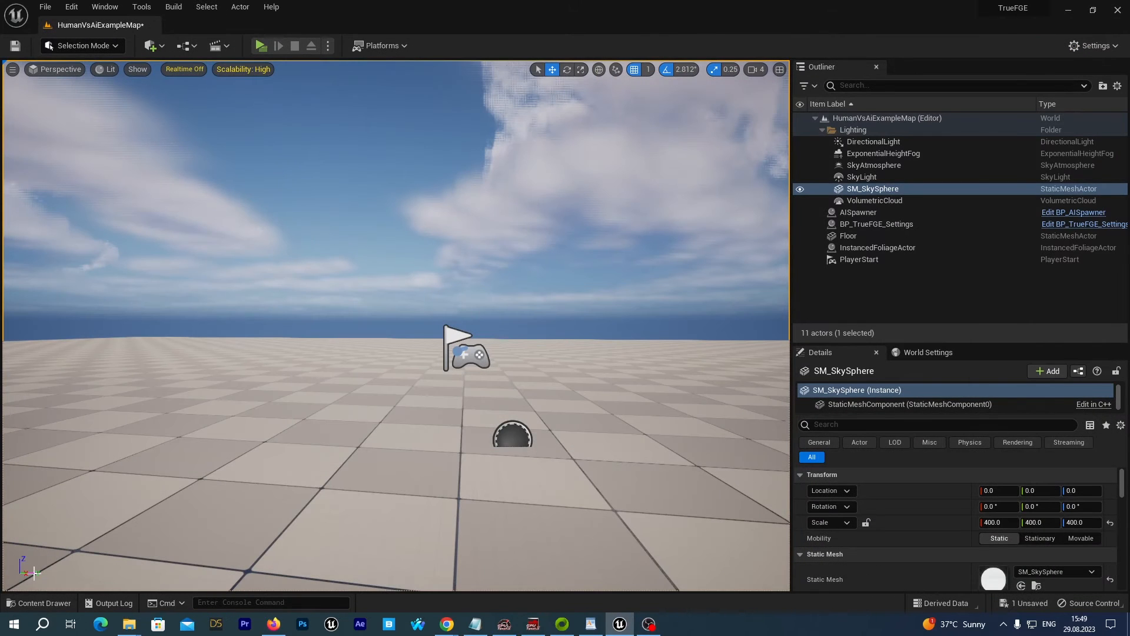
- Create an AnimMontage from the RightHand3_QuinnUE5_23 animation
click(39, 603)
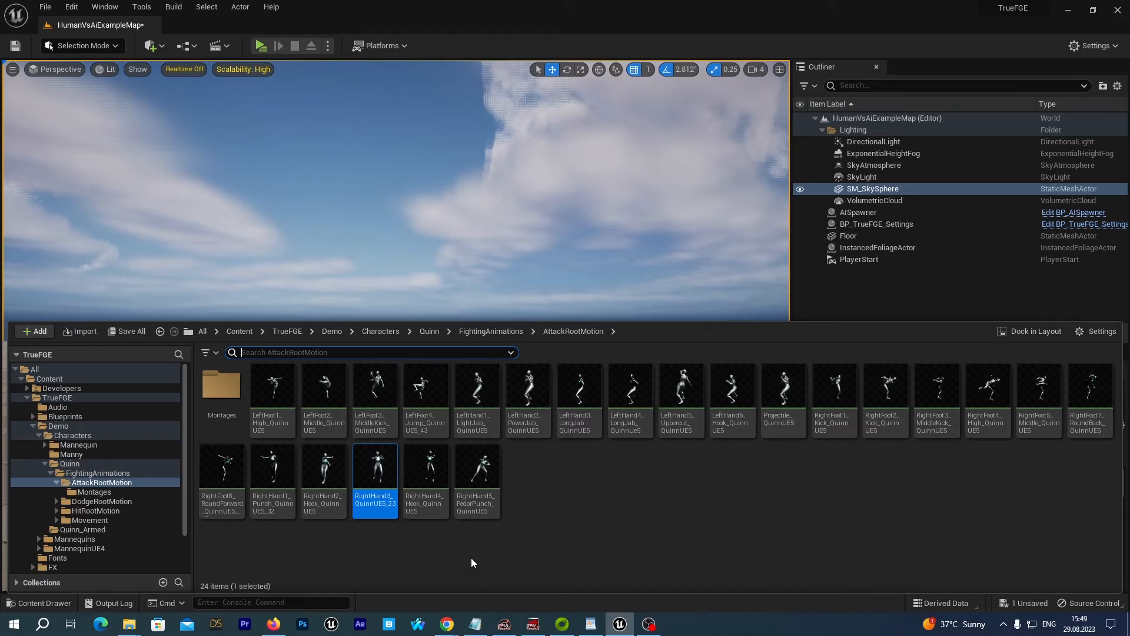
right_click(377, 469)
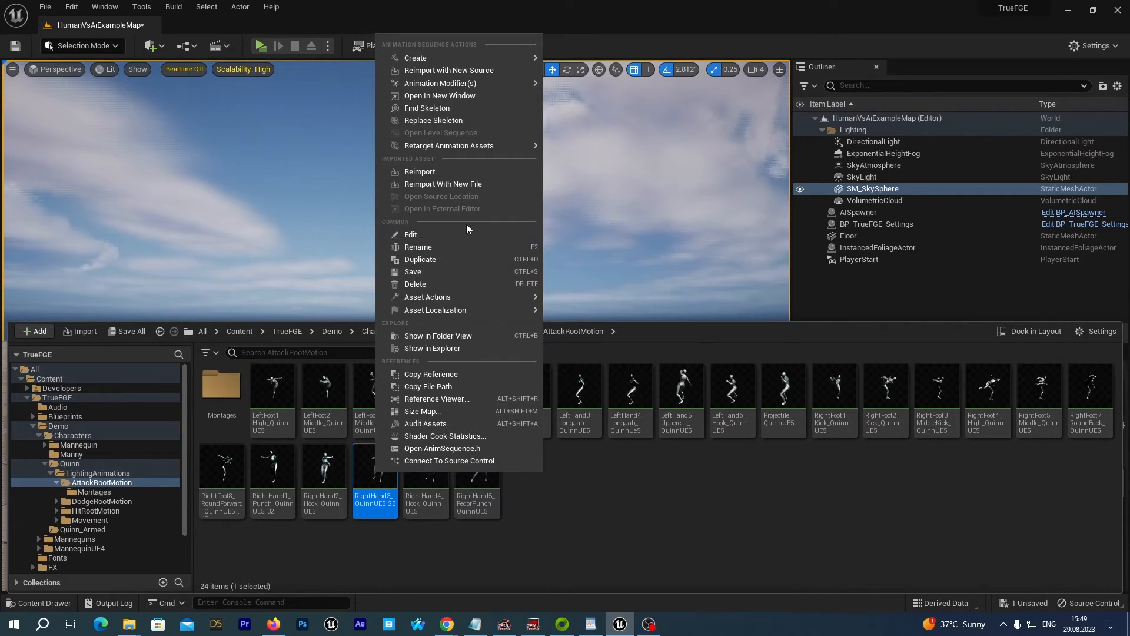
mouse_move(490, 55)
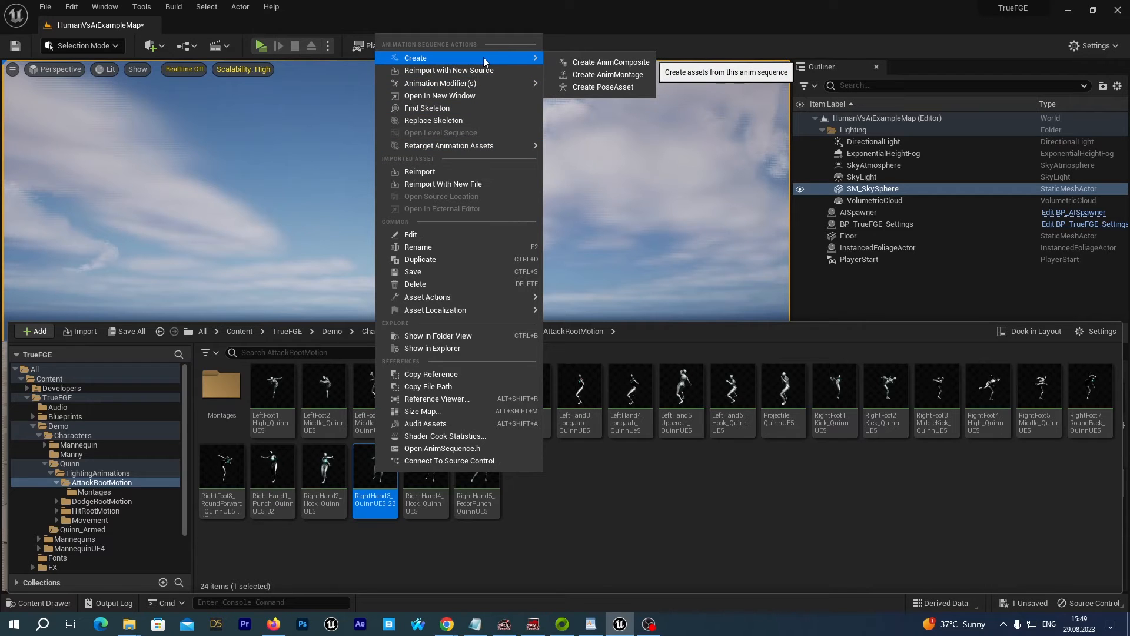
click(600, 75)
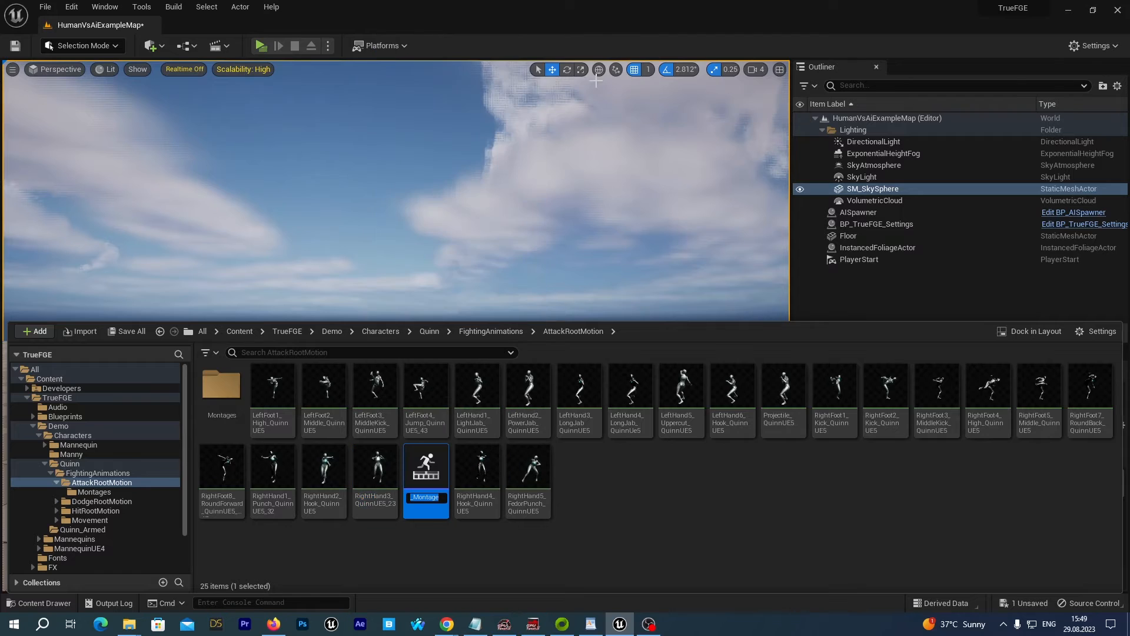
- Name the new montage RightHandSword_QuinnUE5_23_Montage and save all unsaved assets
key(End)
key(BackSpace)
text(e)
key(Home)
key(Right)
key(Right)
key(Right)
key(Right)
key(Right)
key(Right)
text(Sword)
key(Return)
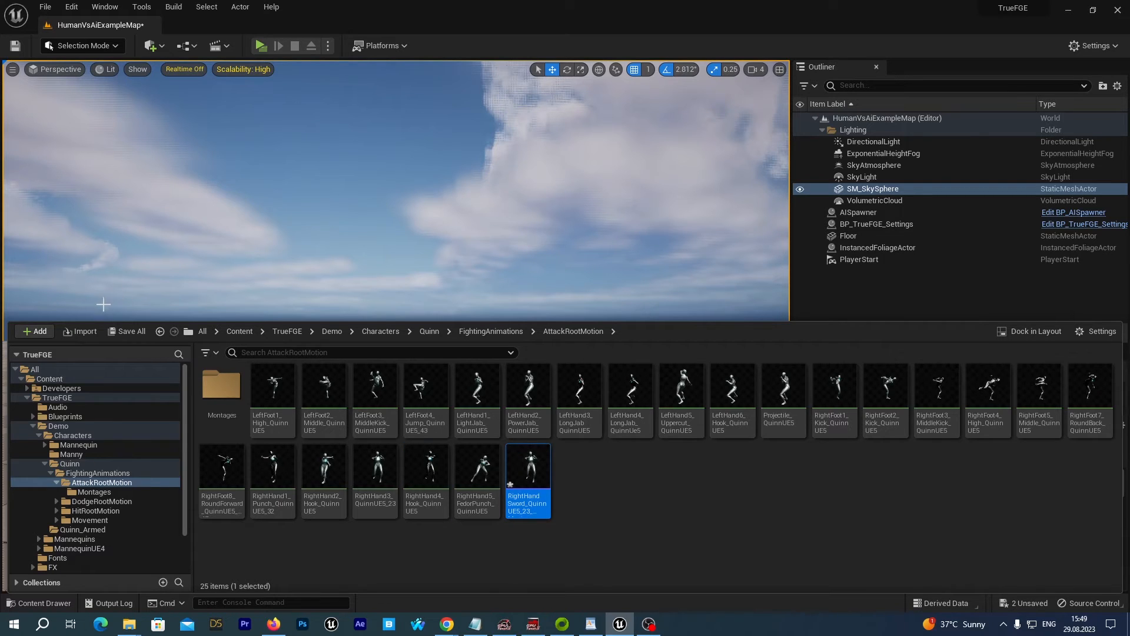
click(124, 331)
click(663, 445)
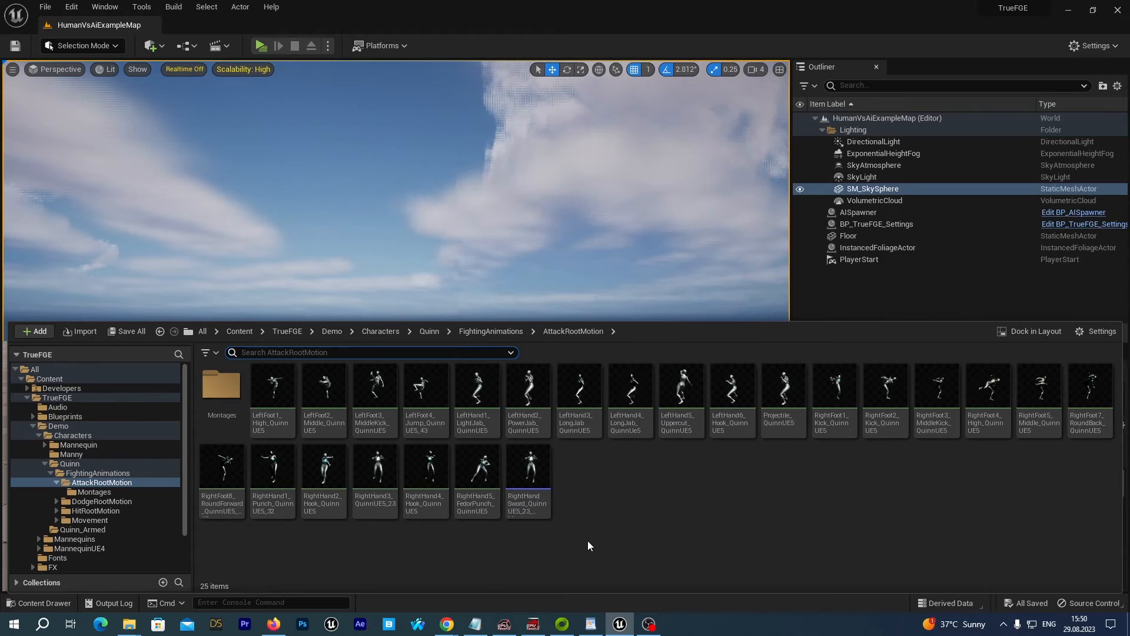
- Move the RightHandSword montage into the Montages folder inside AttackRootMotion
click(530, 471)
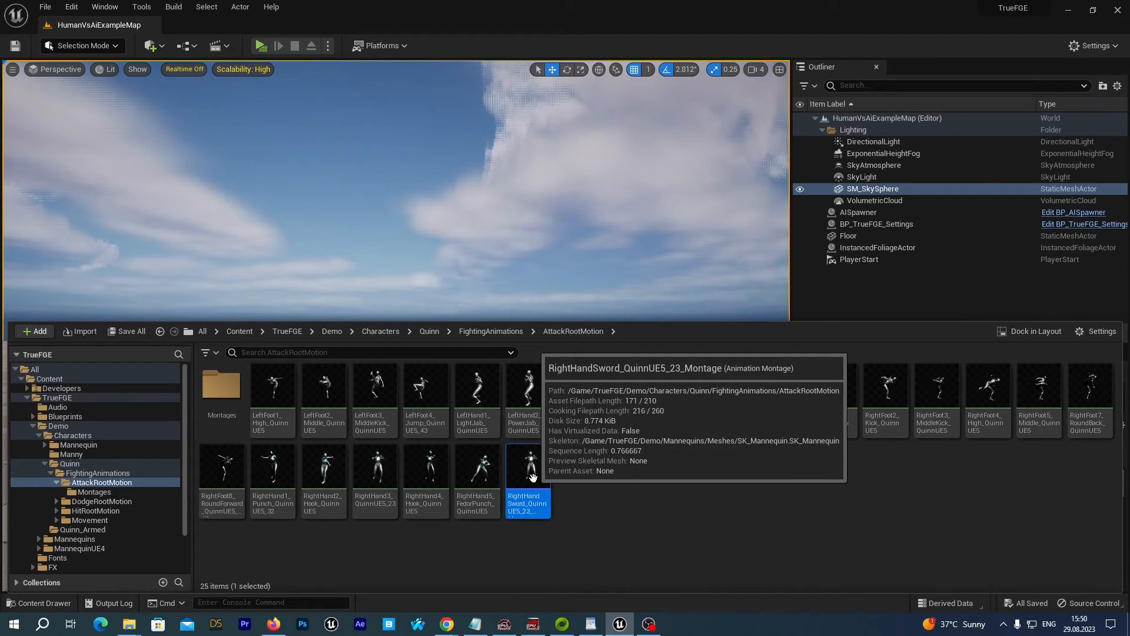
drag(532, 476, 214, 393)
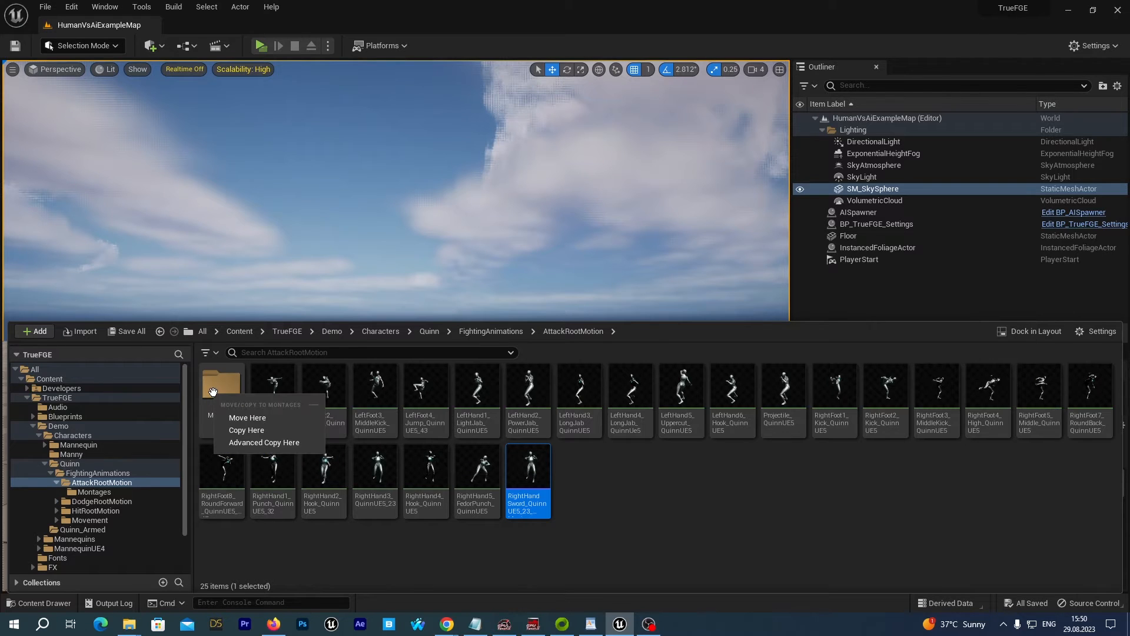
click(246, 419)
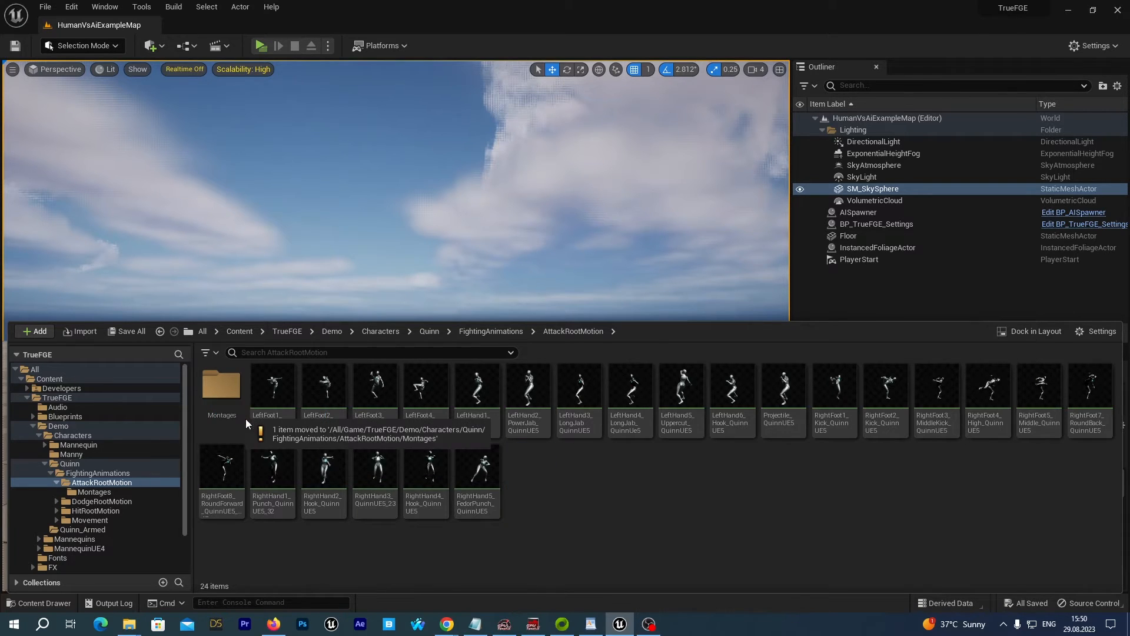
- Set the RightHandSword montage's slot to DefaultGroup.FullBody, save the montage, and close its editor
double_click(216, 392)
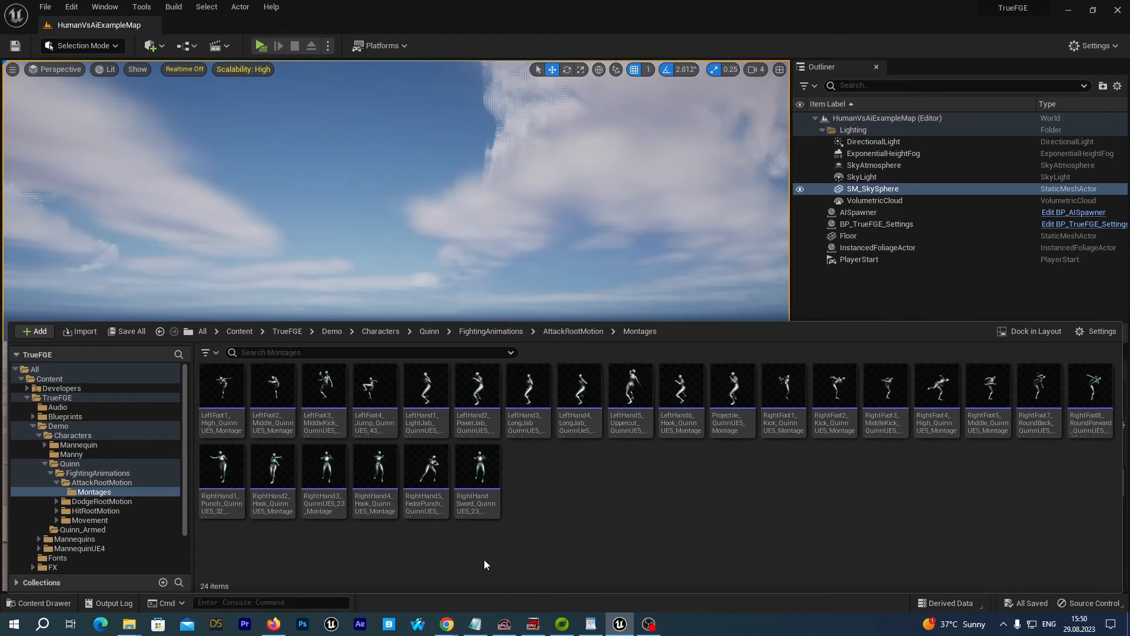
click(498, 505)
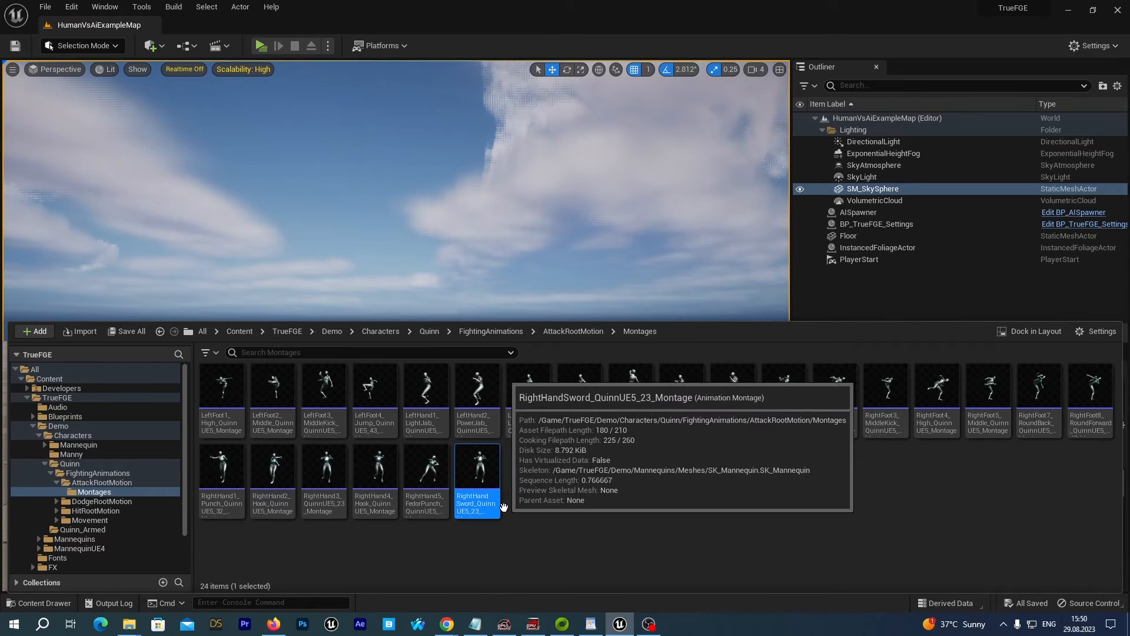
double_click(483, 470)
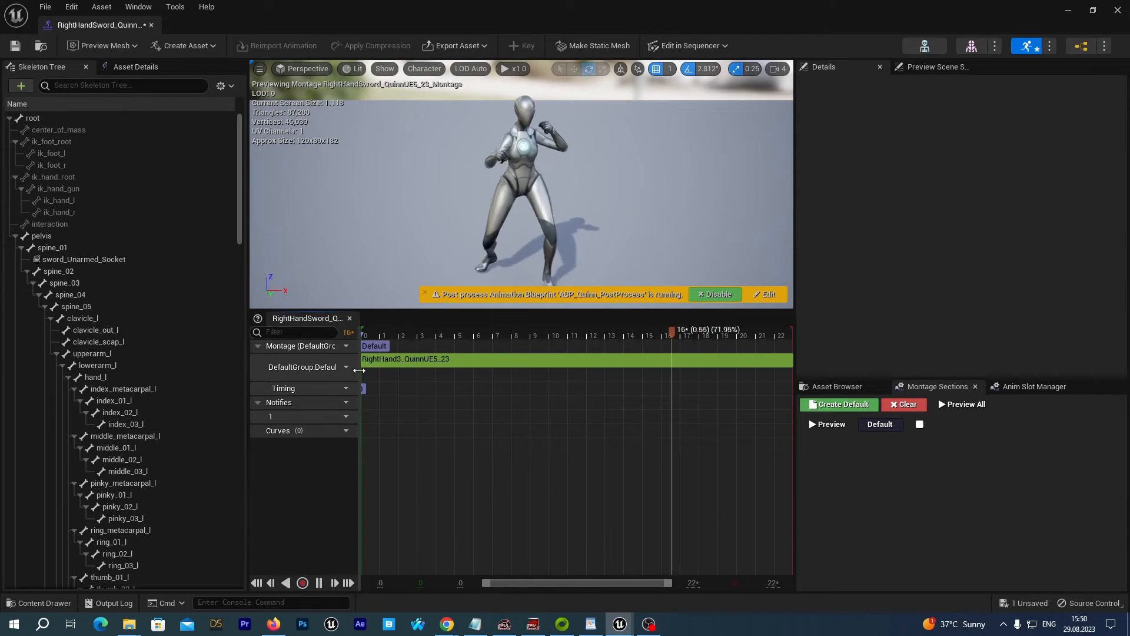
drag(359, 370, 397, 371)
click(382, 368)
mouse_move(411, 398)
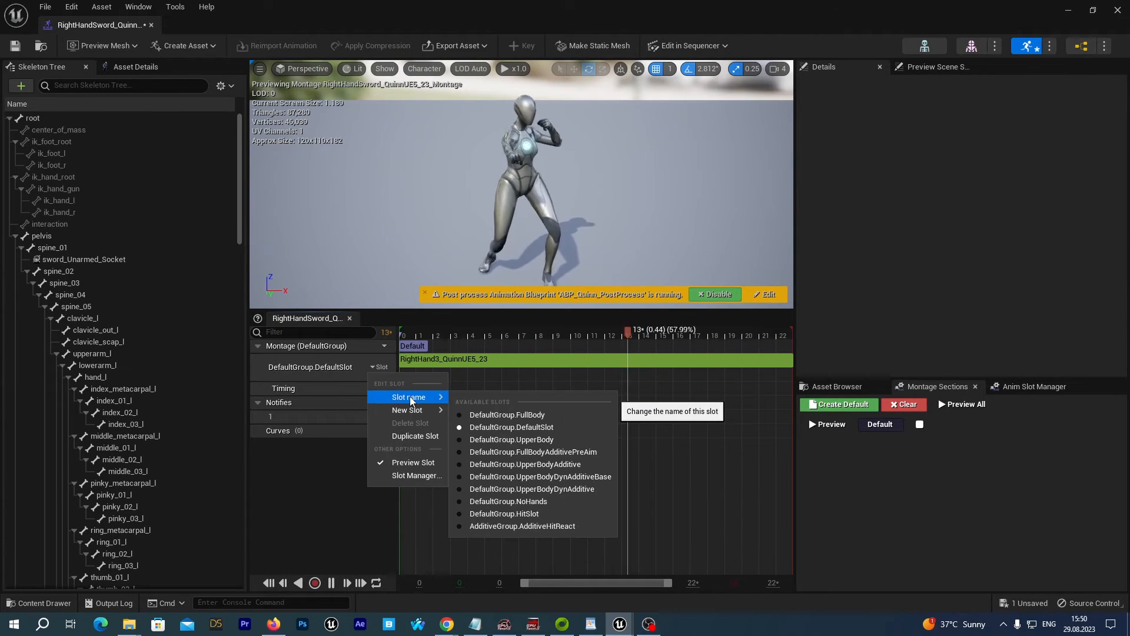
click(479, 415)
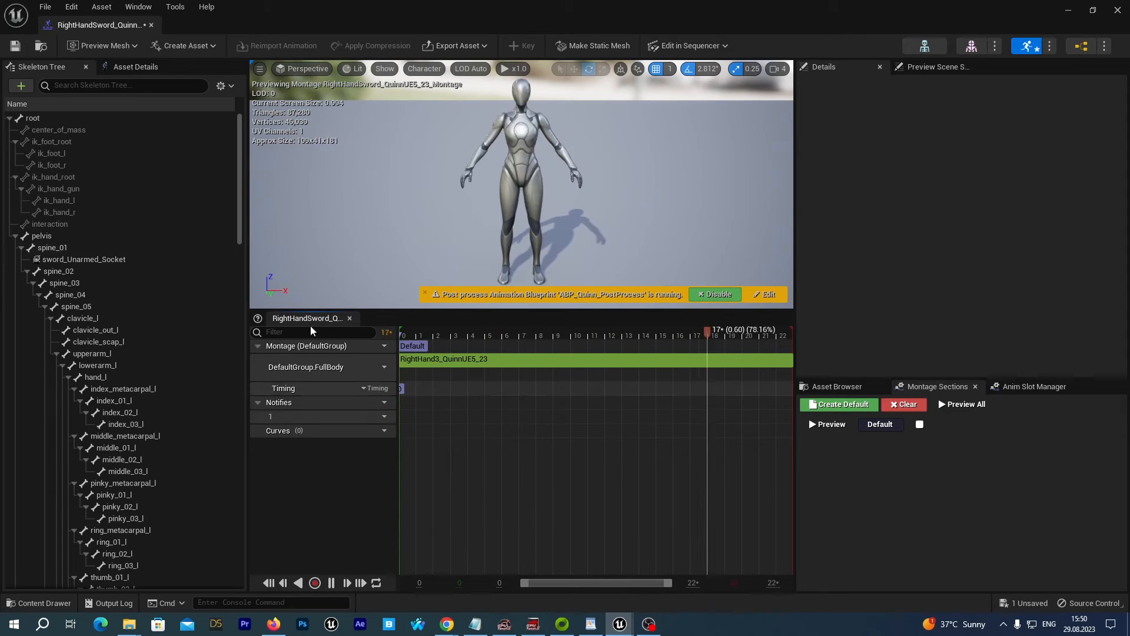
click(15, 45)
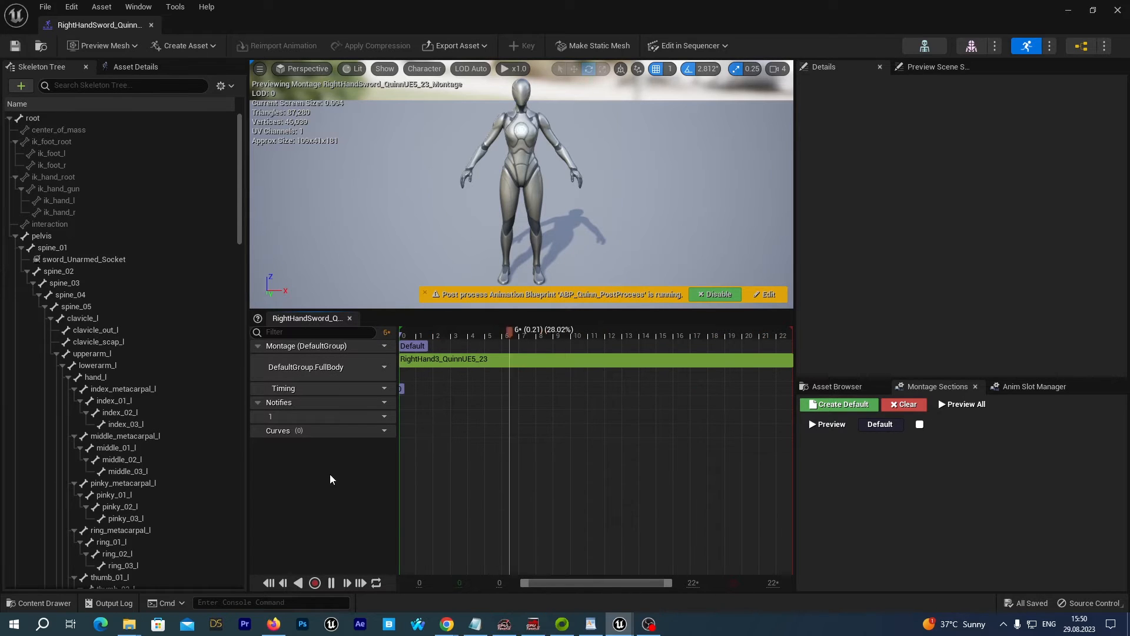
click(1115, 10)
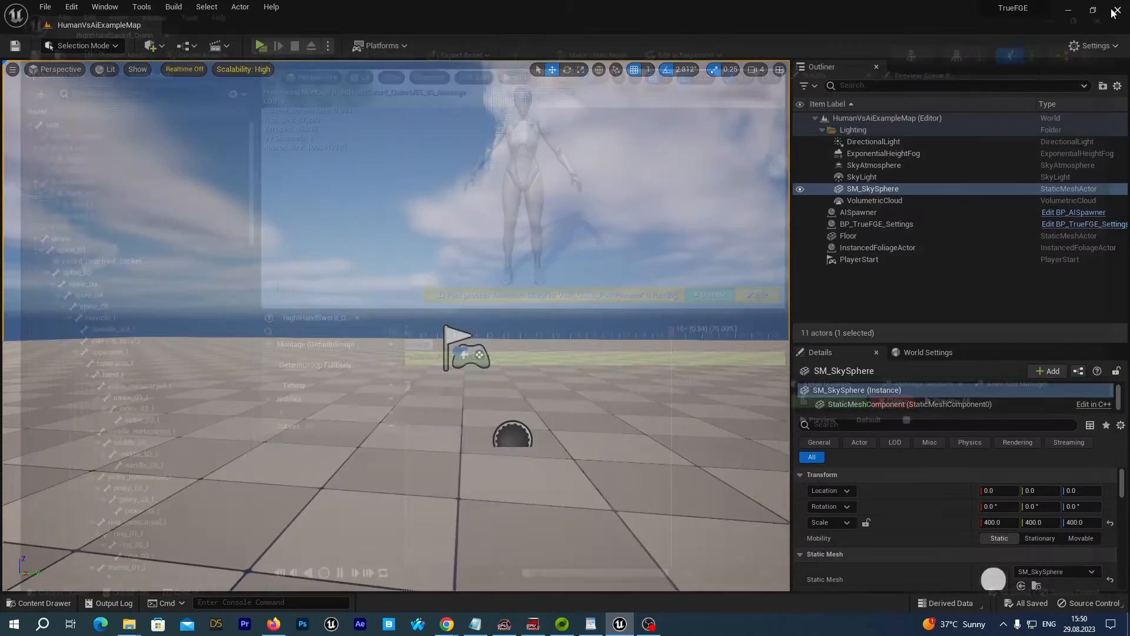
- Open the BP_TrueFGE_Settings blueprint from the TrueFGE Blueprints folder
click(40, 603)
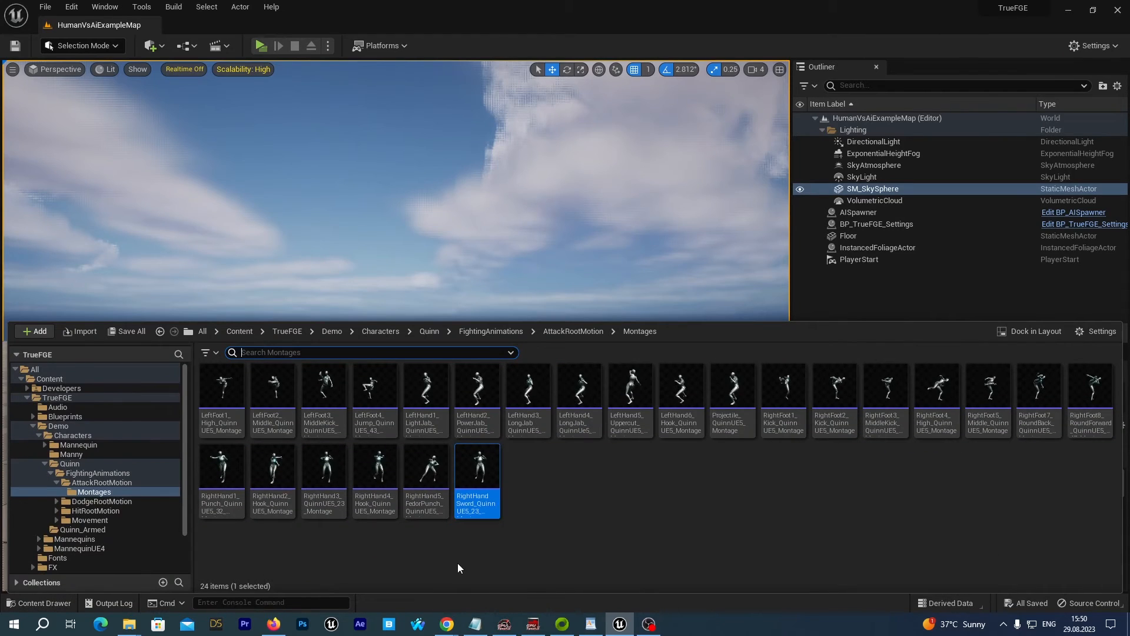
double_click(459, 514)
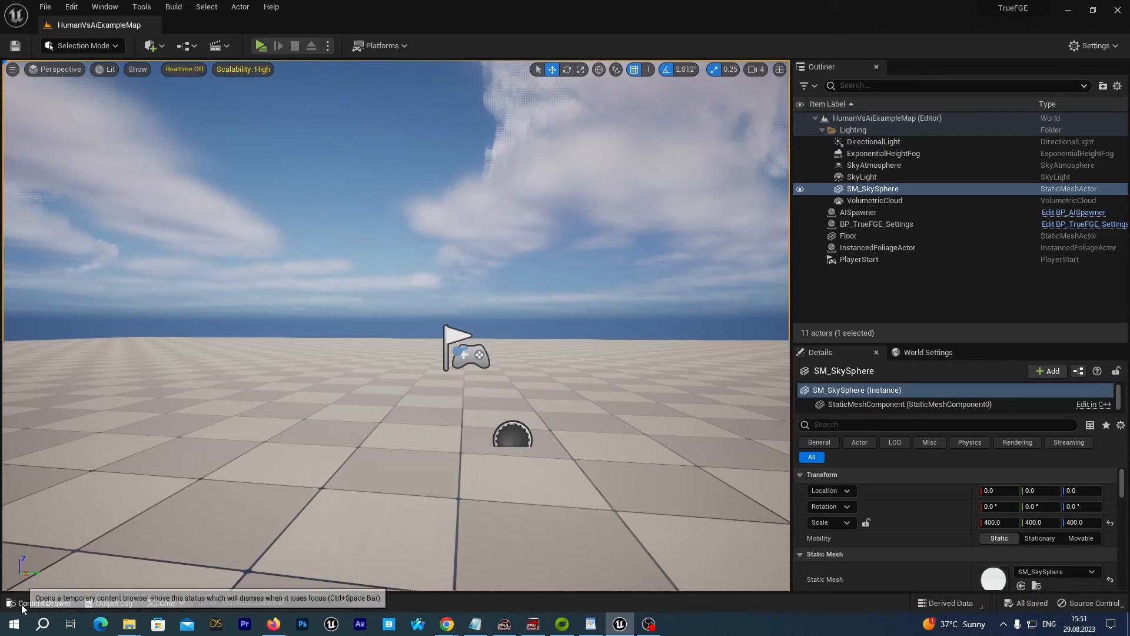
click(21, 606)
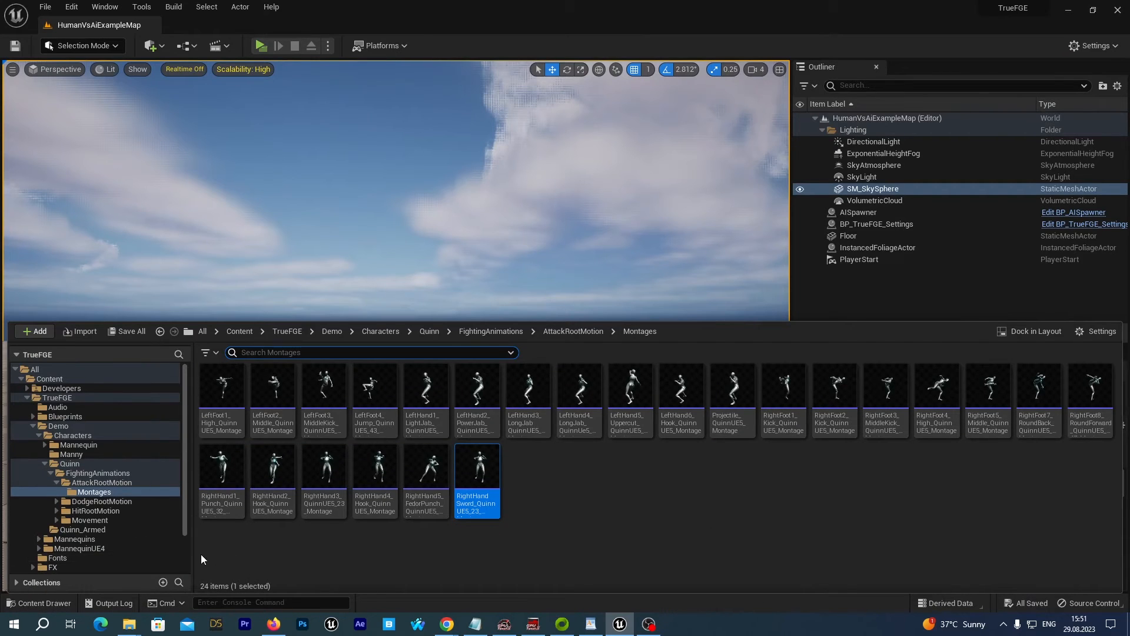
click(69, 418)
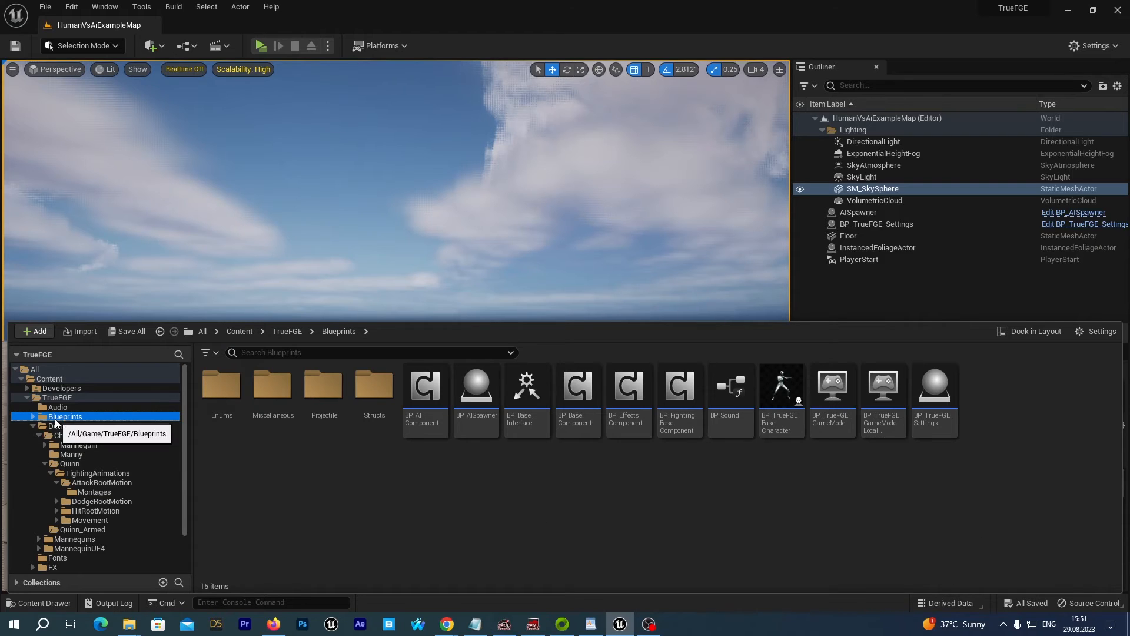
double_click(946, 422)
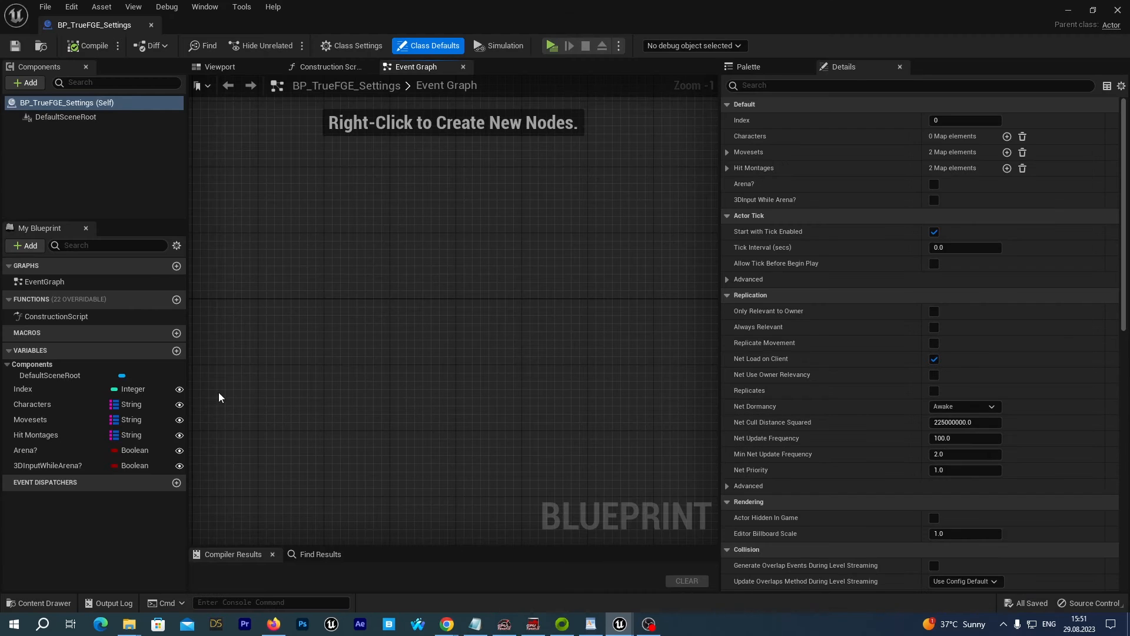
- In the Movesets variable's default value, set the move name of PunchQuinn's Index 0 move to SwordAttack
click(29, 420)
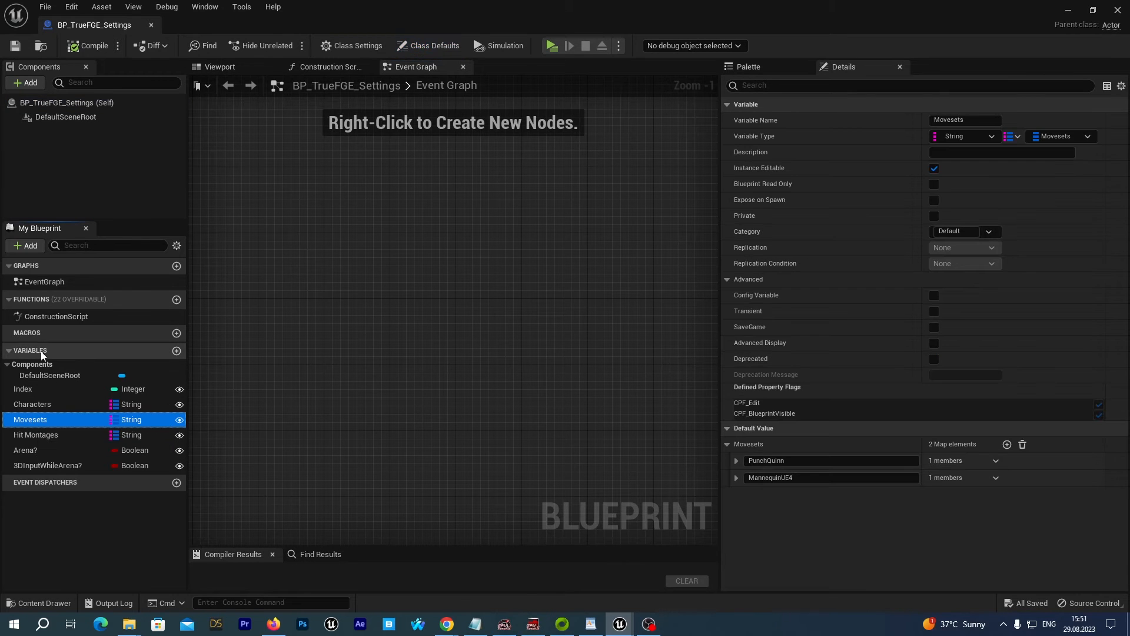
click(737, 461)
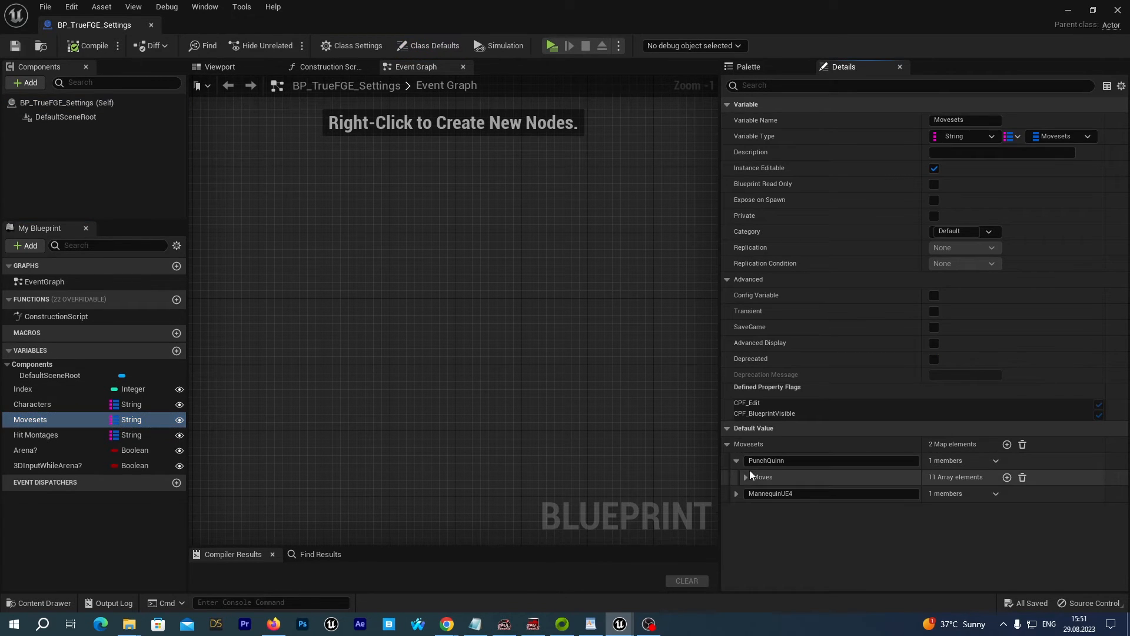
click(745, 478)
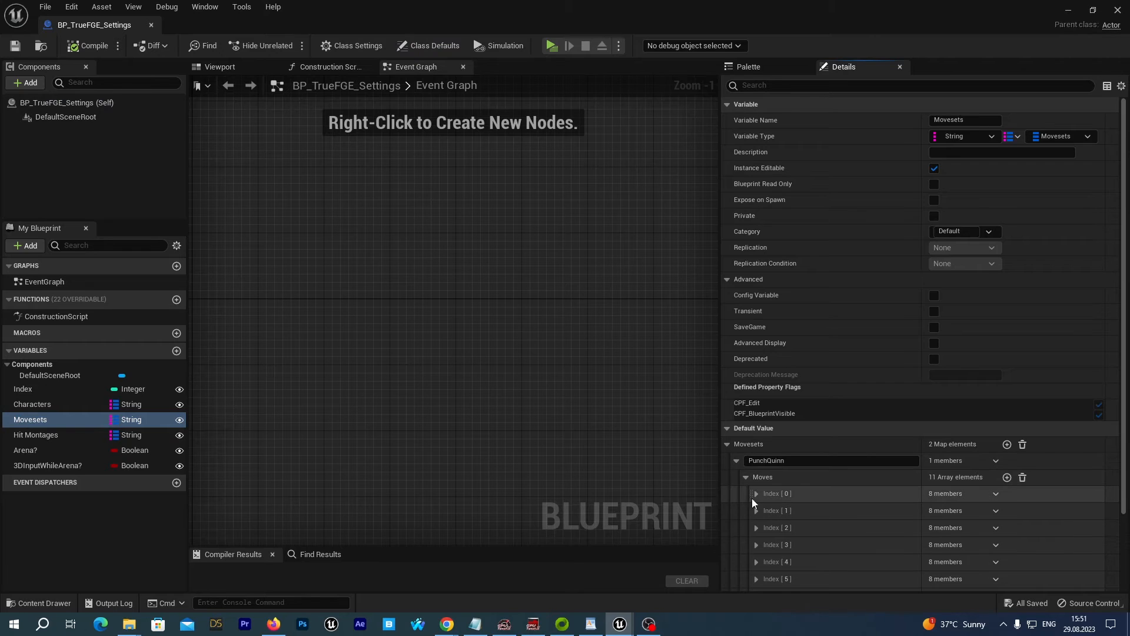
click(756, 495)
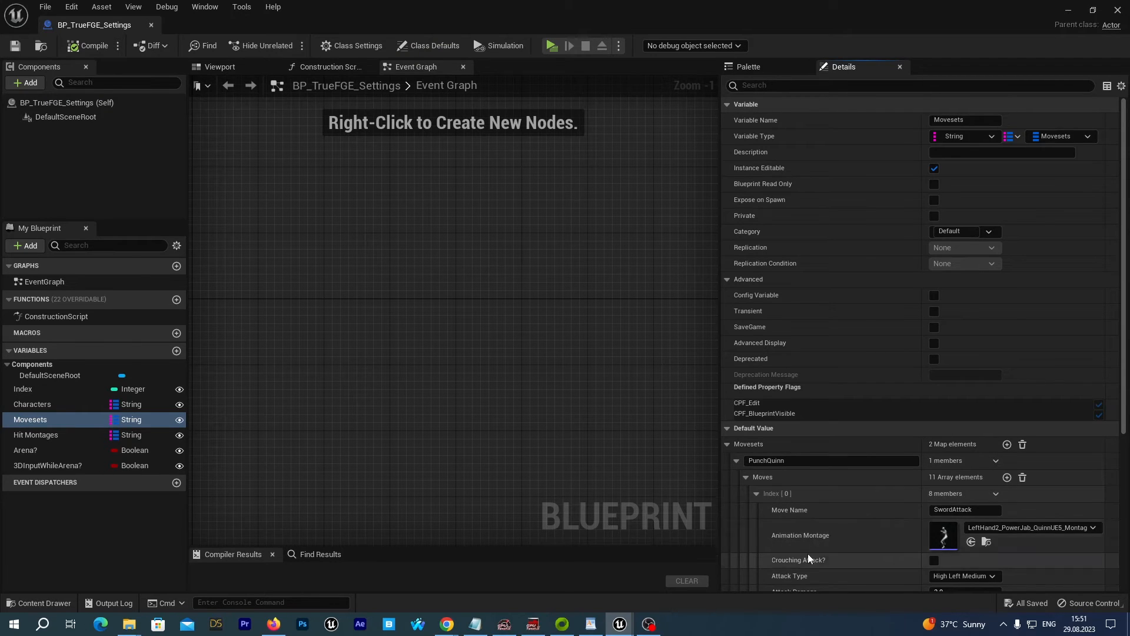
scroll(818, 539, down, 3)
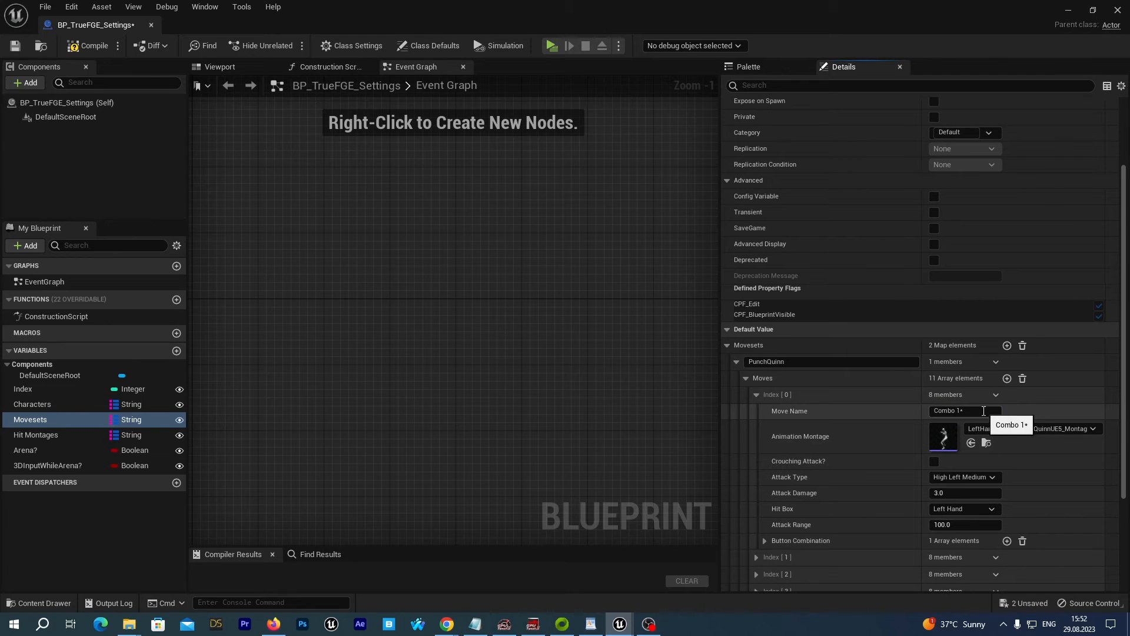
click(995, 410)
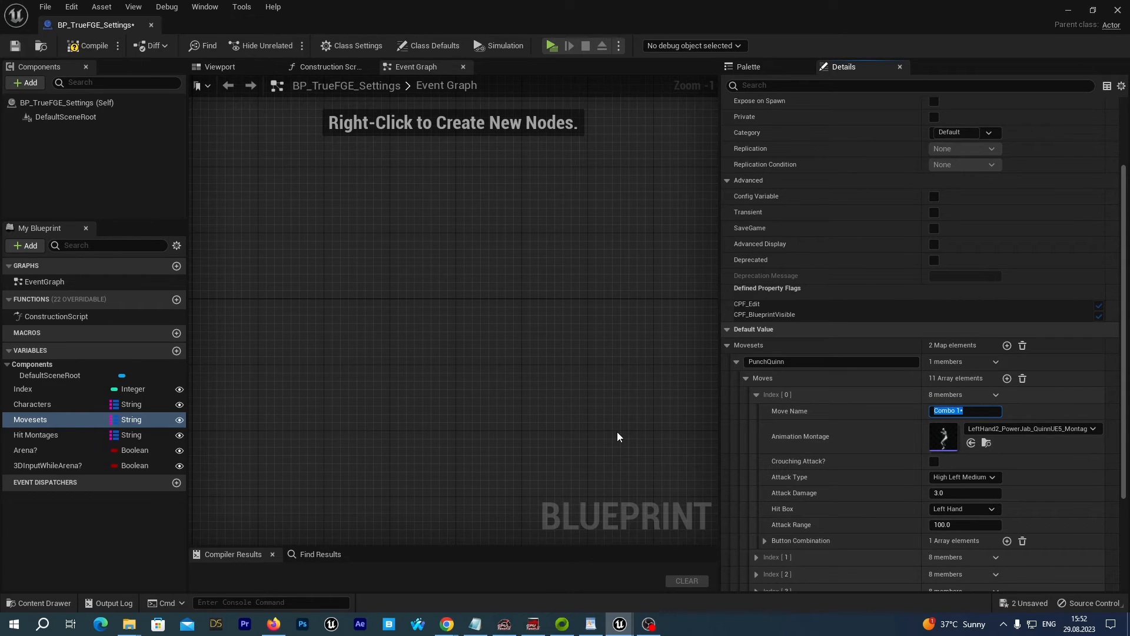
text(SwordAttack)
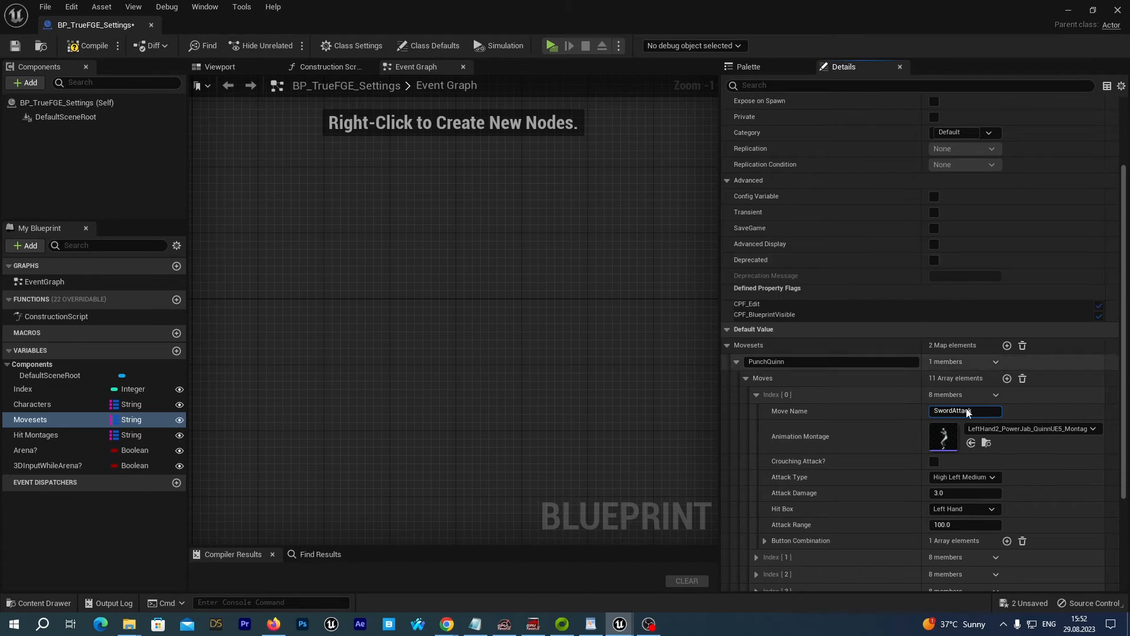
- Assign RightHandSword_QuinnUE5_23_Montage as the SwordAttack move's animation montage
click(990, 430)
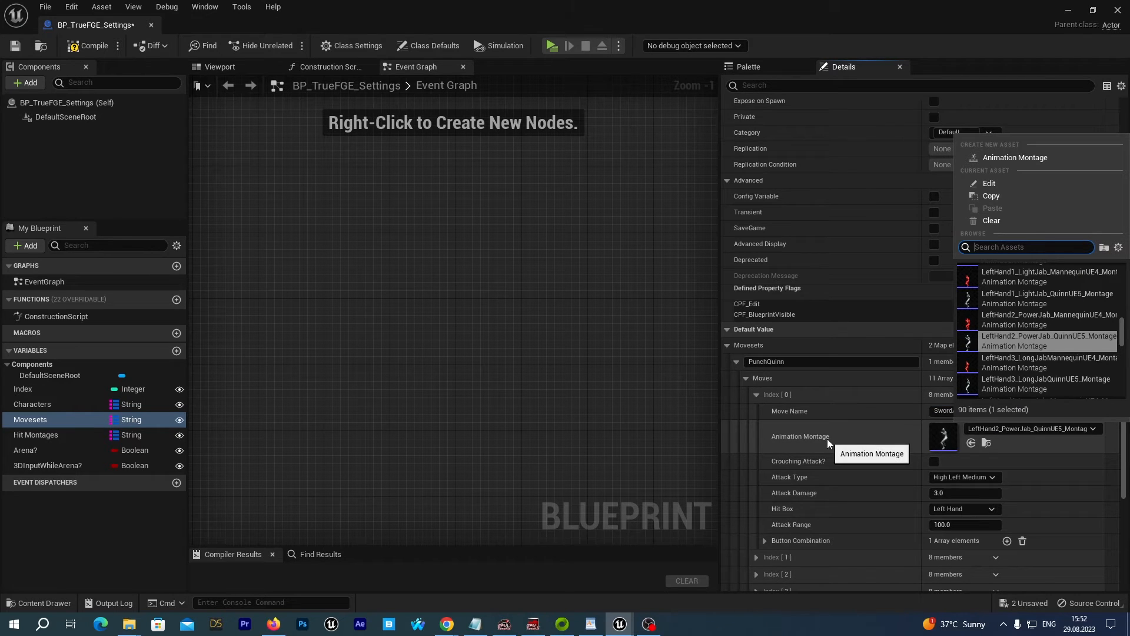
text(swo)
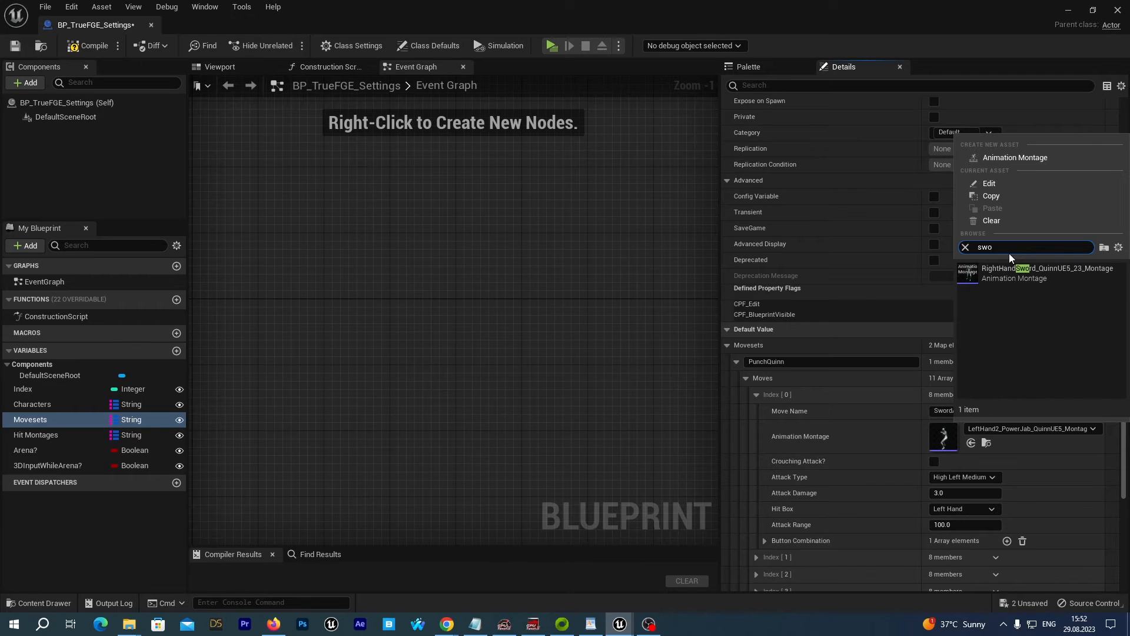
click(1009, 268)
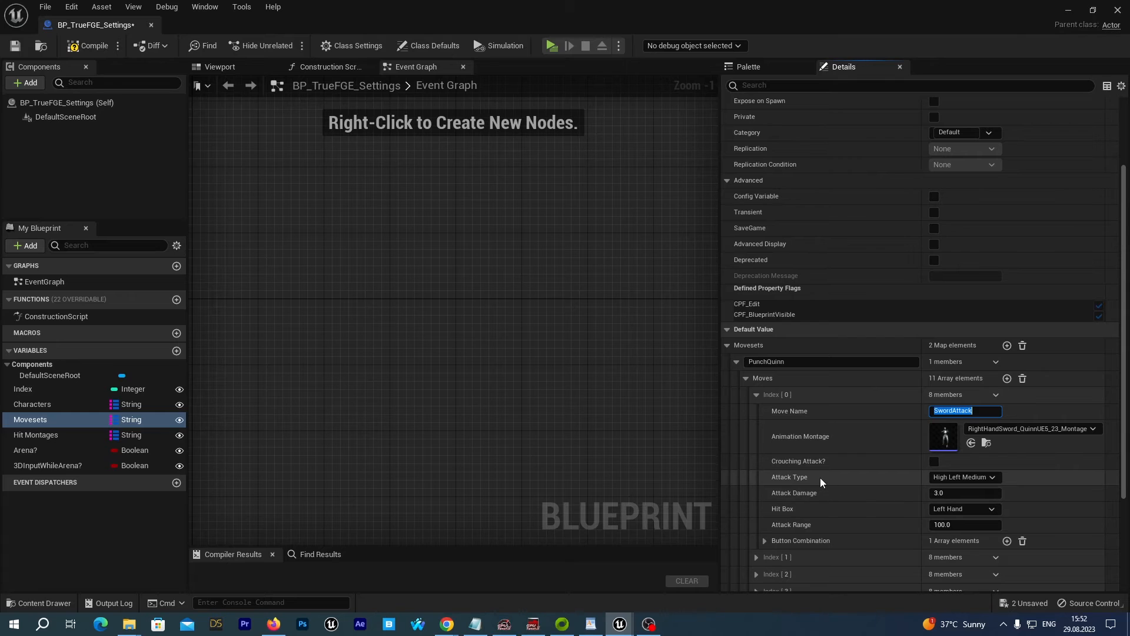
- Set the SwordAttack move's attack type to High Right Strong and its attack damage to 500
click(966, 477)
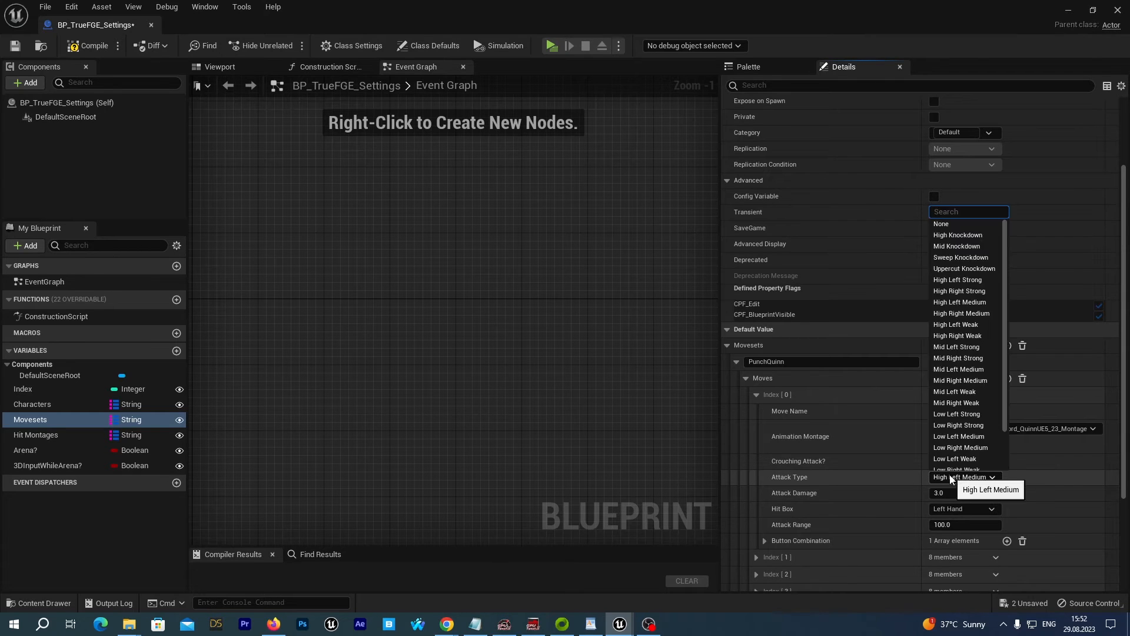
drag(1008, 290, 1011, 330)
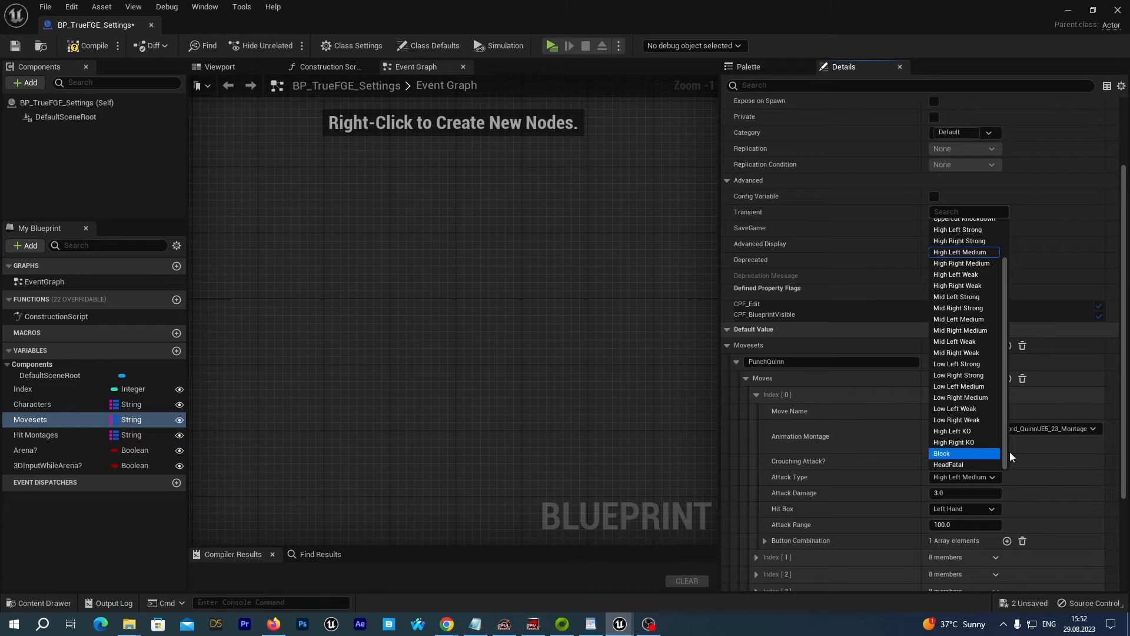
drag(1006, 446, 1001, 402)
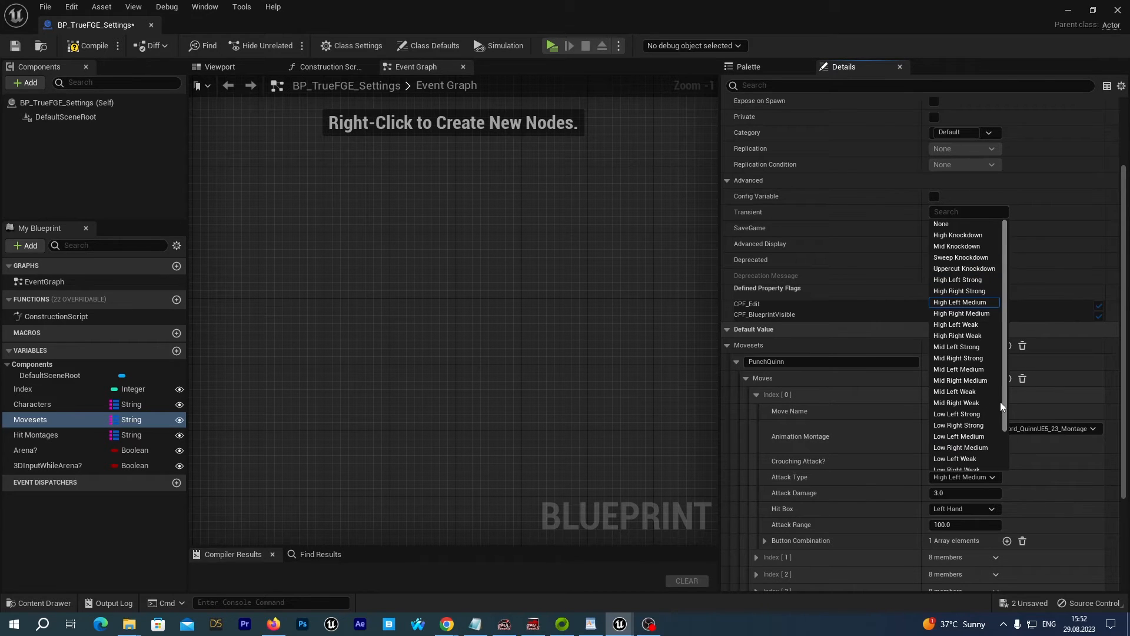
click(945, 291)
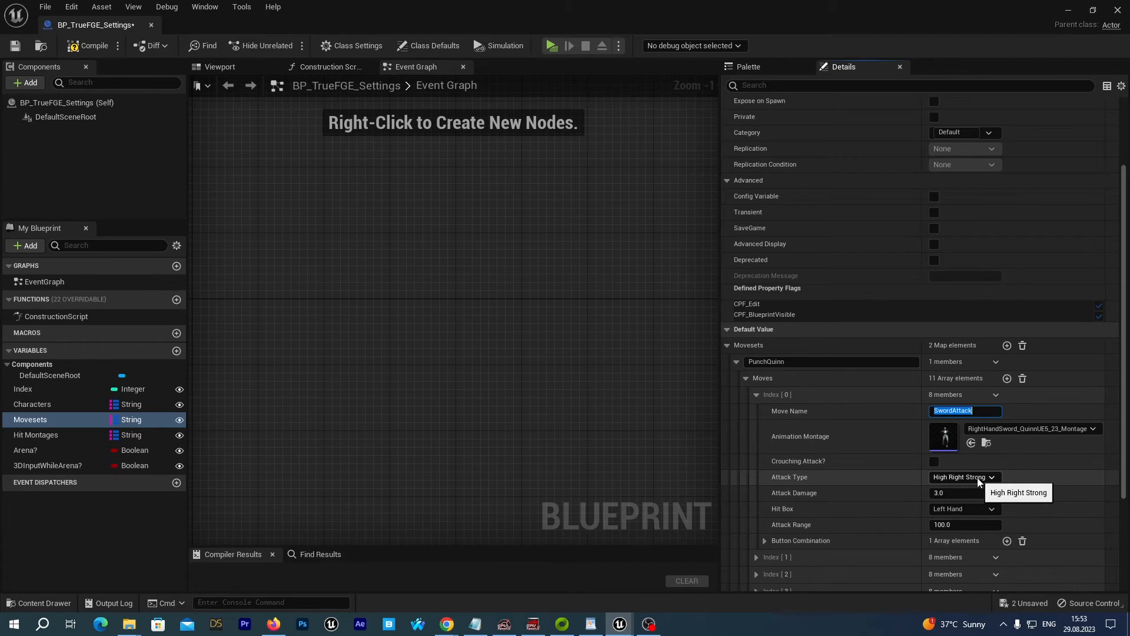
click(991, 493)
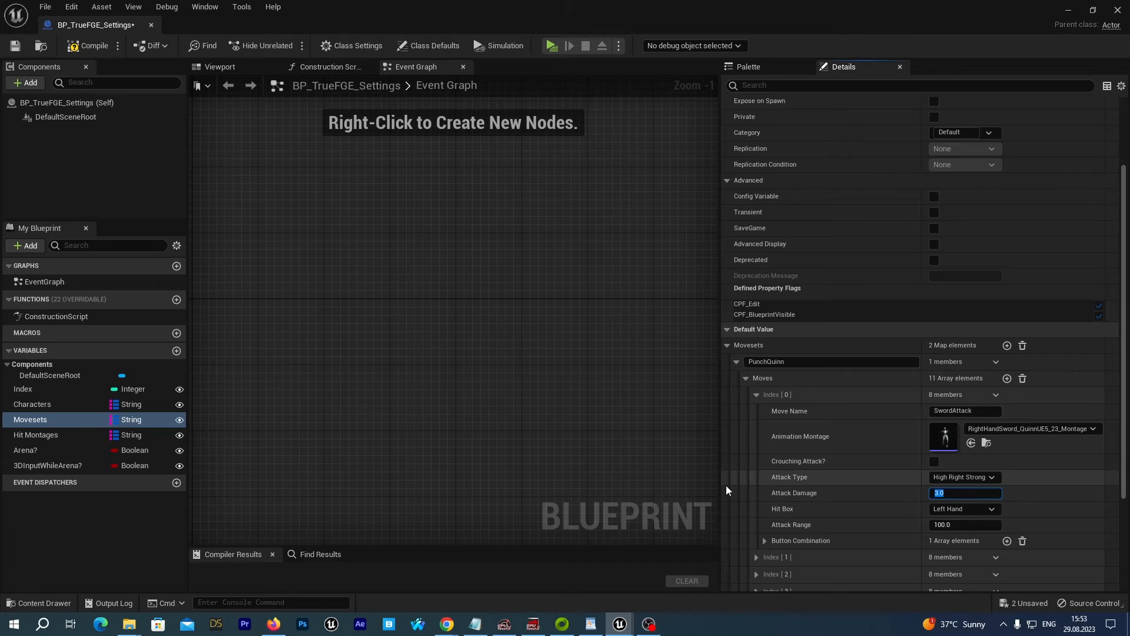
text(500)
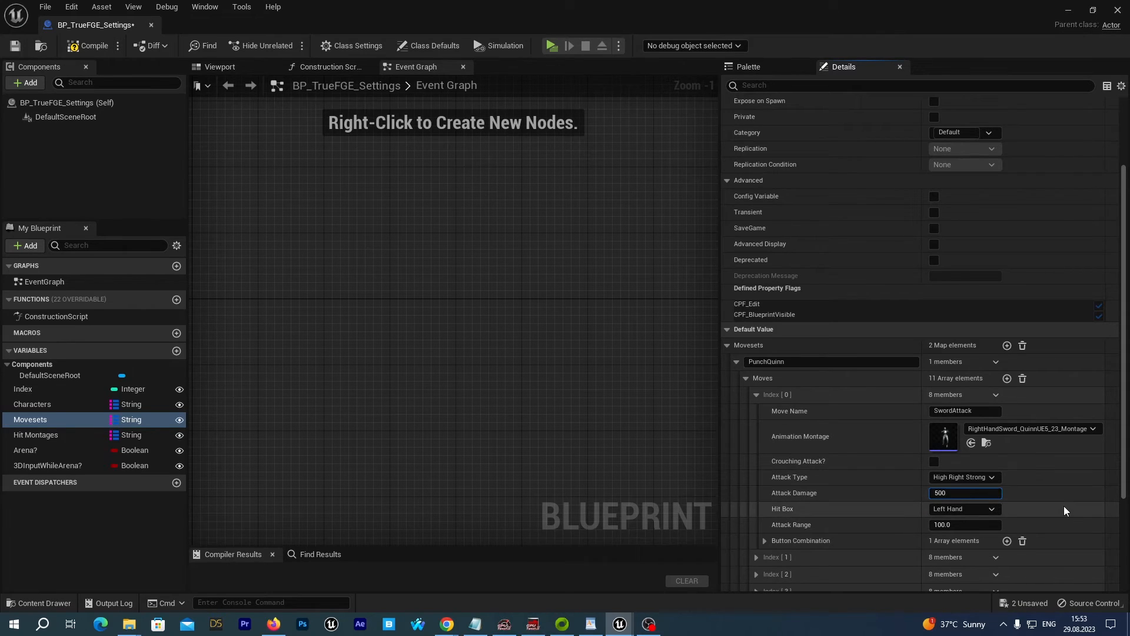
key(Return)
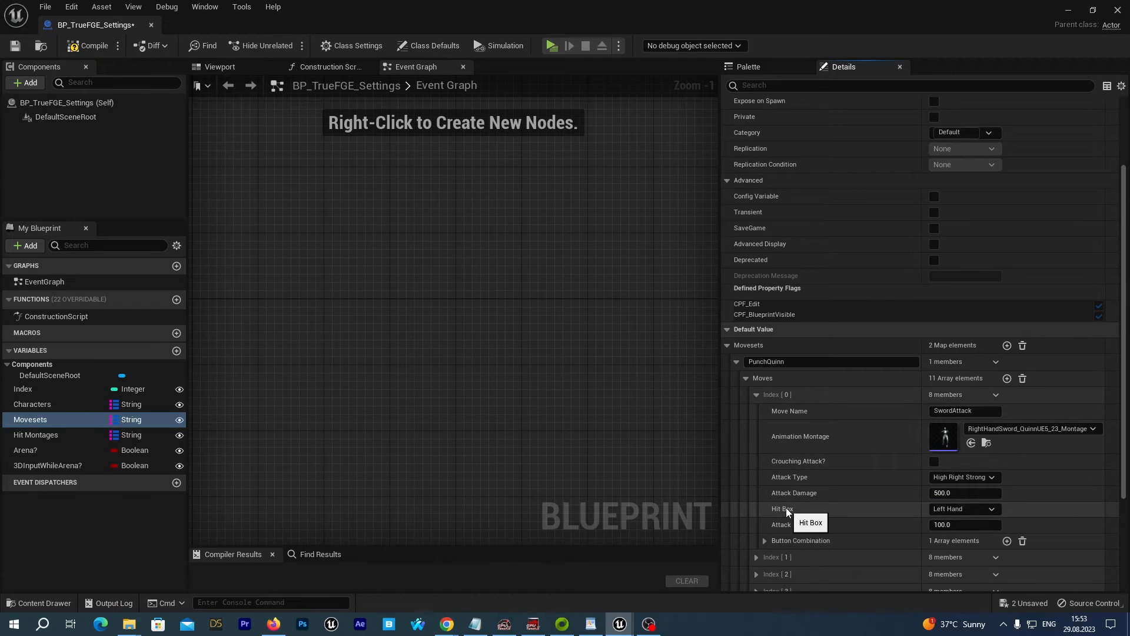
- Set the SwordAttack move's hit box to Right Hand, compile the settings blueprint, and return to the level editor
click(993, 510)
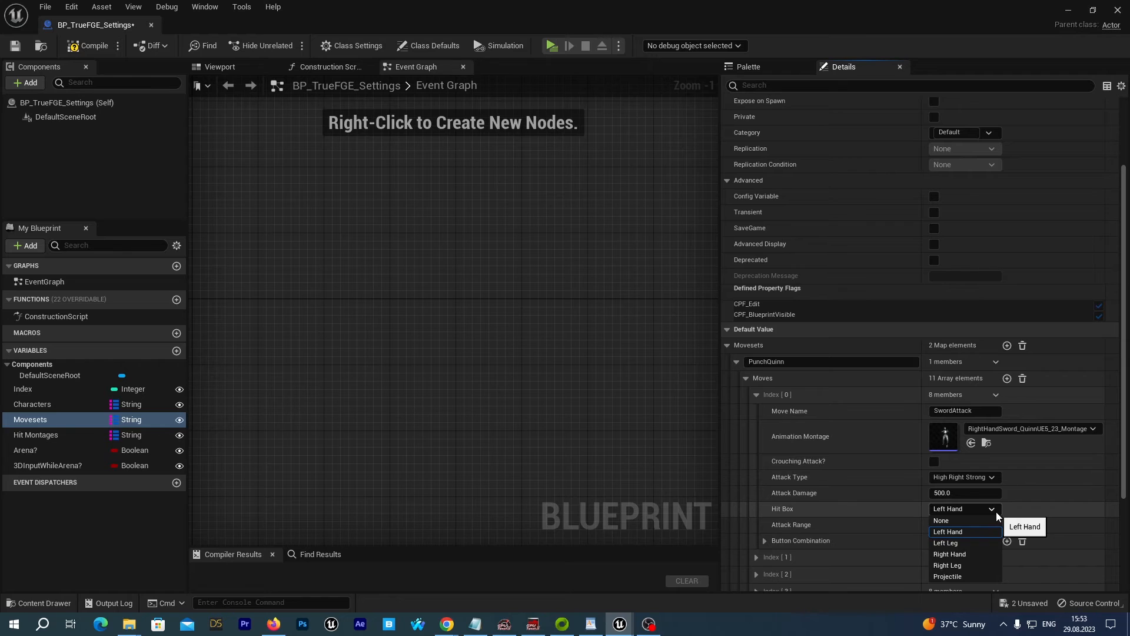
click(997, 512)
click(990, 510)
click(954, 554)
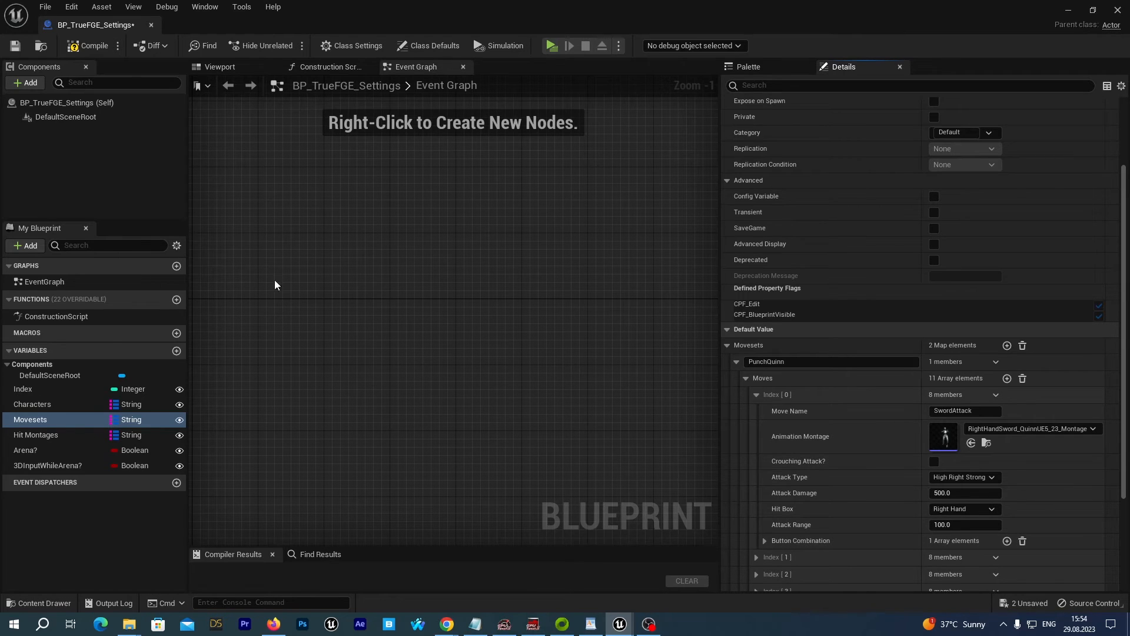
click(79, 47)
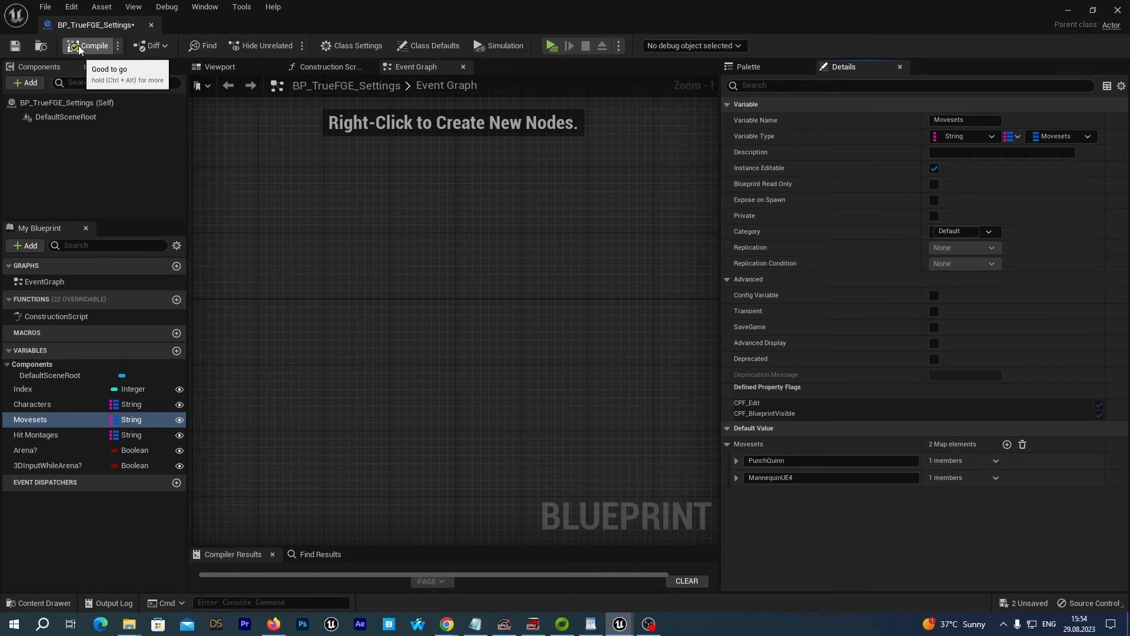
click(1069, 11)
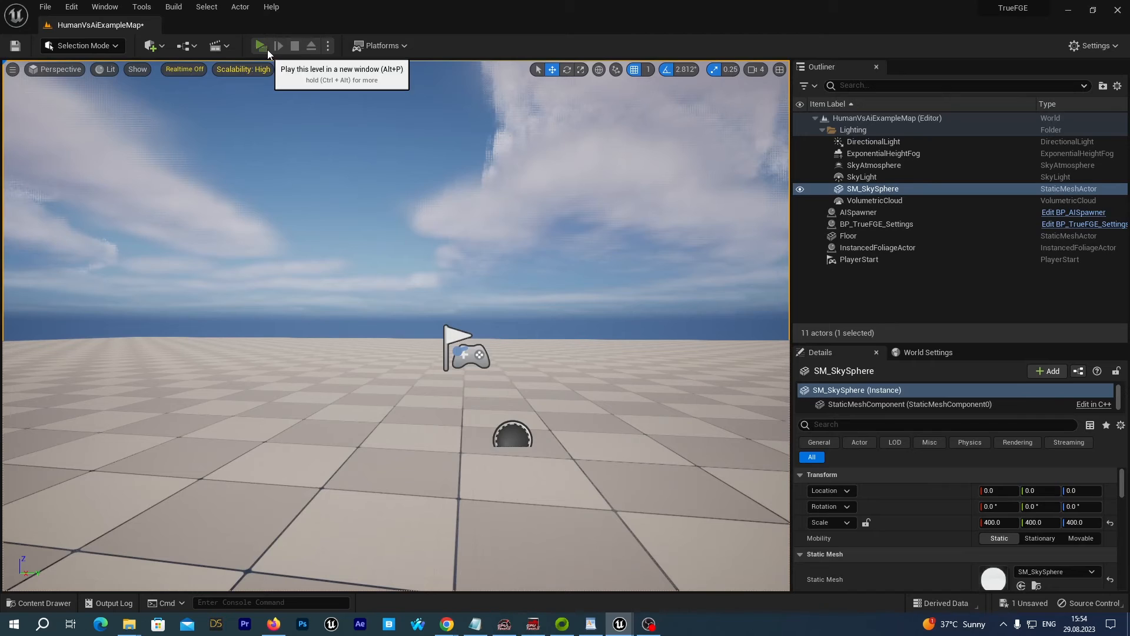
- Open the BP_TrueFGE_MannequinUE4 blueprint from the Mannequin folder inside Demo/Characters
key(ctrl+space)
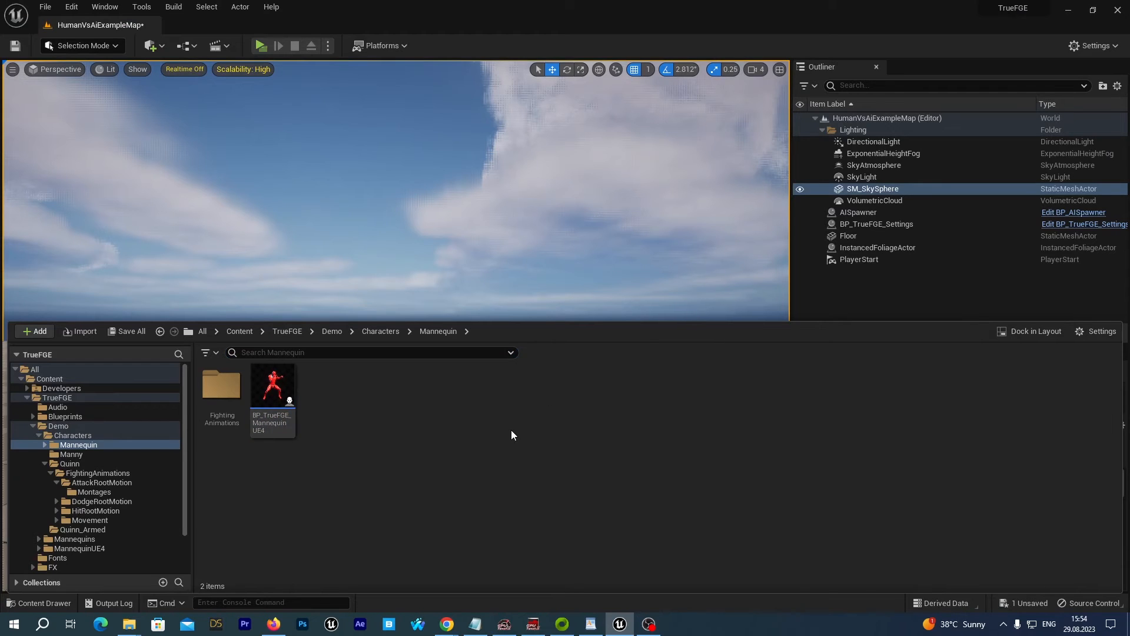
click(56, 425)
click(76, 435)
click(136, 446)
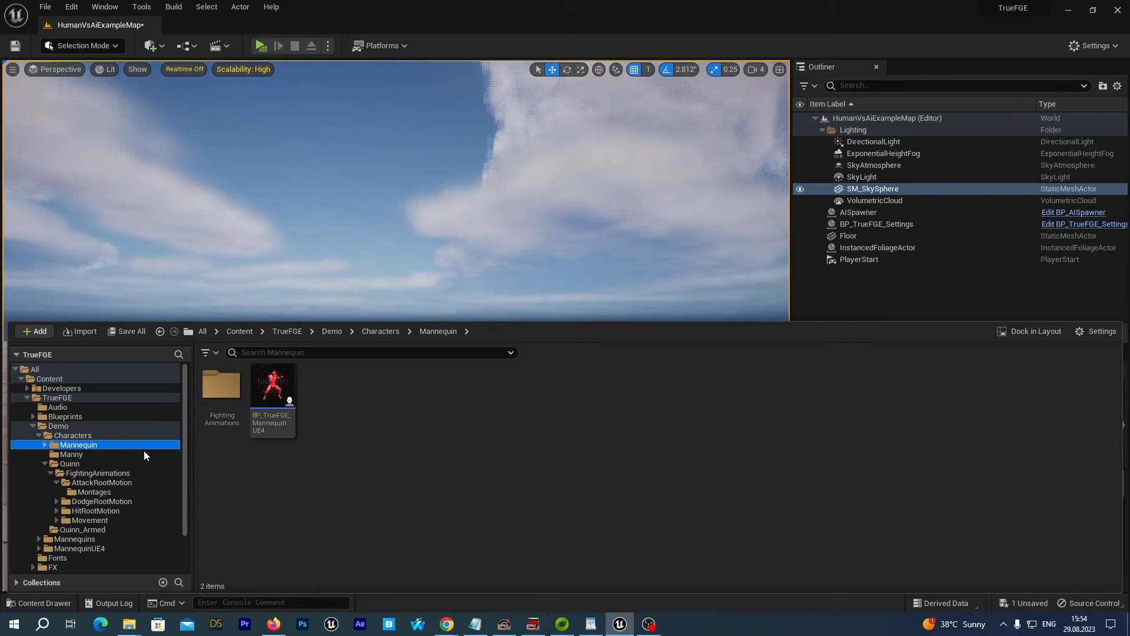
double_click(264, 400)
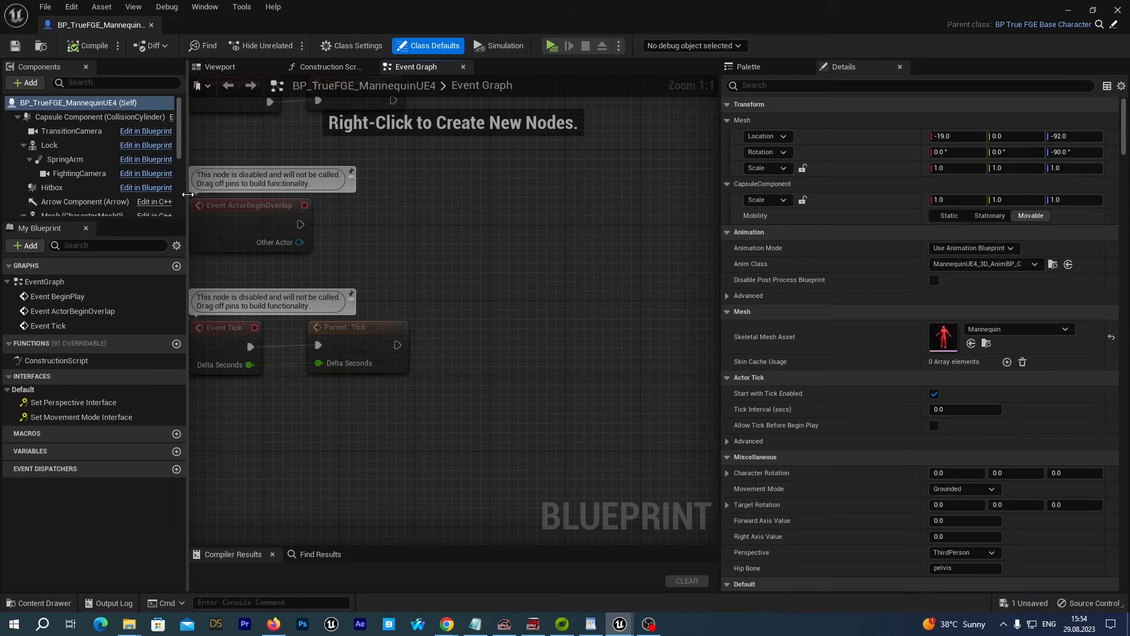
- Turn off Hidden in Game for the Mannequin blueprint's Hitbox component
drag(188, 197, 212, 198)
click(53, 190)
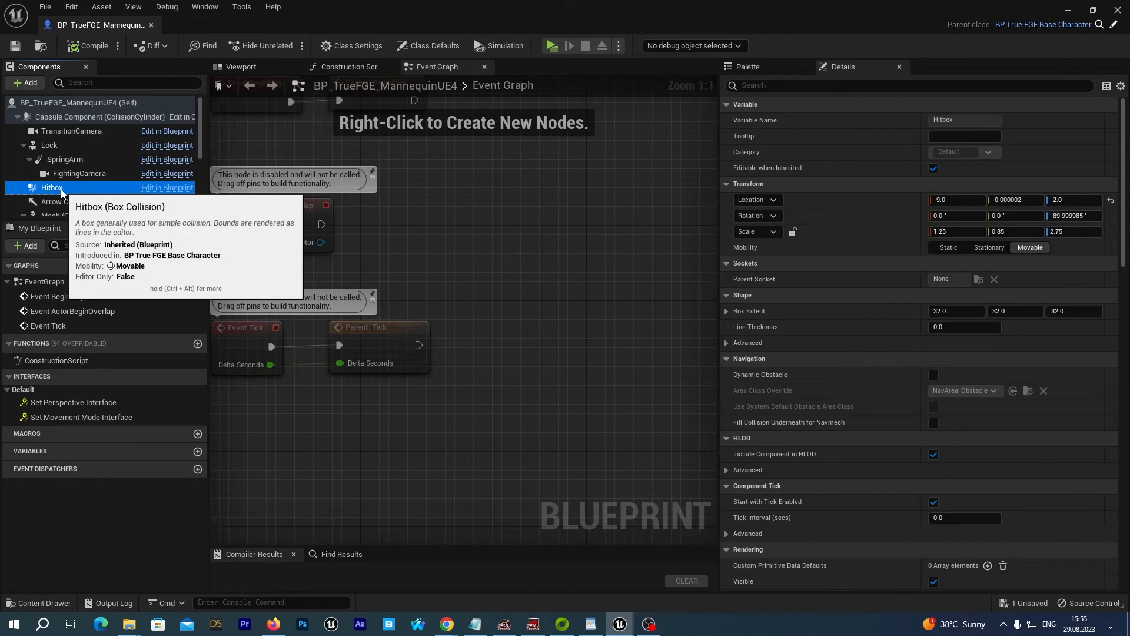
click(768, 87)
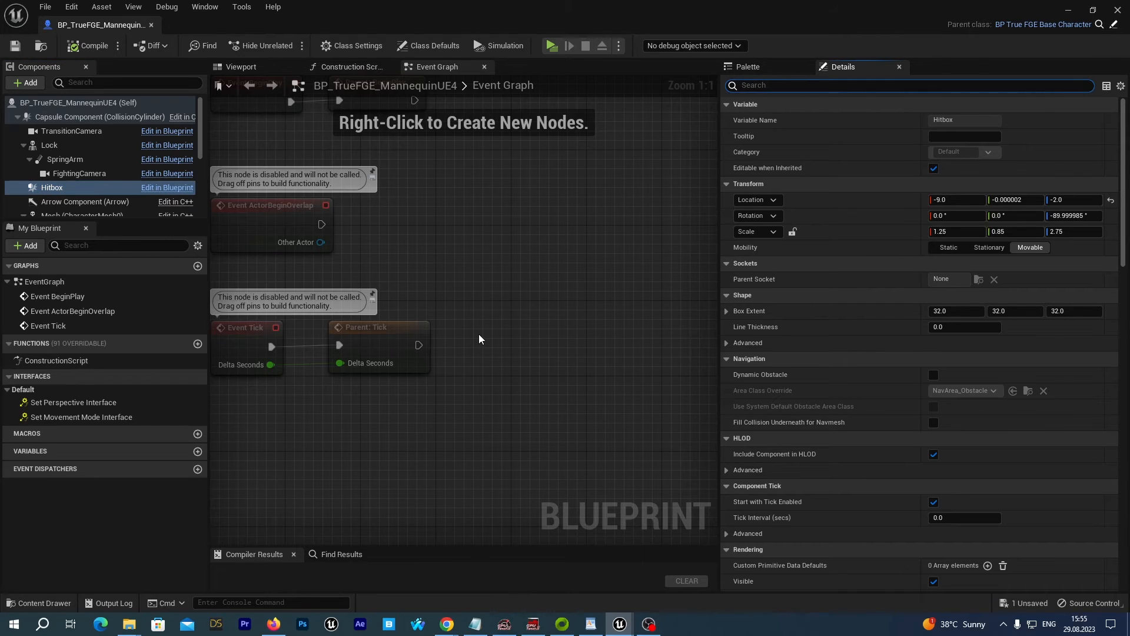
text(hidden)
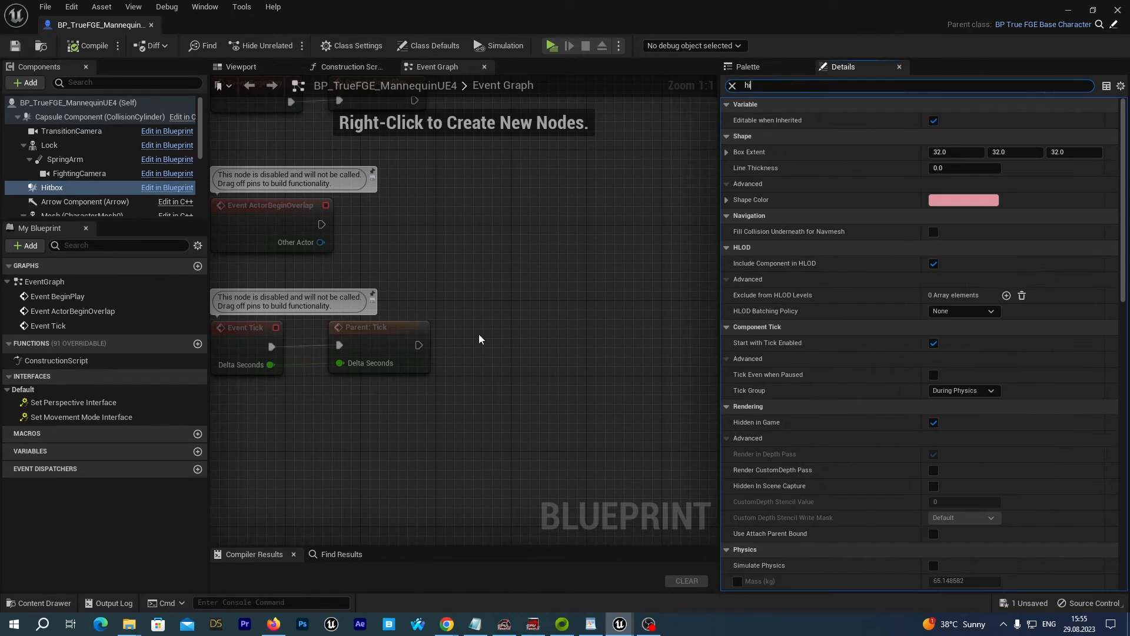
click(933, 121)
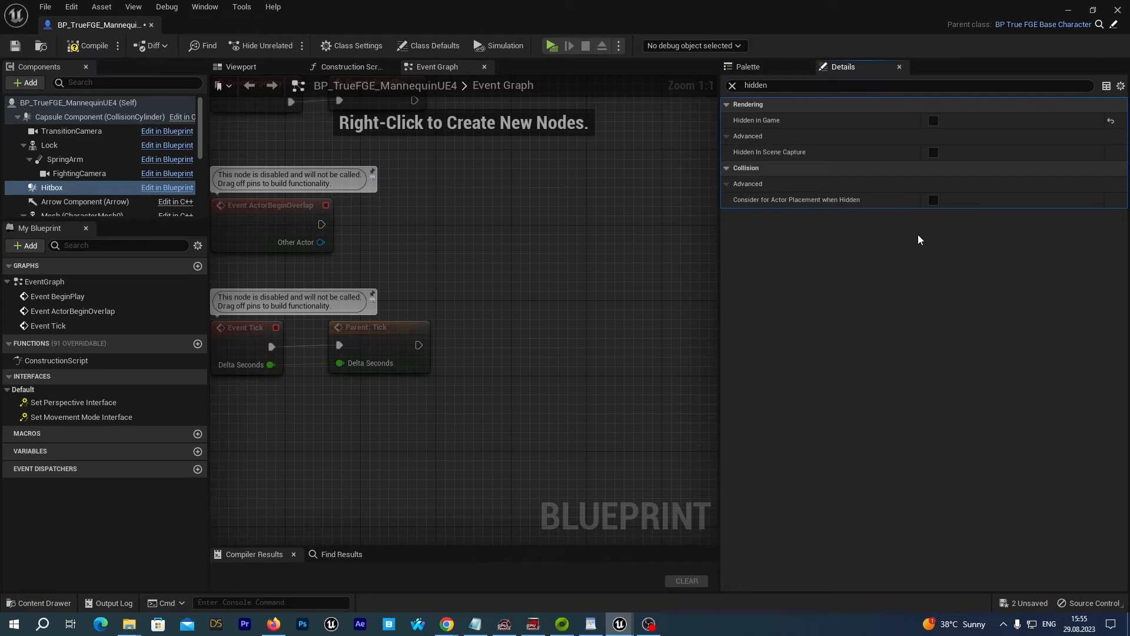
- Save and close the Mannequin blueprint, and play the level in a new window
click(15, 45)
click(1117, 10)
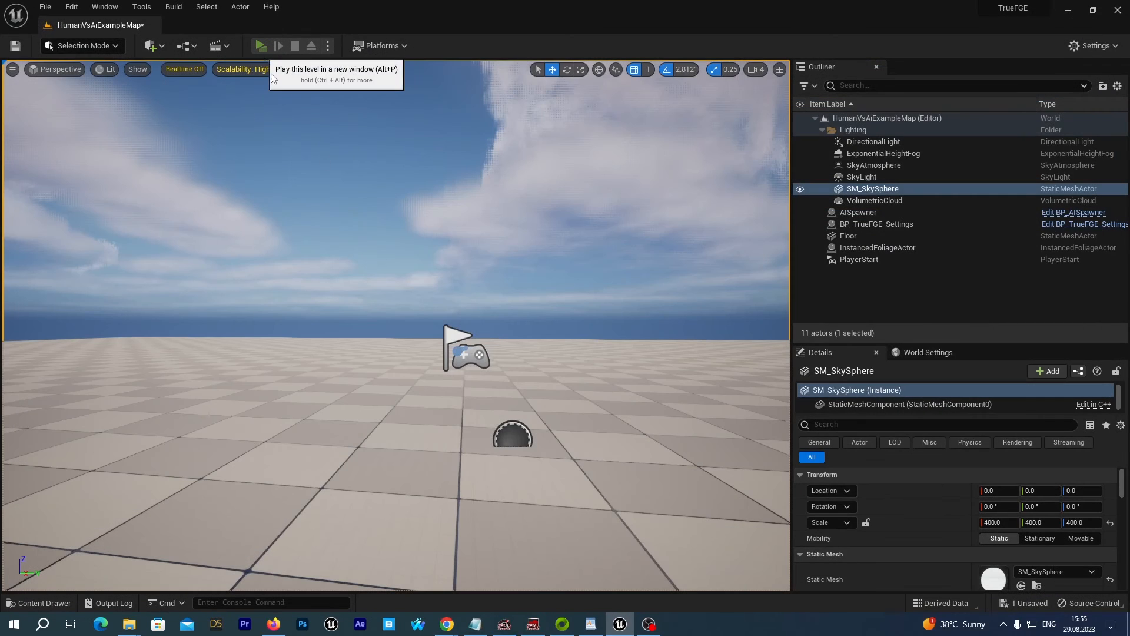
click(261, 46)
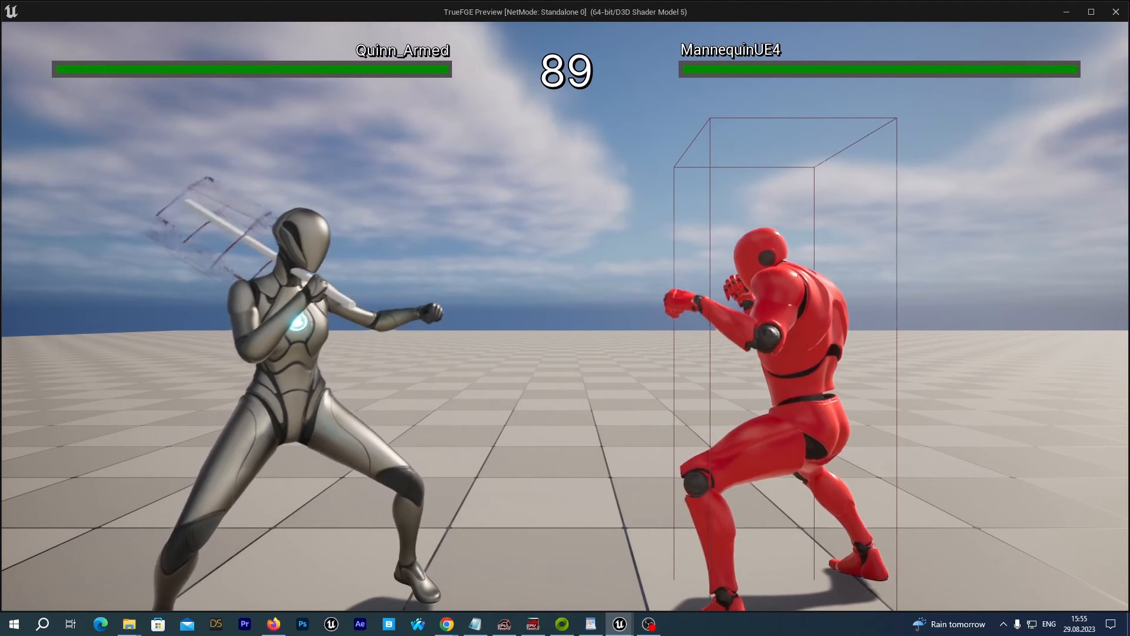
- Test the armed Quinn character's attacks on the MannequinUE4 opponent at close range in the preview, and end the play session
key(u)
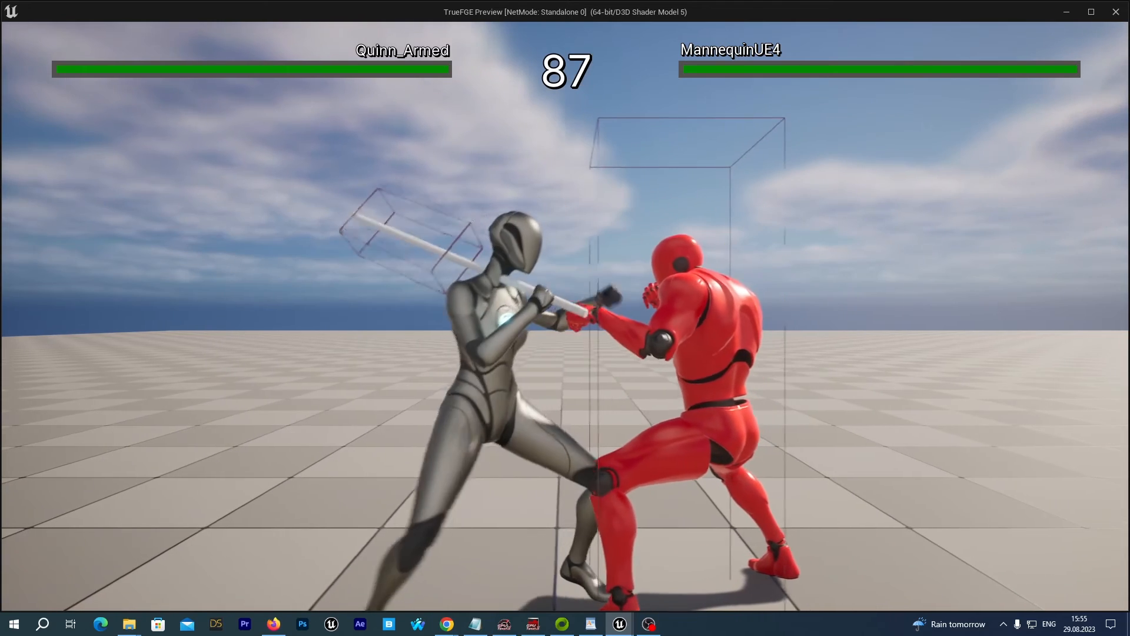
key(u)
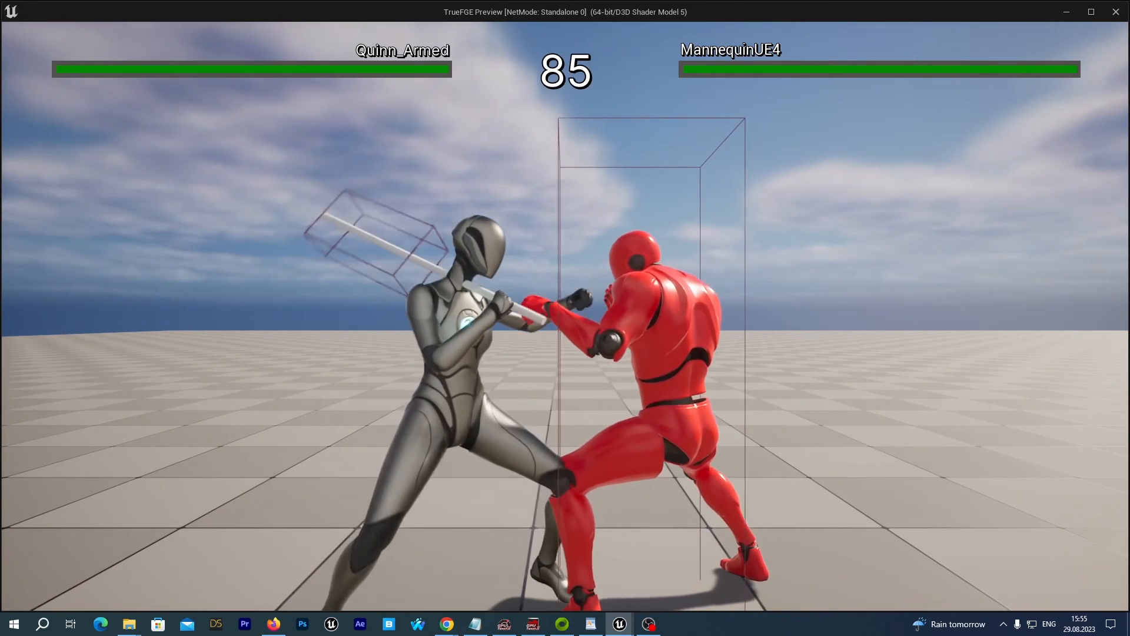
key(u)
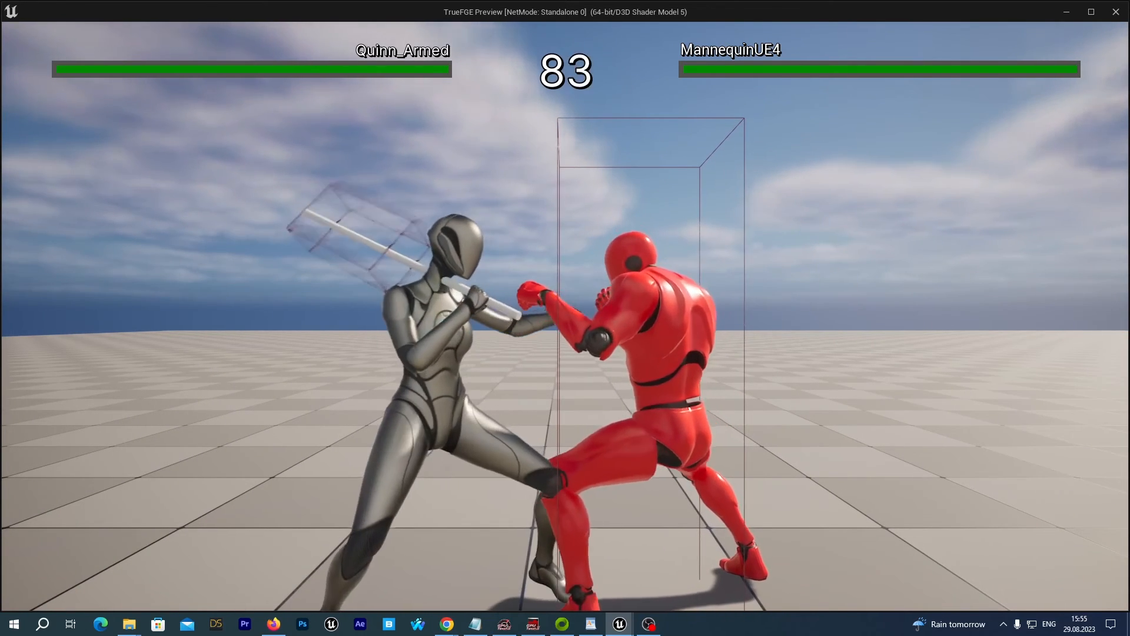
key(u)
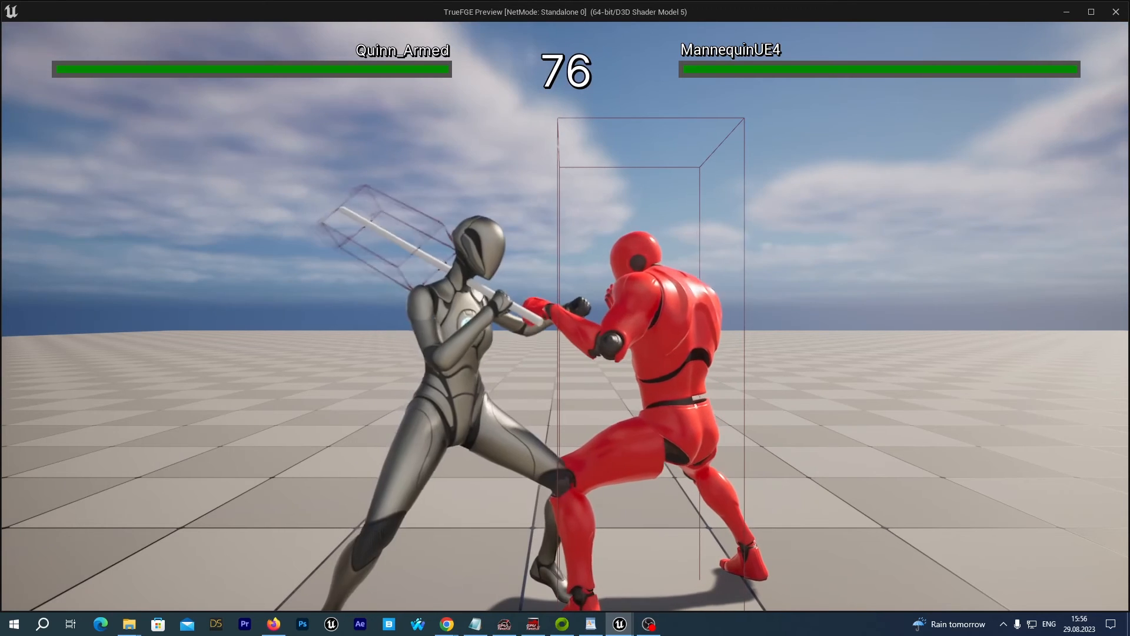
key(u)
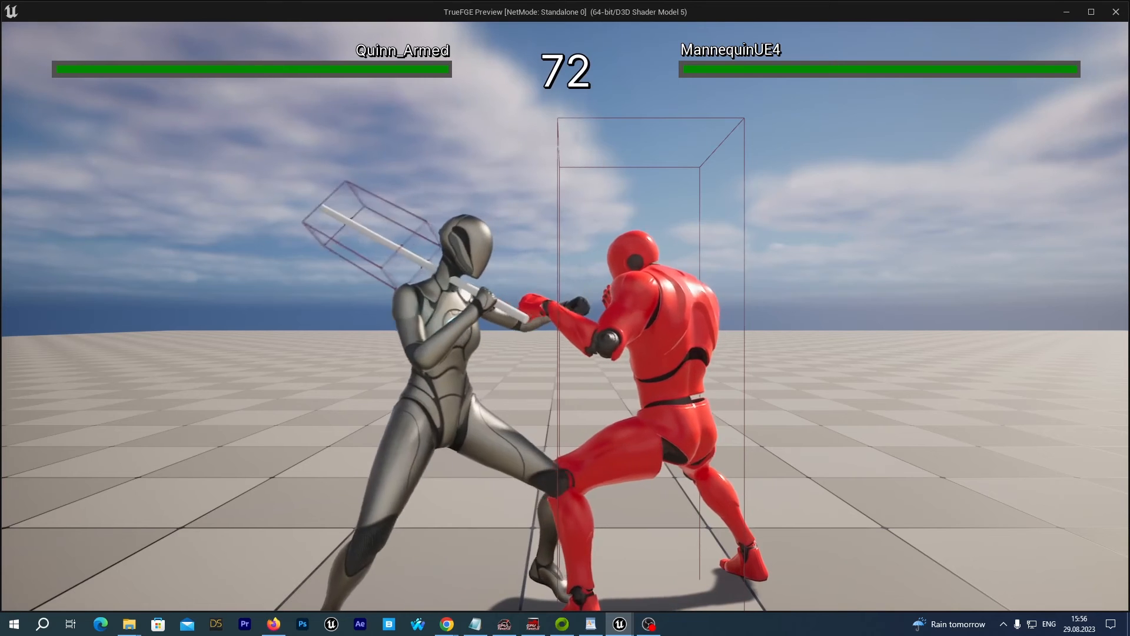
key(u)
key(u)
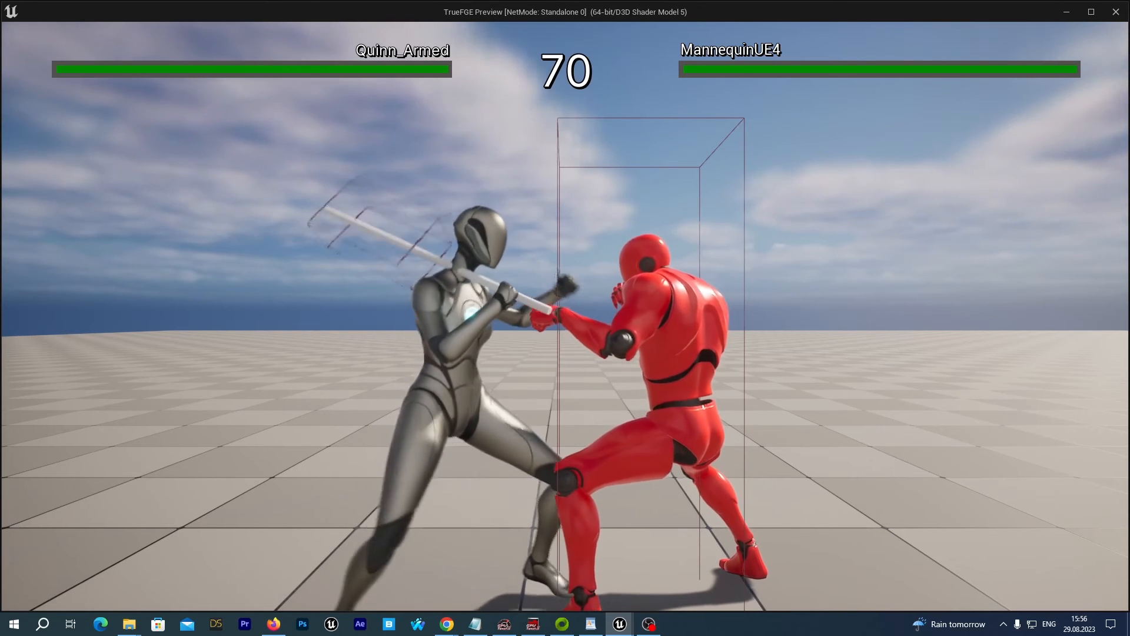
key(u)
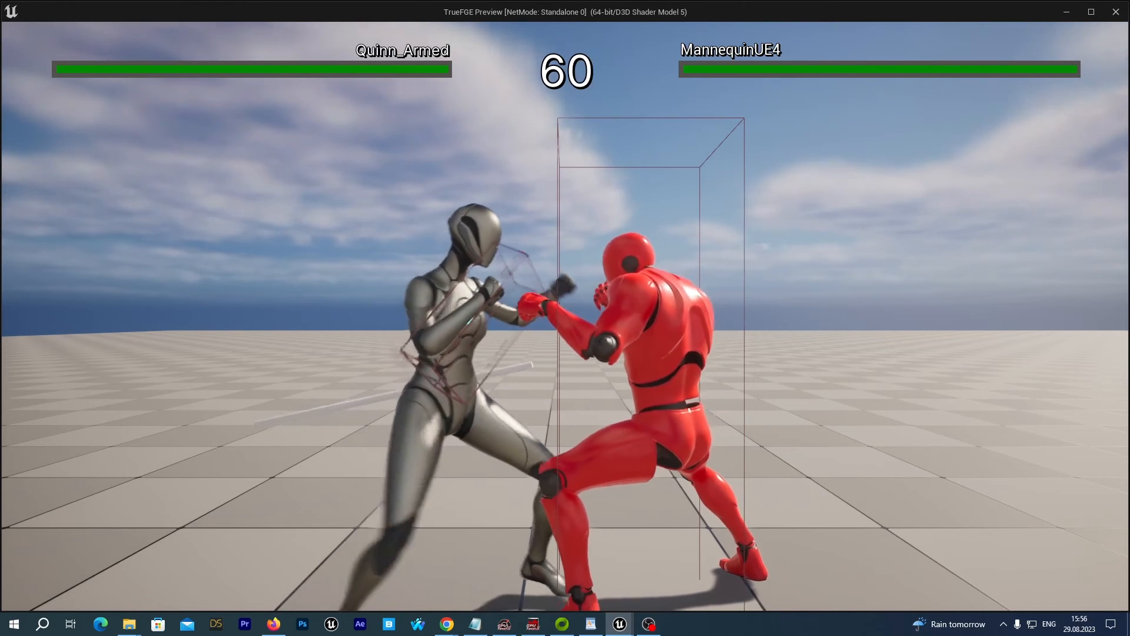
key(j)
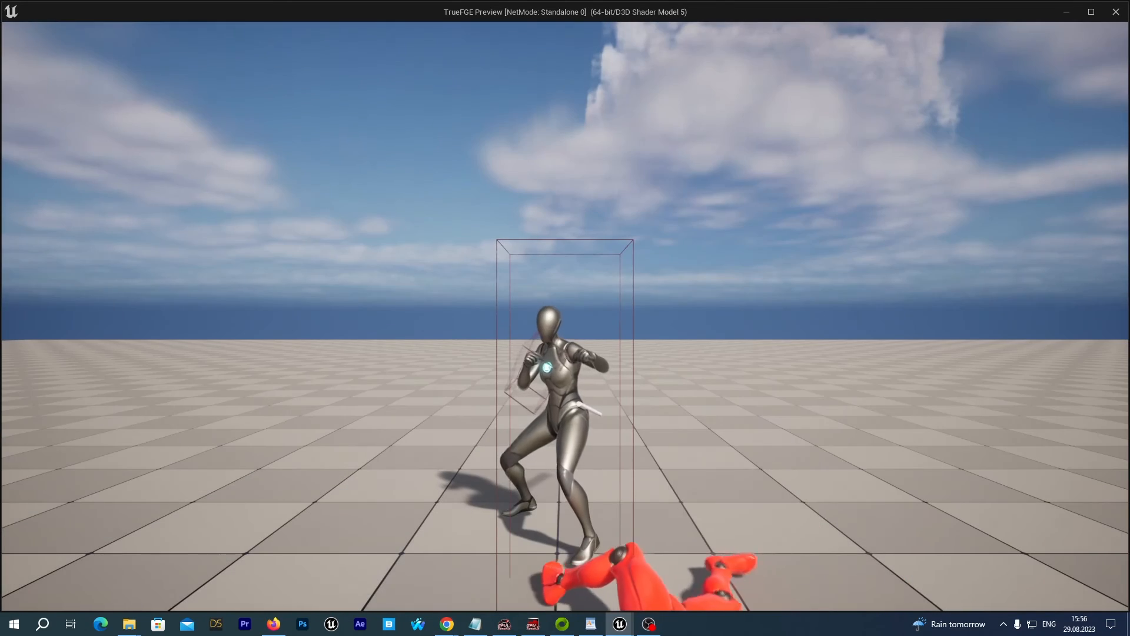
key(Escape)
- Open the BP_TrueFGE_Quinn_Armed blueprint from the Quinn_Armed folder inside Demo/Characters
key(ctrl+space)
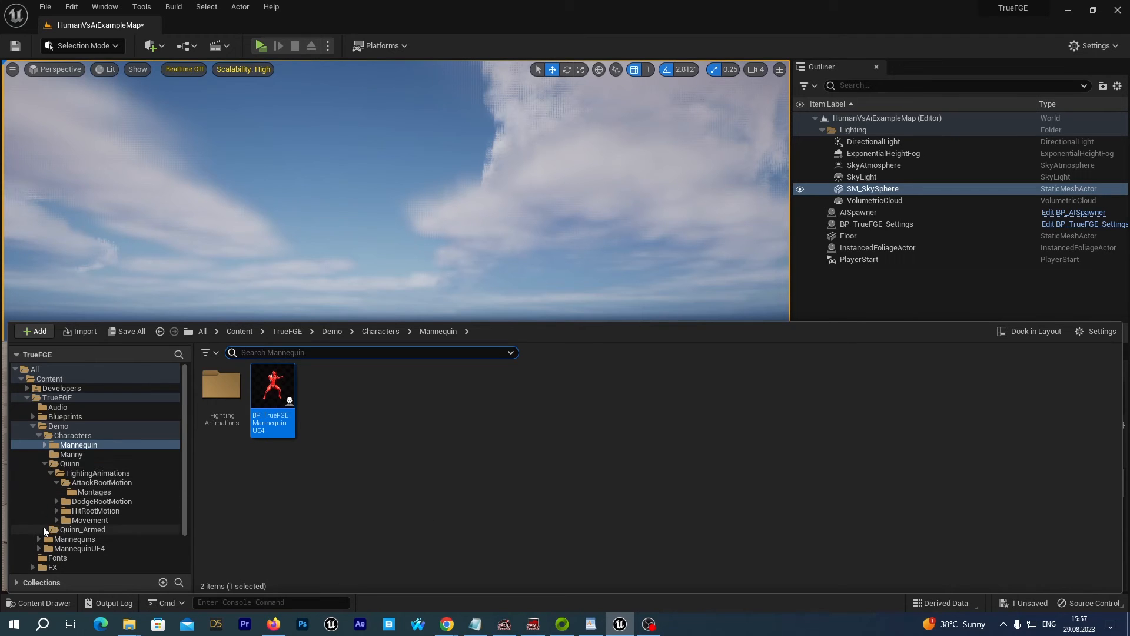
click(83, 530)
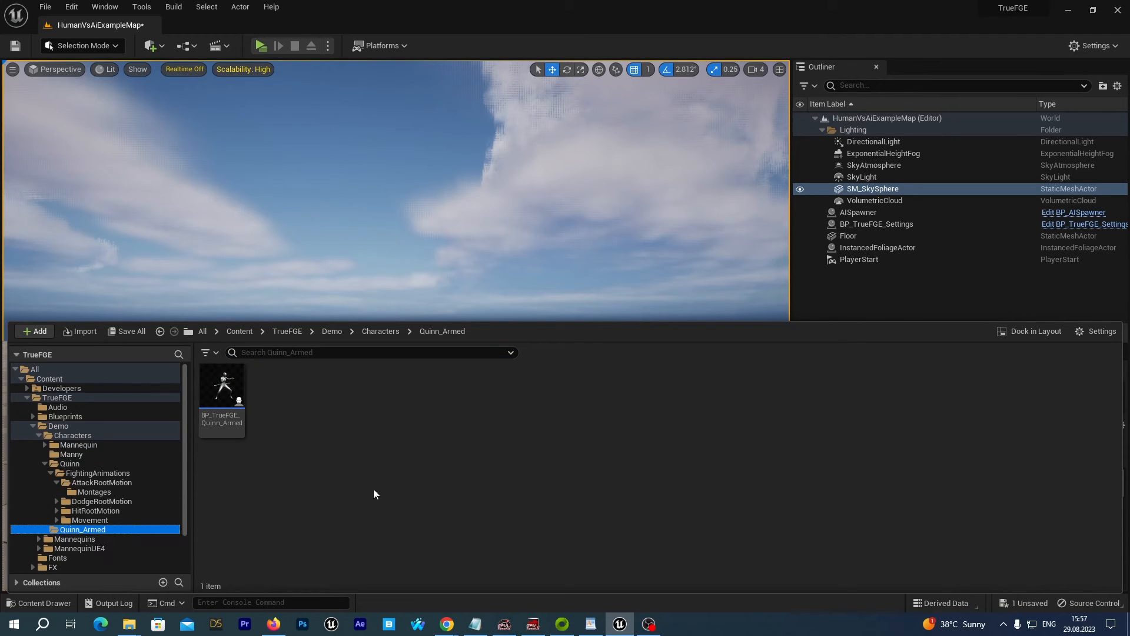
double_click(220, 404)
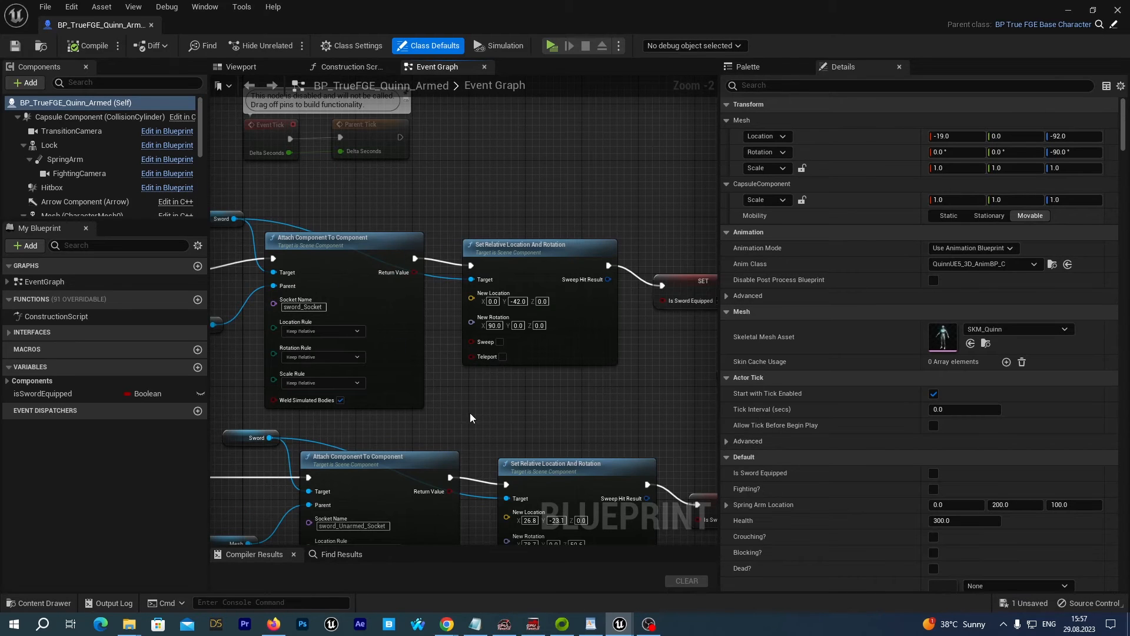
- In the Equip event's Set Relative Location And Rotation node, set rotation X to 0, location Y to 0 and location Z to -42
right_drag(479, 414, 590, 356)
scroll(518, 321, down, 1)
scroll(288, 253, up, 1)
scroll(287, 253, up, 1)
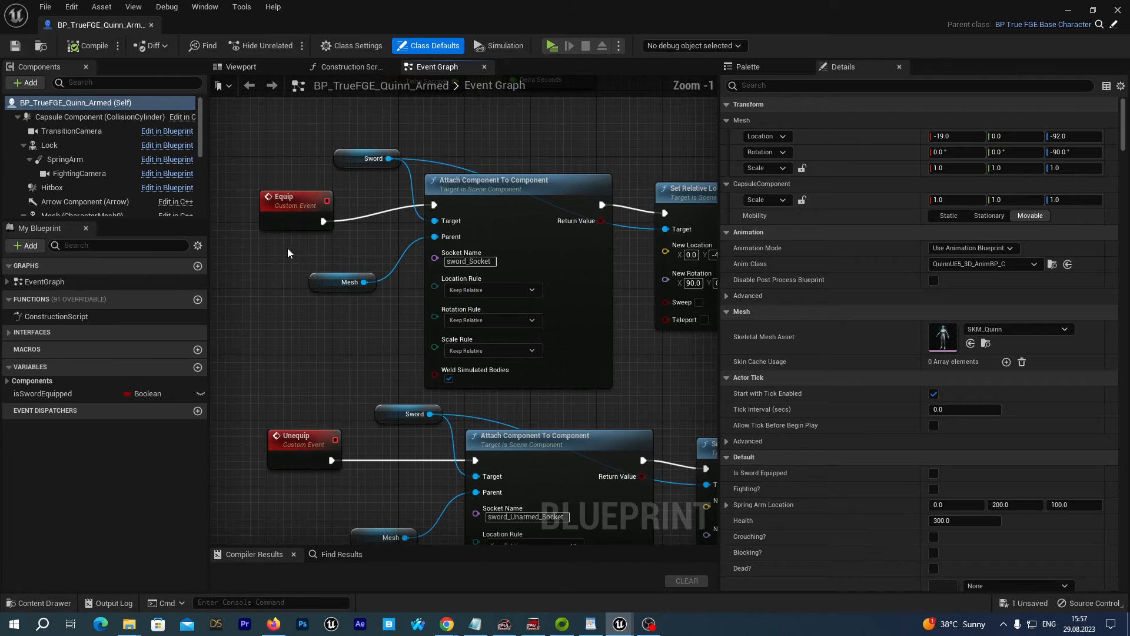
right_drag(288, 253, 240, 249)
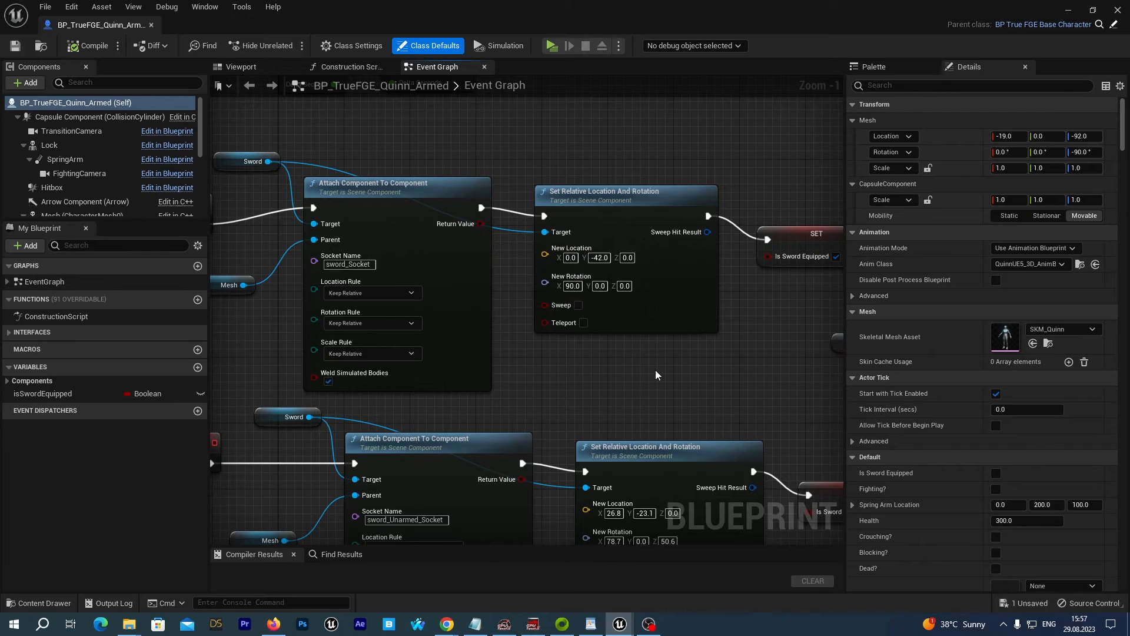
click(572, 286)
text(0)
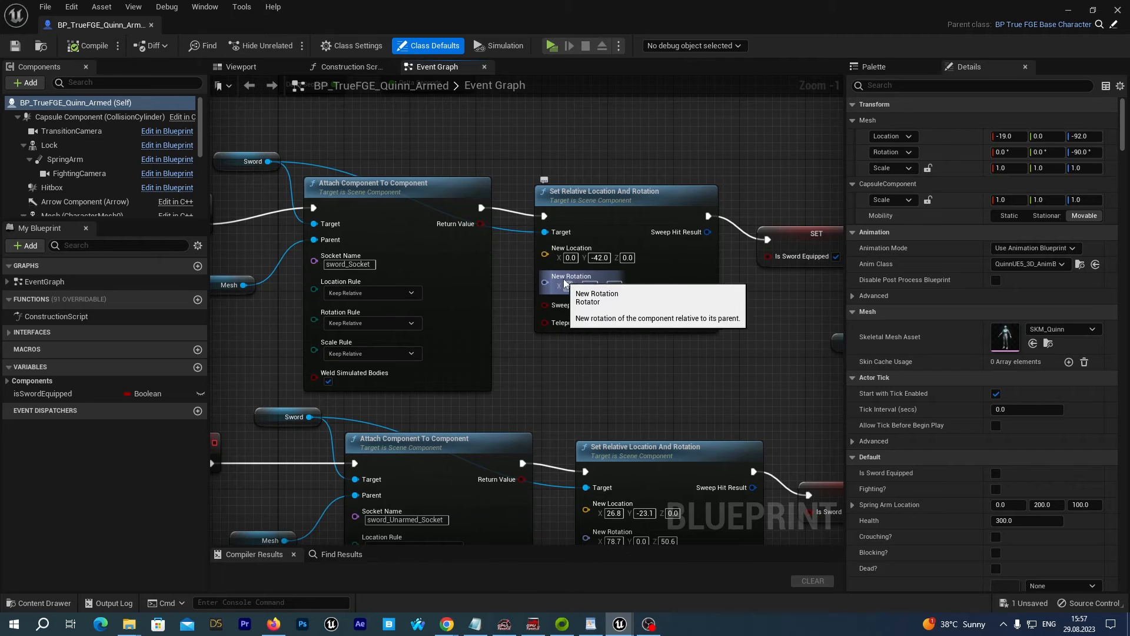
key(Return)
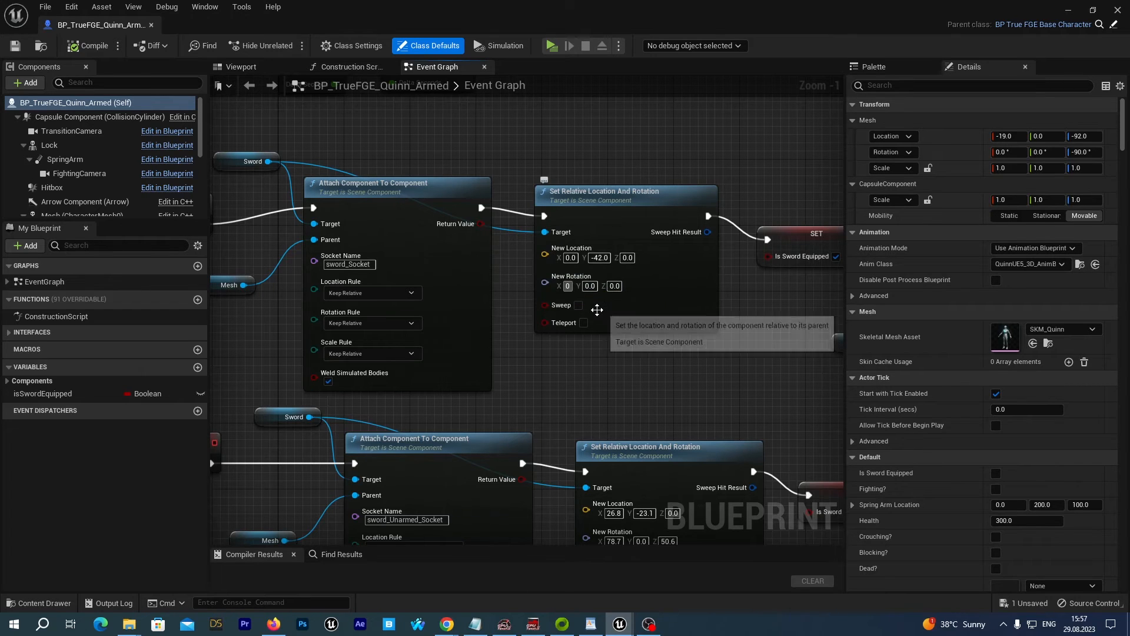
click(600, 258)
text(0)
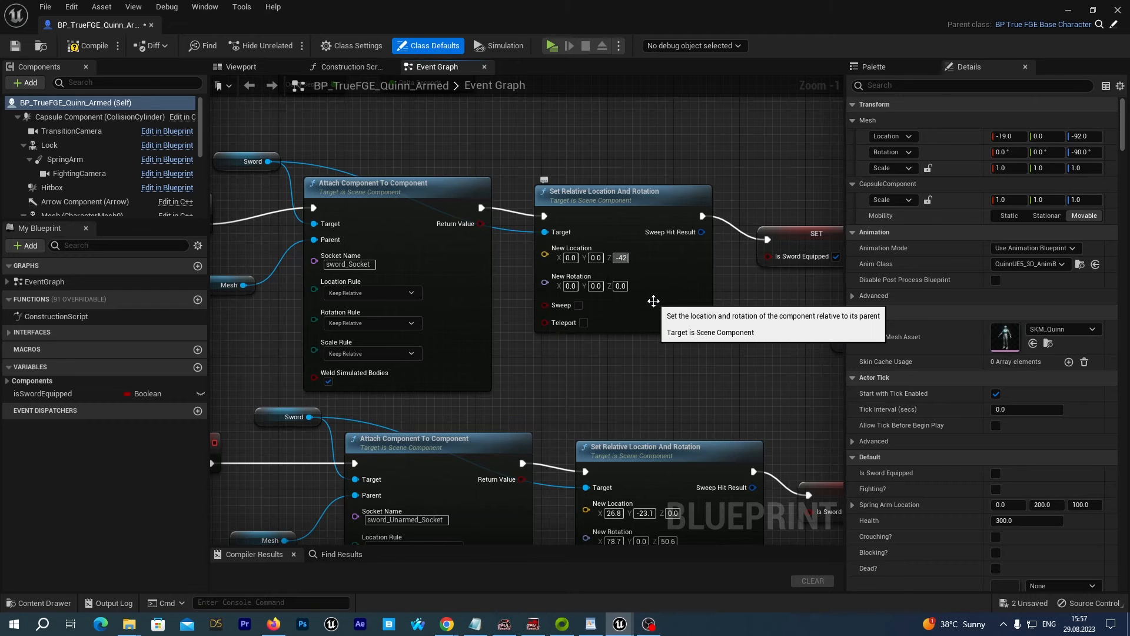
key(Return)
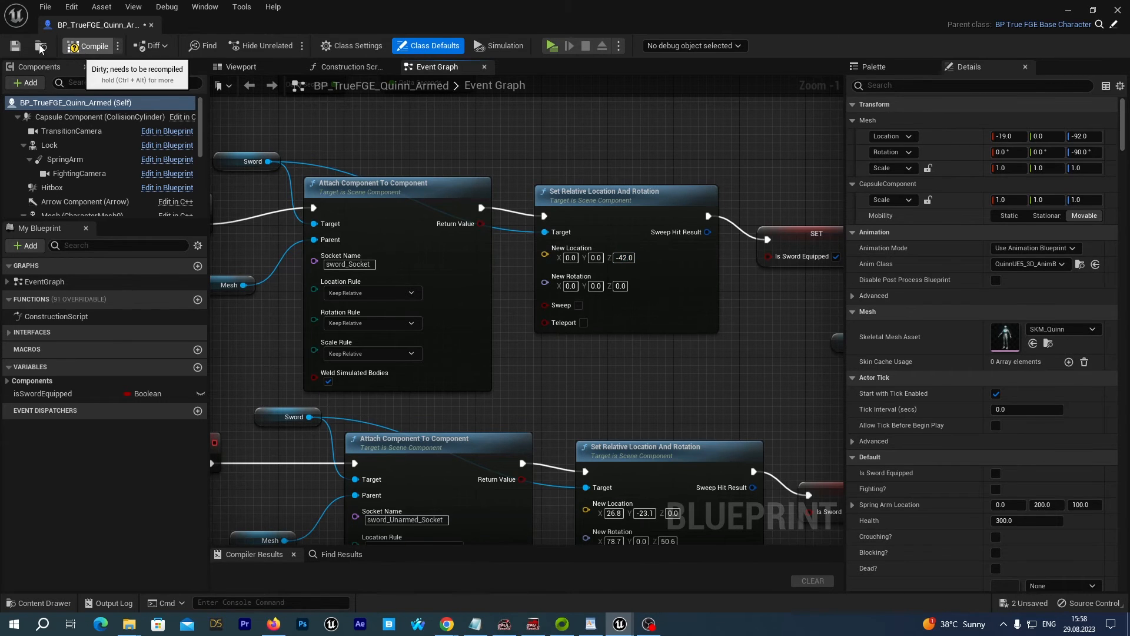
- Save and close the Quinn_Armed blueprint, play the level to check how the sword is held, and end the session
click(14, 47)
click(1119, 9)
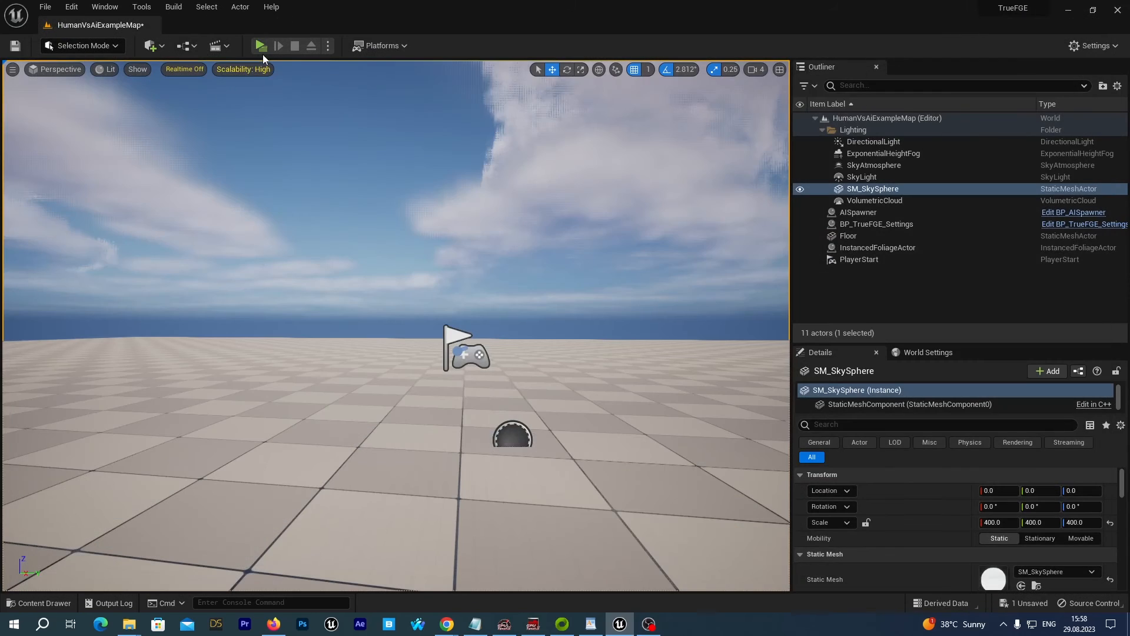
click(260, 46)
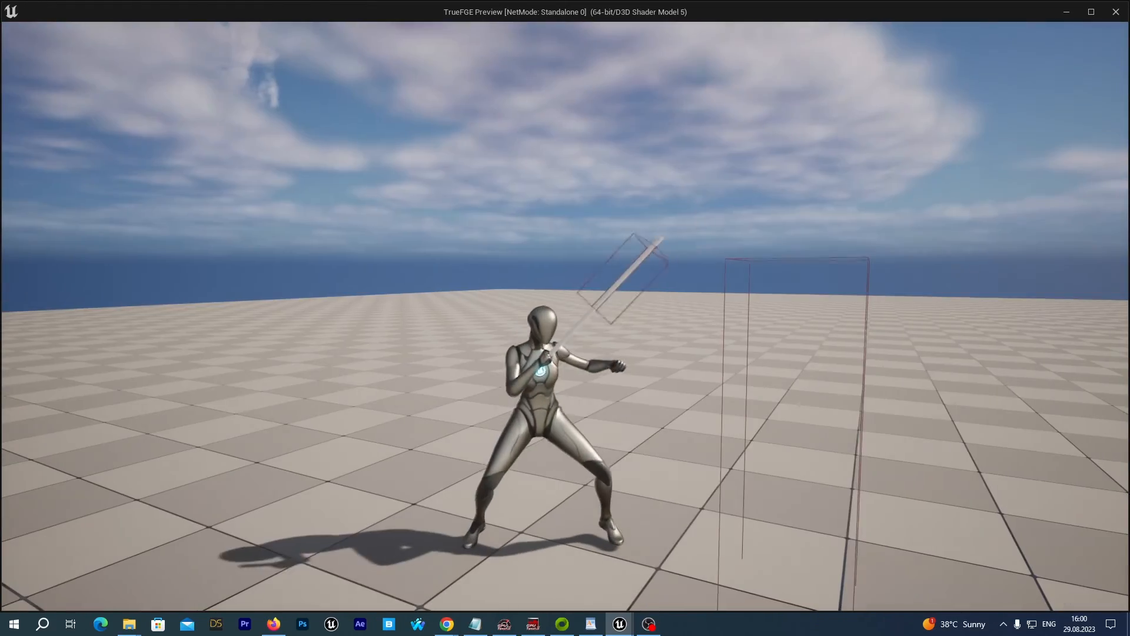
key(Escape)
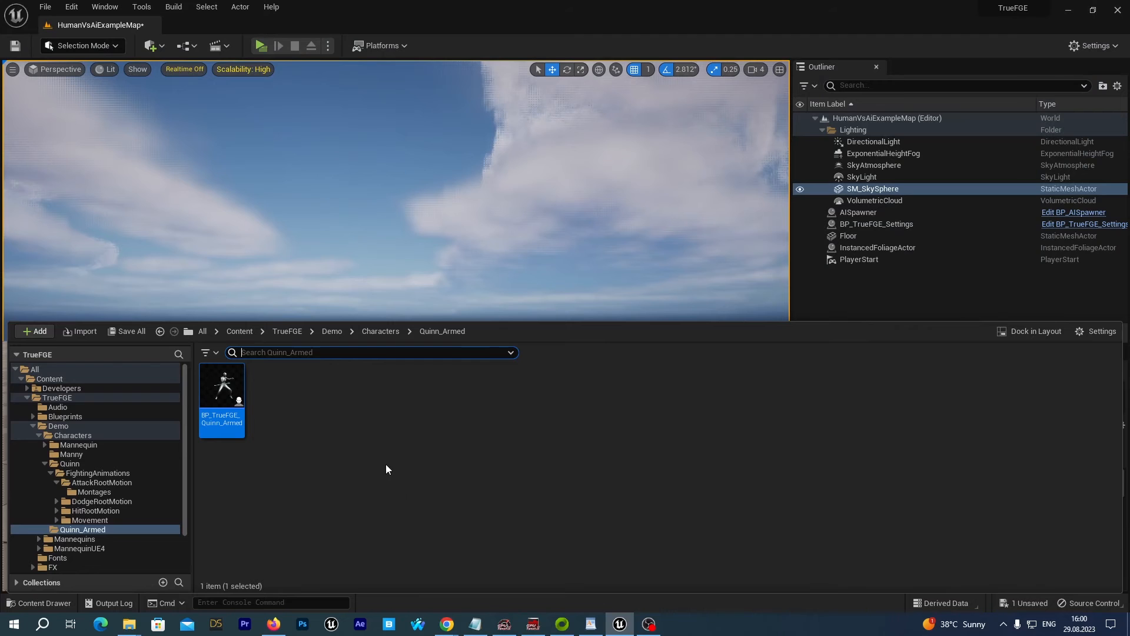
- Reopen the BP_TrueFGE_Quinn_Armed blueprint and examine the Sword component's details, including its advanced tick and physics settings
double_click(219, 389)
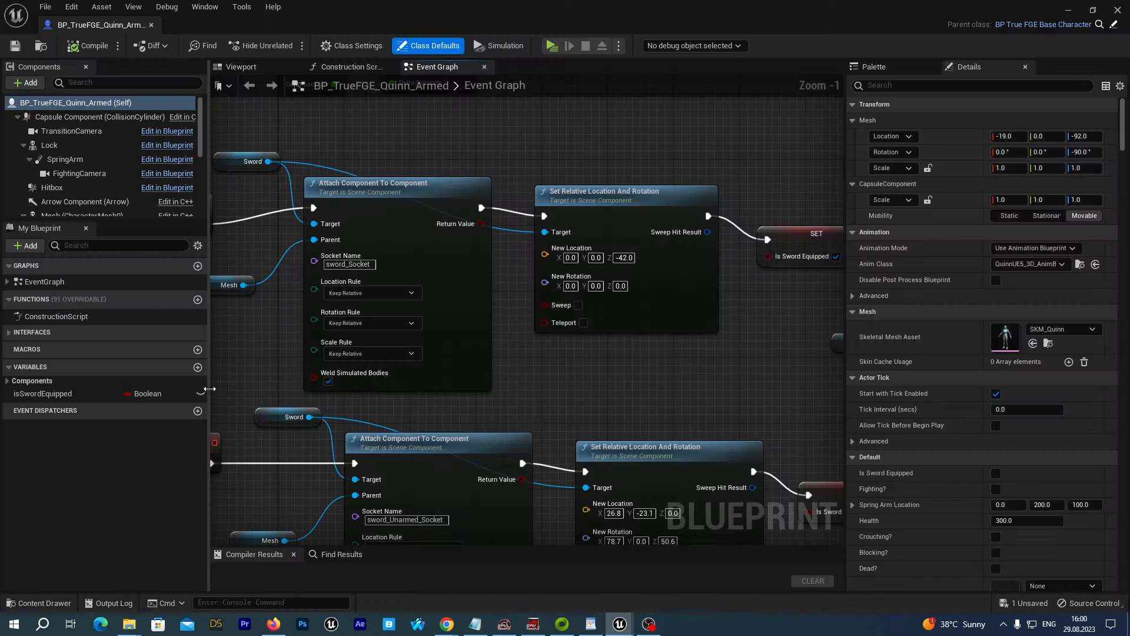
scroll(139, 164, down, 3)
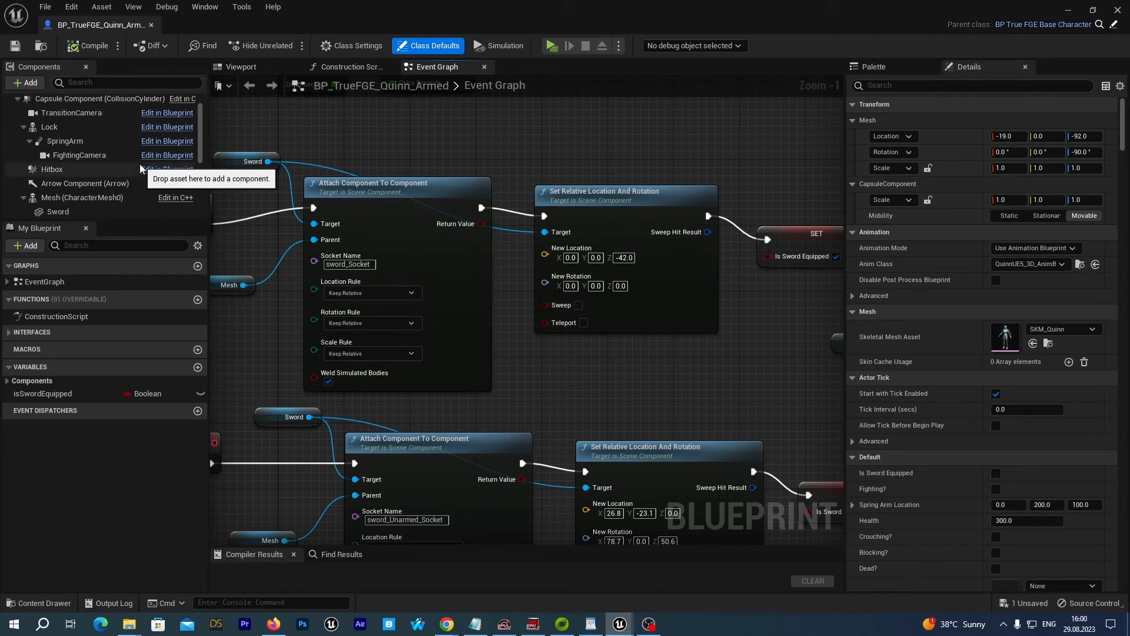
click(90, 193)
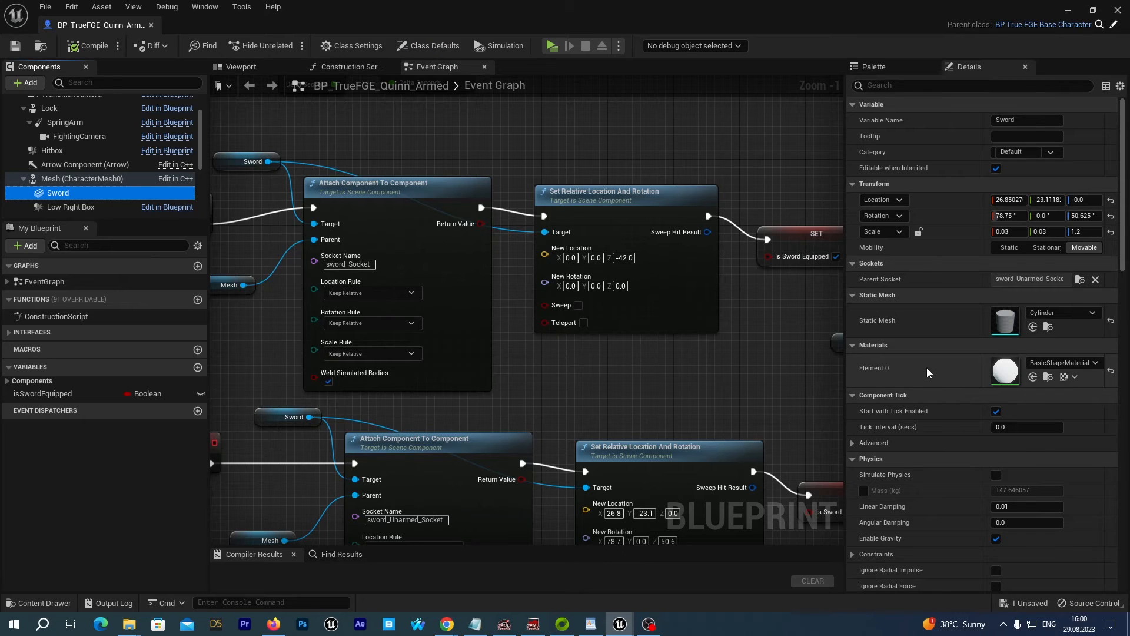
scroll(927, 367, down, 2)
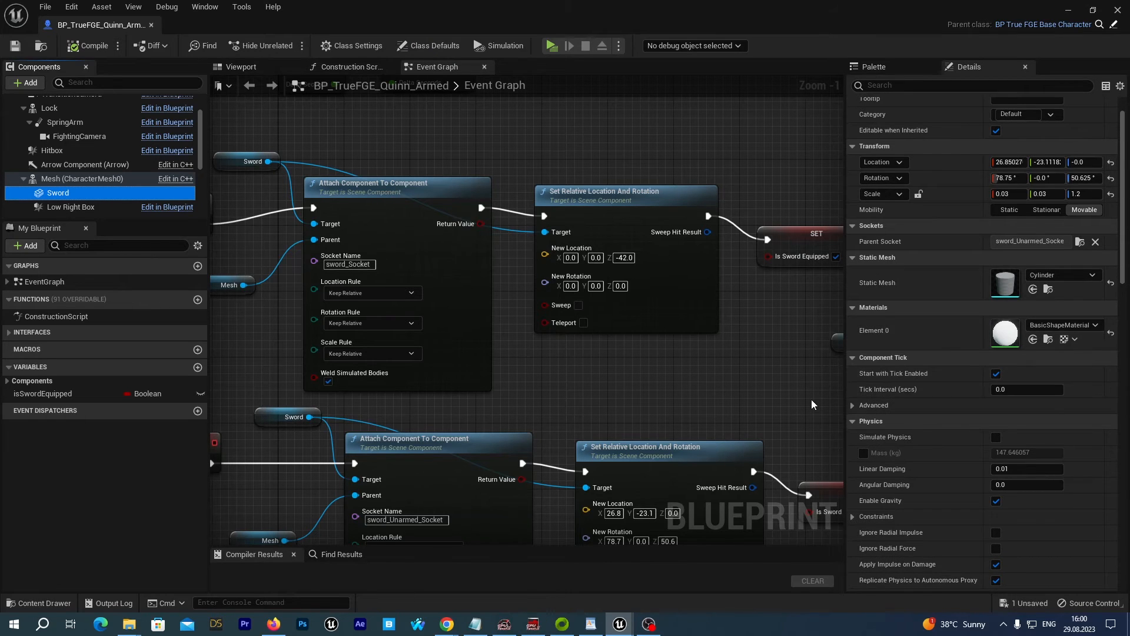
click(853, 405)
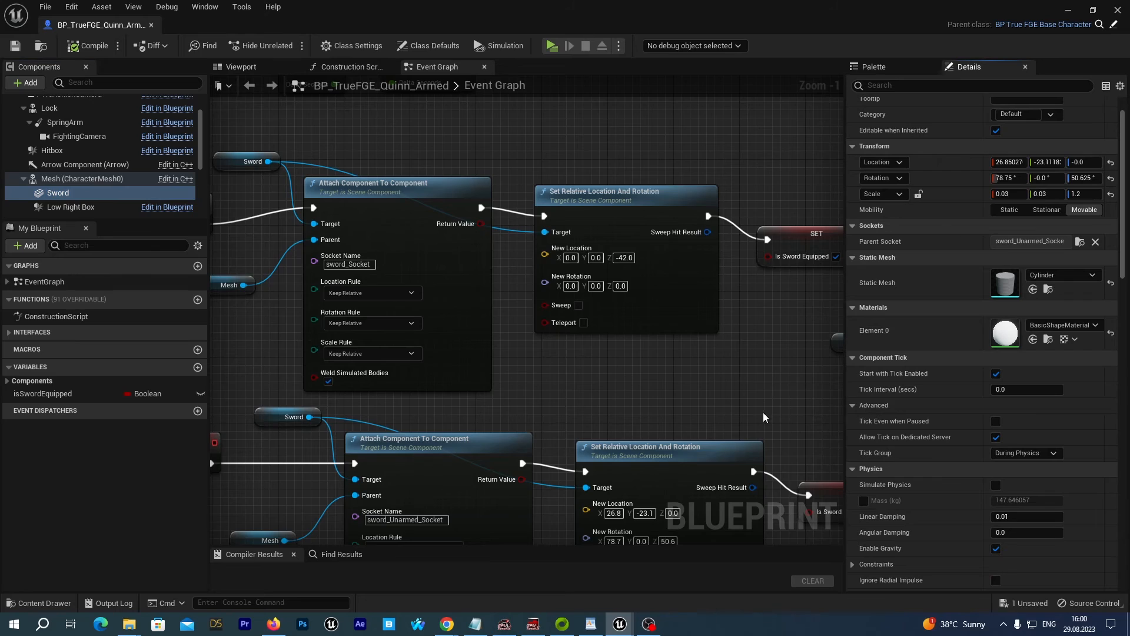
scroll(763, 412, down, 4)
scroll(811, 397, up, 4)
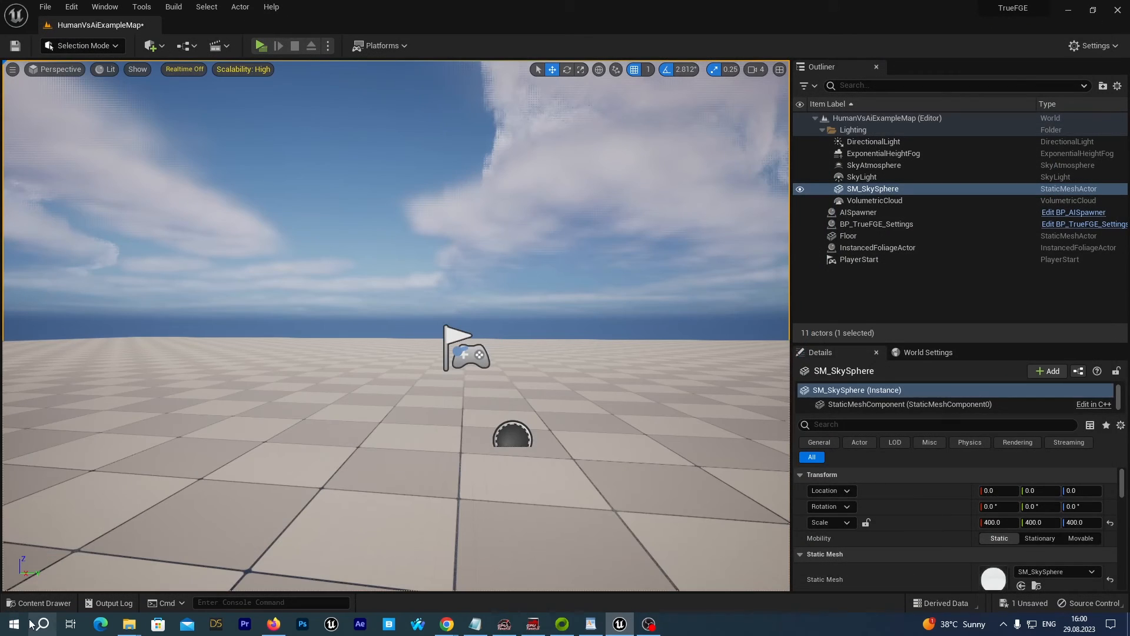
- Open BP_TrueFGE_Quinn_Armed again from the Quinn_Armed folder and set its Sword component's Collision Presets to Custom
click(28, 603)
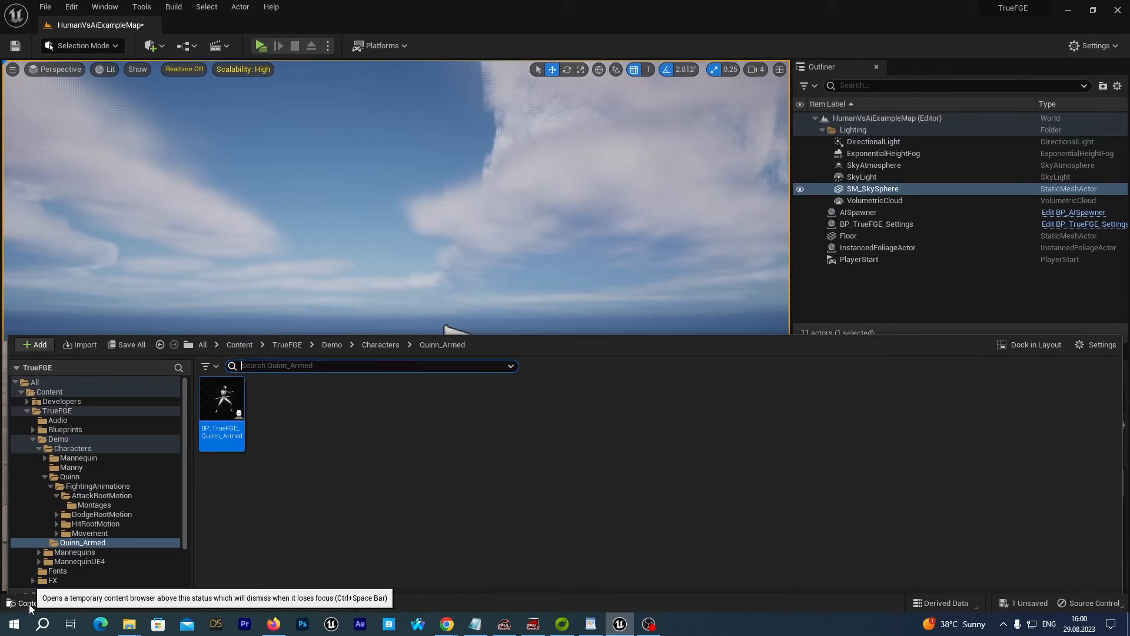
double_click(214, 405)
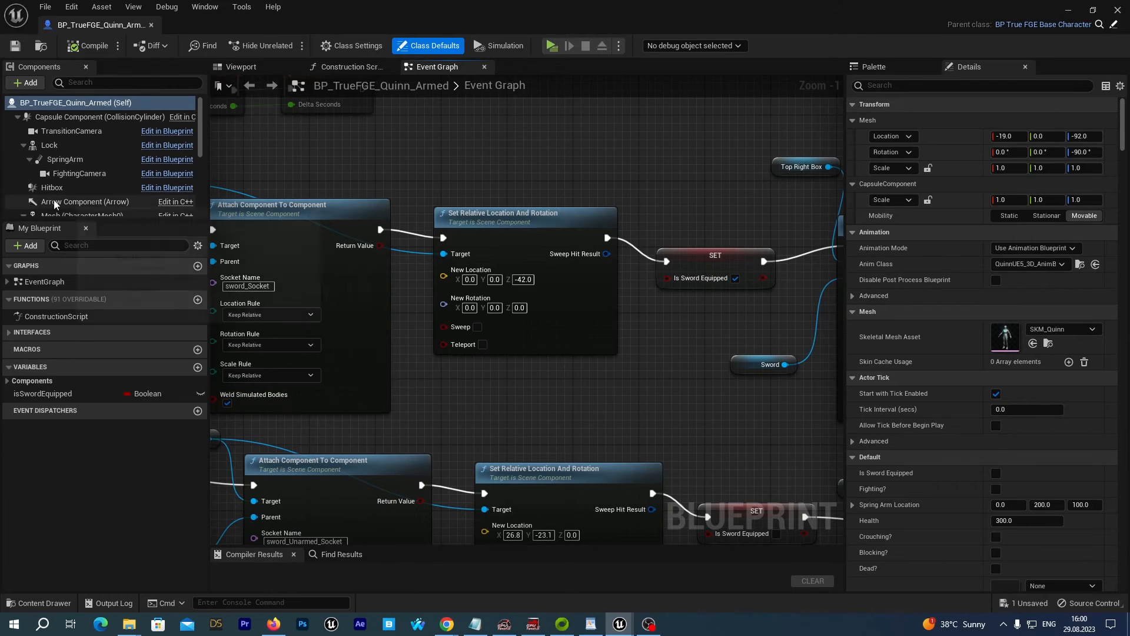
scroll(59, 189, down, 2)
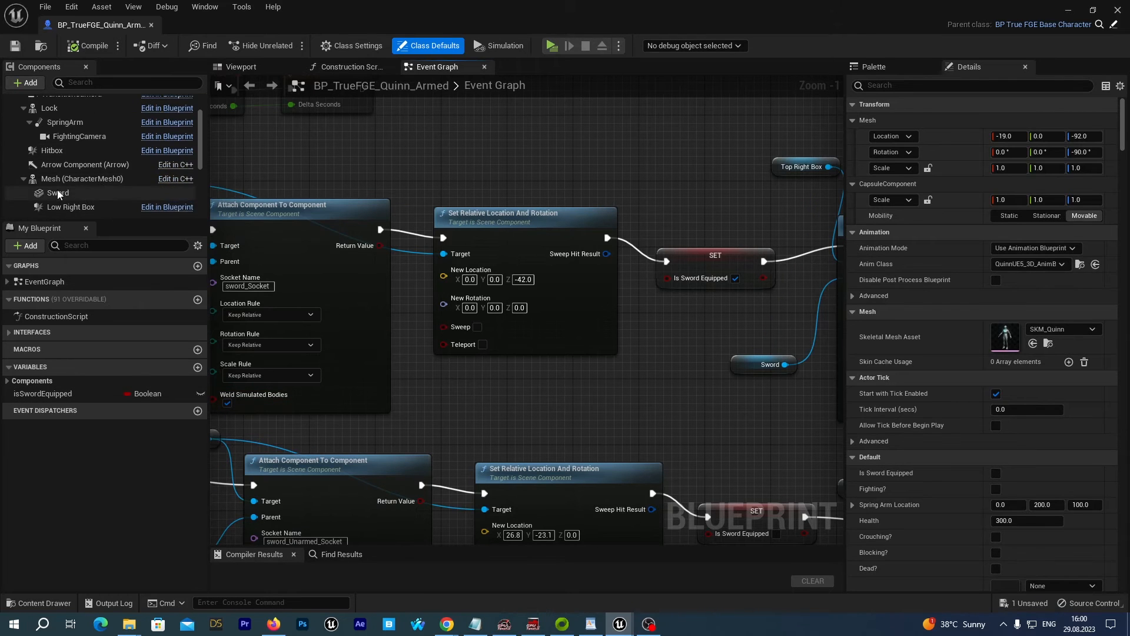
click(58, 192)
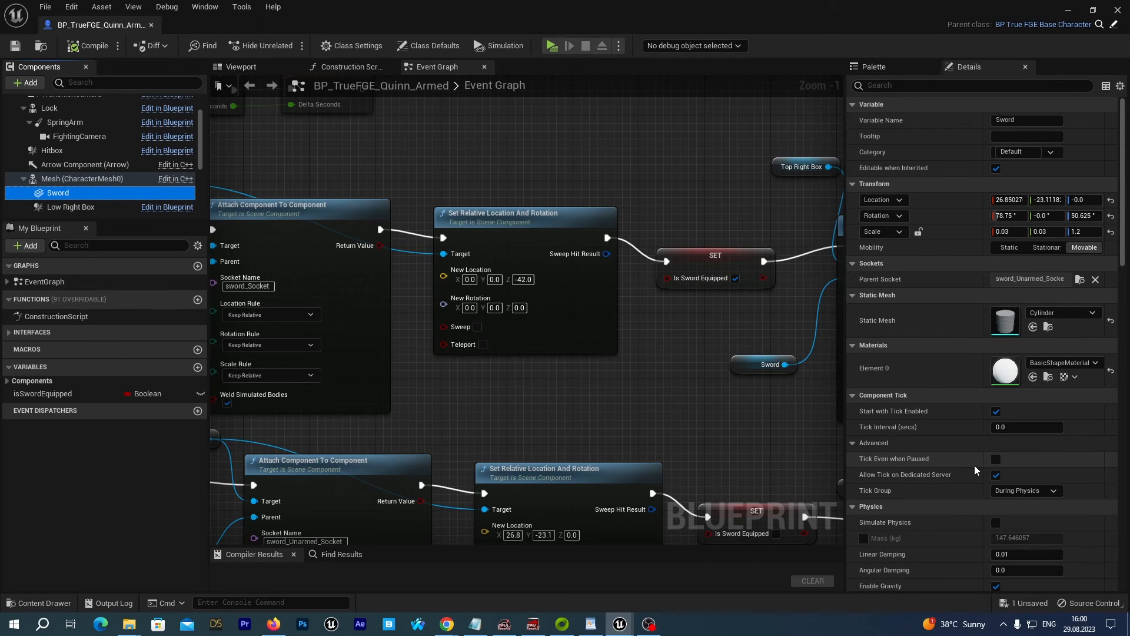
click(908, 85)
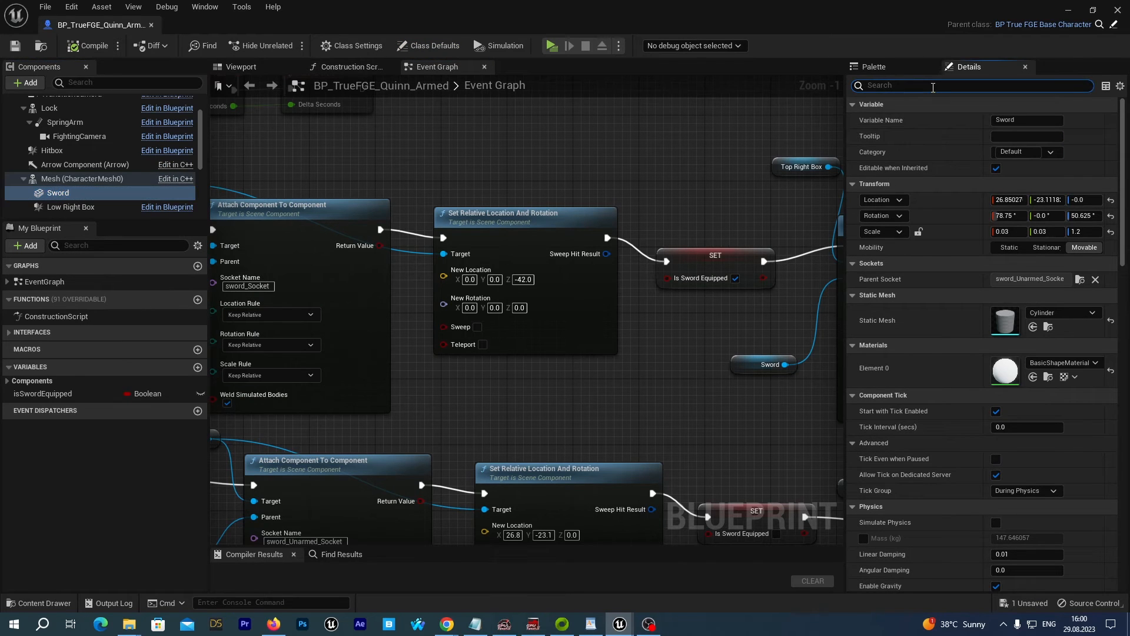
text(col)
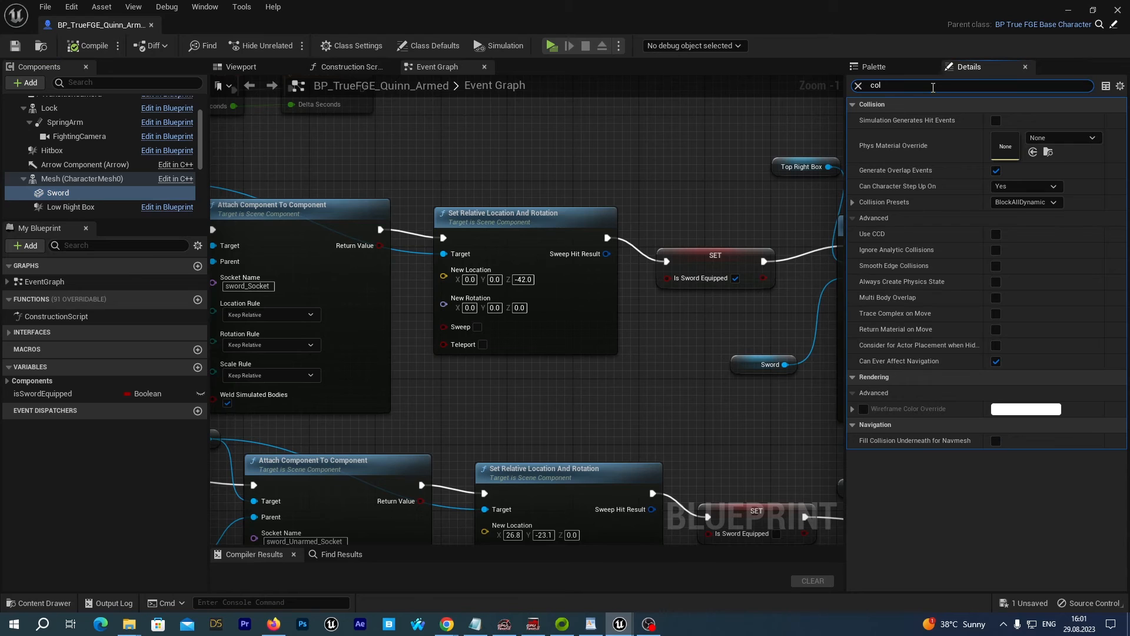
click(853, 203)
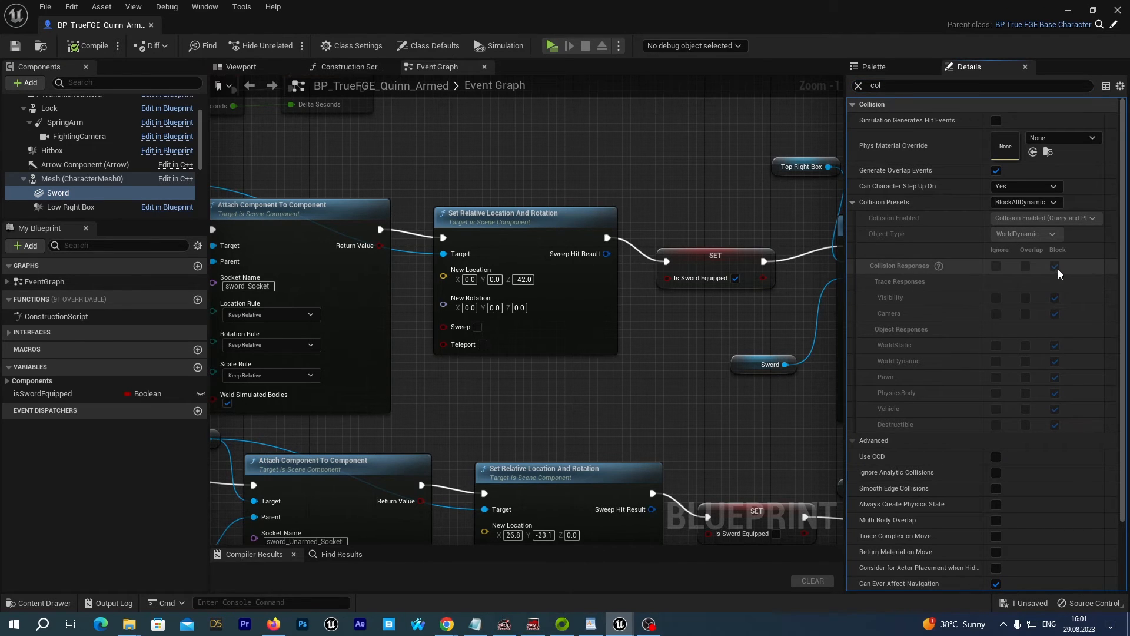
click(1051, 203)
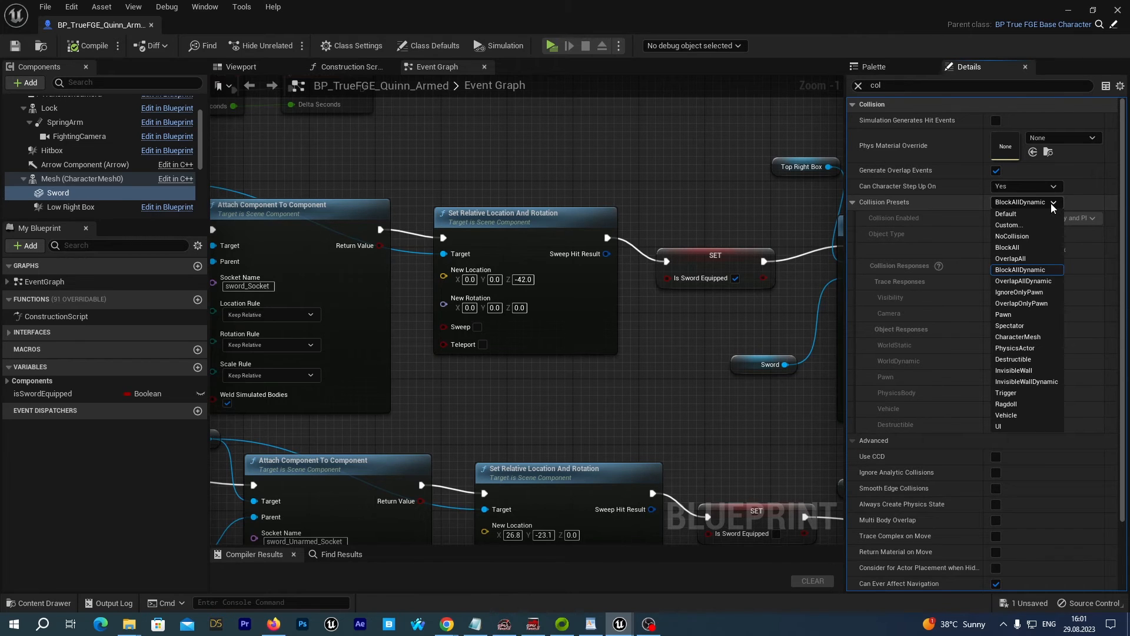
click(1016, 224)
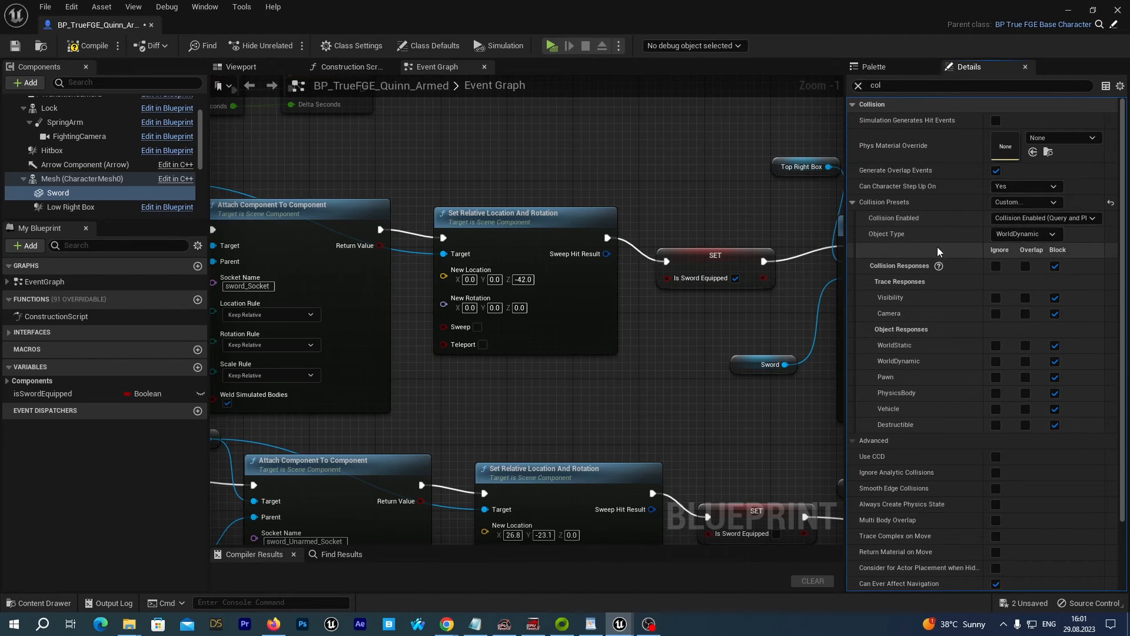
- Set the Sword component's Collision Enabled option to Query Only (No Physics Collision), keeping its object type as WorldDynamic
click(1029, 234)
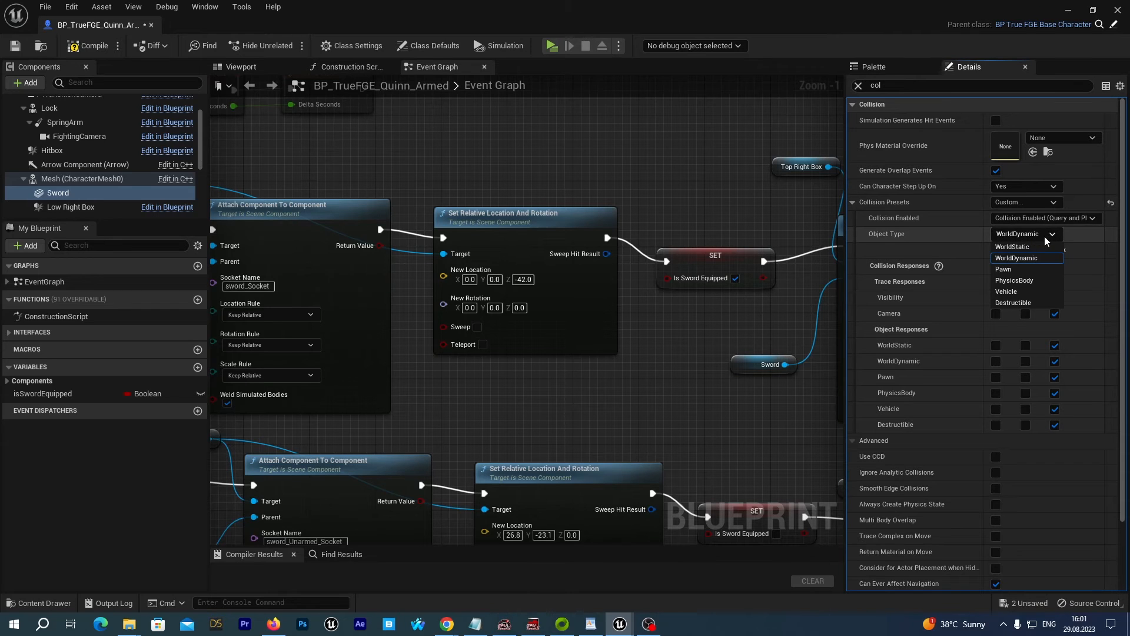
click(1044, 236)
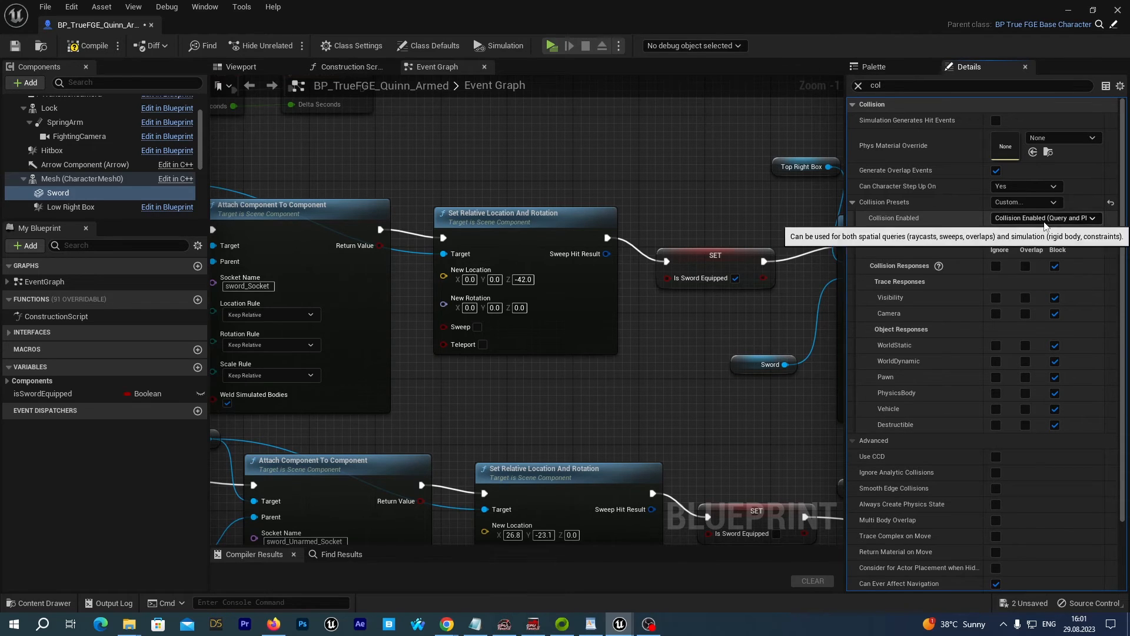
click(1043, 219)
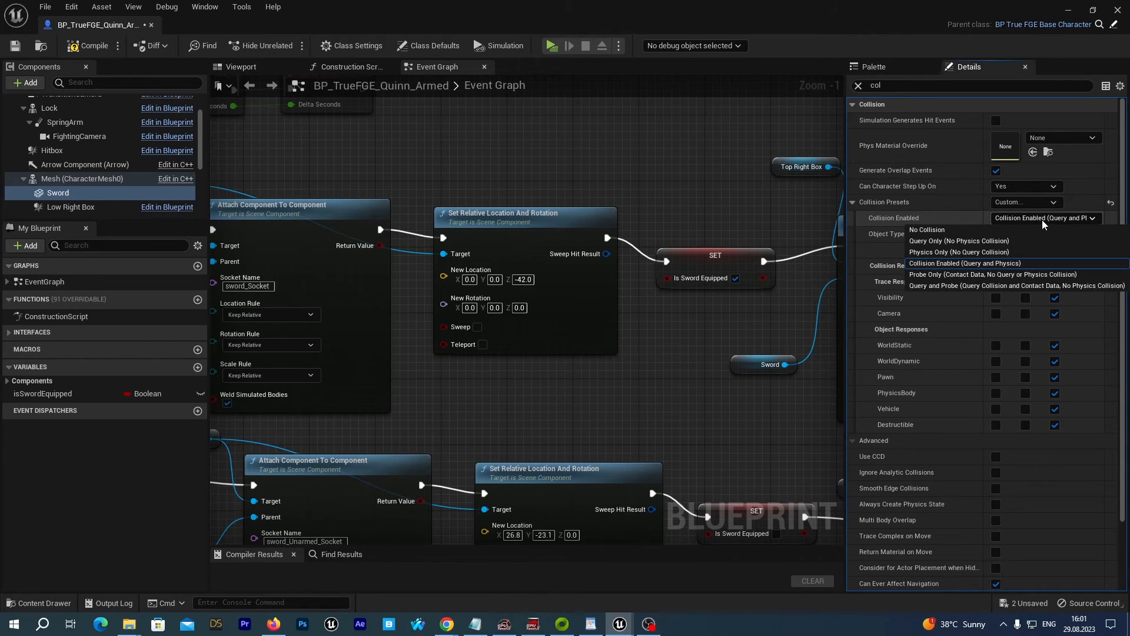
click(990, 242)
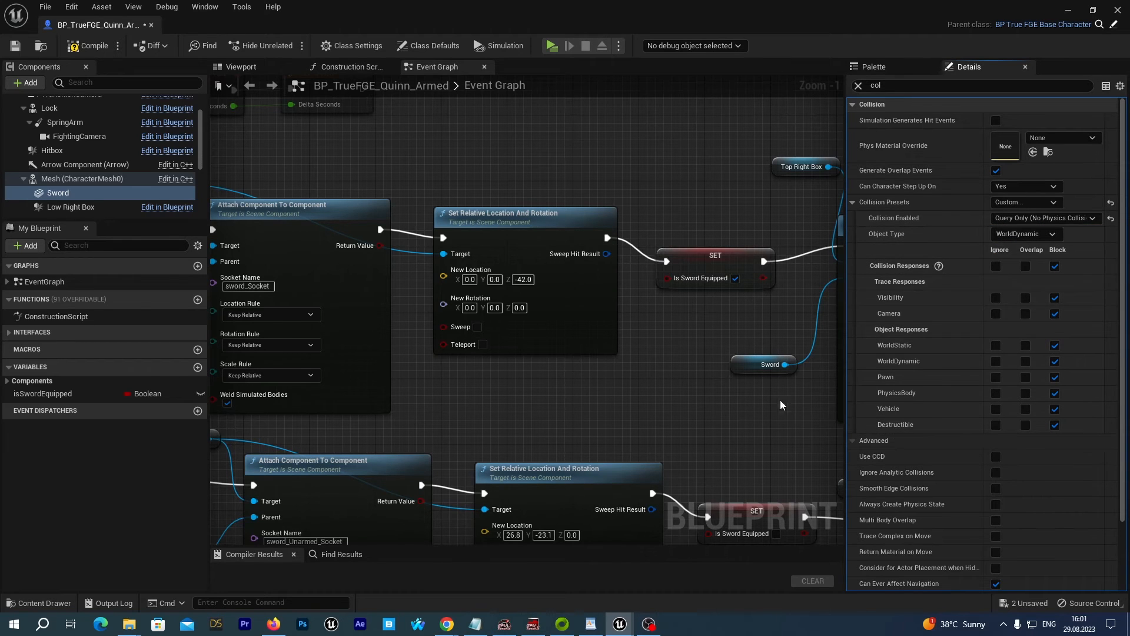
- Using the character Mesh's collision settings as reference, set the Sword to overlap PhysicsBody and ignore Visibility, Camera, WorldDynamic, Vehicle and Destructible
scroll(76, 200, down, 2)
click(57, 158)
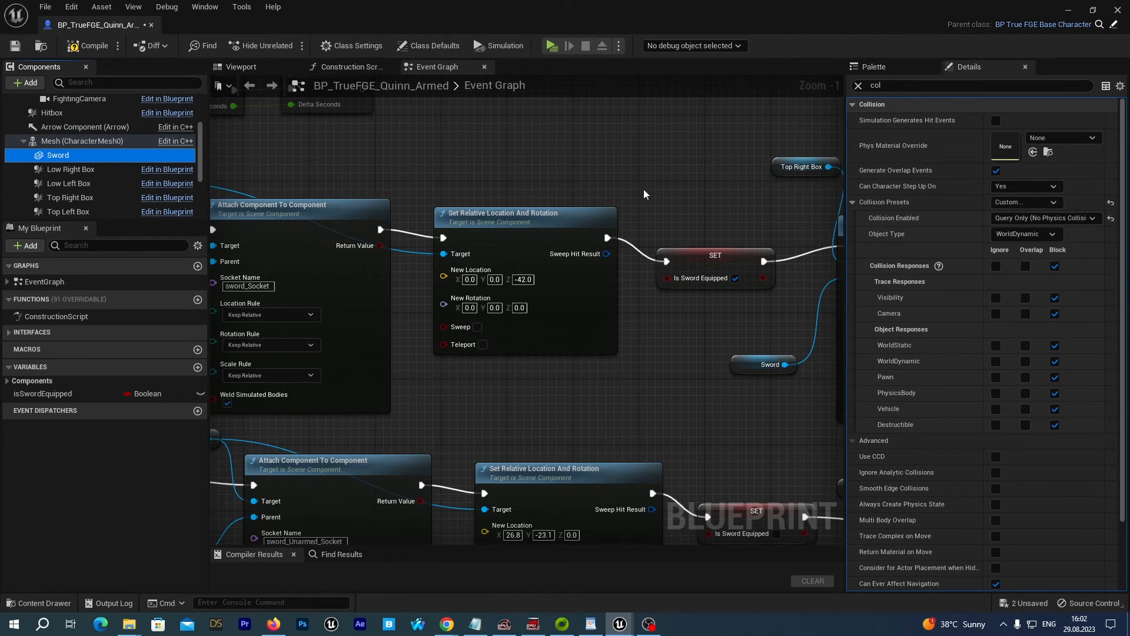
click(53, 142)
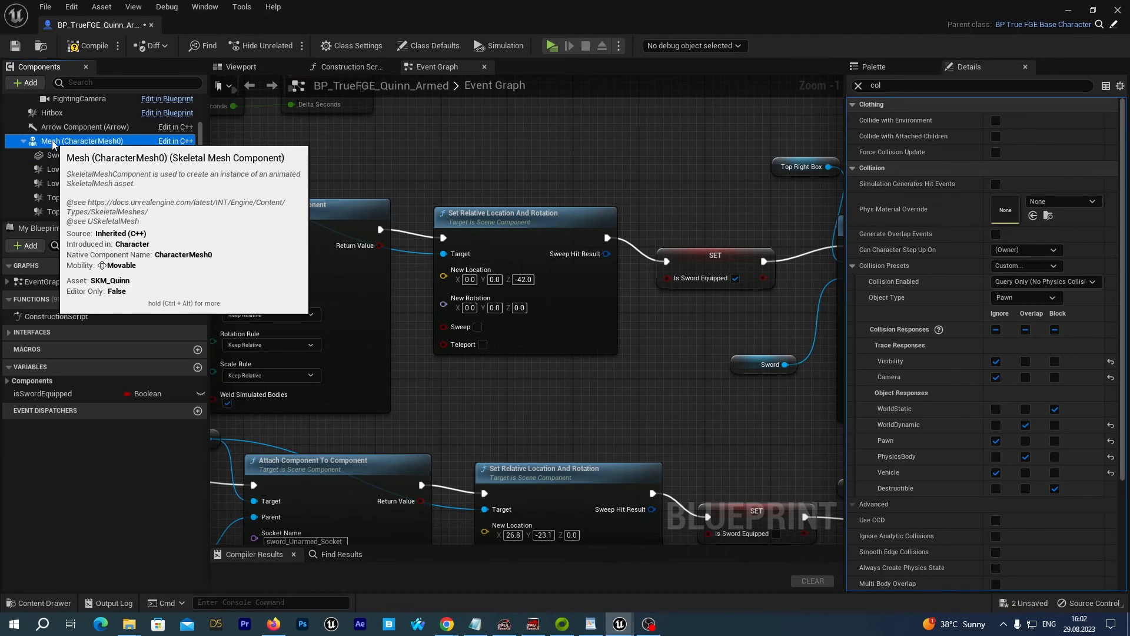
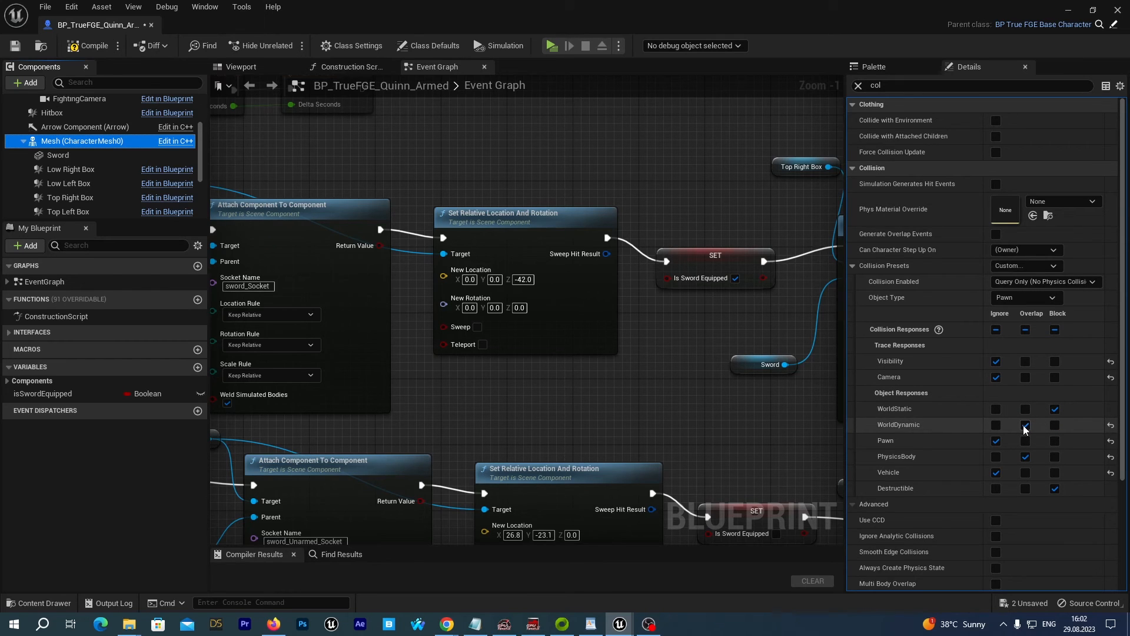
click(65, 155)
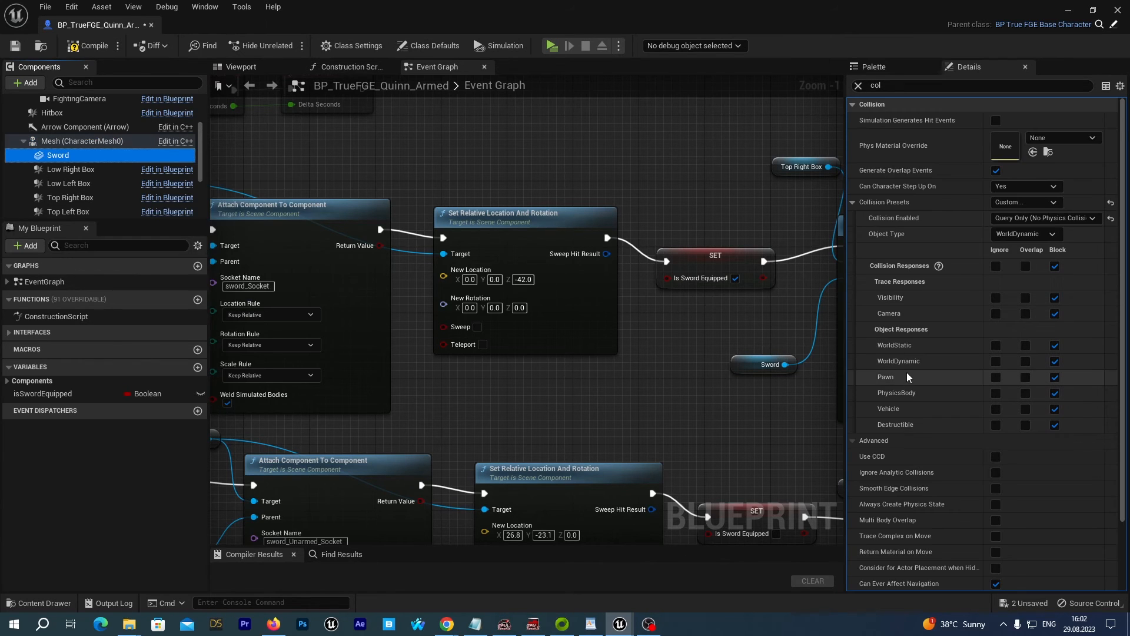
click(1025, 362)
click(1026, 394)
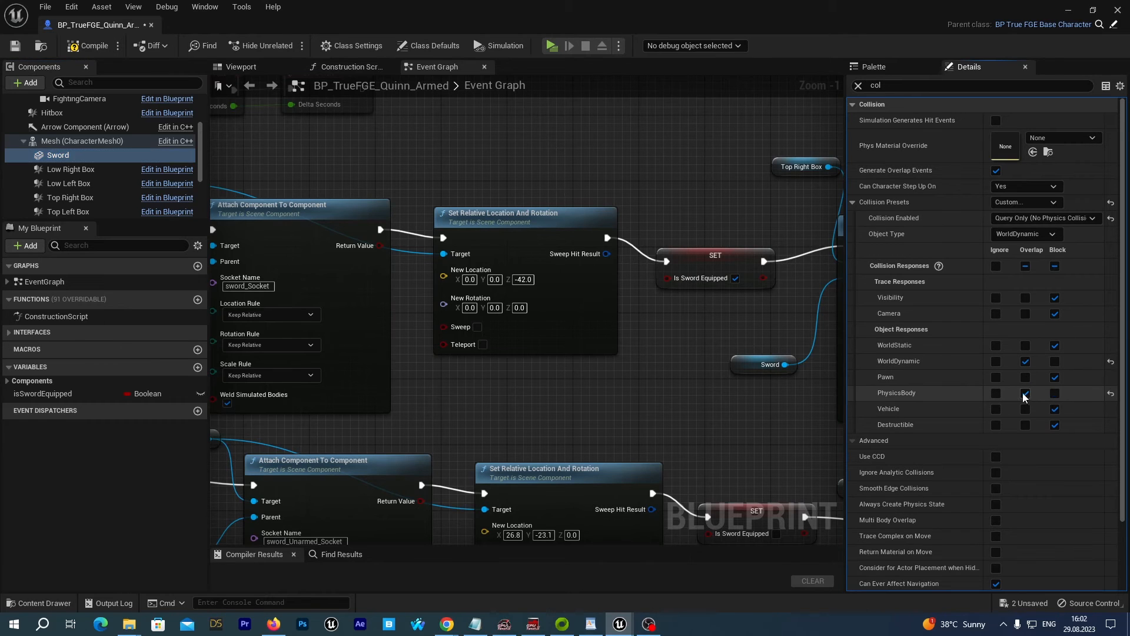
click(995, 298)
click(996, 315)
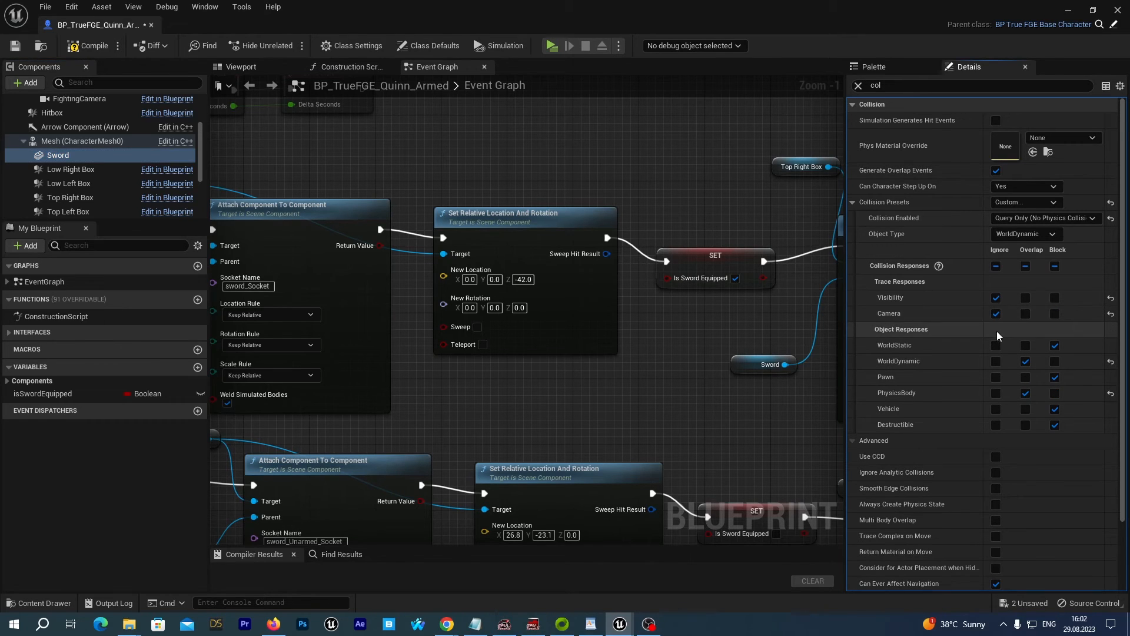
click(997, 360)
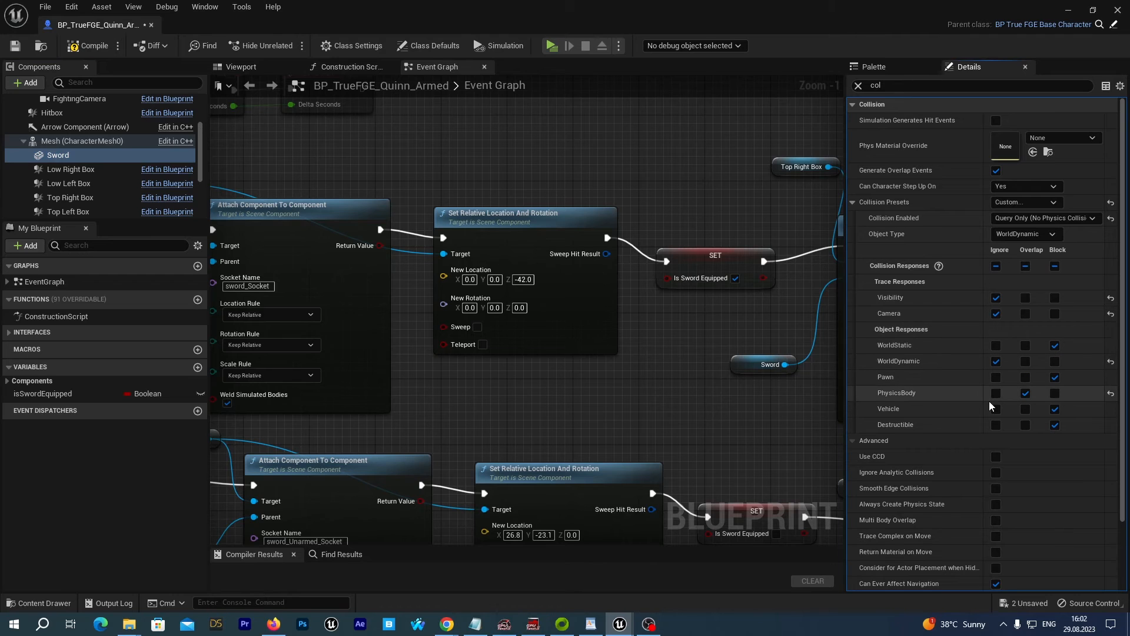
click(995, 409)
click(996, 424)
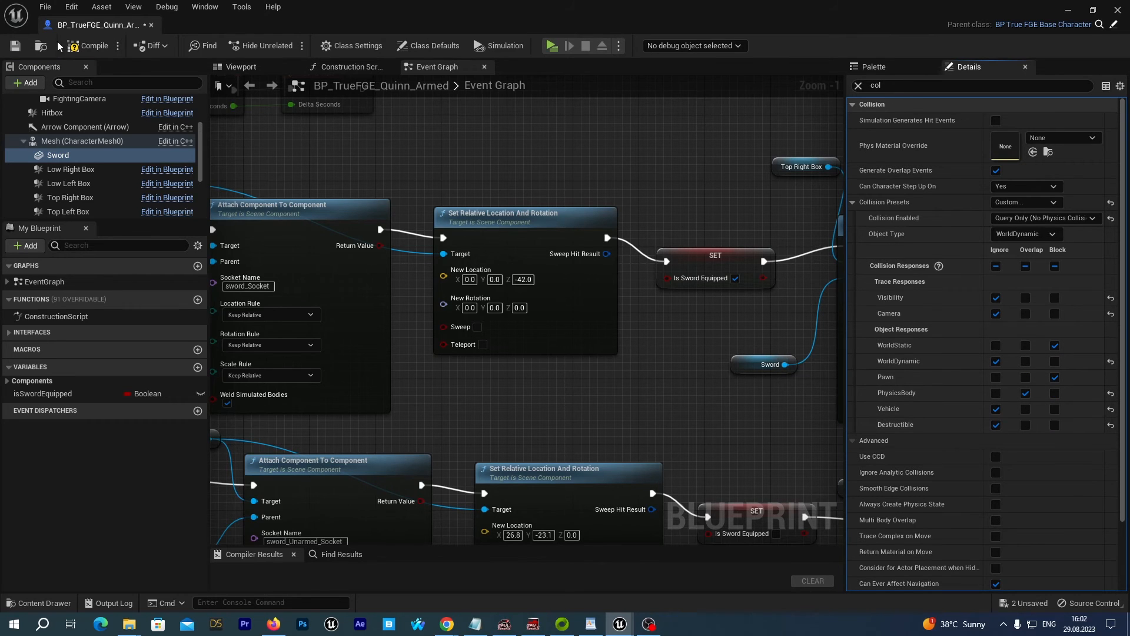
- Save the Quinn_Armed blueprint, play the level to test the sword attack against the opponent, and end the session
click(13, 47)
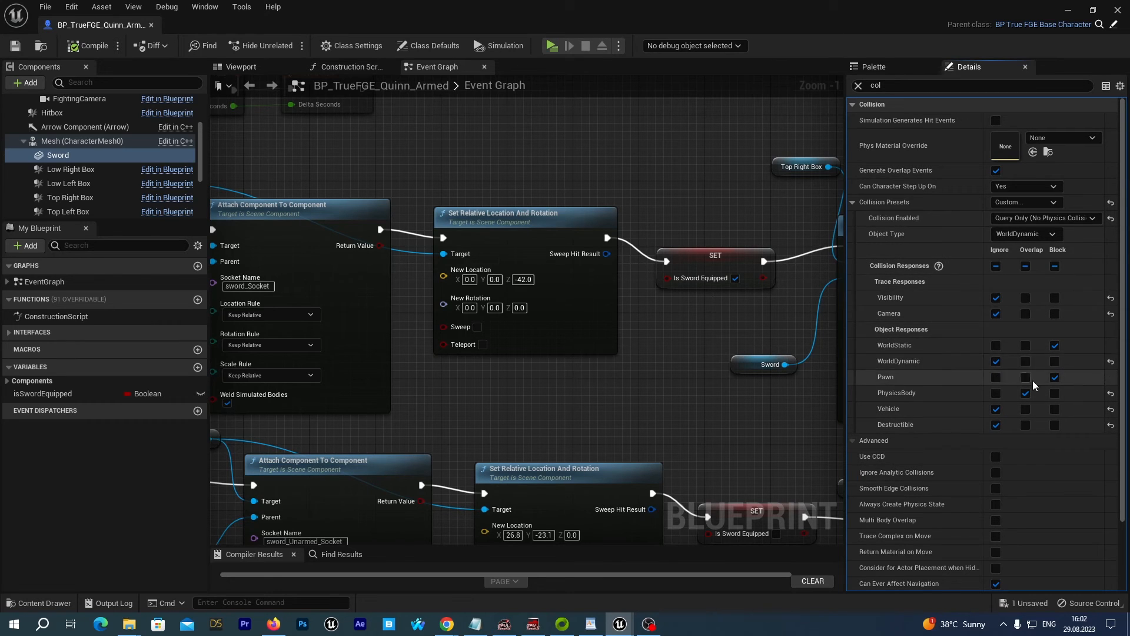
click(1069, 10)
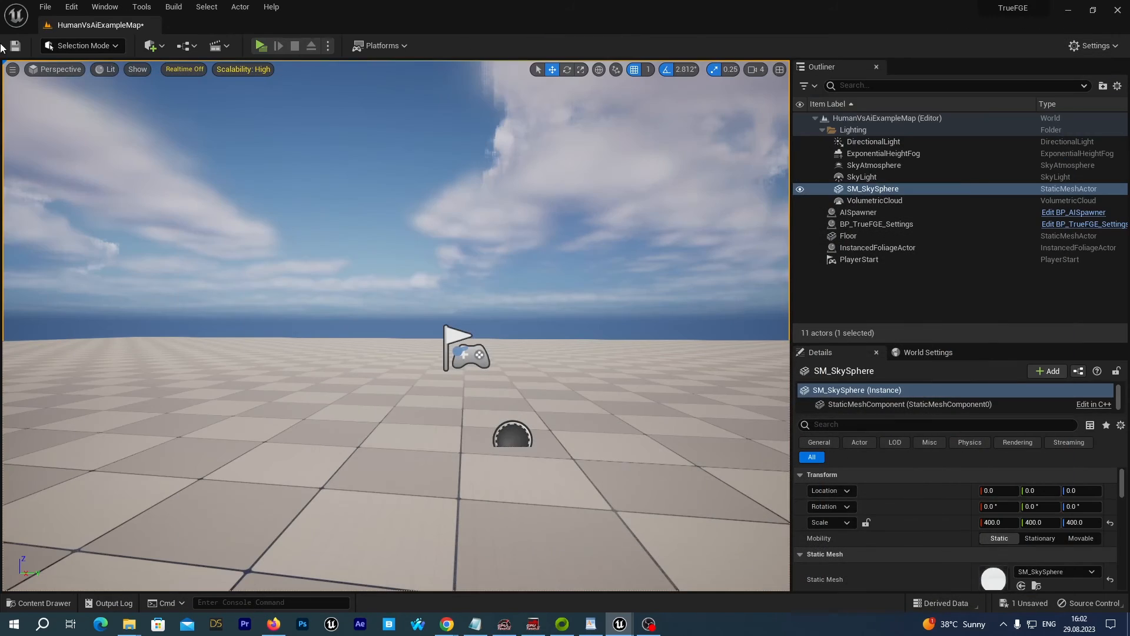
click(267, 48)
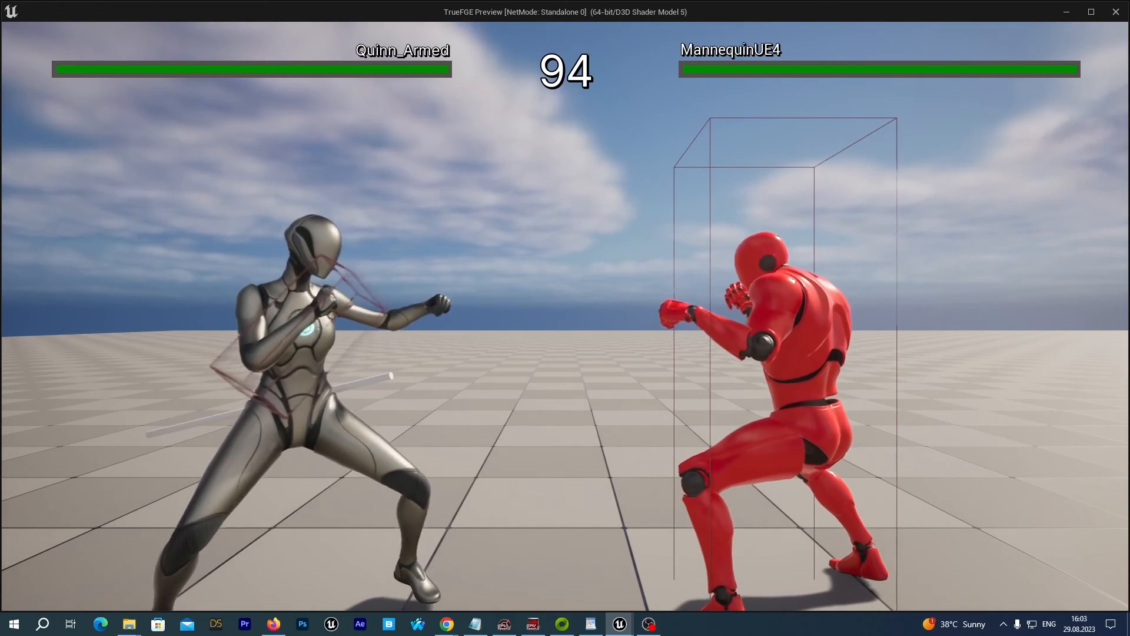
key(u)
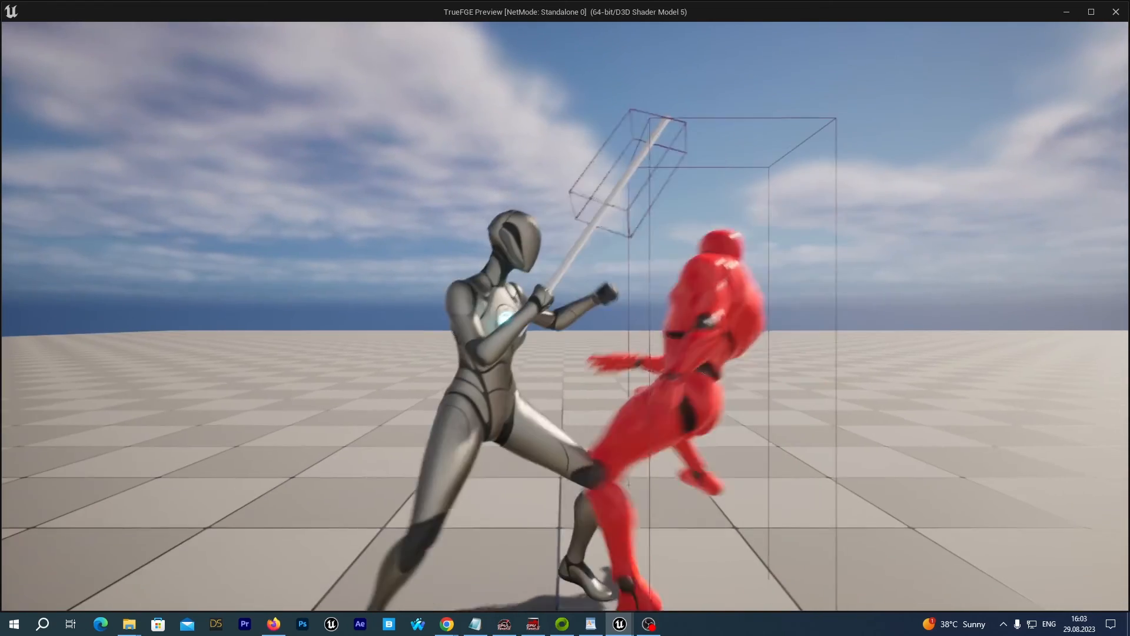
key(Escape)
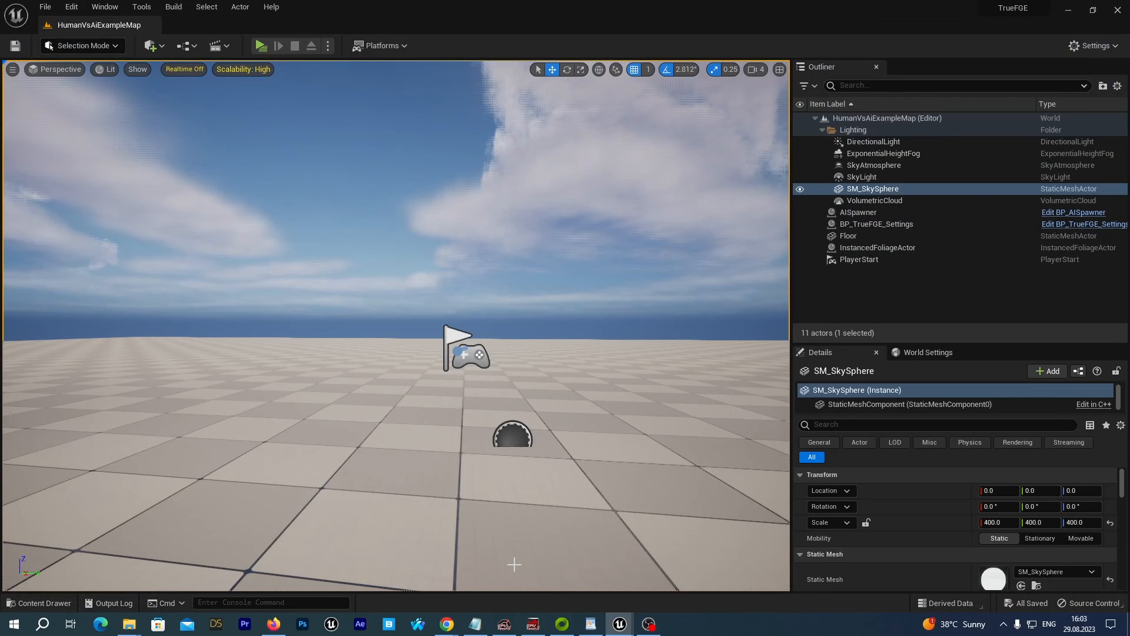
- Play the level again, move the armed character towards the opponent and perform the sword action to recheck it
click(29, 603)
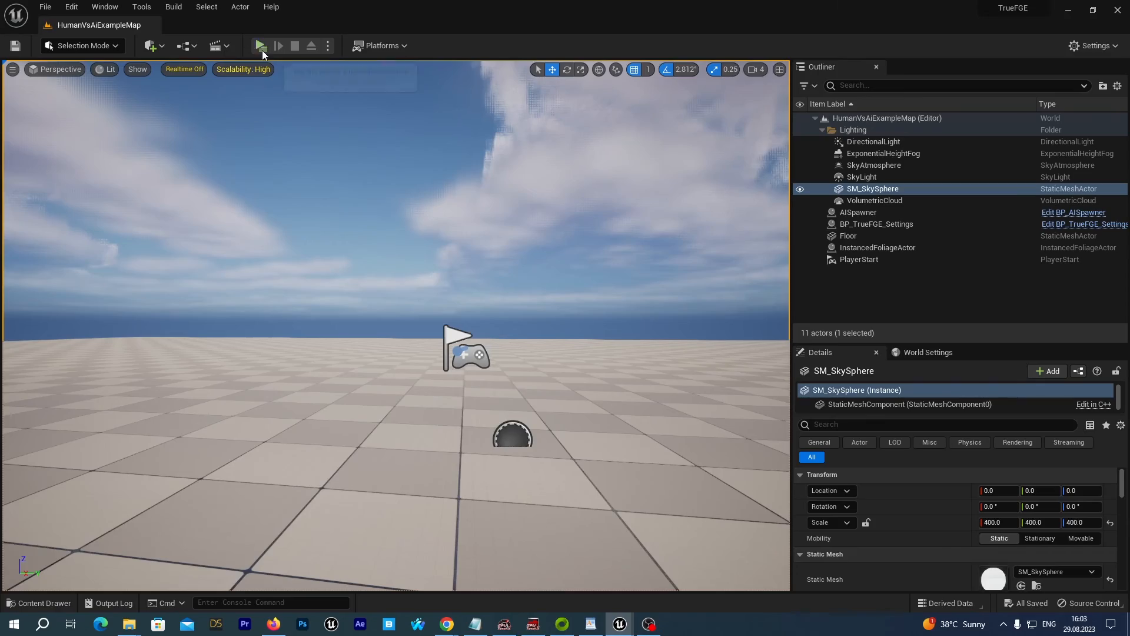
click(262, 46)
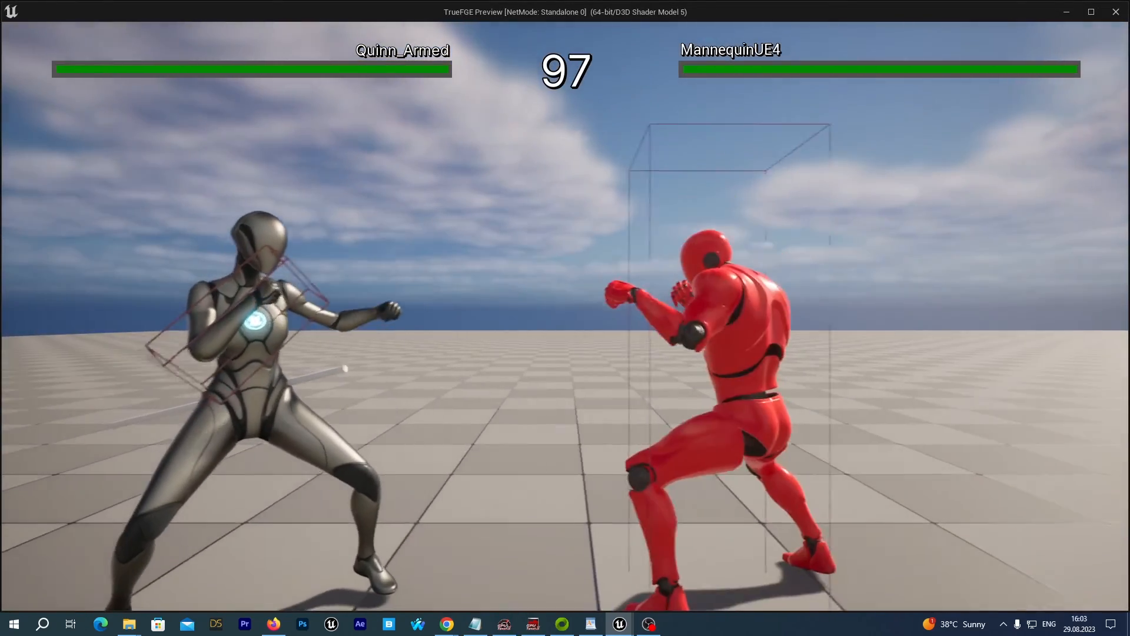
key(d)
key(u)
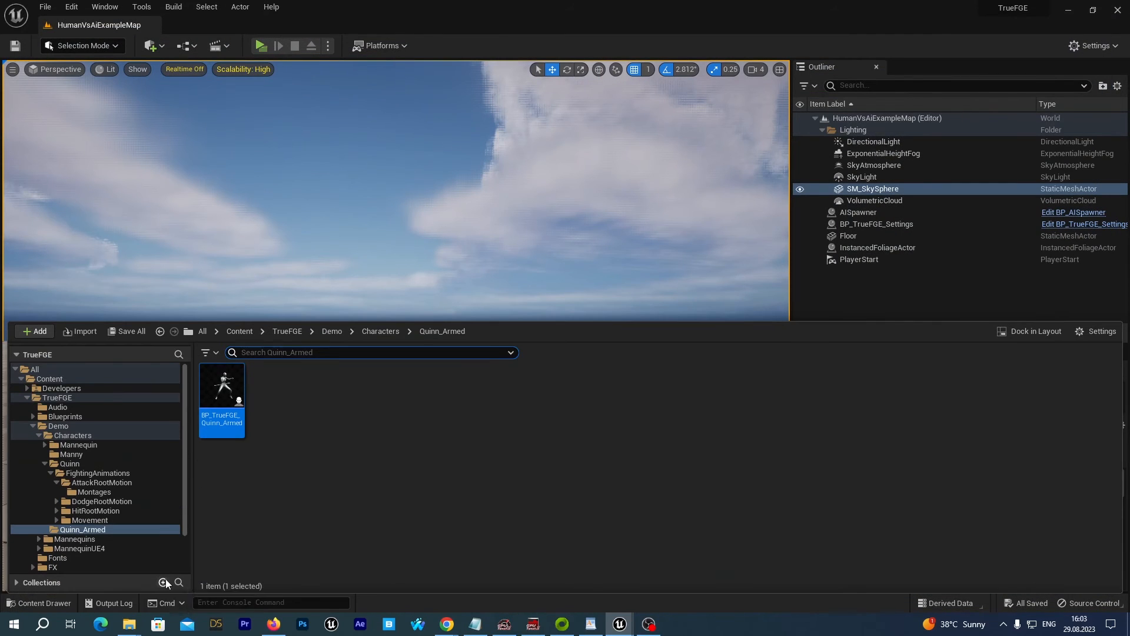
- Create a folder named AnimNotifies inside the Quinn_Armed character folder, after browsing Quinn's AttackRootMotion and Movement animation folders
click(30, 603)
click(101, 482)
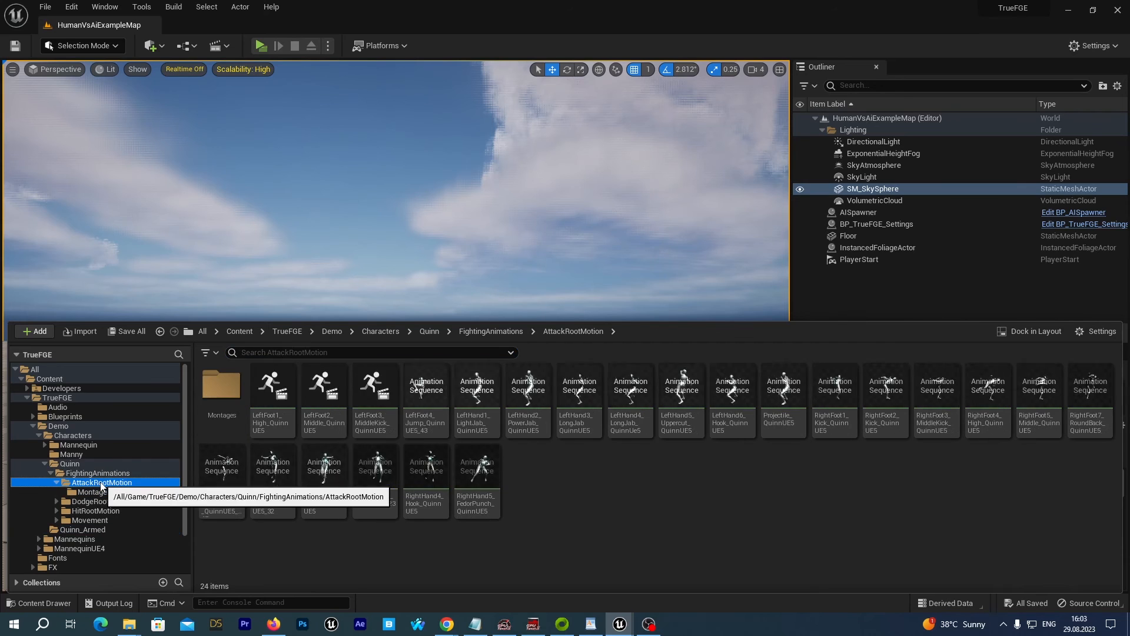
click(79, 521)
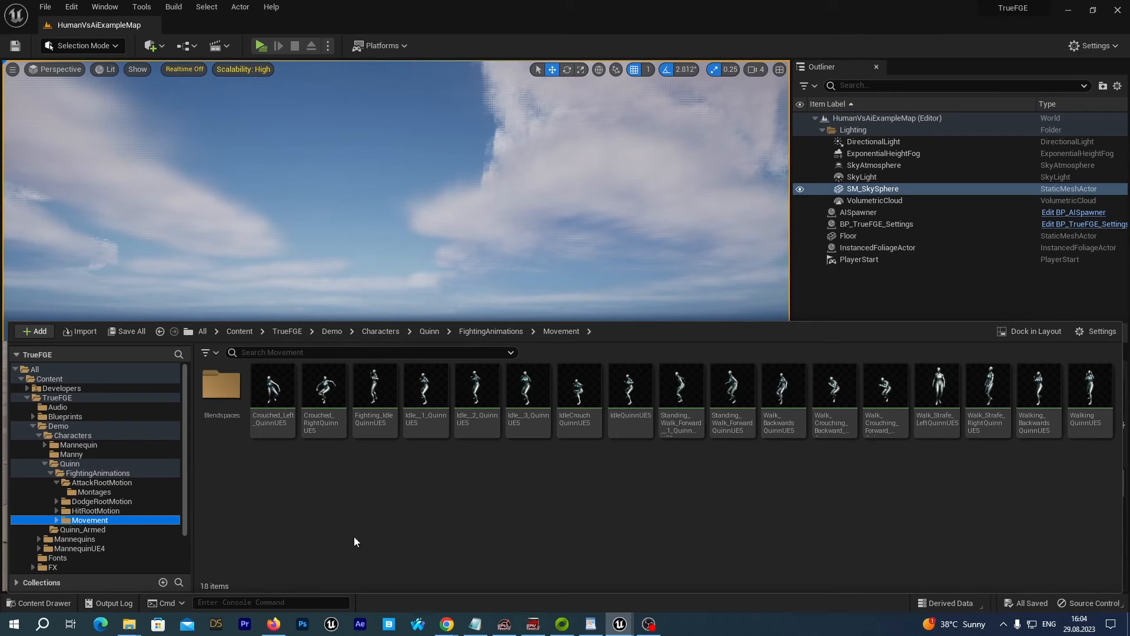
click(45, 463)
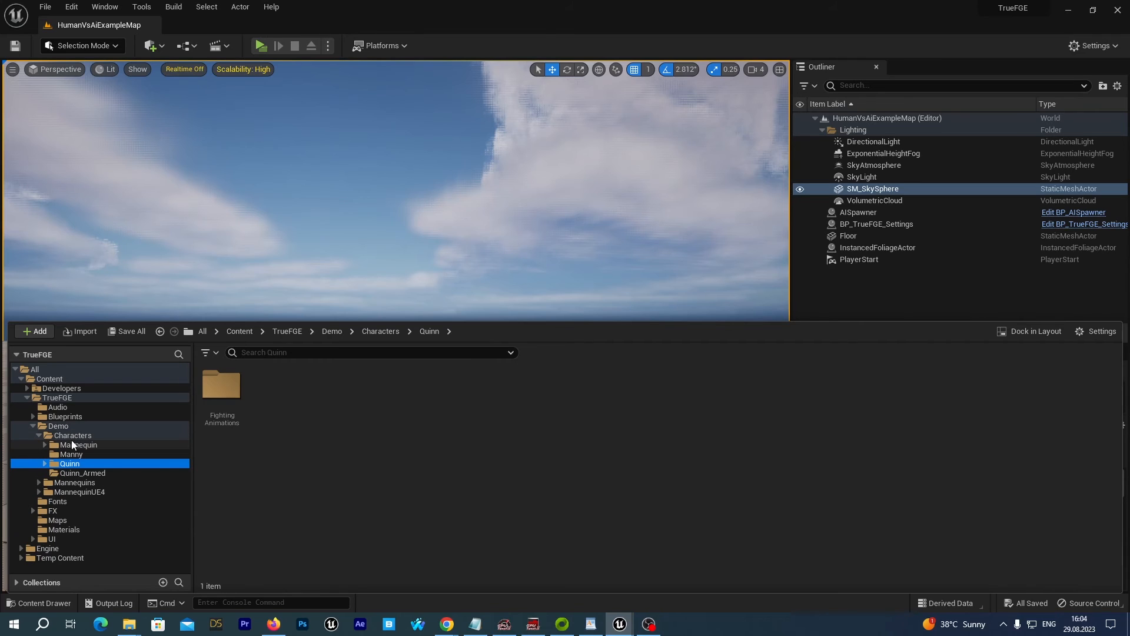
click(68, 474)
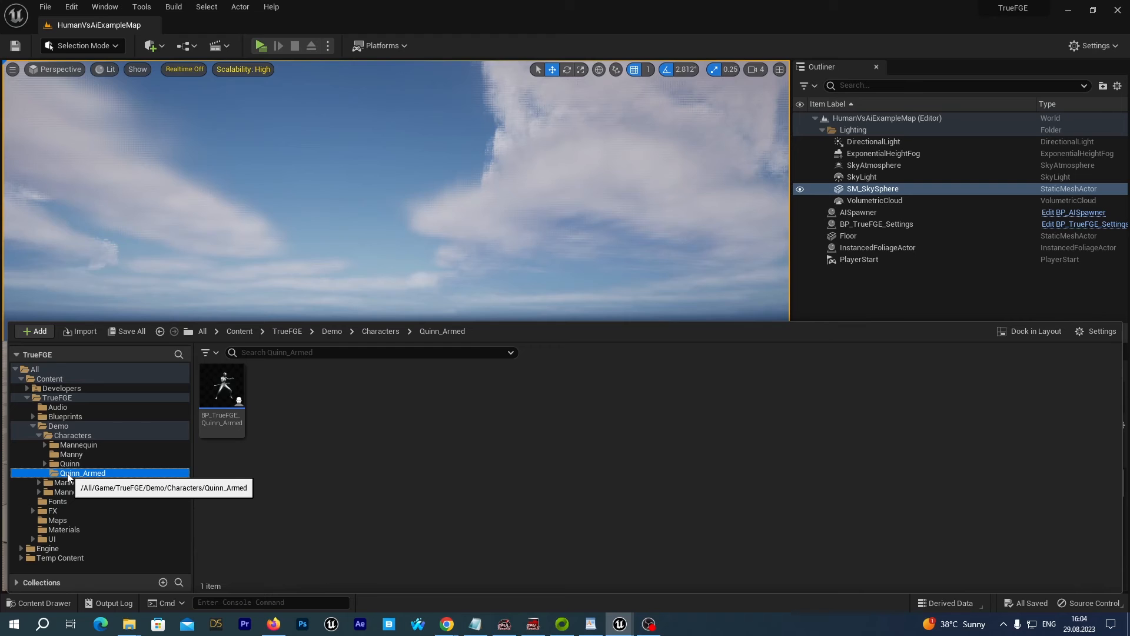
right_click(68, 474)
click(140, 211)
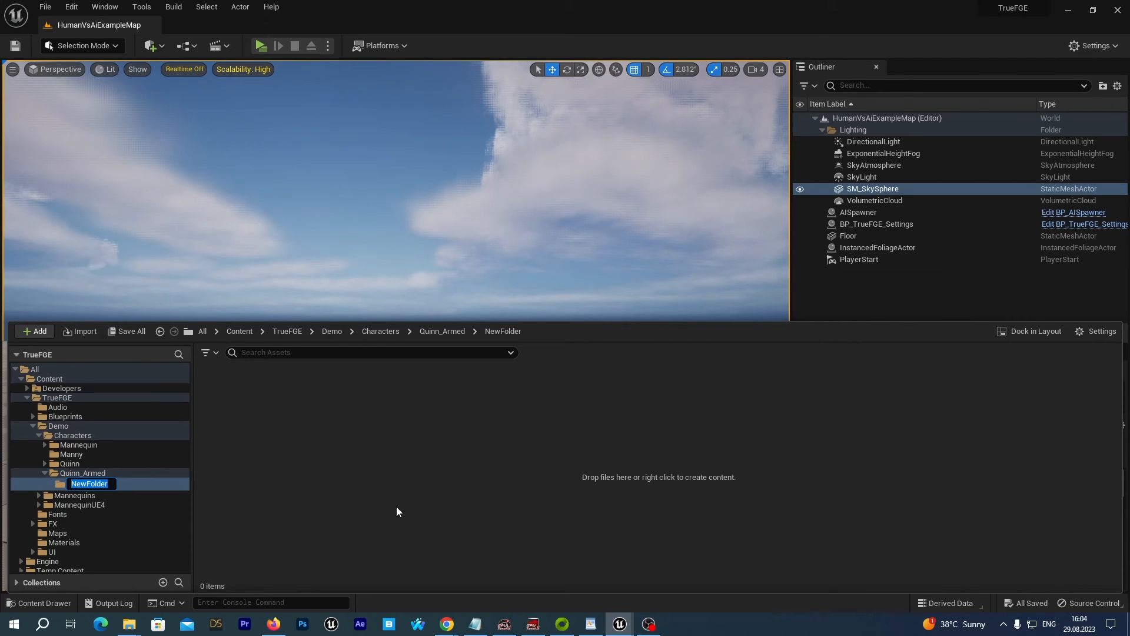
text(AnimNotifies)
key(Return)
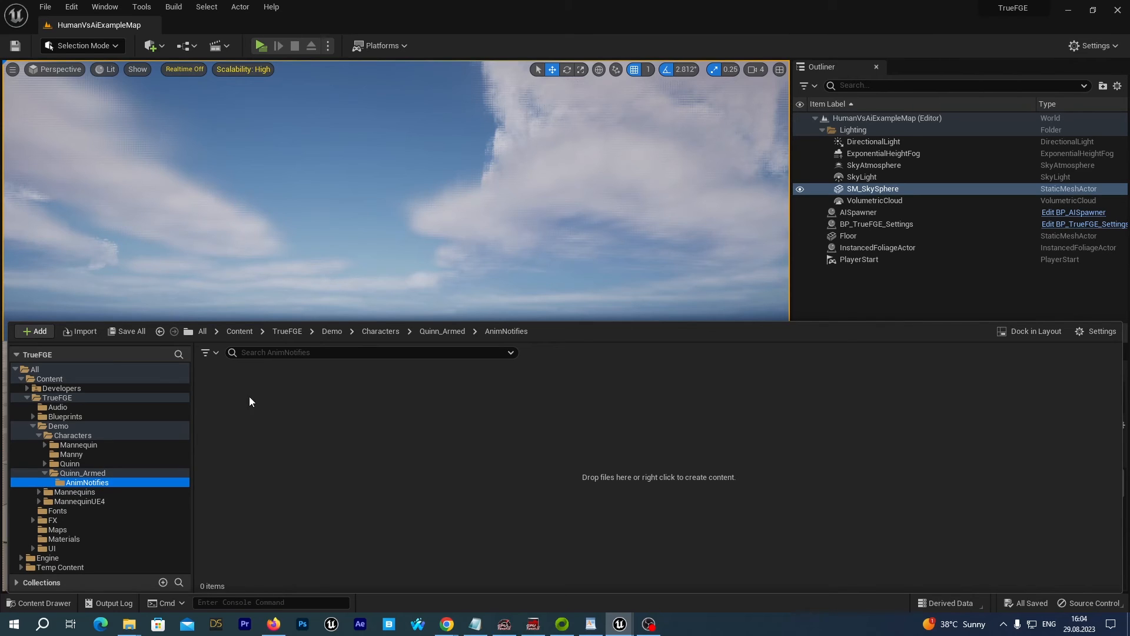
- Create a Blueprint Class in the AnimNotifies folder with AnimNotify as its parent class and name it SwordEquip_AN
right_click(249, 397)
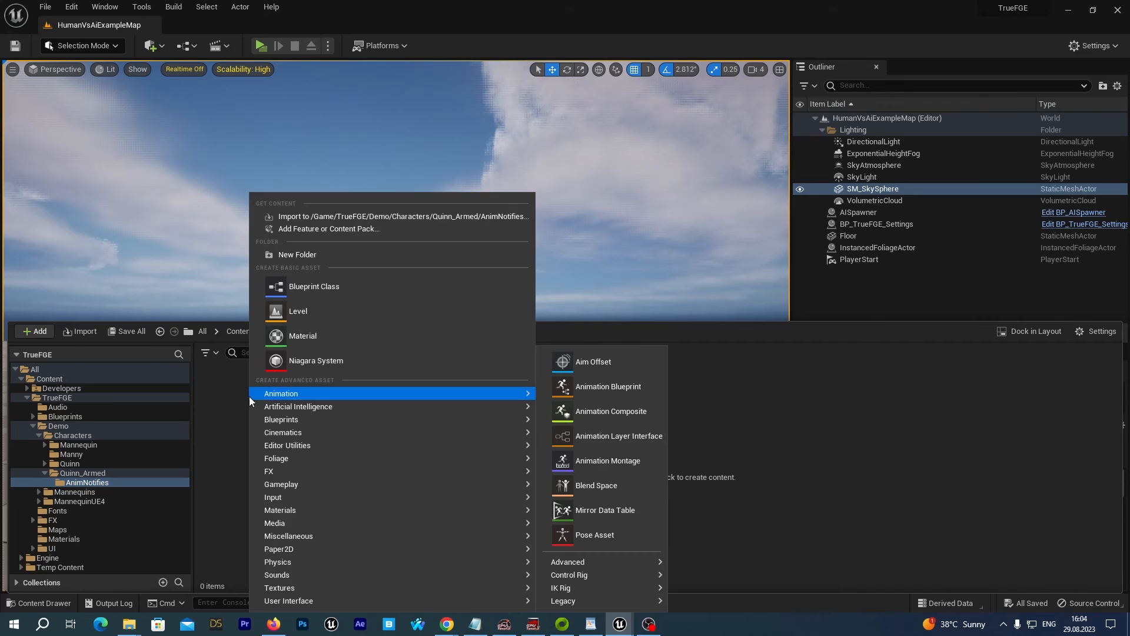
click(339, 294)
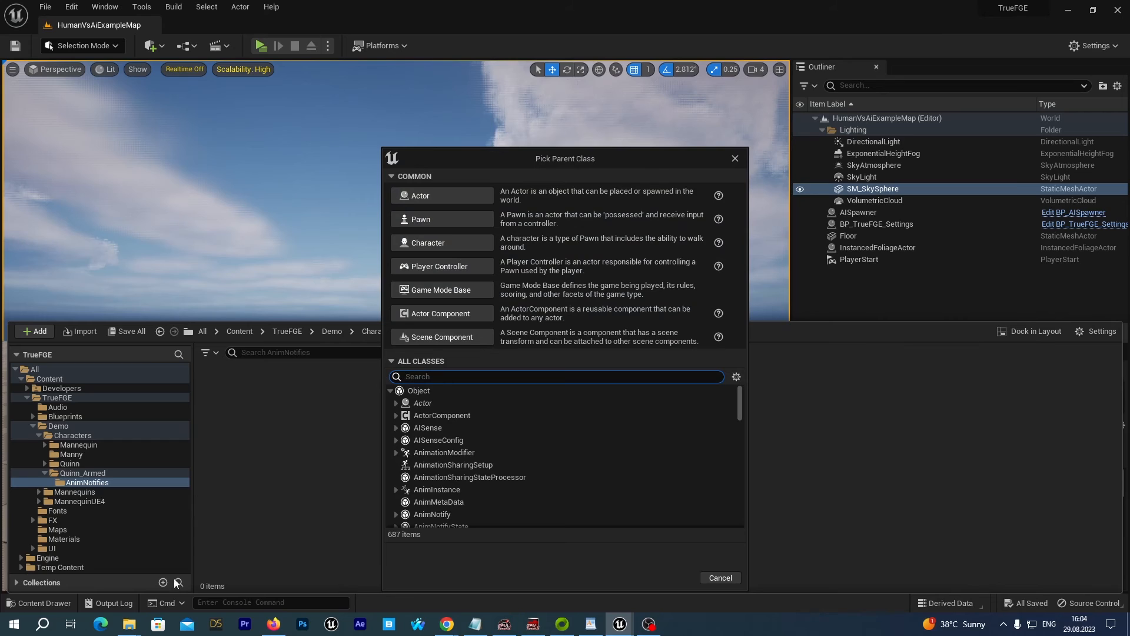
text(animnotify)
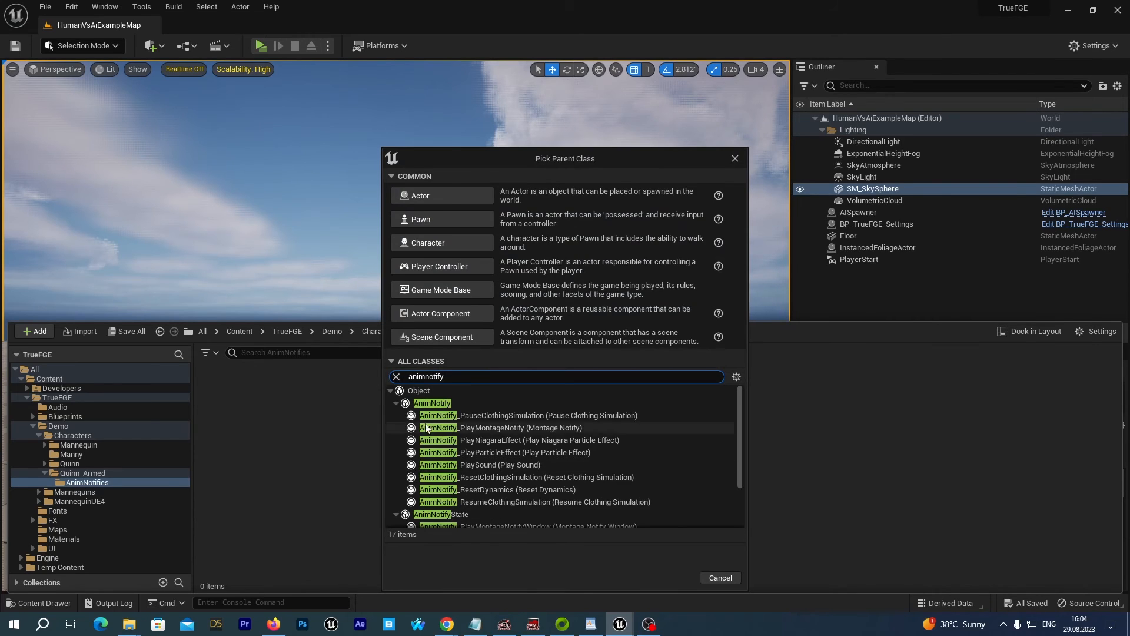
click(430, 405)
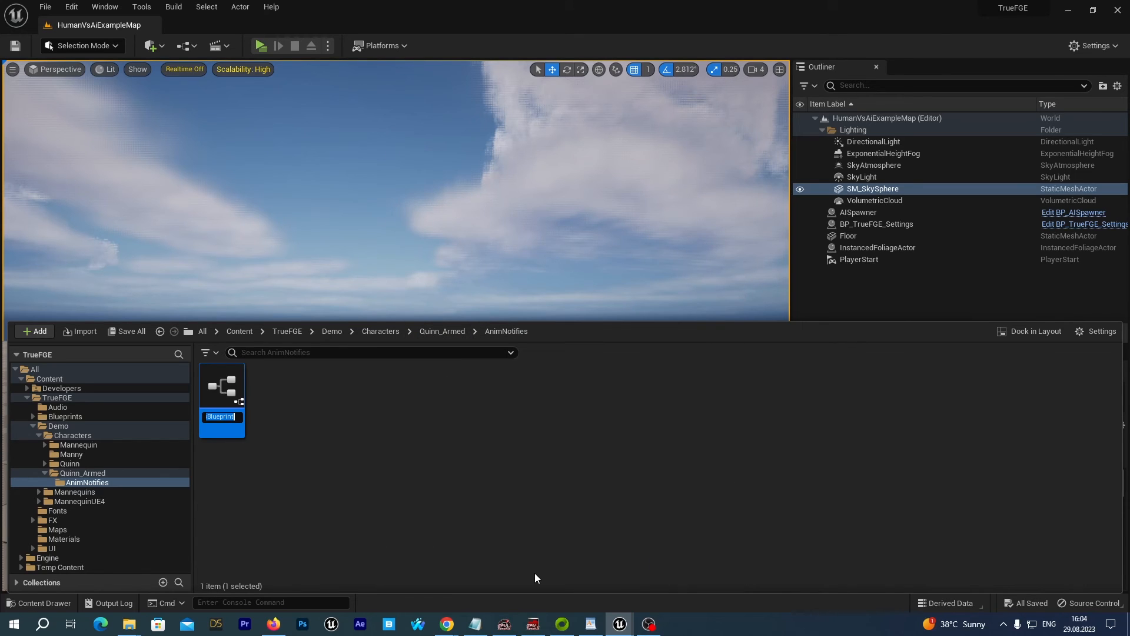
text(Swo)
text(rdEquip_)
text(AN)
key(Return)
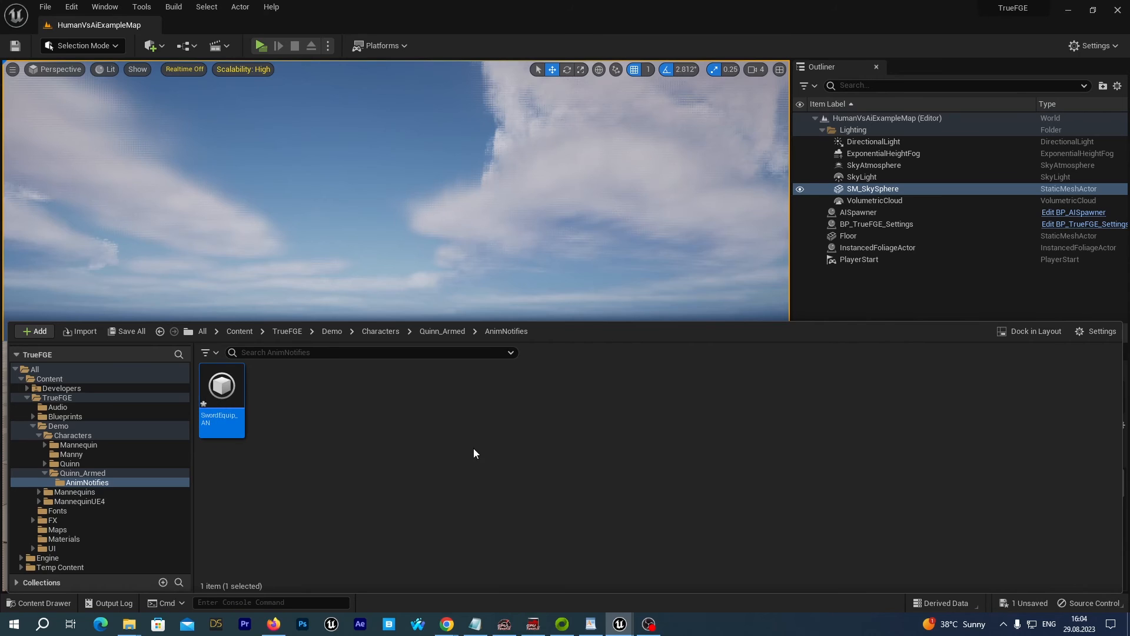
- Duplicate the SwordEquip_AN blueprint and name the copy SwordUnEquip_AN
key(ctrl+d)
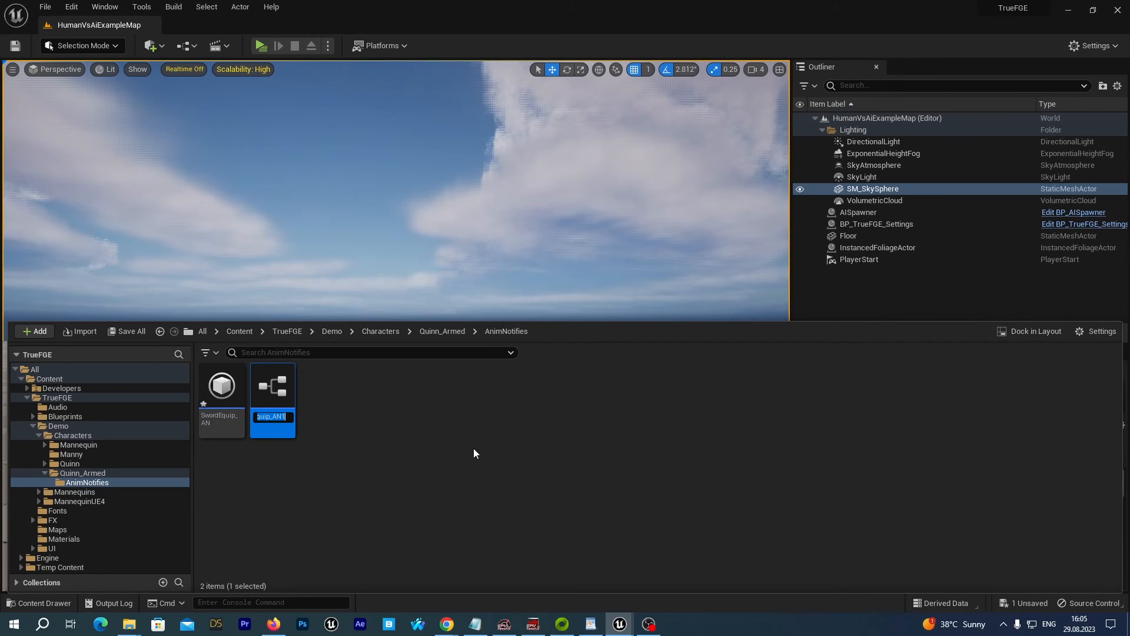
key(Right)
key(BackSpace)
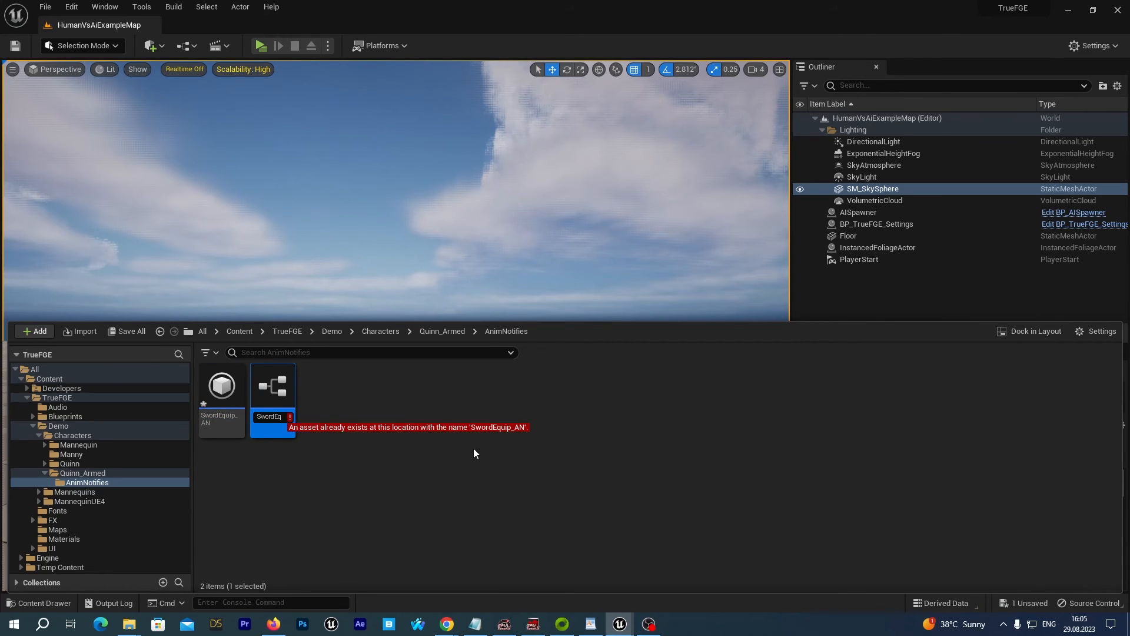
text(Un)
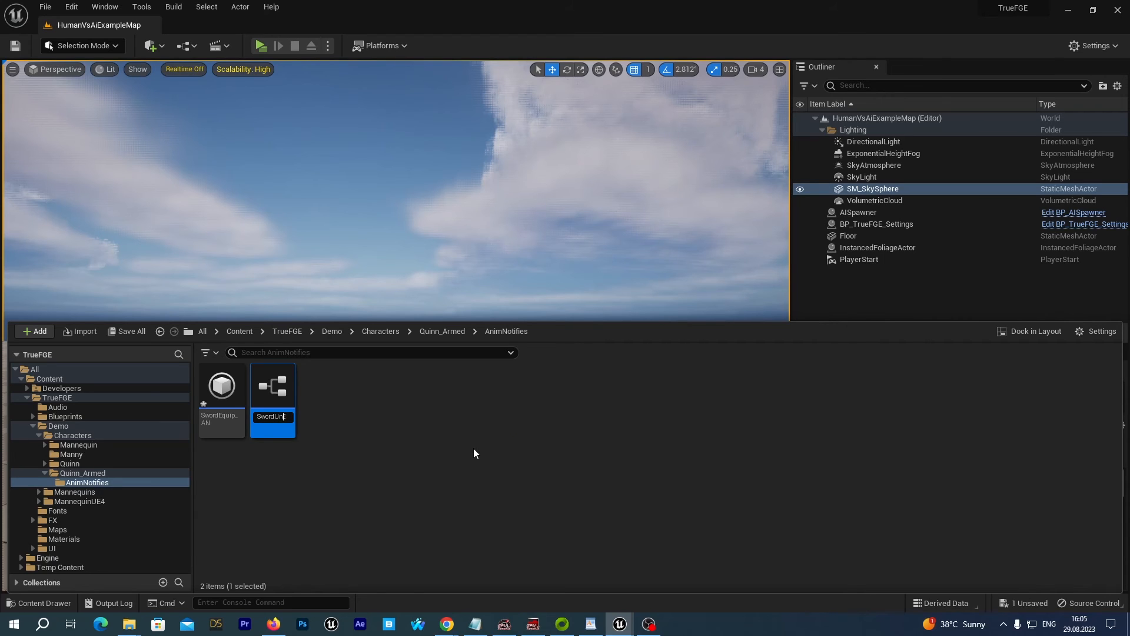
key(Return)
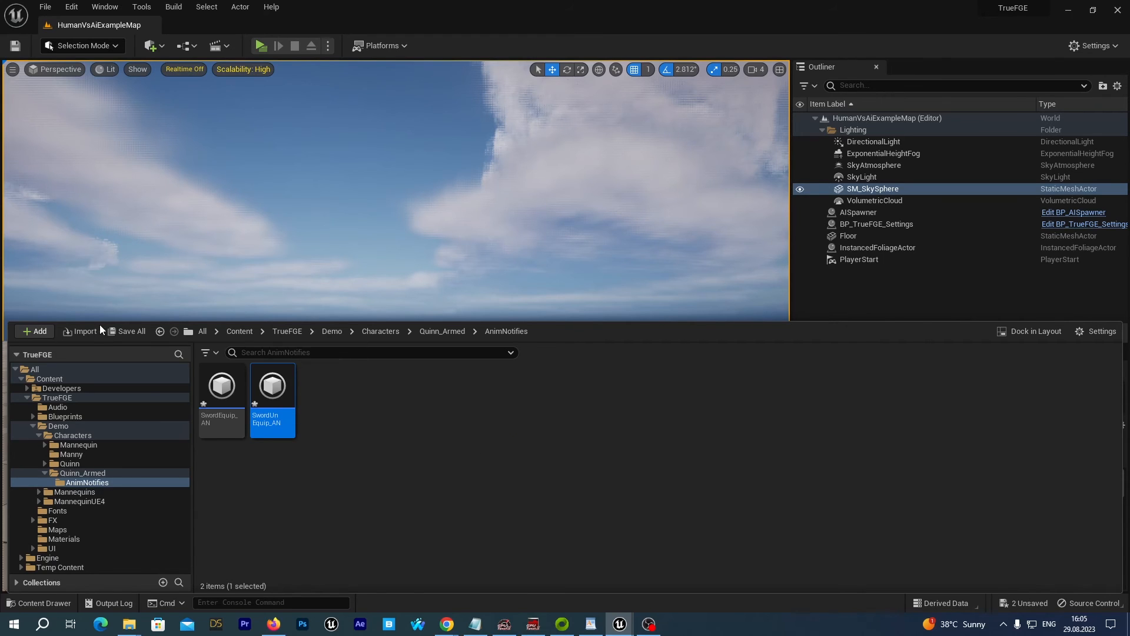
- Save all unsaved assets, including the new notify blueprints
click(127, 331)
click(657, 444)
click(453, 520)
- Open the SwordEquip_AN blueprint and override its Received Notify function
double_click(217, 408)
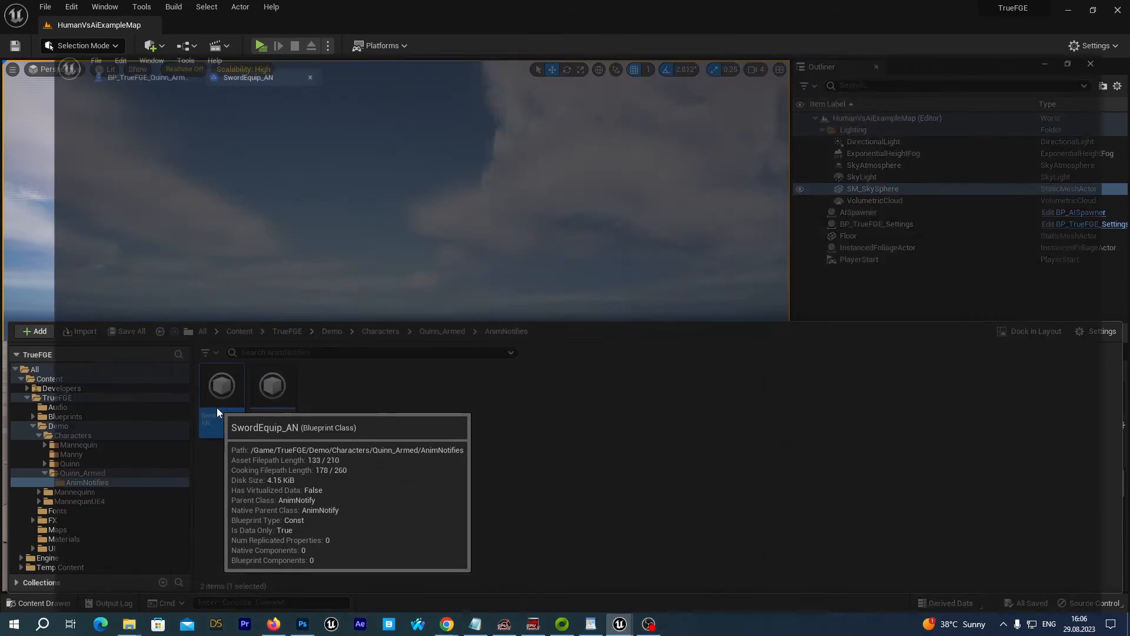
mouse_move(87, 104)
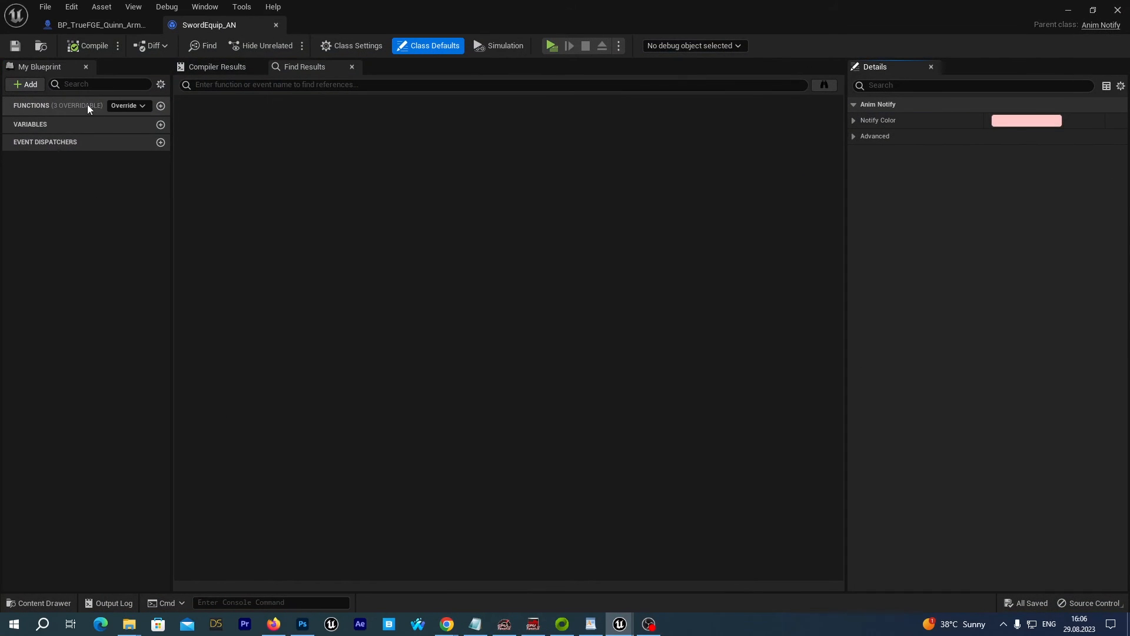
click(127, 106)
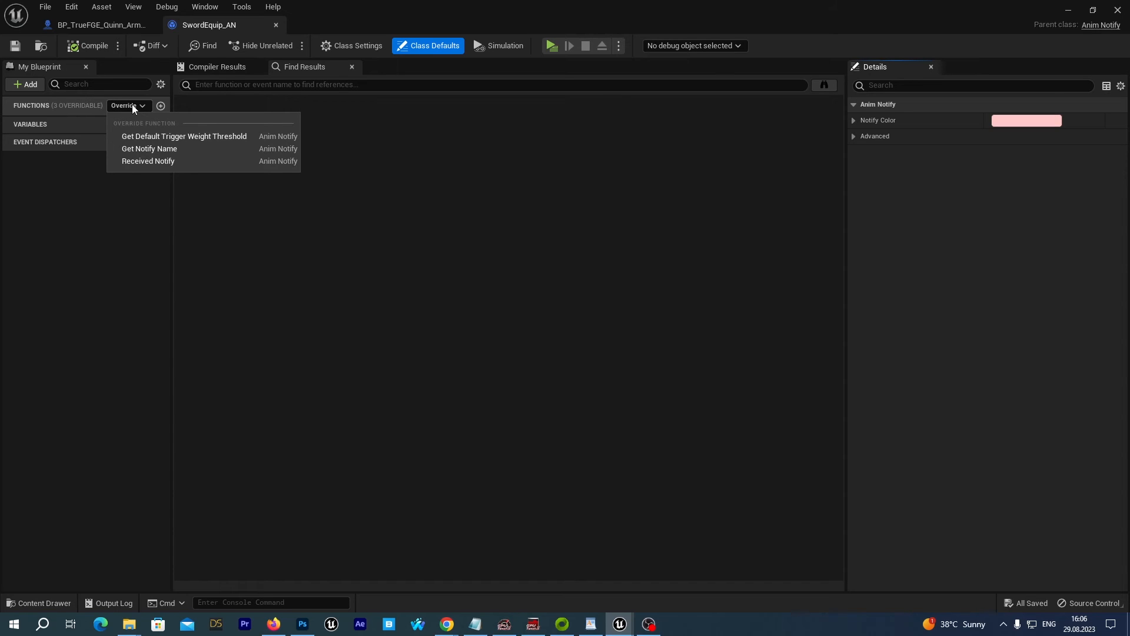
click(137, 161)
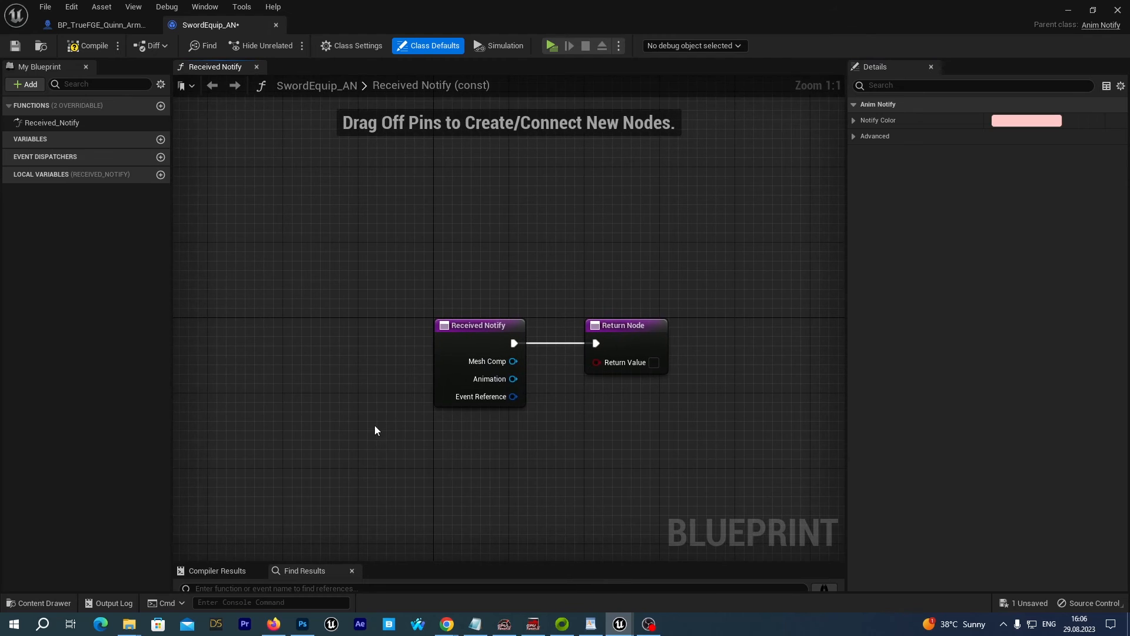
- Add a Get Owner node fed by Received Notify's Mesh Comp, spreading the function's nodes apart to make room
right_drag(373, 430, 259, 413)
drag(514, 323, 617, 320)
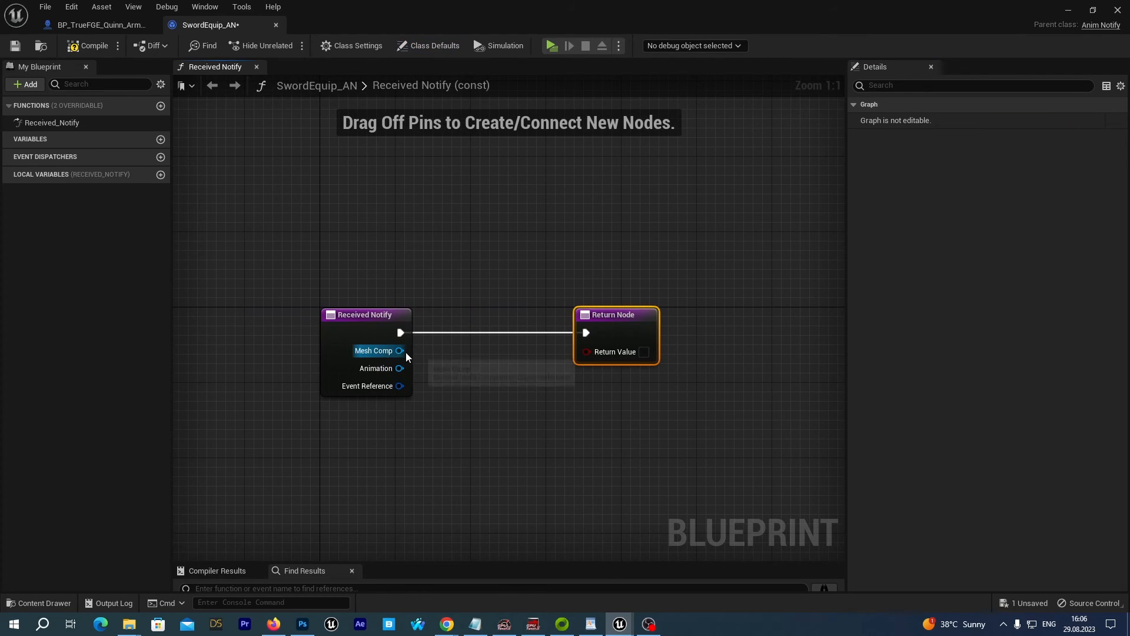
drag(399, 350, 455, 388)
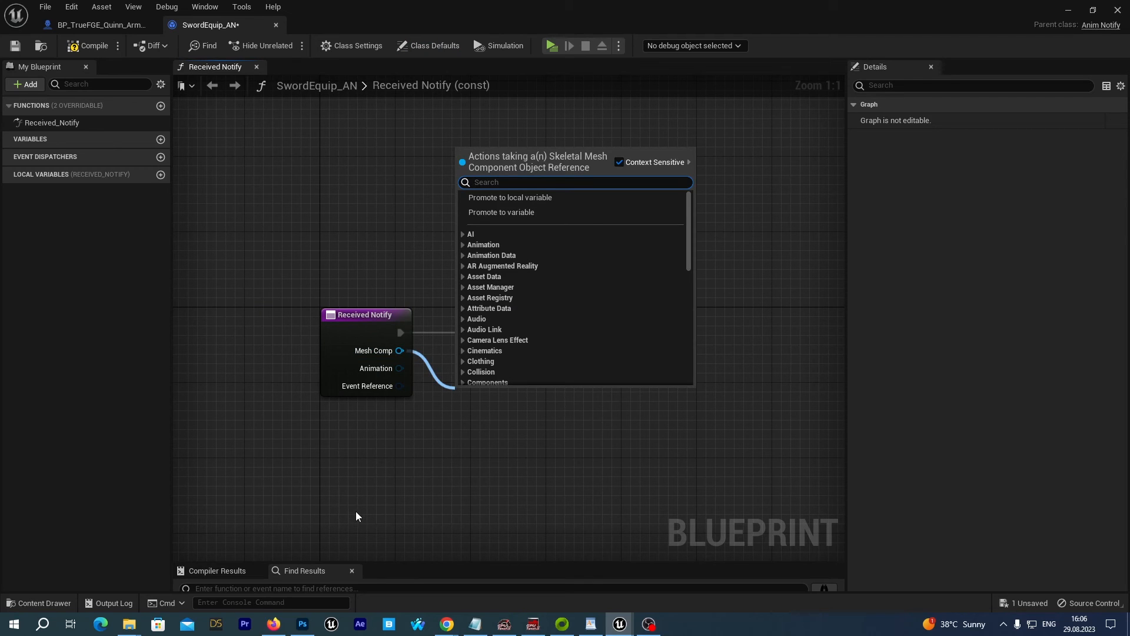
text(get)
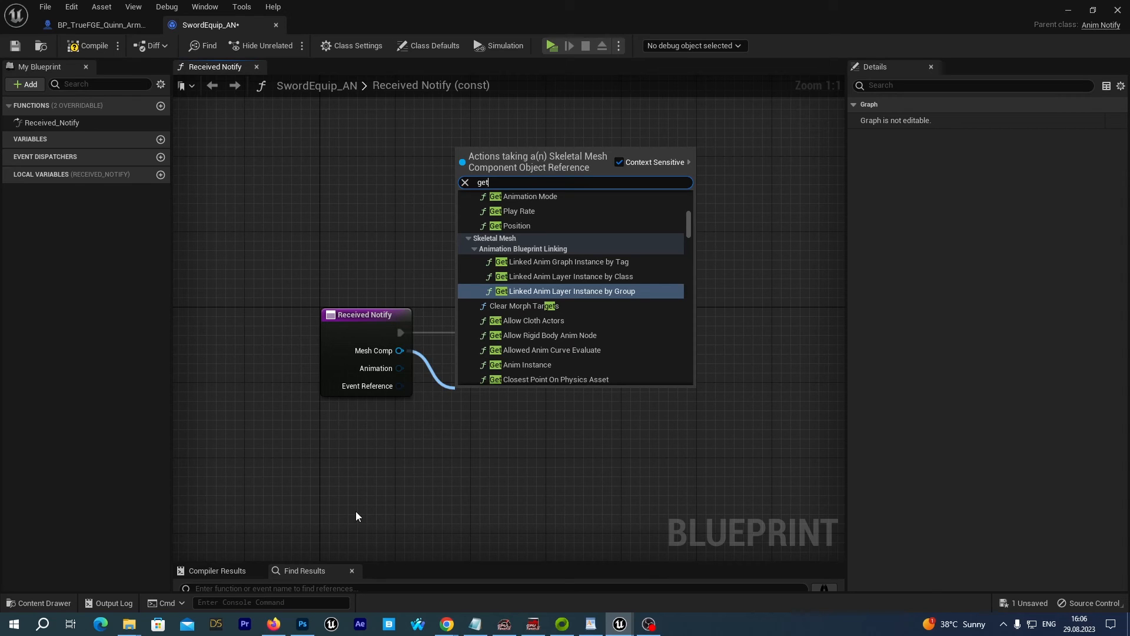
text( owner)
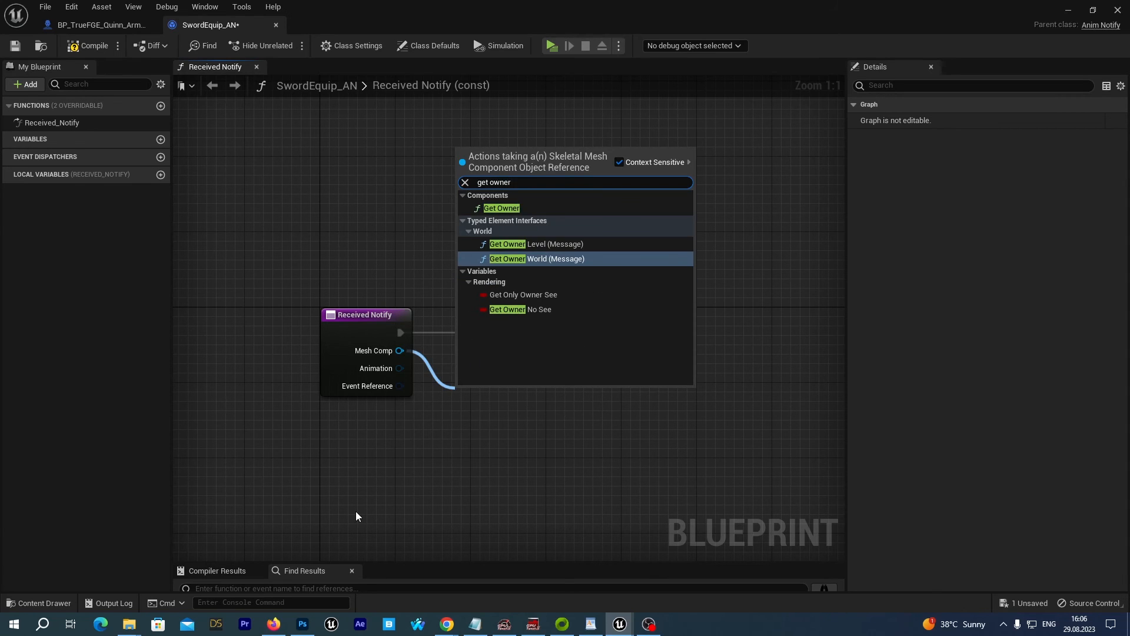
click(486, 210)
drag(616, 325, 719, 315)
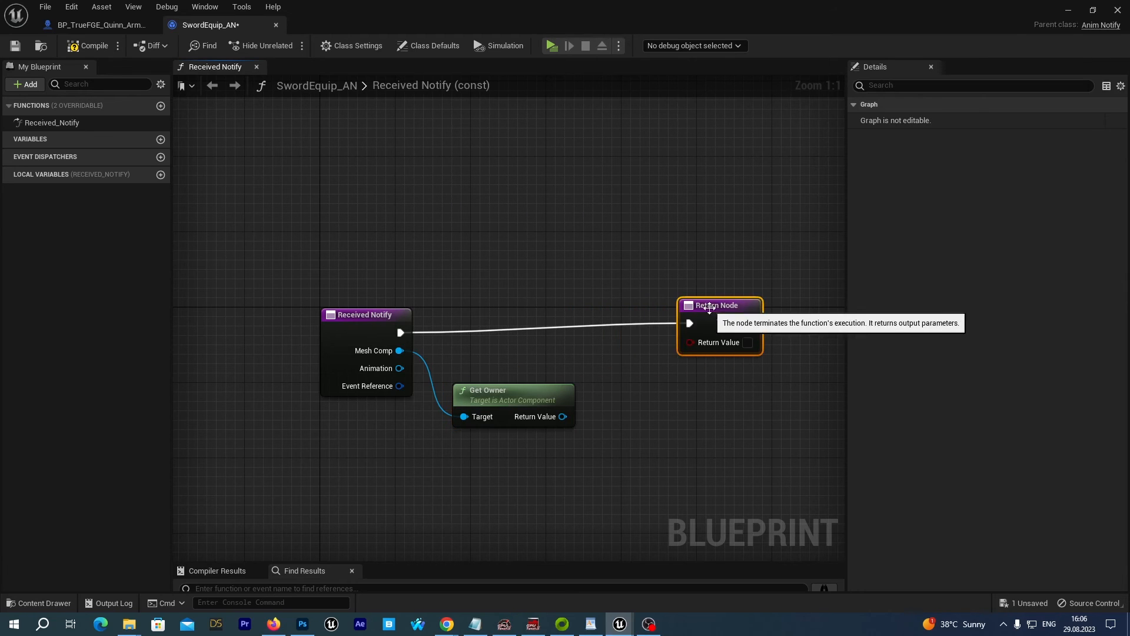
drag(373, 324, 286, 305)
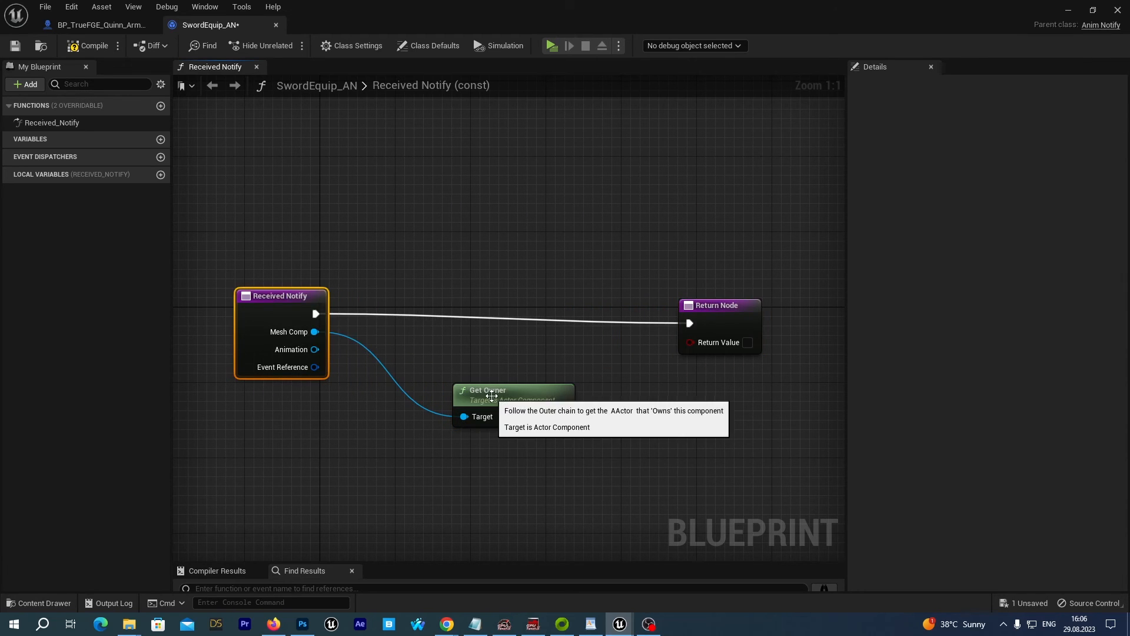
drag(494, 399, 389, 391)
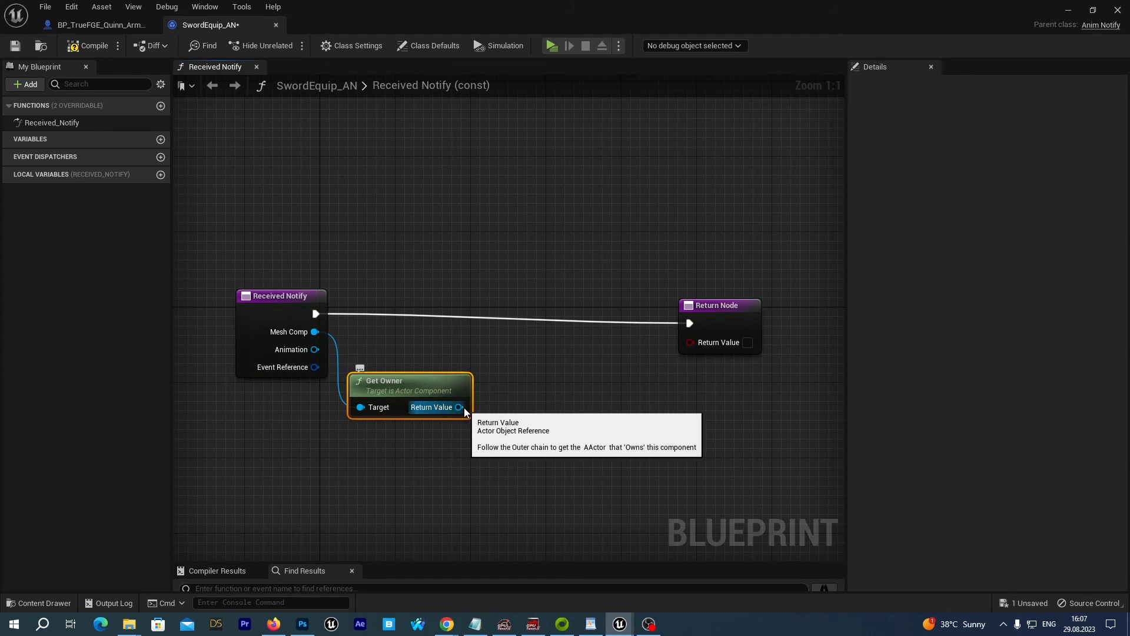
- Cast the owner to BP_TrueFGE_Quinn_Armed and run the cast from Received Notify's execution output
drag(460, 407, 501, 369)
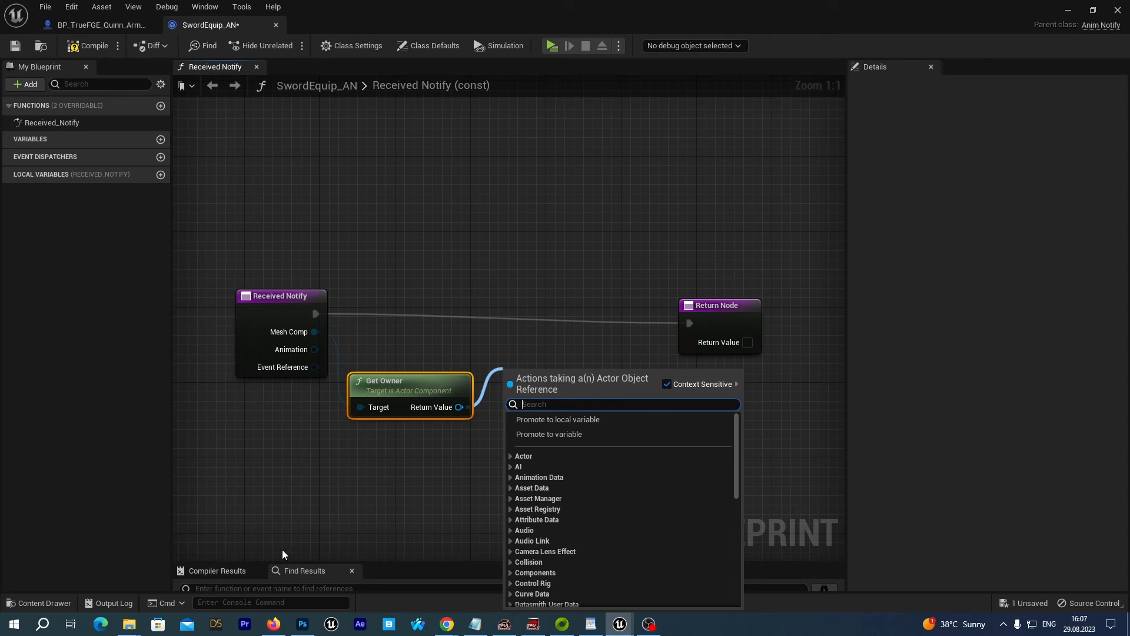
text(armed)
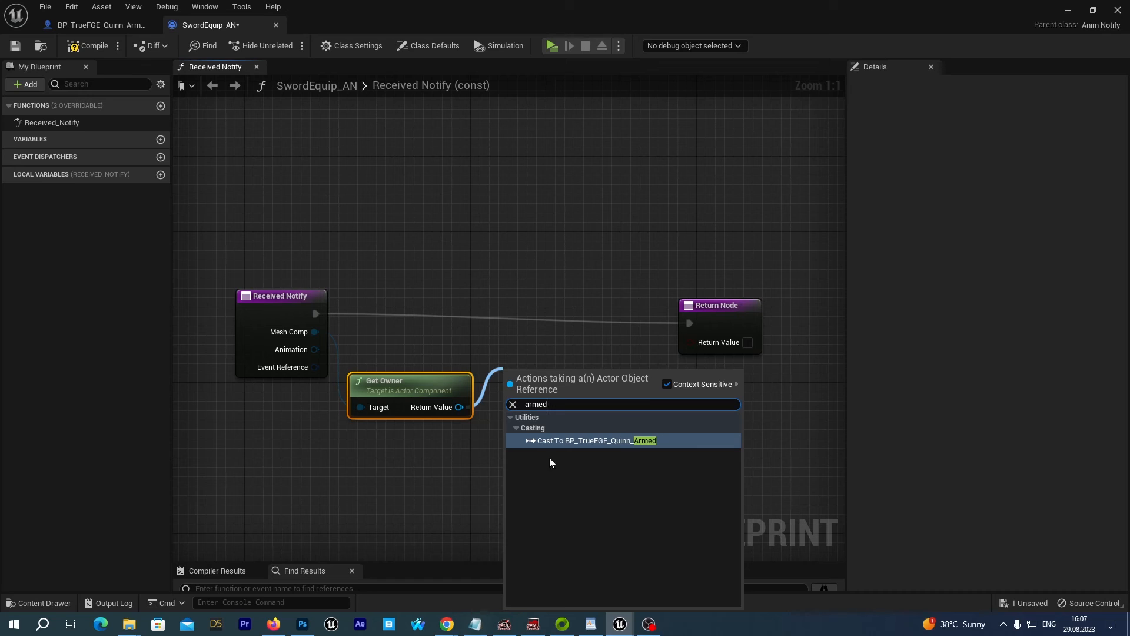
click(569, 441)
drag(537, 379, 476, 295)
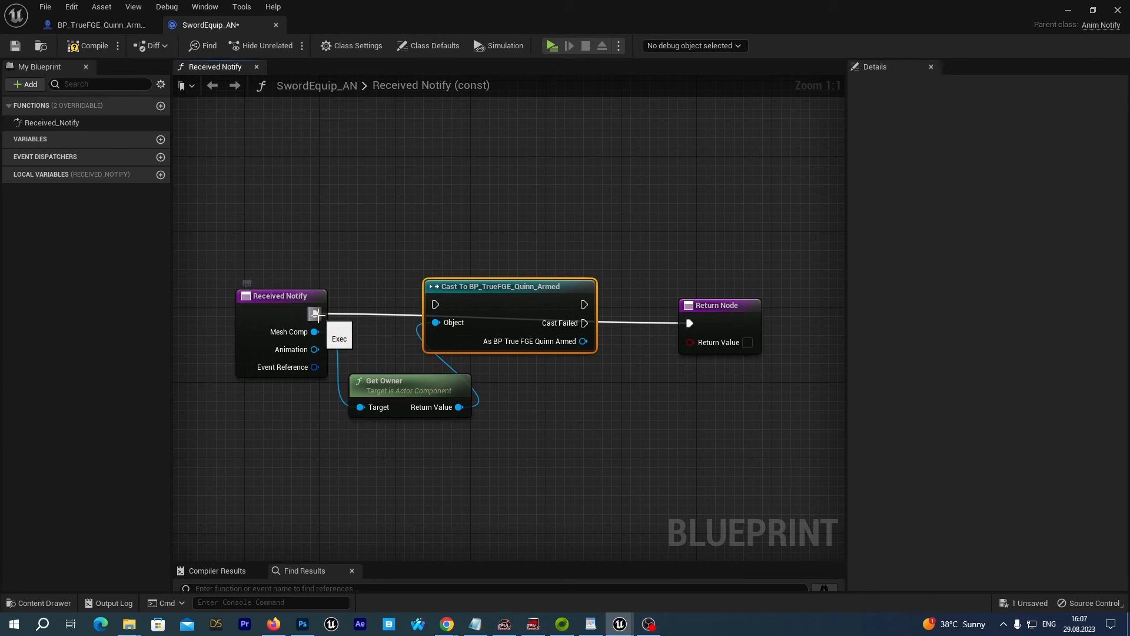
drag(316, 313, 435, 305)
- Call Equip on the cast Quinn Armed reference, connect its execution to the Return Node and save SwordEquip_AN
right_drag(583, 414, 465, 408)
drag(621, 306, 695, 315)
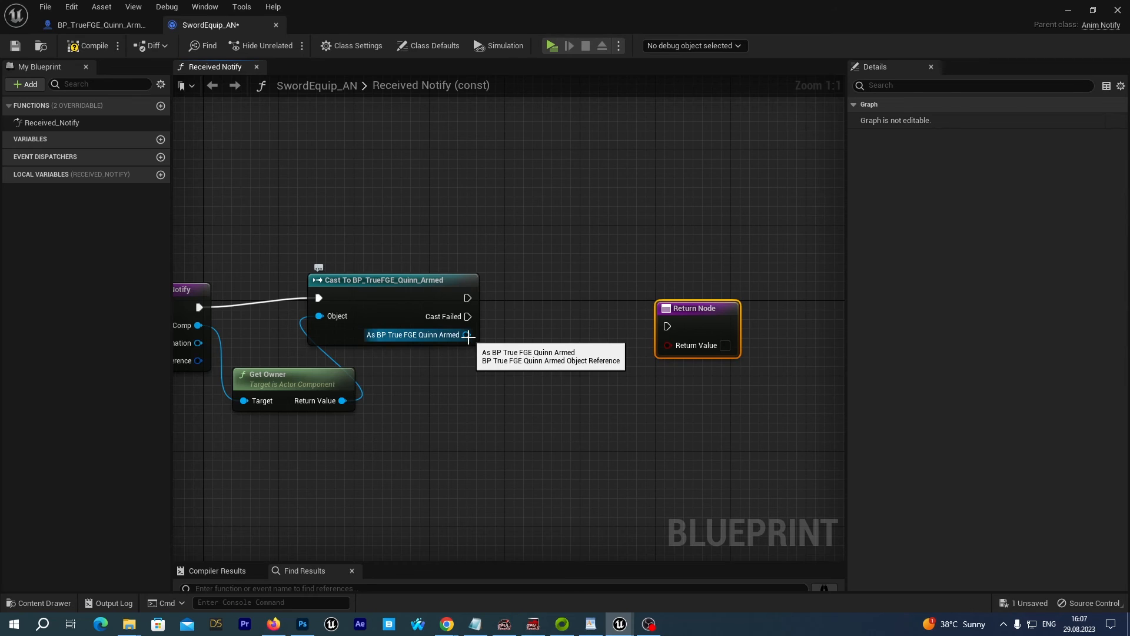
drag(467, 334, 543, 280)
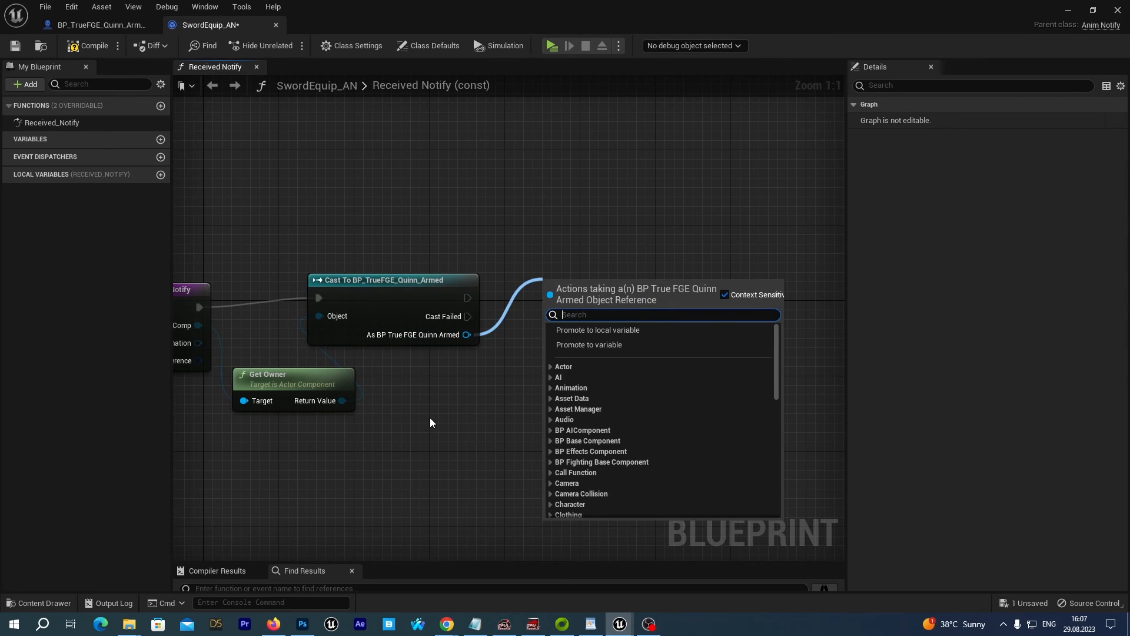
text(swor)
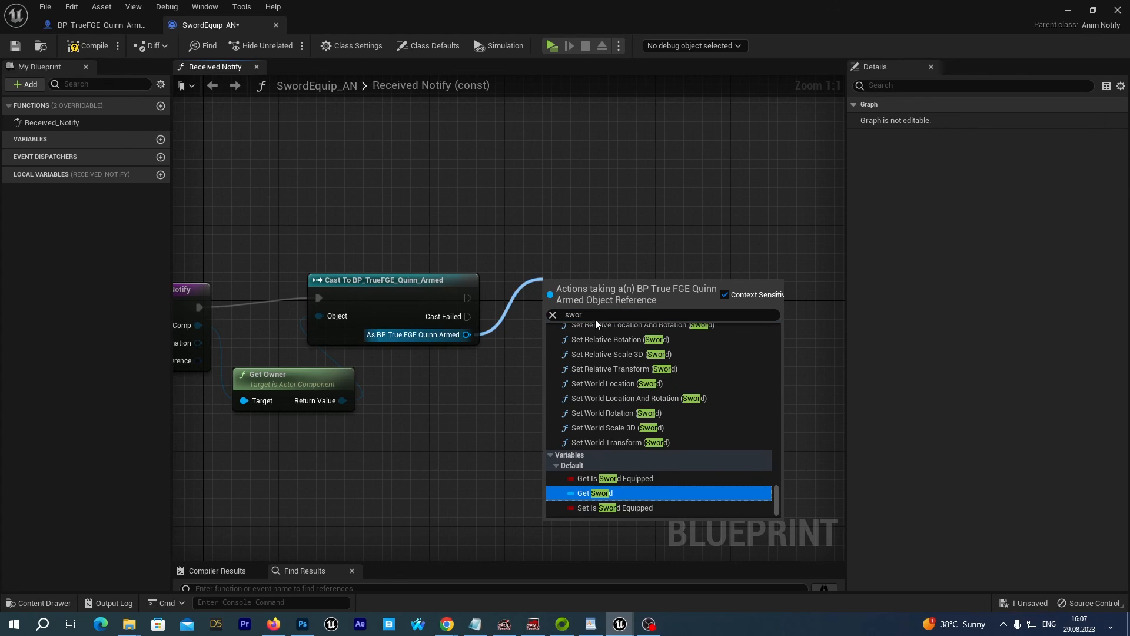
key(ctrl+a)
text(equi)
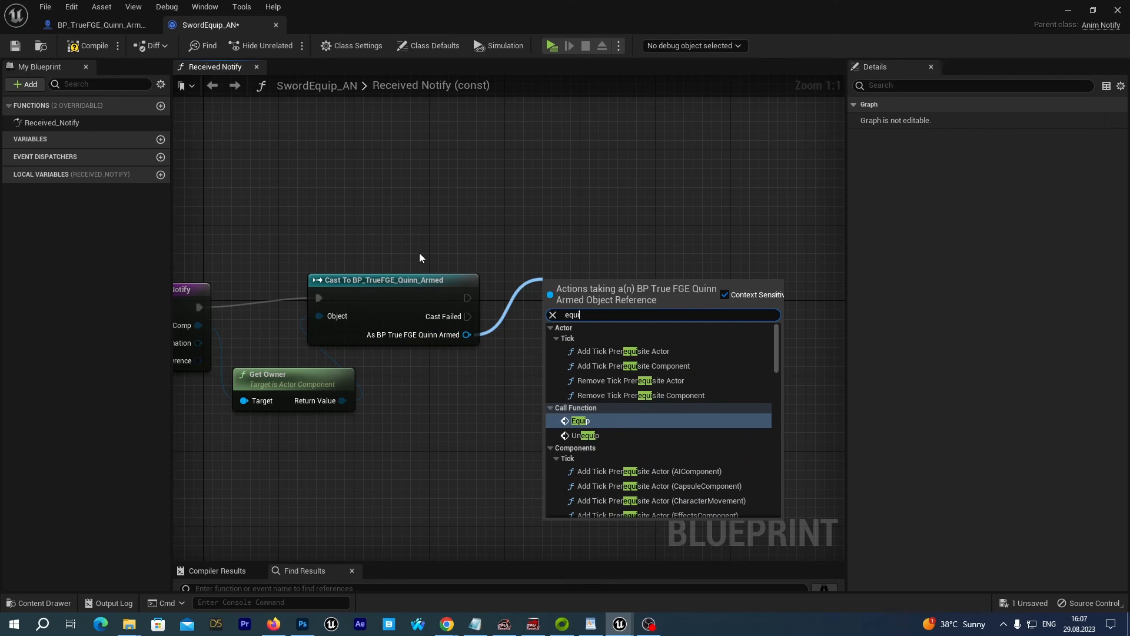
click(580, 420)
drag(707, 306, 772, 325)
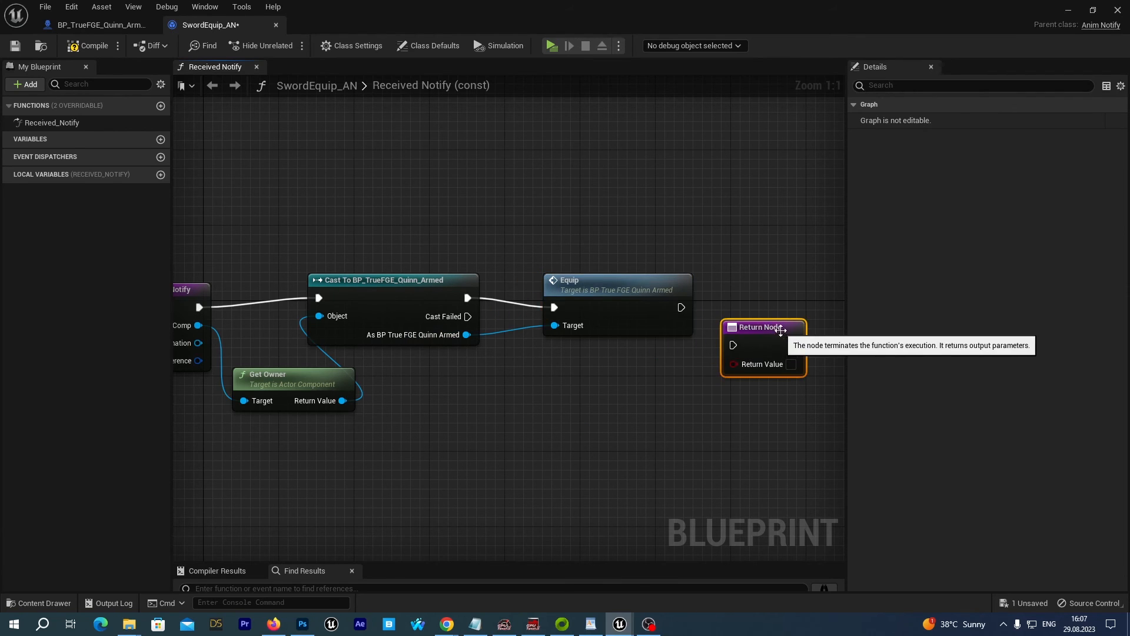
drag(681, 307, 733, 346)
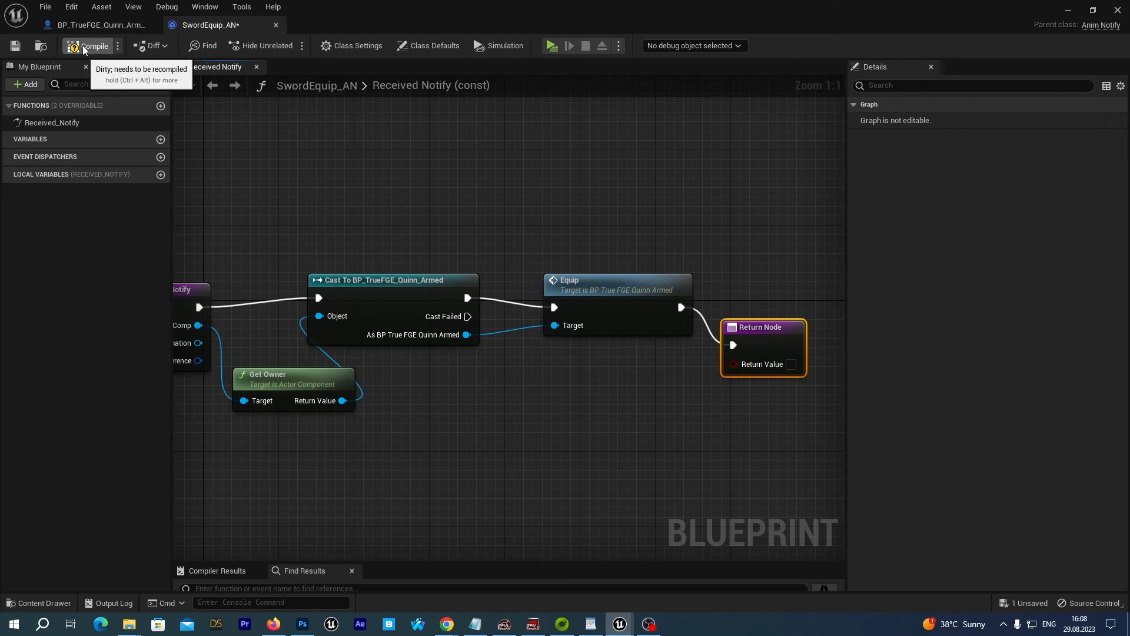
click(16, 45)
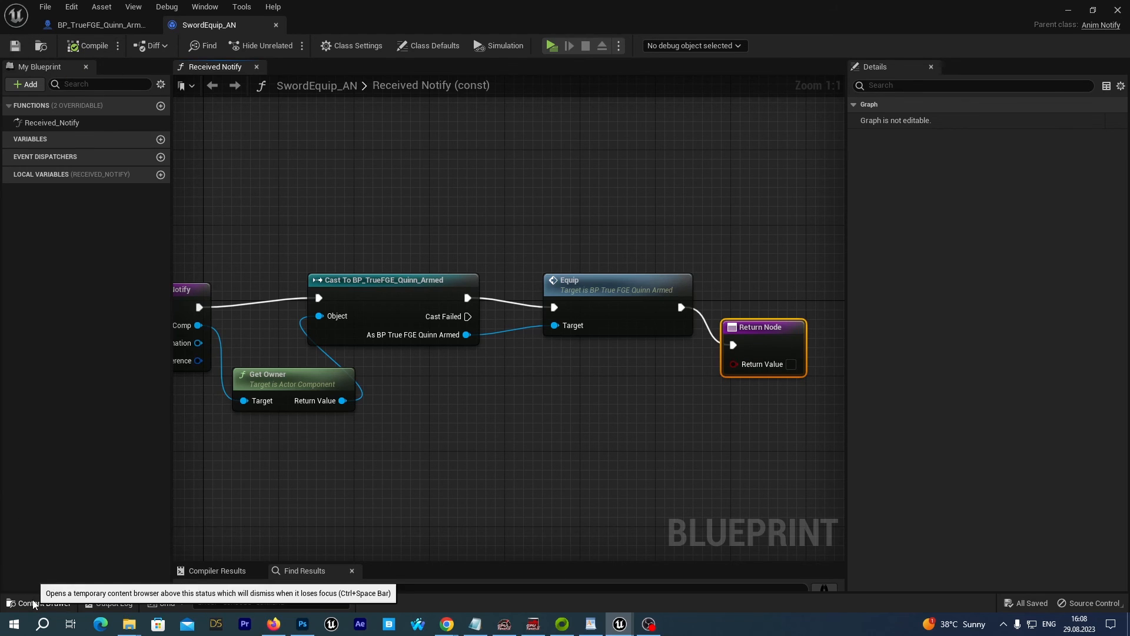
- Open SwordUnEquip_AN in the full blueprint editor and override its Received Notify function
click(61, 598)
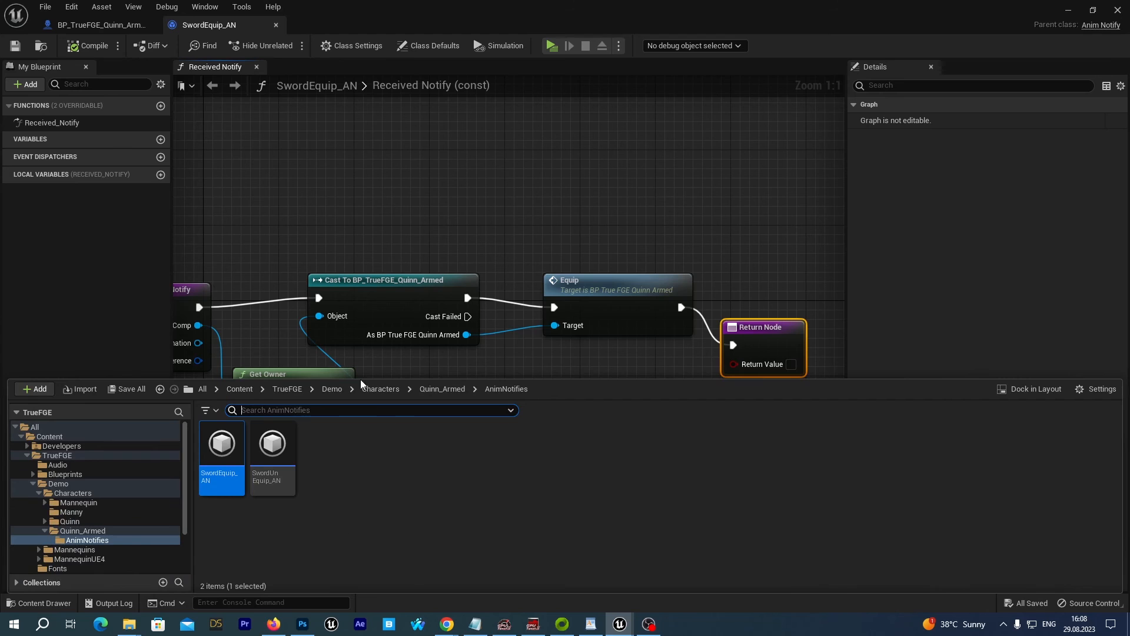
right_drag(453, 210, 572, 167)
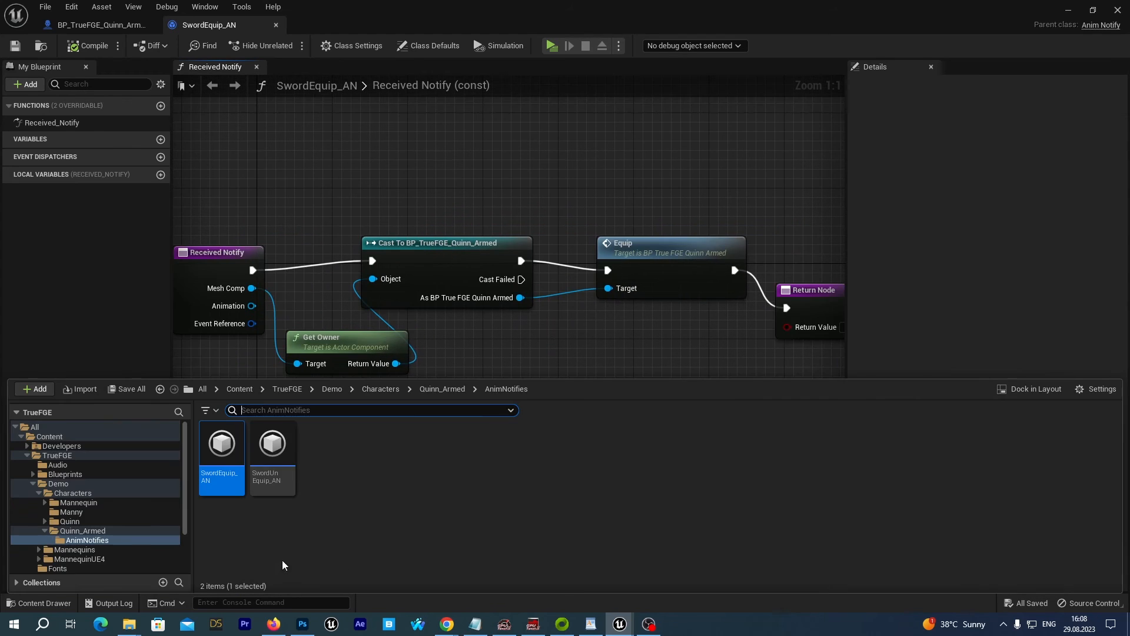
double_click(274, 454)
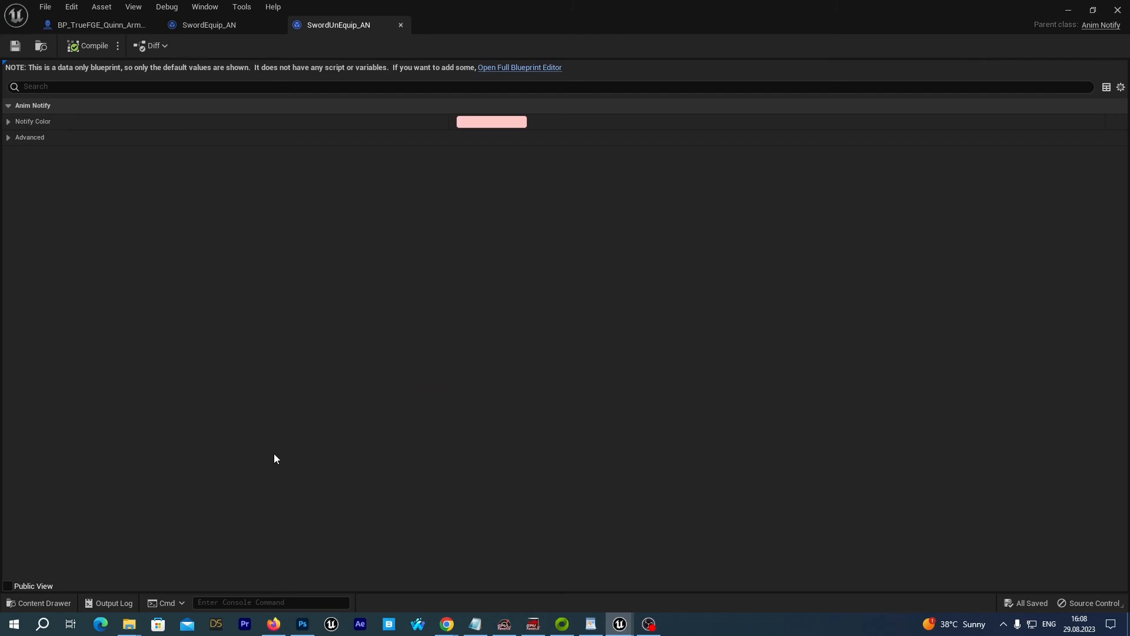
click(500, 68)
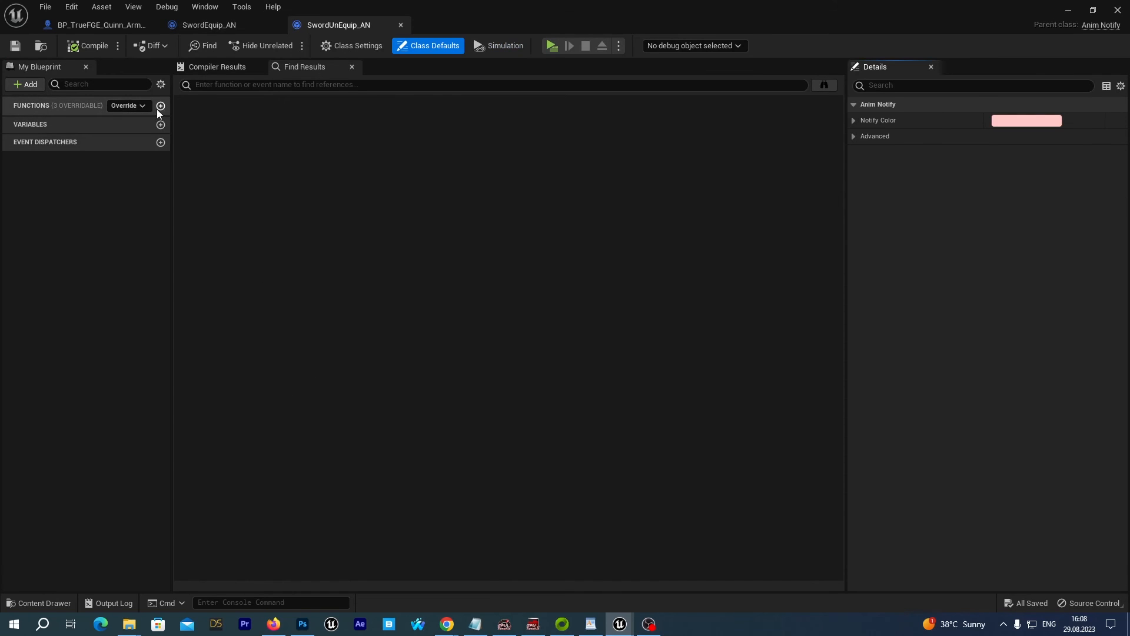
click(131, 106)
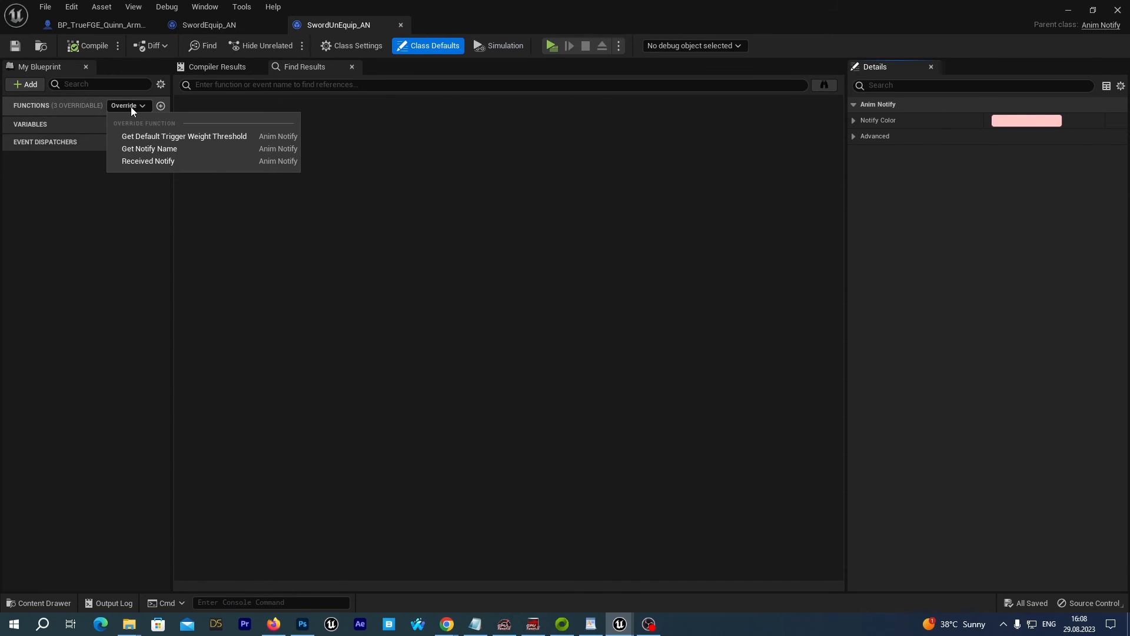
click(147, 162)
- In SwordUnEquip_AN, space out the function's nodes and add Get Owner from the Mesh Comp output
drag(574, 325, 678, 315)
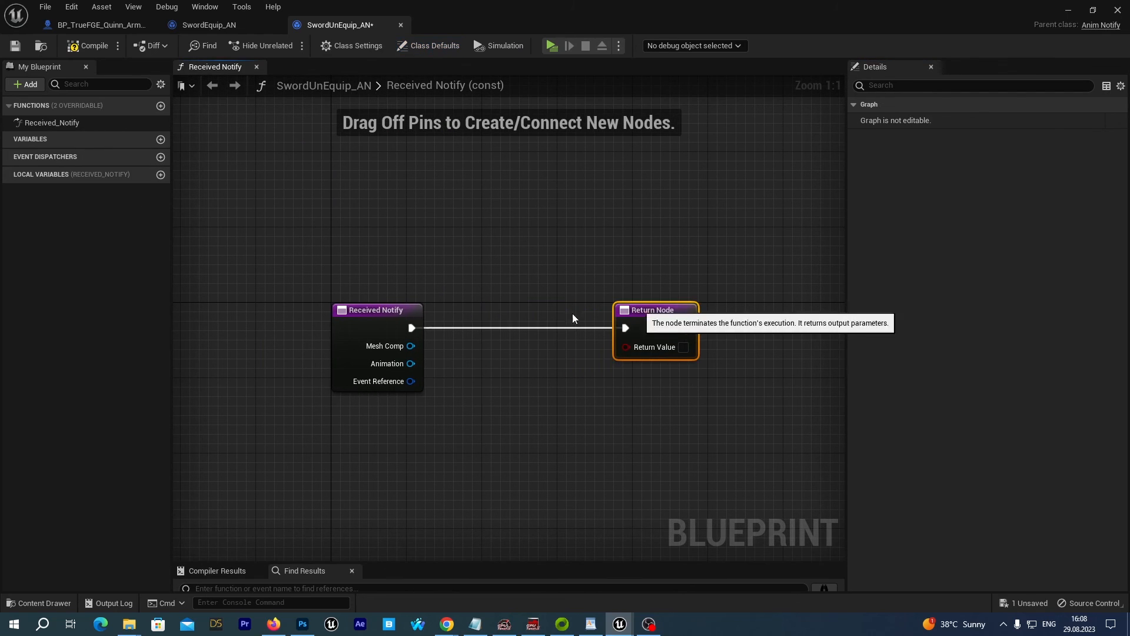
drag(377, 310, 311, 320)
drag(345, 355, 398, 375)
text(get owner)
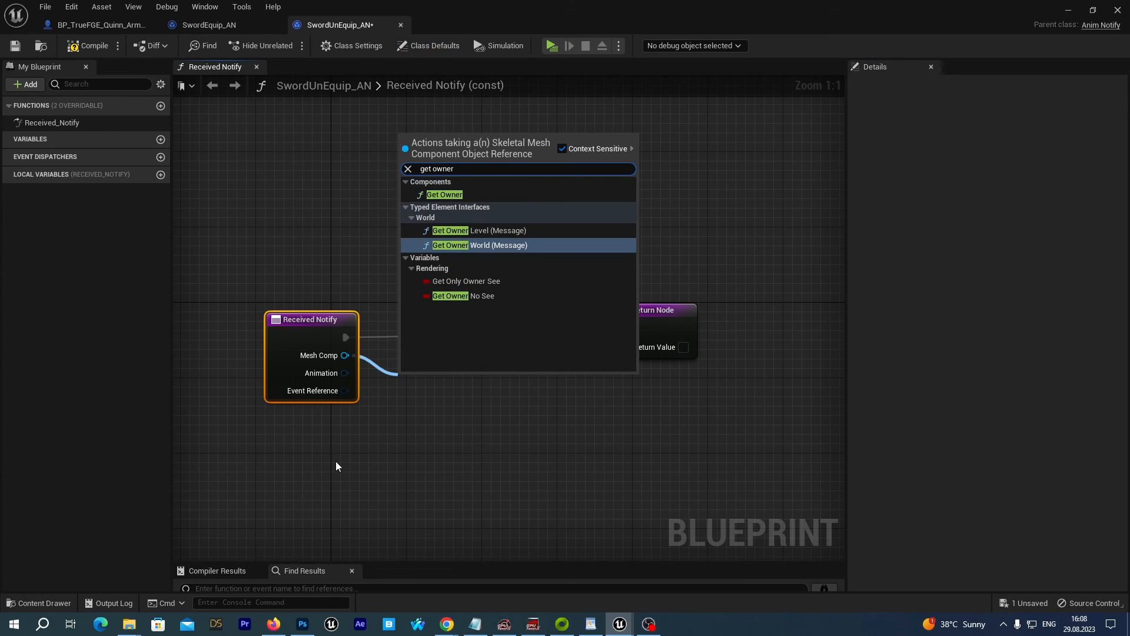
key(Up)
key(Up)
key(Return)
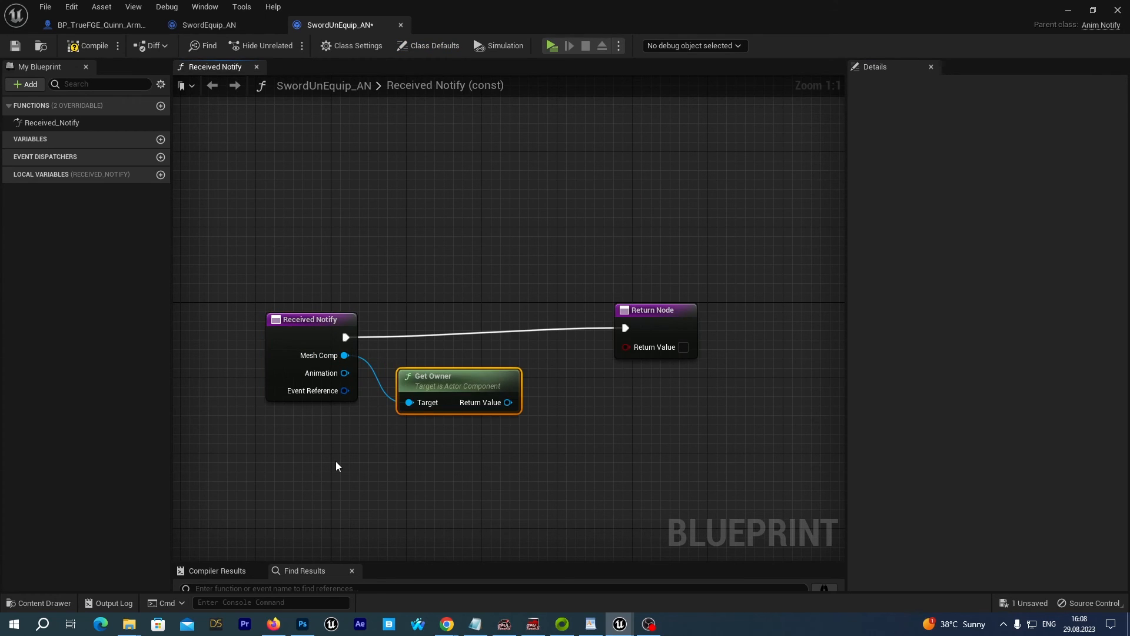
- Cast Get Owner's result to BP_TrueFGE_Quinn_Armed, execute the cast from Received Notify and tidy the node layout
drag(459, 390, 473, 312)
text(quinn)
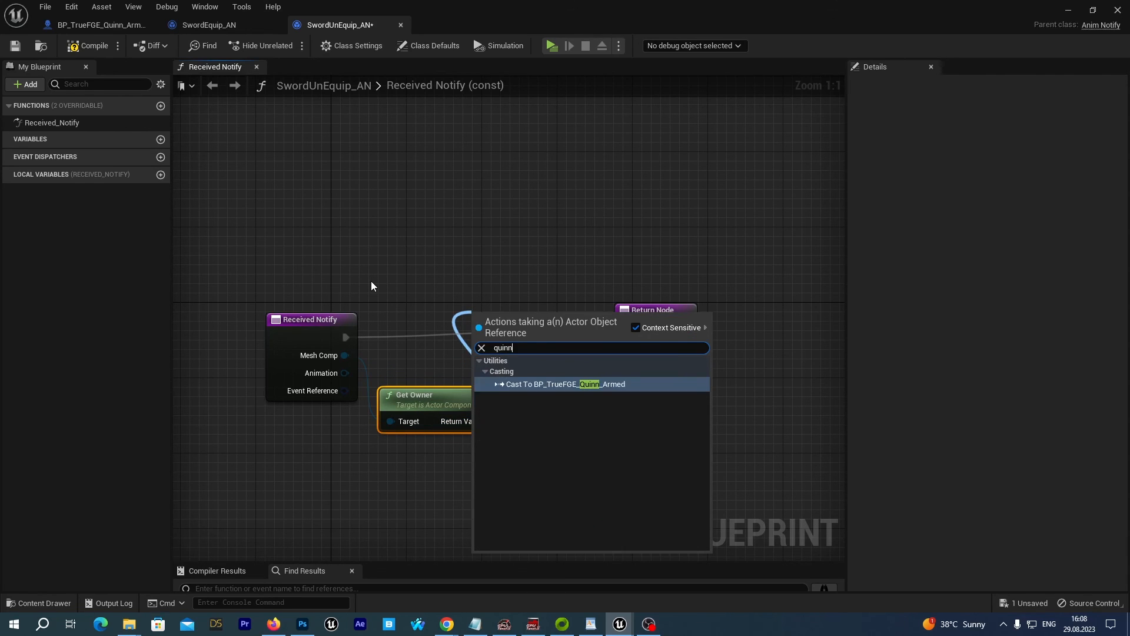
text( armed)
click(549, 386)
drag(654, 309, 786, 310)
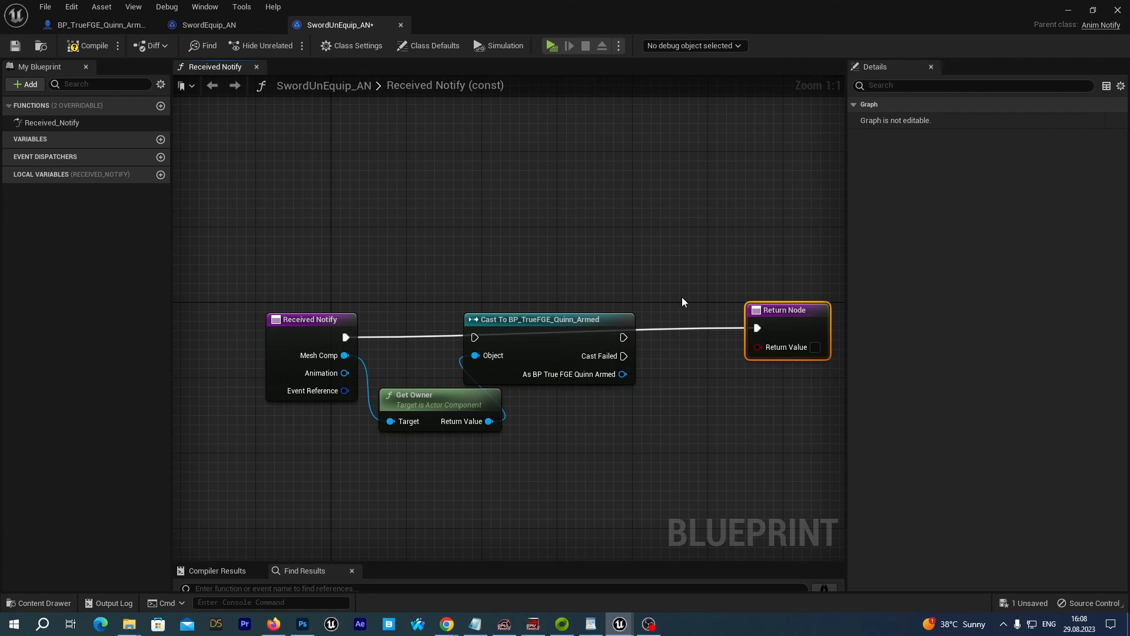
drag(347, 337, 475, 340)
drag(386, 395, 367, 423)
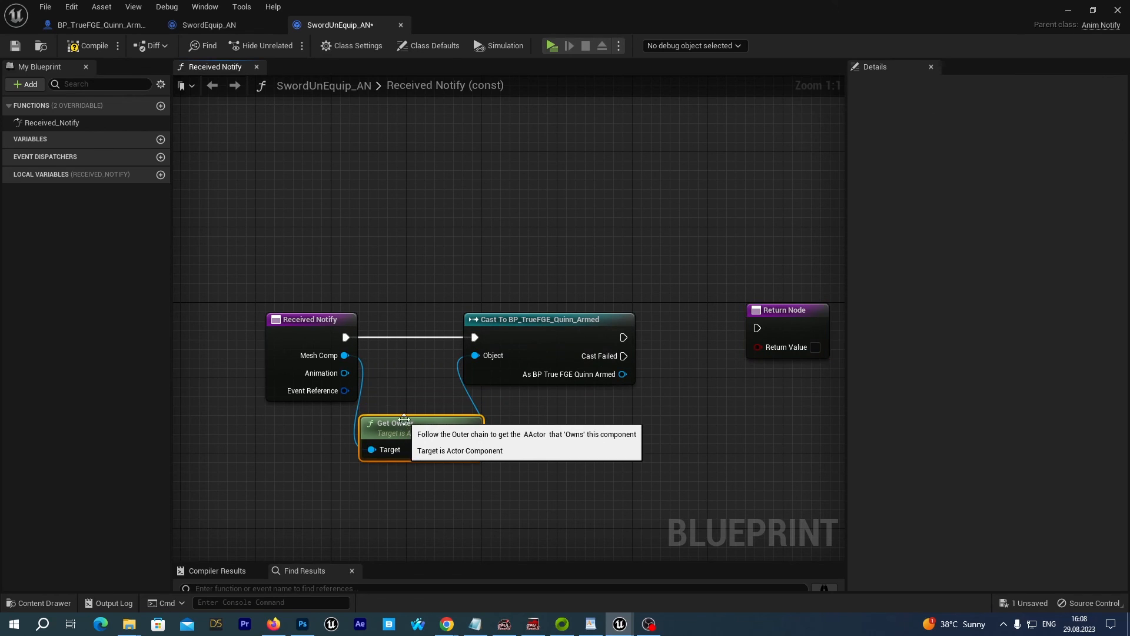
- Call Unequip on the cast Quinn Armed reference, moving the Return Node further away
drag(776, 318, 795, 318)
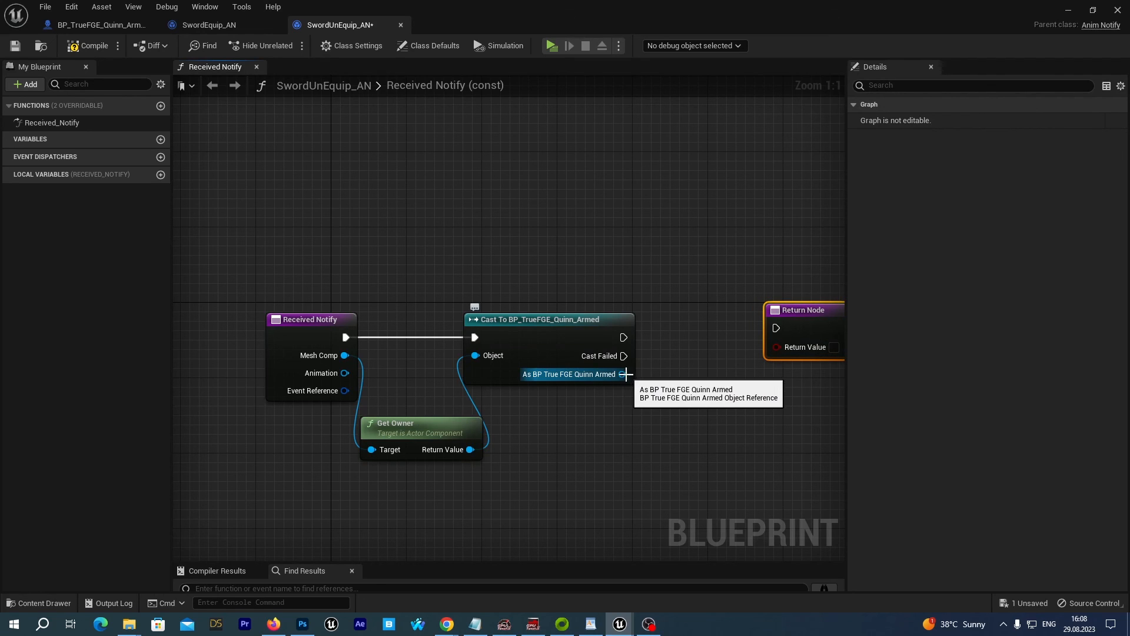
drag(626, 380, 687, 316)
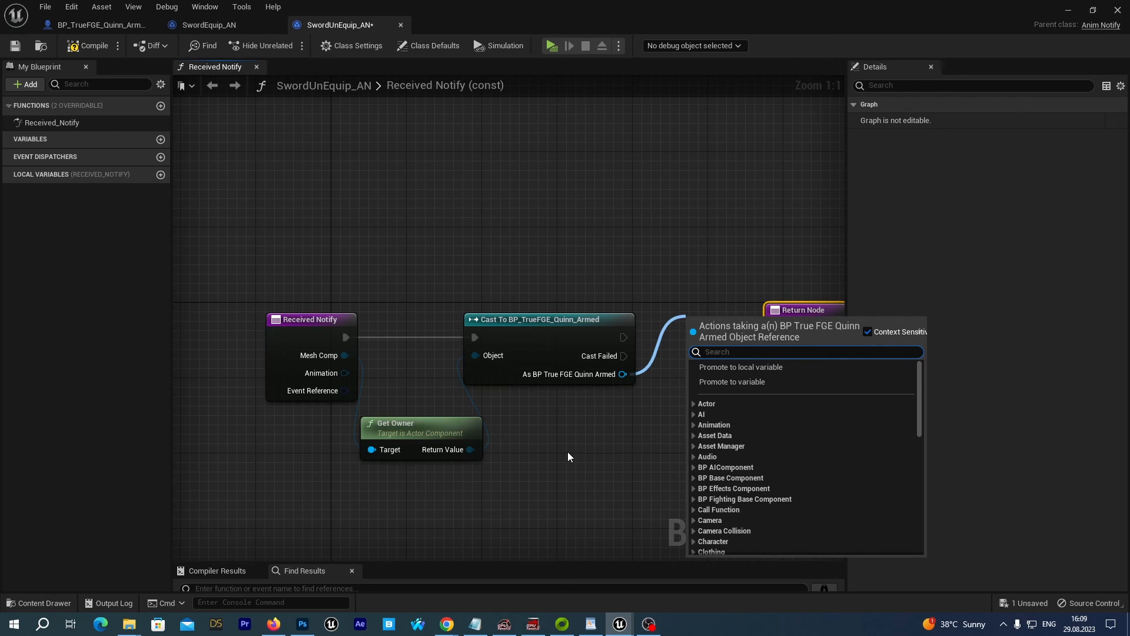
text(unequi)
key(Return)
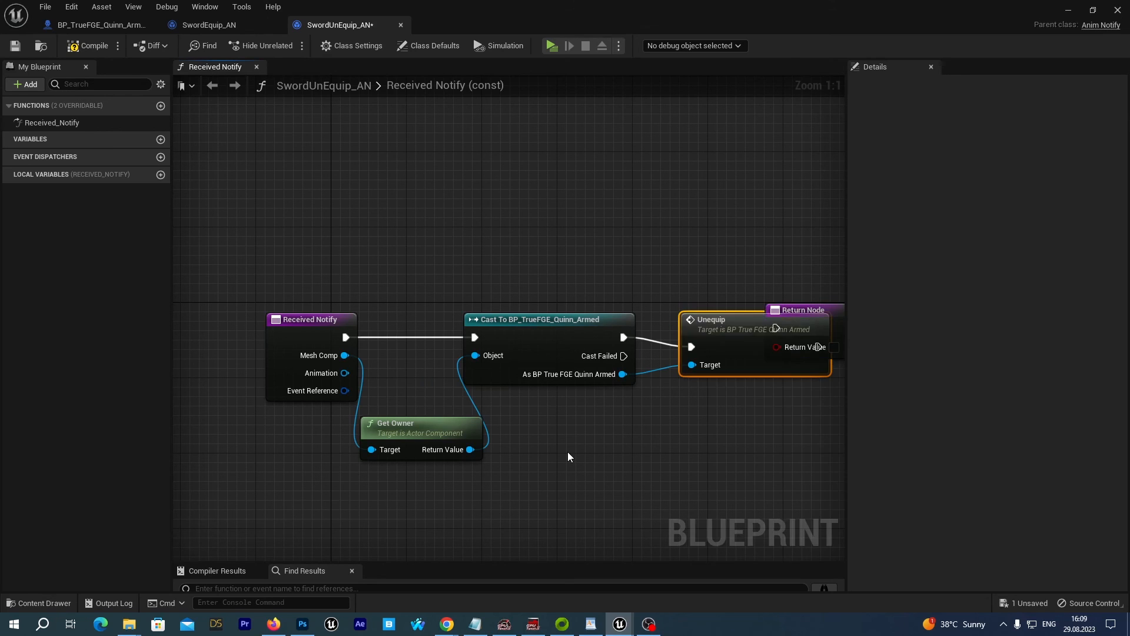
- Move the Return Node clear of the Unequip call, link Unequip's execution output to it, and save SwordUnEquip_AN
right_drag(785, 373, 633, 378)
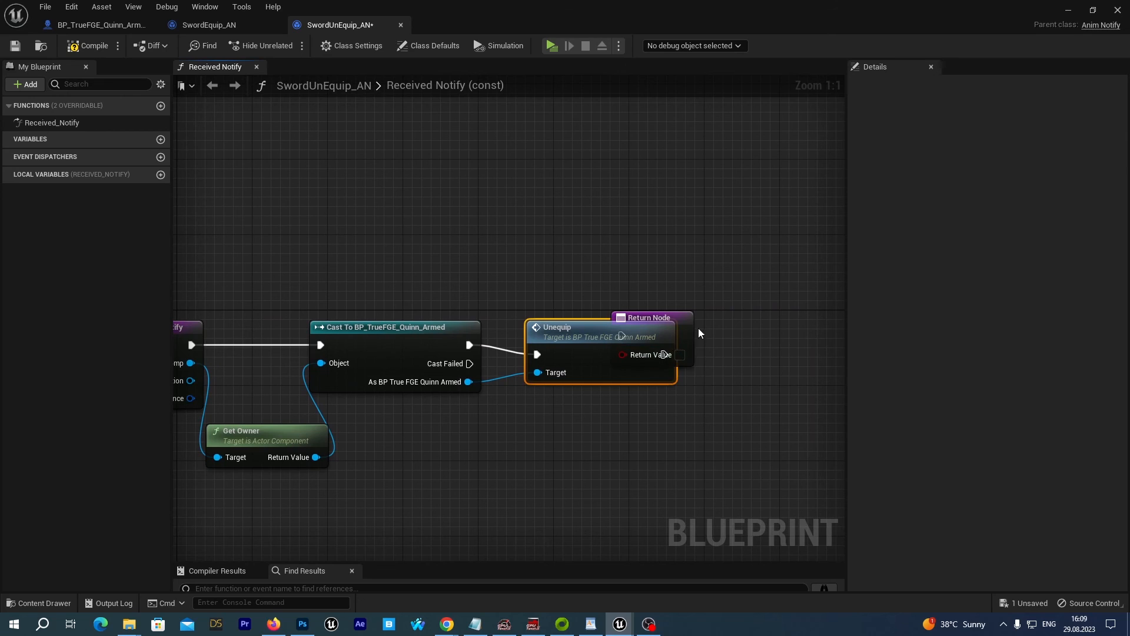
drag(686, 328, 797, 338)
drag(664, 354, 735, 345)
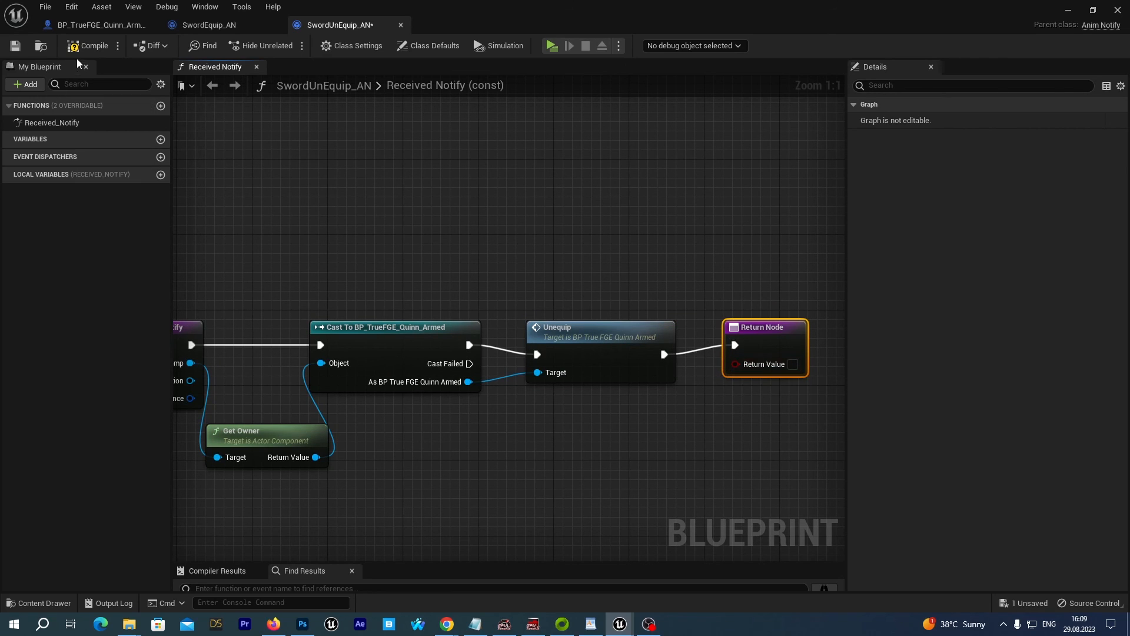
click(15, 47)
click(1068, 10)
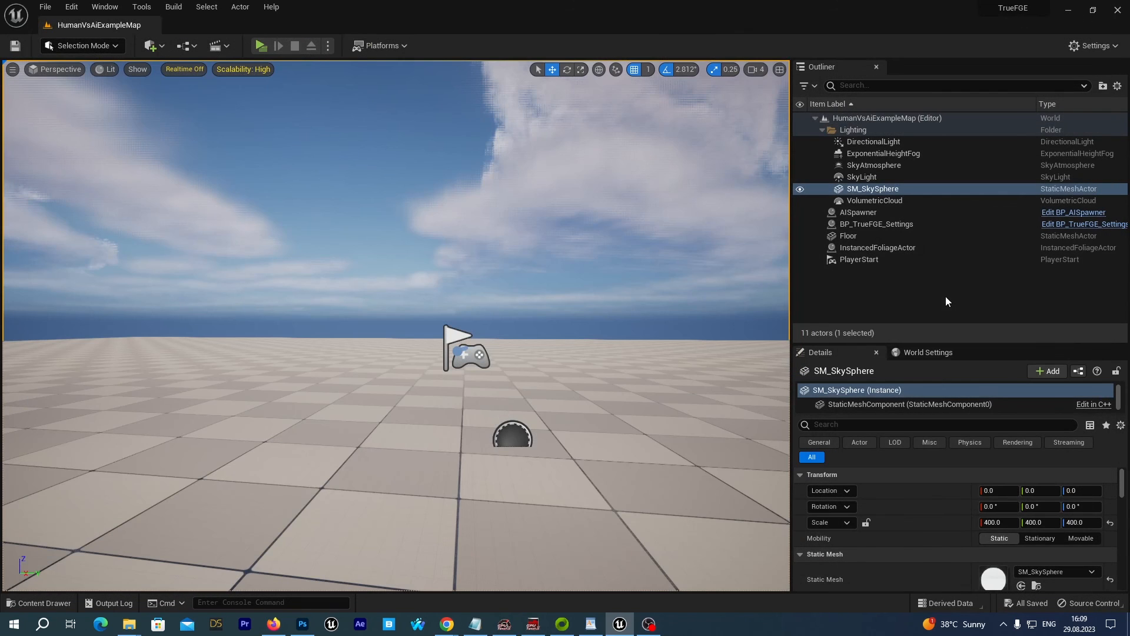
- Open the RightHandSword_QuinnUE5_23_Montage animation montage from Quinn's FightingAnimations > AttackRootMotion > Montages folder
click(59, 606)
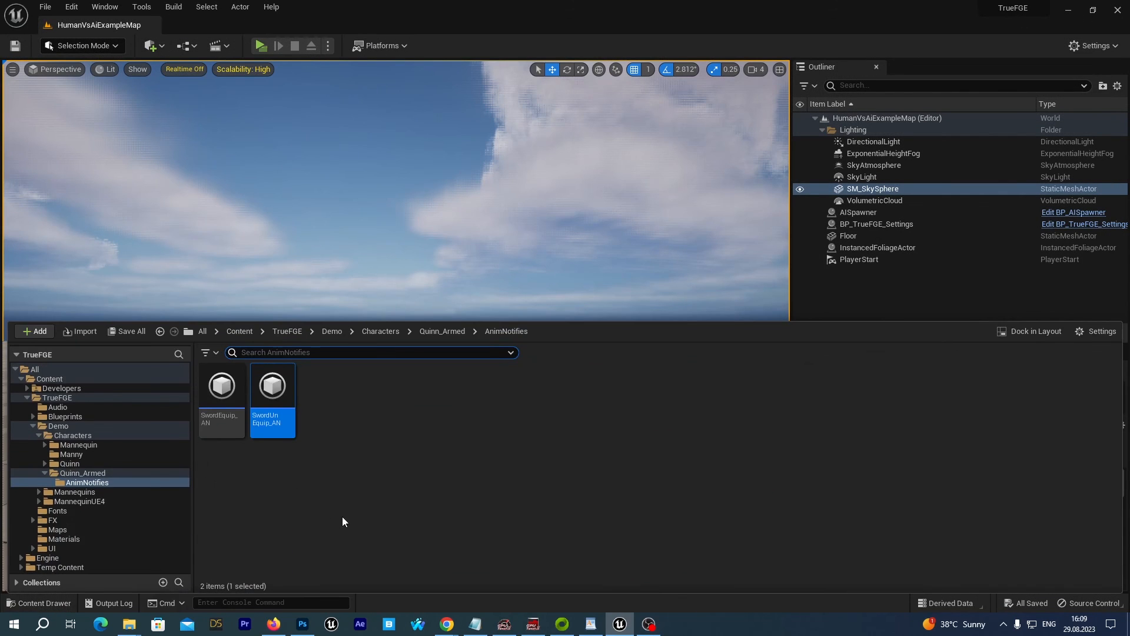
click(222, 408)
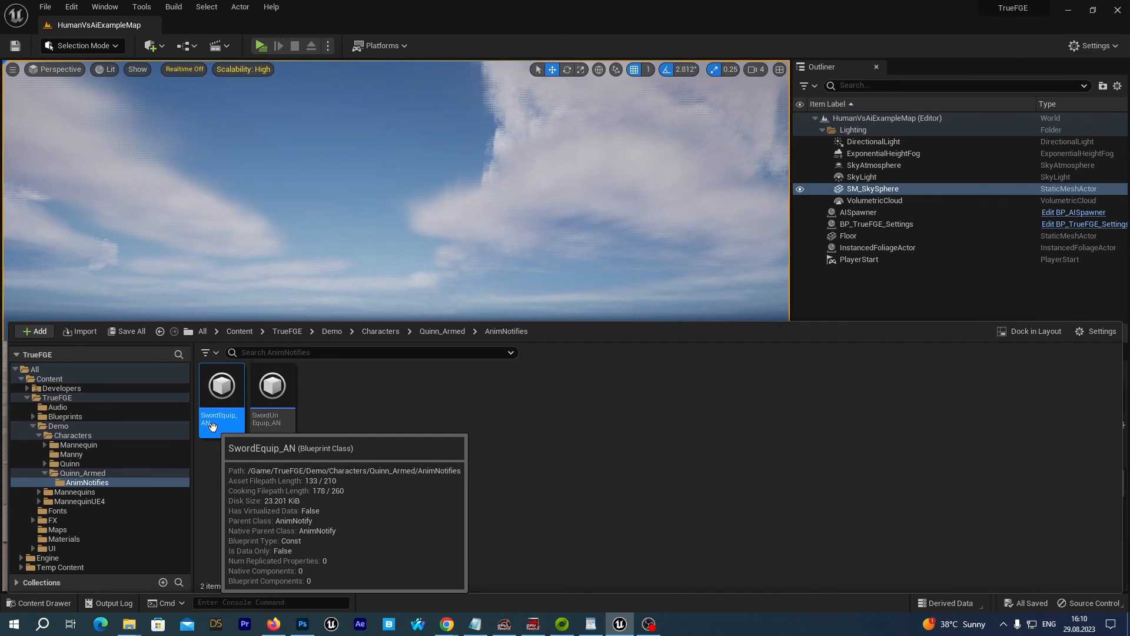
click(276, 429)
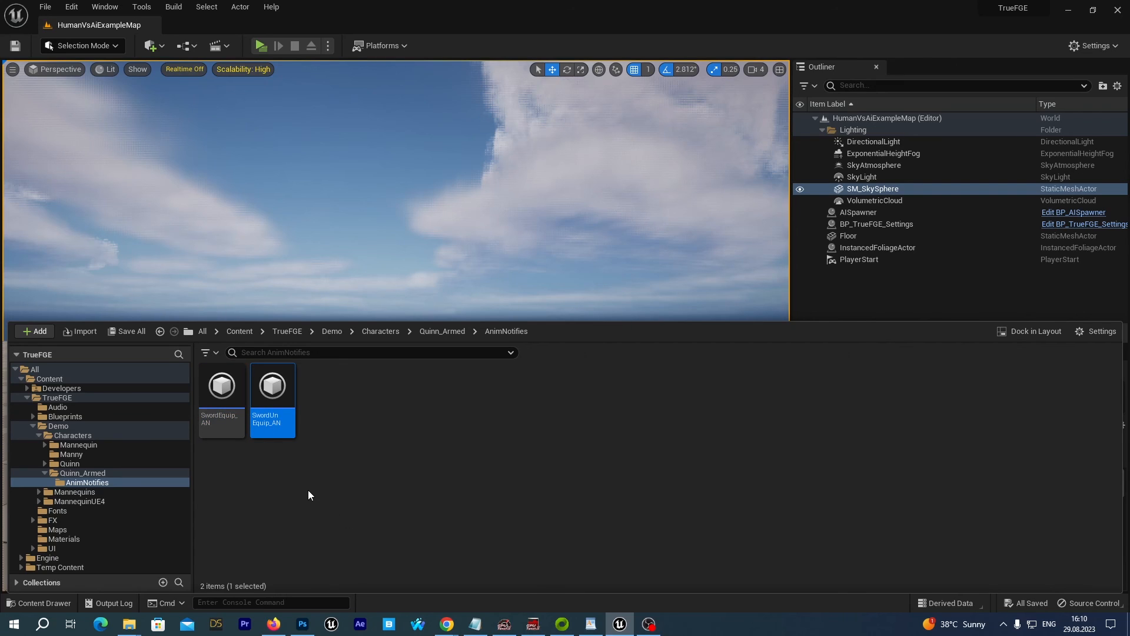
click(83, 473)
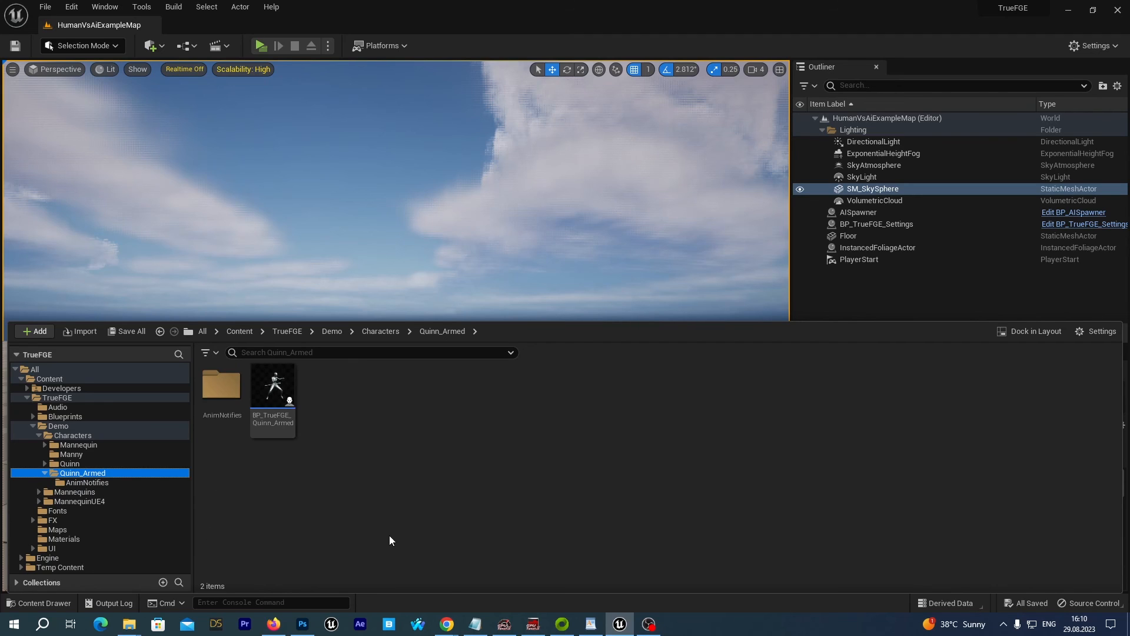
click(69, 463)
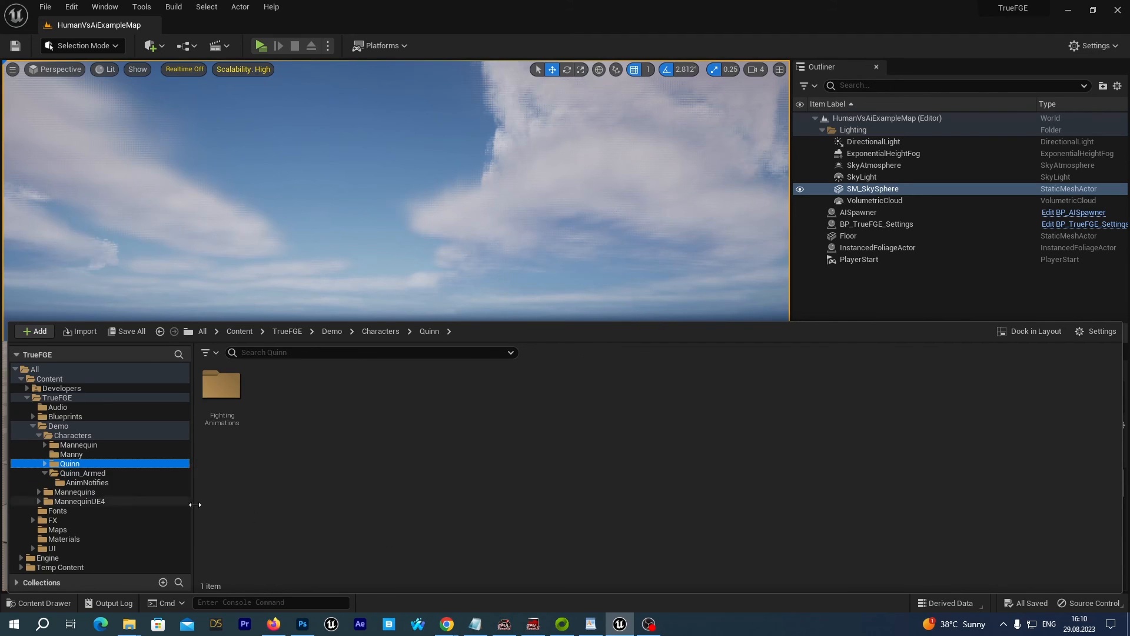
double_click(230, 435)
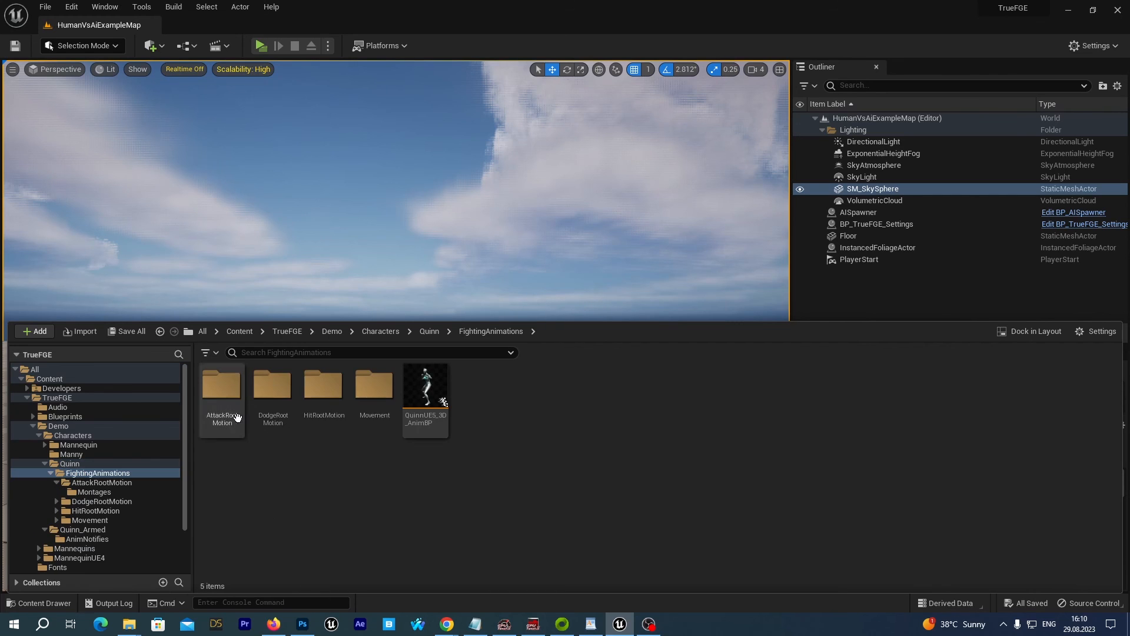
double_click(230, 440)
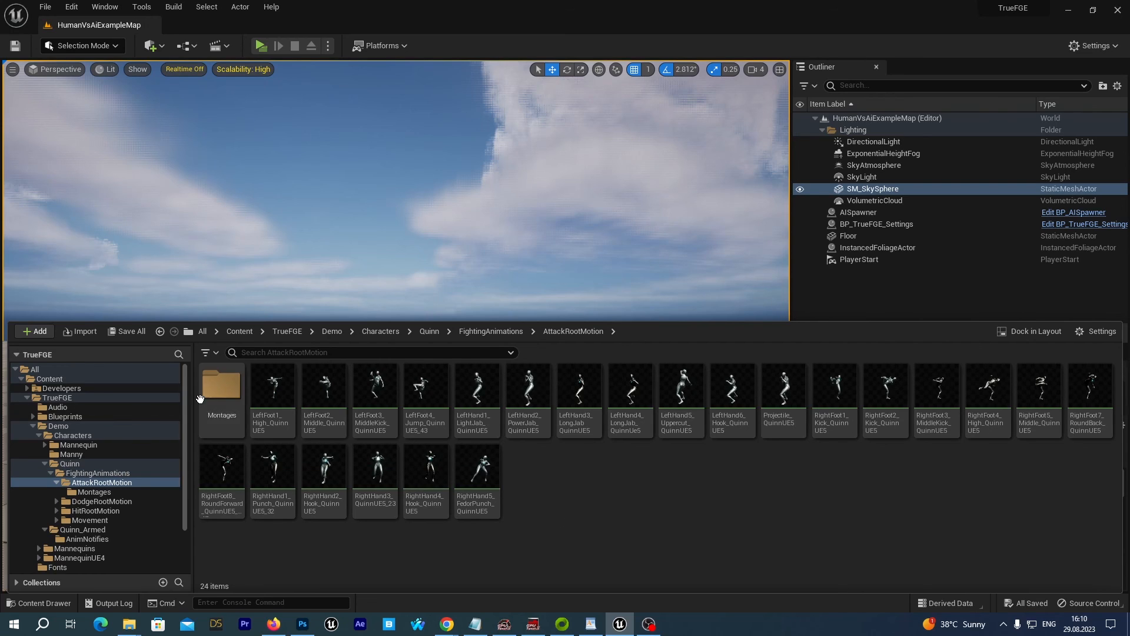
double_click(221, 386)
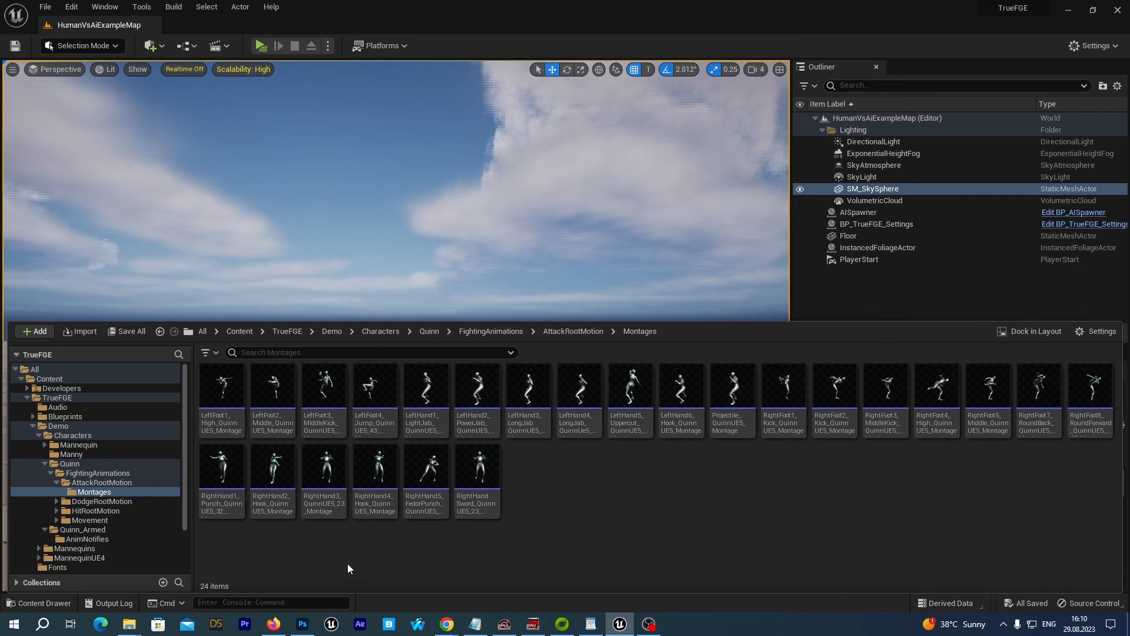
mouse_move(496, 512)
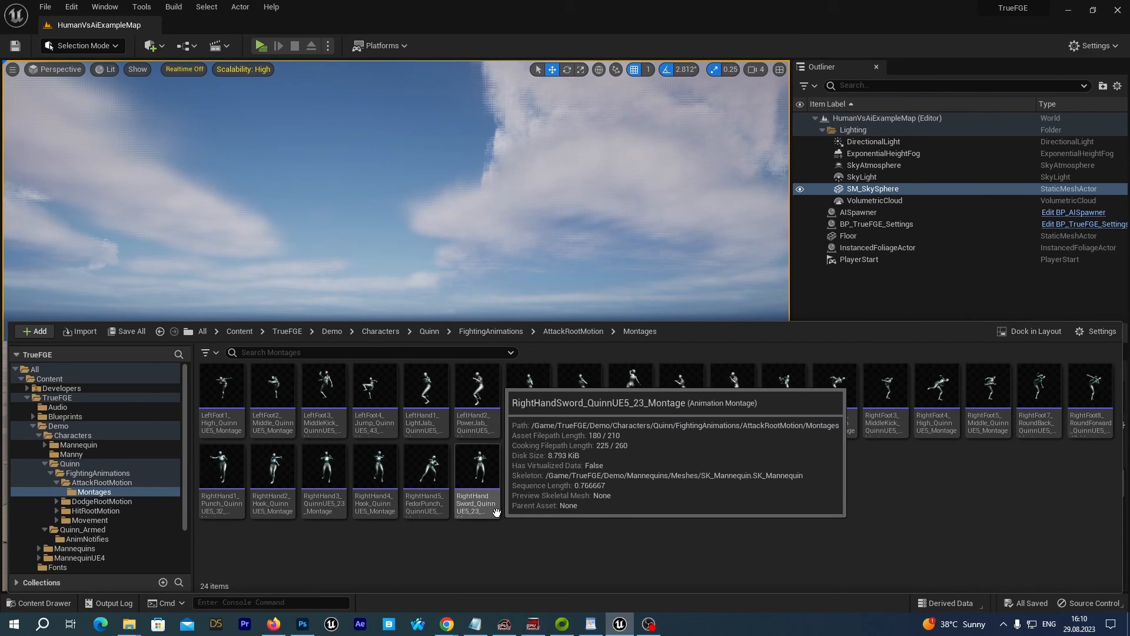
double_click(471, 479)
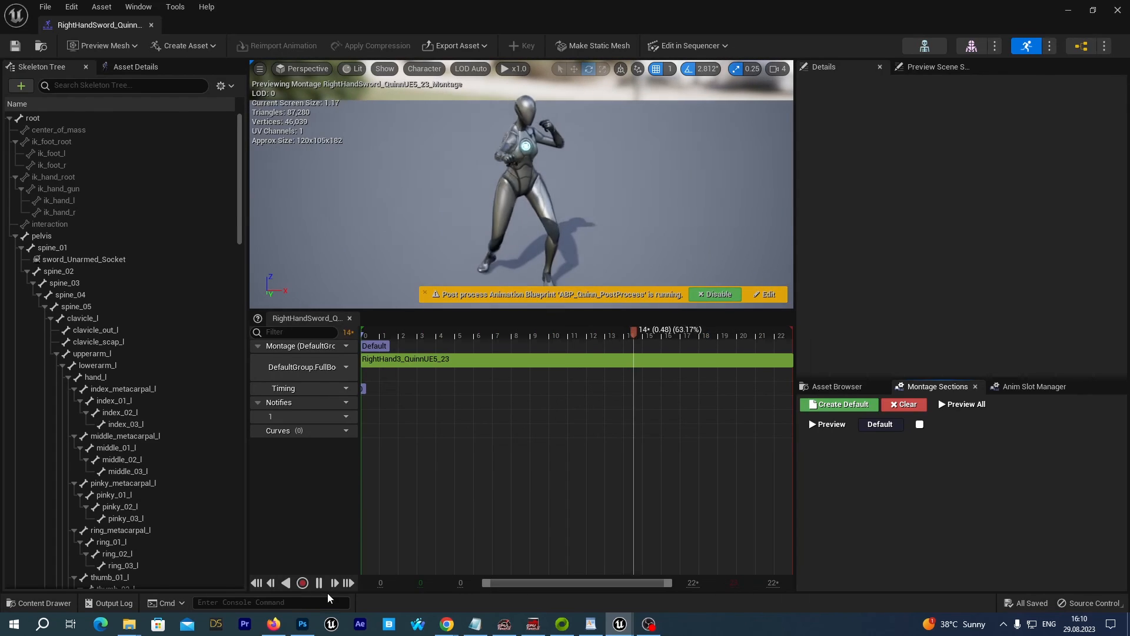
- Pause the montage preview and add a SwordEquip_AN notify at about 0.02 s, near the start of notify track 1
click(319, 583)
drag(431, 334, 375, 353)
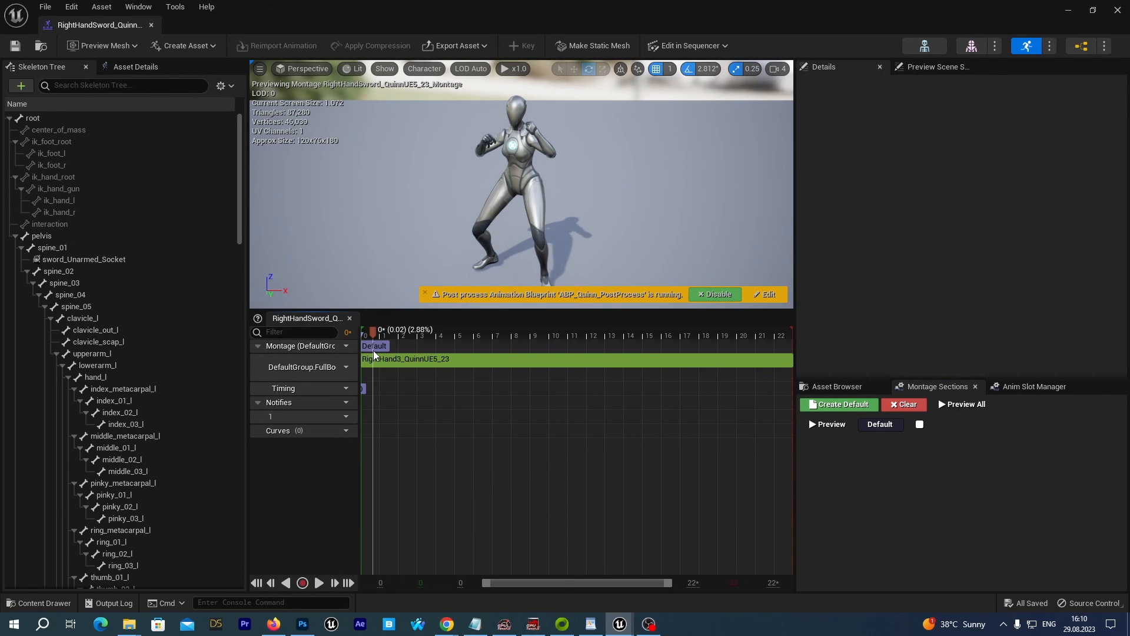
right_click(374, 408)
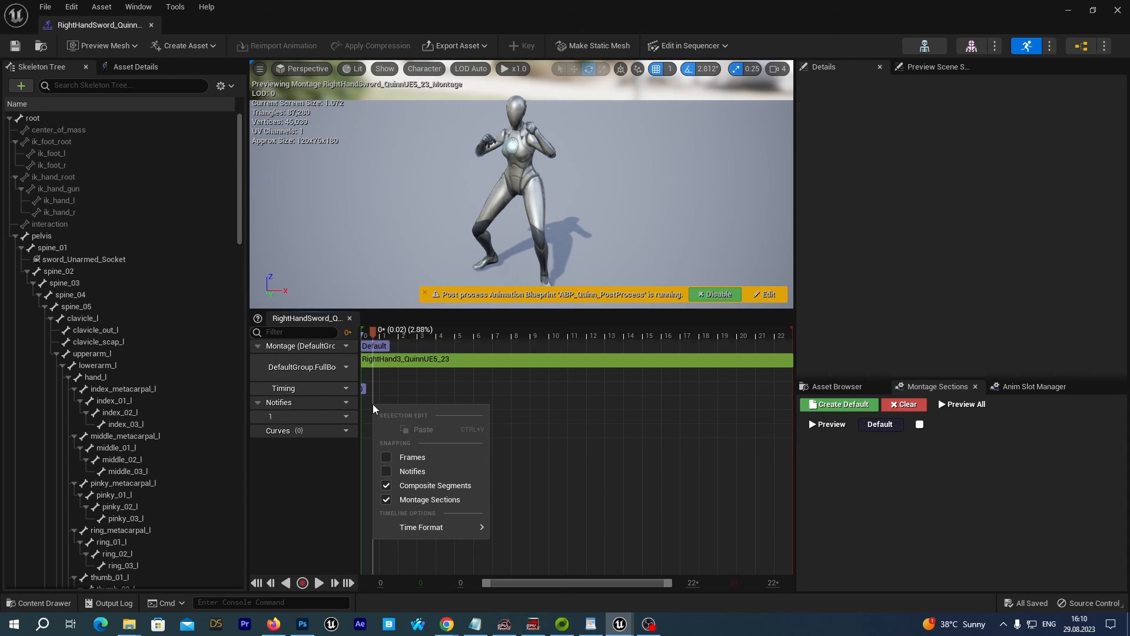
right_click(372, 421)
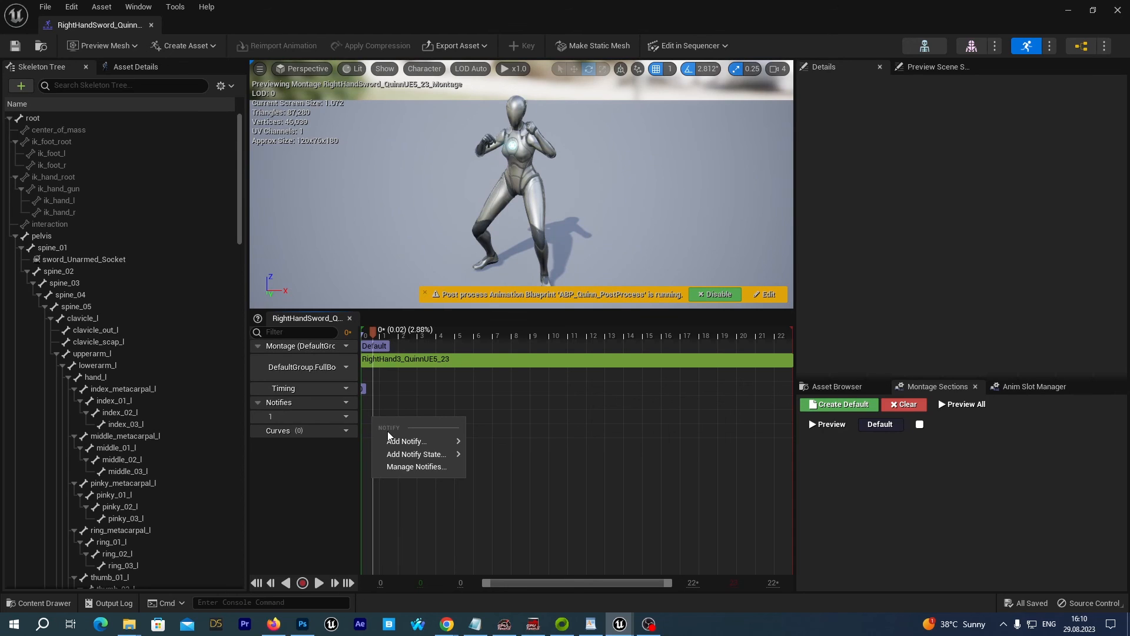
mouse_move(391, 442)
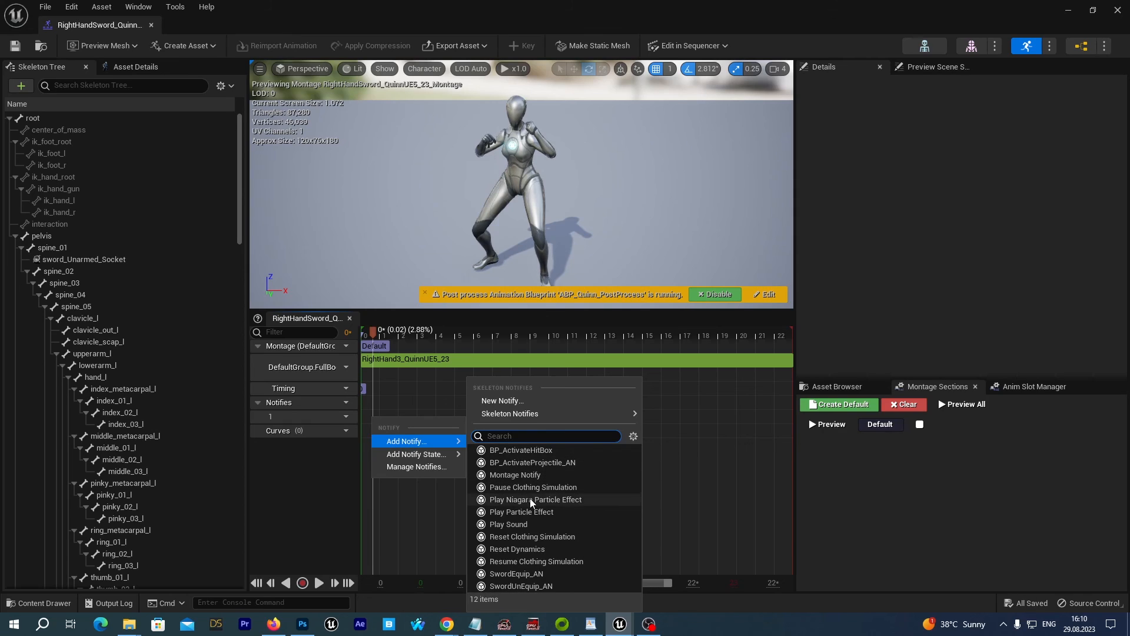
click(510, 574)
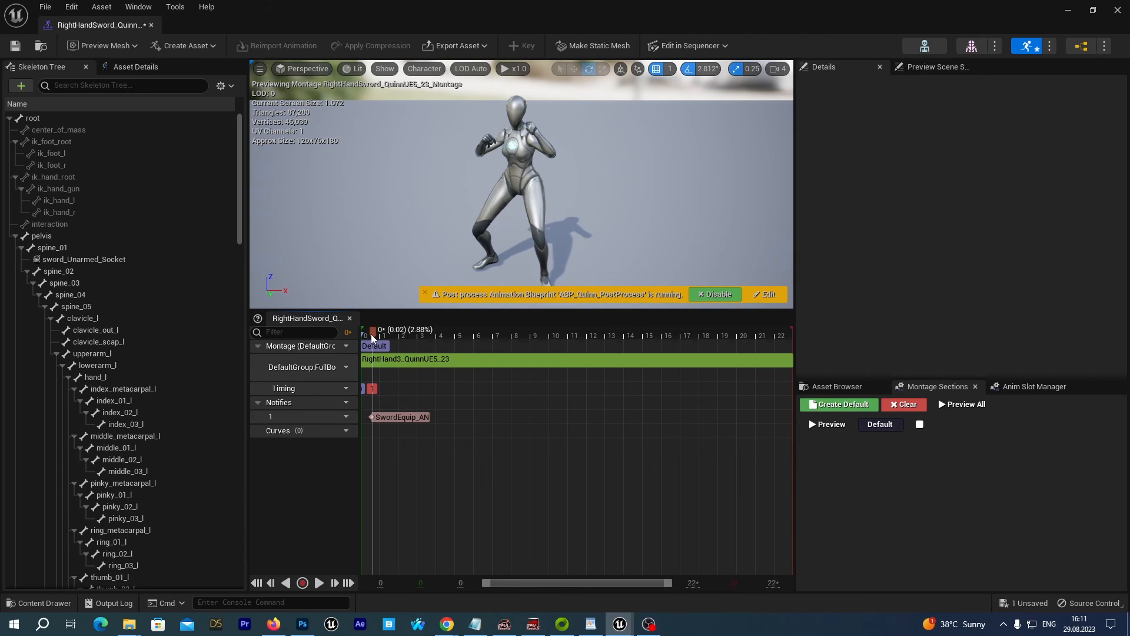
- Add a SwordUnEquip_AN notify at about 0.68 s on notify track 1, save the montage and return to the level
drag(373, 338, 747, 361)
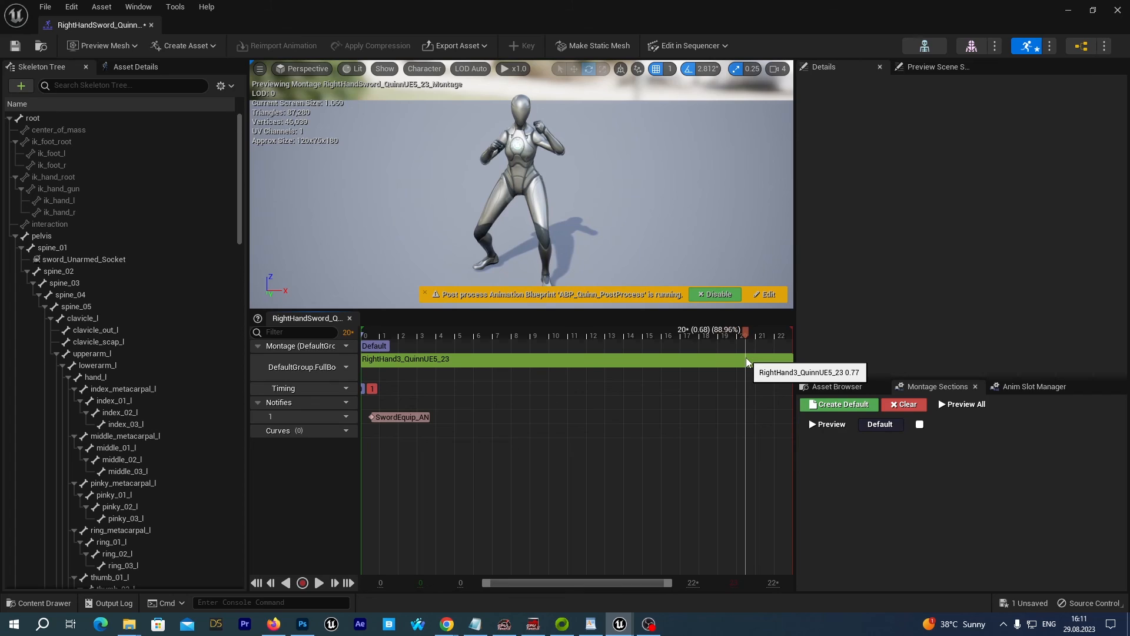
right_click(745, 417)
mouse_move(775, 441)
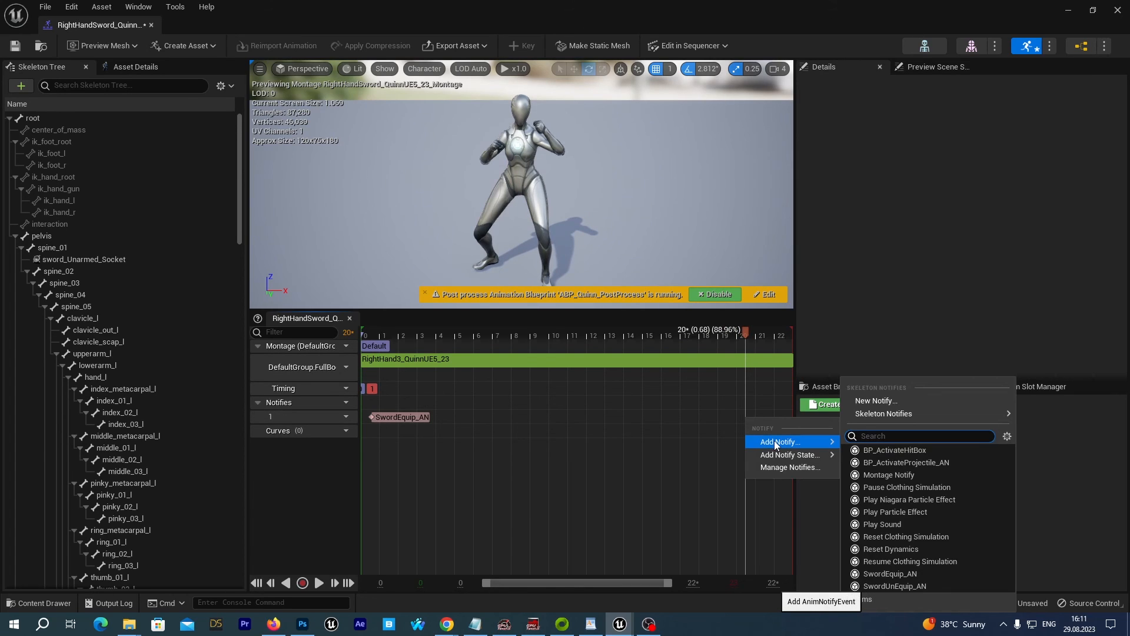
click(897, 586)
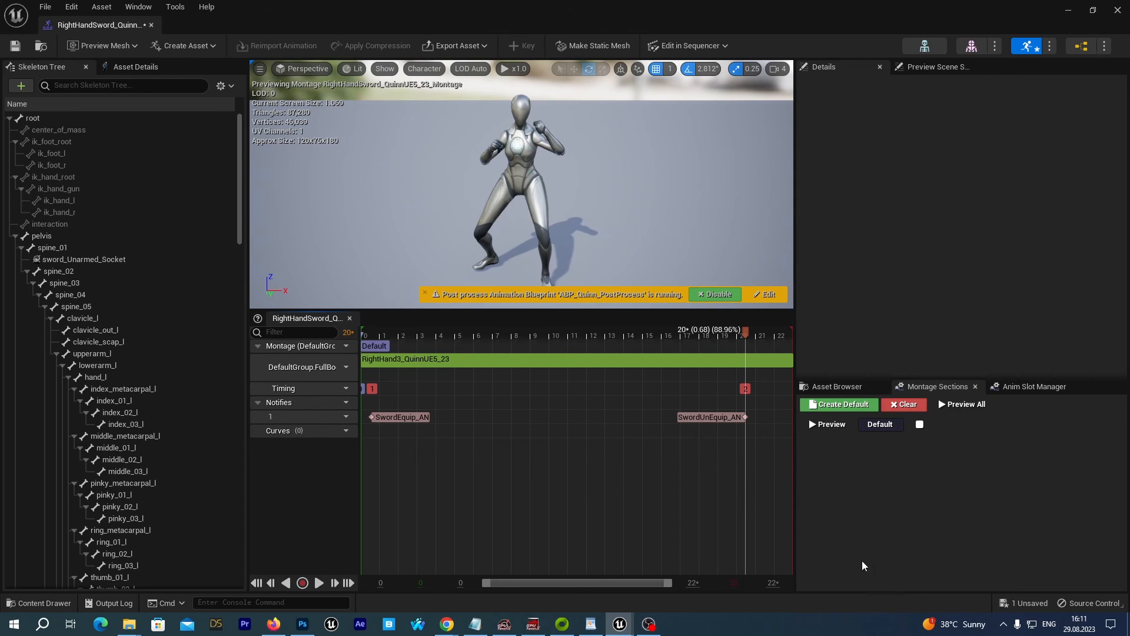
click(14, 45)
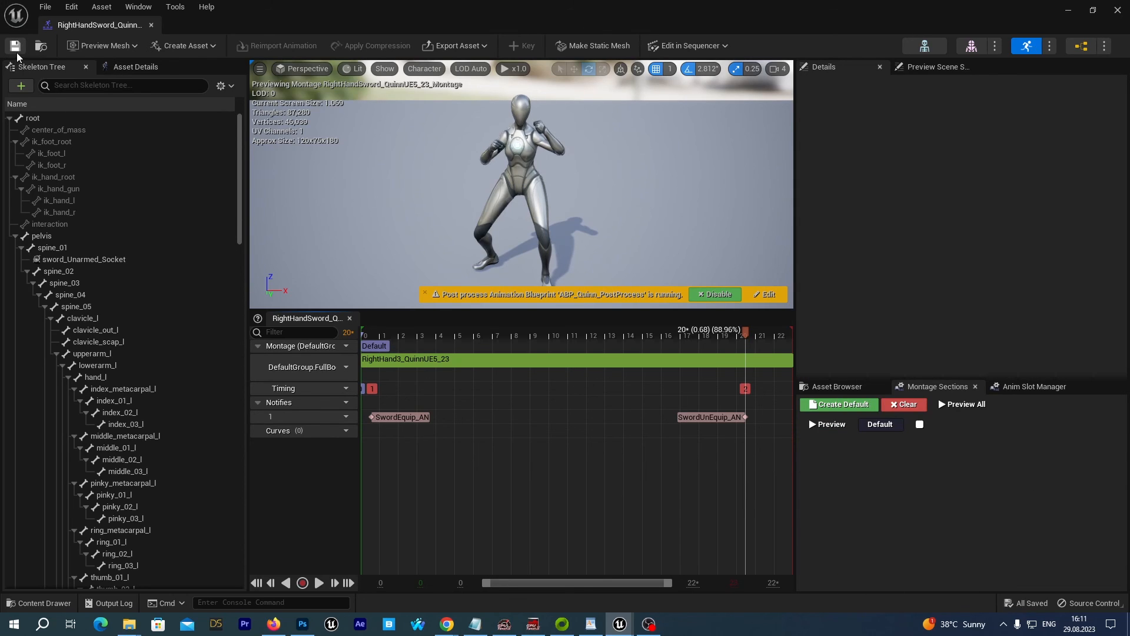
click(1069, 9)
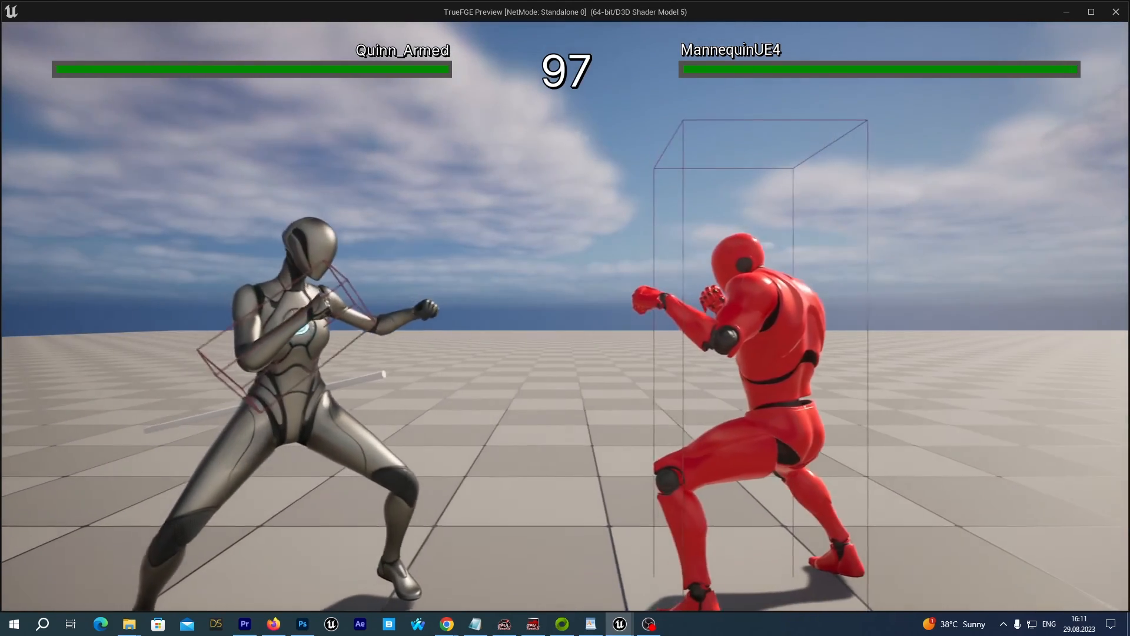
- Play-test the fight against MannequinUE4 twice, triggering Quinn_Armed's attacks to check the sword equip and unequip, and end each session
key(j)
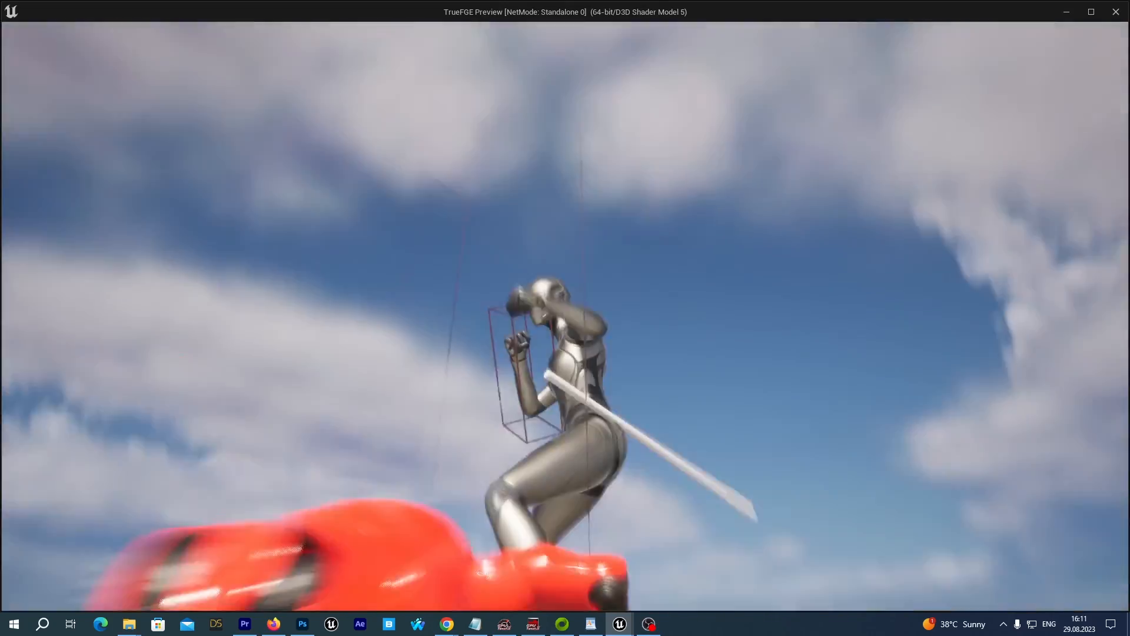
key(Escape)
click(265, 43)
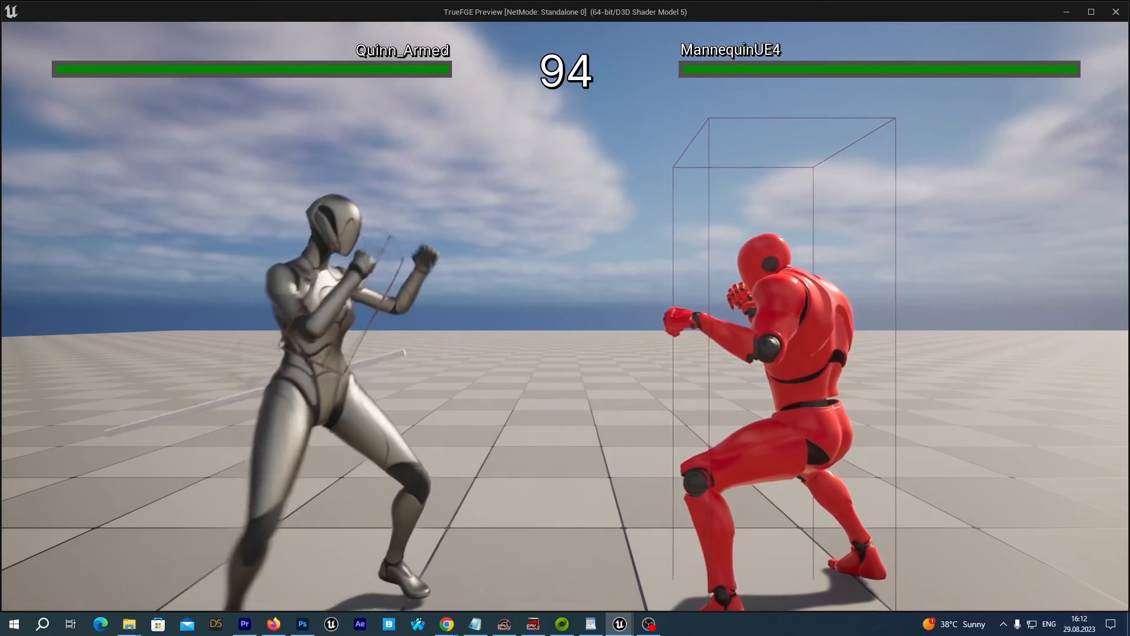
key(u)
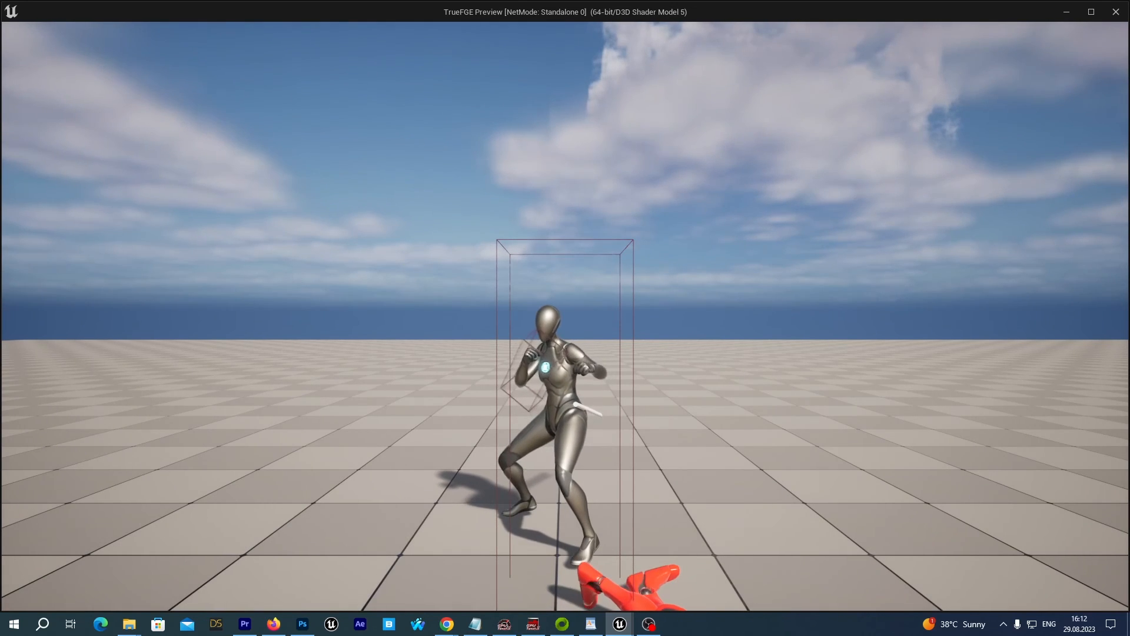
key(Escape)
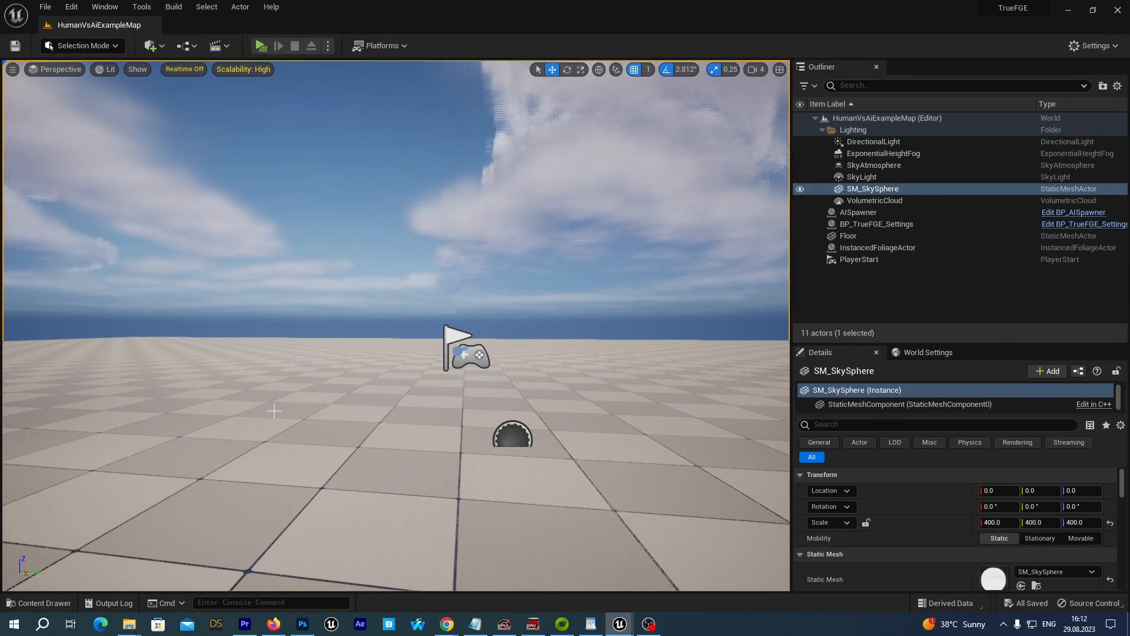